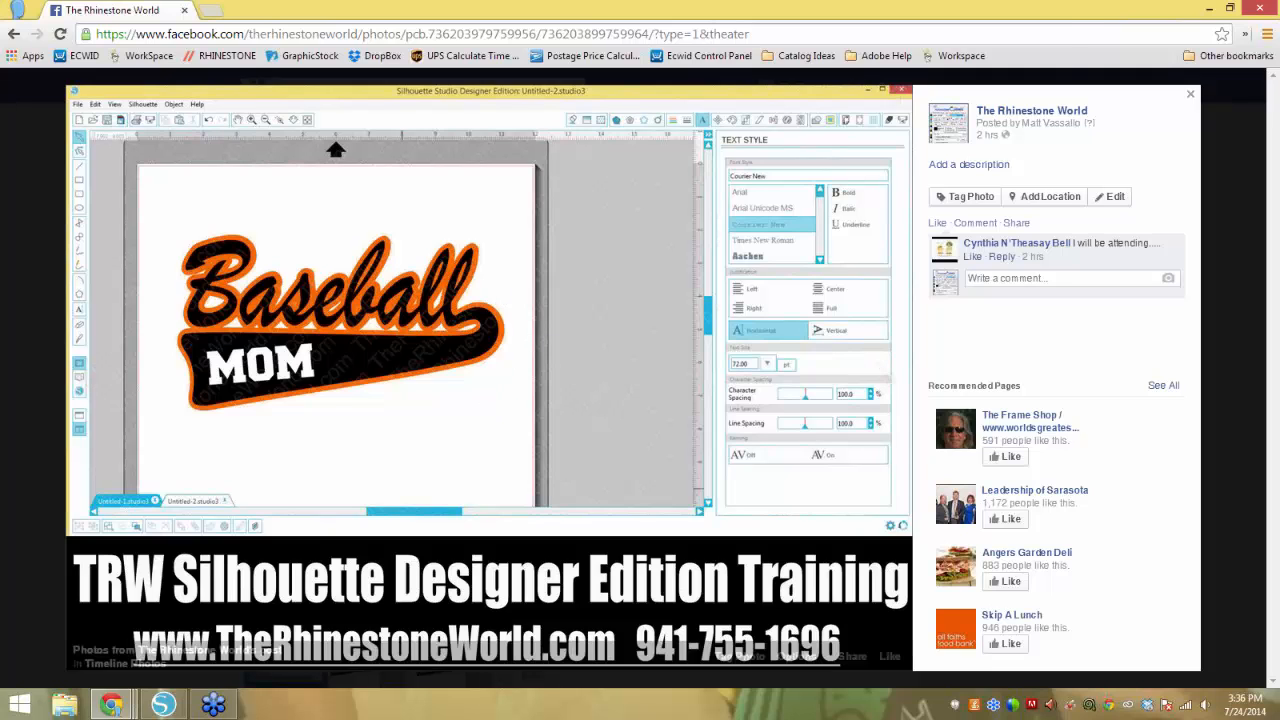
{"action": "left_click_drag", "start_coordinate": [915, 10], "coordinate": [2, 6]}
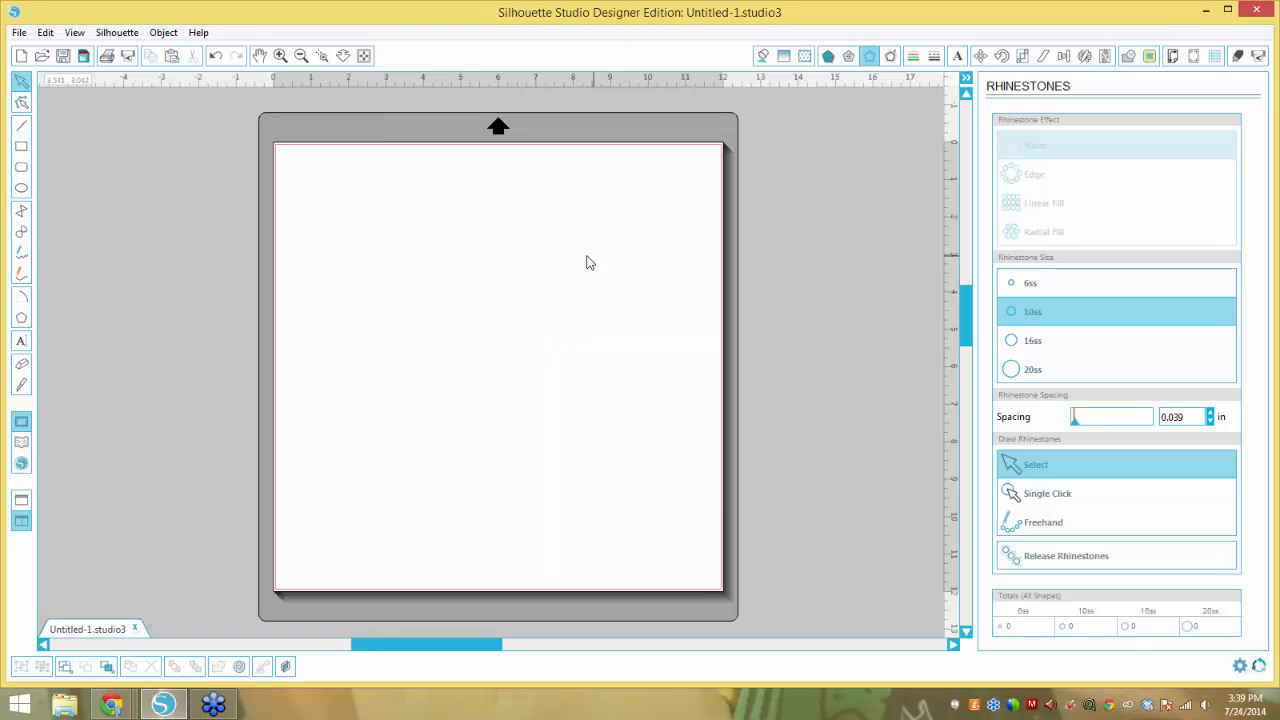
Add the text "baseball" to the page and move it slightly right and down toward the centre.
{"action": "left_click", "coordinate": [22, 345]}
{"action": "left_click", "coordinate": [393, 318]}
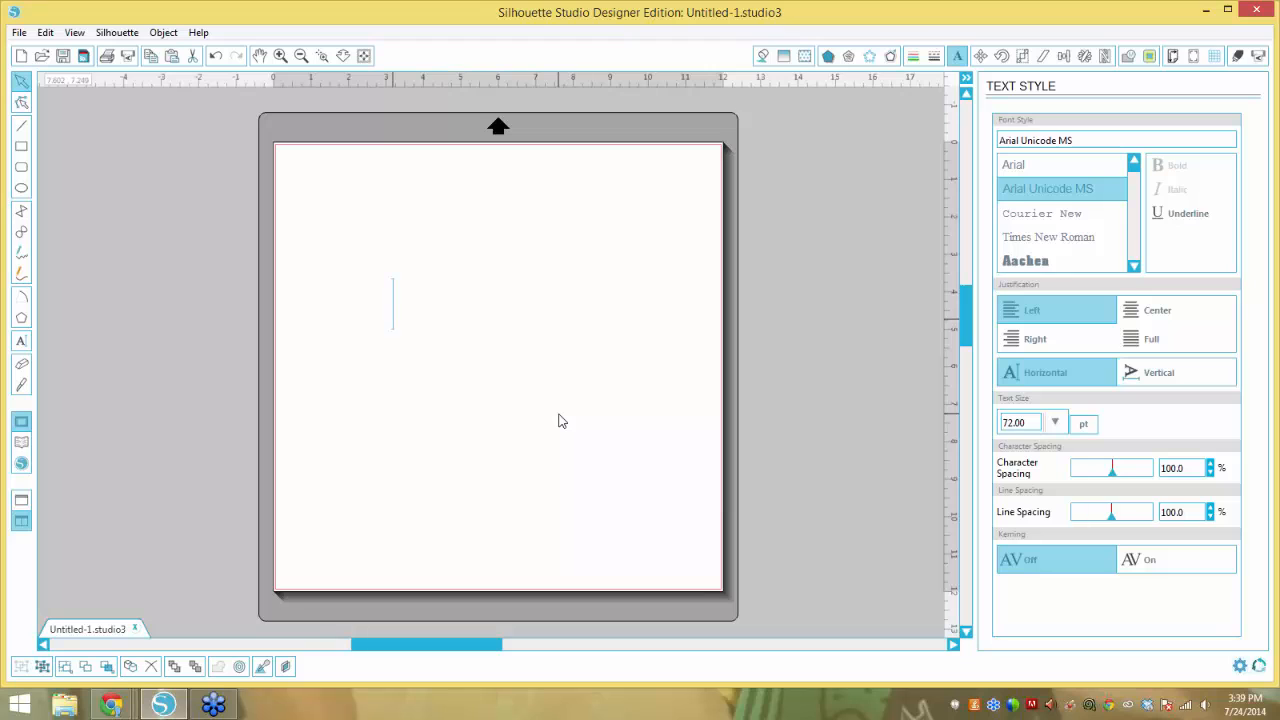
{"action": "type", "text": "baseball"}
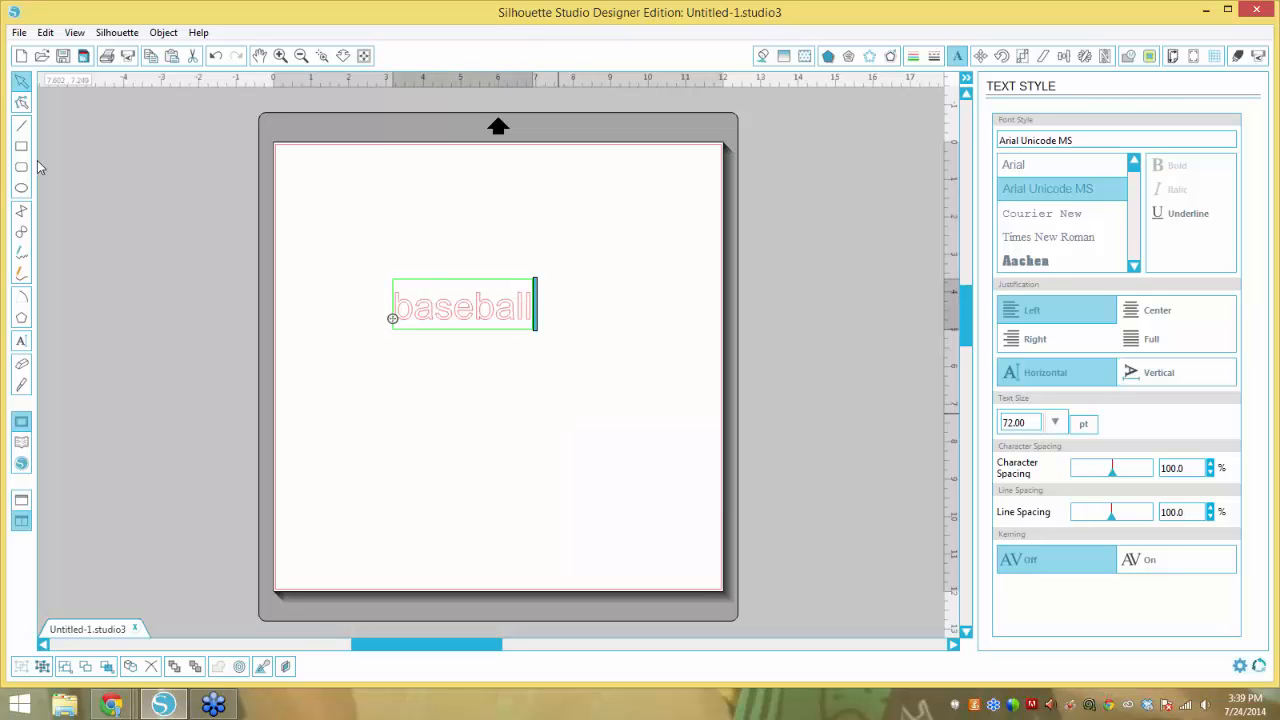
{"action": "left_click", "coordinate": [431, 246]}
{"action": "left_click", "coordinate": [533, 312]}
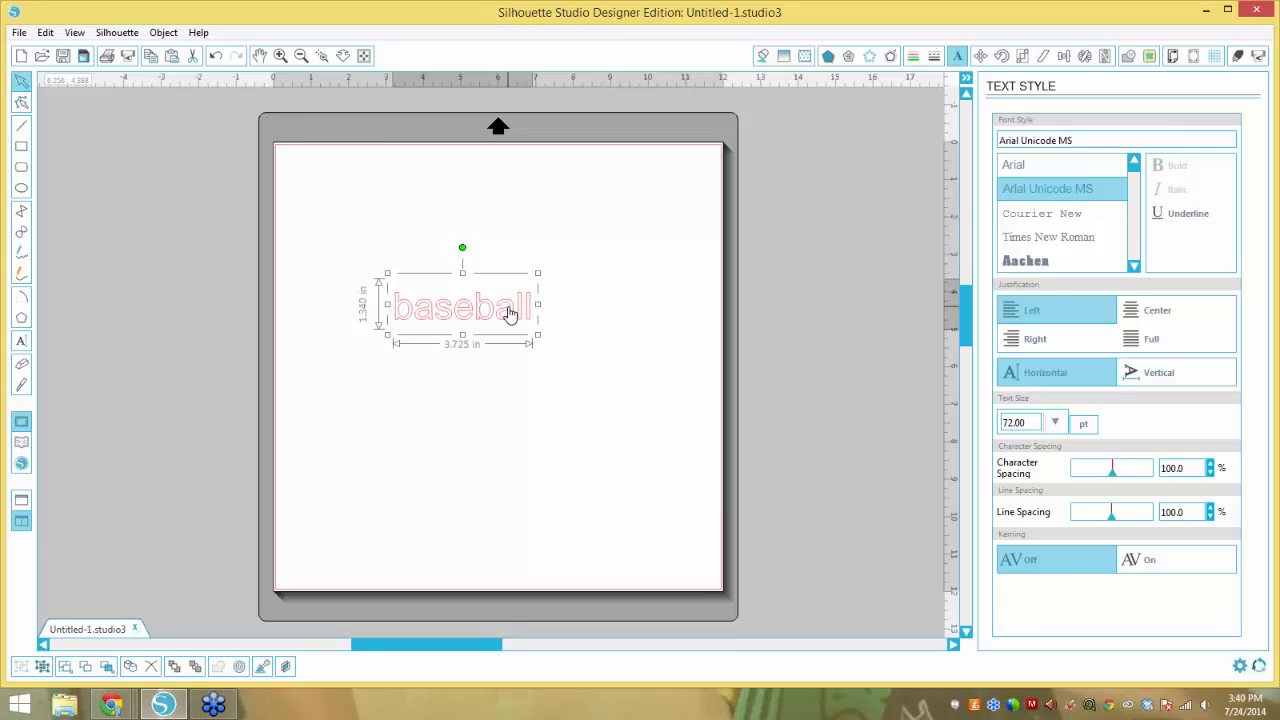
{"action": "left_click_drag", "start_coordinate": [529, 326], "coordinate": [547, 337]}
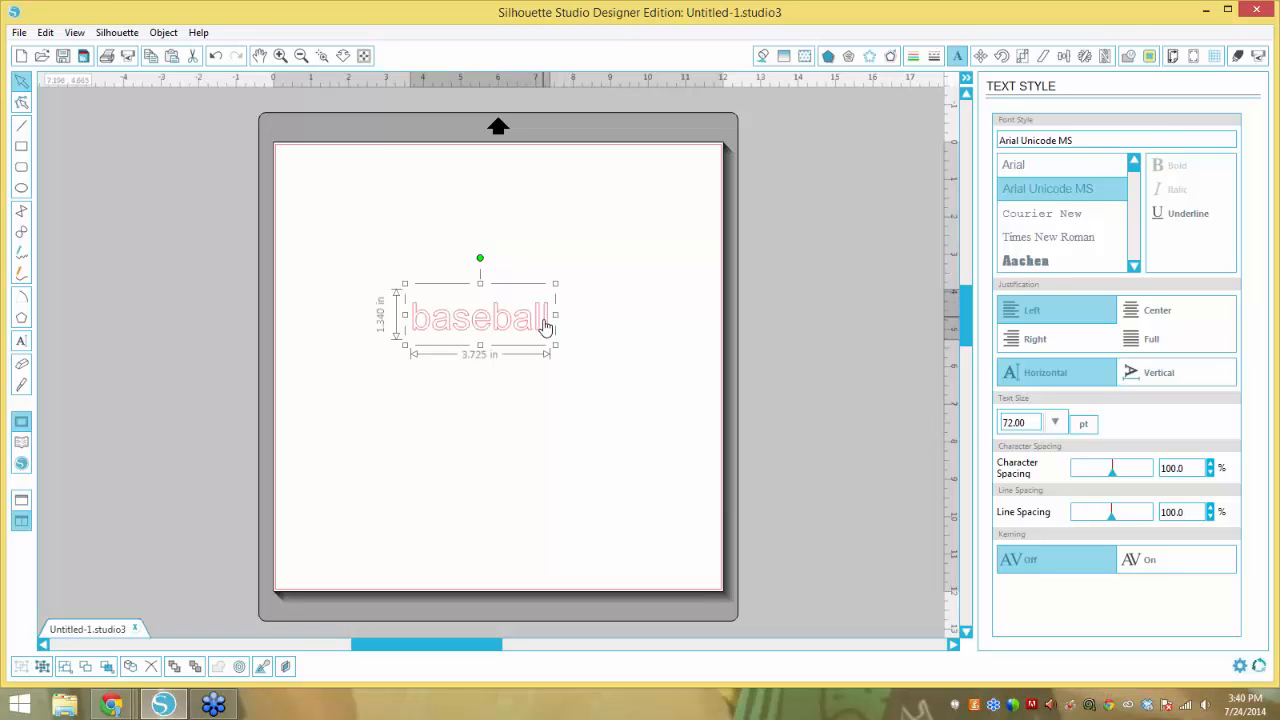
{"action": "left_click_drag", "start_coordinate": [549, 323], "coordinate": [540, 338]}
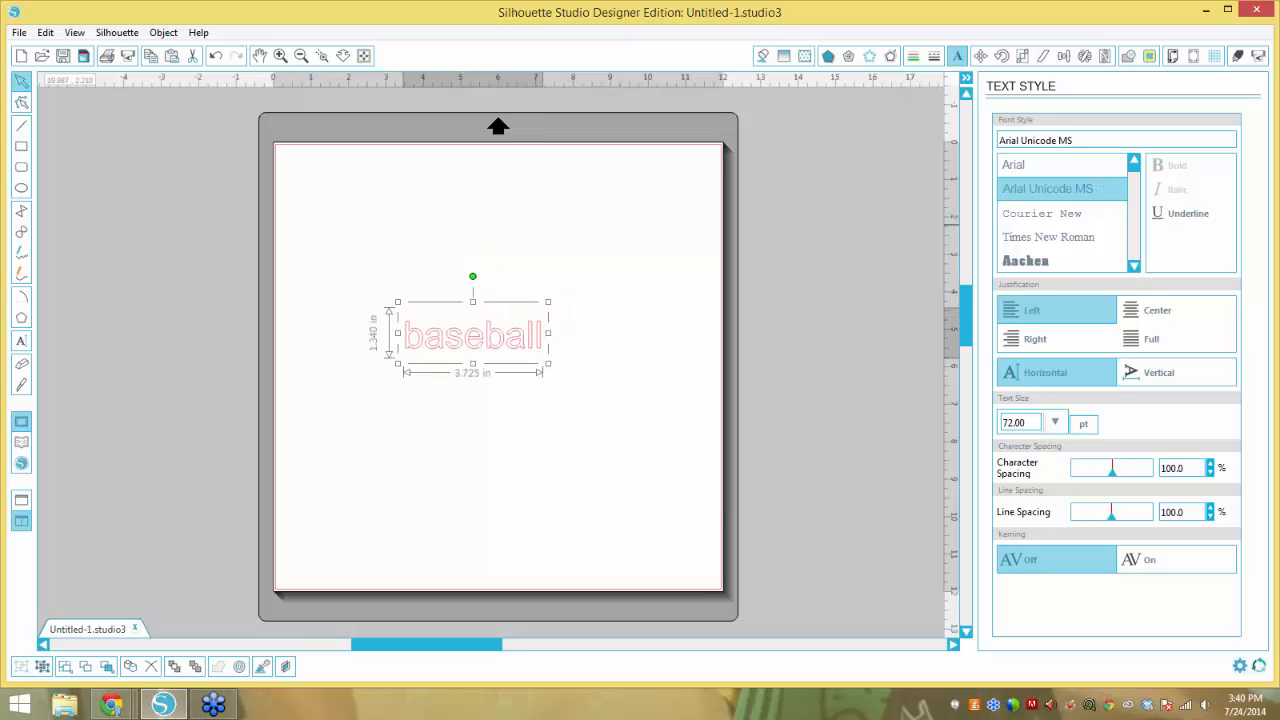
Change the text's font to TRW 130 Super Small and enlarge it to about 6.29 in wide.
{"action": "left_click_drag", "start_coordinate": [1076, 141], "coordinate": [953, 150]}
{"action": "type", "text": "trw 130 Super Small"}
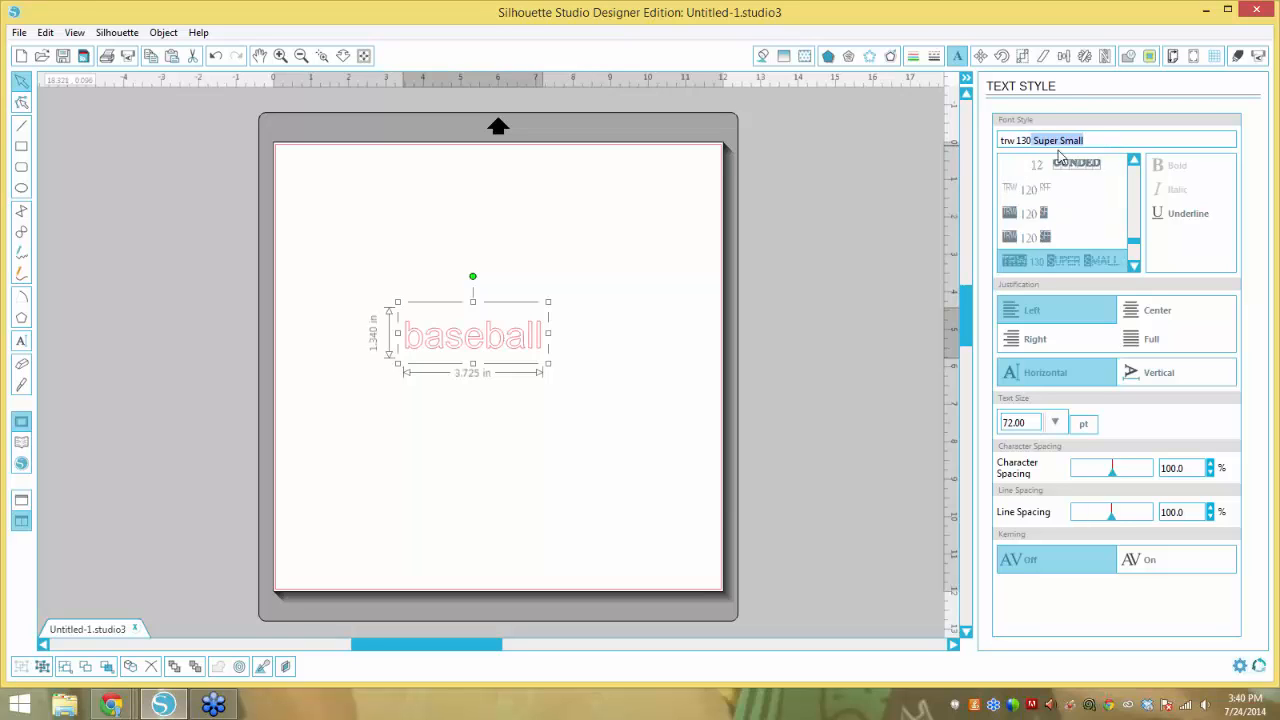
{"action": "left_click", "coordinate": [1054, 265]}
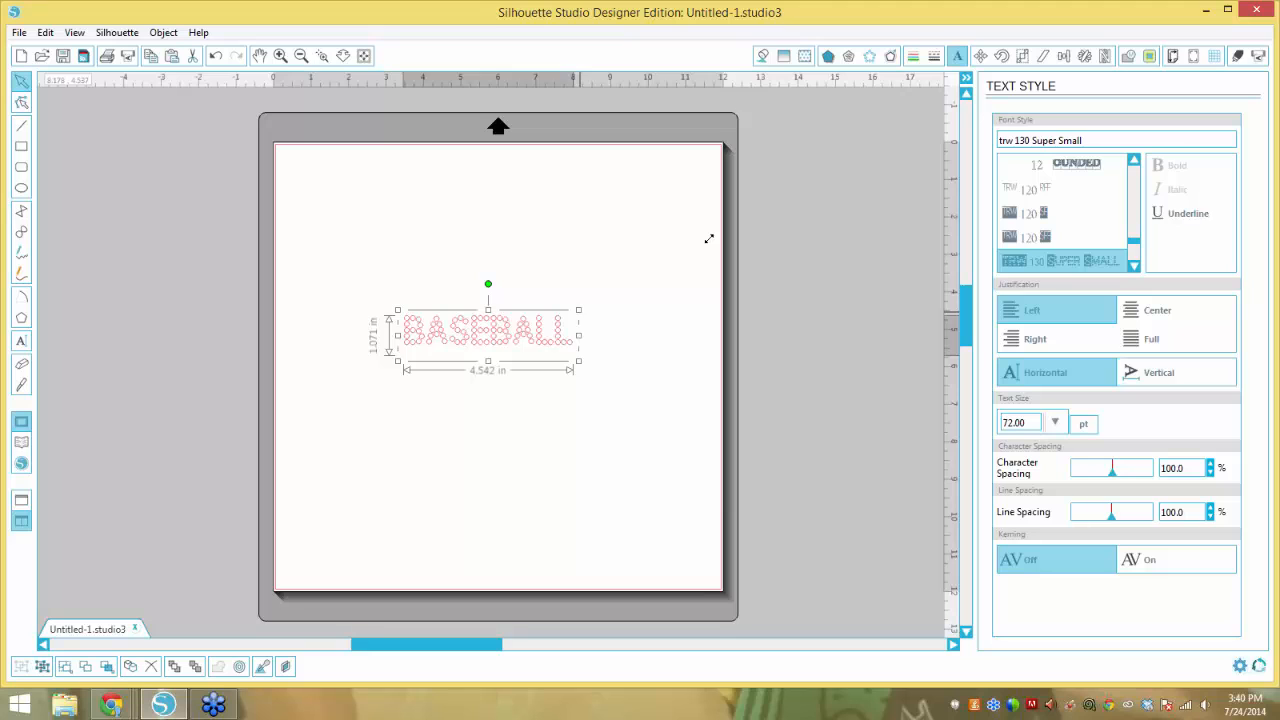
{"action": "left_click_drag", "start_coordinate": [709, 239], "coordinate": [645, 294]}
Replace the last three letters of the word with random characters and restore them as "ALL".
{"action": "double_click", "coordinate": [630, 340]}
{"action": "left_click_drag", "start_coordinate": [630, 338], "coordinate": [560, 332]}
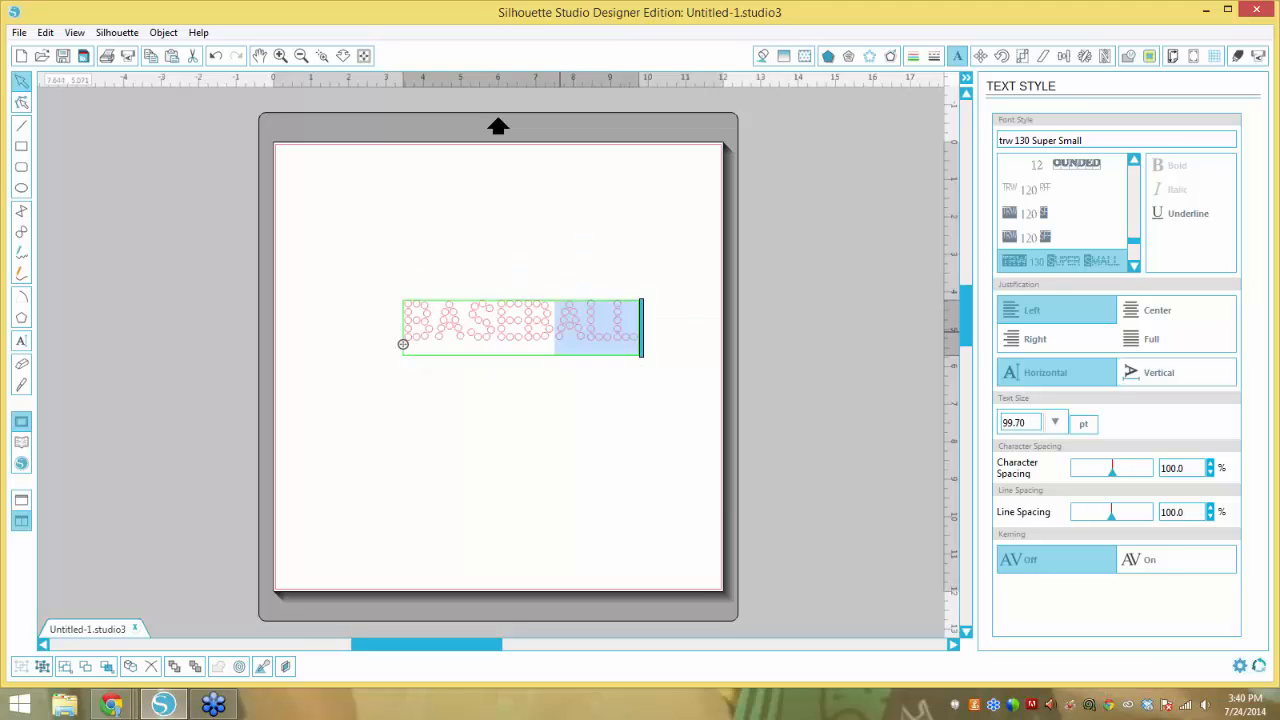
{"action": "type", "text": "HYTEDSH"}
{"action": "key", "text": "BackSpace"}
{"action": "key", "text": "BackSpace"}
{"action": "key", "text": "BackSpace"}
{"action": "key", "text": "BackSpace"}
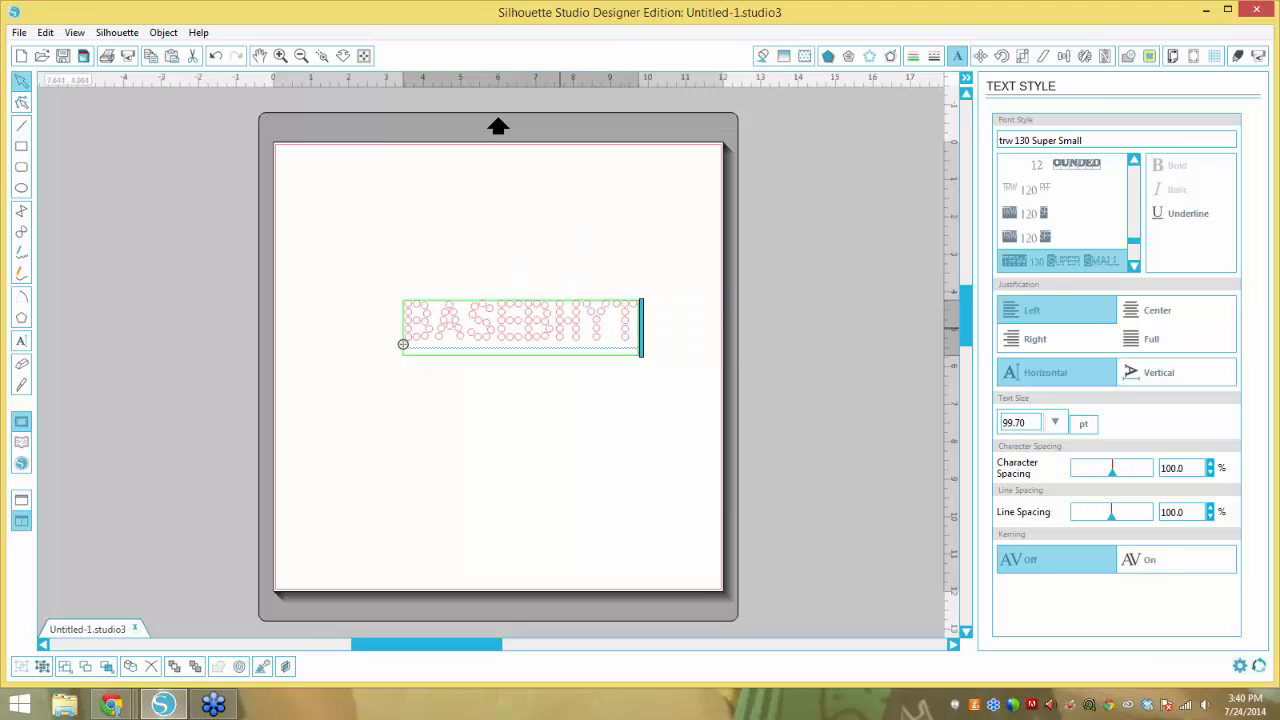
{"action": "key", "text": "BackSpace"}
{"action": "key", "text": "BackSpace"}
{"action": "key", "text": "BackSpace"}
{"action": "type", "text": "AL"}
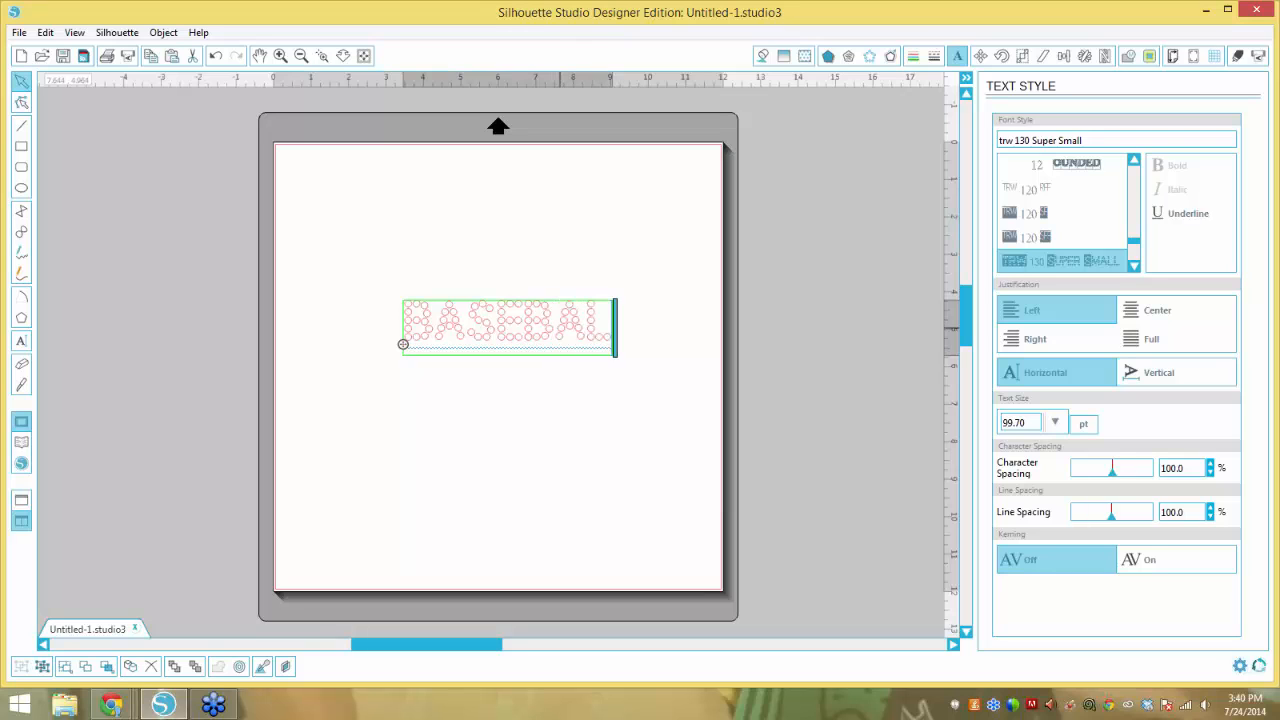
{"action": "type", "text": "L"}
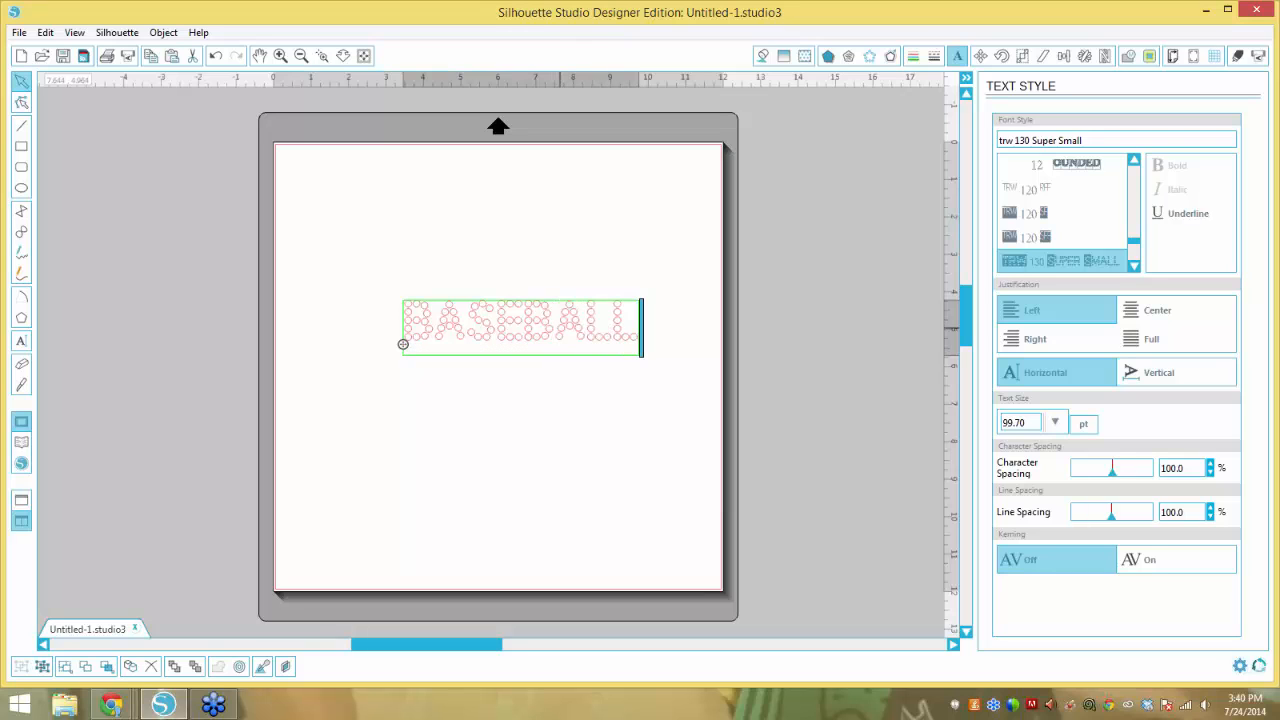
Finish editing the text and move the word BASEBALL slightly left on the page.
{"action": "left_click", "coordinate": [338, 213]}
{"action": "left_click_drag", "start_coordinate": [463, 332], "coordinate": [438, 335]}
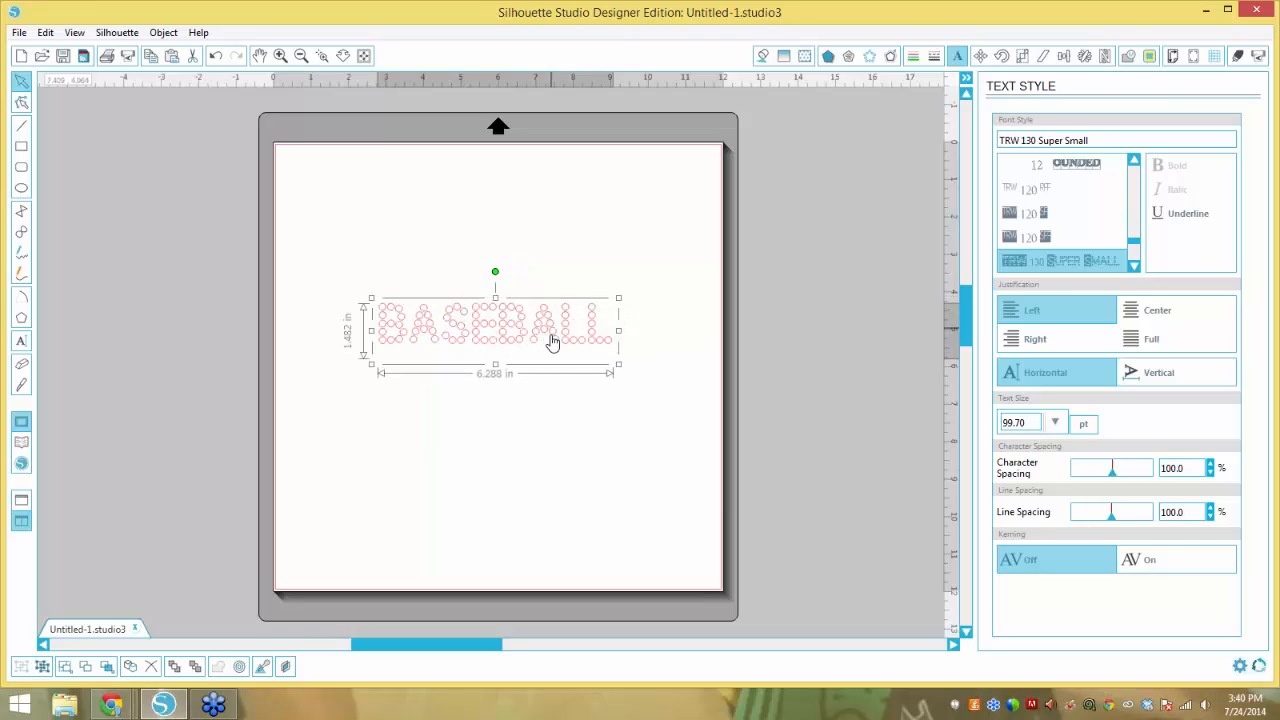
{"action": "left_click_drag", "start_coordinate": [549, 338], "coordinate": [546, 339]}
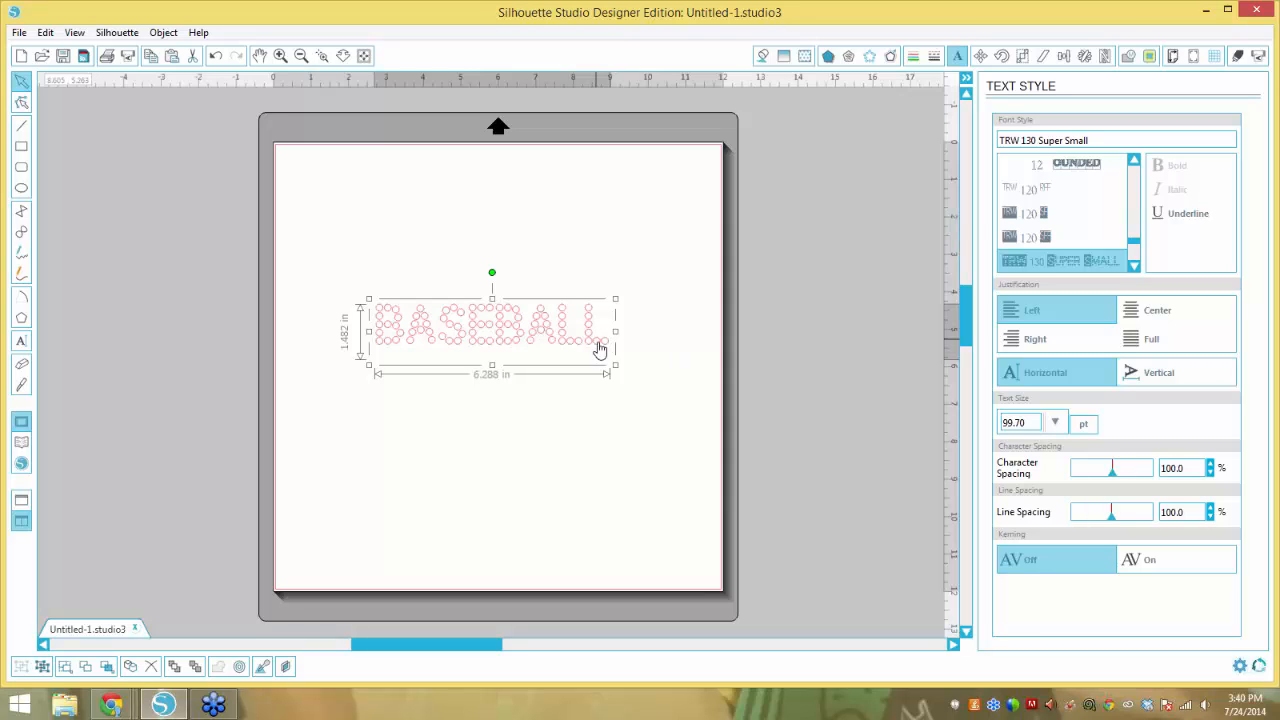
{"action": "left_click_drag", "start_coordinate": [598, 345], "coordinate": [573, 328]}
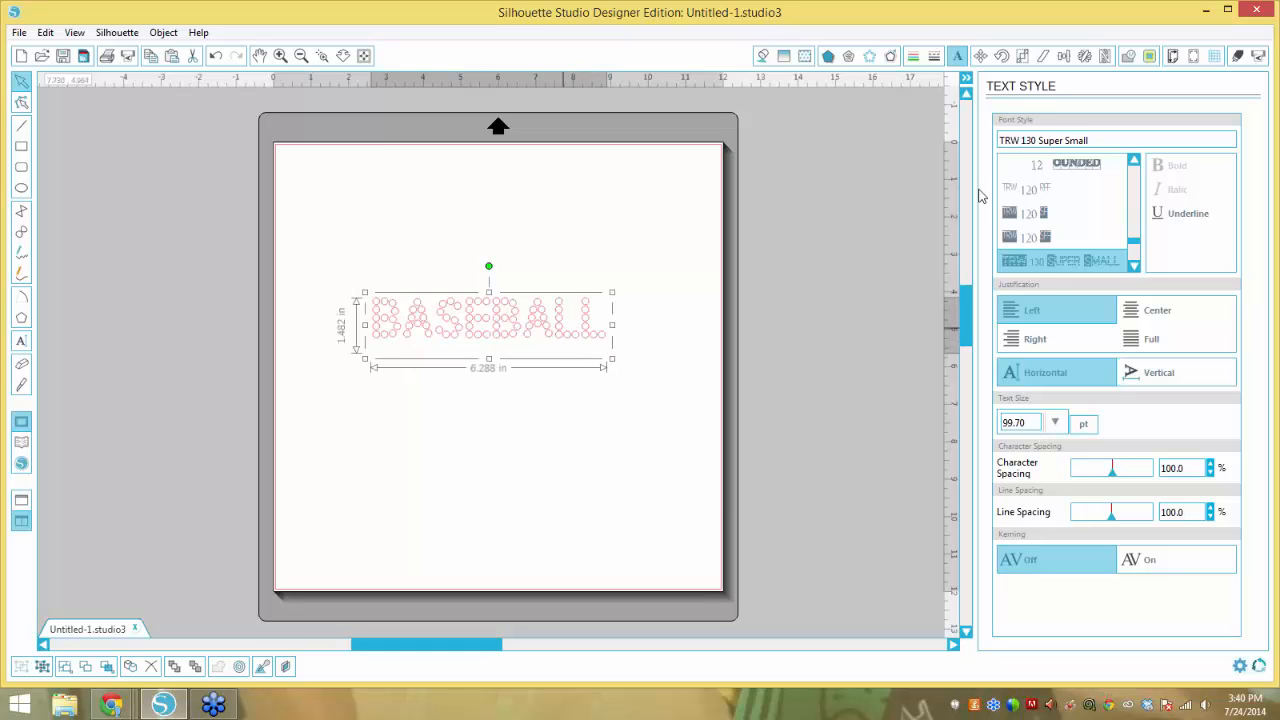
Apply the Edge rhinestone effect with 10ss stones to the word and shrink it to about 5.42 in wide.
{"action": "left_click", "coordinate": [870, 58]}
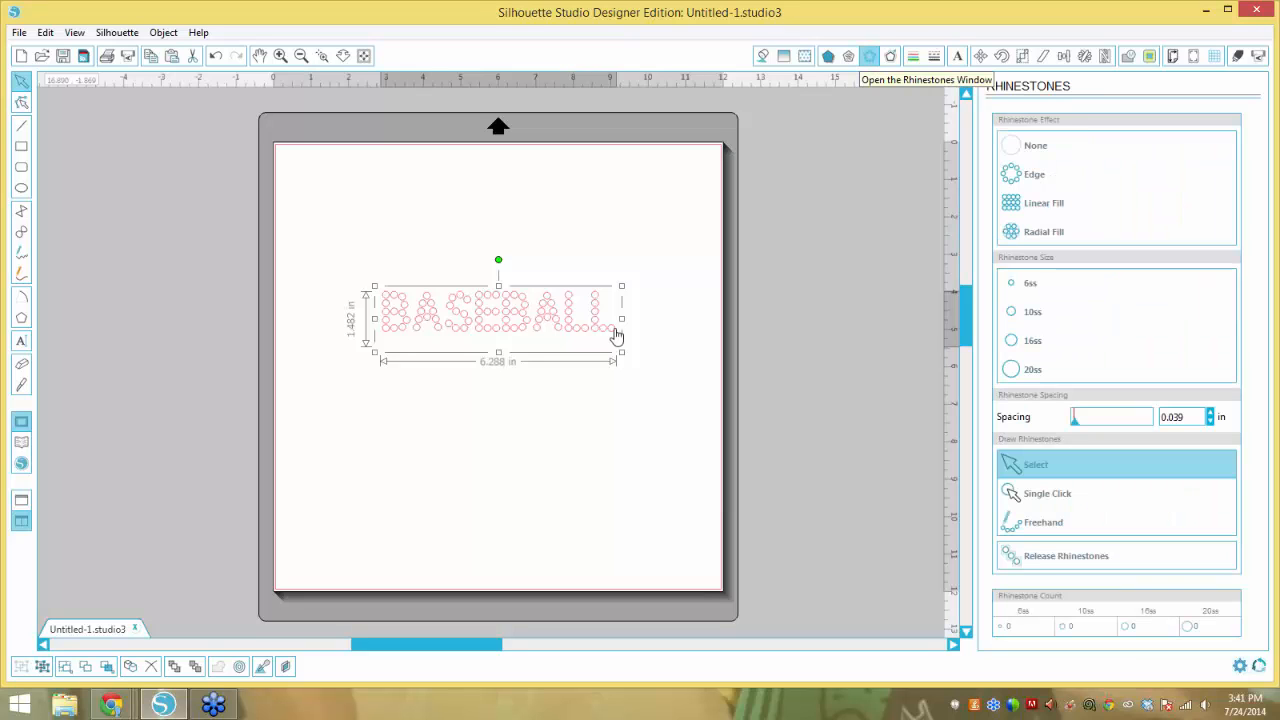
{"action": "left_click", "coordinate": [1035, 176]}
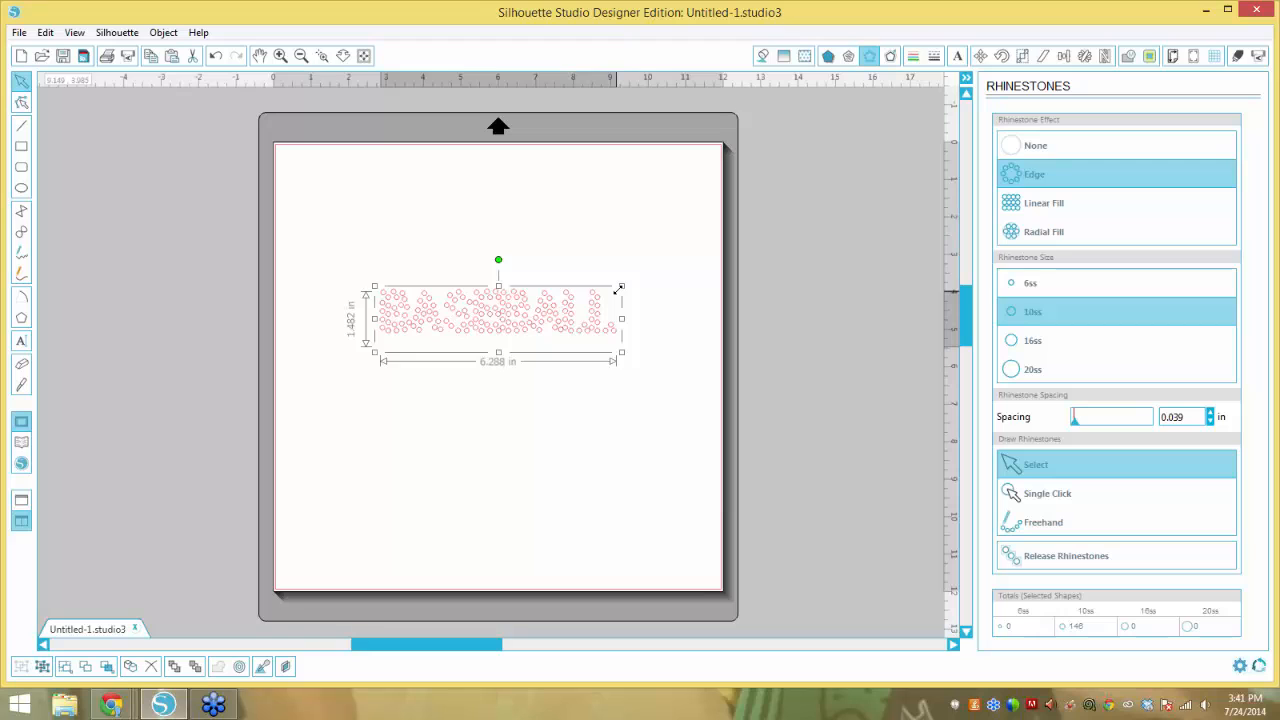
{"action": "left_click_drag", "start_coordinate": [619, 289], "coordinate": [625, 332]}
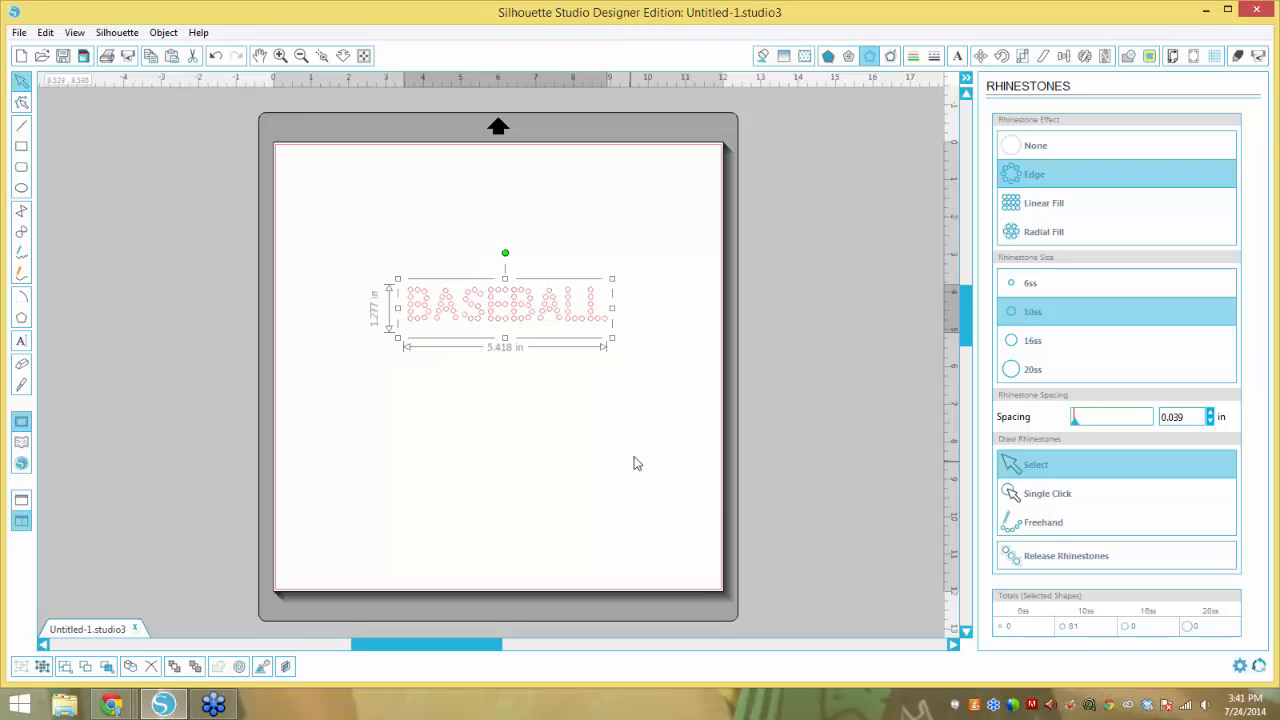
Try 16ss stones with the word about 6.41 in wide, and 20ss stones with it about 7.89 in wide.
{"action": "left_click", "coordinate": [1033, 343]}
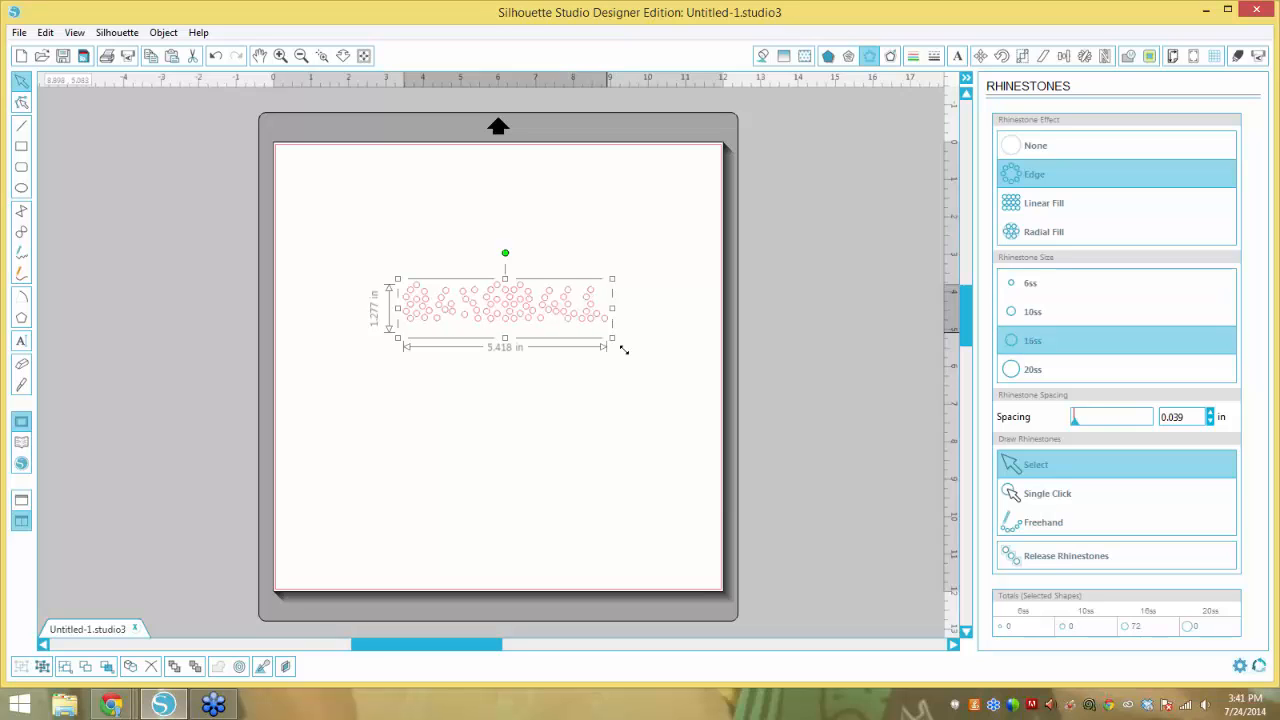
{"action": "left_click_drag", "start_coordinate": [624, 349], "coordinate": [650, 368]}
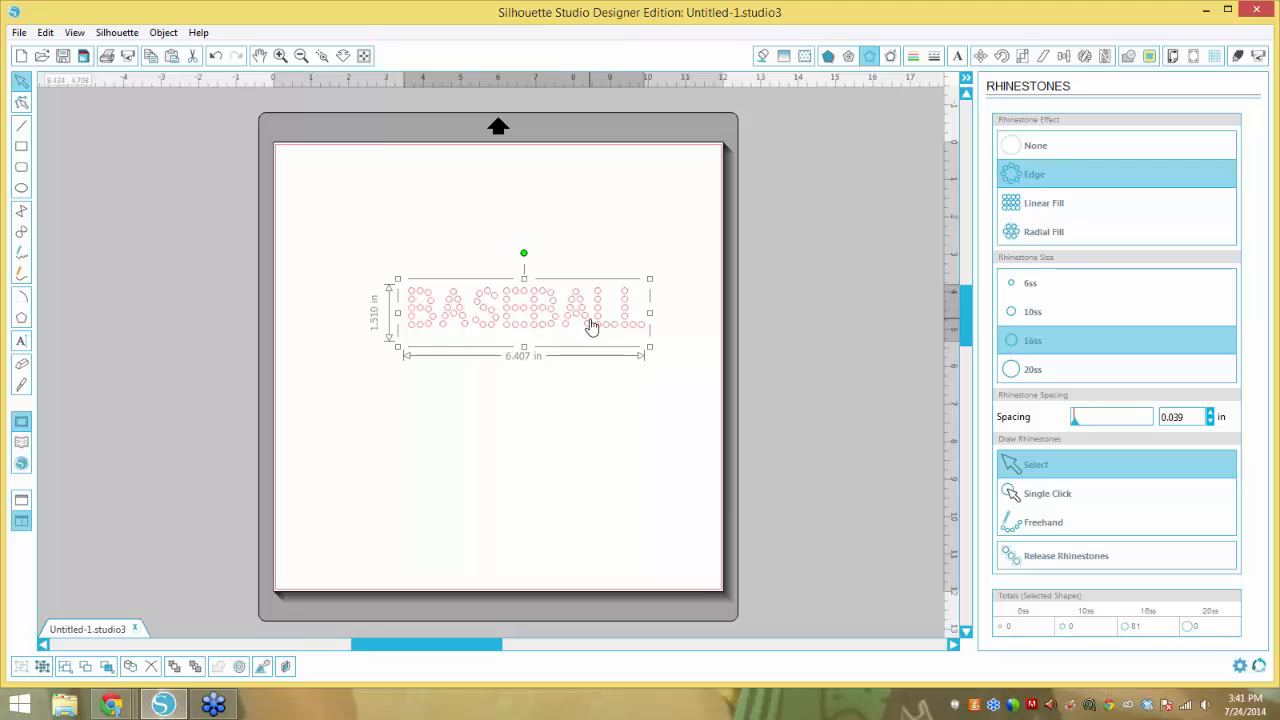
{"action": "left_click", "coordinate": [1030, 370]}
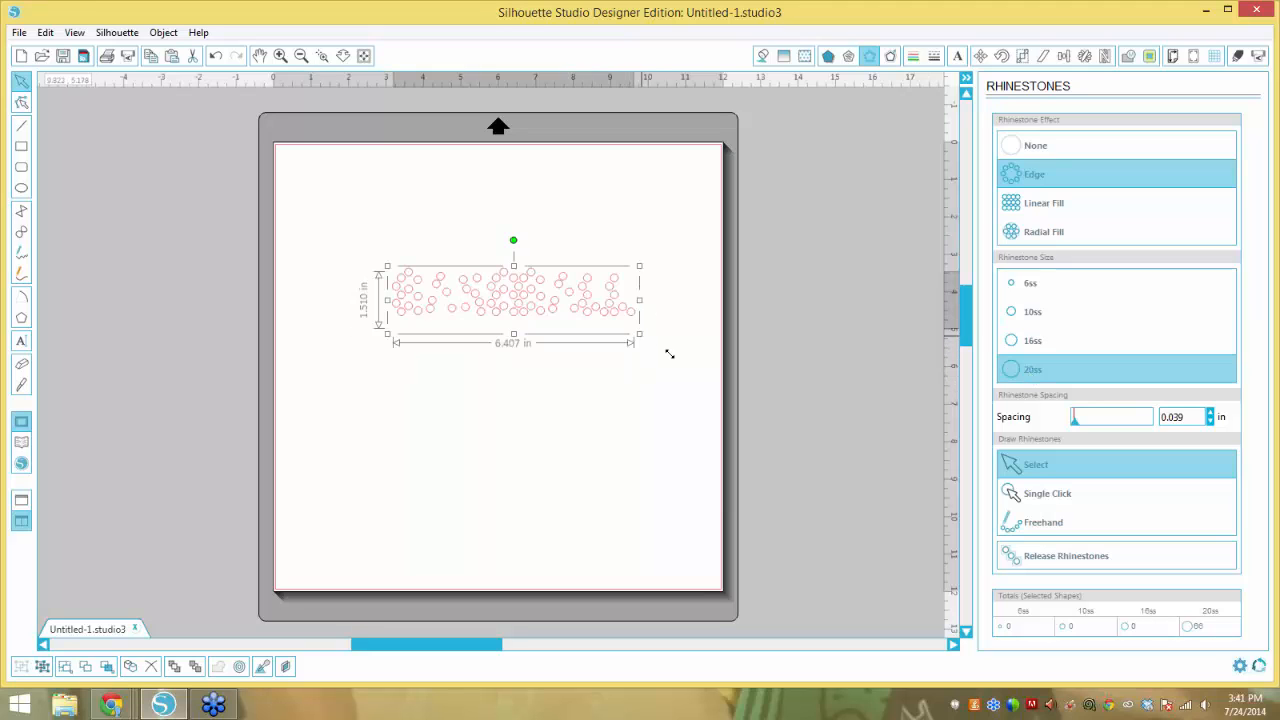
{"action": "left_click_drag", "start_coordinate": [669, 354], "coordinate": [718, 372]}
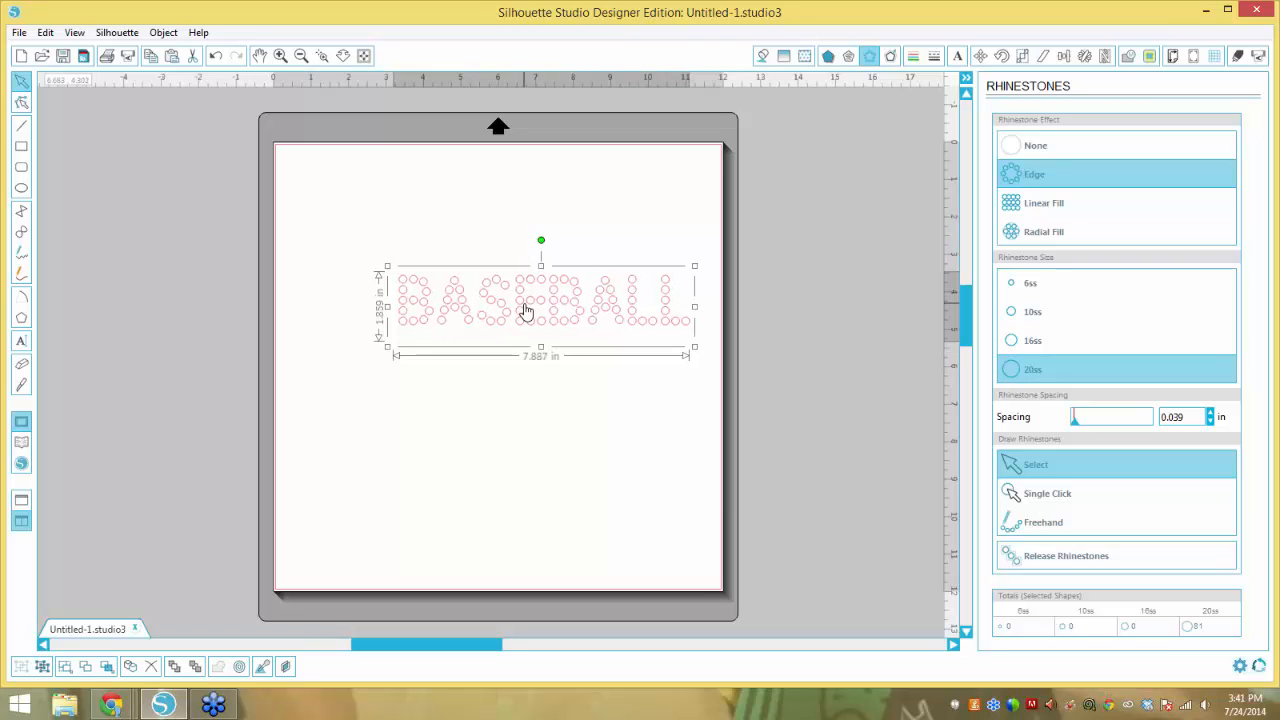
Delete the last four letters of the rhinestone word, retype them as "BALL", and leave text editing.
{"action": "double_click", "coordinate": [605, 304]}
{"action": "left_click_drag", "start_coordinate": [605, 304], "coordinate": [698, 309]}
{"action": "key", "text": "BackSpace"}
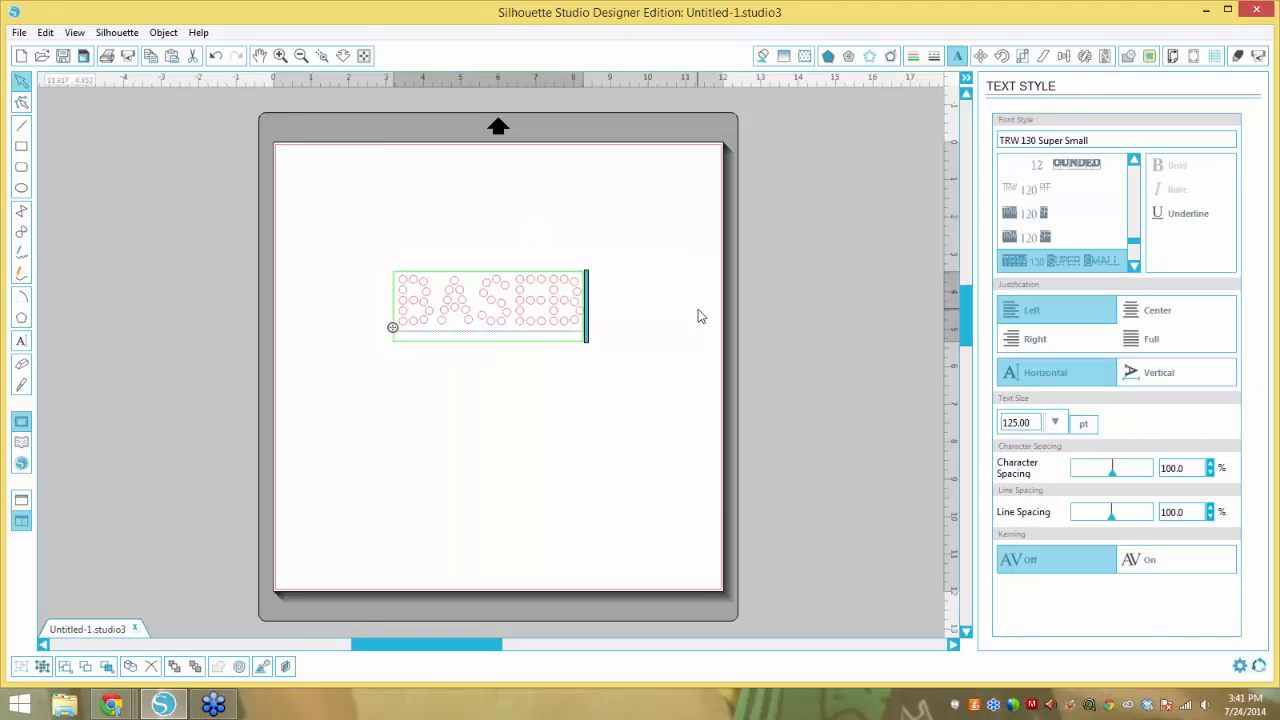
{"action": "key", "text": "BackSpace"}
{"action": "type", "text": "BA"}
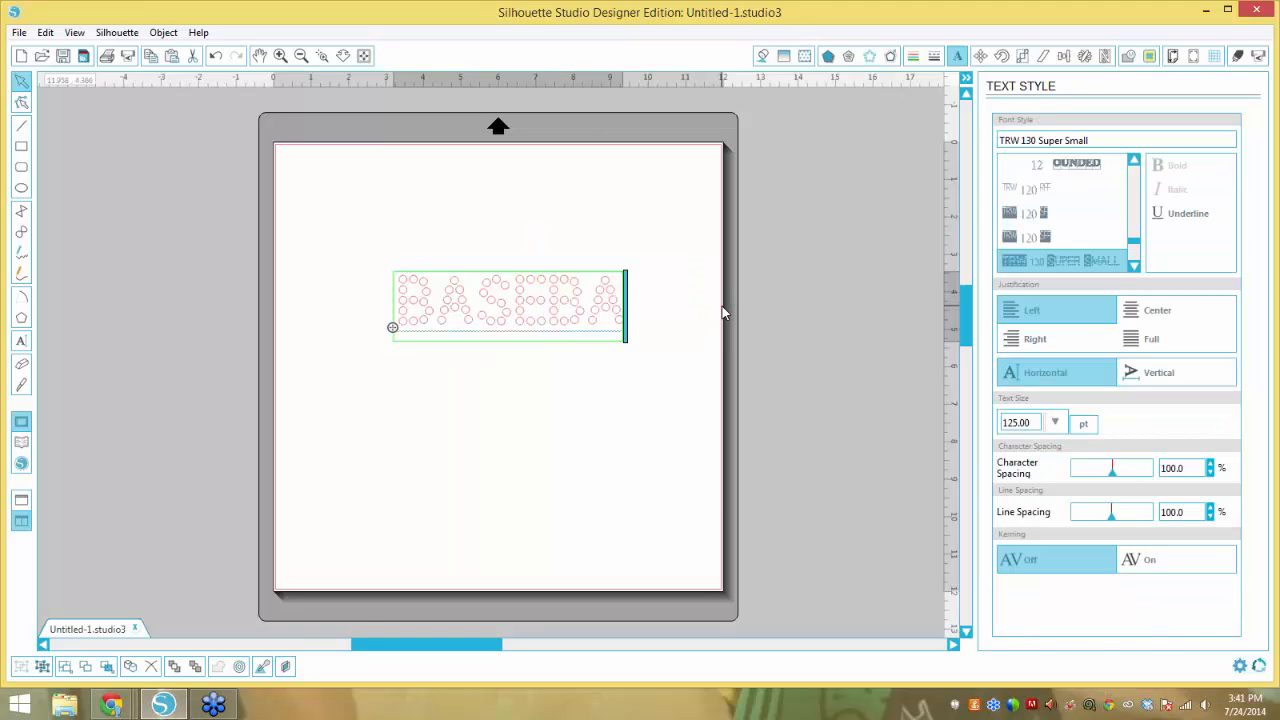
{"action": "type", "text": "LL"}
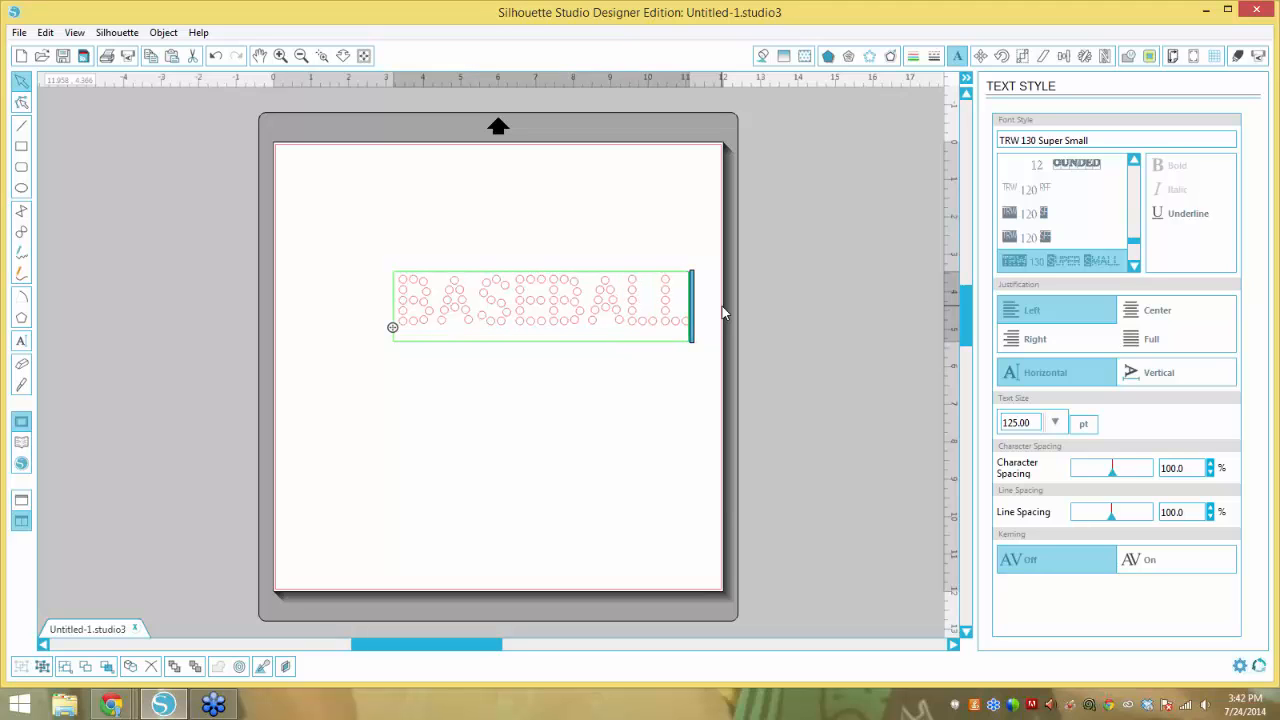
{"action": "left_click", "coordinate": [429, 234]}
{"action": "left_click", "coordinate": [500, 310]}
{"action": "double_click", "coordinate": [476, 316]}
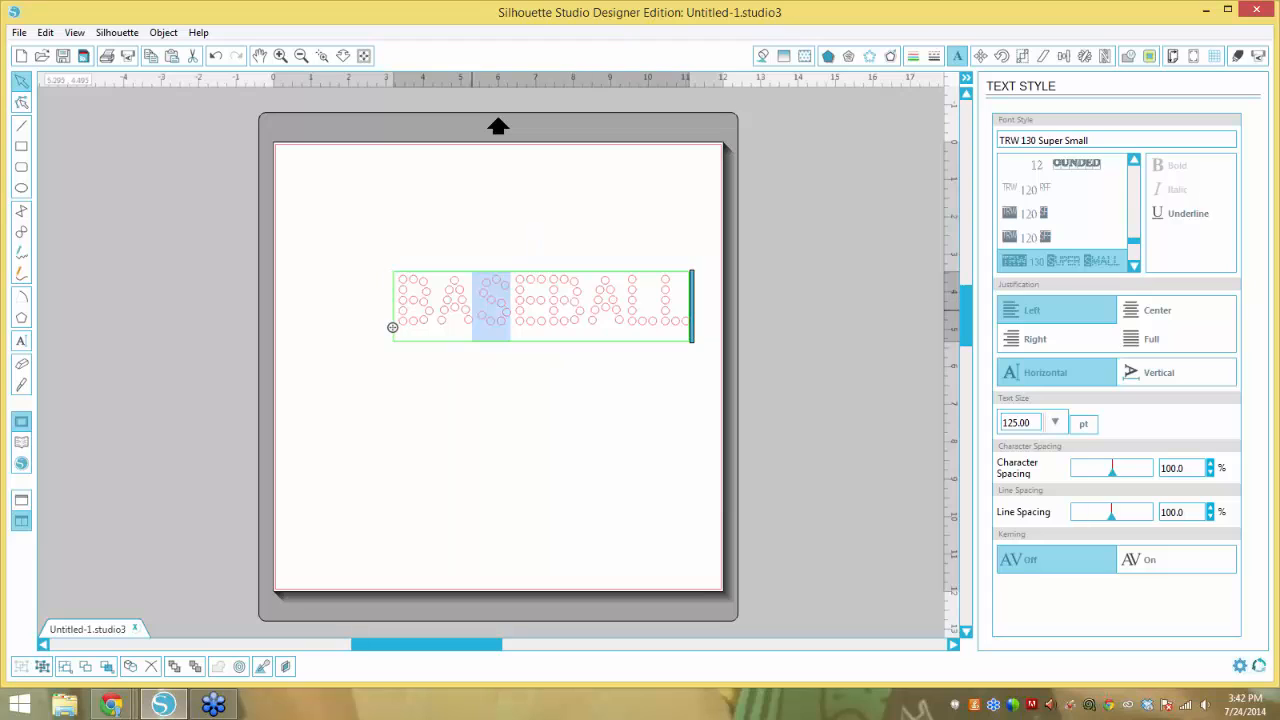
{"action": "left_click", "coordinate": [534, 376]}
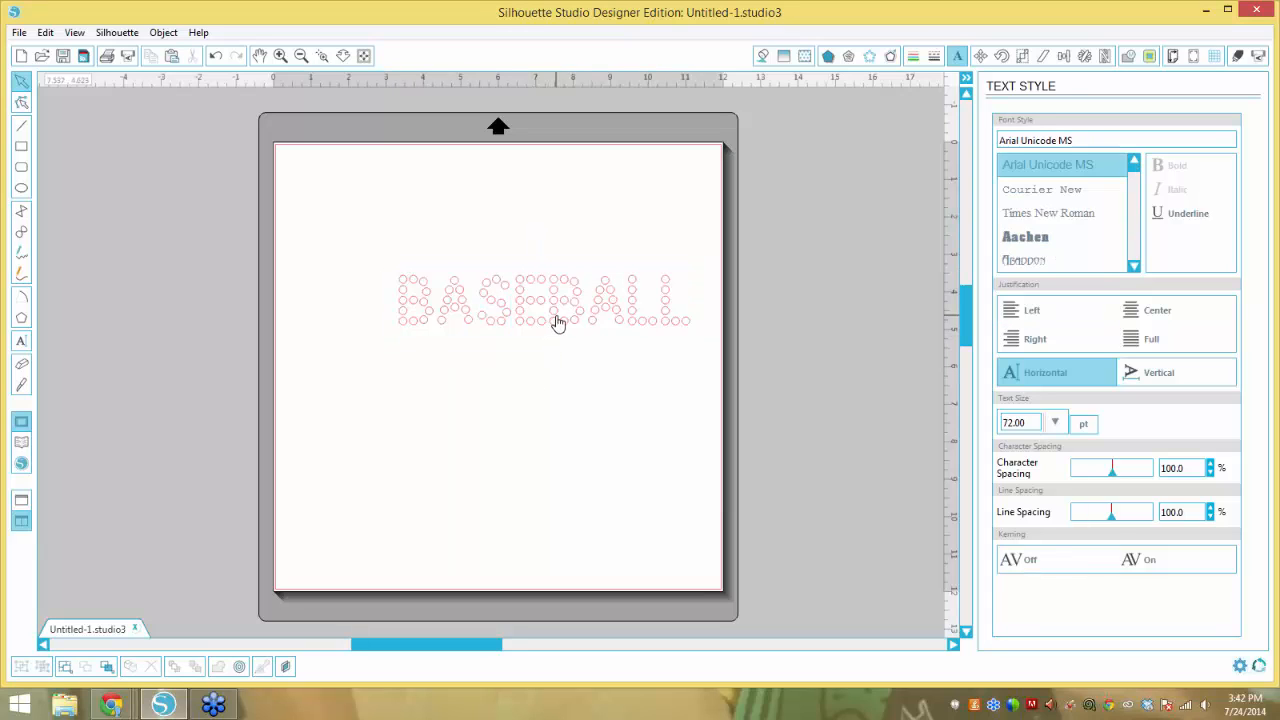
Move the rhinestone word left and down toward the centre of the page.
{"action": "left_click_drag", "start_coordinate": [558, 323], "coordinate": [521, 328]}
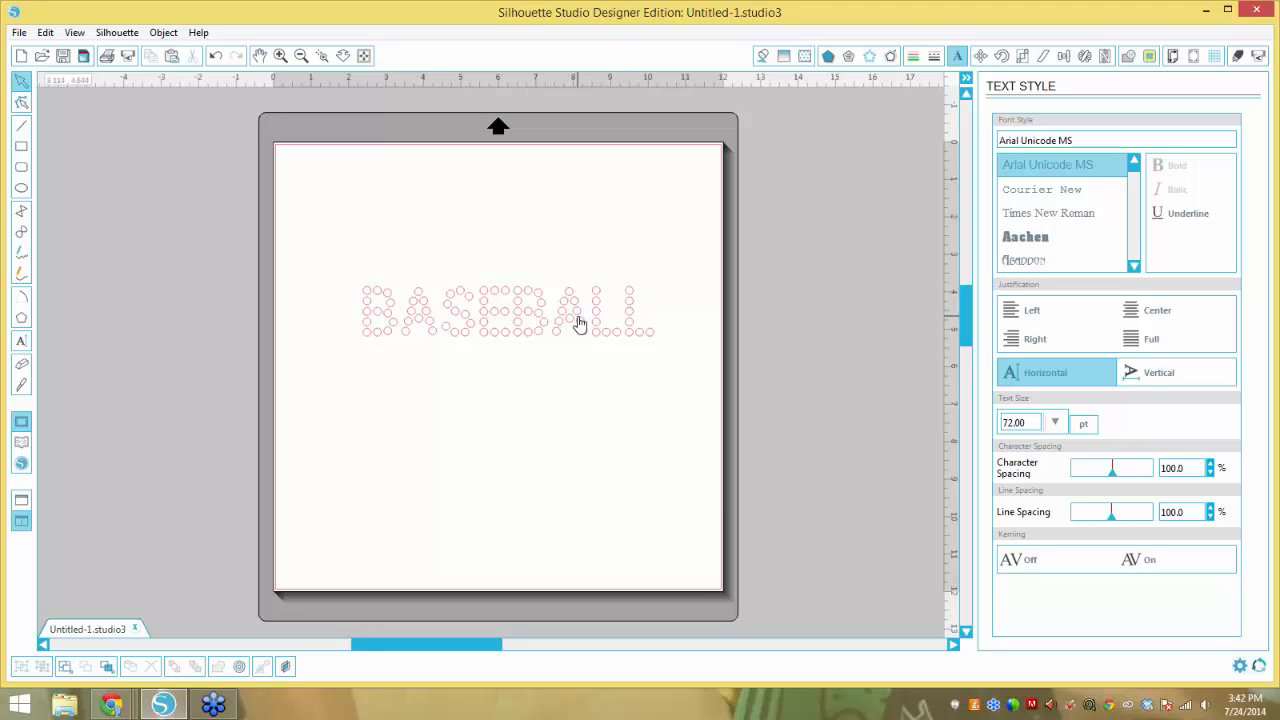
{"action": "left_click_drag", "start_coordinate": [580, 323], "coordinate": [574, 343]}
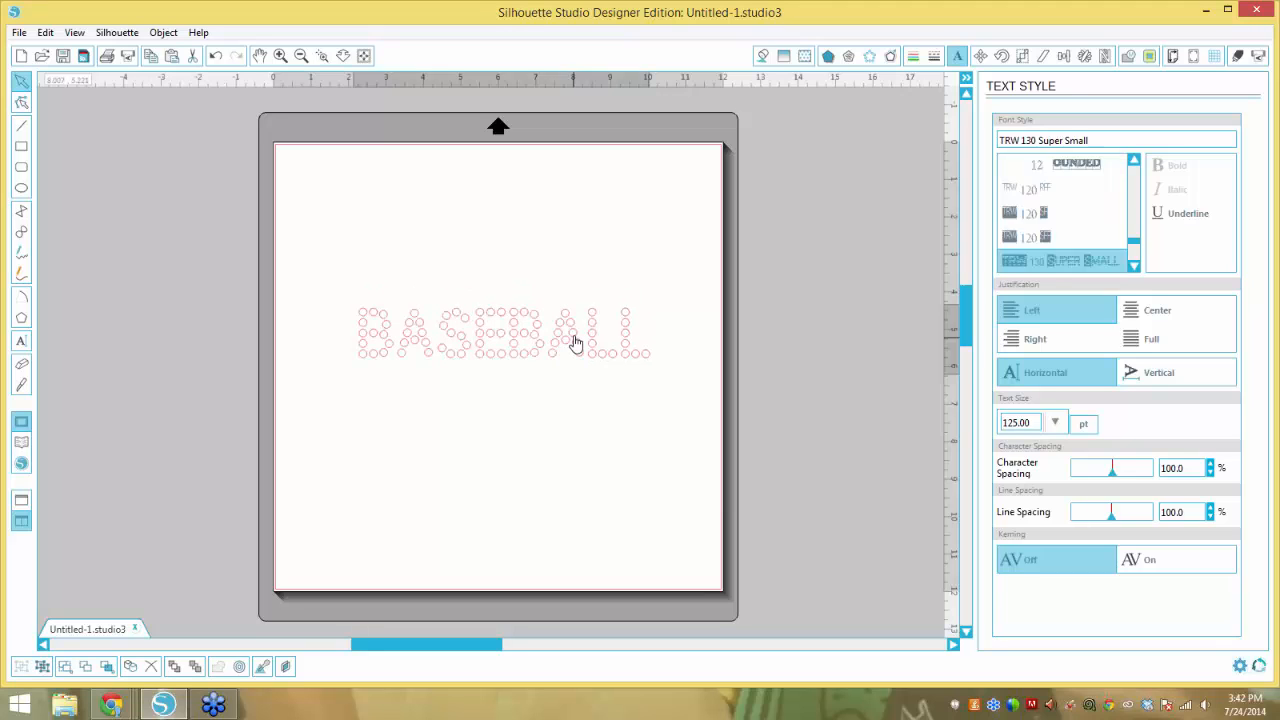
Set the word's Edge rhinestones back to 10ss and scale the word down to about 5.46 in wide.
{"action": "left_click", "coordinate": [869, 57]}
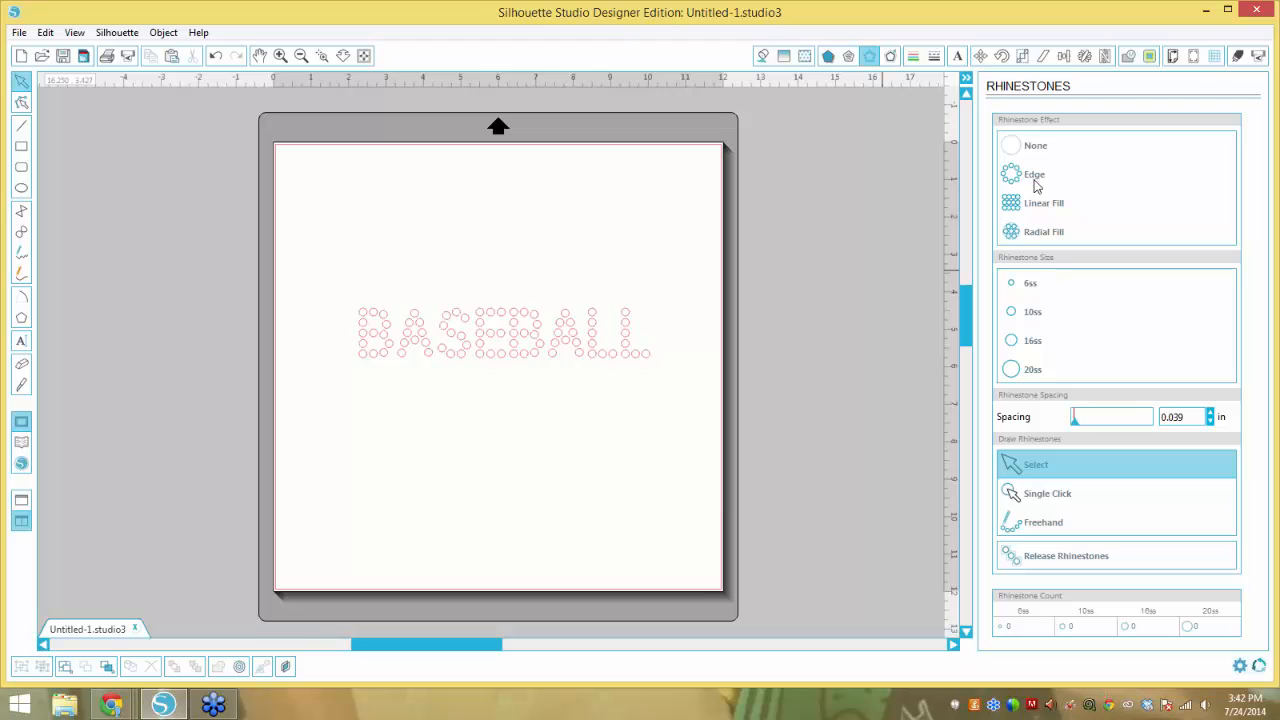
{"action": "left_click", "coordinate": [1035, 177]}
{"action": "left_click", "coordinate": [1033, 314]}
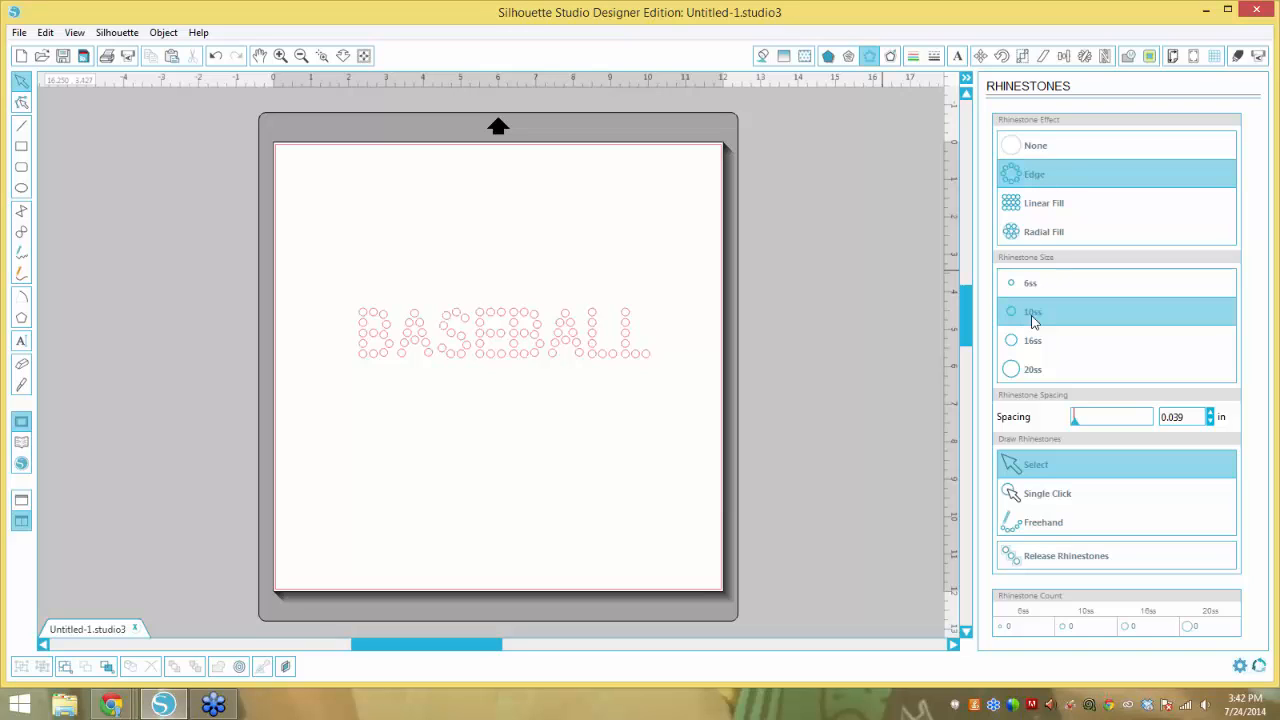
{"action": "left_click", "coordinate": [598, 355]}
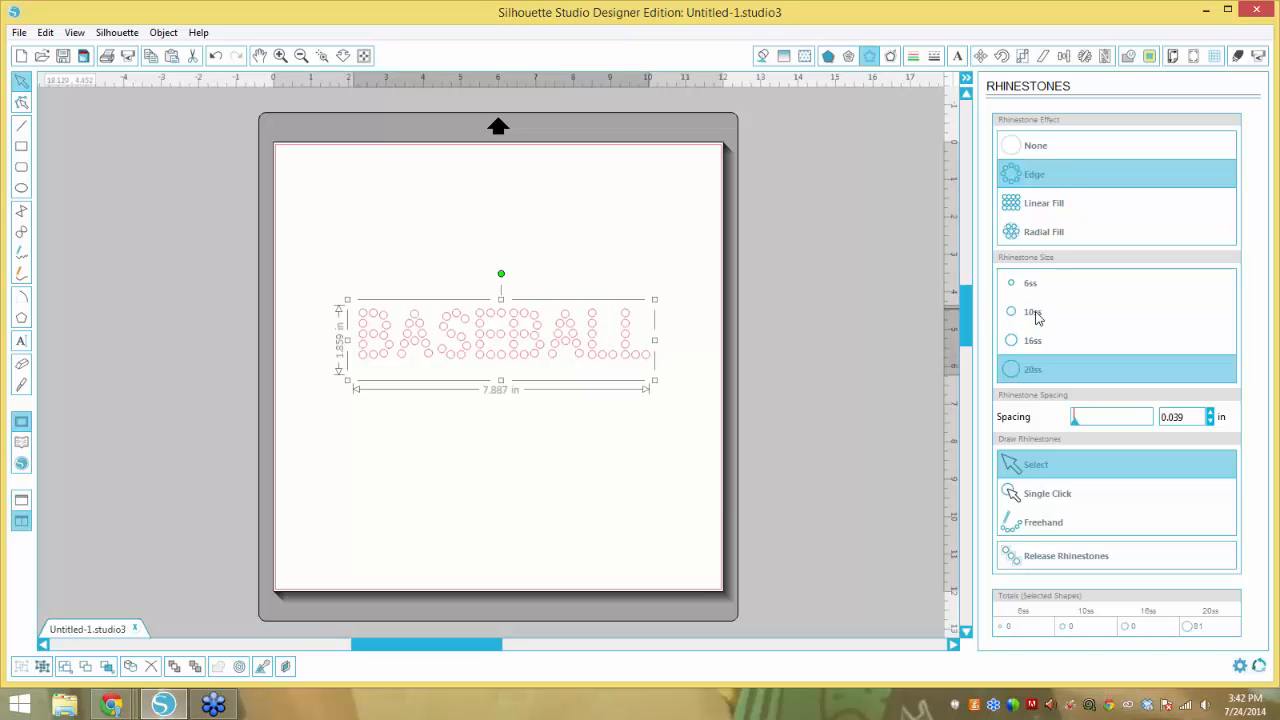
{"action": "left_click", "coordinate": [1035, 311]}
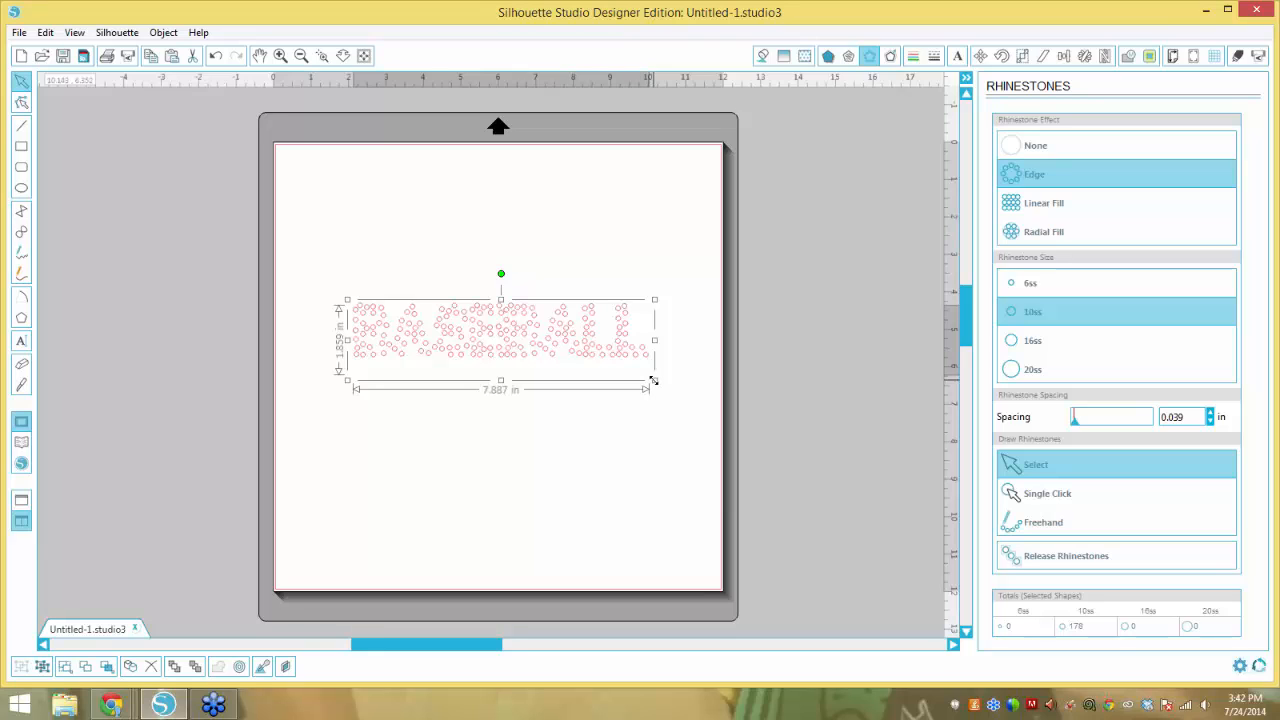
{"action": "left_click_drag", "start_coordinate": [654, 380], "coordinate": [561, 359]}
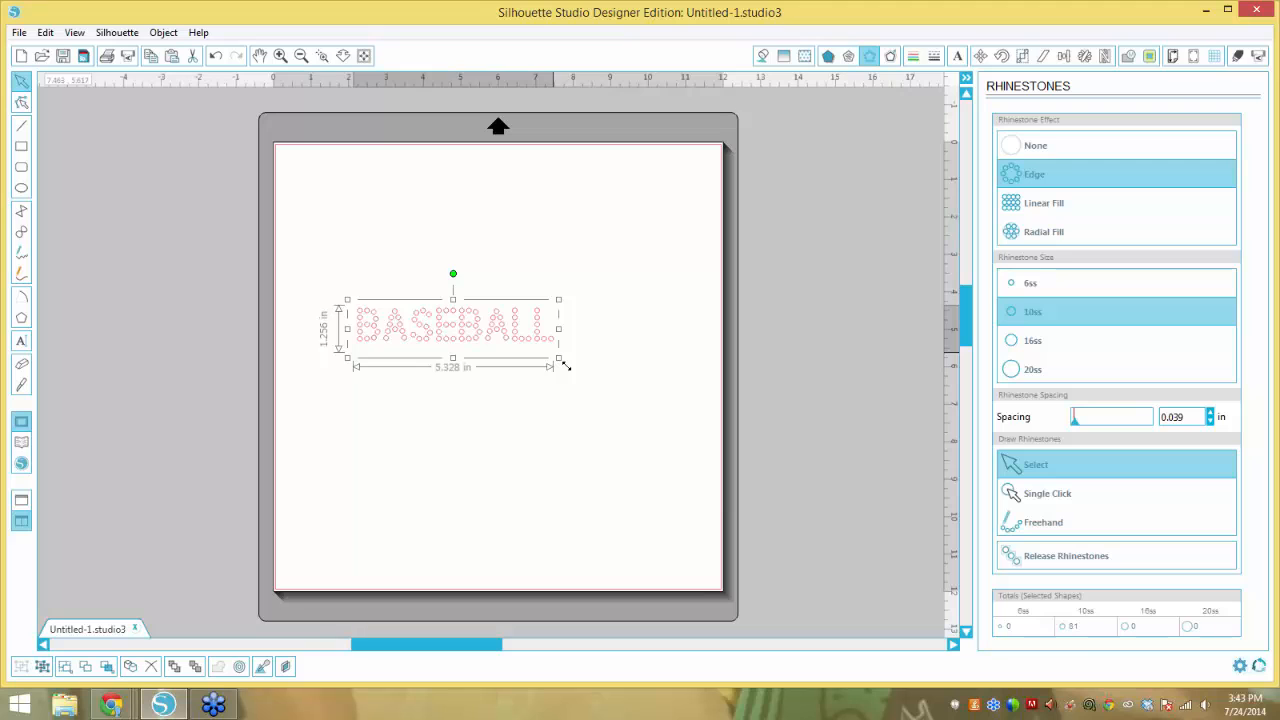
{"action": "left_click_drag", "start_coordinate": [565, 366], "coordinate": [563, 383]}
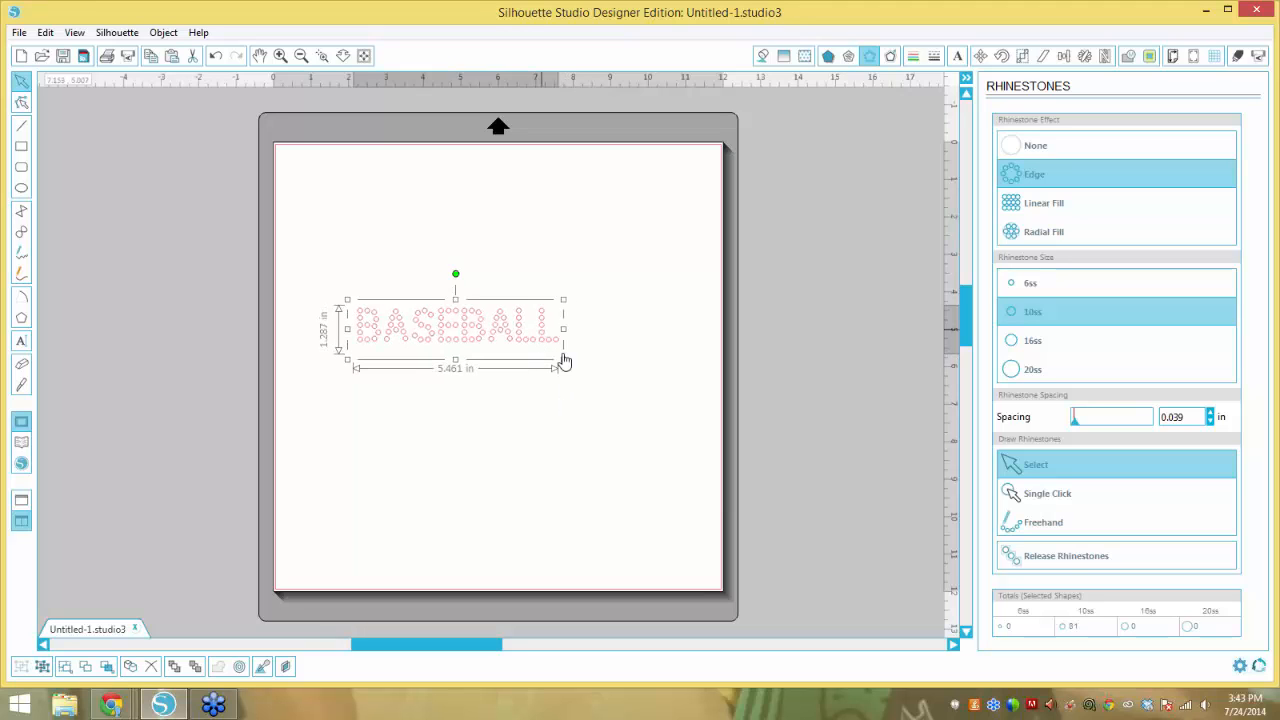
Move BASEBALL toward the page centre, ungroup its letters, and release the rhinestones into individually selectable stones.
{"action": "left_click_drag", "start_coordinate": [541, 329], "coordinate": [594, 343]}
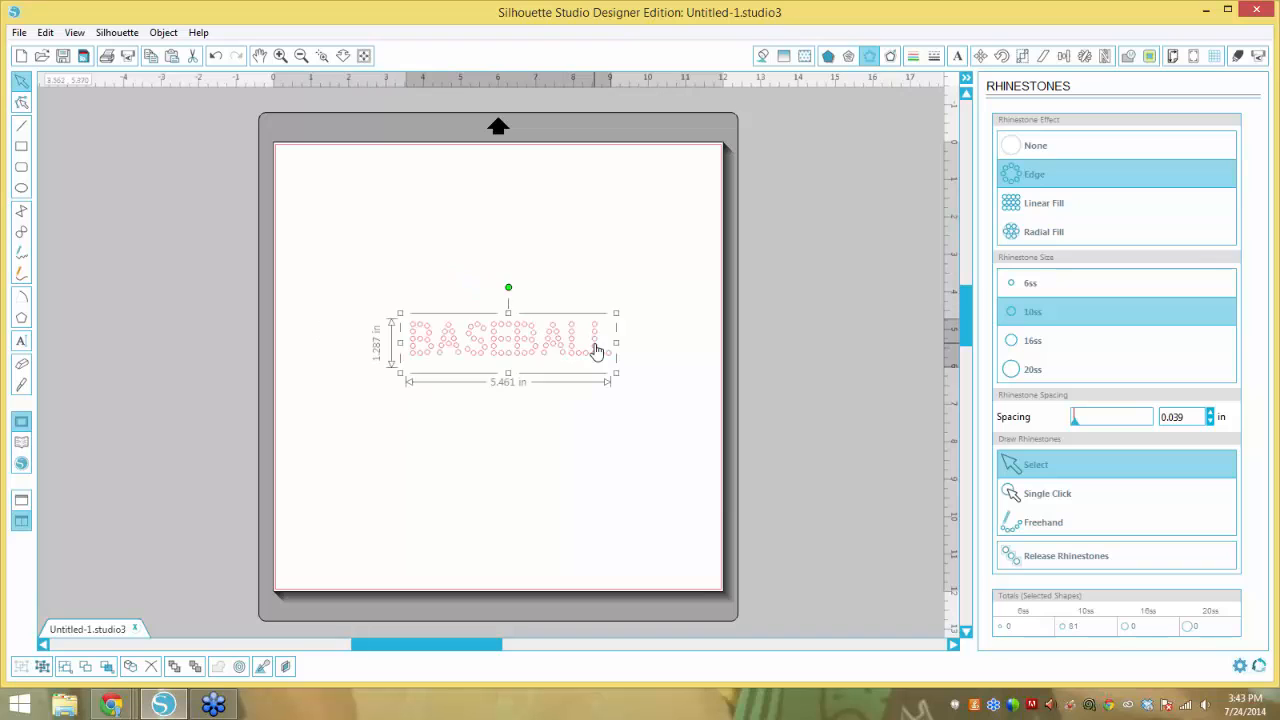
{"action": "left_click", "coordinate": [163, 32]}
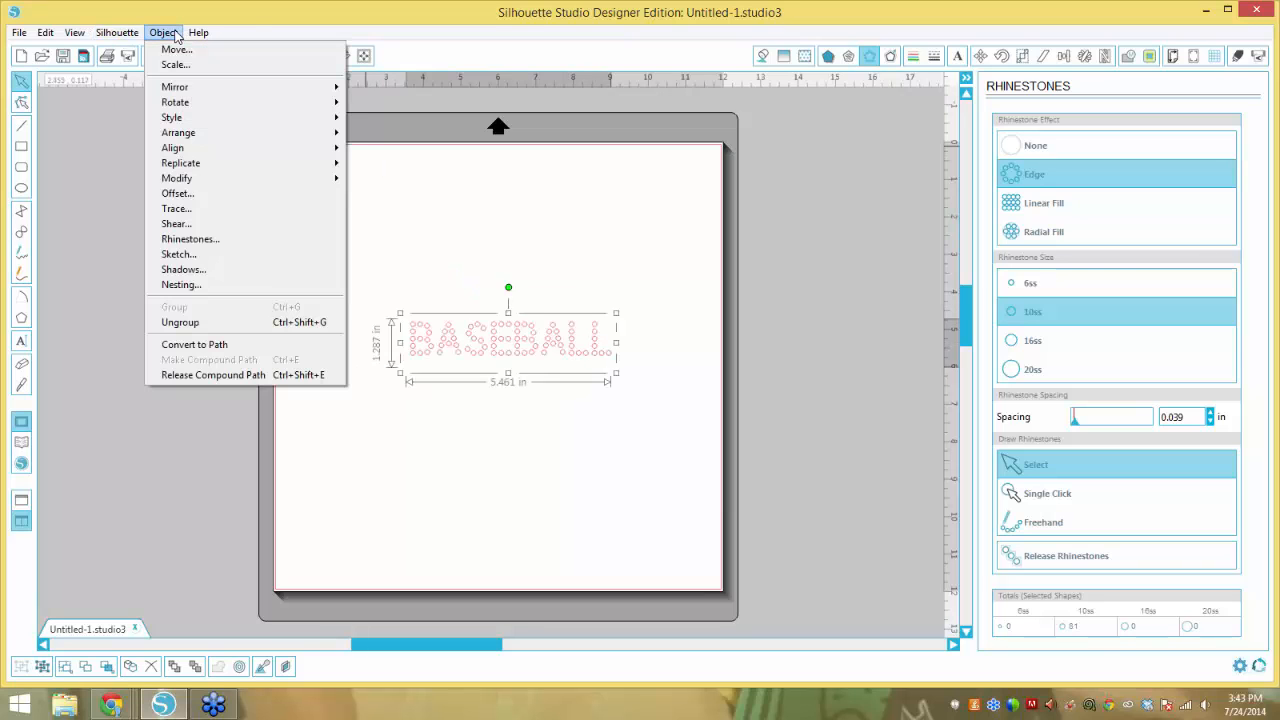
{"action": "left_click", "coordinate": [253, 322]}
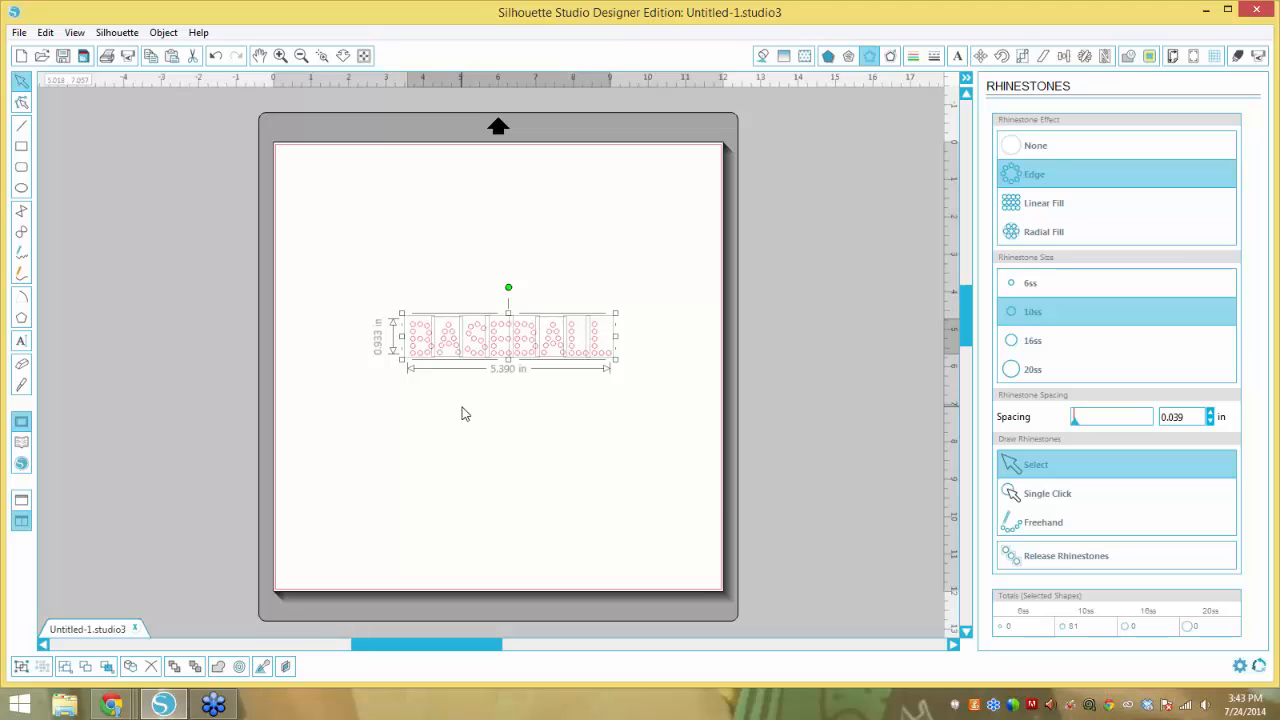
{"action": "left_click_drag", "start_coordinate": [354, 251], "coordinate": [662, 430]}
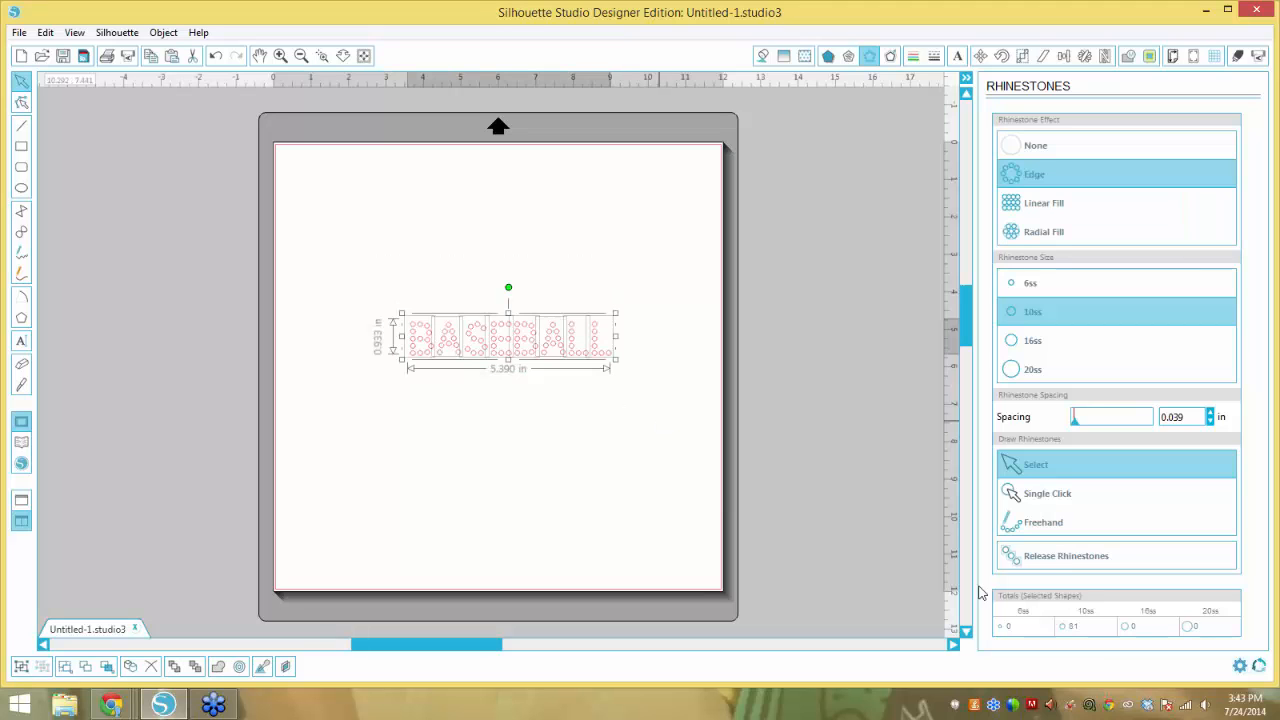
{"action": "left_click", "coordinate": [1052, 558]}
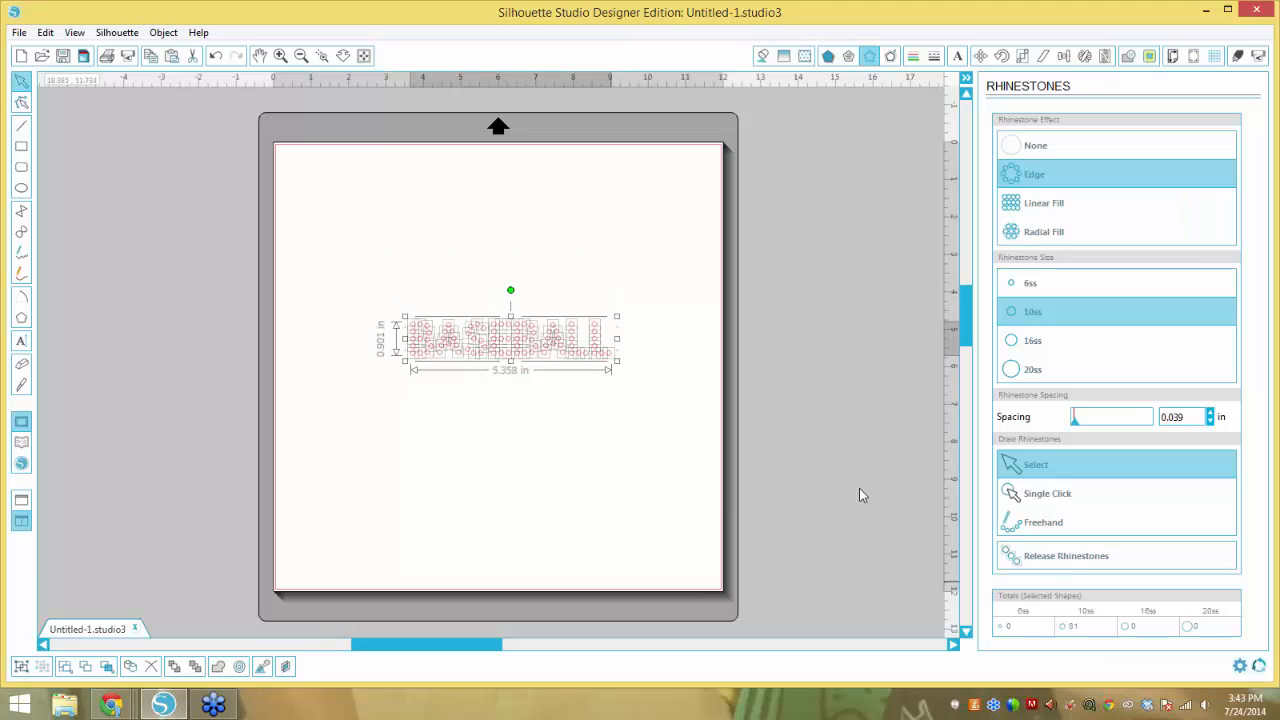
{"action": "left_click", "coordinate": [612, 362]}
{"action": "left_click", "coordinate": [610, 355]}
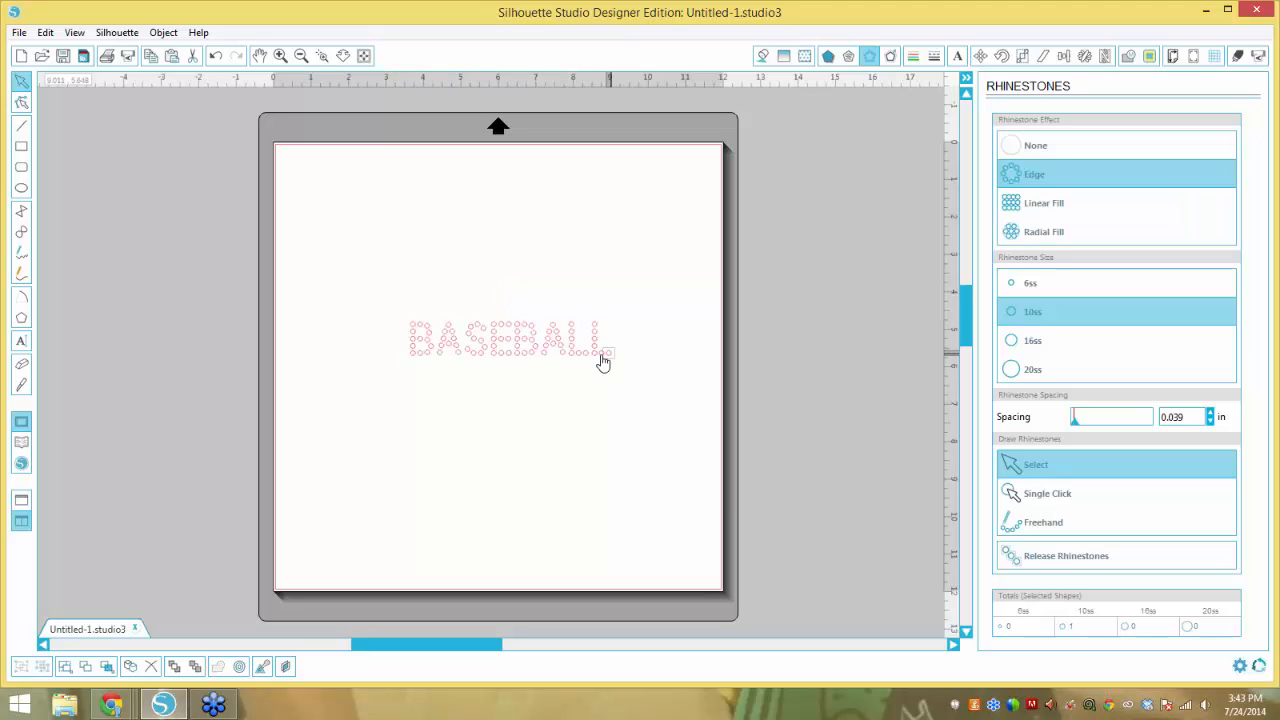
Select all the BASEBALL stones and release their compound path, then select a single stone at the foot of the first B.
{"action": "left_click_drag", "start_coordinate": [602, 361], "coordinate": [594, 329]}
{"action": "key", "text": "ctrl+a"}
{"action": "left_click", "coordinate": [163, 32]}
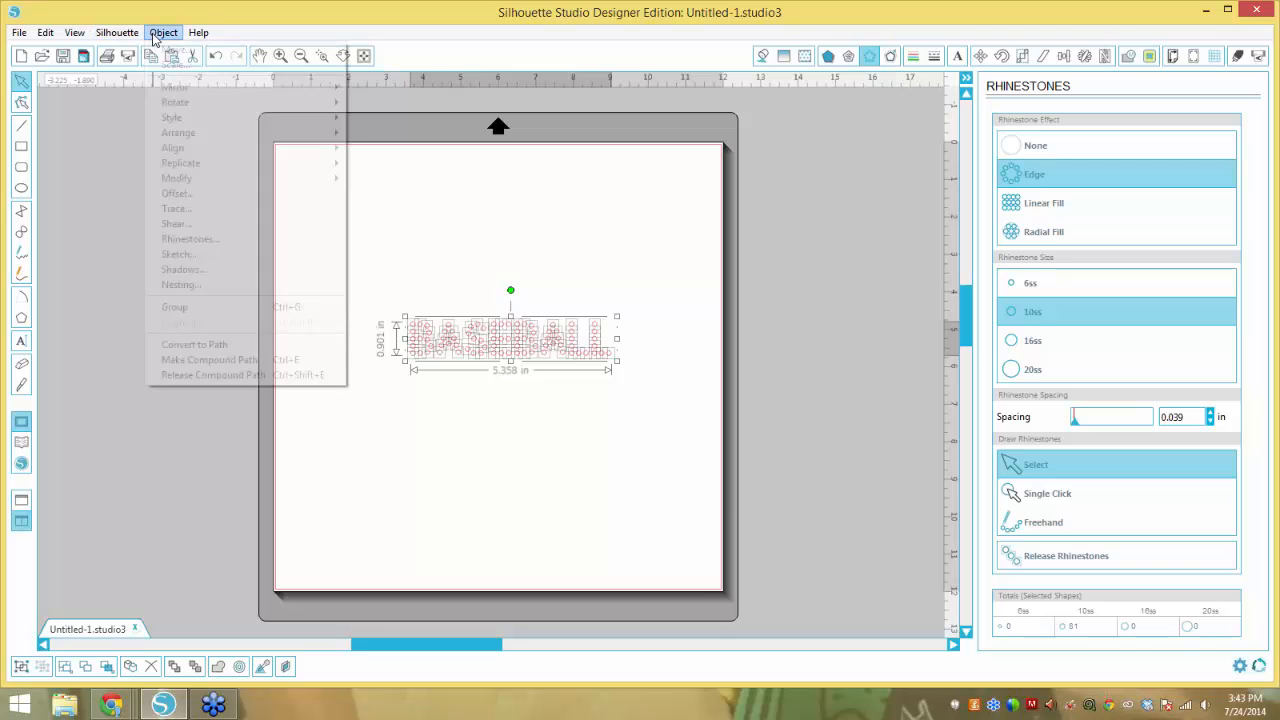
{"action": "left_click", "coordinate": [252, 376]}
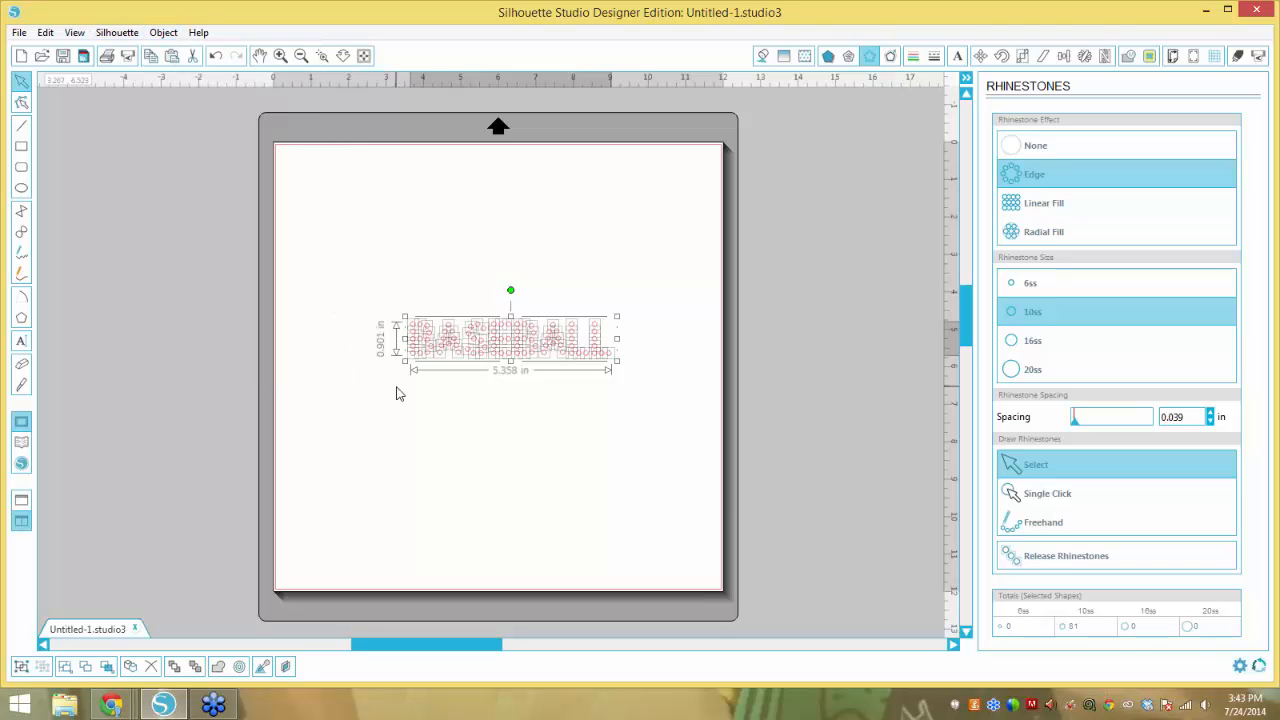
{"action": "left_click", "coordinate": [408, 363]}
{"action": "left_click", "coordinate": [410, 364]}
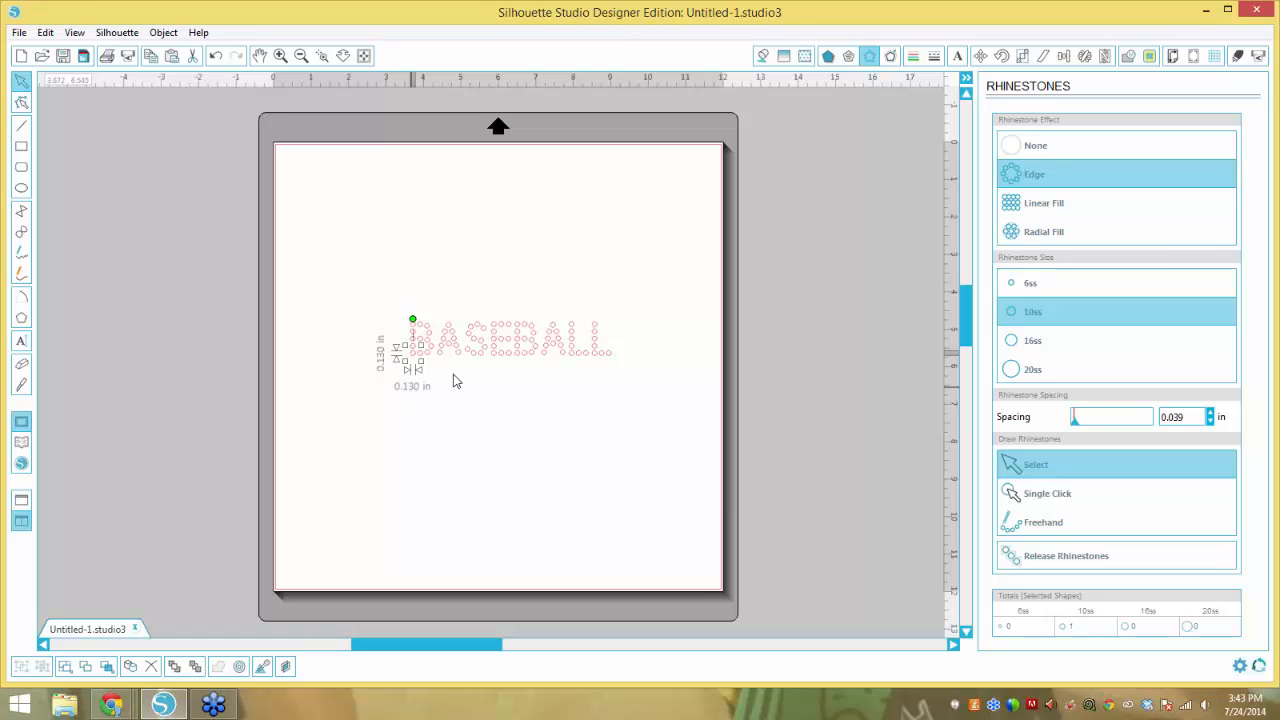
Select and delete all the released BASEBALL rhinestones.
{"action": "left_click", "coordinate": [552, 307]}
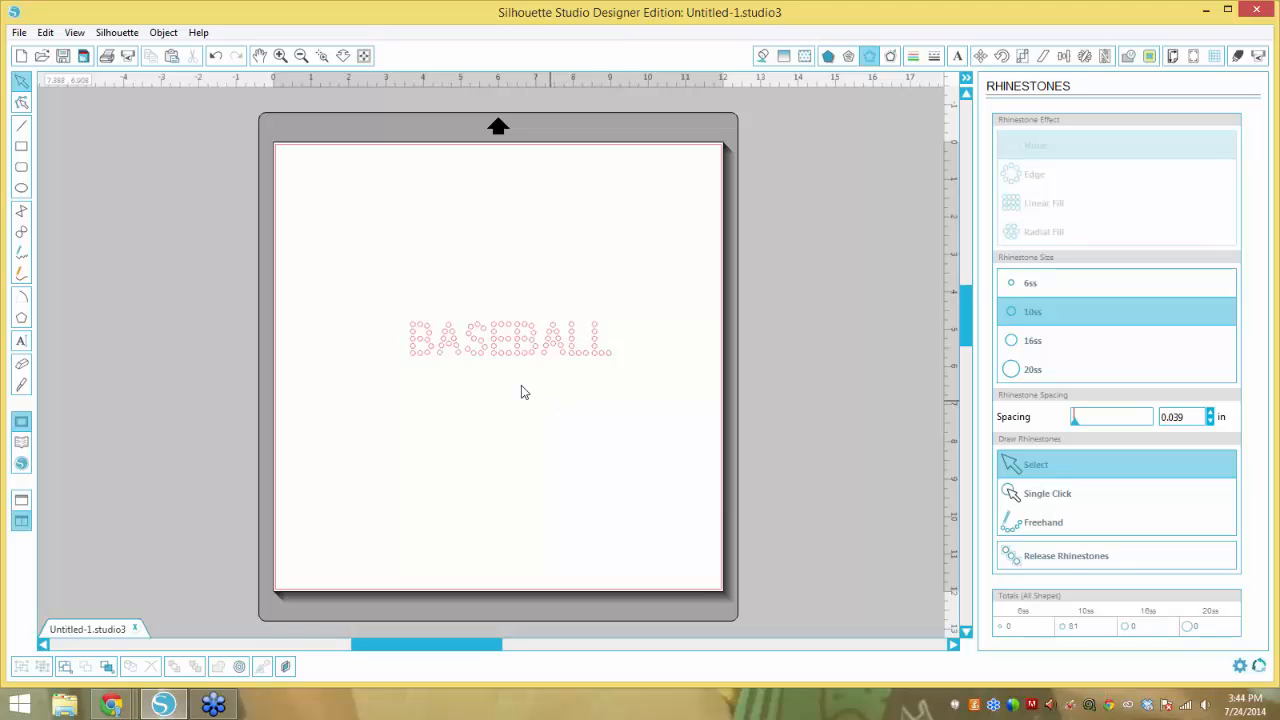
{"action": "left_click_drag", "start_coordinate": [648, 278], "coordinate": [351, 417]}
{"action": "key", "text": "Delete"}
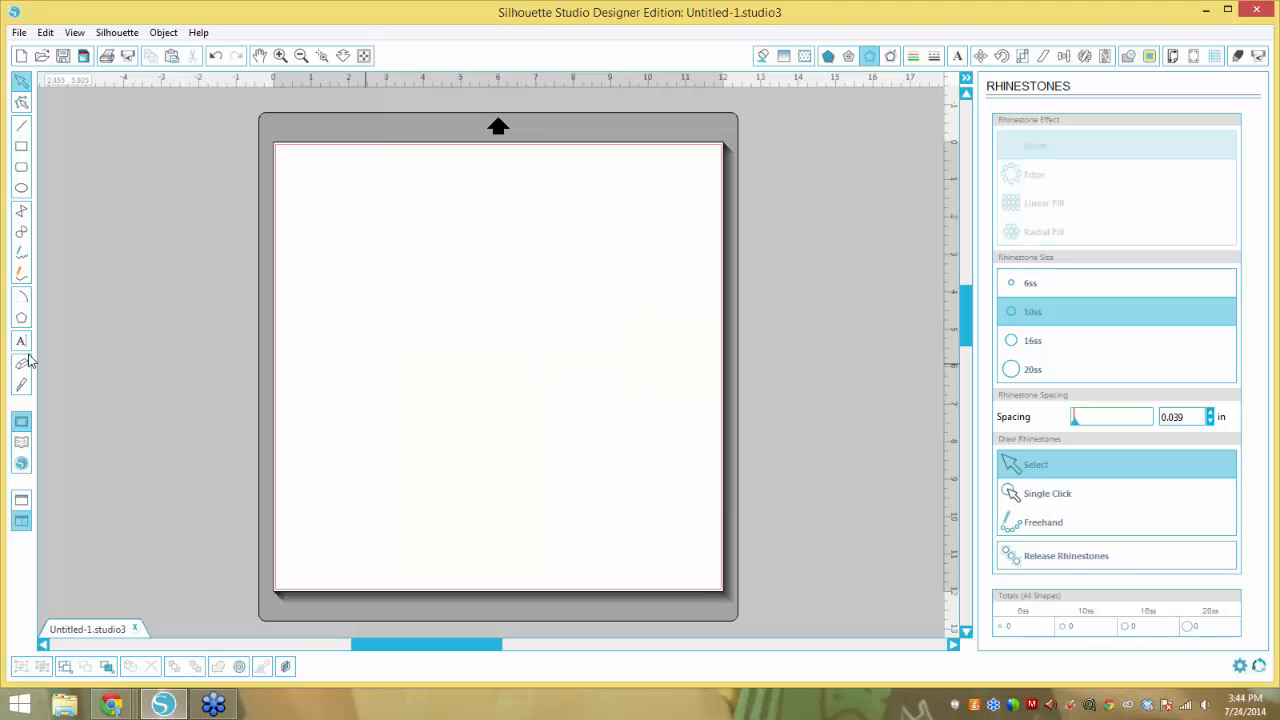
Add the text "Football Mom" in the upper half of the page, retyping the miskeyed start with a capital F.
{"action": "left_click", "coordinate": [21, 342]}
{"action": "left_click", "coordinate": [451, 343]}
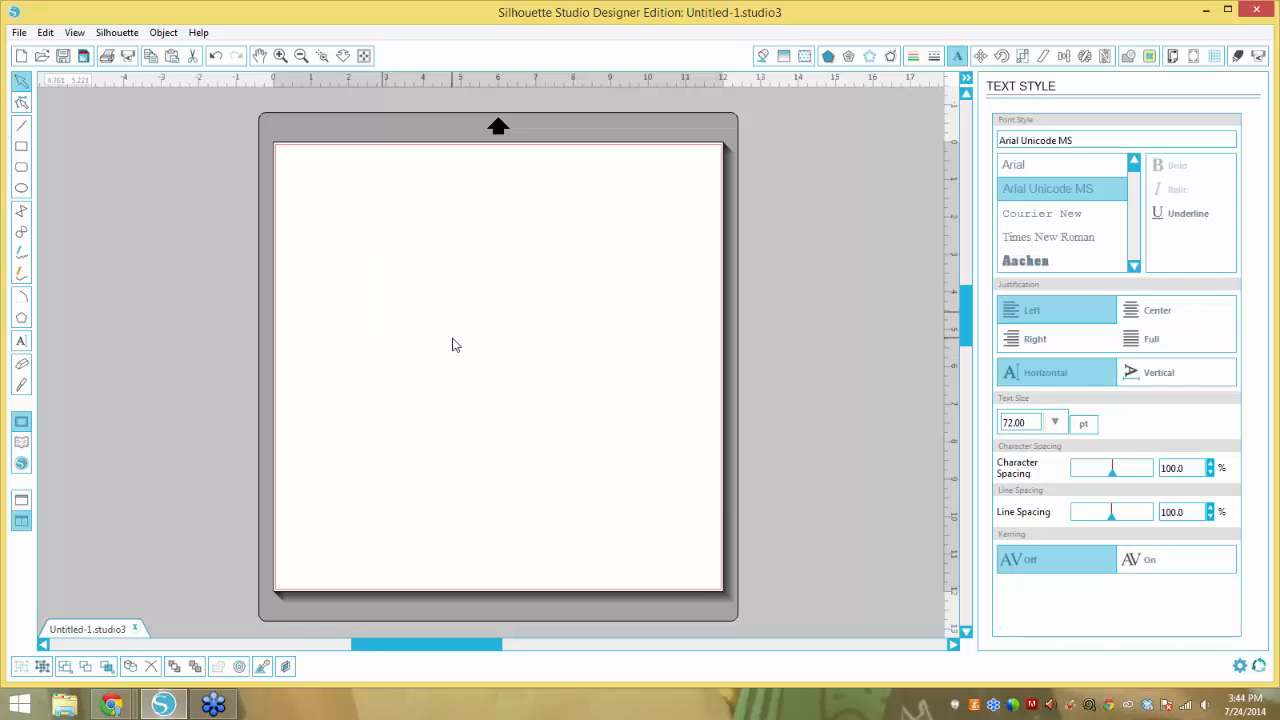
{"action": "type", "text": "footm"}
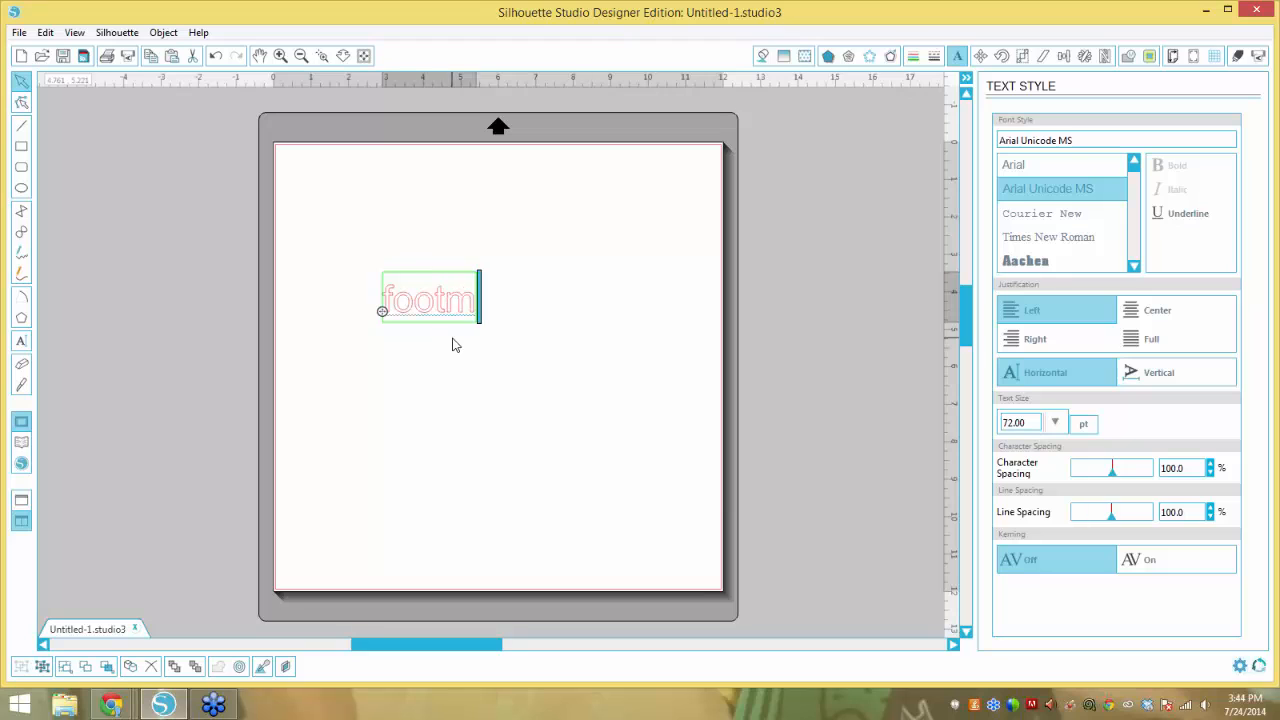
{"action": "key", "text": "BackSpace"}
{"action": "key", "text": "BackSpace"}
{"action": "key", "text": "BackSpace"}
{"action": "key", "text": "BackSpace"}
{"action": "key", "text": "BackSpace"}
{"action": "type", "text": "F"}
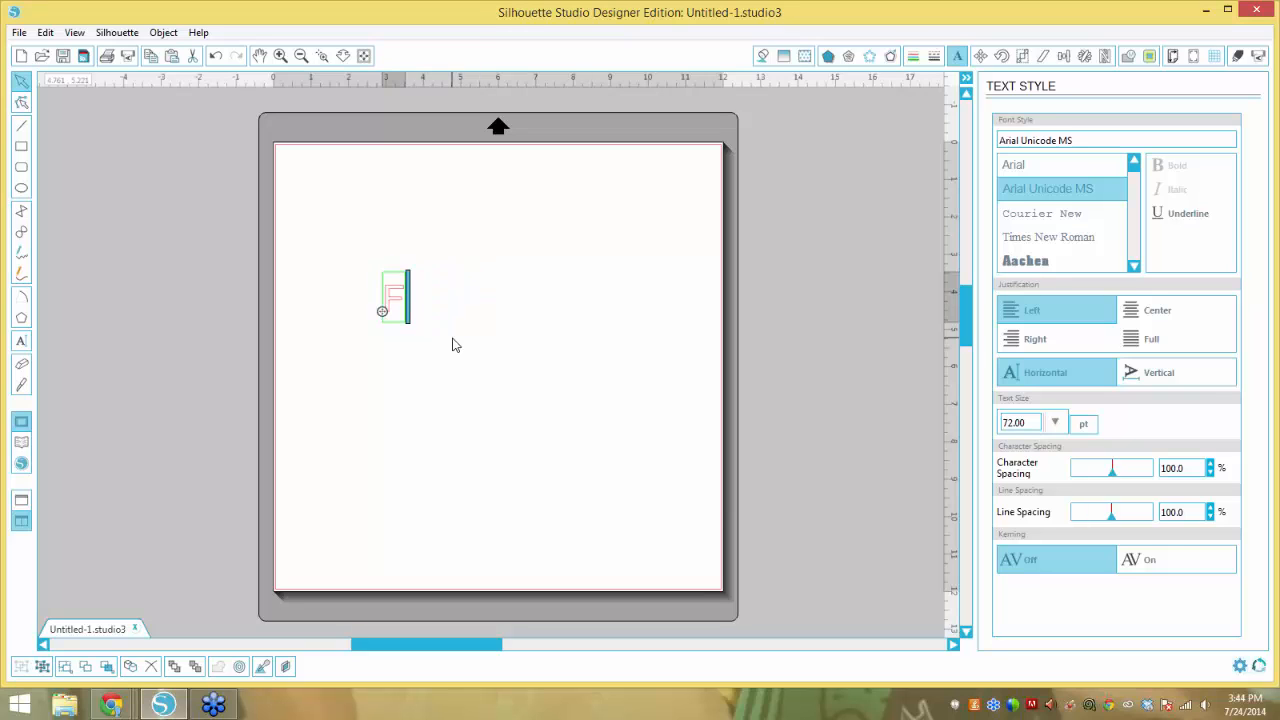
{"action": "type", "text": "ootball Mom"}
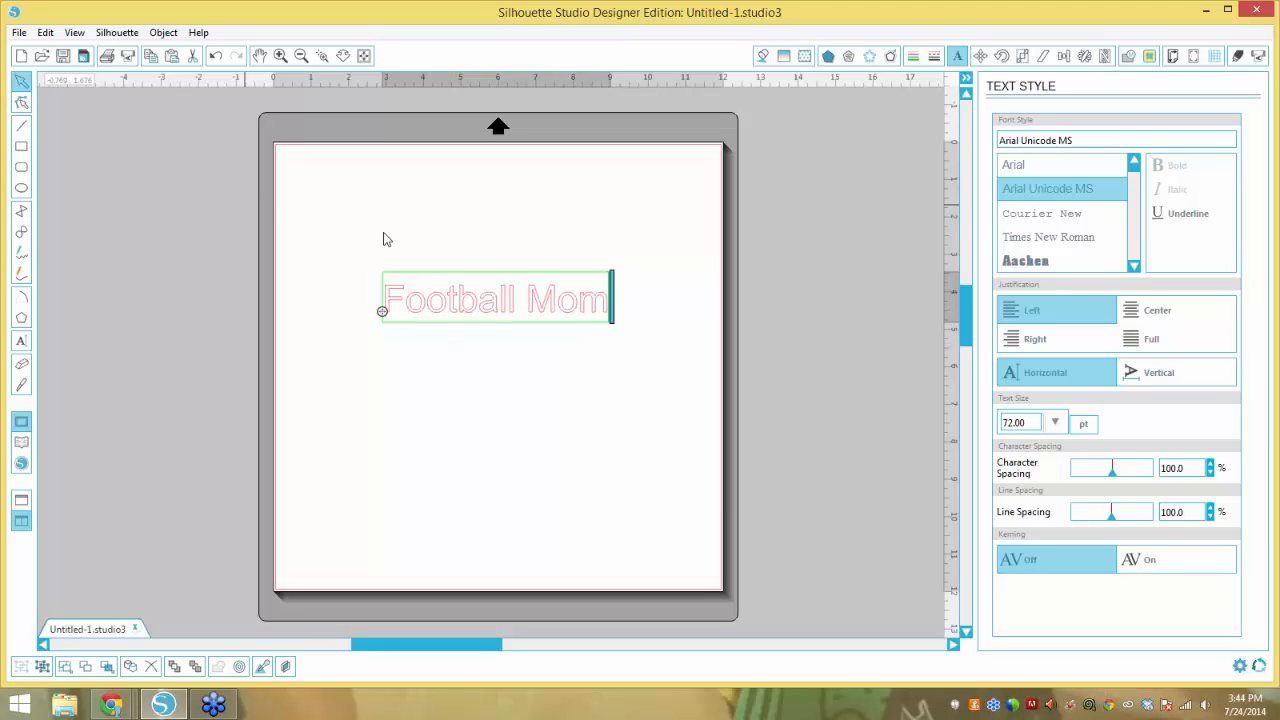
Set the Football Mom text to the TRW 134 Rounded Mini RF font and scale it to about 6.60 in wide.
{"action": "left_click", "coordinate": [451, 303]}
{"action": "left_click_drag", "start_coordinate": [1080, 141], "coordinate": [977, 146]}
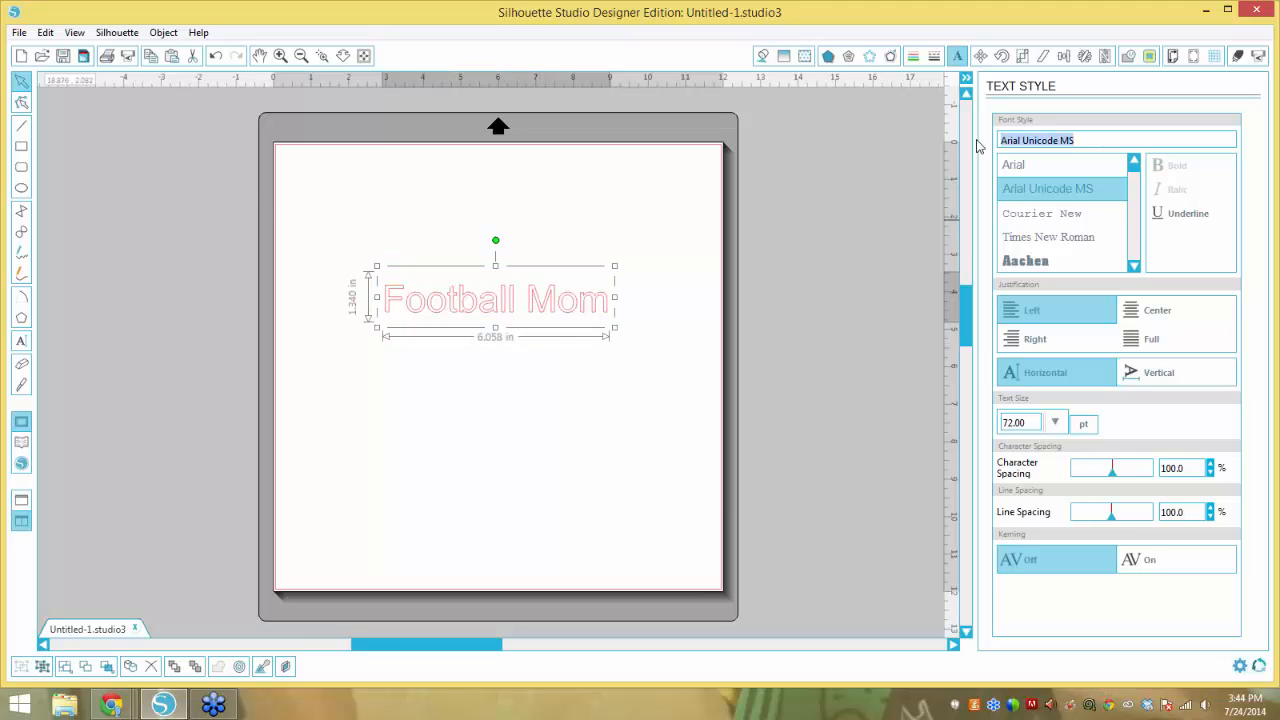
{"action": "type", "text": "trw 134 Rounded Mini RF"}
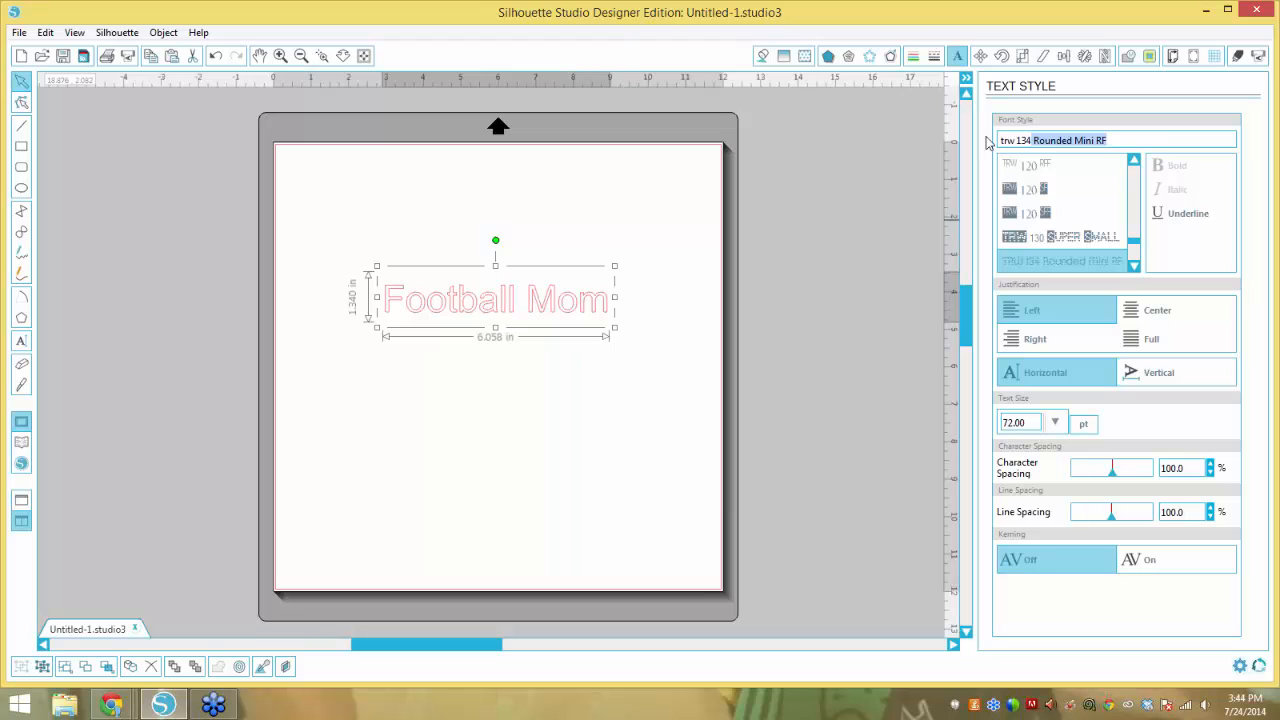
{"action": "left_click", "coordinate": [1052, 260]}
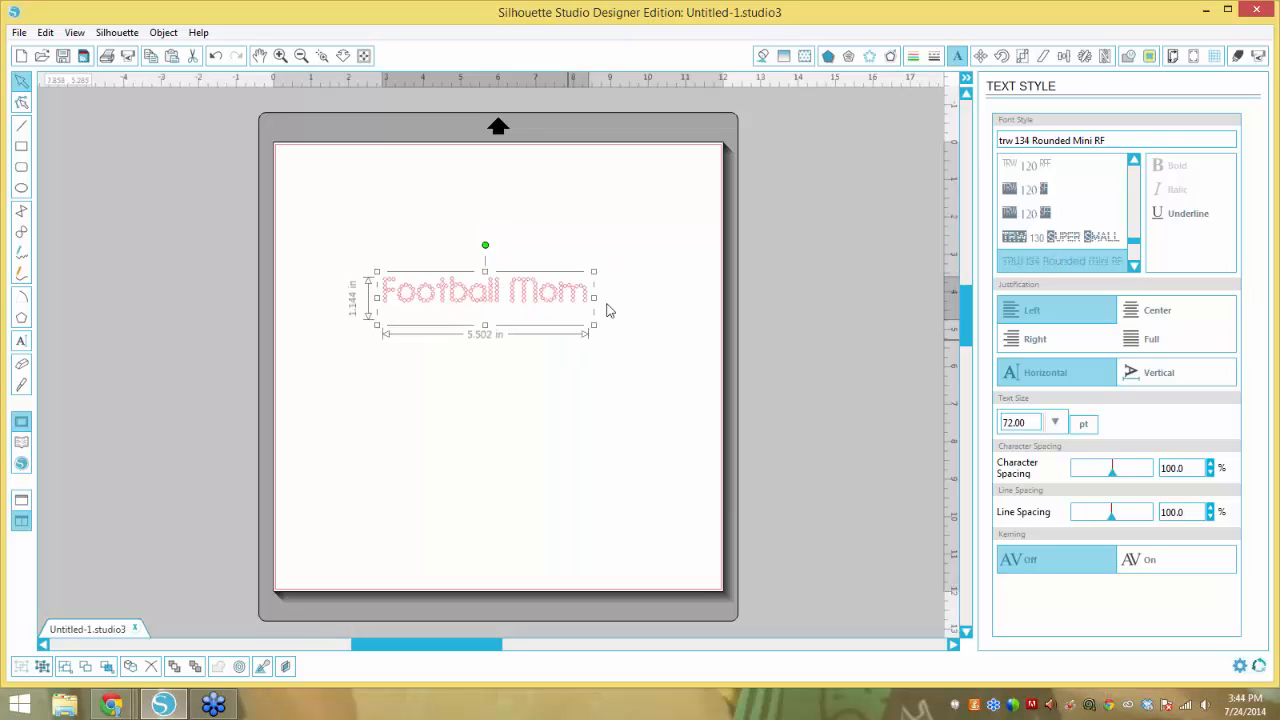
{"action": "left_click_drag", "start_coordinate": [771, 151], "coordinate": [764, 236]}
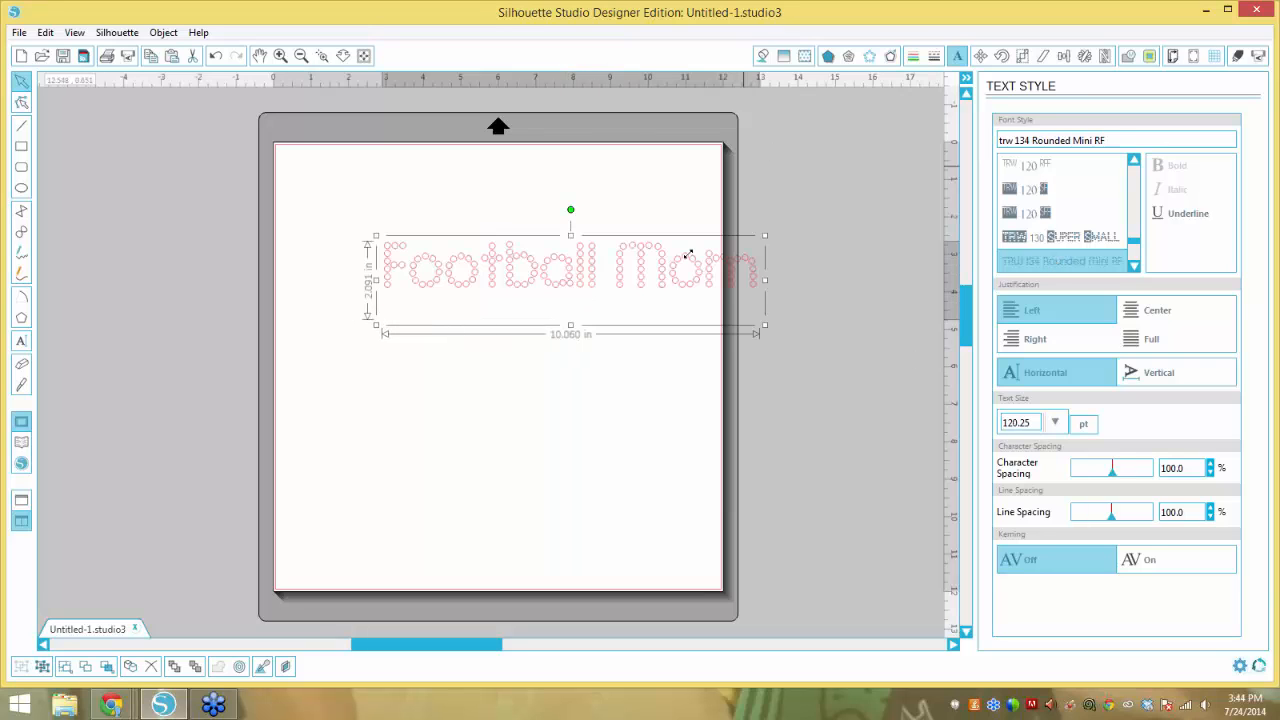
{"action": "left_click_drag", "start_coordinate": [689, 255], "coordinate": [930, 95]}
{"action": "left_click_drag", "start_coordinate": [652, 245], "coordinate": [634, 262]}
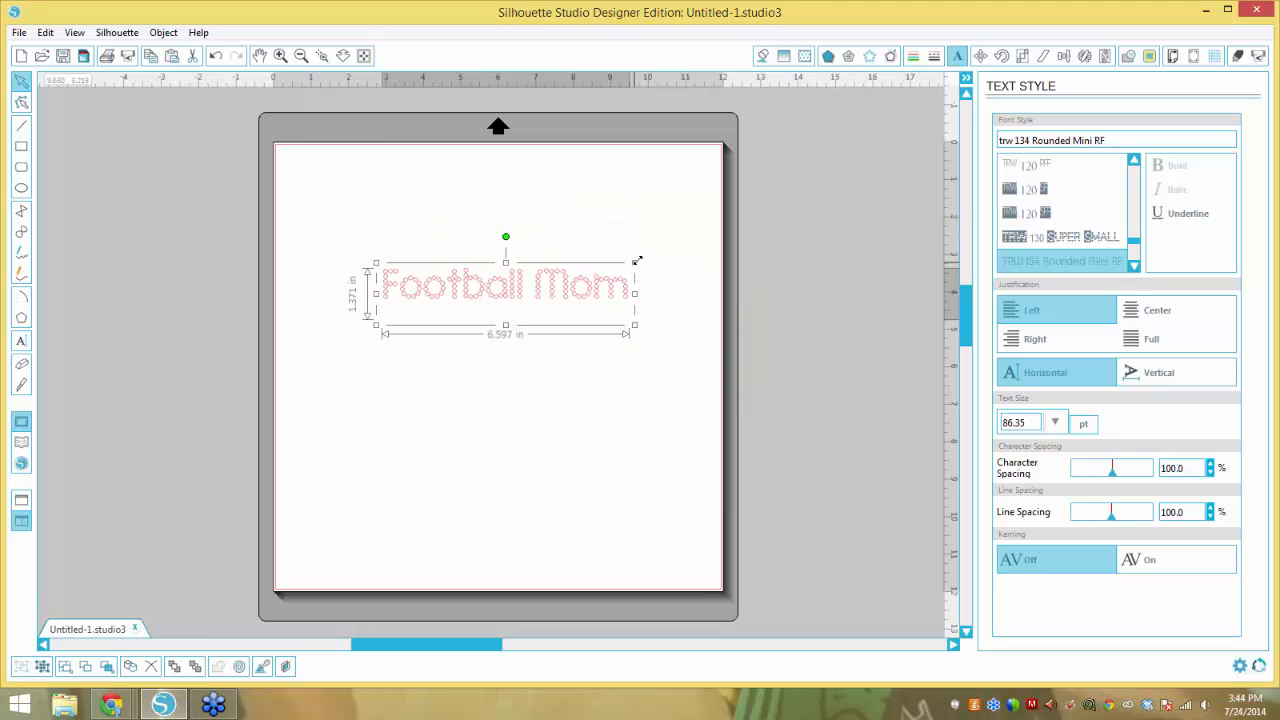
Apply 10ss Edge rhinestones to Football Mom, enlarge it to about 9.09 in wide, and move it to fit within the page.
{"action": "left_click", "coordinate": [869, 57]}
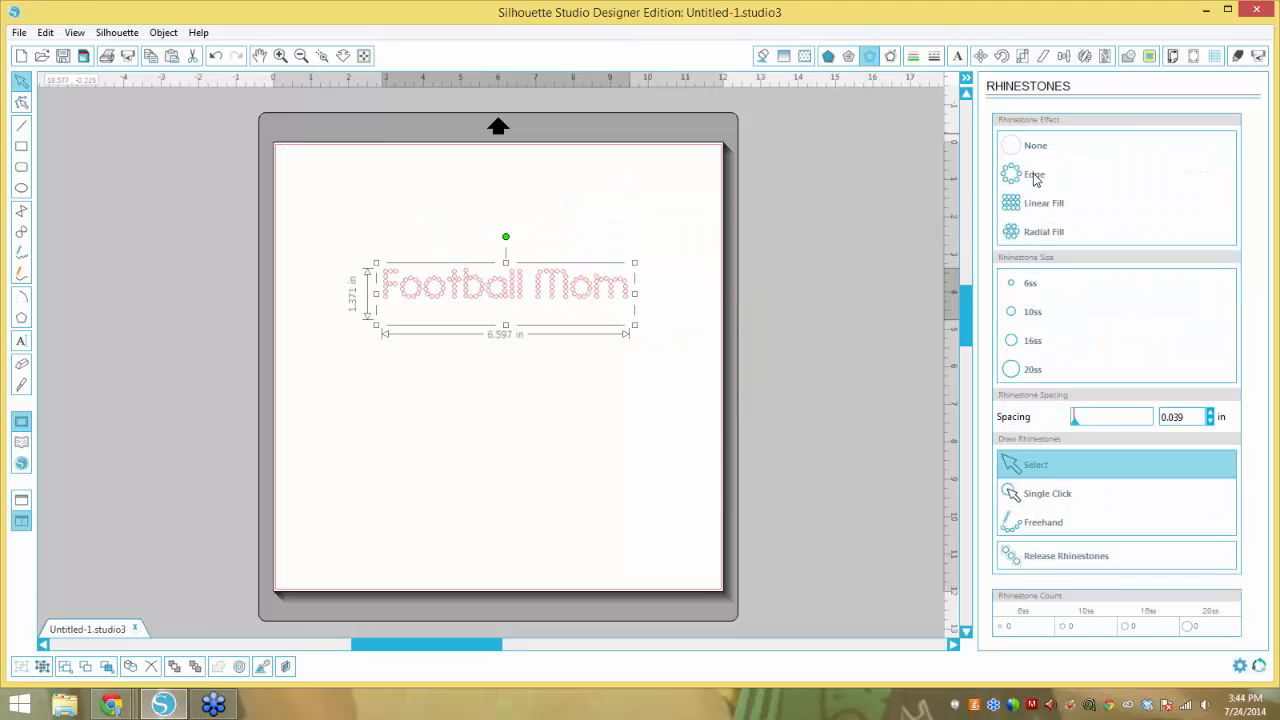
{"action": "left_click", "coordinate": [1032, 175]}
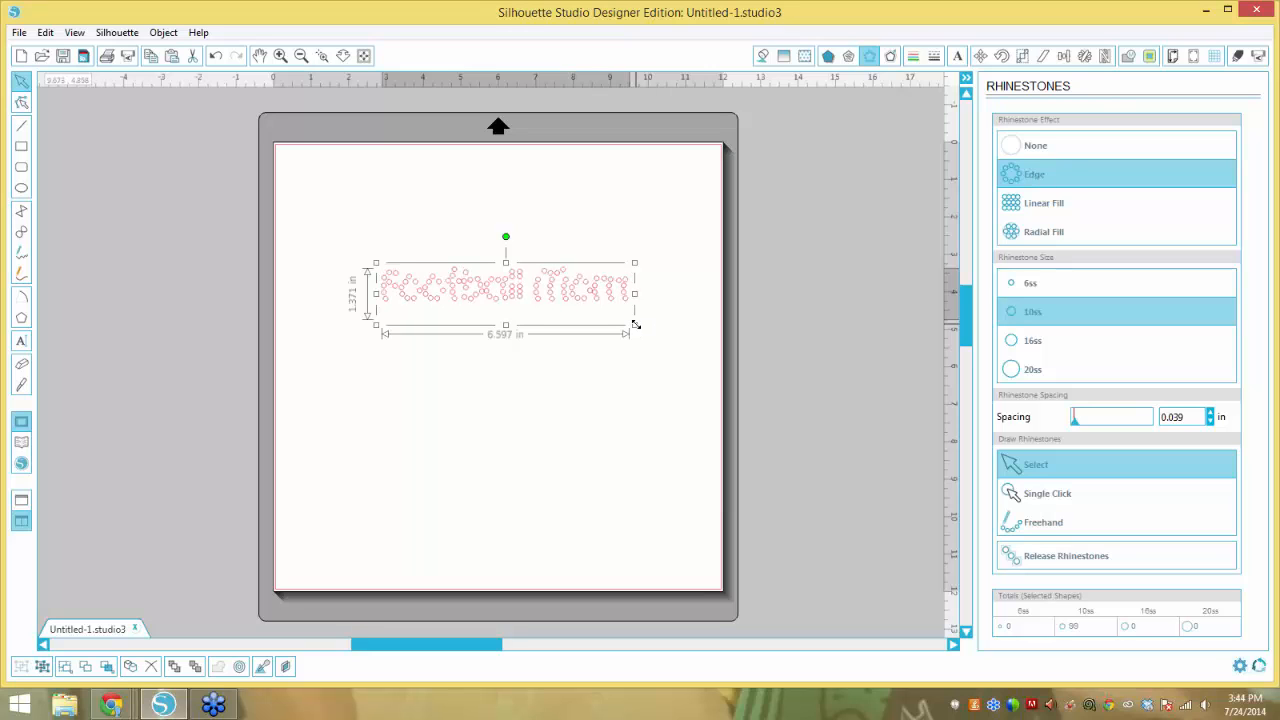
{"action": "left_click_drag", "start_coordinate": [635, 325], "coordinate": [636, 326]}
{"action": "left_click_drag", "start_coordinate": [715, 380], "coordinate": [728, 386]}
{"action": "left_click_drag", "start_coordinate": [697, 299], "coordinate": [647, 317]}
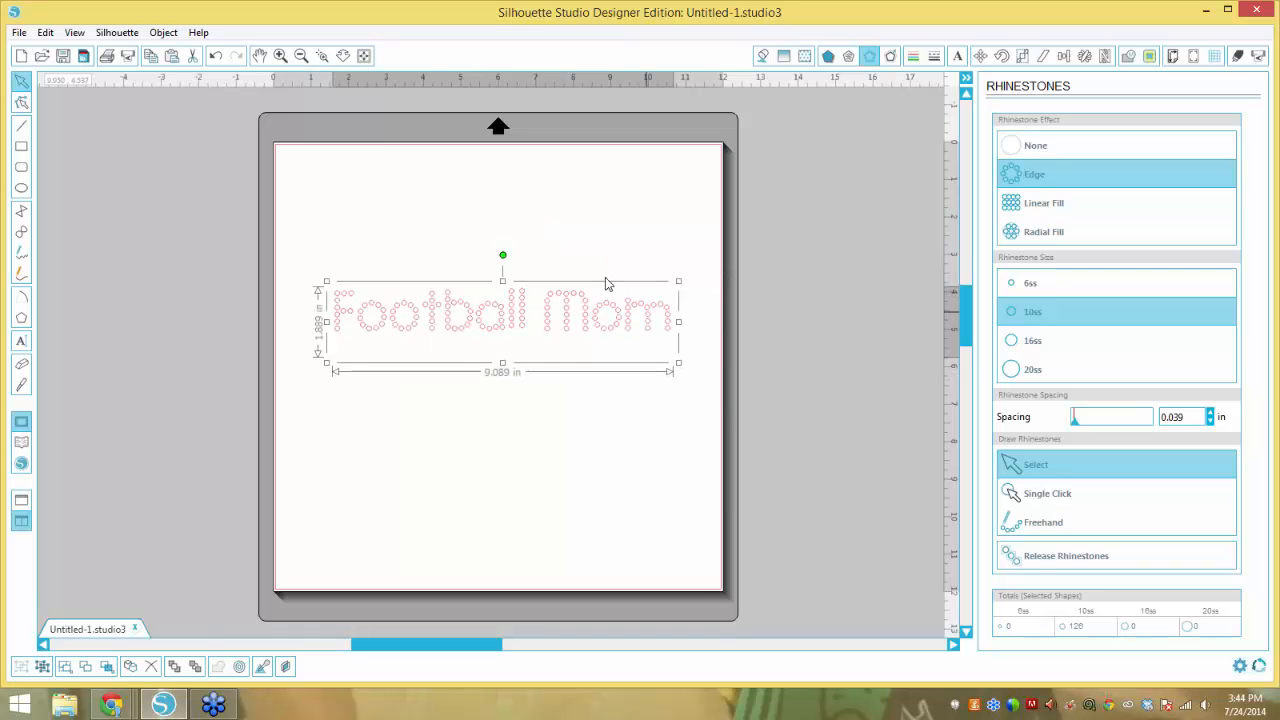
Ungroup the Football Mom letters and release their rhinestones, ending with a single stone of the second "o" selected.
{"action": "left_click", "coordinate": [163, 32]}
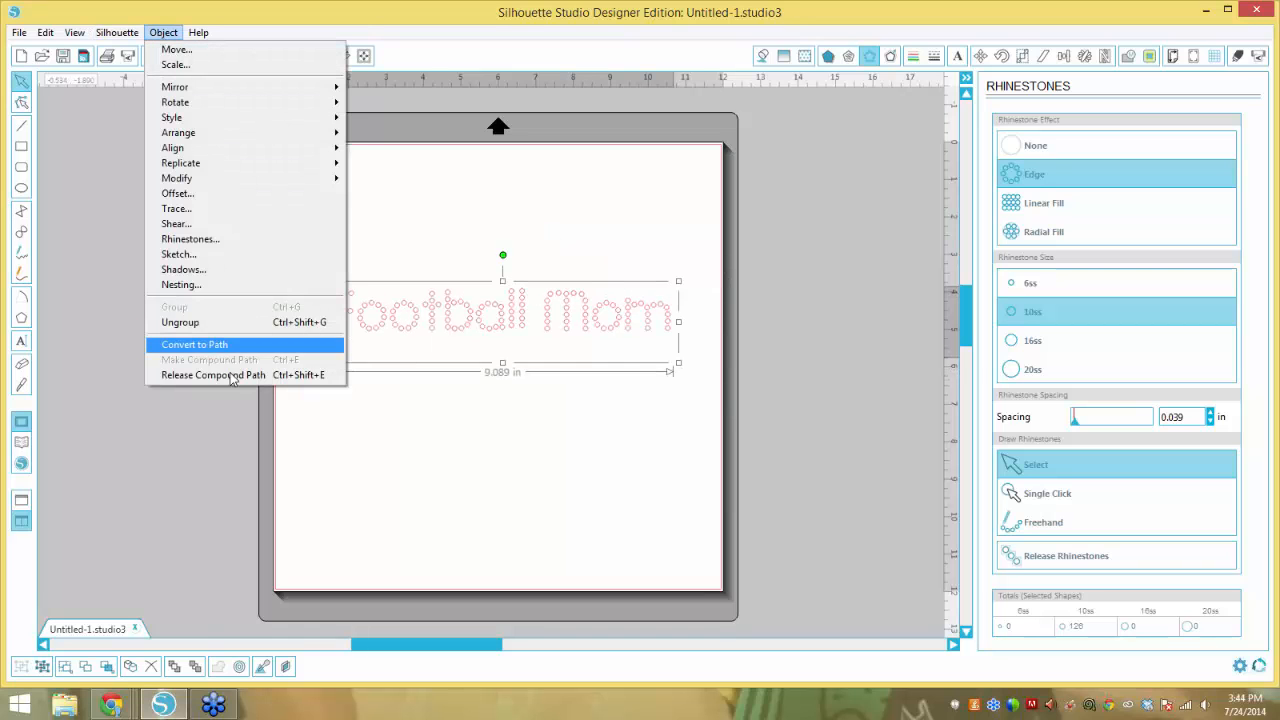
{"action": "left_click", "coordinate": [230, 322]}
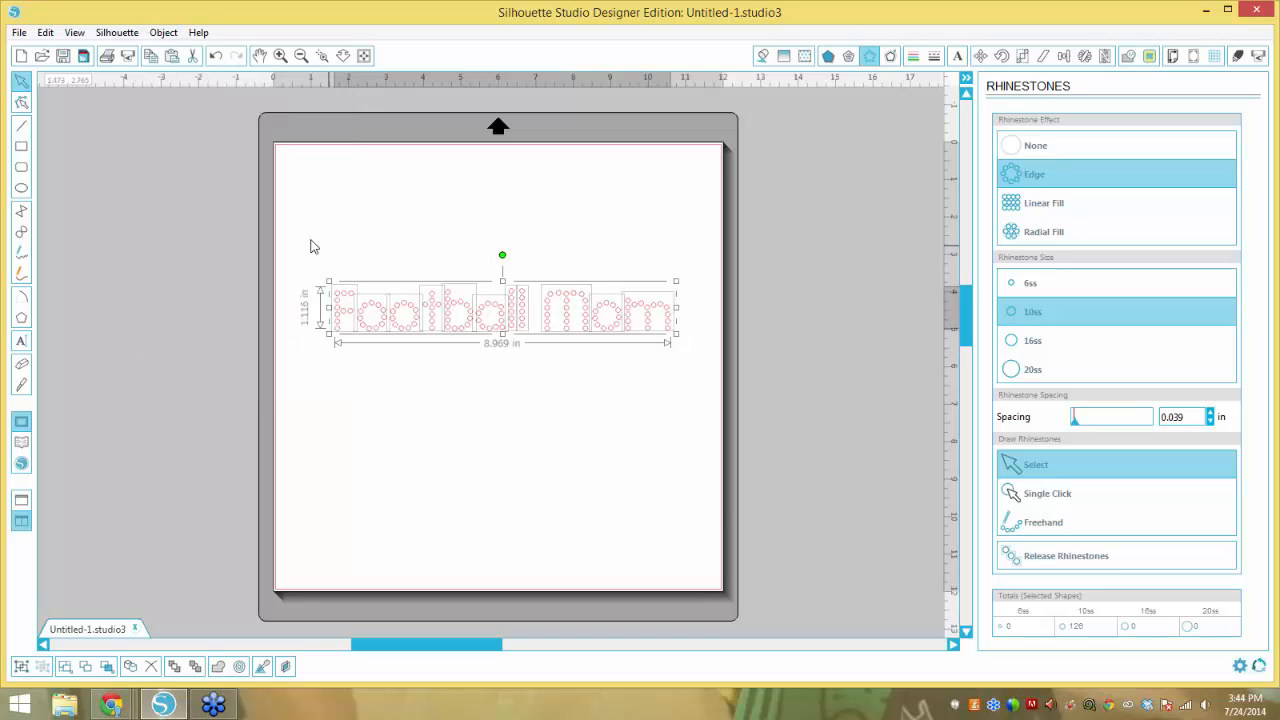
{"action": "left_click", "coordinate": [1081, 557]}
{"action": "left_click", "coordinate": [676, 274]}
{"action": "left_click", "coordinate": [669, 307]}
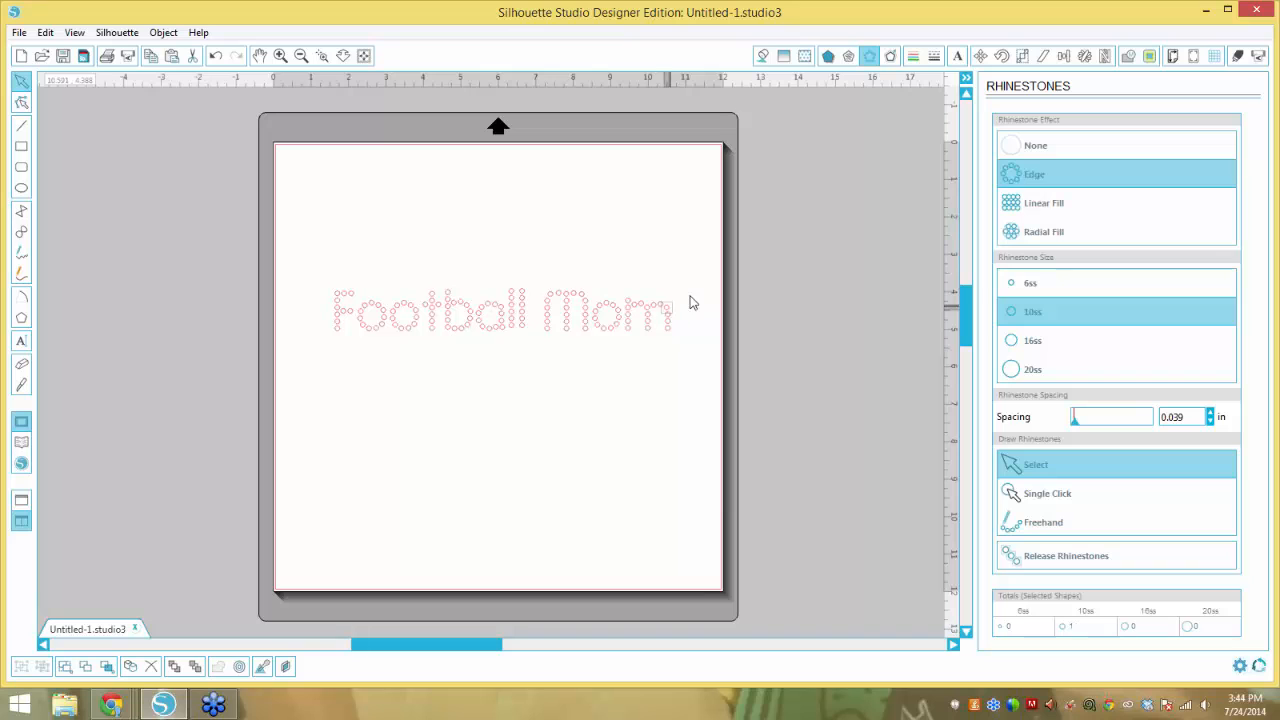
{"action": "left_click_drag", "start_coordinate": [700, 251], "coordinate": [297, 394]}
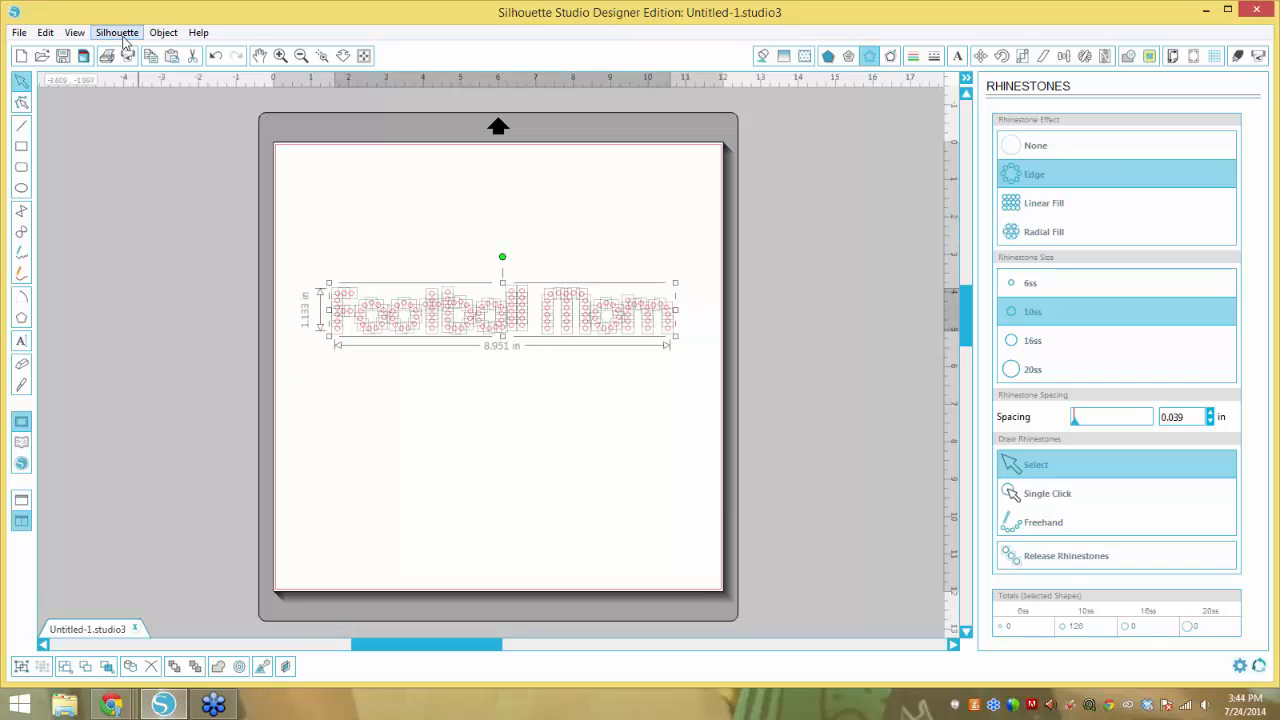
{"action": "left_click", "coordinate": [155, 34]}
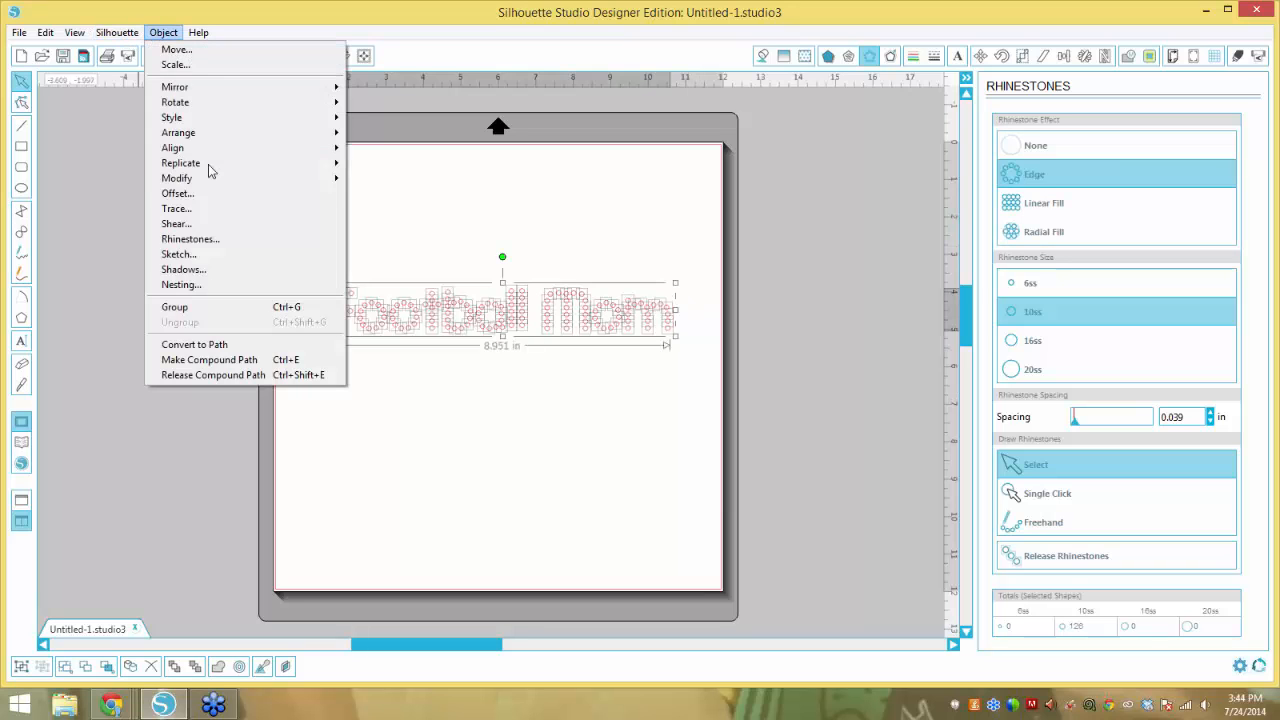
{"action": "left_click", "coordinate": [408, 380]}
{"action": "left_click", "coordinate": [405, 340]}
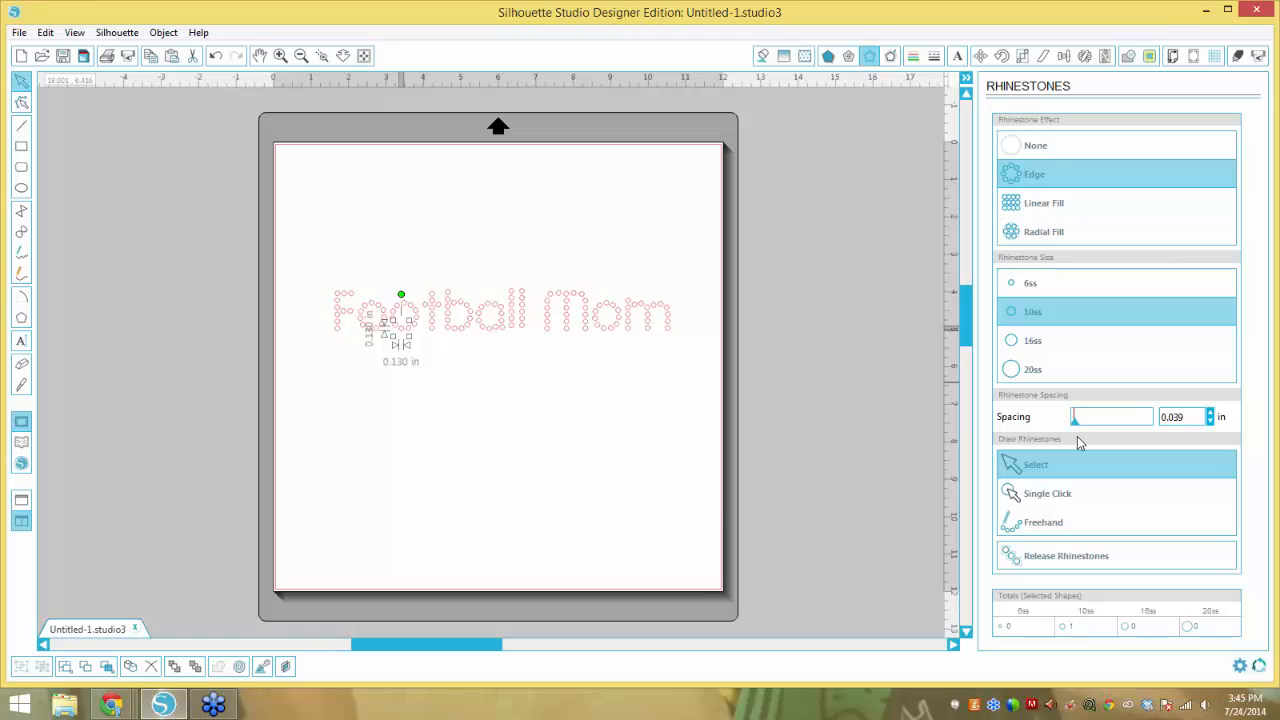
Select and delete all the Football Mom rhinestones.
{"action": "left_click", "coordinate": [630, 424]}
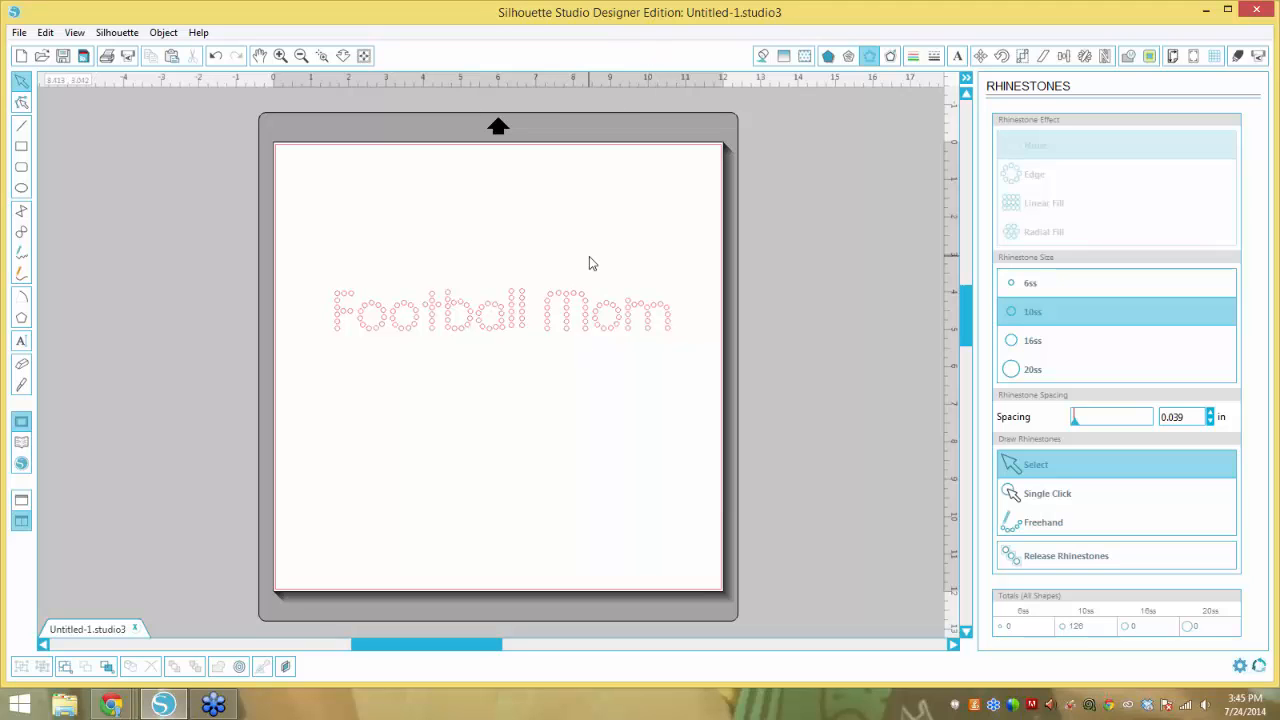
{"action": "left_click_drag", "start_coordinate": [310, 255], "coordinate": [688, 418]}
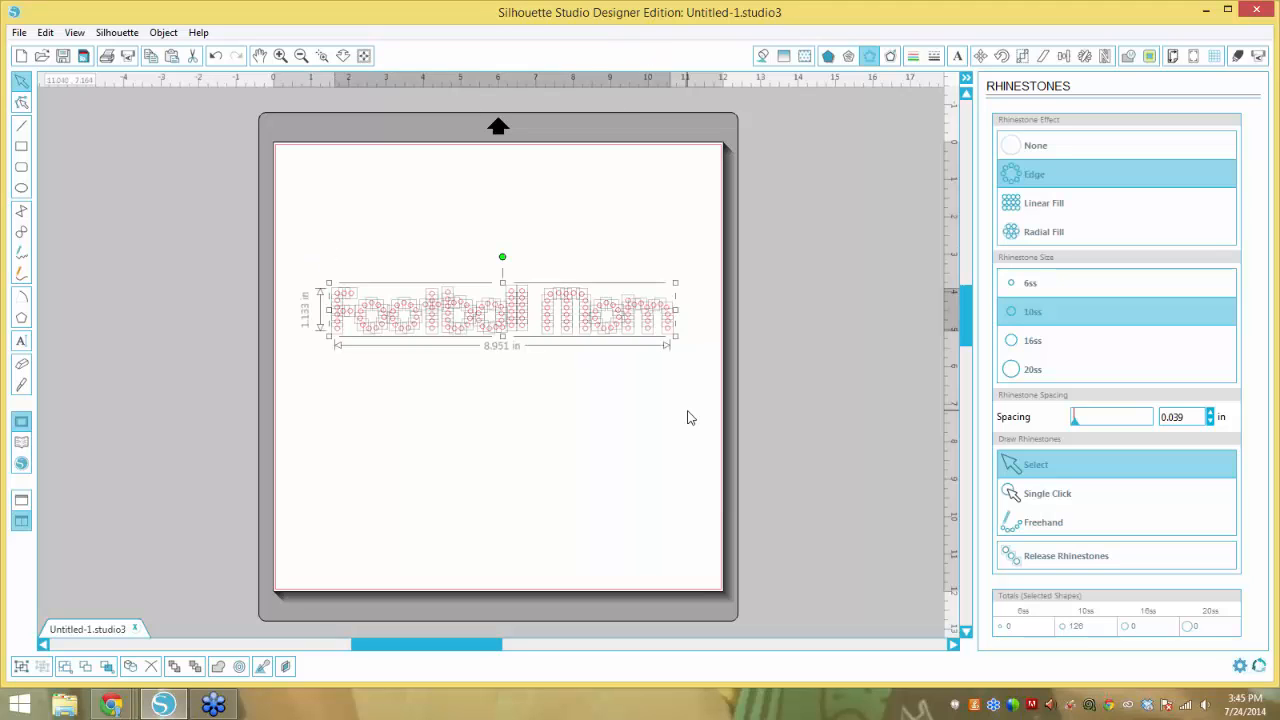
{"action": "key", "text": "Delete"}
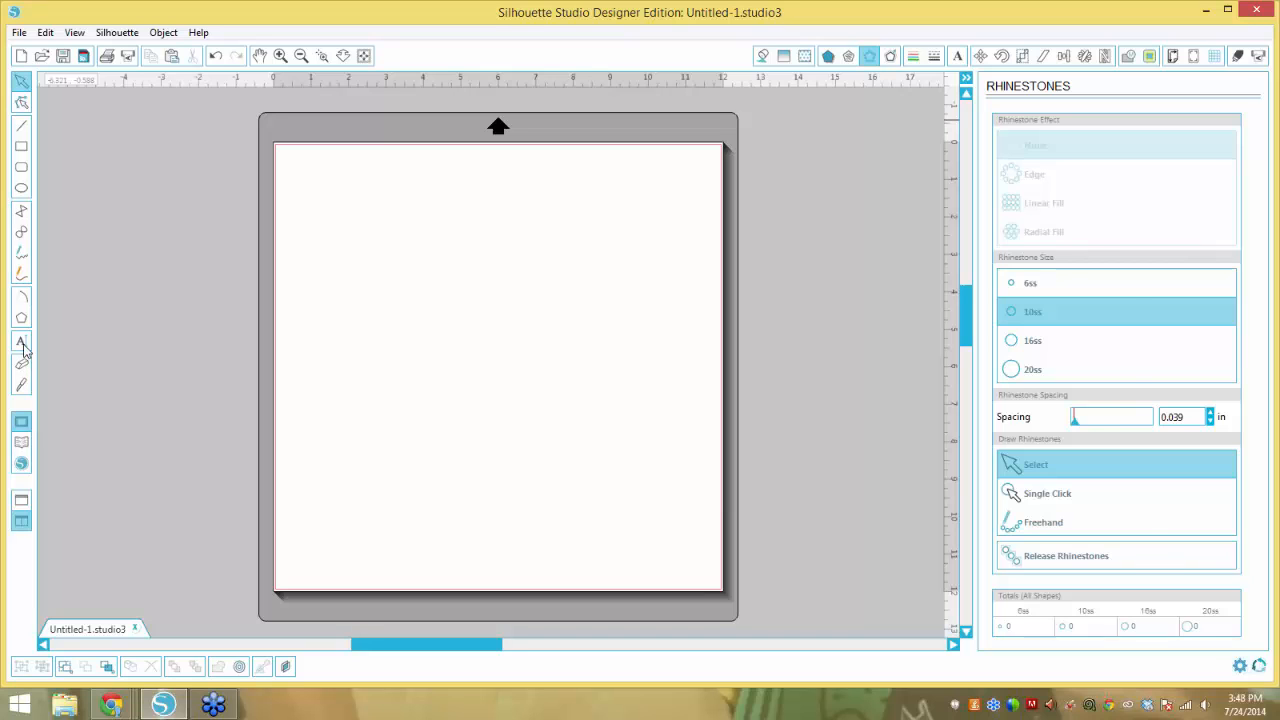
Add the text "Baseball" in the upper half of the page in Arial Unicode MS at 72 pt and leave text editing.
{"action": "left_click", "coordinate": [22, 343]}
{"action": "left_click", "coordinate": [383, 298]}
{"action": "type", "text": "Base"}
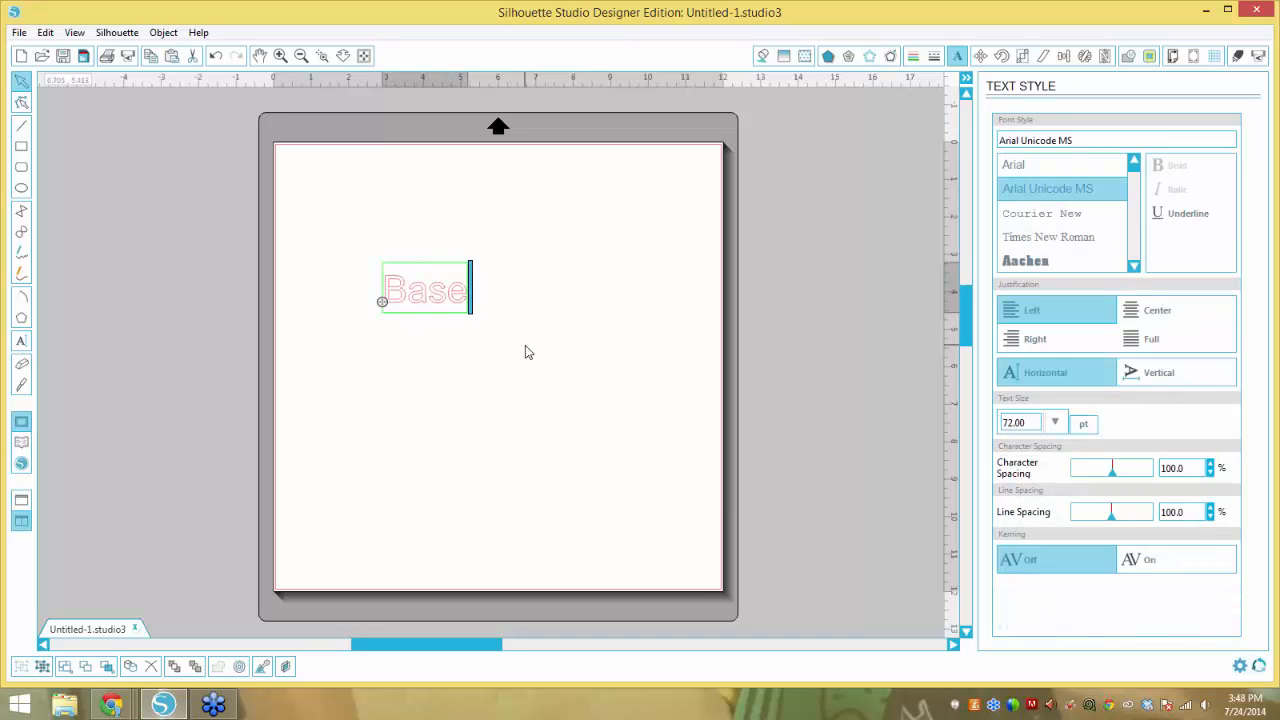
{"action": "type", "text": "ball"}
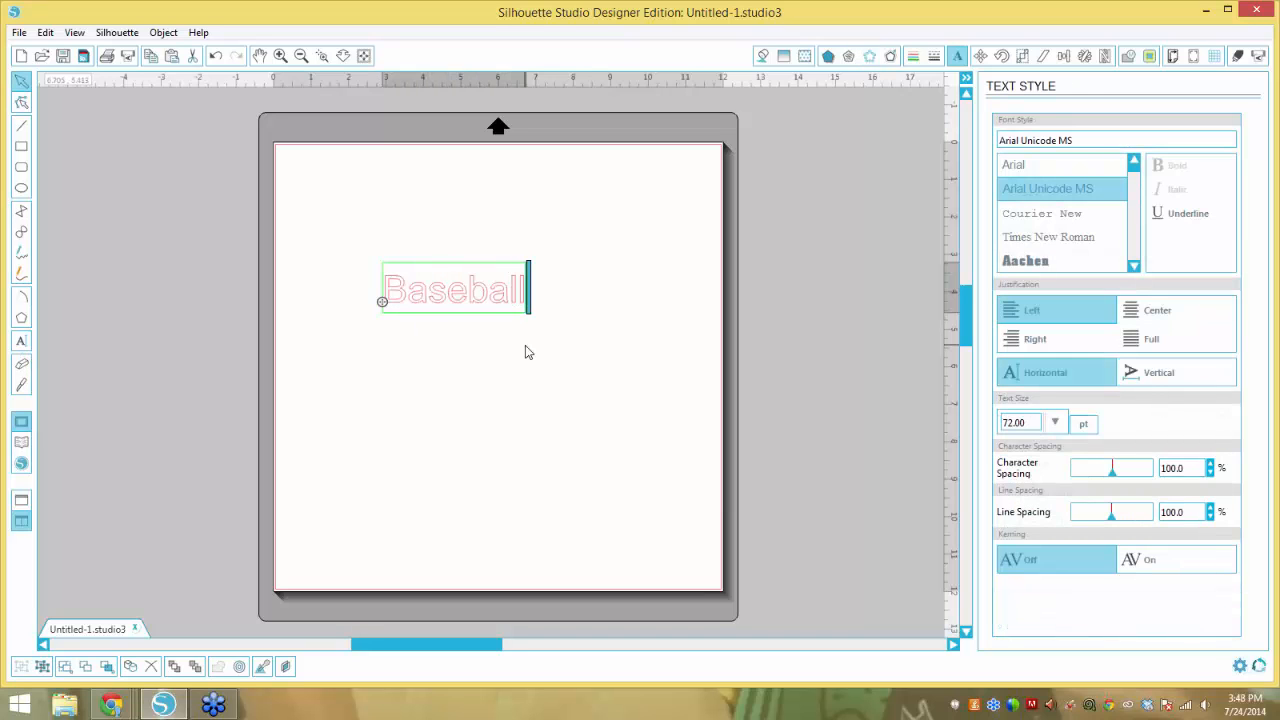
{"action": "left_click", "coordinate": [420, 253]}
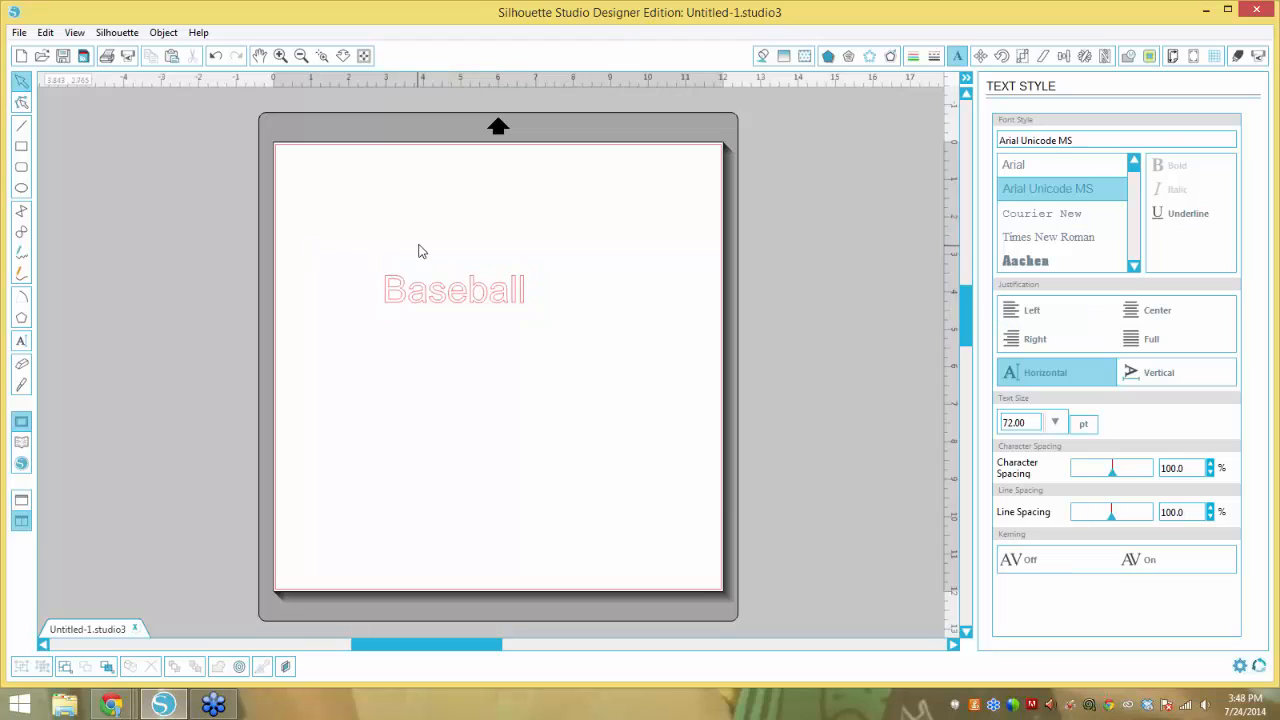
Enlarge the Baseball text to about 9.11 in wide and position it centrally in the upper half of the page.
{"action": "left_click", "coordinate": [484, 298]}
{"action": "left_click_drag", "start_coordinate": [484, 298], "coordinate": [480, 315]}
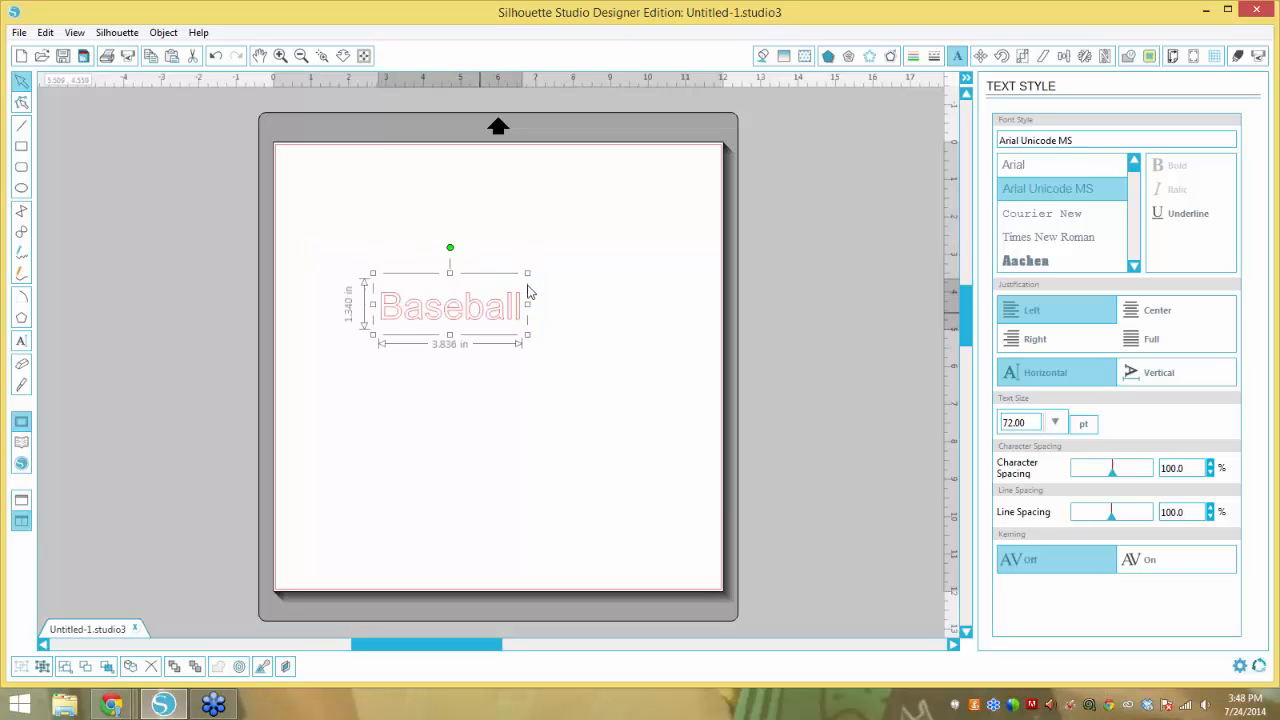
{"action": "left_click_drag", "start_coordinate": [528, 275], "coordinate": [690, 175]}
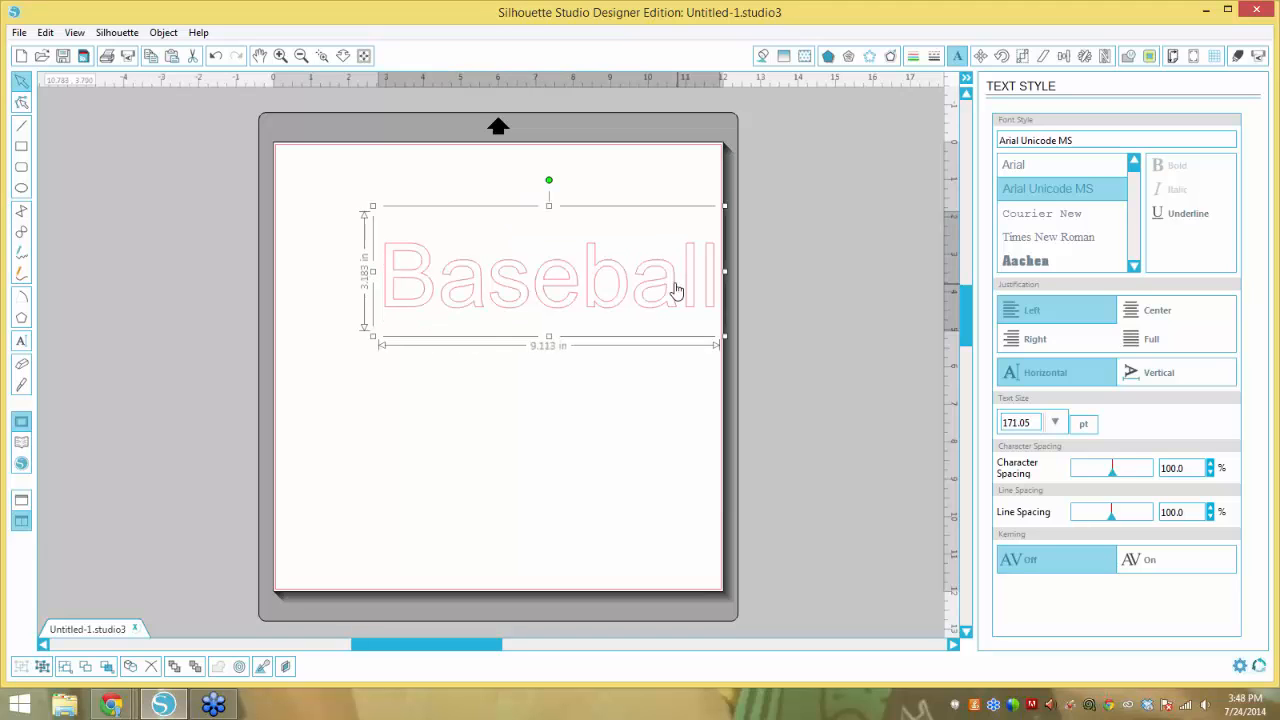
{"action": "left_click_drag", "start_coordinate": [676, 289], "coordinate": [632, 308]}
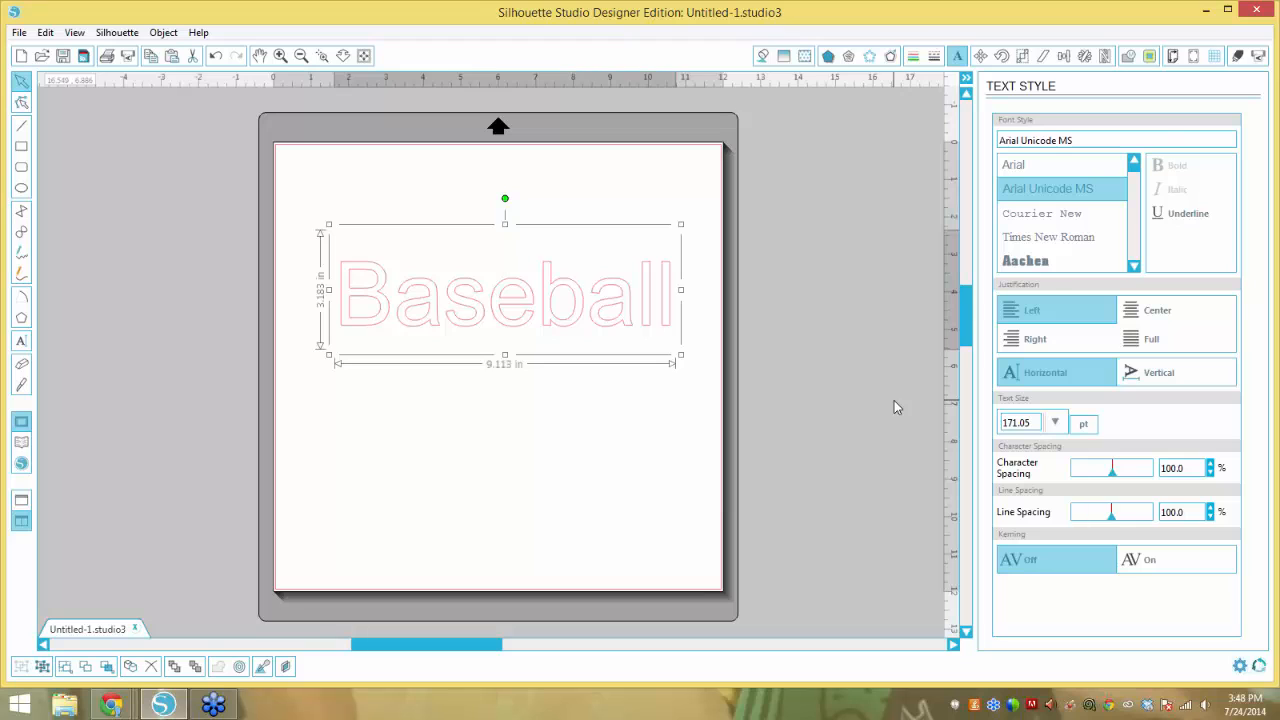
{"action": "left_click", "coordinate": [523, 434]}
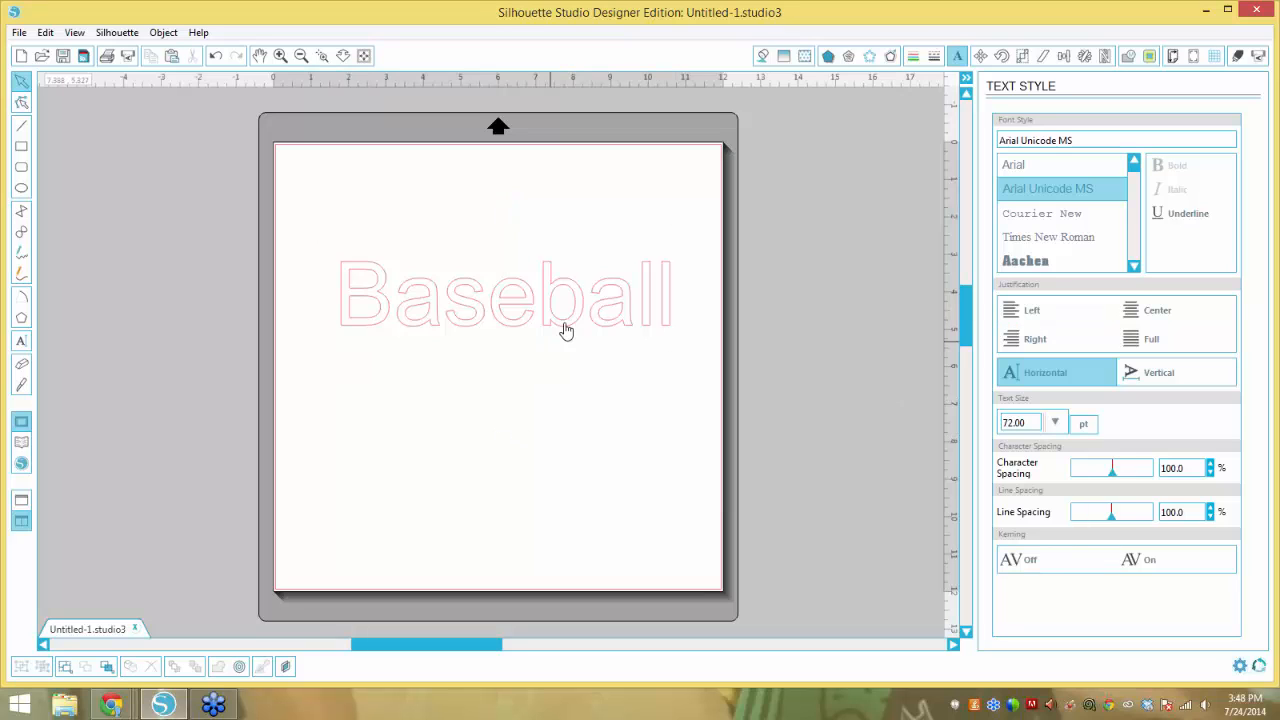
{"action": "left_click_drag", "start_coordinate": [565, 331], "coordinate": [561, 345]}
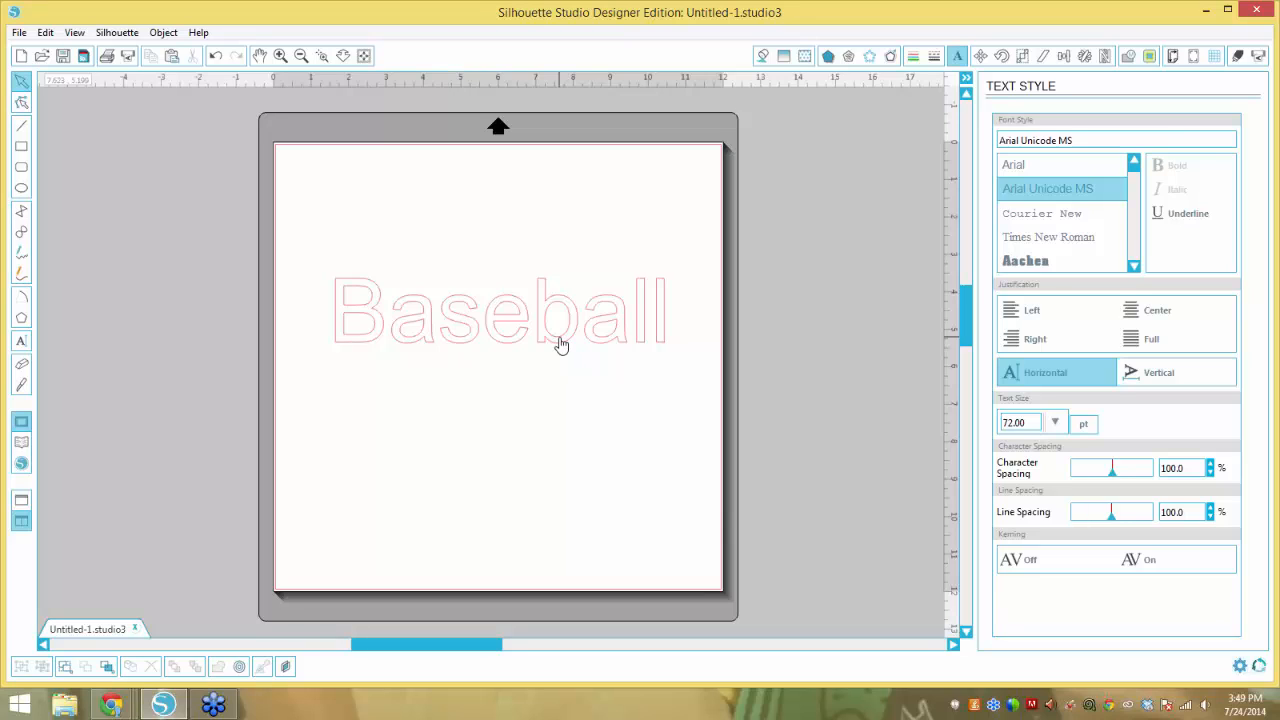
Change the font of the Baseball text to Brush Script MT.
{"action": "left_click", "coordinate": [592, 349]}
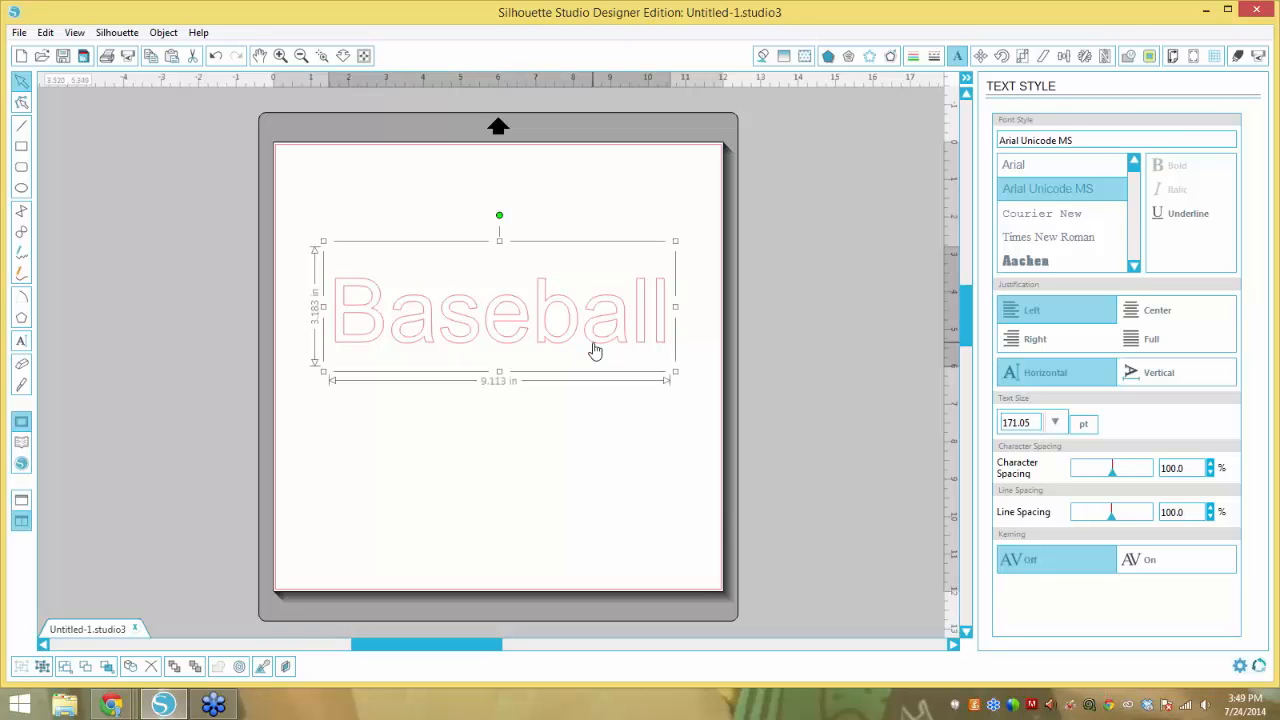
{"action": "left_click_drag", "start_coordinate": [1076, 140], "coordinate": [998, 140]}
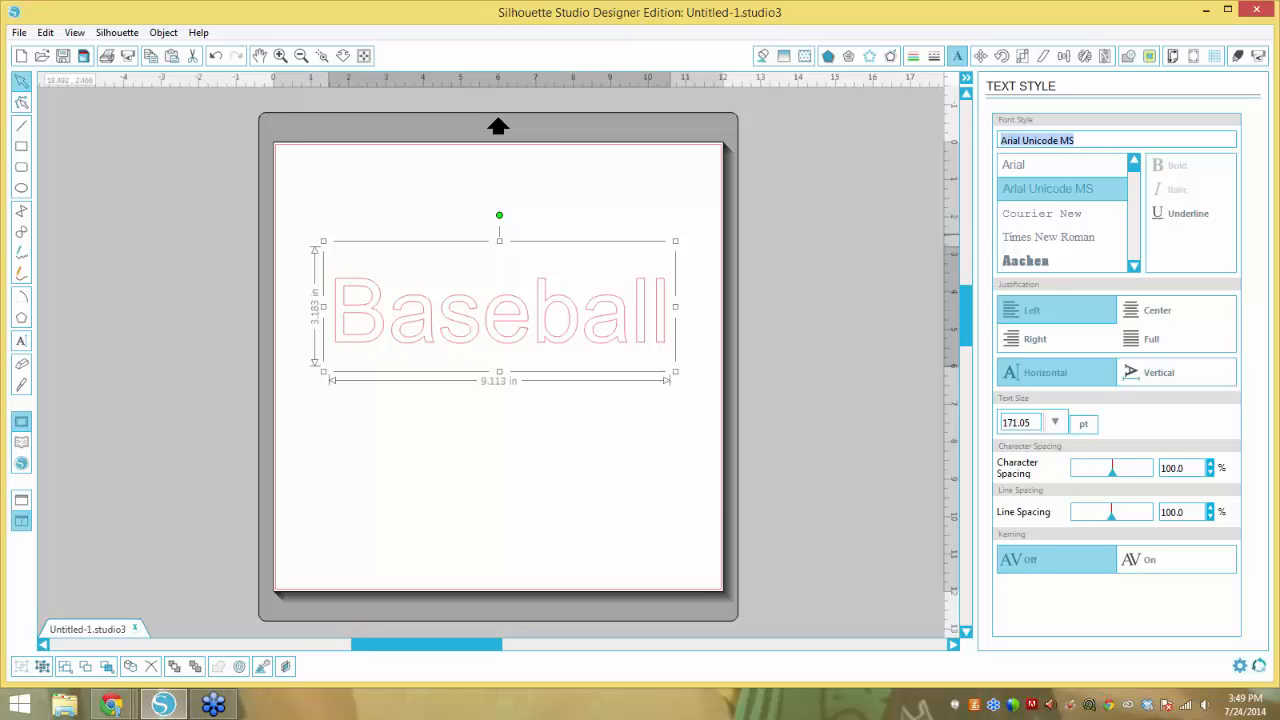
{"action": "type", "text": "brush Script MT"}
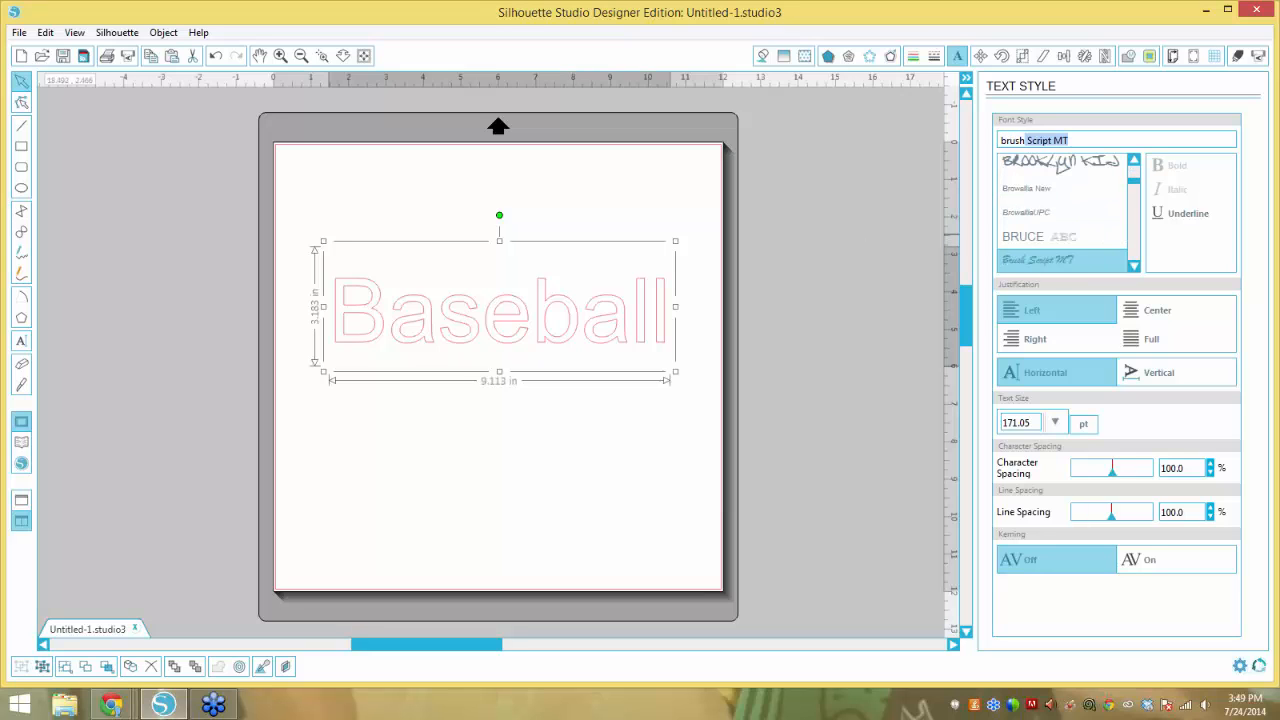
{"action": "left_click", "coordinate": [1052, 260]}
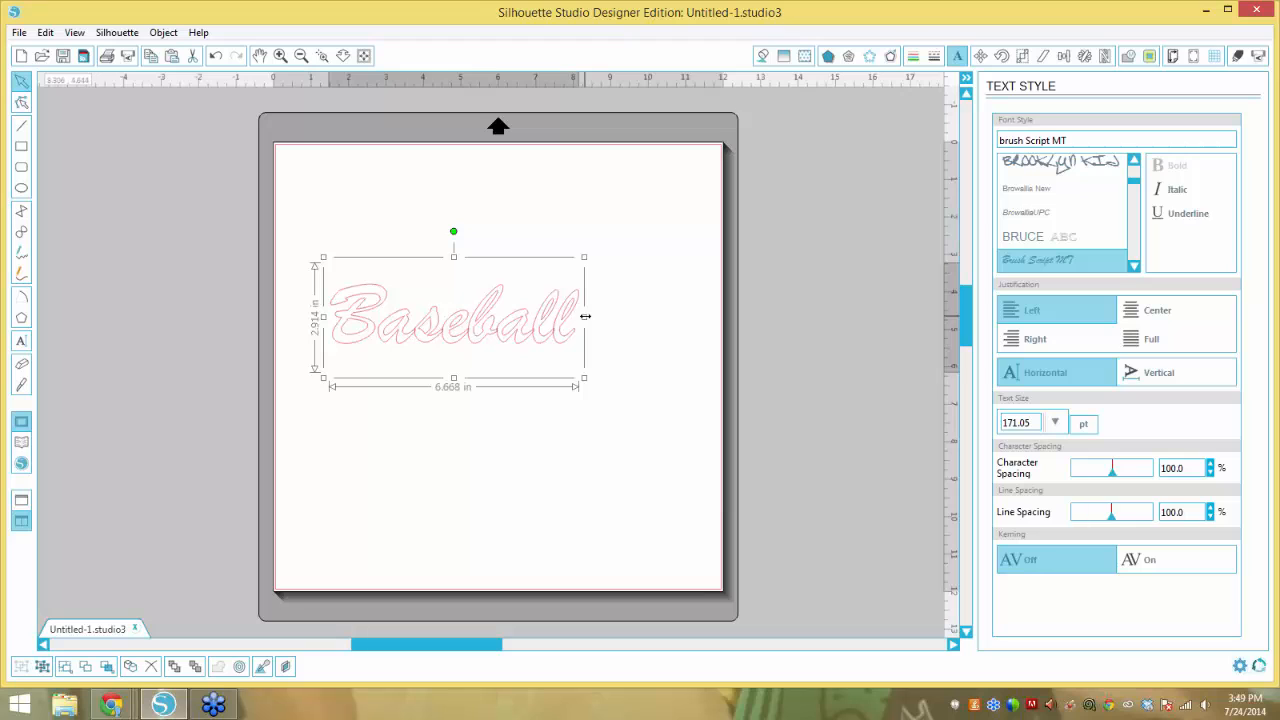
Resize the script Baseball text to about 8.85 in wide and 4.59 in high, keeping it within the upper half of the page.
{"action": "left_click_drag", "start_coordinate": [585, 316], "coordinate": [624, 316]}
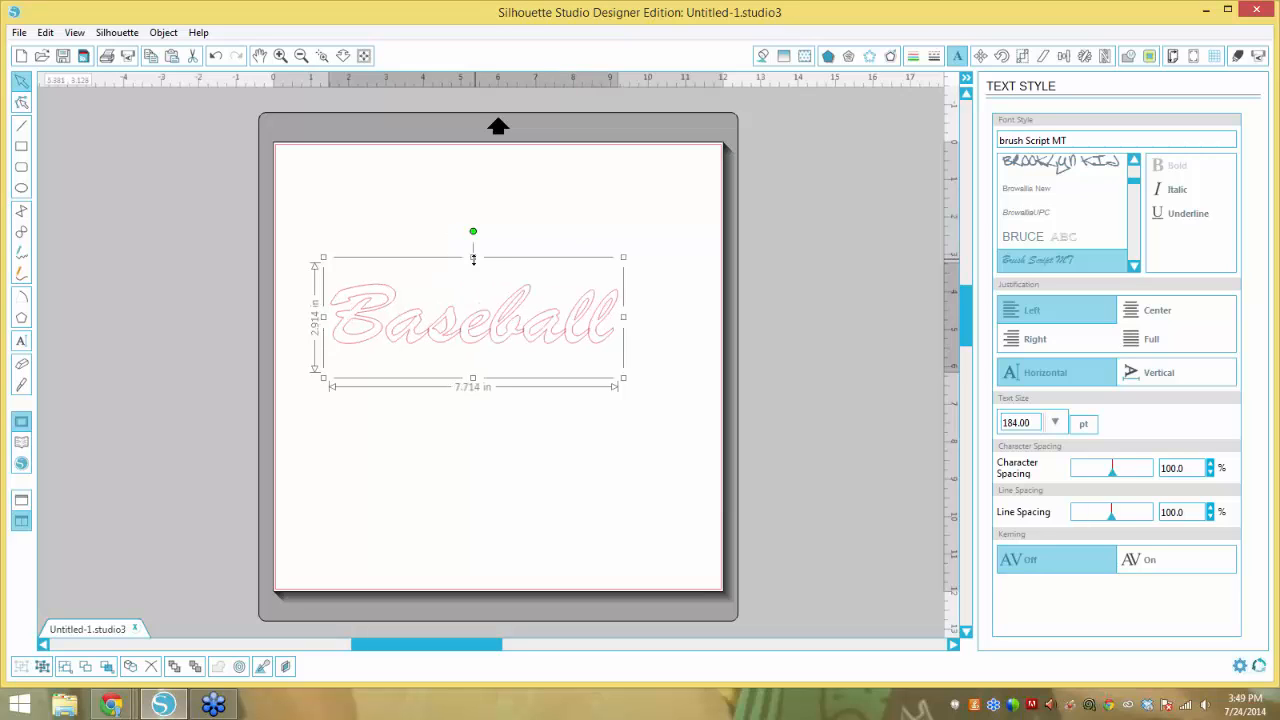
{"action": "left_click_drag", "start_coordinate": [473, 218], "coordinate": [473, 216]}
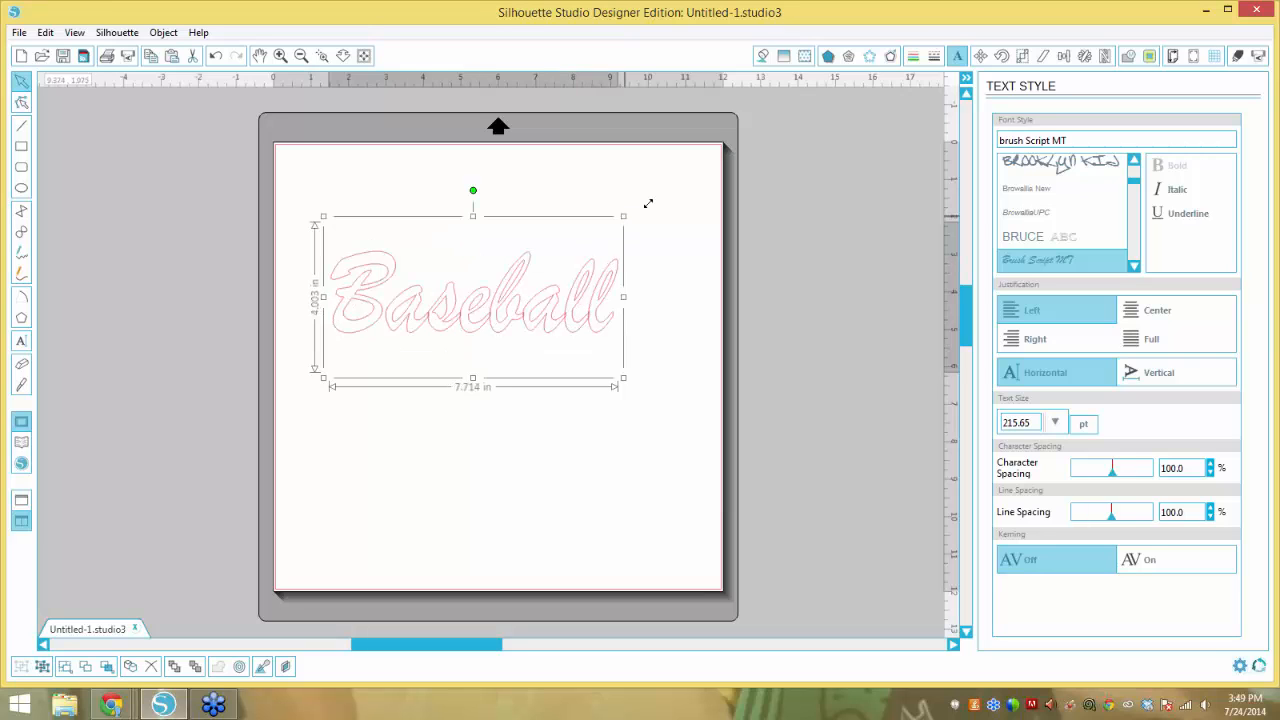
{"action": "left_click_drag", "start_coordinate": [623, 216], "coordinate": [731, 160]}
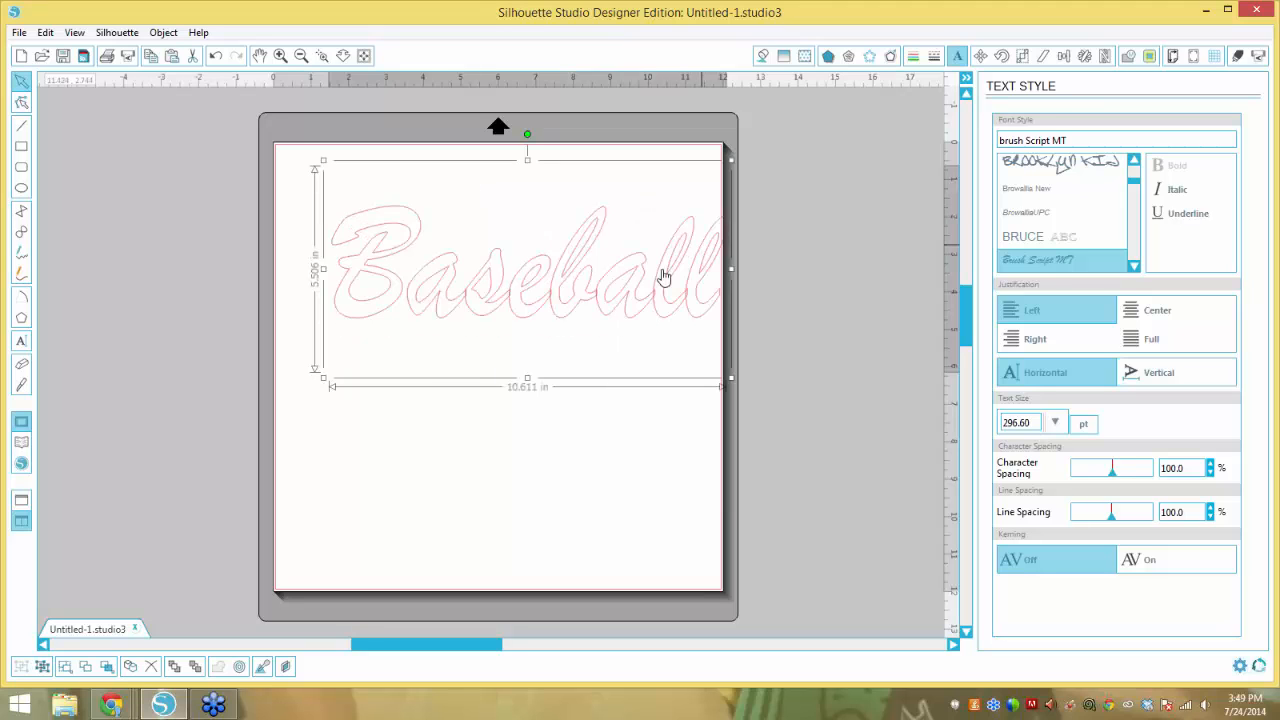
{"action": "left_click_drag", "start_coordinate": [666, 277], "coordinate": [633, 309]}
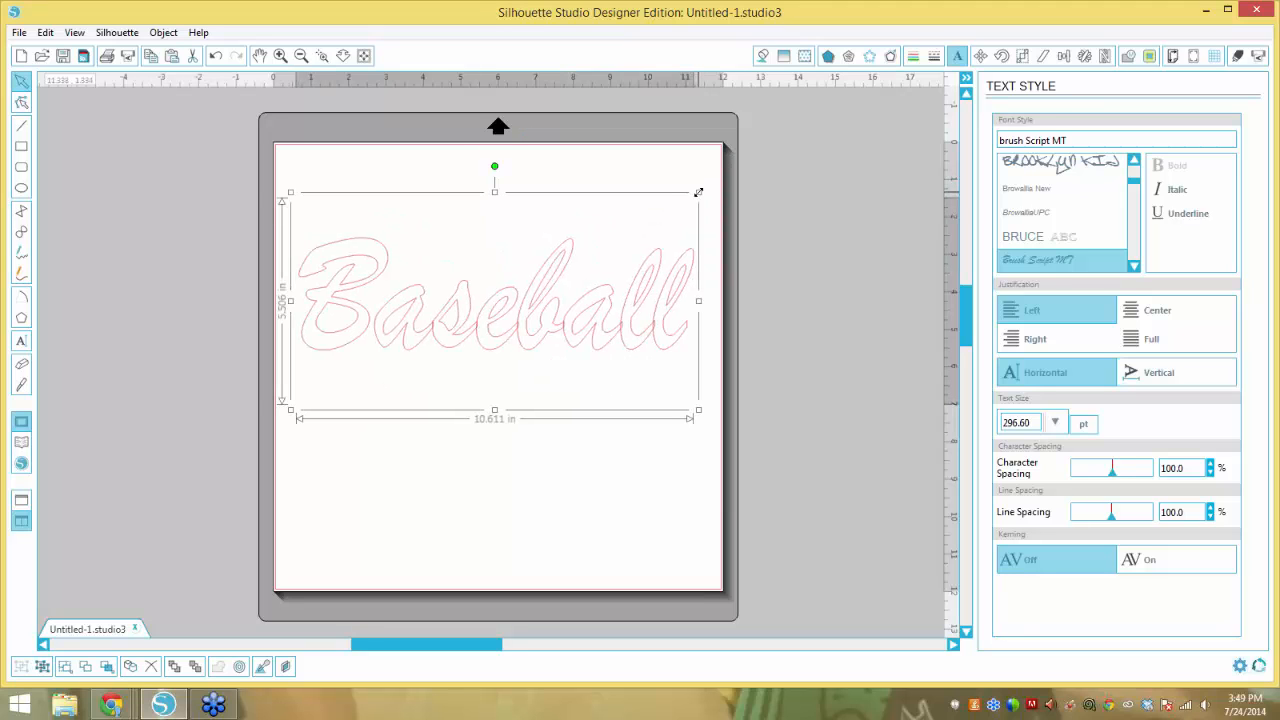
{"action": "left_click_drag", "start_coordinate": [649, 231], "coordinate": [603, 334]}
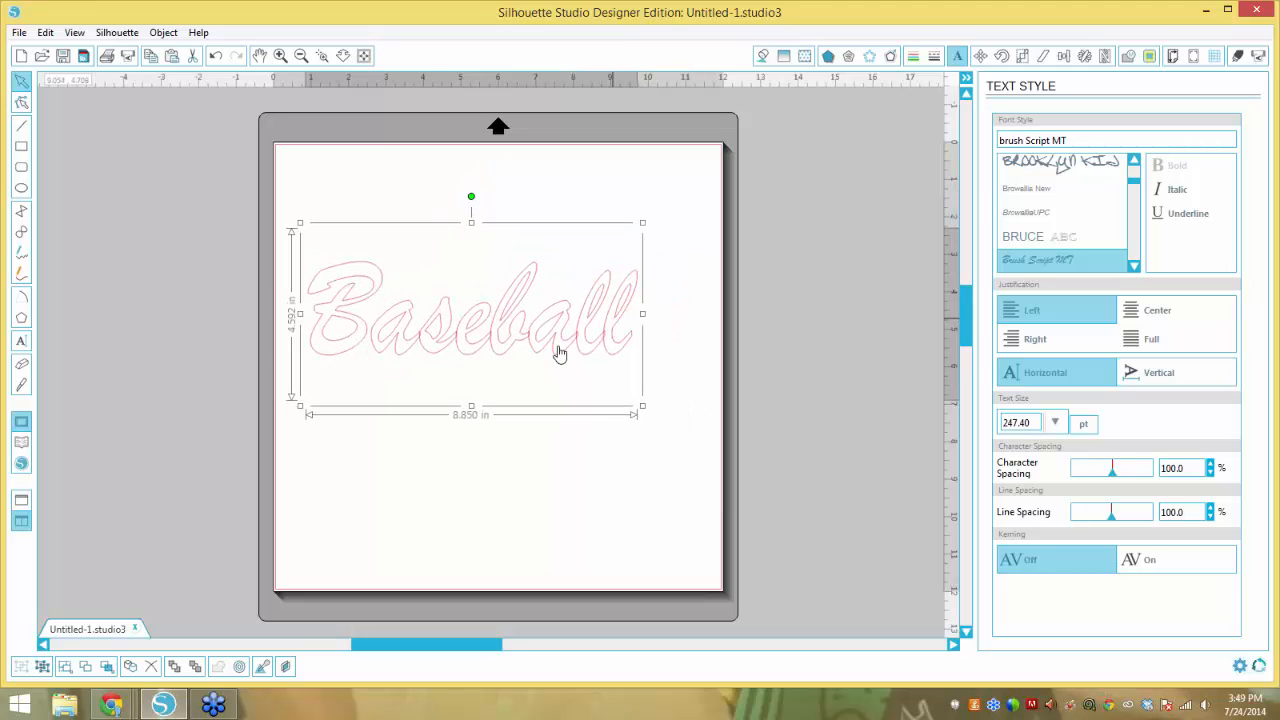
Examine up close where the script Baseball letters overlap, and nudge the text slightly up and to the right on the page.
{"action": "left_click", "coordinate": [322, 55]}
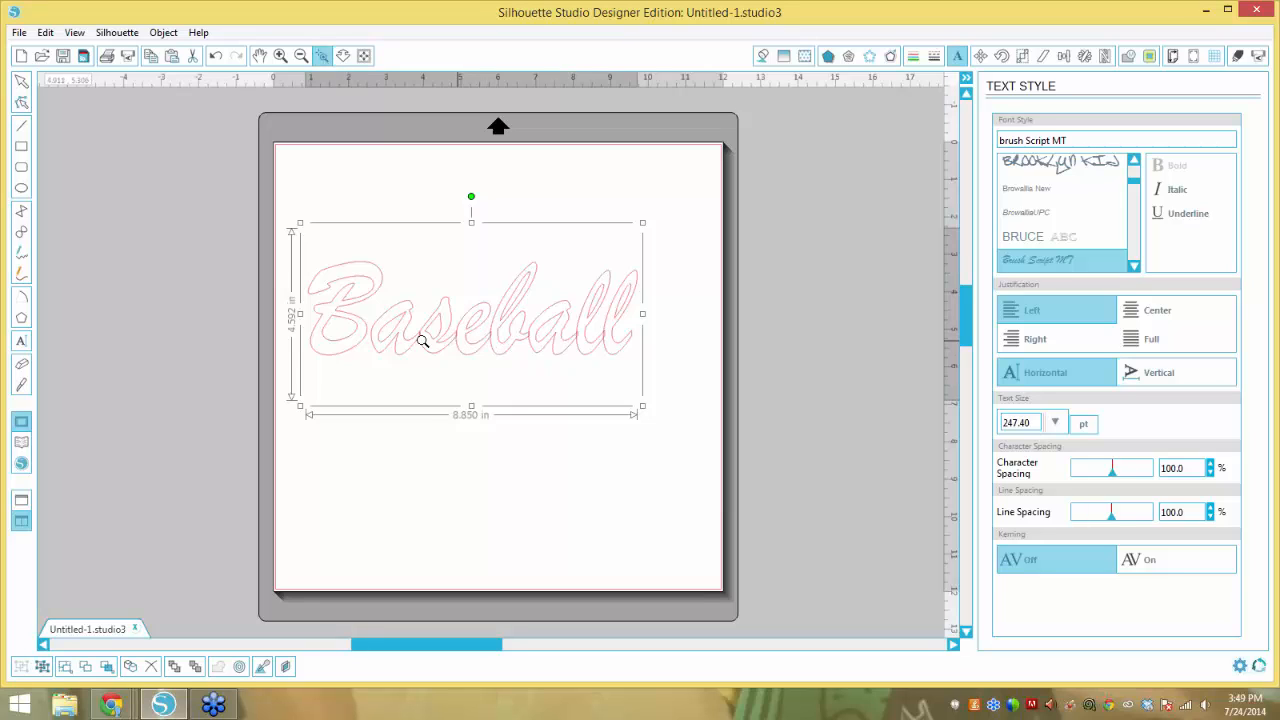
{"action": "left_click", "coordinate": [450, 367]}
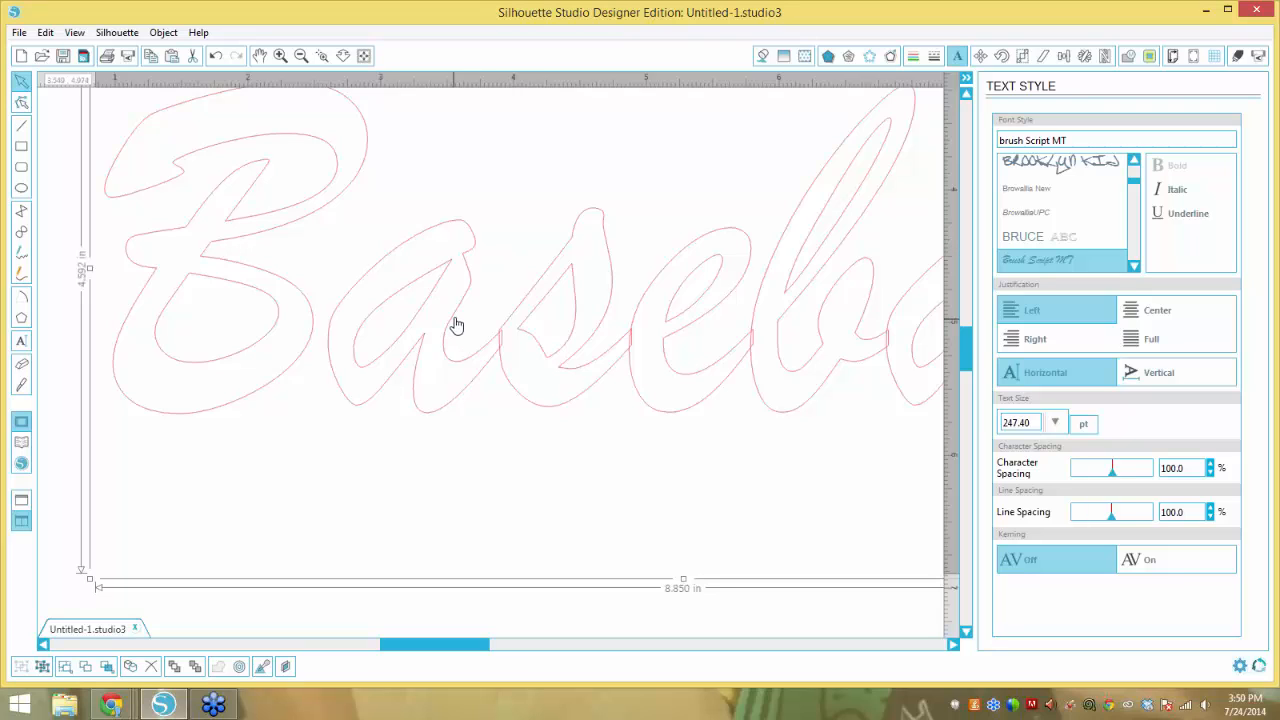
{"action": "scroll", "coordinate": [456, 322], "scroll_direction": "down", "scroll_amount": 1}
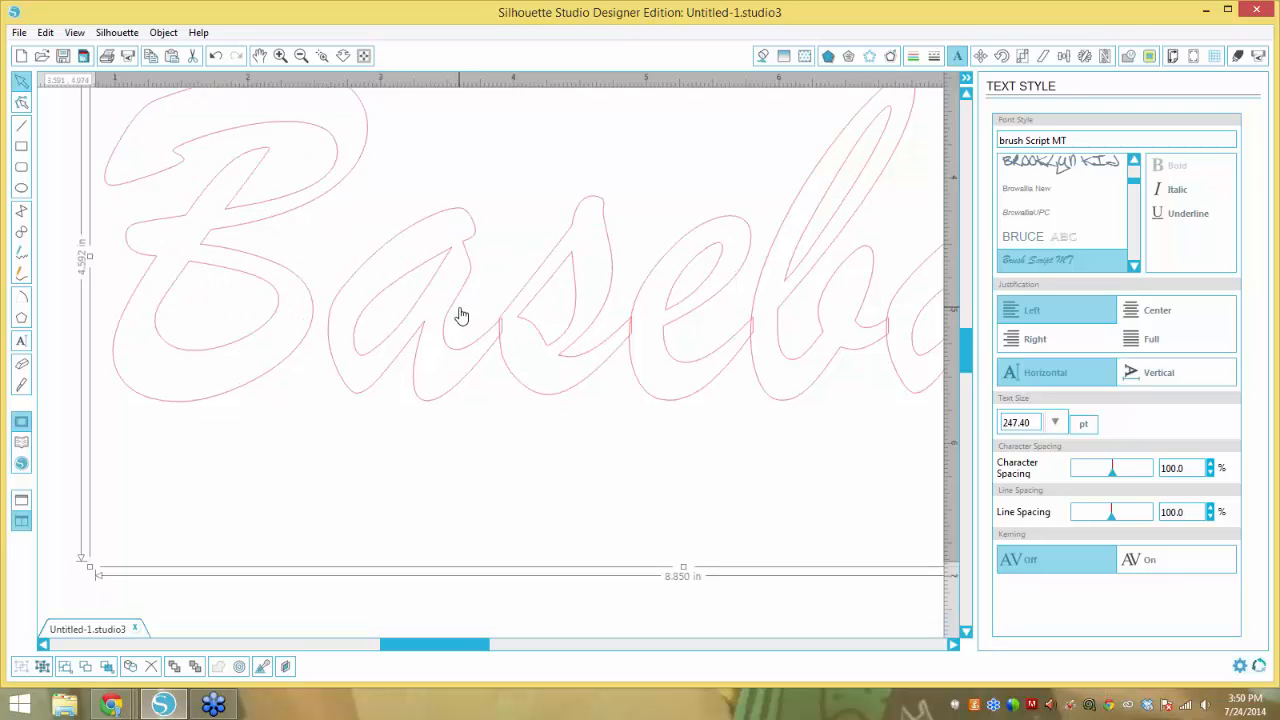
{"action": "left_click", "coordinate": [301, 56]}
{"action": "left_click", "coordinate": [301, 56]}
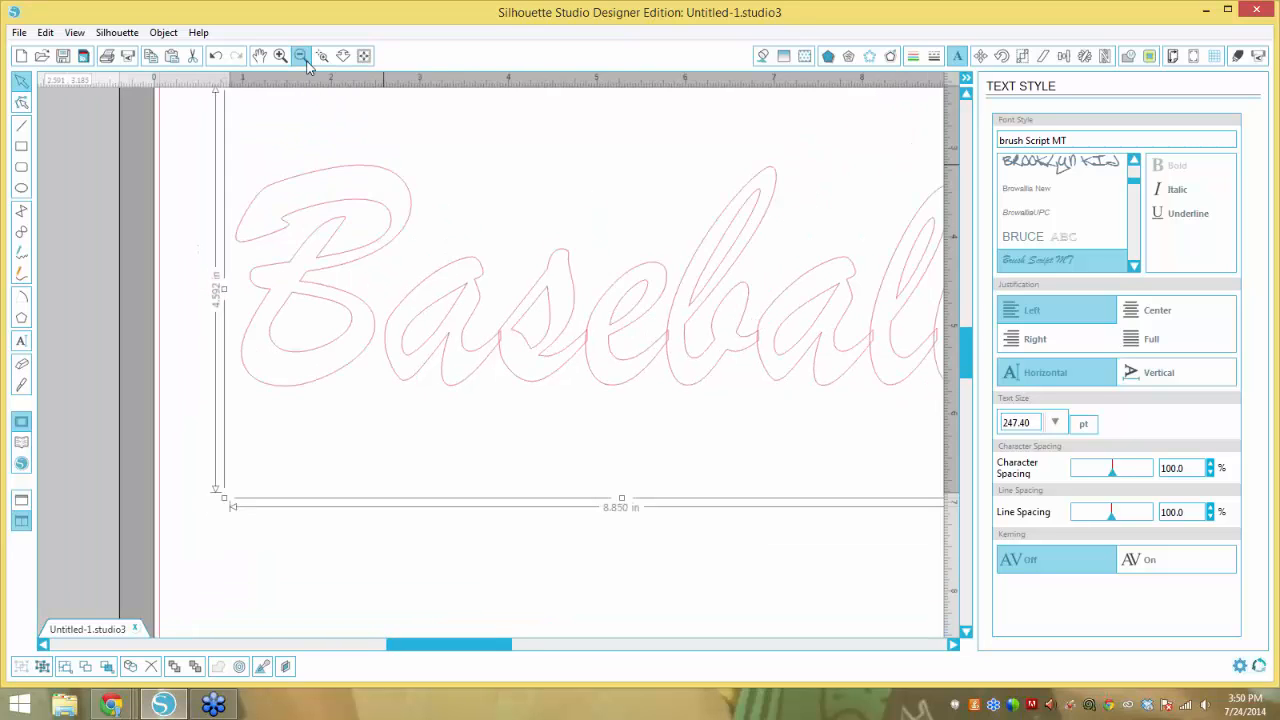
{"action": "left_click", "coordinate": [301, 56]}
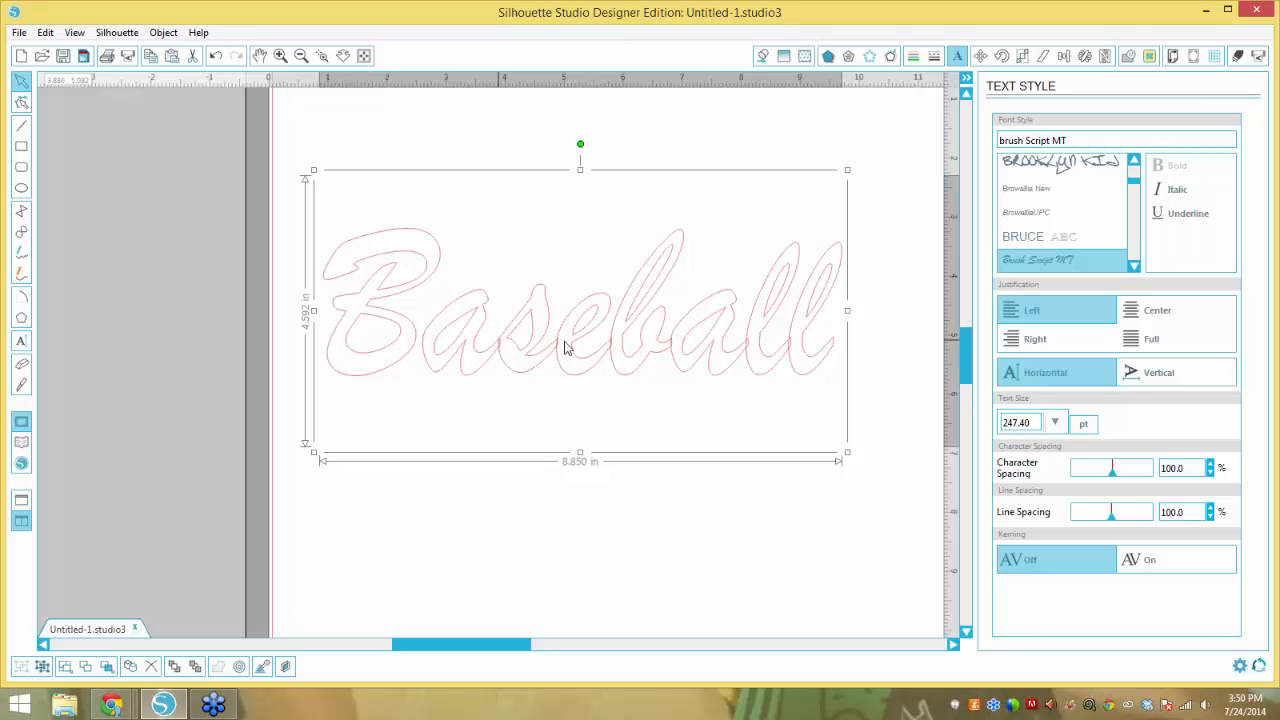
{"action": "left_click", "coordinate": [322, 57]}
{"action": "left_click", "coordinate": [505, 375]}
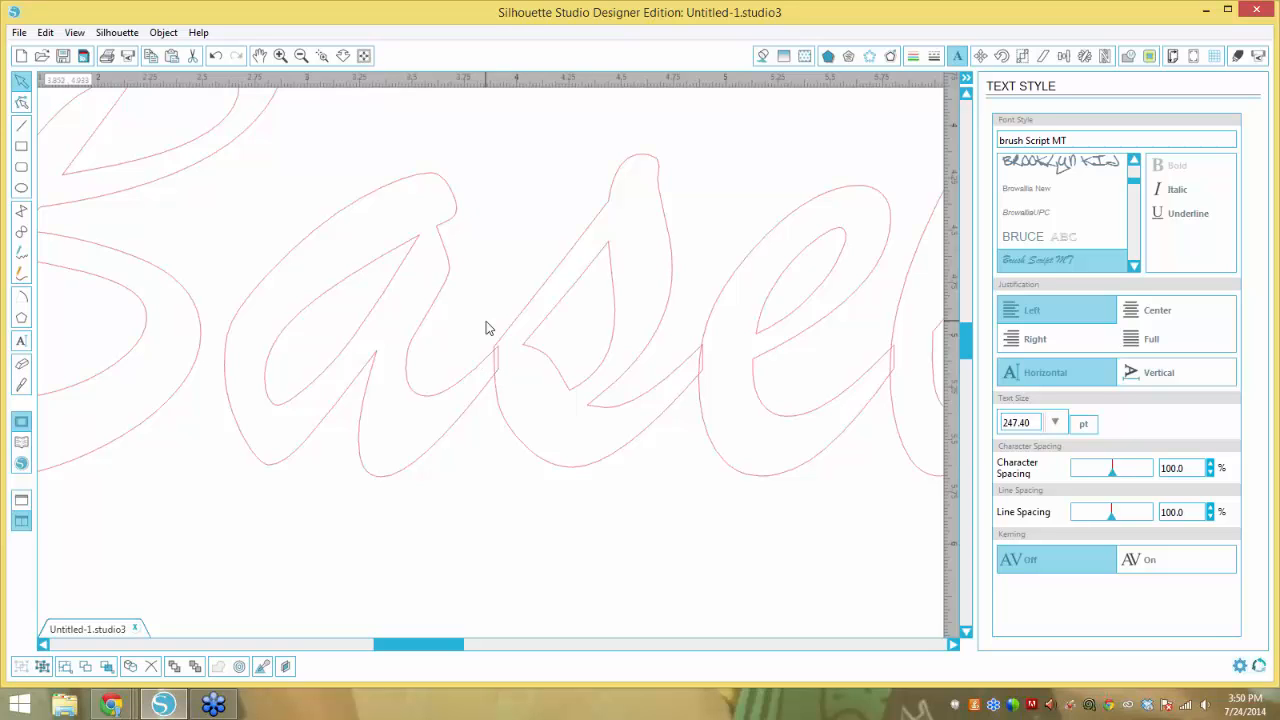
{"action": "left_click", "coordinate": [301, 56]}
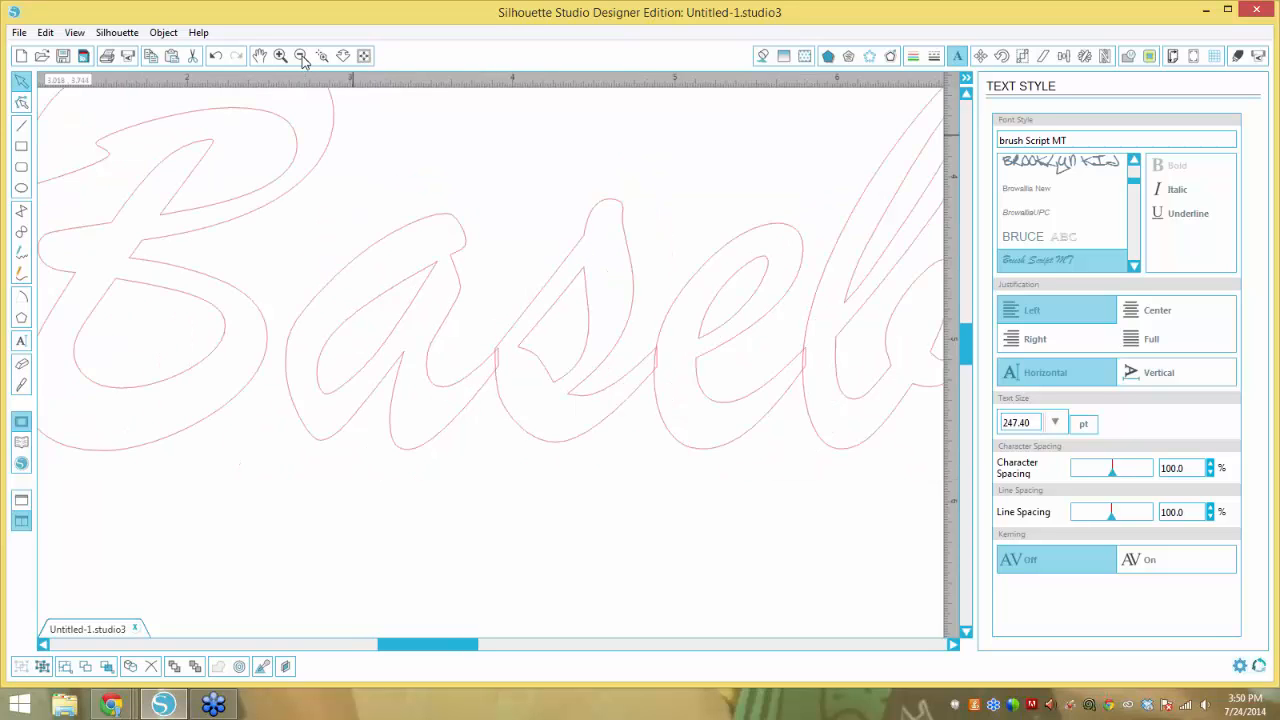
{"action": "left_click", "coordinate": [301, 56]}
{"action": "left_click", "coordinate": [301, 56]}
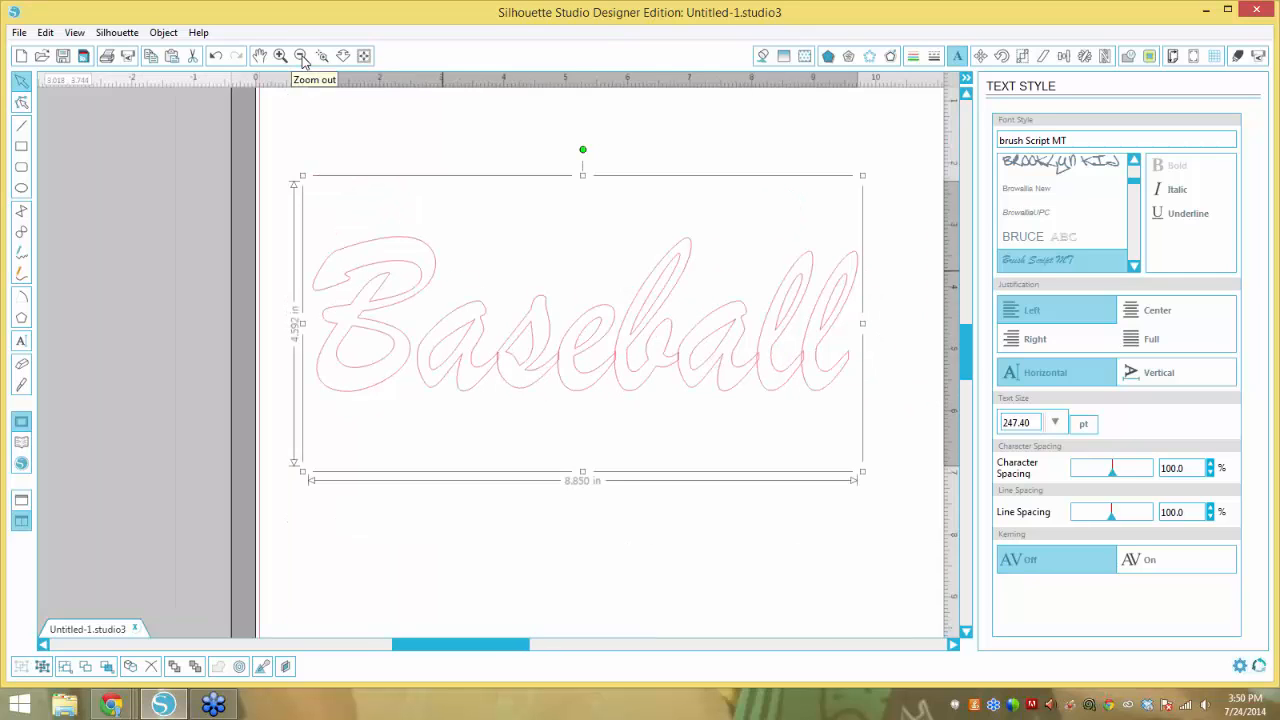
{"action": "scroll", "coordinate": [720, 369], "scroll_direction": "down", "scroll_amount": 2}
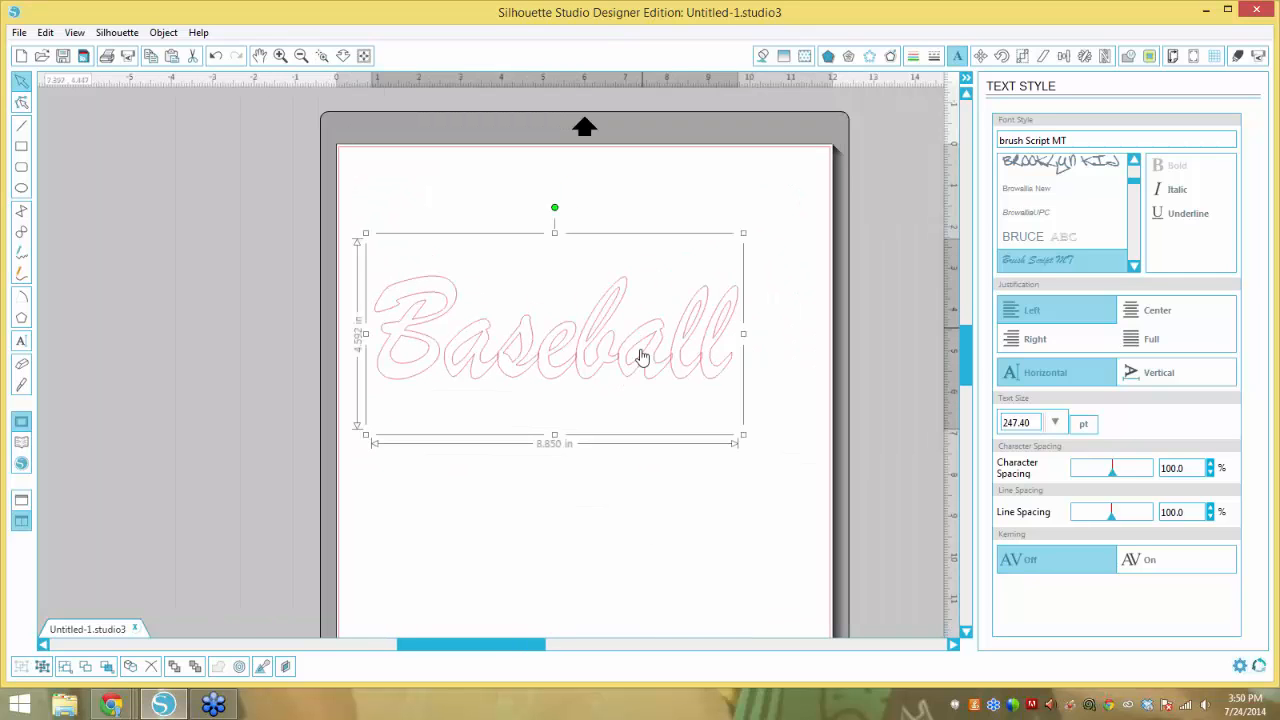
{"action": "mouse_move", "coordinate": [645, 358]}
{"action": "left_mouse_down"}
{"action": "mouse_move", "coordinate": [666, 342]}
{"action": "mouse_move", "coordinate": [651, 353]}
{"action": "left_mouse_up"}
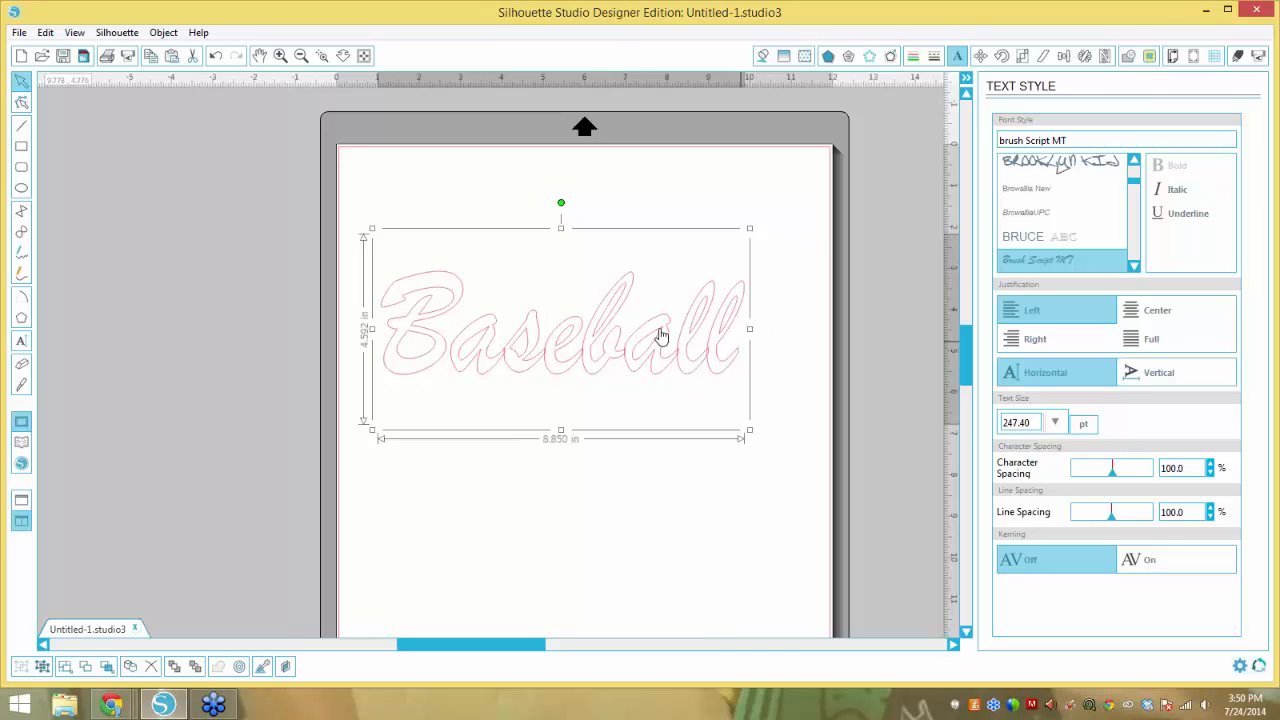
Weld the overlapping letters of the Baseball text, undo the weld, and deselect the text.
{"action": "left_click", "coordinate": [1129, 58]}
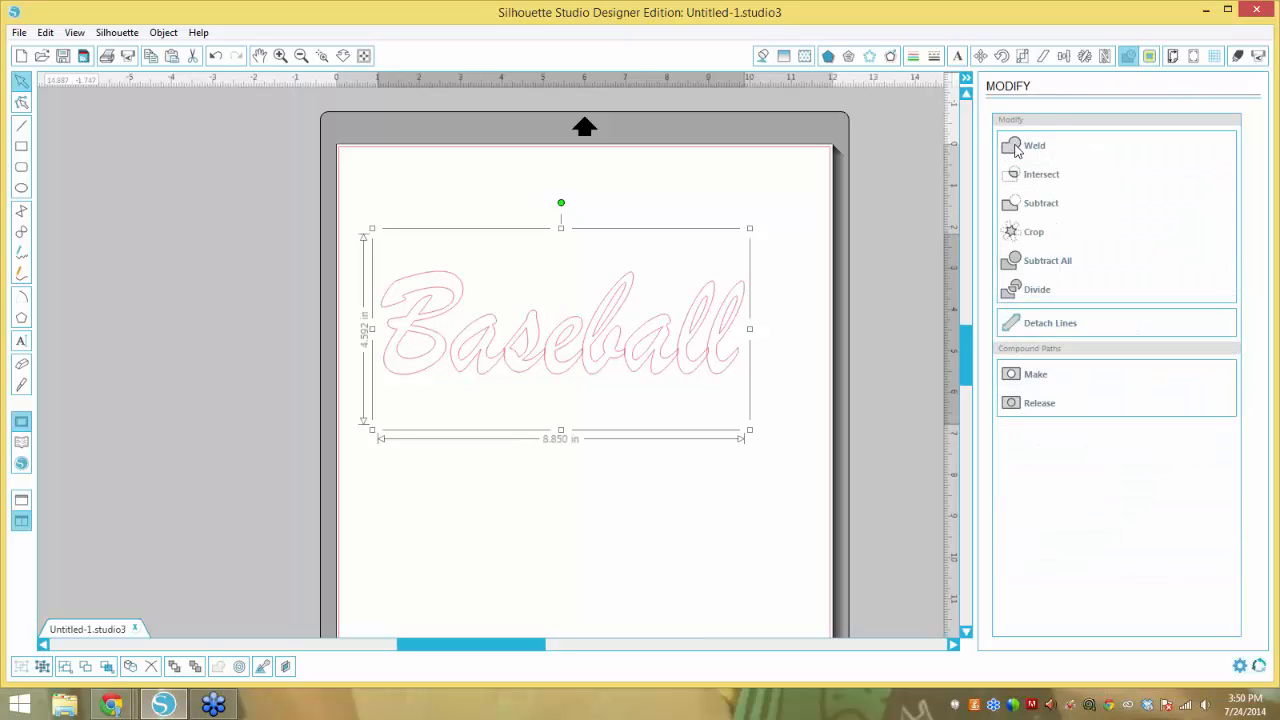
{"action": "left_click", "coordinate": [1015, 148]}
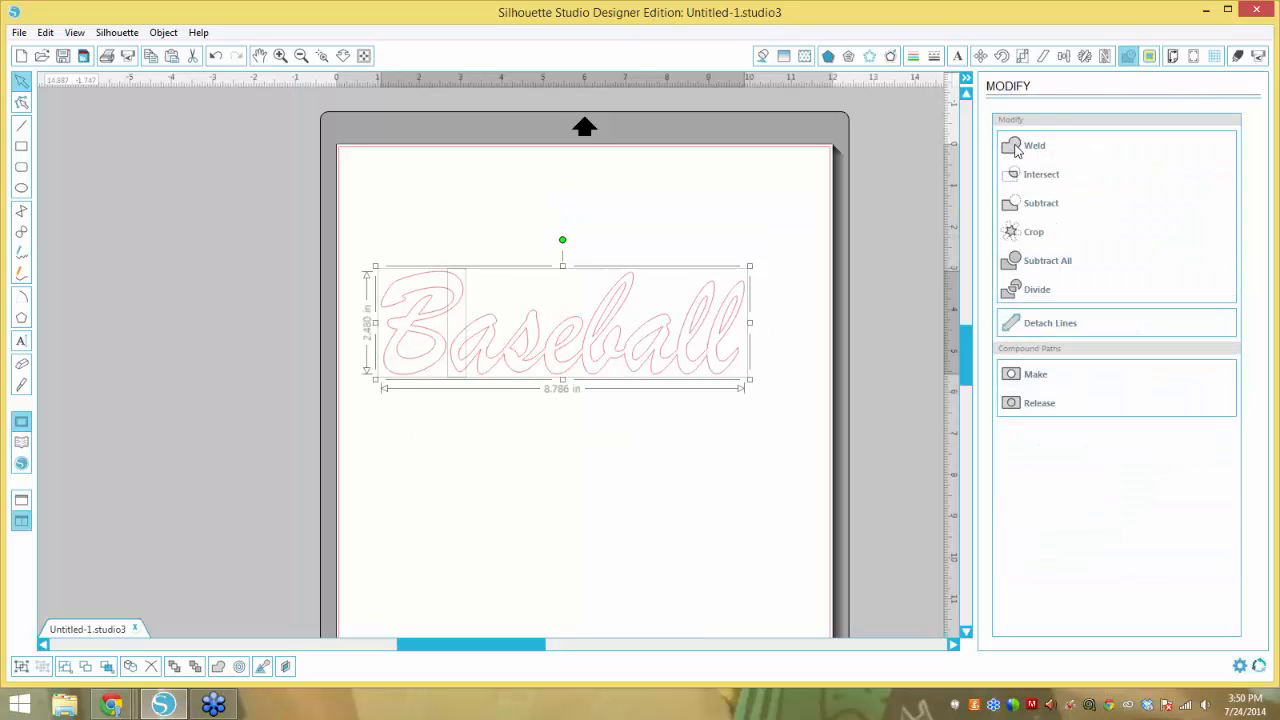
{"action": "left_click", "coordinate": [540, 360]}
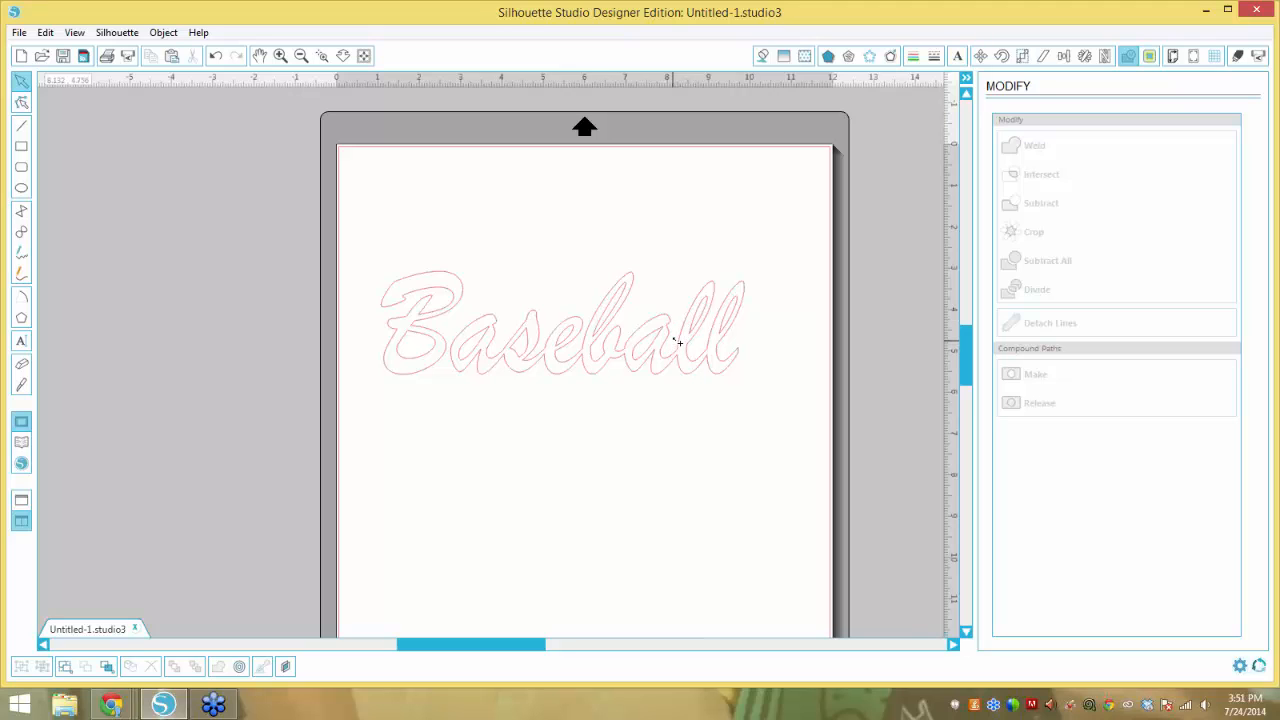
{"action": "left_click", "coordinate": [674, 337]}
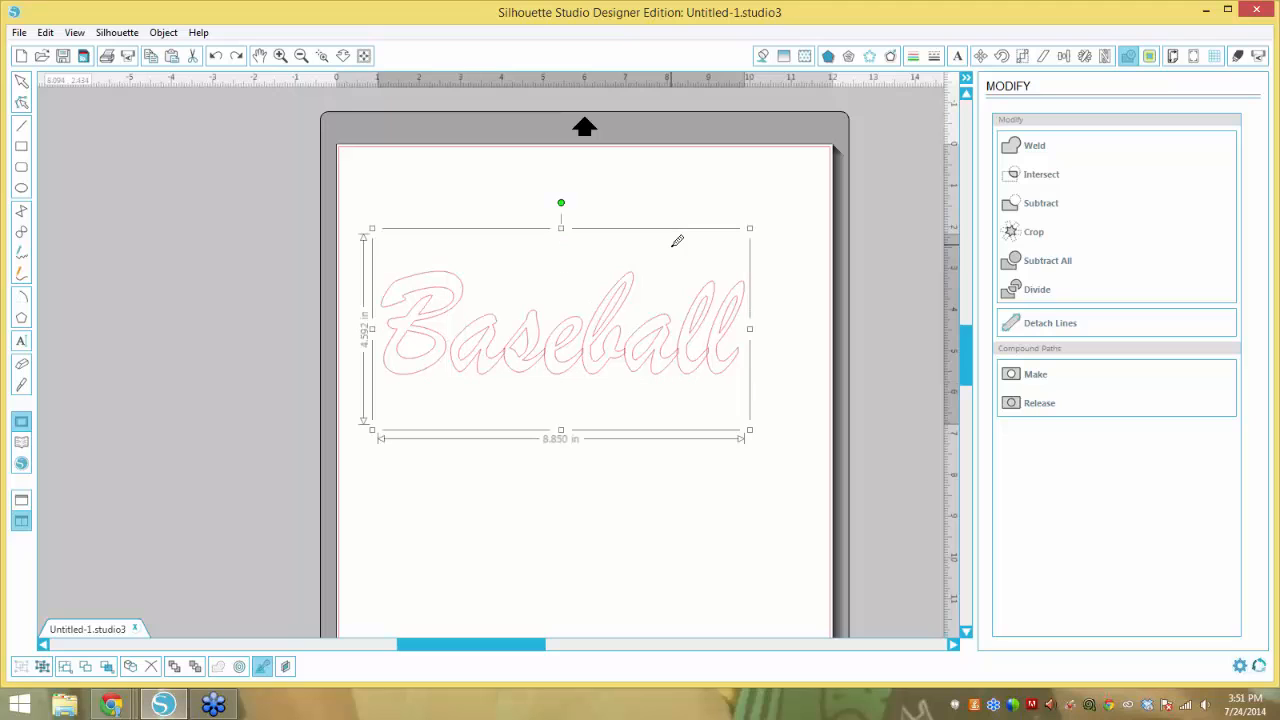
{"action": "left_click", "coordinate": [689, 237]}
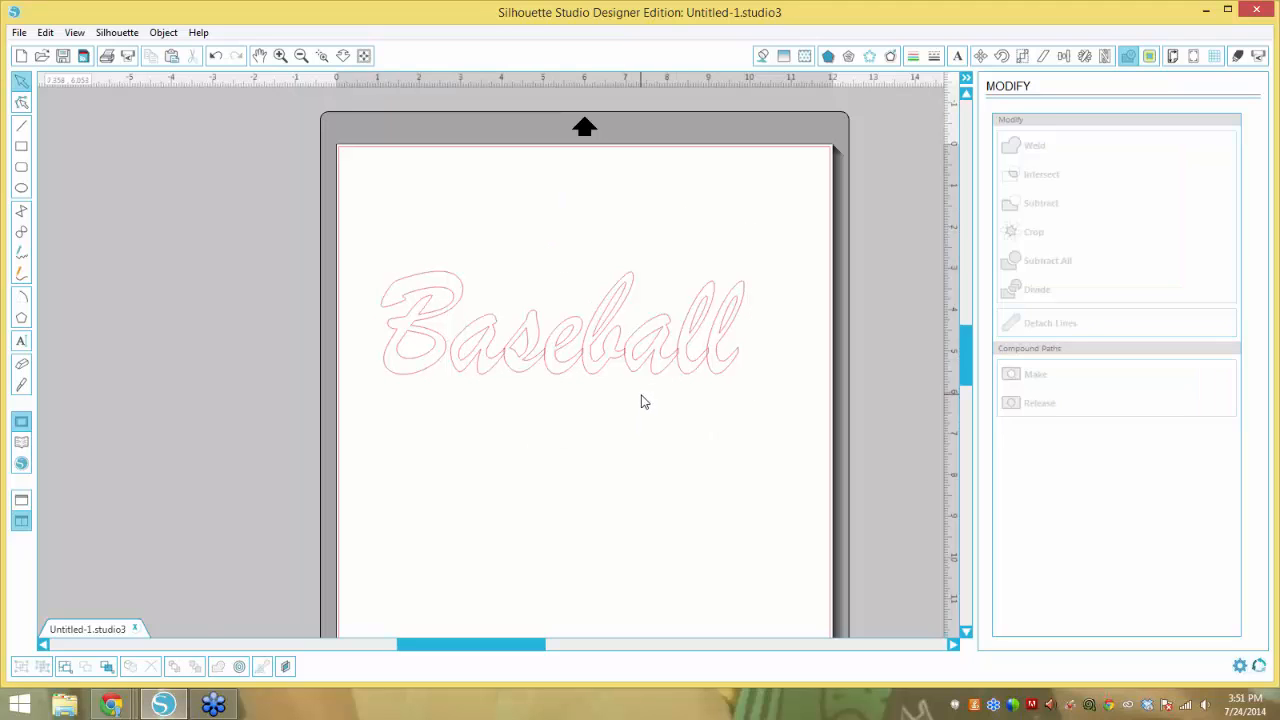
{"action": "left_click", "coordinate": [23, 236]}
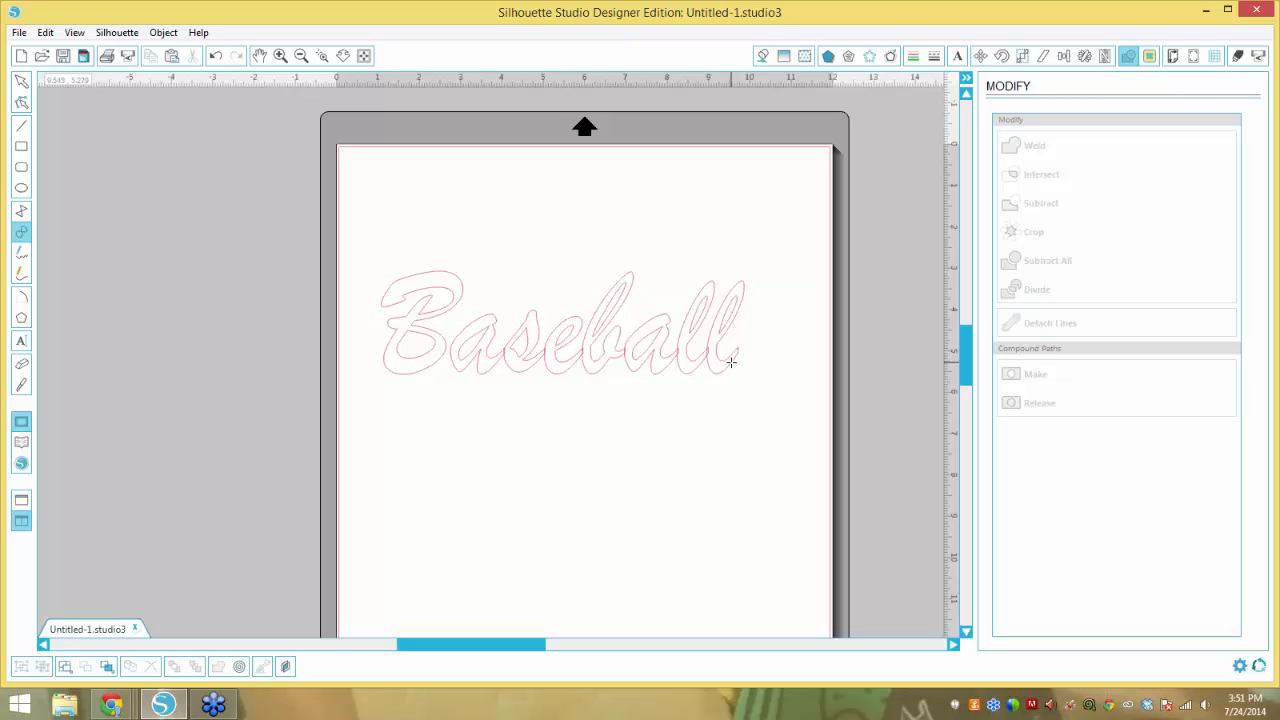
{"action": "left_click", "coordinate": [731, 362]}
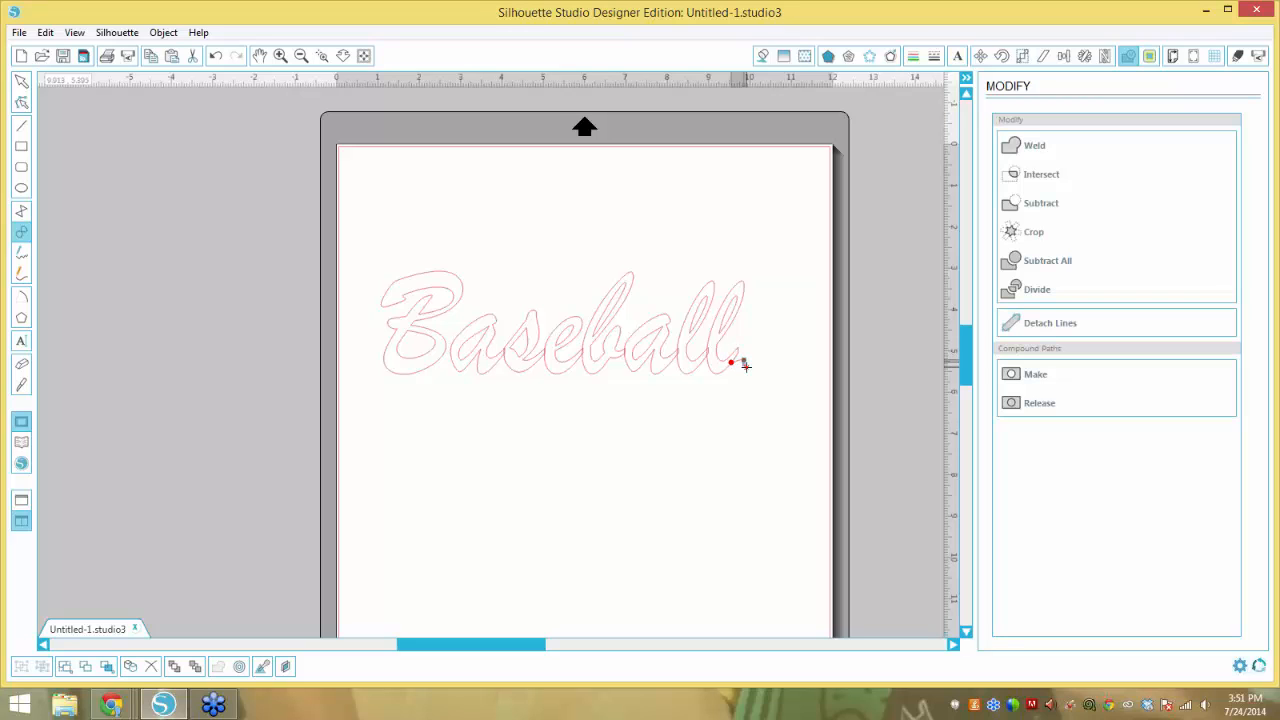
{"action": "key", "text": "Escape"}
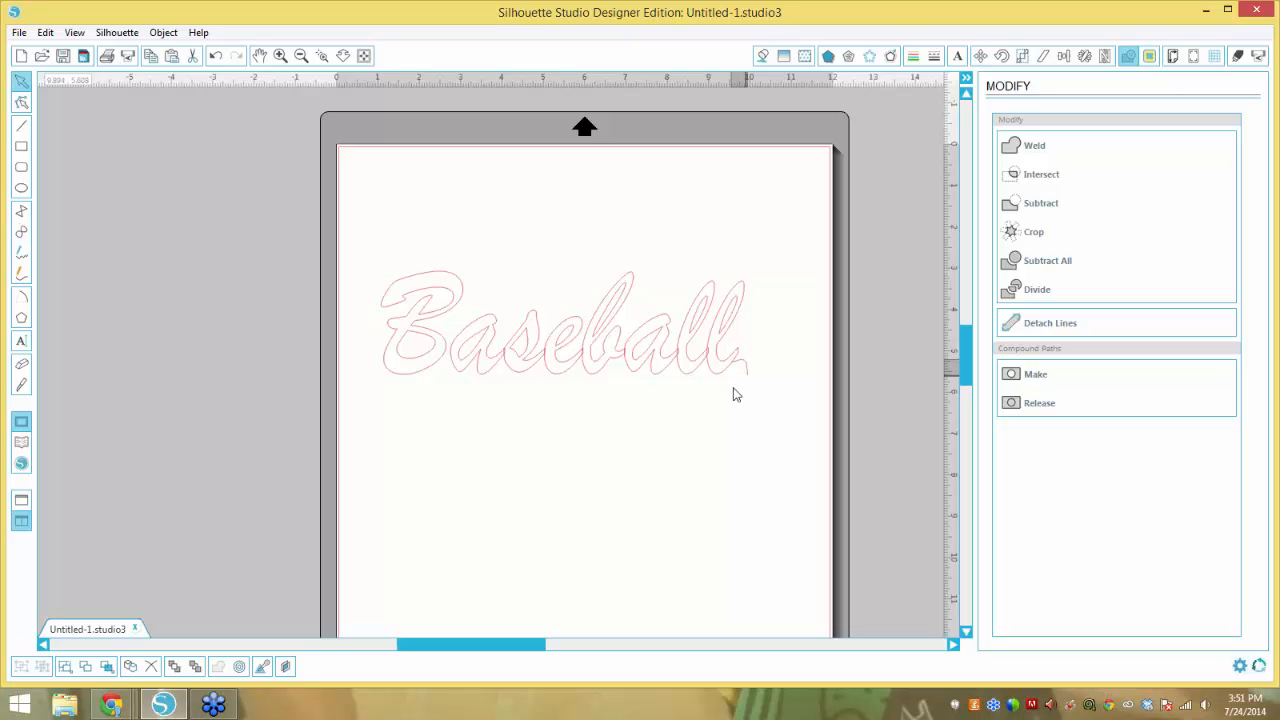
{"action": "key", "text": "Delete"}
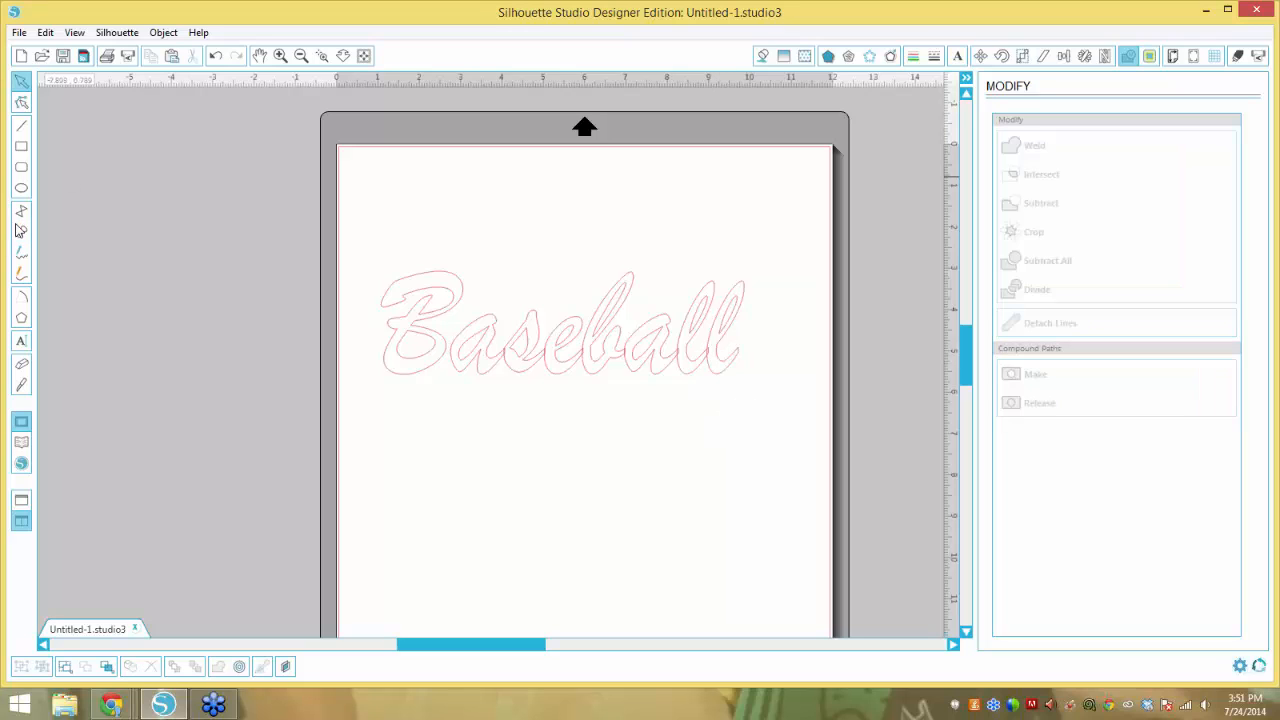
Draw a closed, wavy curve shape about 8.7 in wide and 4.5 in high in the empty area below the Baseball text.
{"action": "left_click", "coordinate": [22, 233]}
{"action": "left_click", "coordinate": [419, 545]}
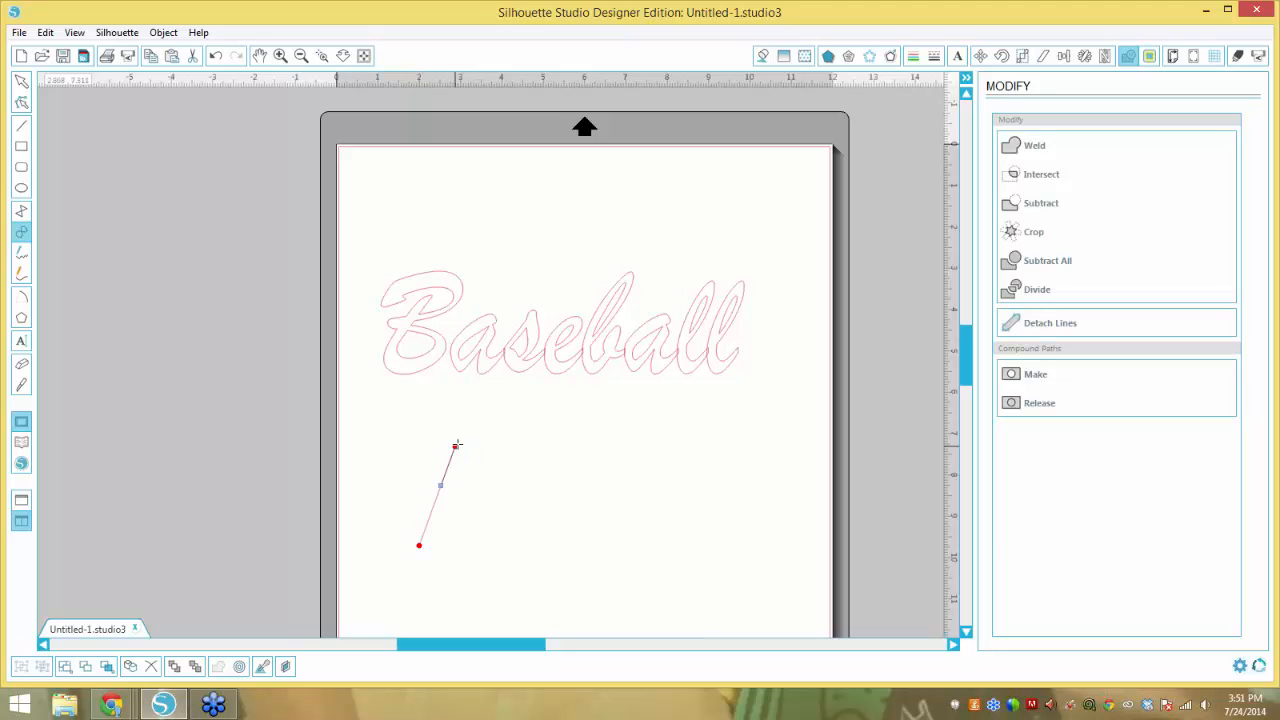
{"action": "left_click", "coordinate": [459, 442]}
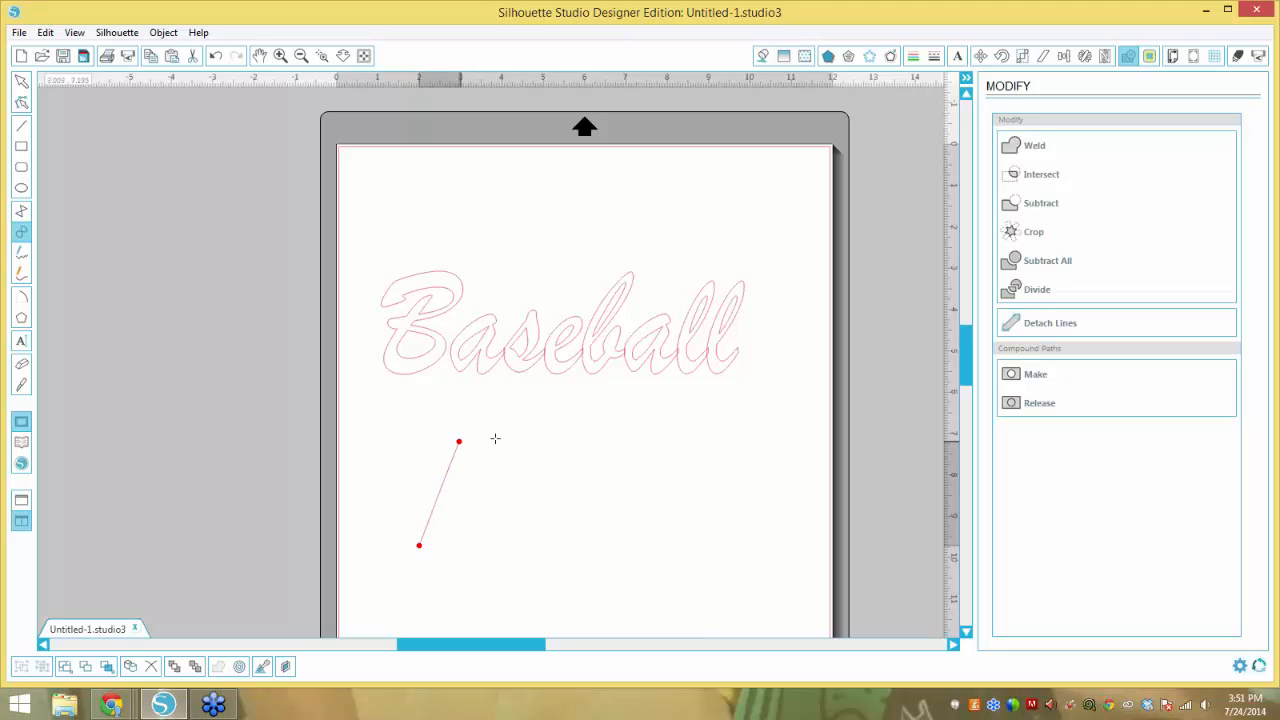
{"action": "left_click", "coordinate": [562, 452]}
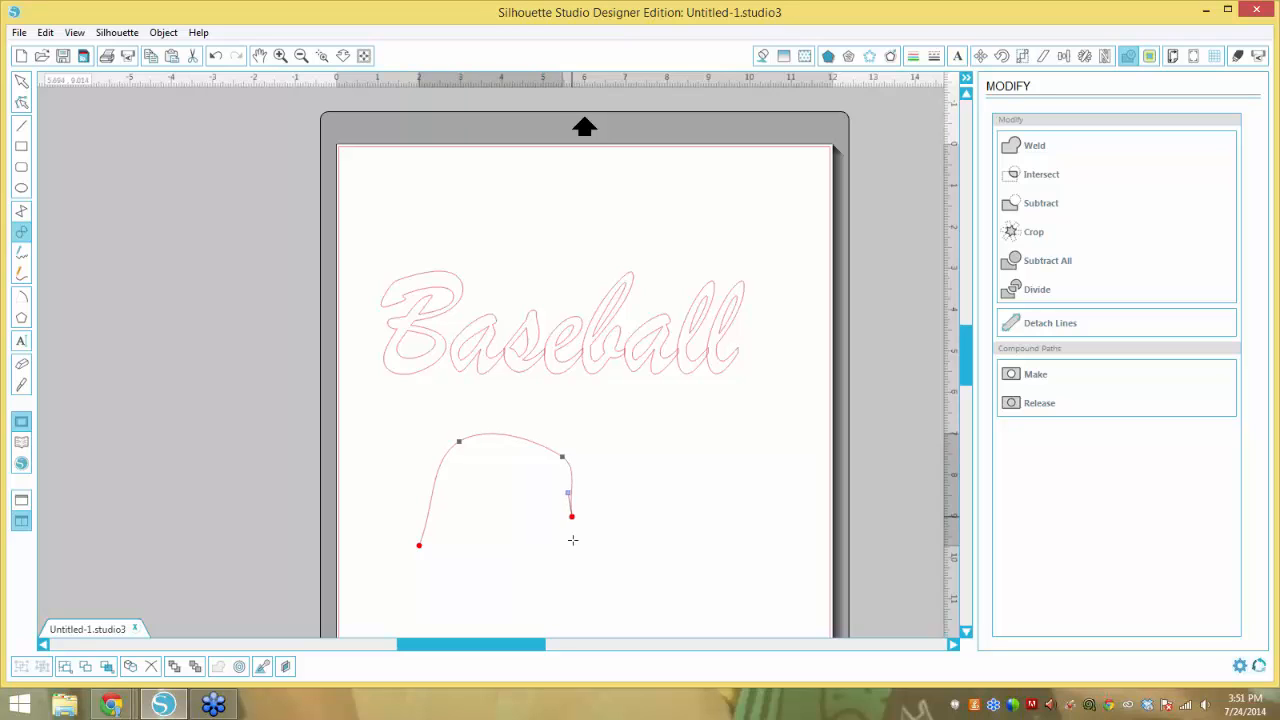
{"action": "left_click", "coordinate": [572, 544]}
{"action": "left_click", "coordinate": [601, 565]}
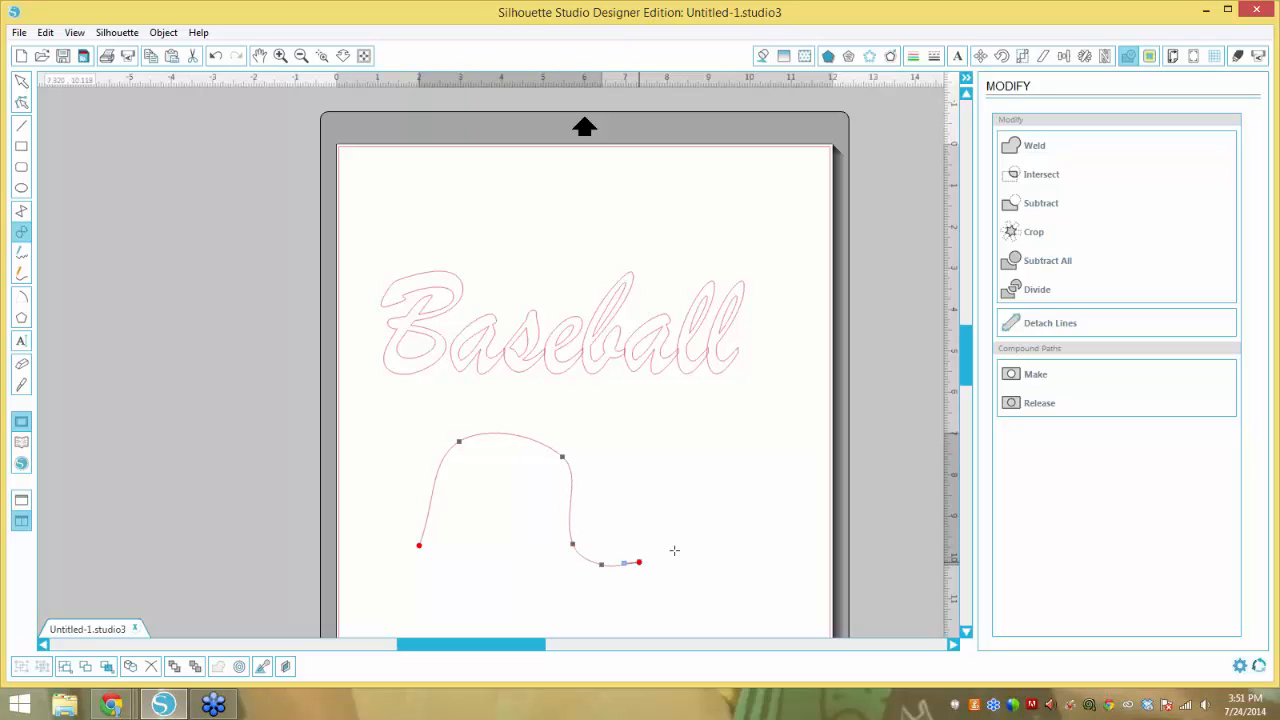
{"action": "left_click", "coordinate": [643, 561]}
{"action": "left_click", "coordinate": [690, 486]}
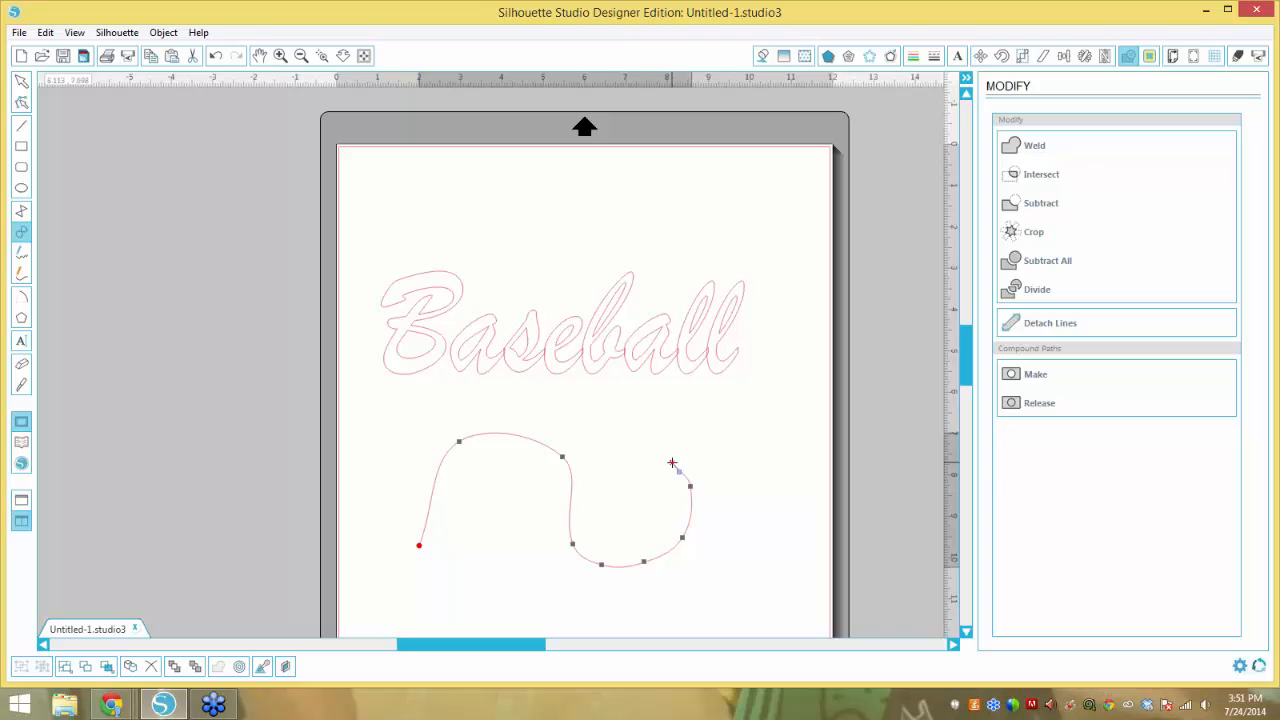
{"action": "left_click", "coordinate": [671, 459]}
{"action": "double_click", "coordinate": [695, 544]}
{"action": "left_click", "coordinate": [690, 423]}
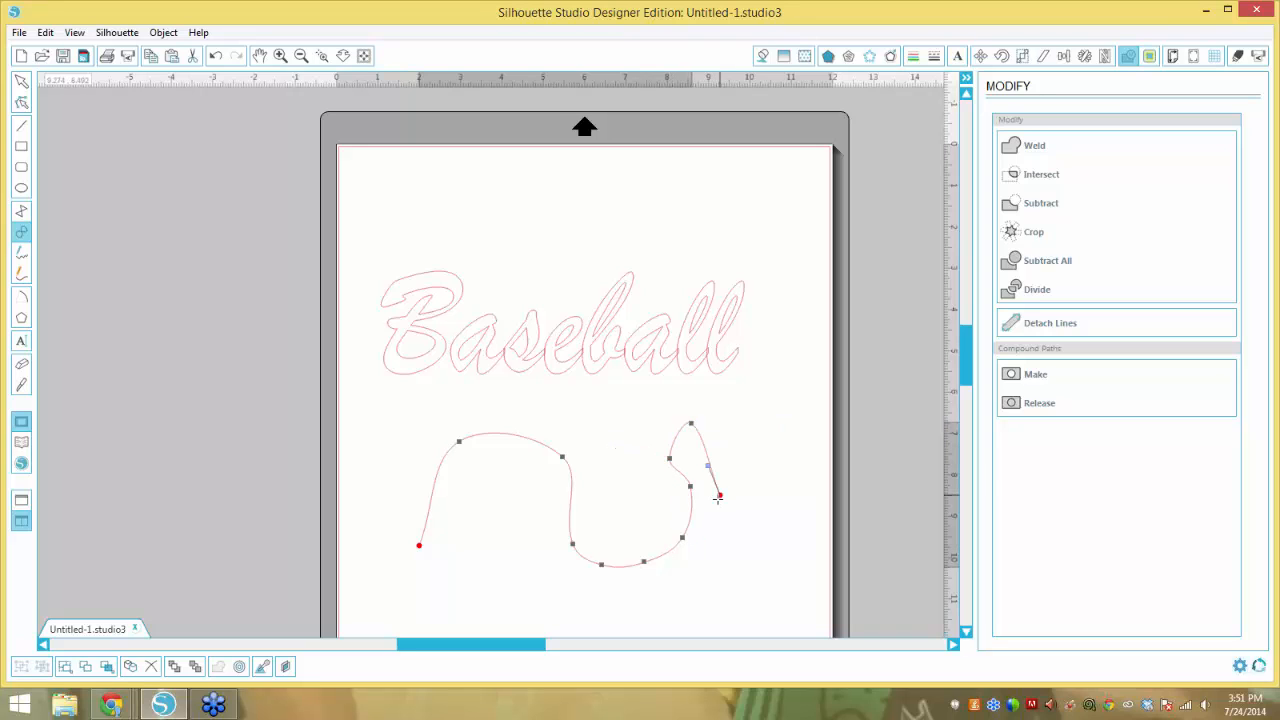
{"action": "left_click", "coordinate": [718, 498]}
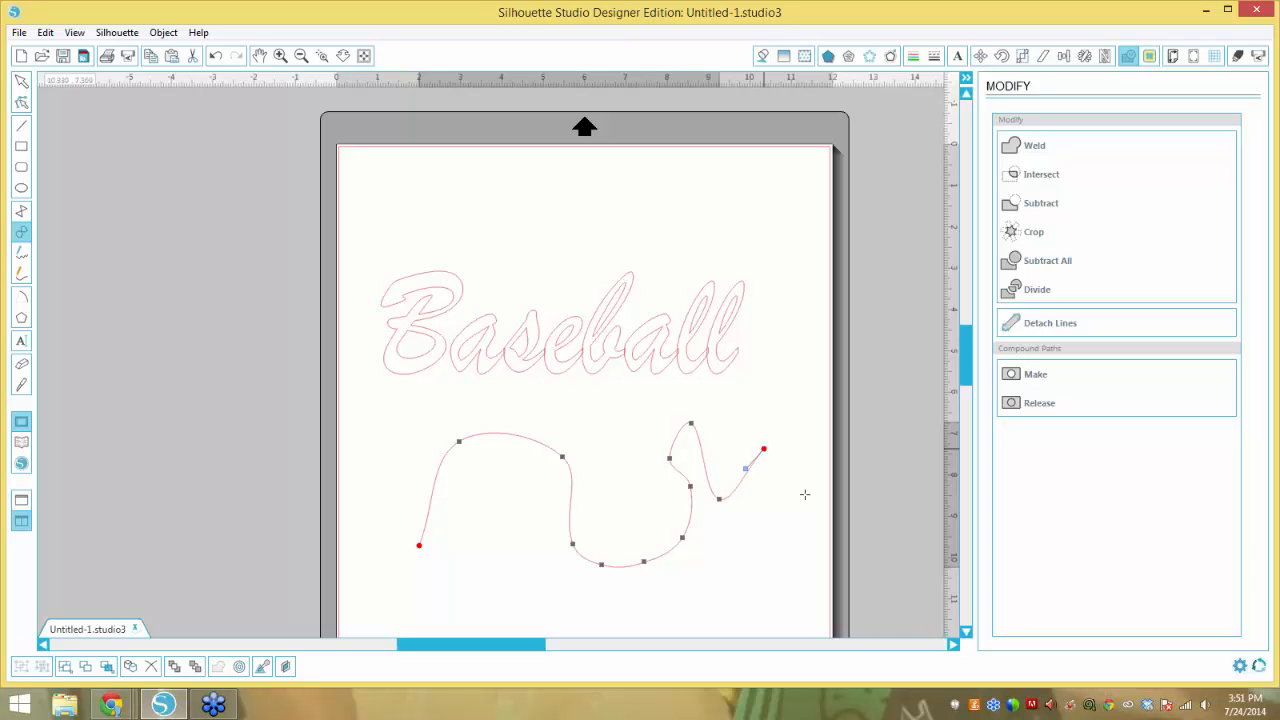
{"action": "left_click", "coordinate": [764, 449]}
{"action": "left_click", "coordinate": [774, 521]}
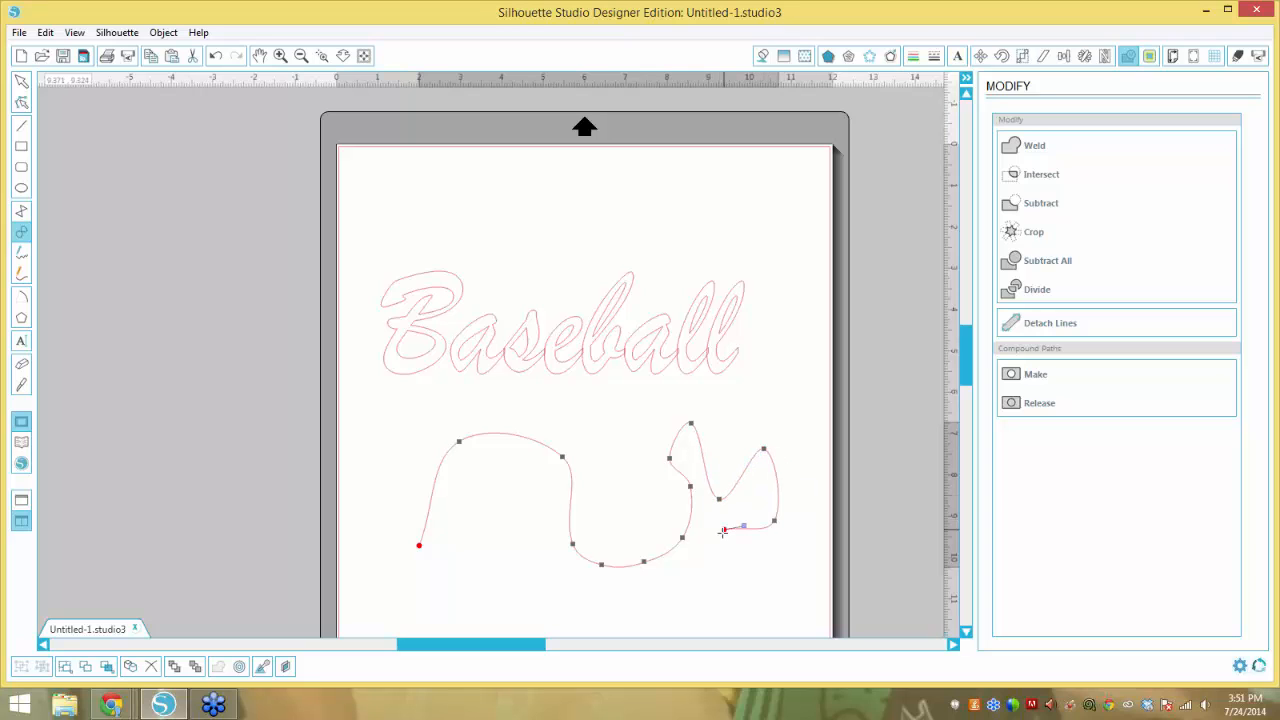
{"action": "left_click", "coordinate": [721, 537]}
{"action": "left_click", "coordinate": [661, 596]}
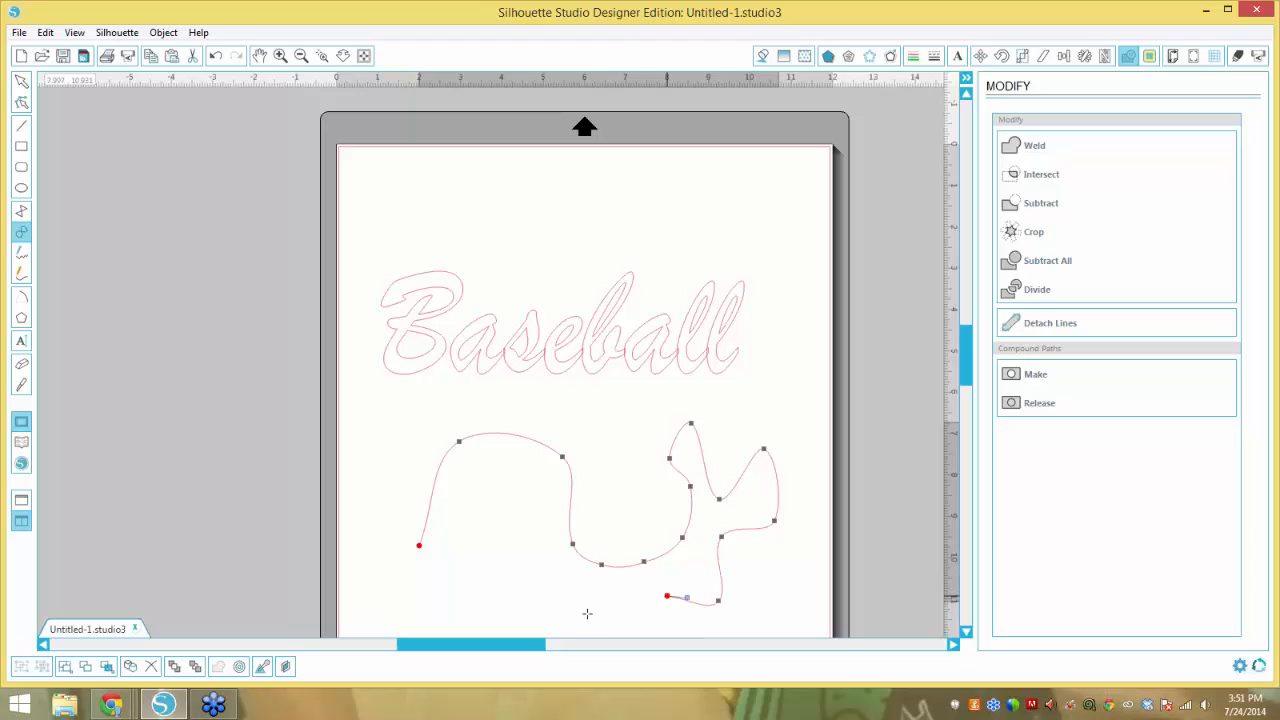
{"action": "left_click", "coordinate": [570, 607]}
{"action": "left_click", "coordinate": [515, 542]}
{"action": "left_click", "coordinate": [449, 572]}
{"action": "left_click", "coordinate": [419, 546]}
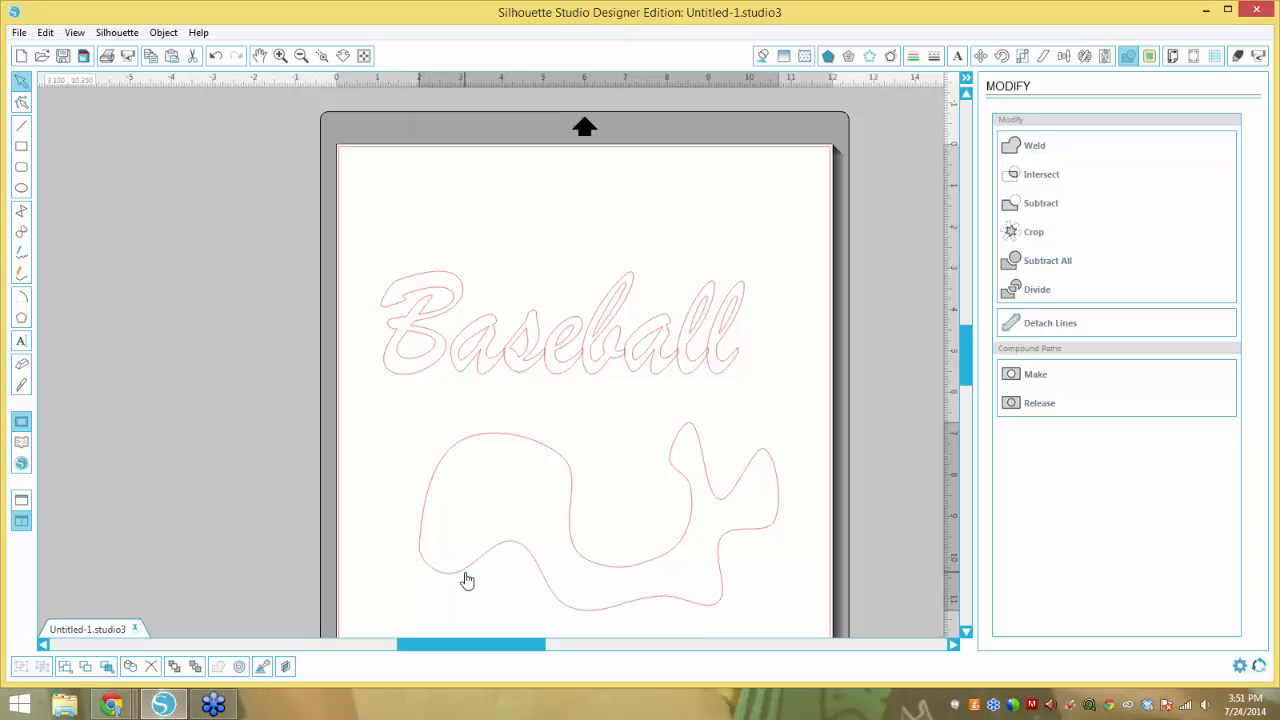
Move the wavy curve shape up to just beneath the Baseball text, and delete it.
{"action": "left_click", "coordinate": [476, 492]}
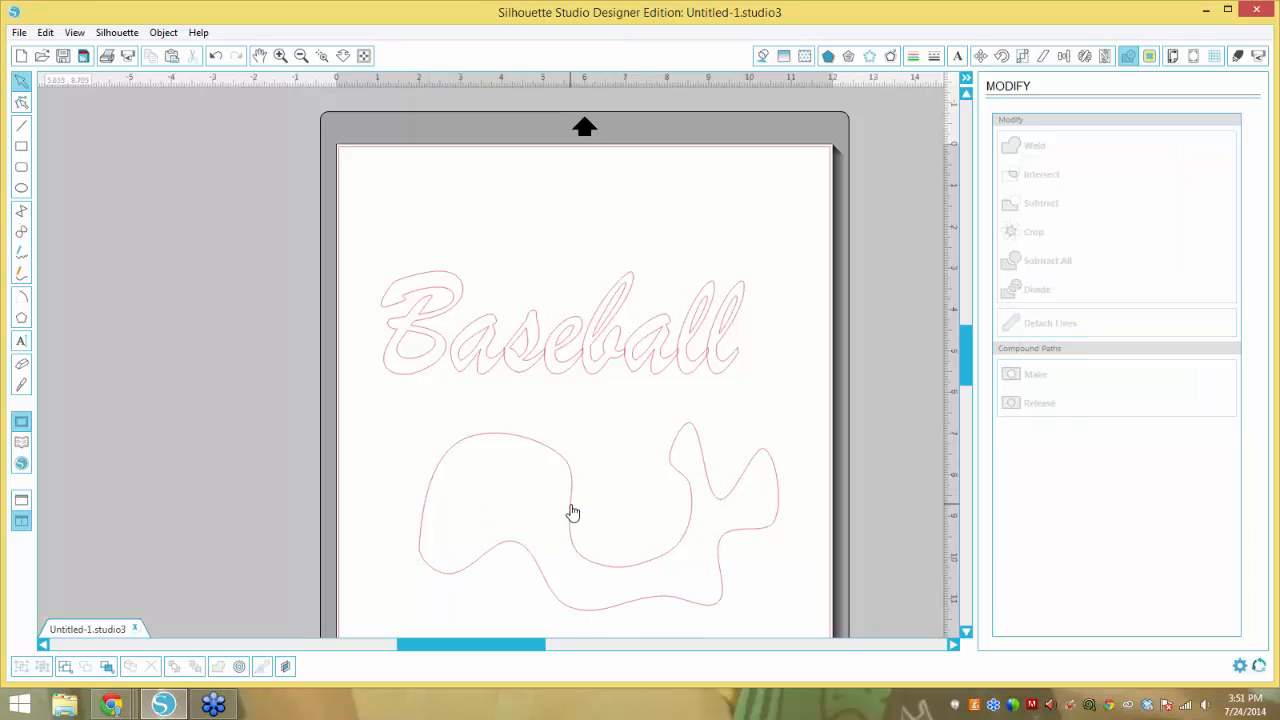
{"action": "left_click_drag", "start_coordinate": [571, 514], "coordinate": [554, 473]}
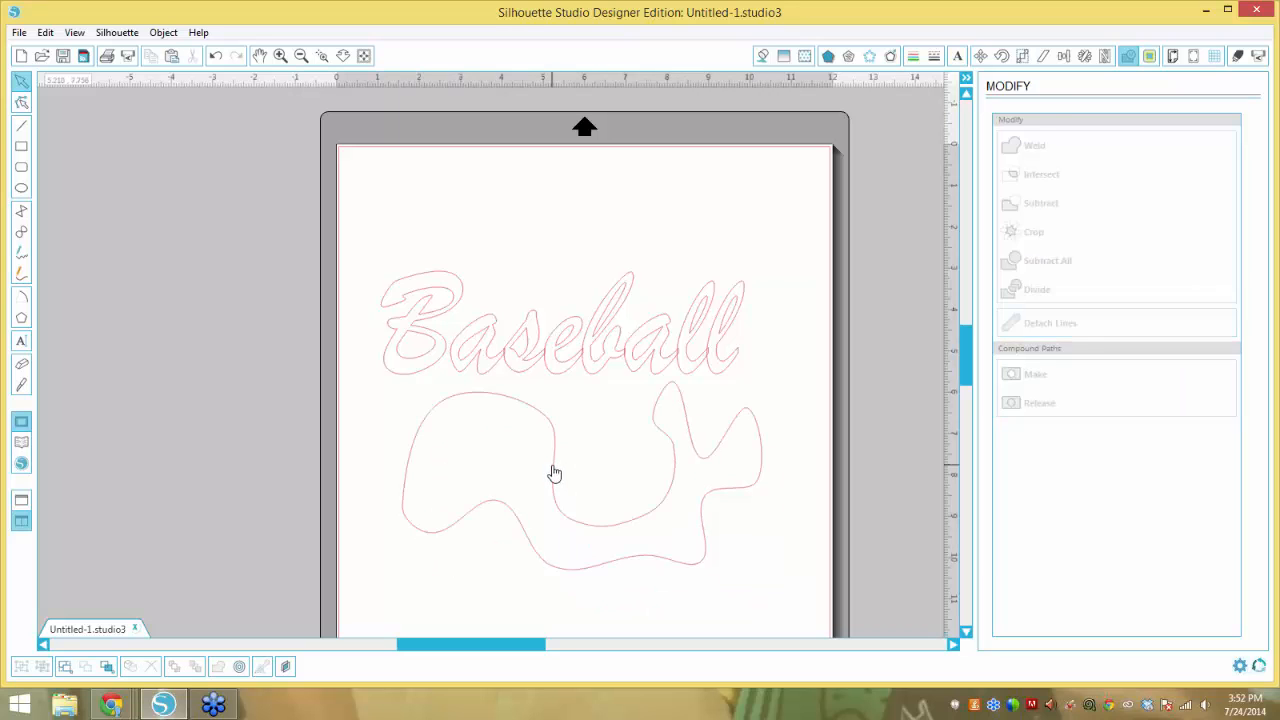
{"action": "left_click", "coordinate": [575, 526]}
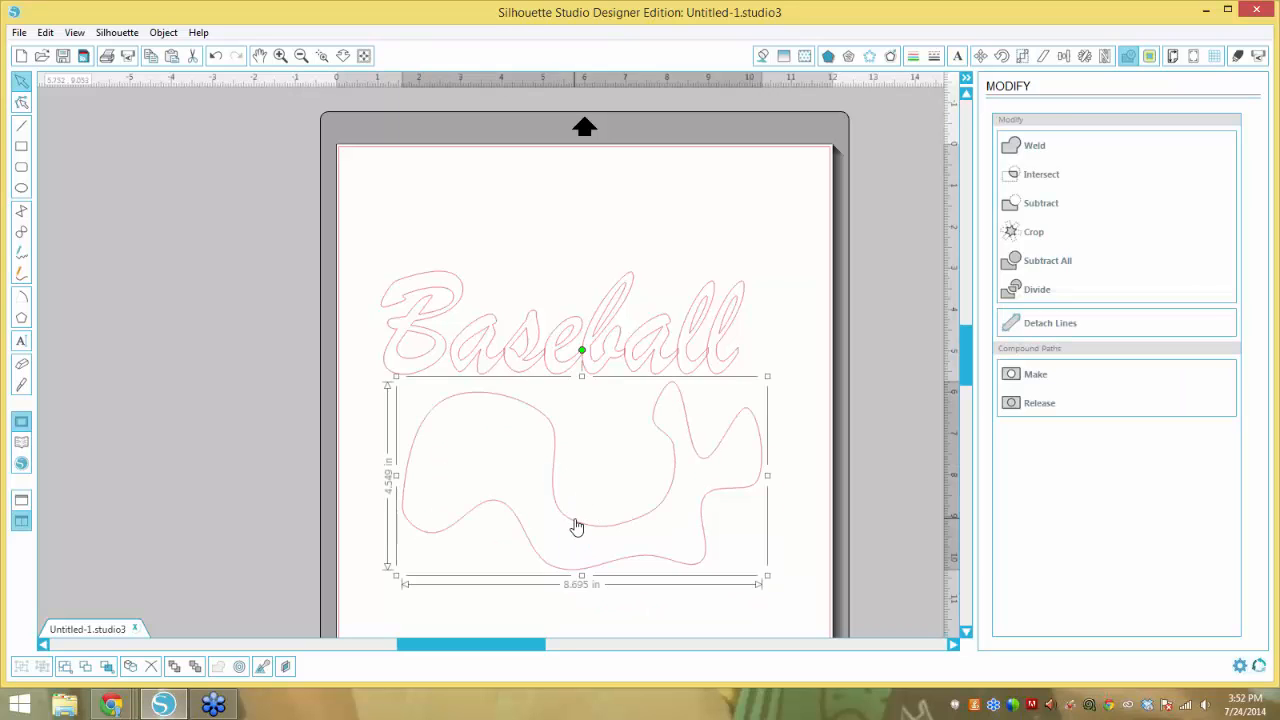
{"action": "key", "text": "Delete"}
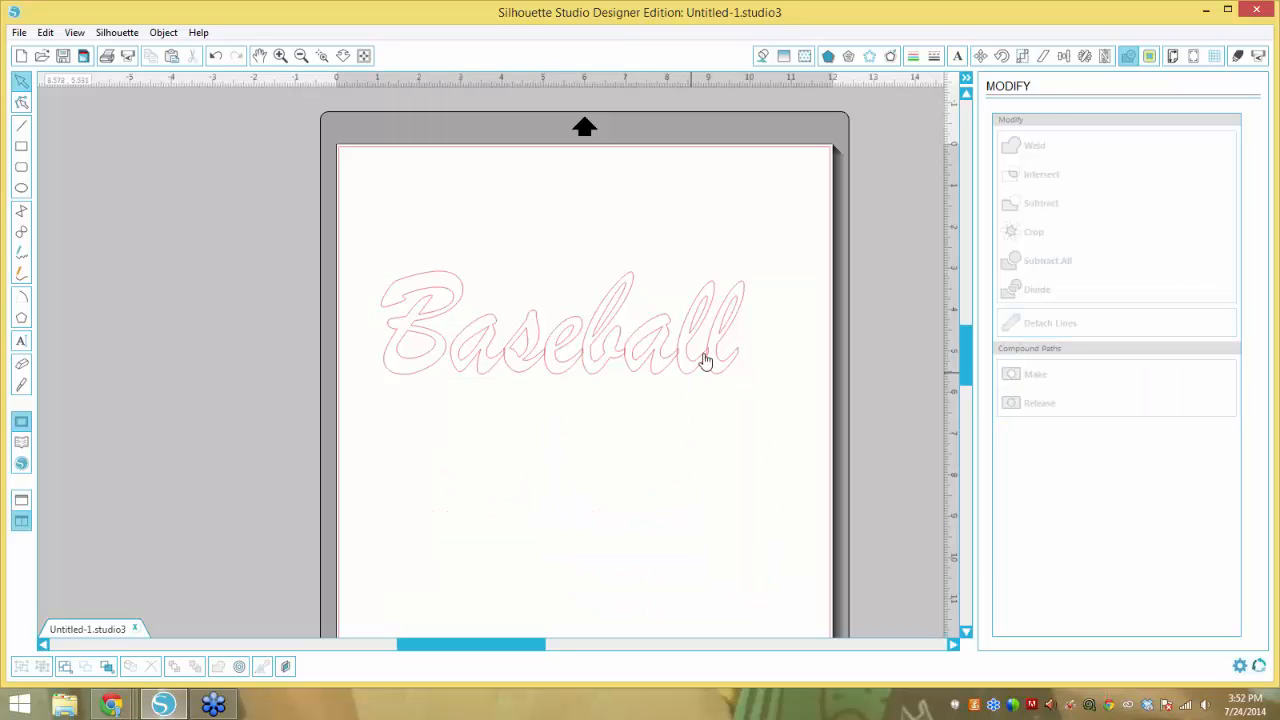
Draw a closed curved tail about 9.4 in wide from the final l, running beneath Baseball and tapering from its wide left end.
{"action": "left_click", "coordinate": [20, 234]}
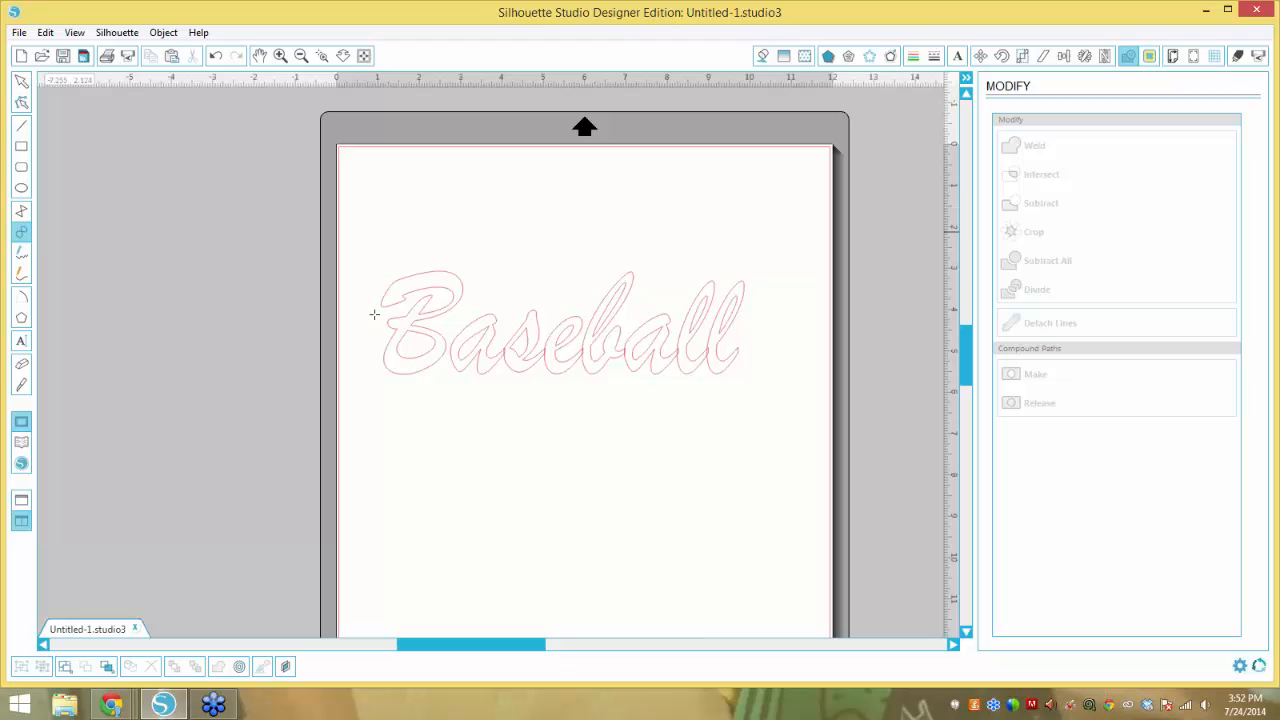
{"action": "left_click", "coordinate": [736, 358]}
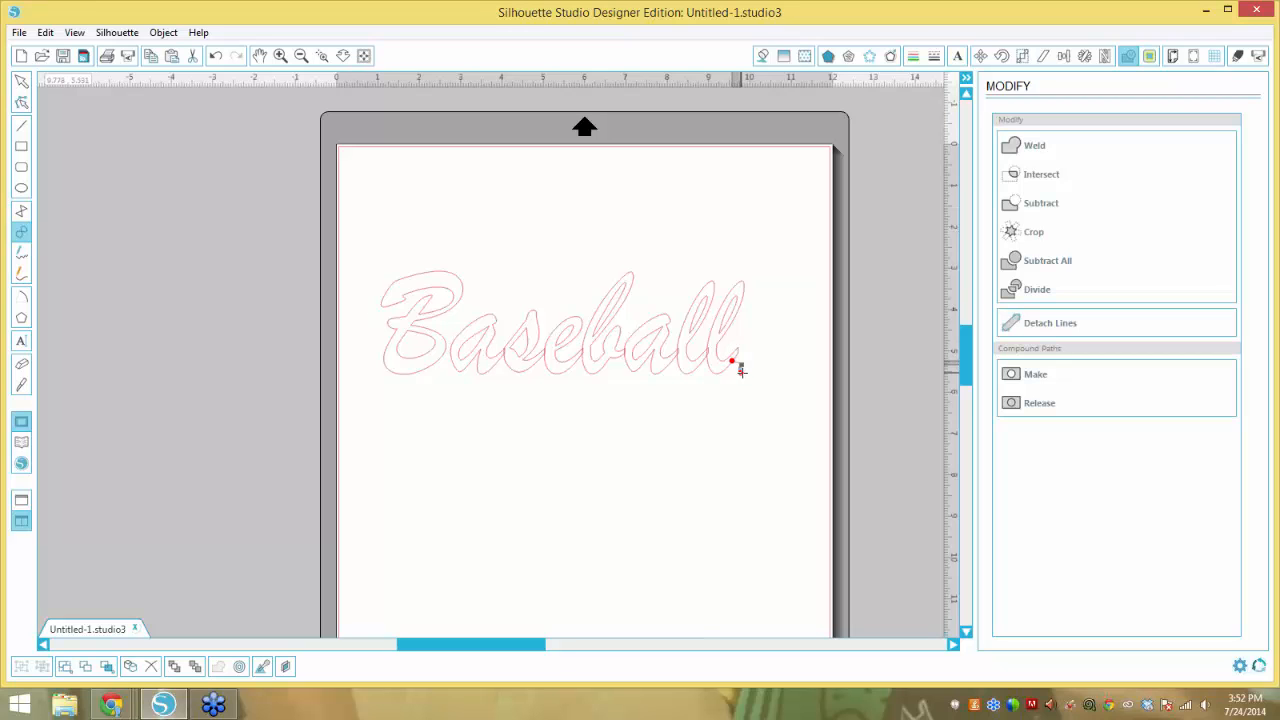
{"action": "left_click_drag", "start_coordinate": [742, 372], "coordinate": [644, 380]}
{"action": "left_click", "coordinate": [380, 381]}
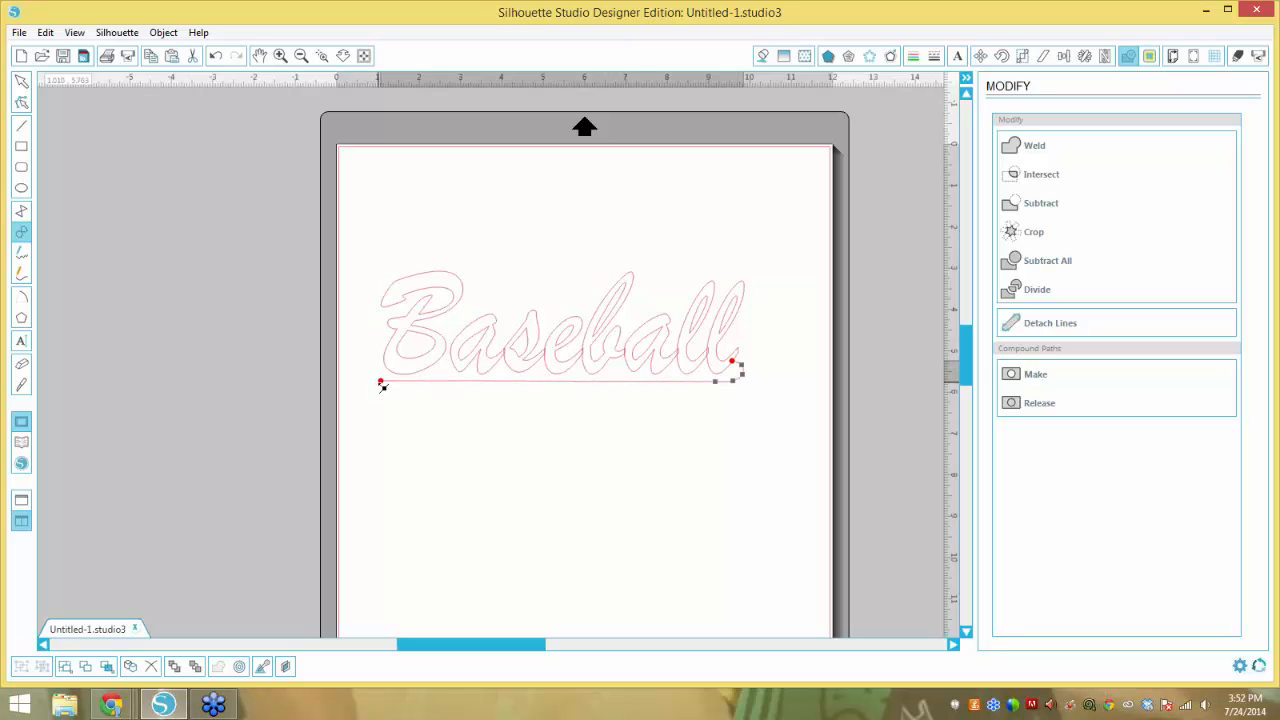
{"action": "left_click", "coordinate": [374, 391]}
{"action": "left_click", "coordinate": [377, 402]}
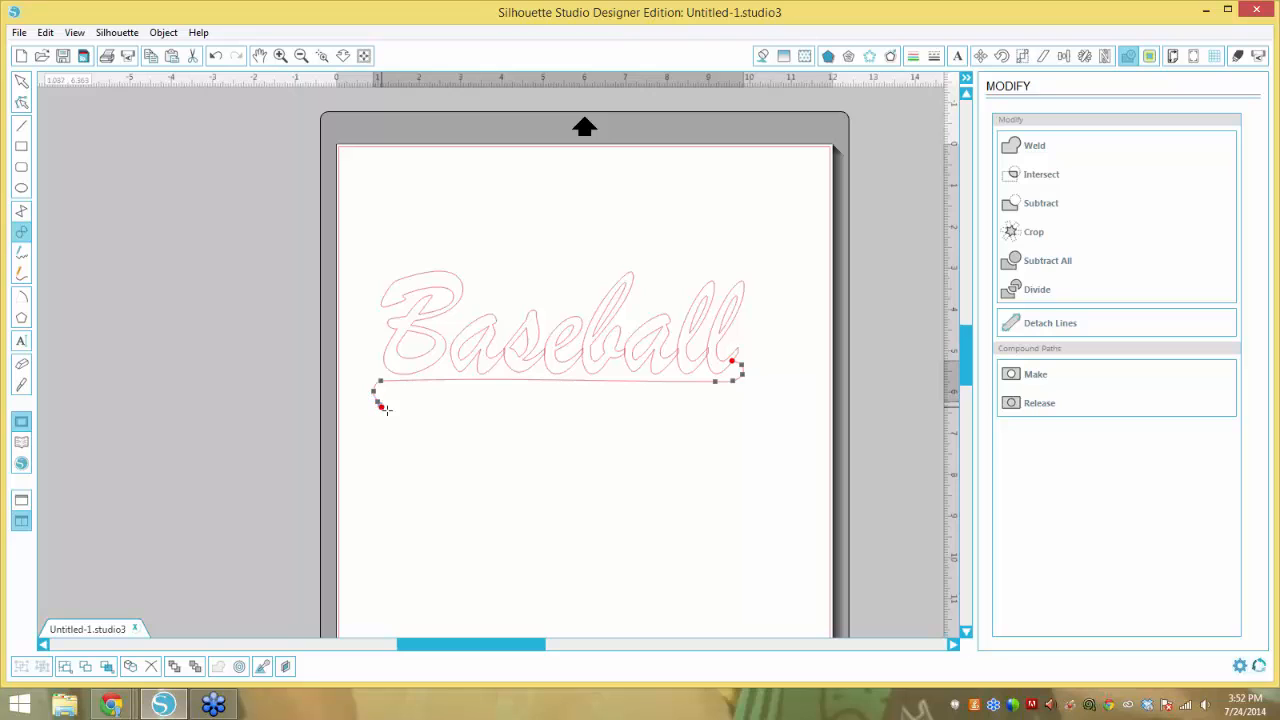
{"action": "left_click", "coordinate": [392, 421]}
{"action": "left_click", "coordinate": [398, 449]}
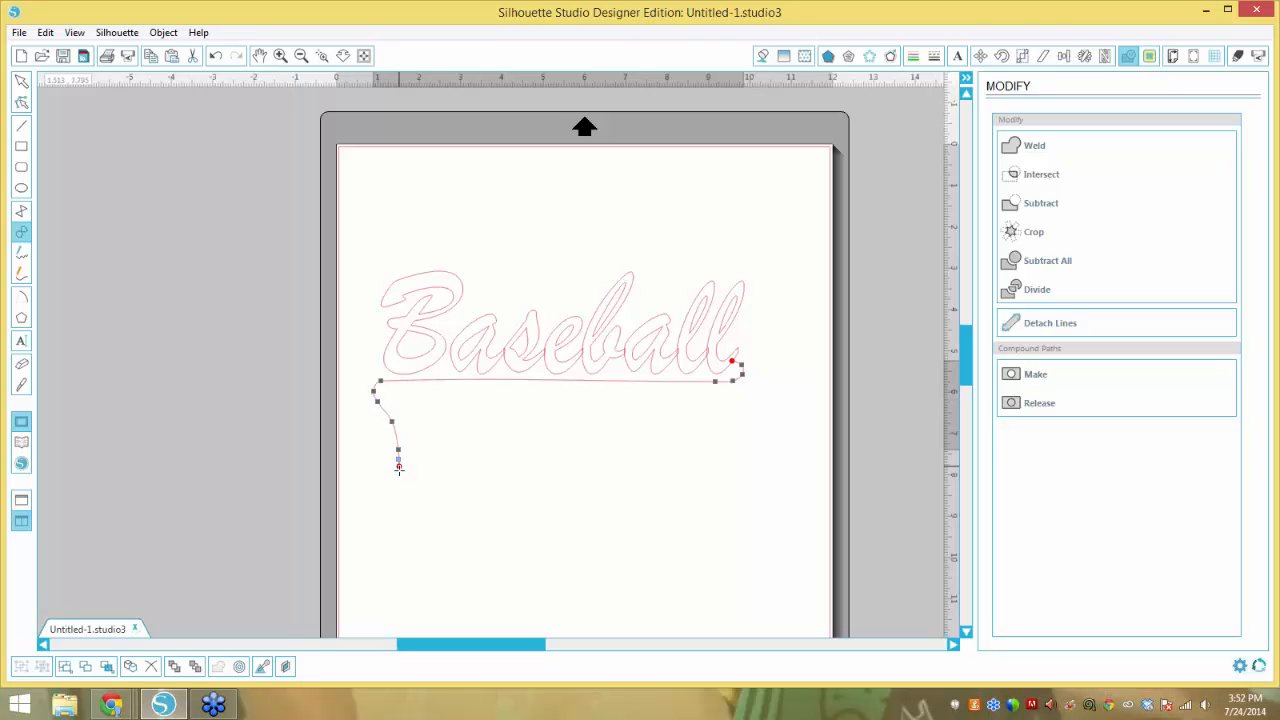
{"action": "left_click", "coordinate": [399, 476]}
{"action": "left_click", "coordinate": [410, 484]}
{"action": "left_click", "coordinate": [430, 481]}
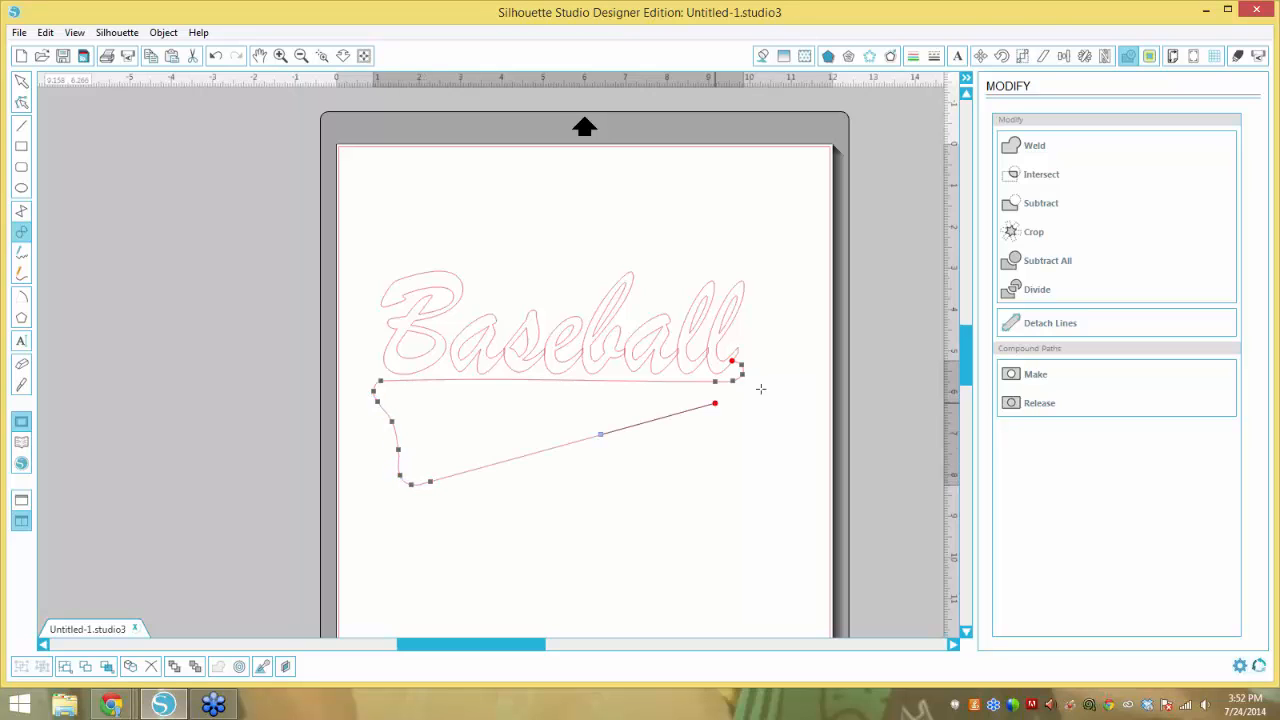
{"action": "left_click", "coordinate": [749, 398]}
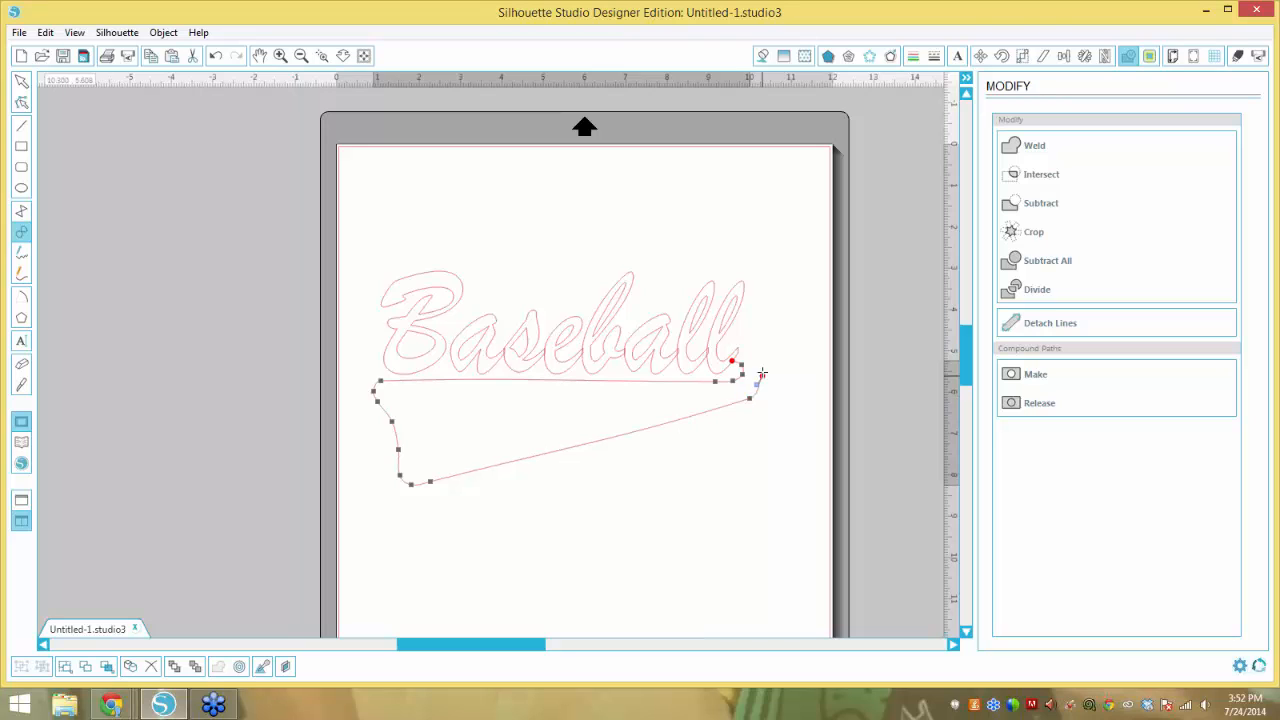
{"action": "left_click", "coordinate": [762, 366]}
{"action": "left_click", "coordinate": [752, 350]}
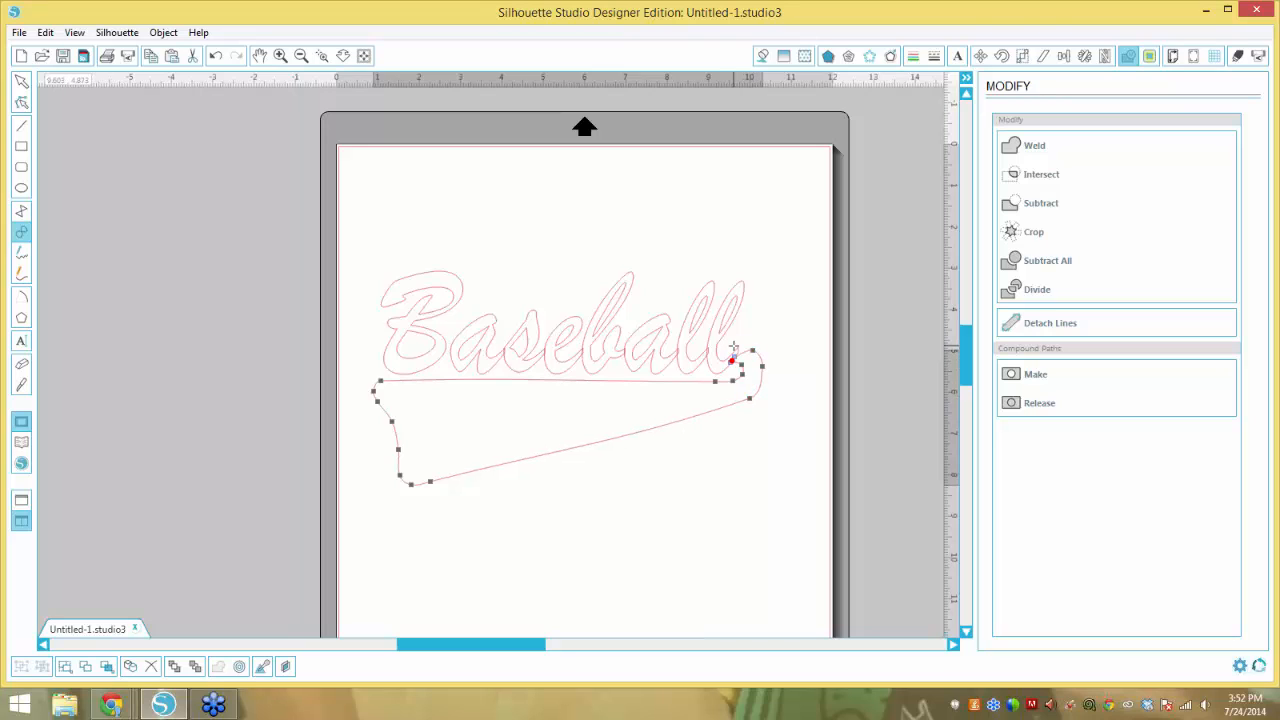
{"action": "left_click", "coordinate": [733, 347]}
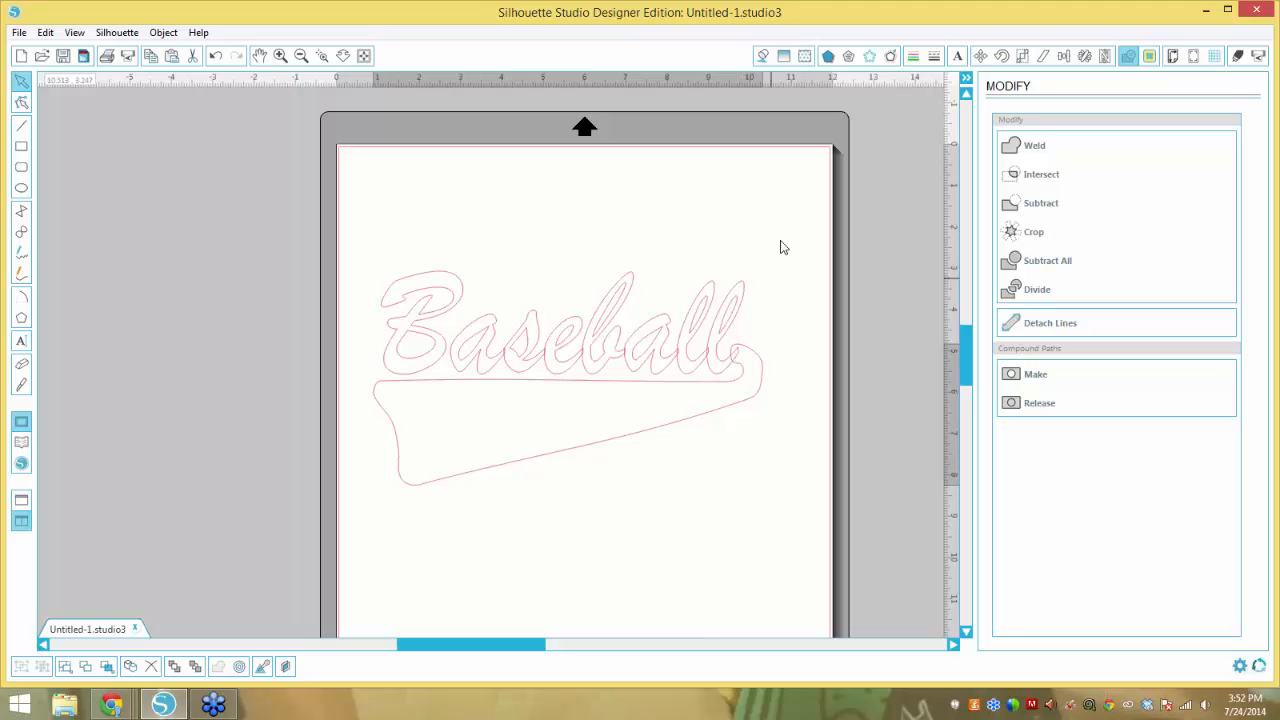
Weld the Baseball text and the curved tail into one outline, and deselect it.
{"action": "left_click_drag", "start_coordinate": [805, 218], "coordinate": [331, 543]}
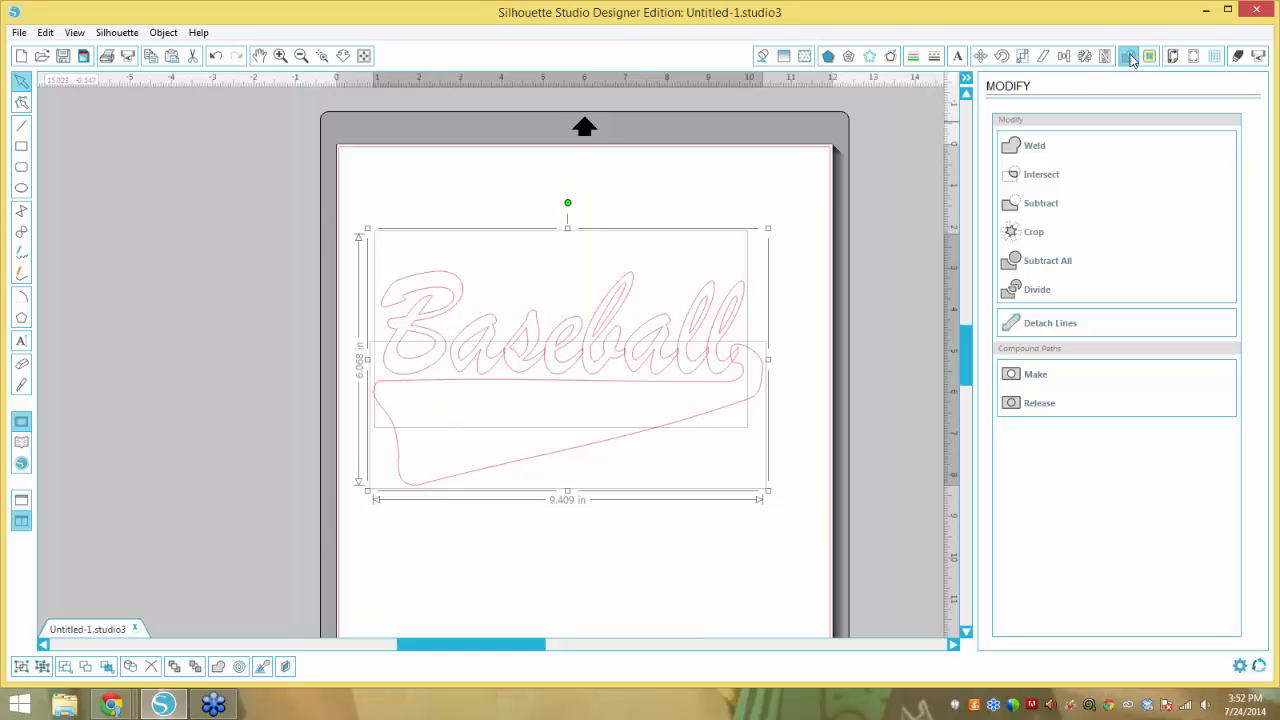
{"action": "left_click", "coordinate": [1036, 147]}
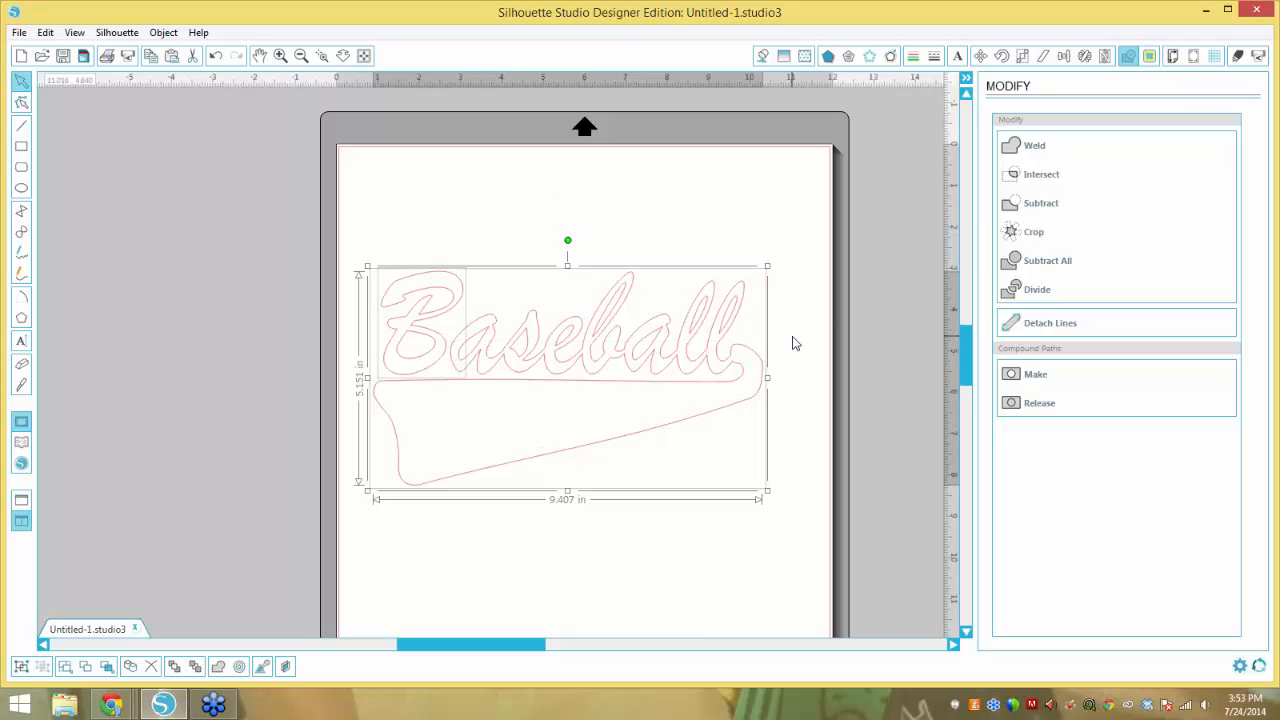
{"action": "left_click", "coordinate": [757, 364]}
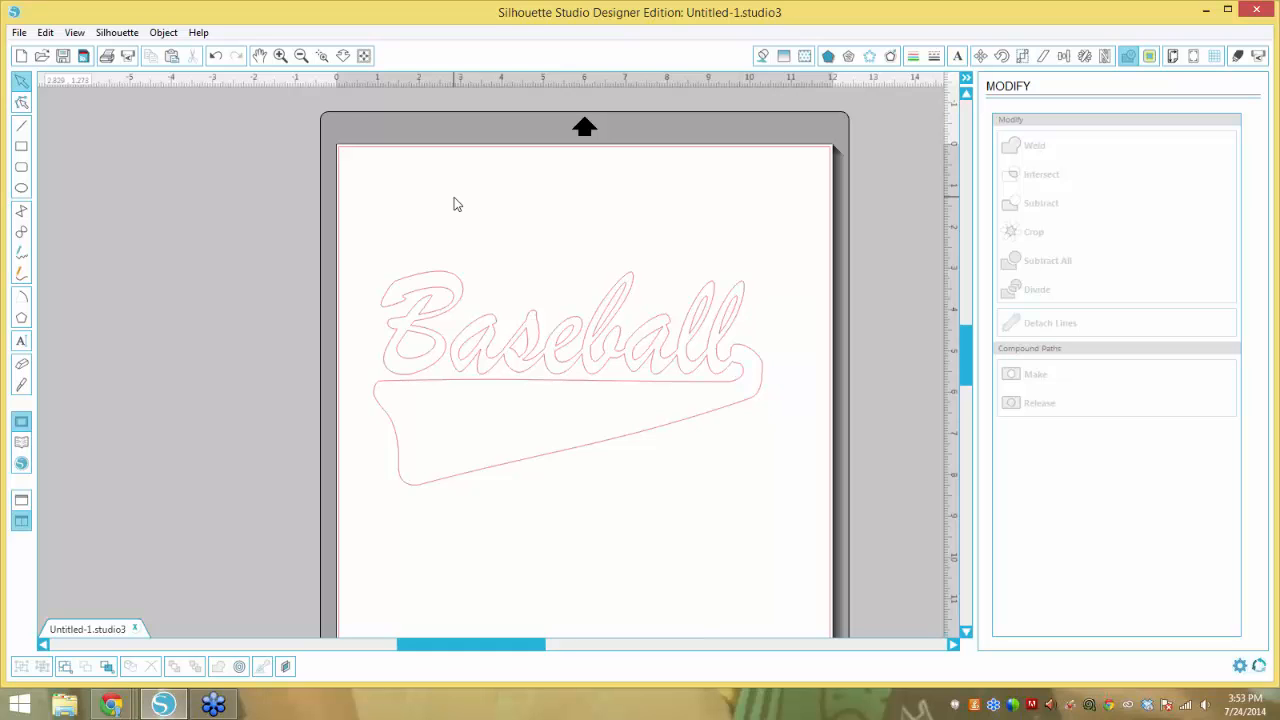
Focus on the joint between the tail and the final l, and convert the welded Baseball design to a path.
{"action": "left_click", "coordinate": [281, 57]}
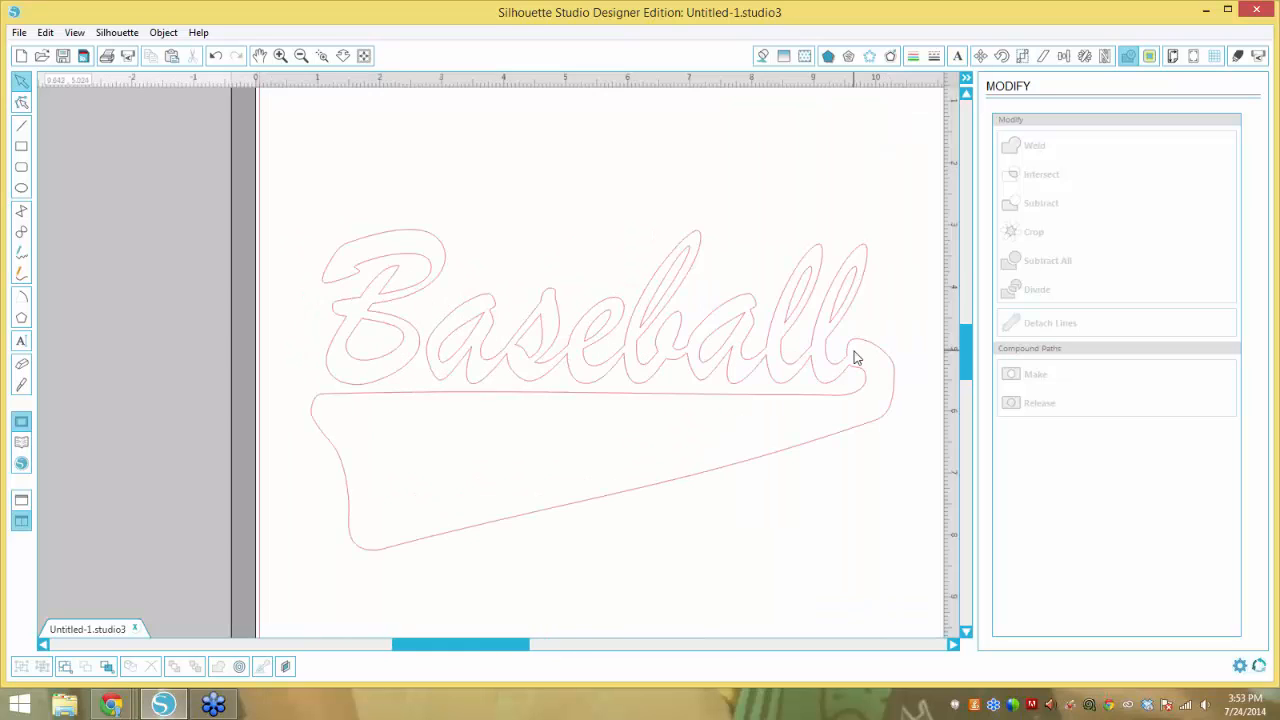
{"action": "left_click", "coordinate": [322, 55]}
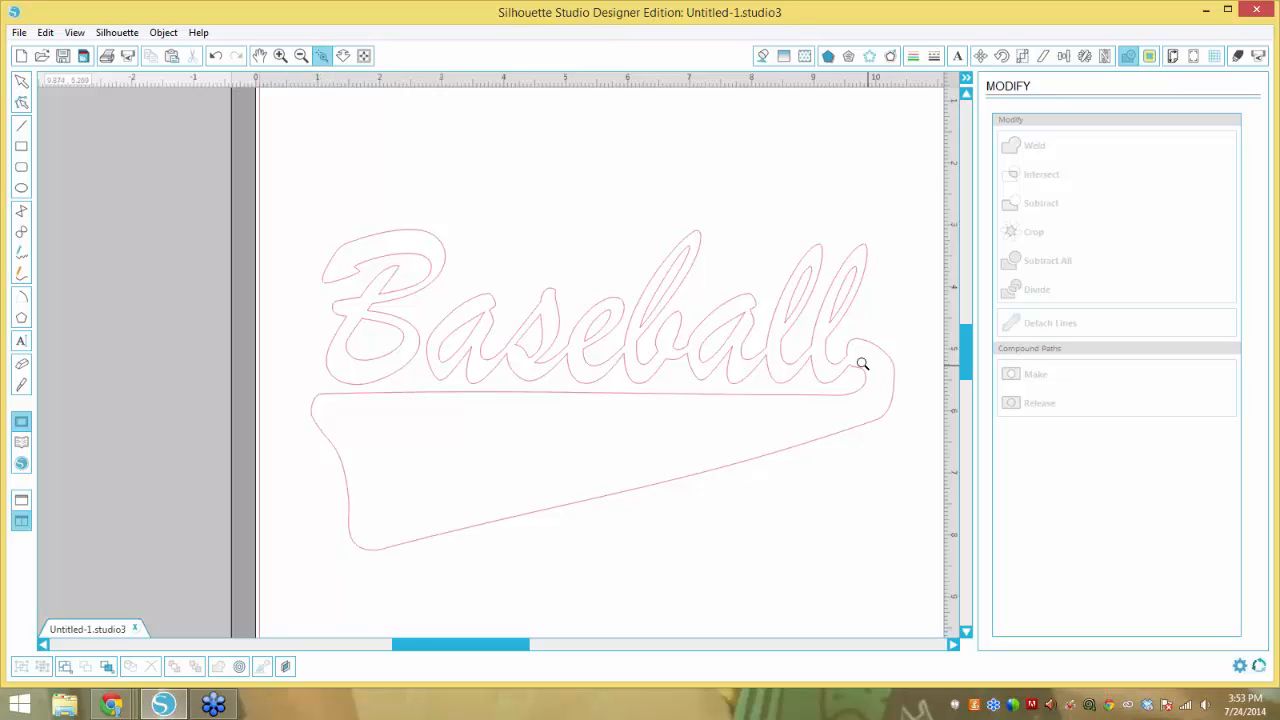
{"action": "left_click", "coordinate": [869, 366]}
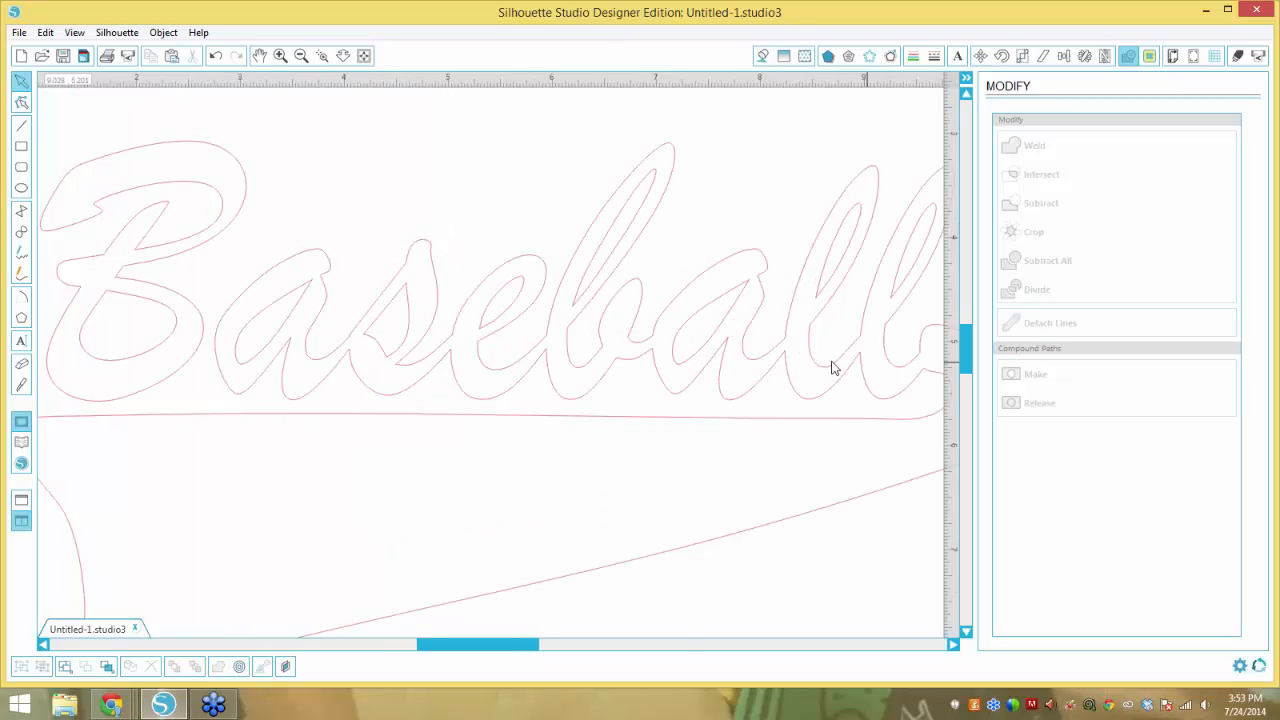
{"action": "left_click", "coordinate": [443, 323]}
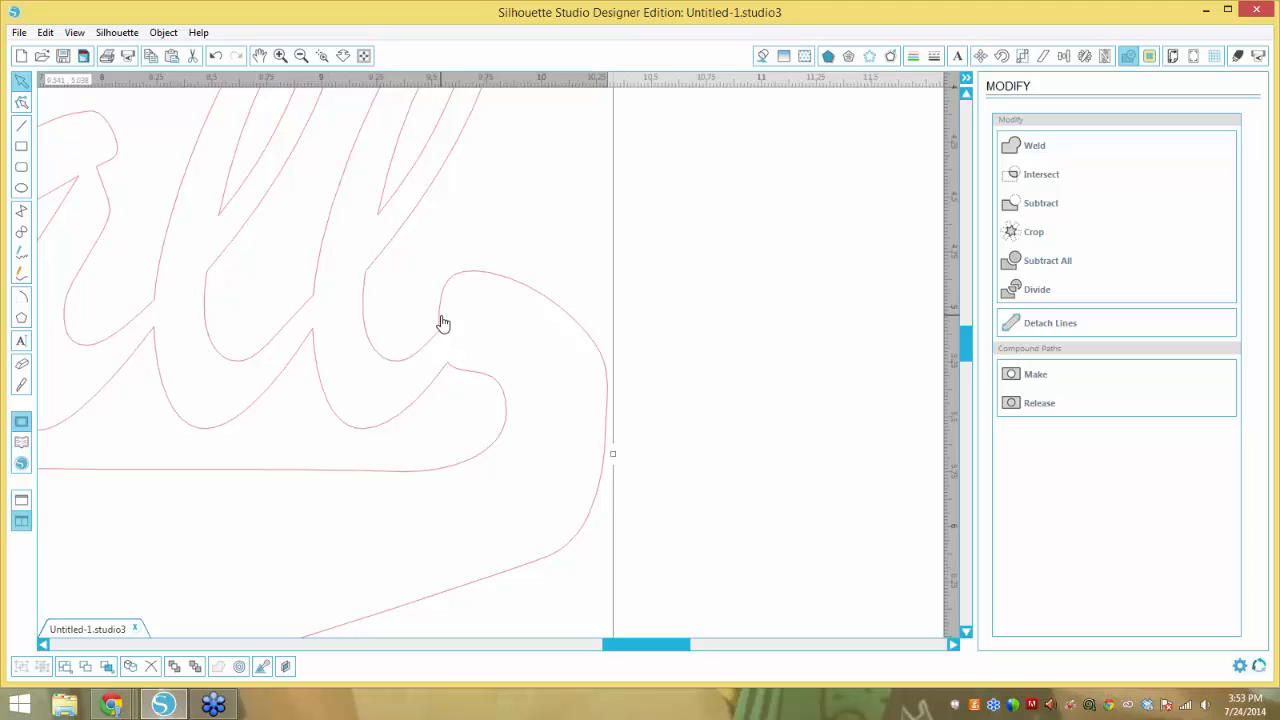
{"action": "left_click", "coordinate": [160, 33]}
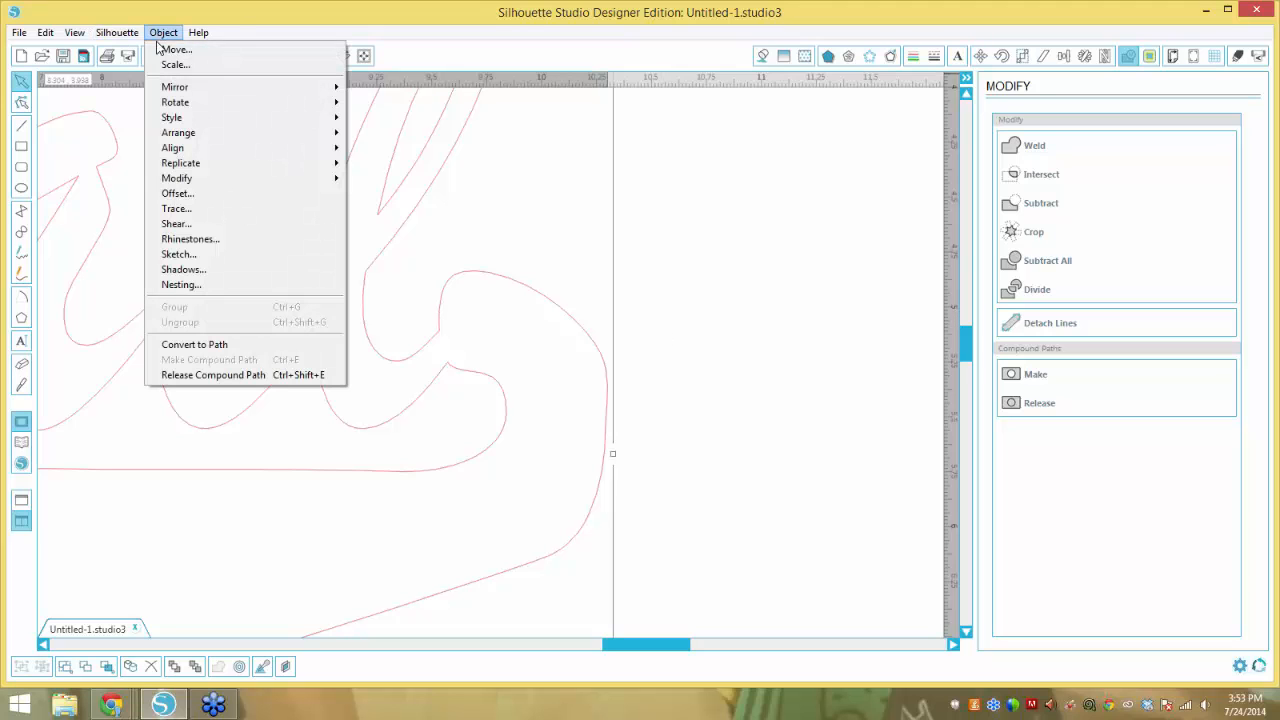
{"action": "left_click", "coordinate": [249, 344]}
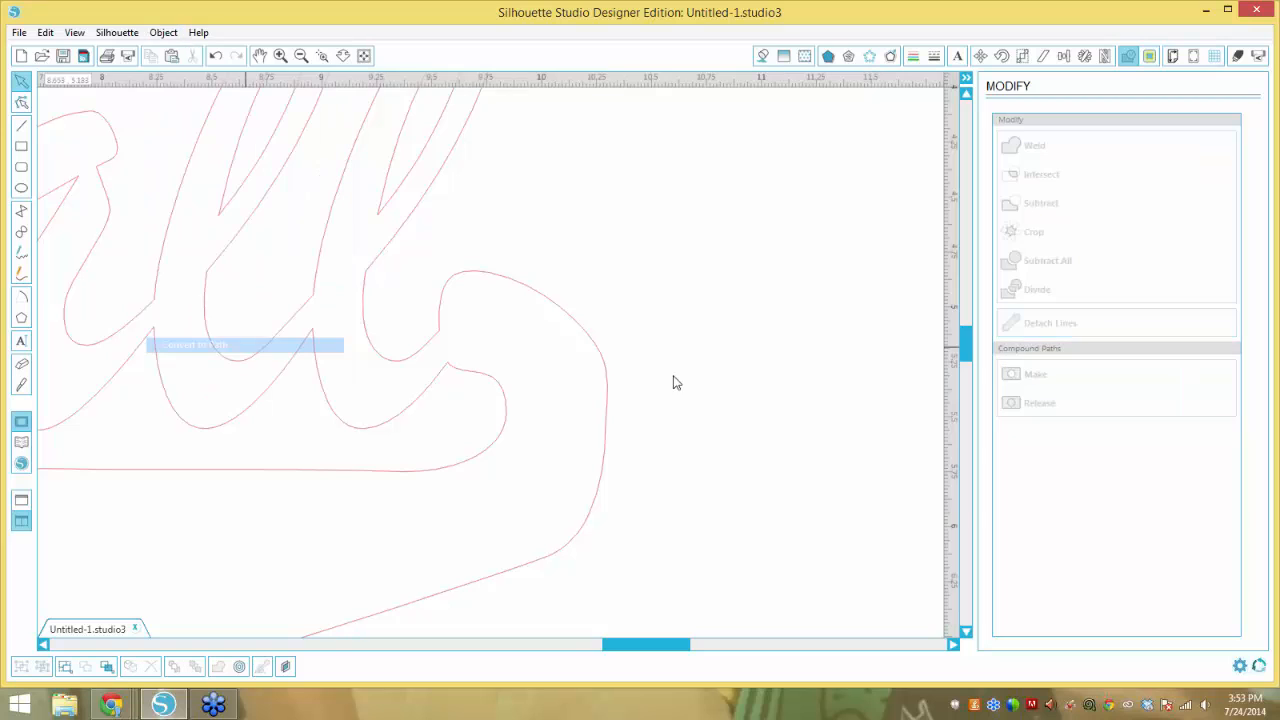
Open the welded Baseball outline for point editing, and delete the two points forming the bump on the tail's upper edge beside the final l.
{"action": "double_click", "coordinate": [608, 397]}
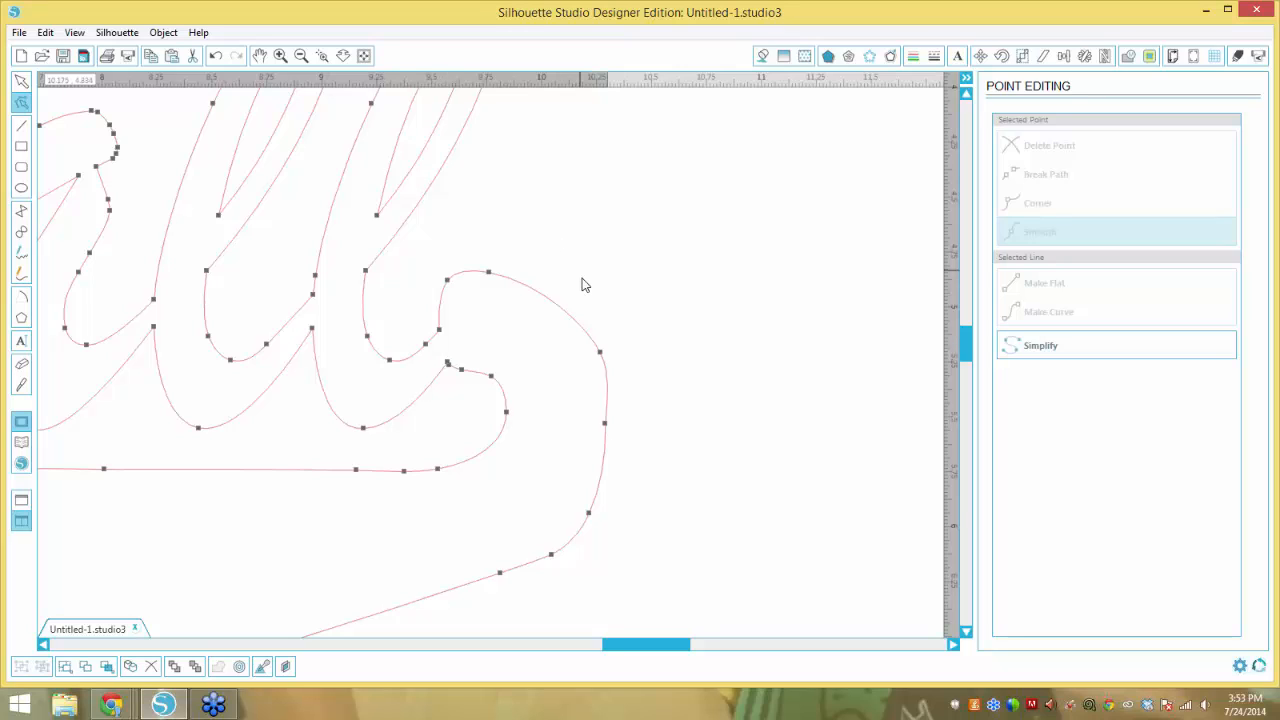
{"action": "left_click", "coordinate": [580, 331]}
{"action": "double_click", "coordinate": [579, 326]}
{"action": "left_click", "coordinate": [606, 291]}
{"action": "left_click", "coordinate": [585, 335]}
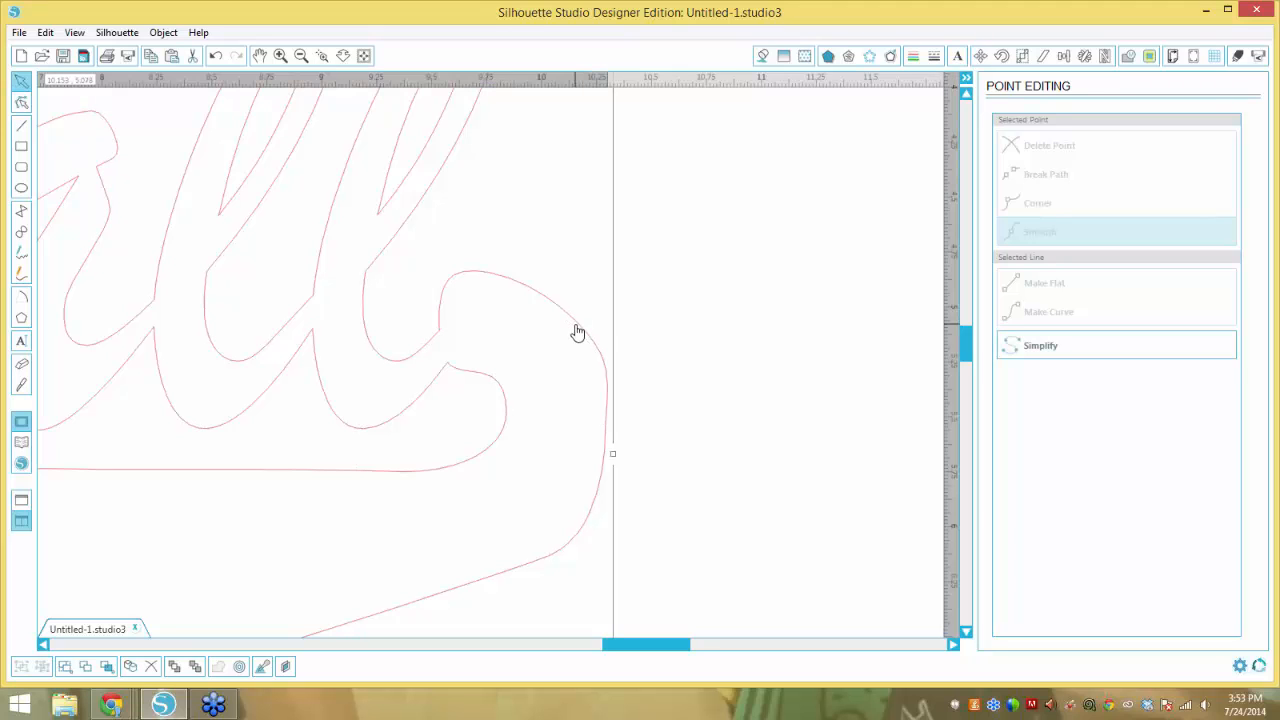
{"action": "double_click", "coordinate": [577, 330]}
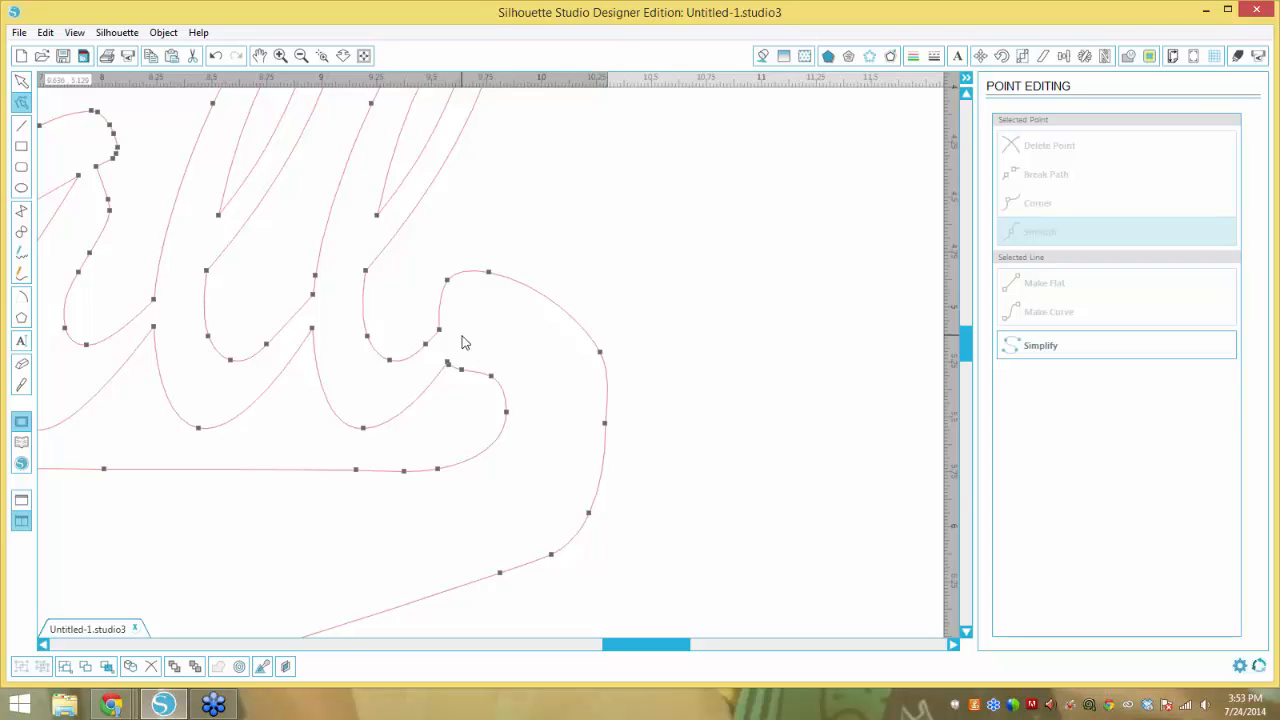
{"action": "right_click", "coordinate": [488, 273]}
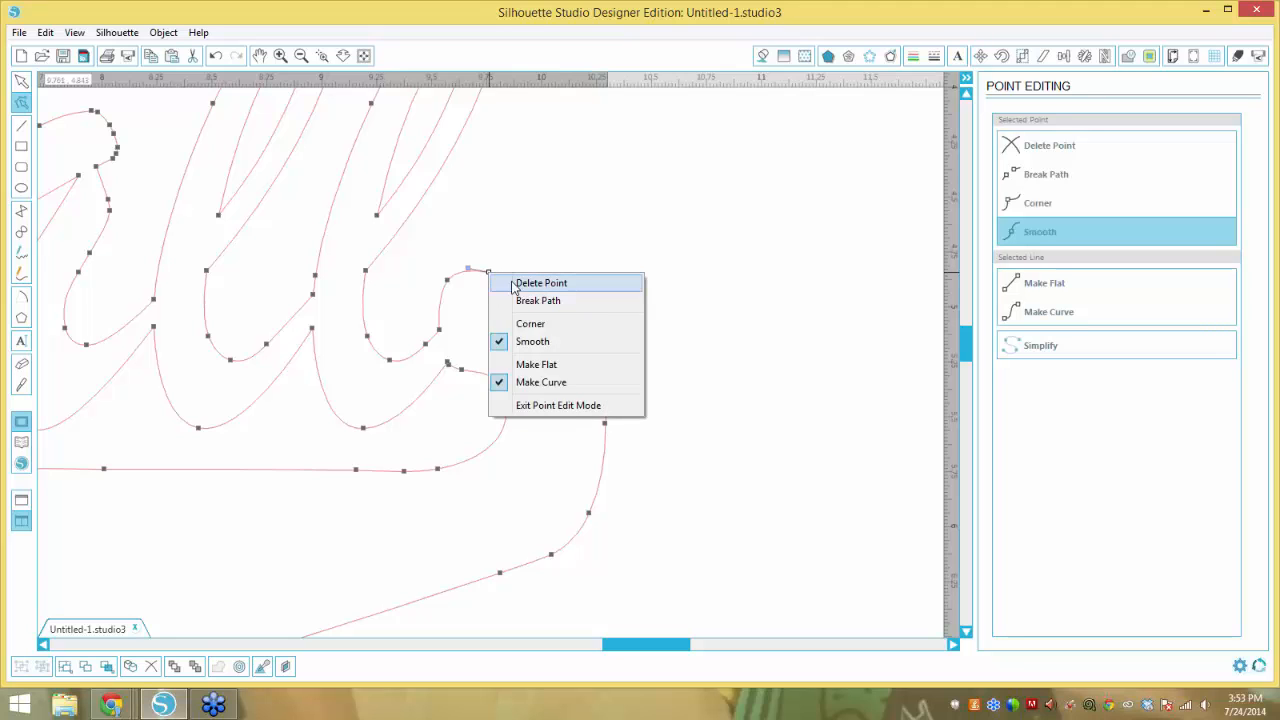
{"action": "left_click", "coordinate": [530, 283]}
{"action": "right_click", "coordinate": [452, 285]}
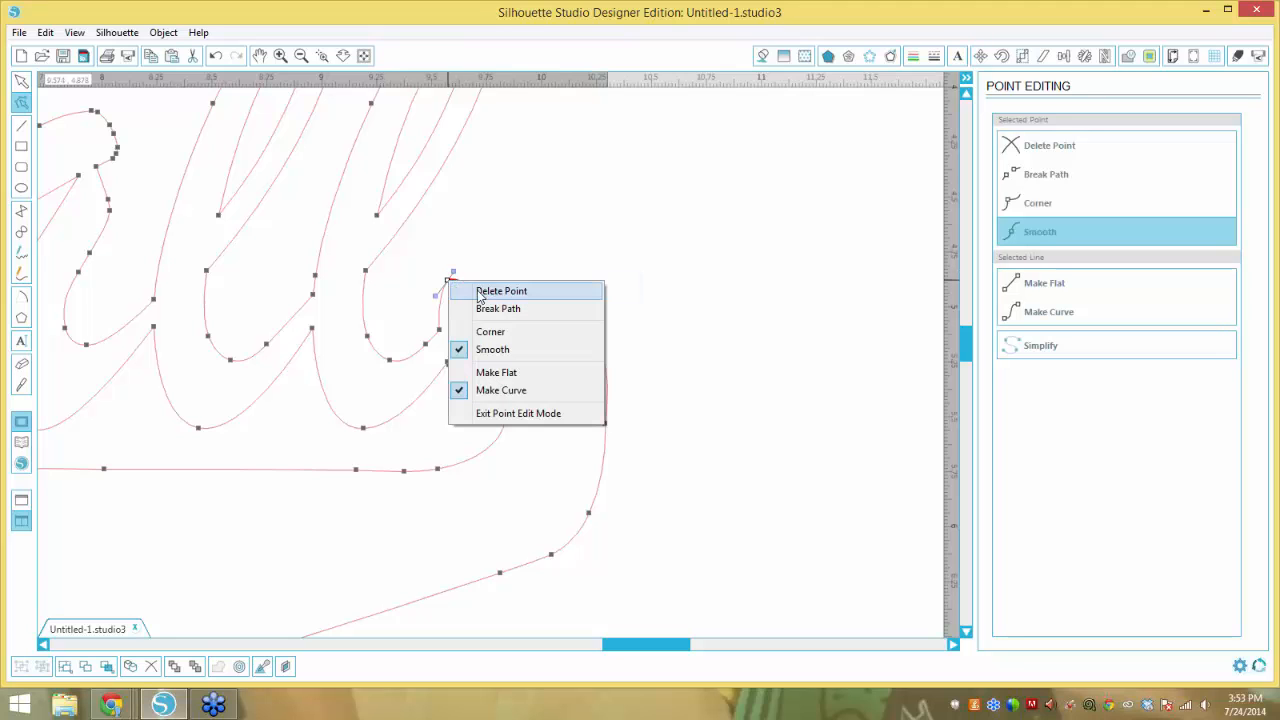
{"action": "left_click", "coordinate": [478, 291]}
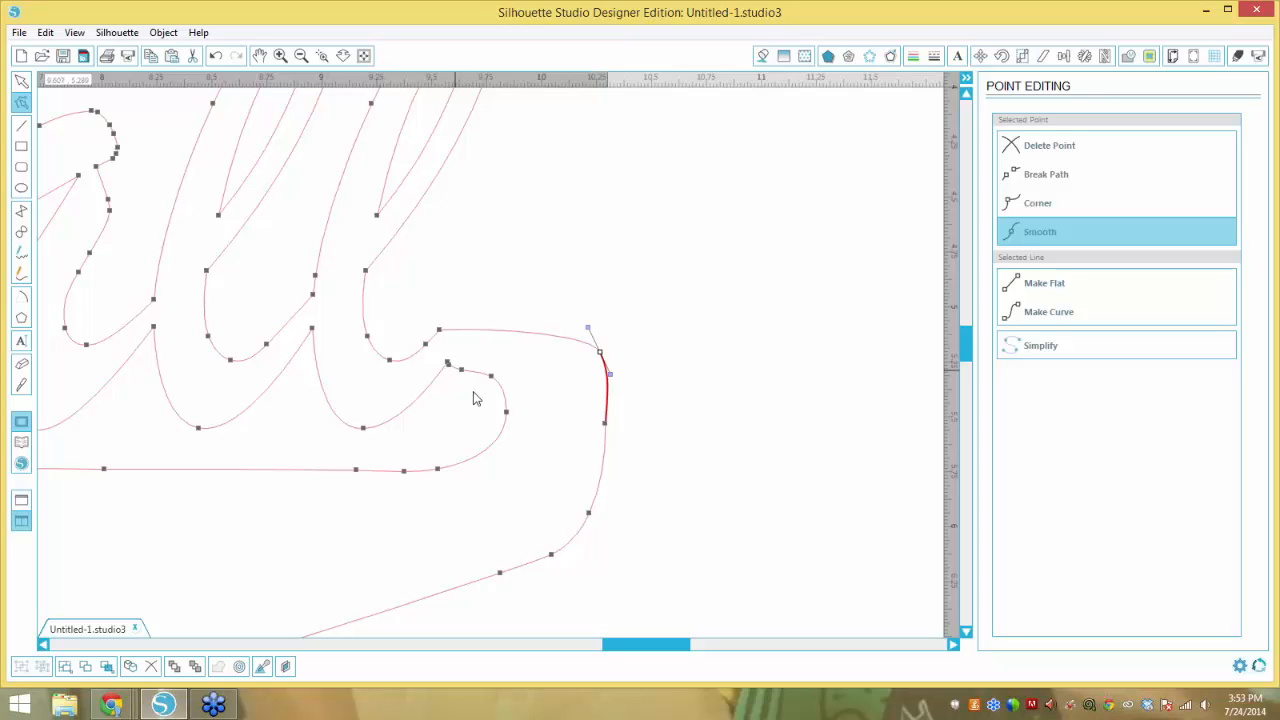
Delete the cluster of points forming the notch where the tail's lower edge meets the final l.
{"action": "left_click", "coordinate": [475, 398]}
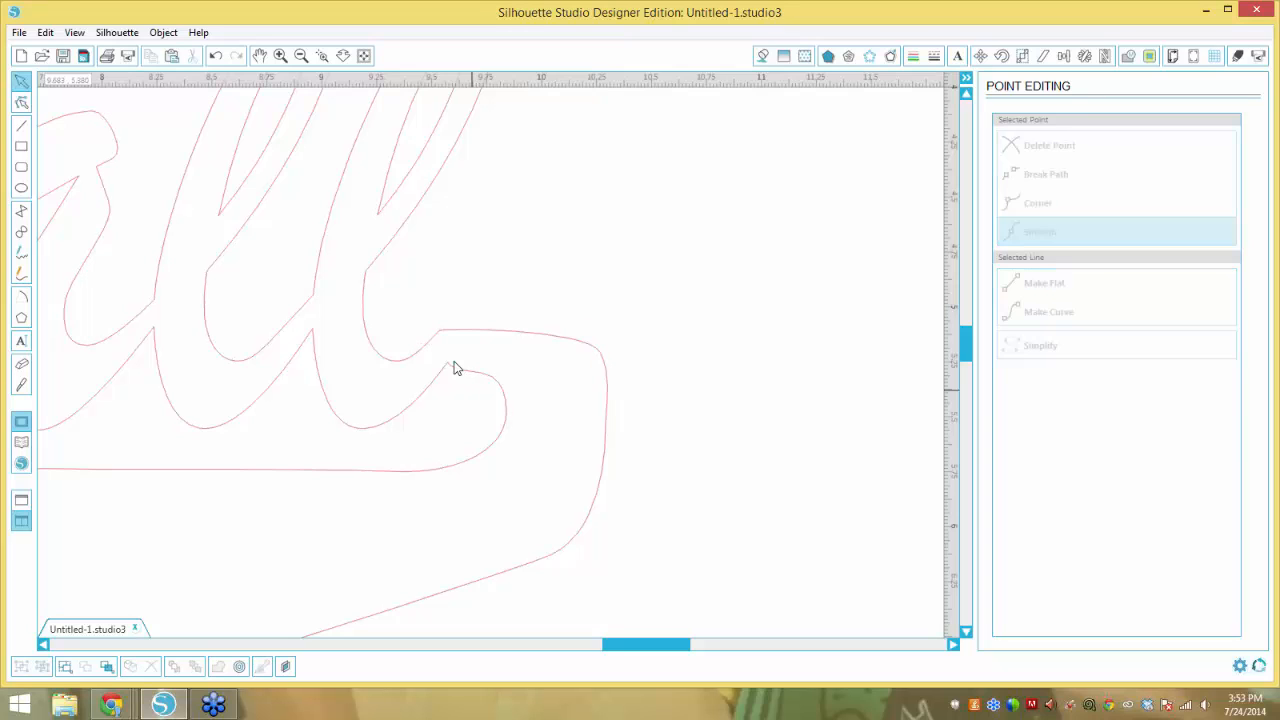
{"action": "left_click_drag", "start_coordinate": [474, 389], "coordinate": [432, 347]}
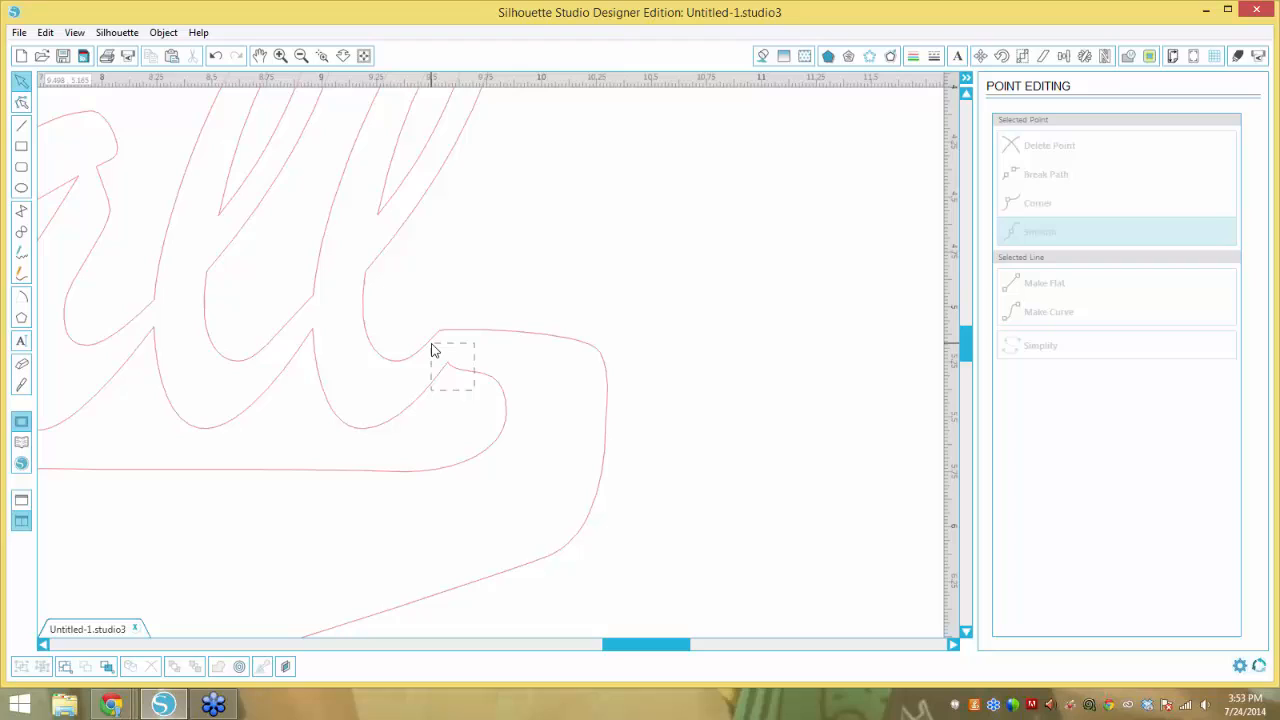
{"action": "double_click", "coordinate": [487, 379]}
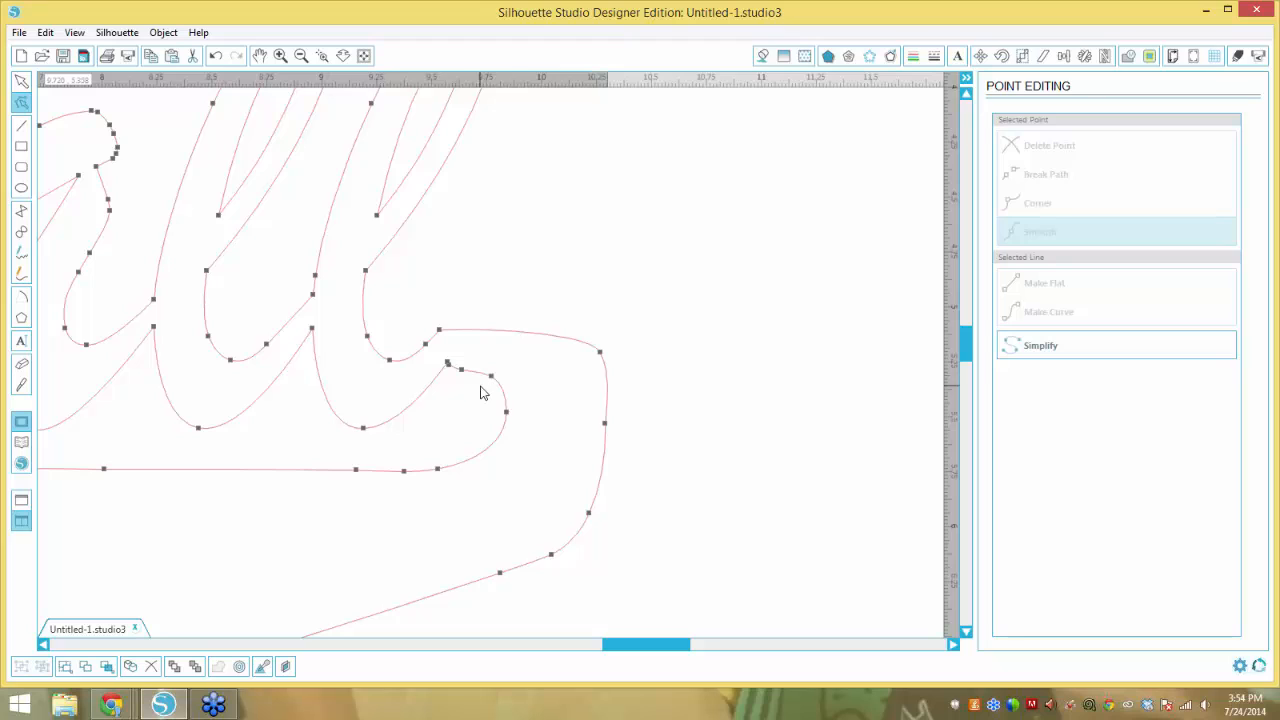
{"action": "left_click", "coordinate": [455, 367]}
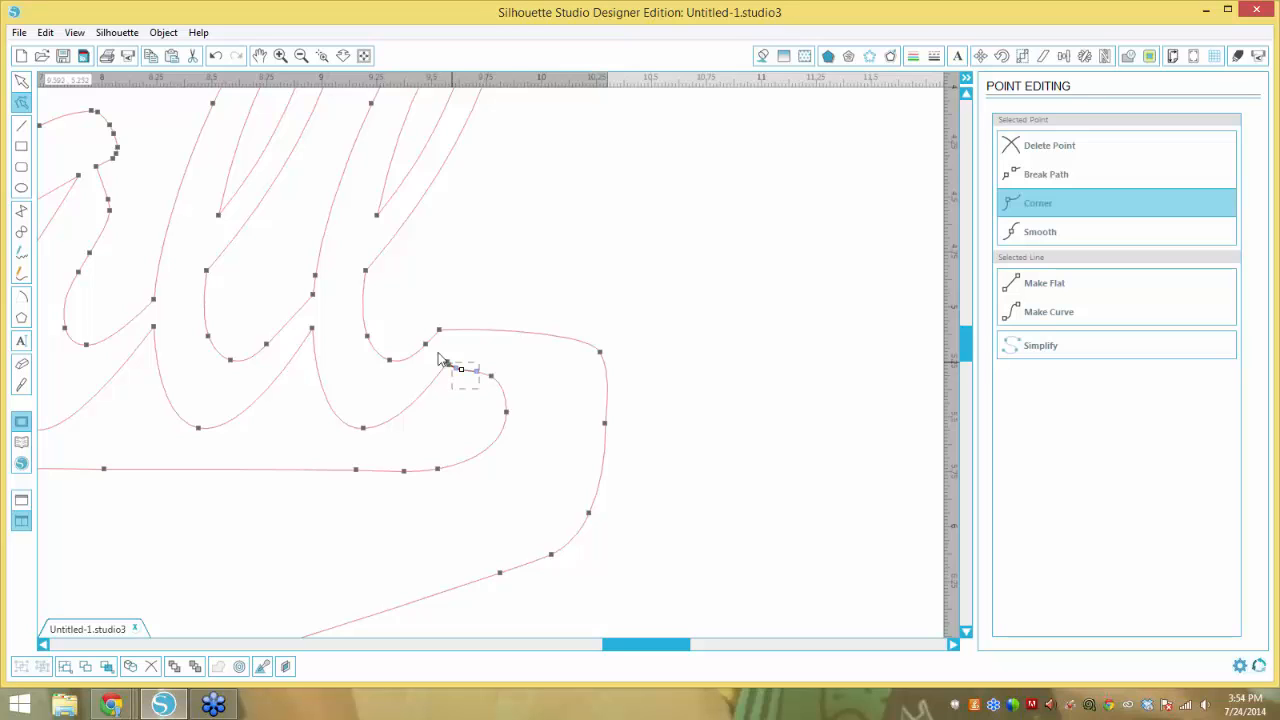
{"action": "left_click", "coordinate": [440, 360]}
{"action": "right_click", "coordinate": [447, 364]}
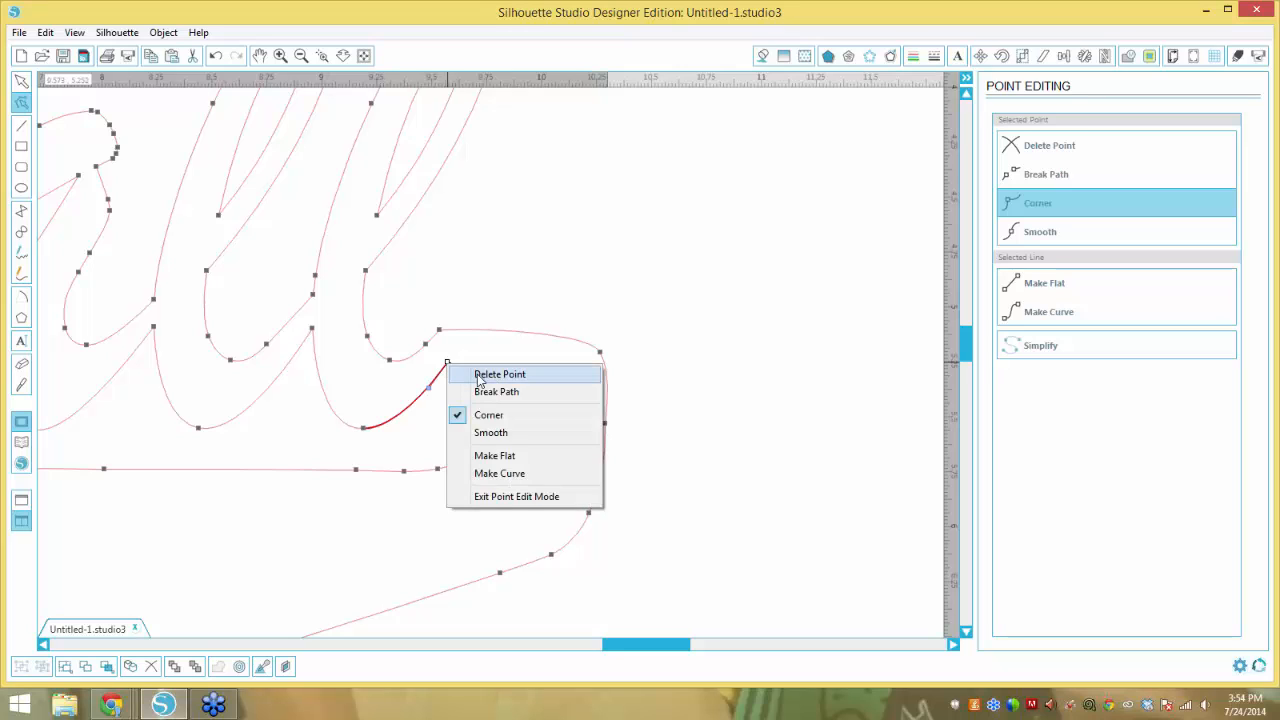
{"action": "left_click", "coordinate": [478, 378]}
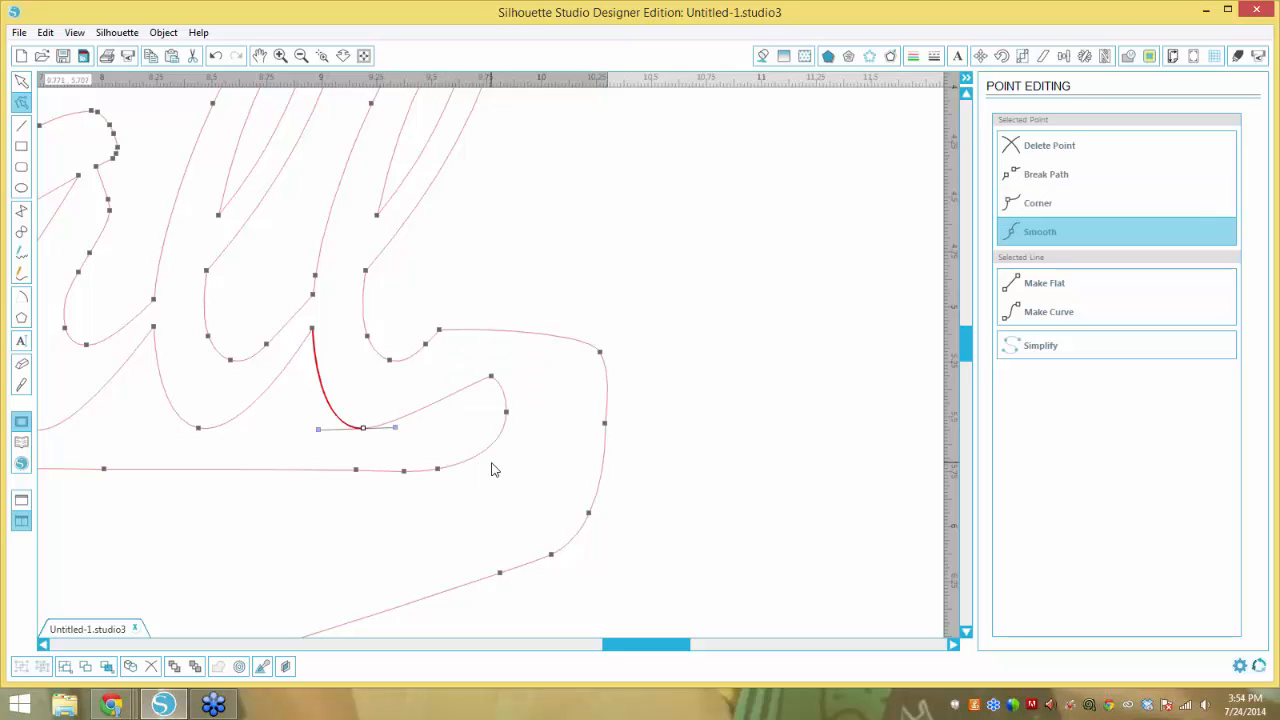
Delete the top point of the tail's inner bend, and extend the neighbouring point's curve handle upward to round the bend.
{"action": "left_click", "coordinate": [492, 379]}
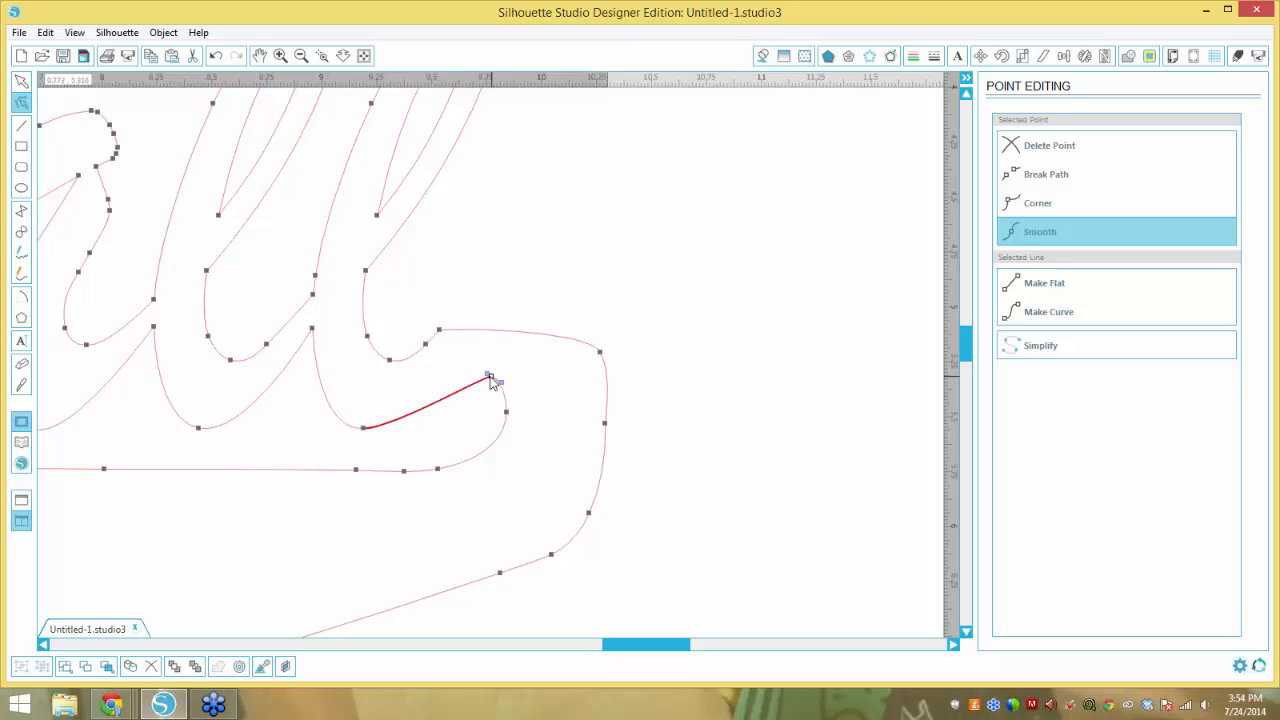
{"action": "right_click", "coordinate": [492, 379]}
{"action": "left_click", "coordinate": [521, 390]}
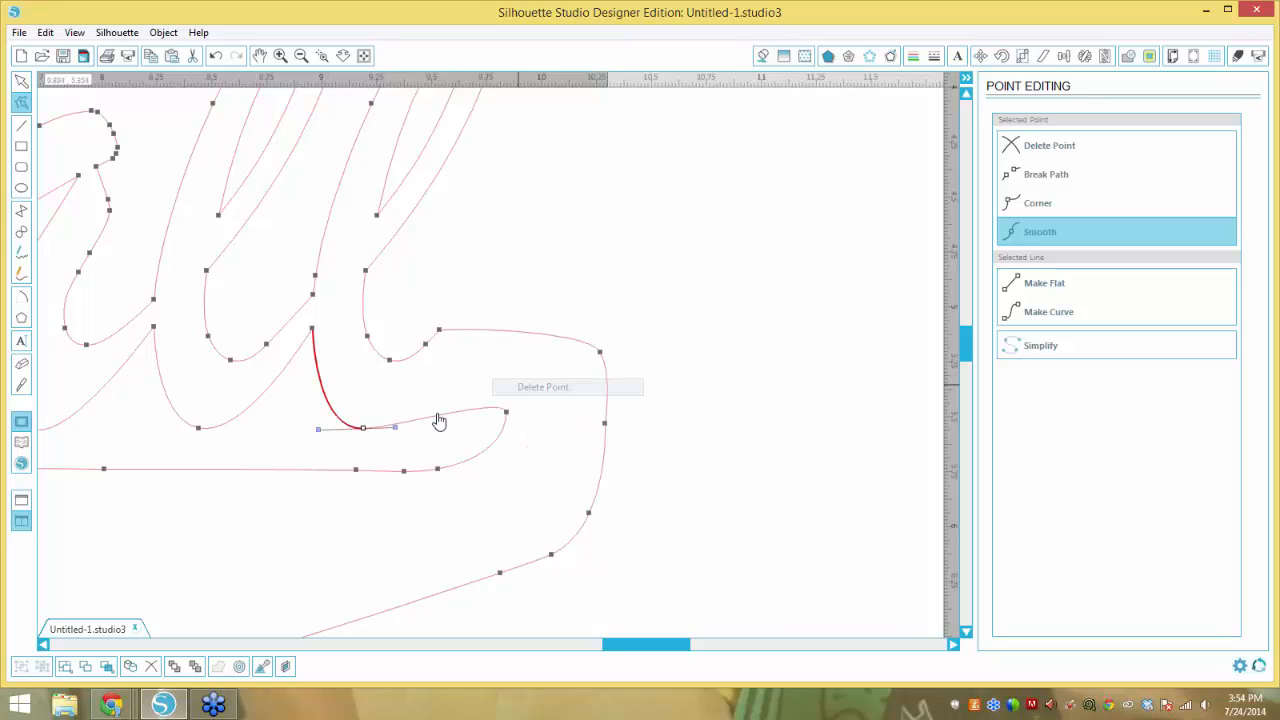
{"action": "left_click", "coordinate": [507, 411]}
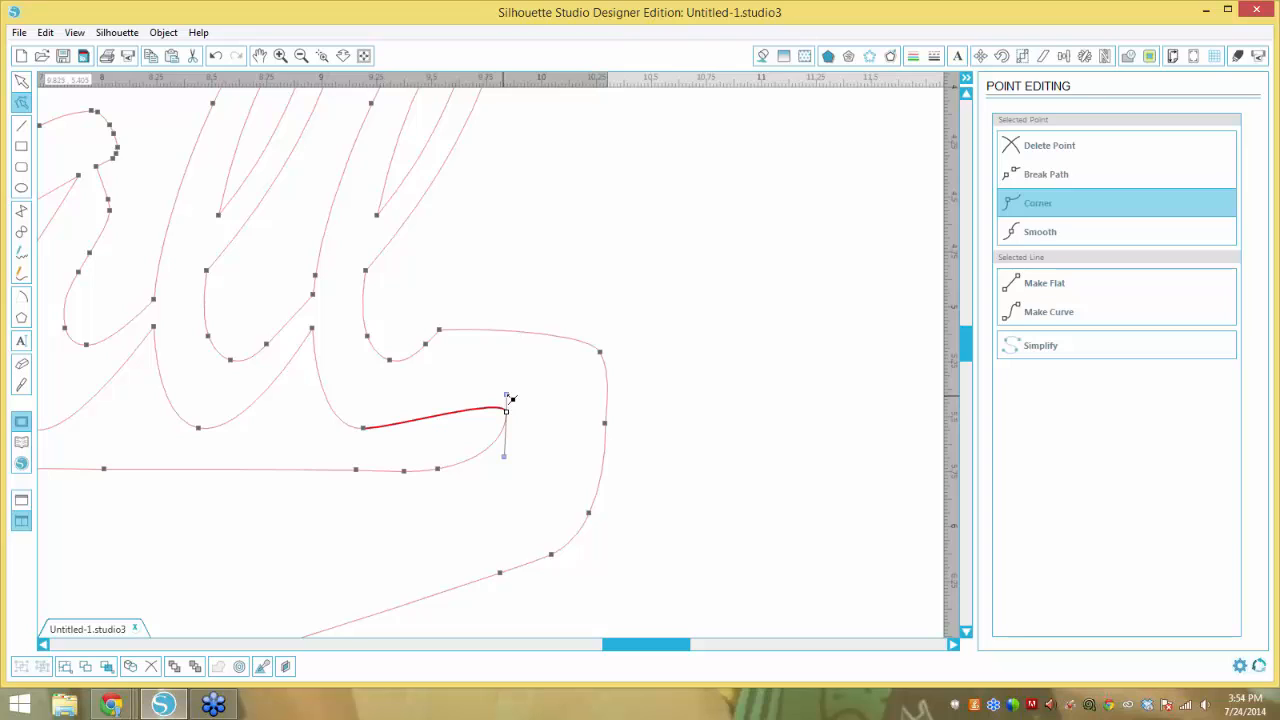
{"action": "left_click_drag", "start_coordinate": [502, 382], "coordinate": [504, 350]}
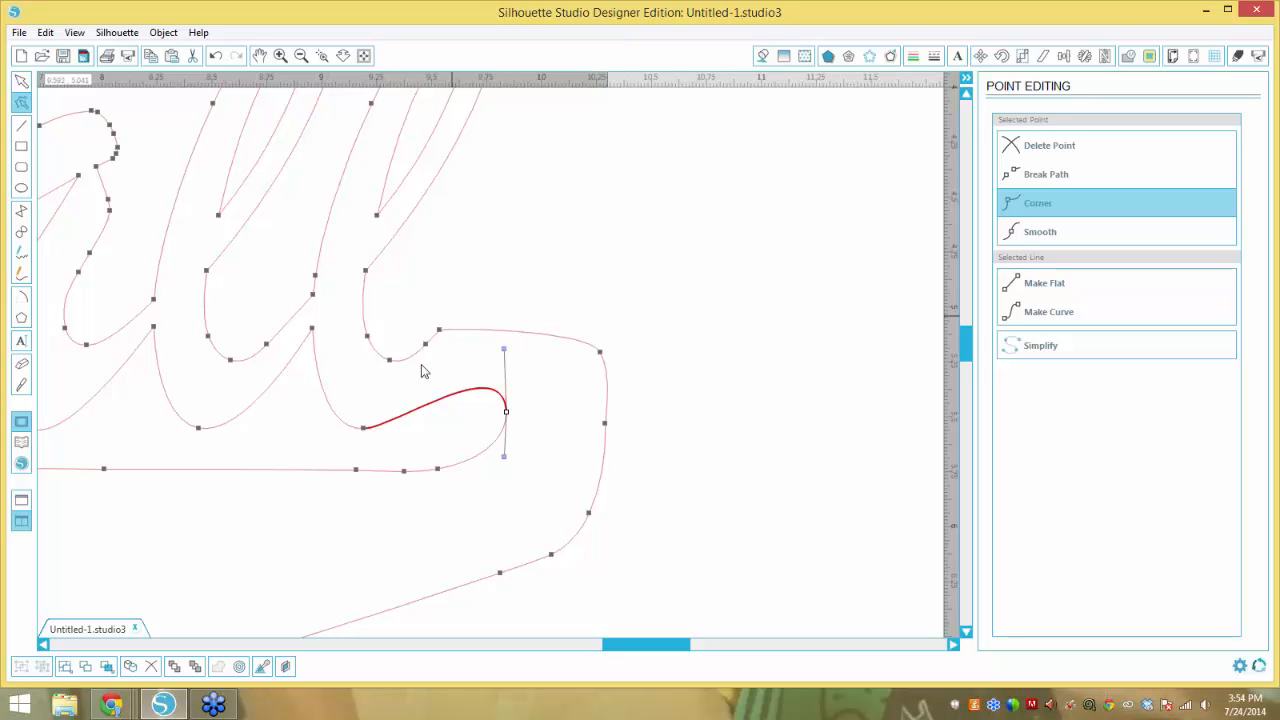
Delete the two points at the upper joint of the final l, and move the outer bend's top point slightly up and inward.
{"action": "right_click", "coordinate": [439, 330]}
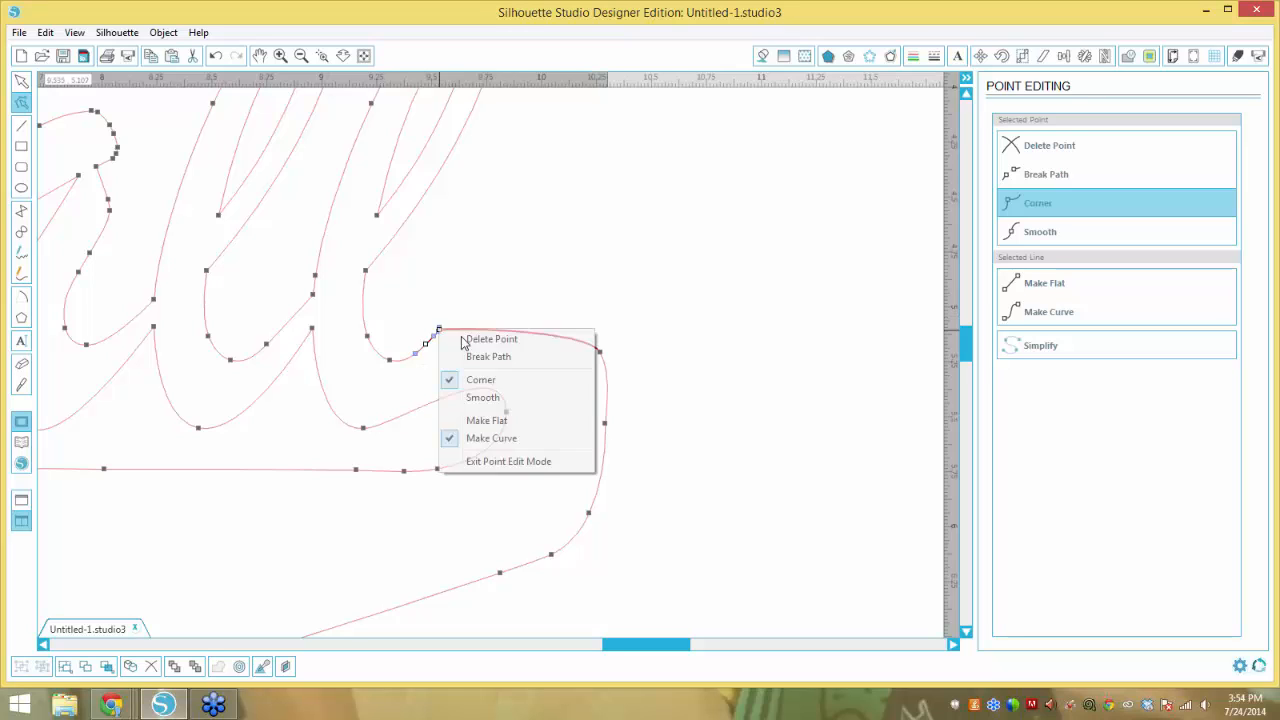
{"action": "left_click", "coordinate": [575, 339]}
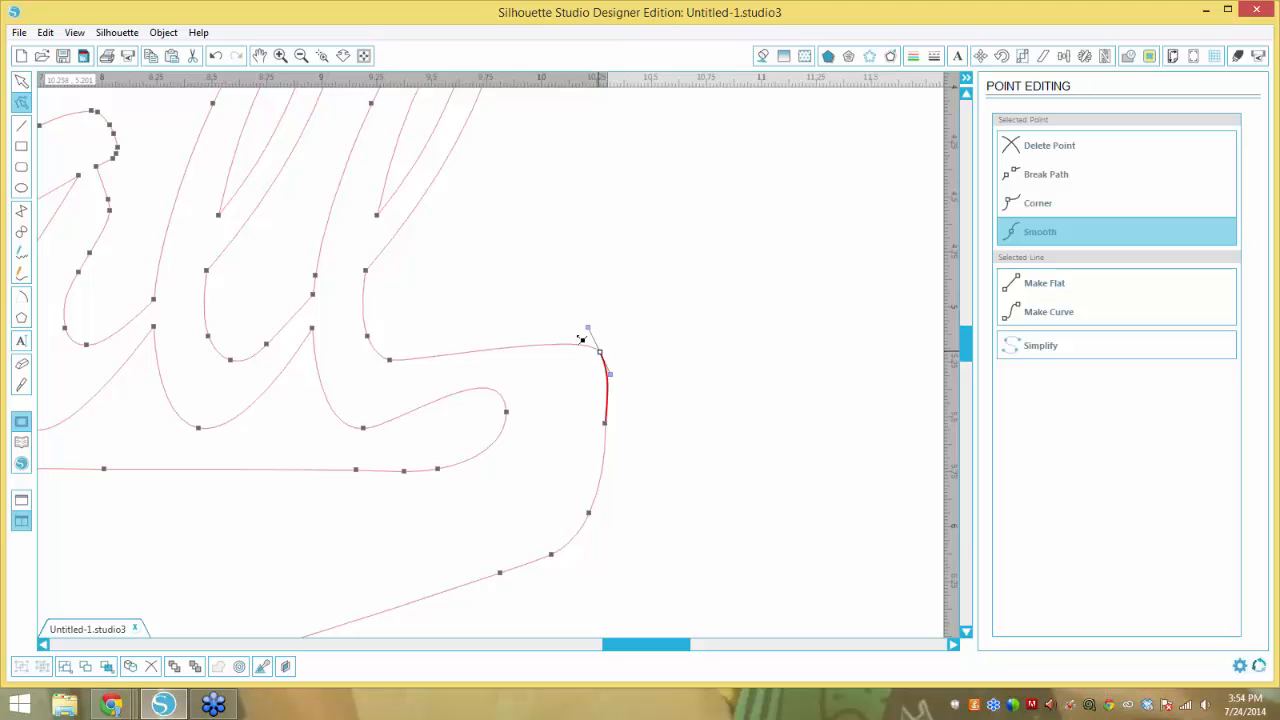
{"action": "left_click_drag", "start_coordinate": [581, 339], "coordinate": [565, 330]}
{"action": "left_click", "coordinate": [530, 305]}
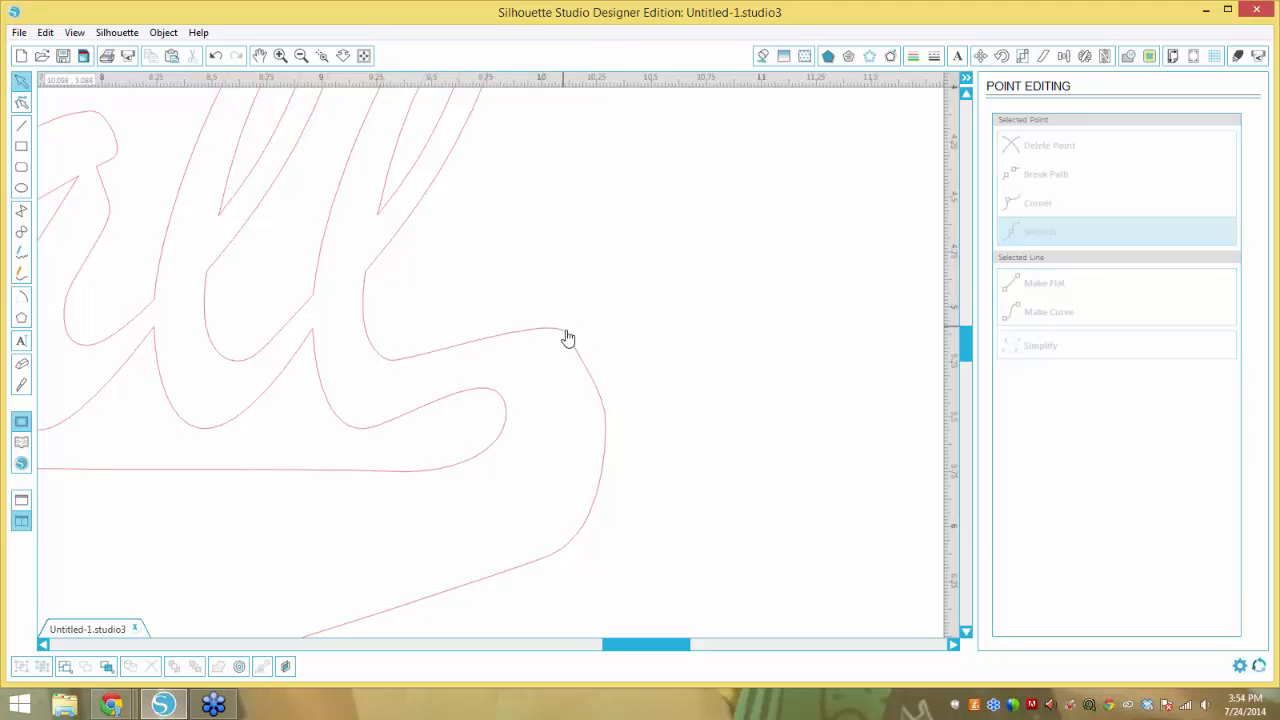
Smooth the tail's outer bend by stretching its top point's handle toward the final l and nudging the side point outward, and finish point editing.
{"action": "left_click", "coordinate": [565, 334]}
{"action": "double_click", "coordinate": [568, 340]}
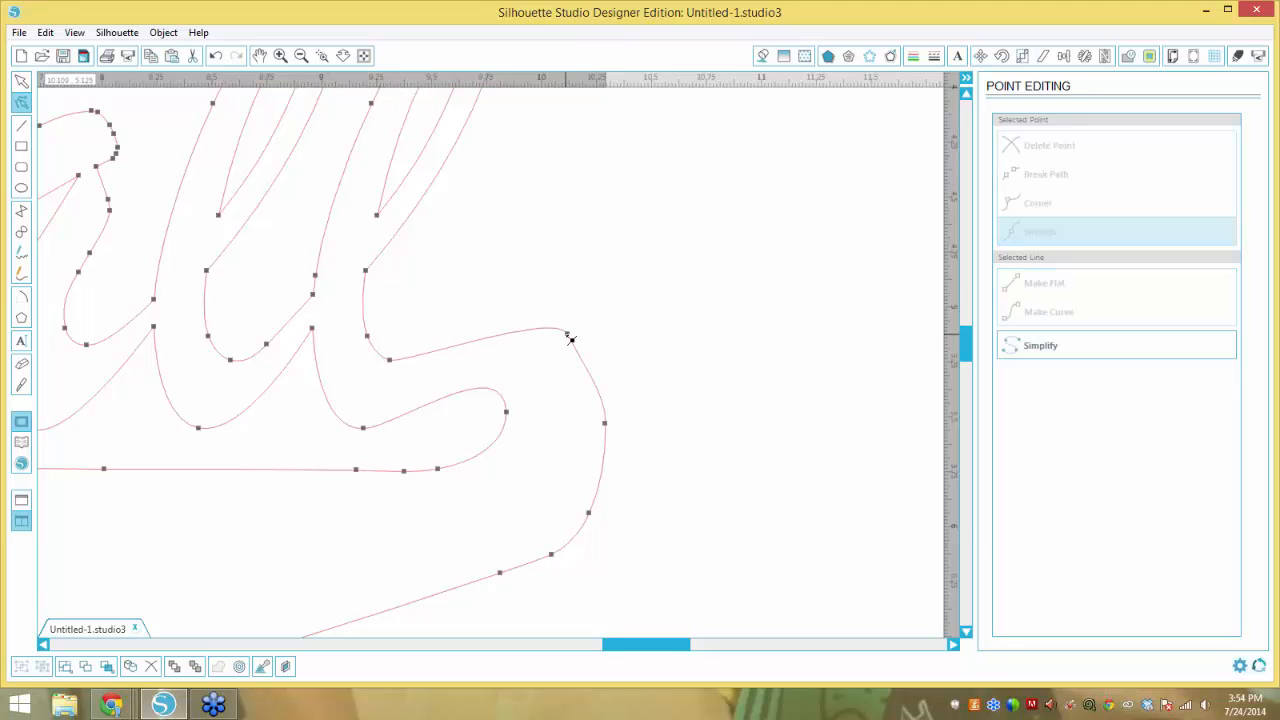
{"action": "left_click", "coordinate": [567, 335]}
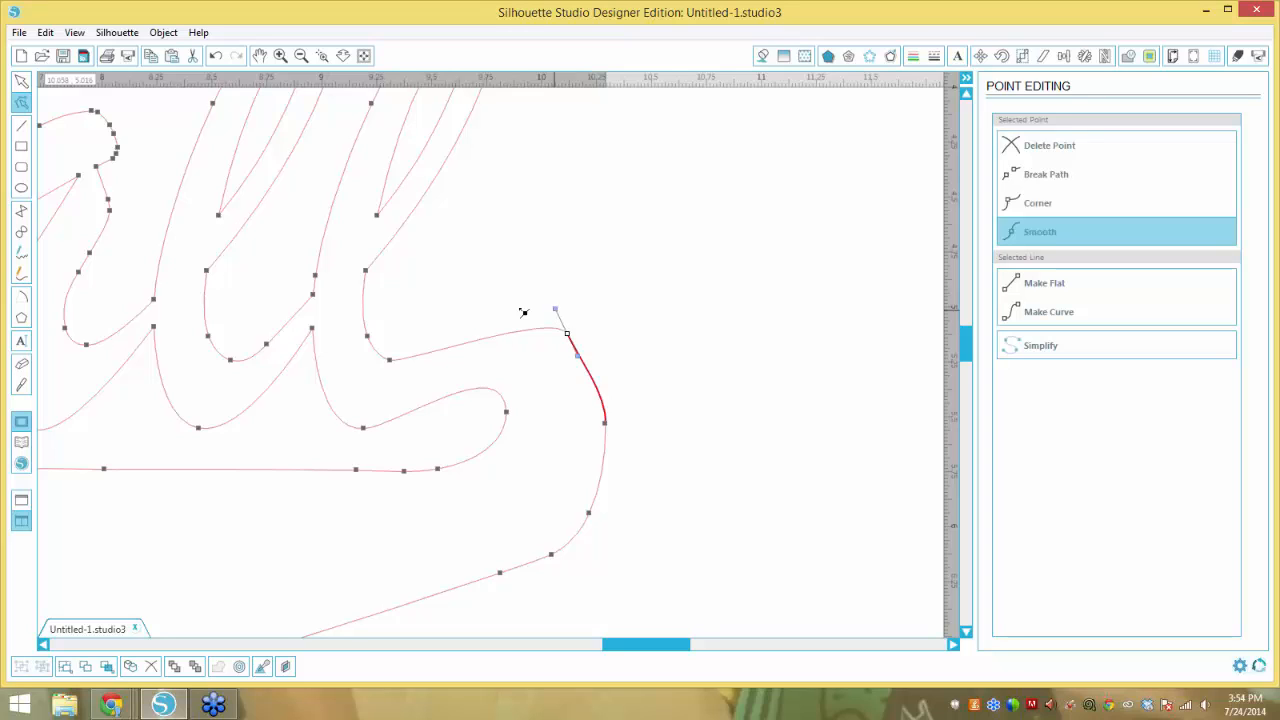
{"action": "left_click_drag", "start_coordinate": [523, 312], "coordinate": [464, 307]}
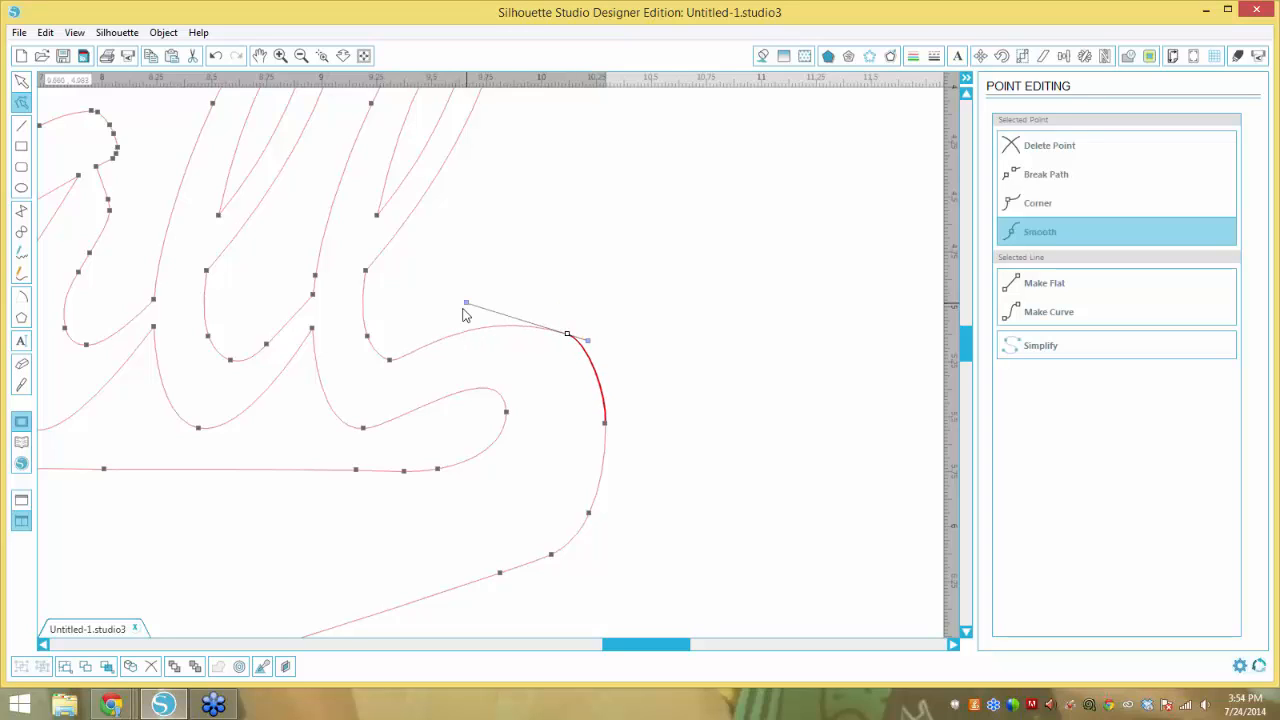
{"action": "left_click", "coordinate": [610, 424]}
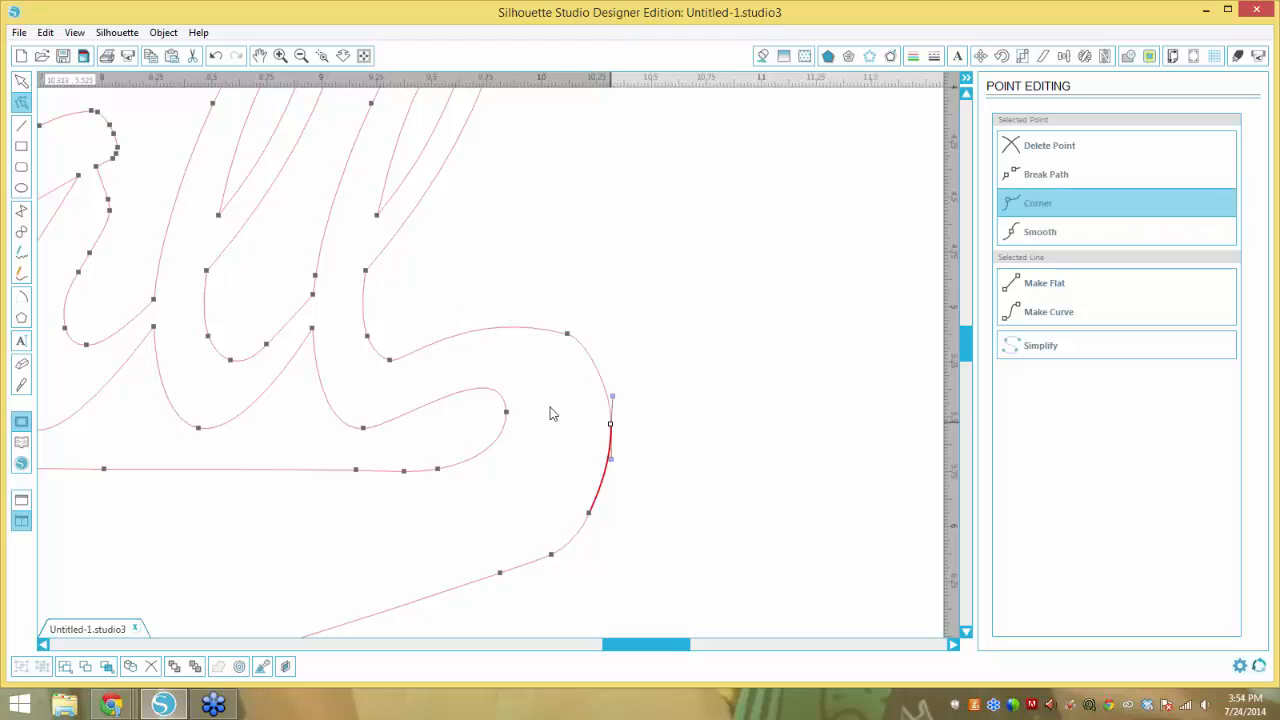
{"action": "left_click", "coordinate": [20, 82]}
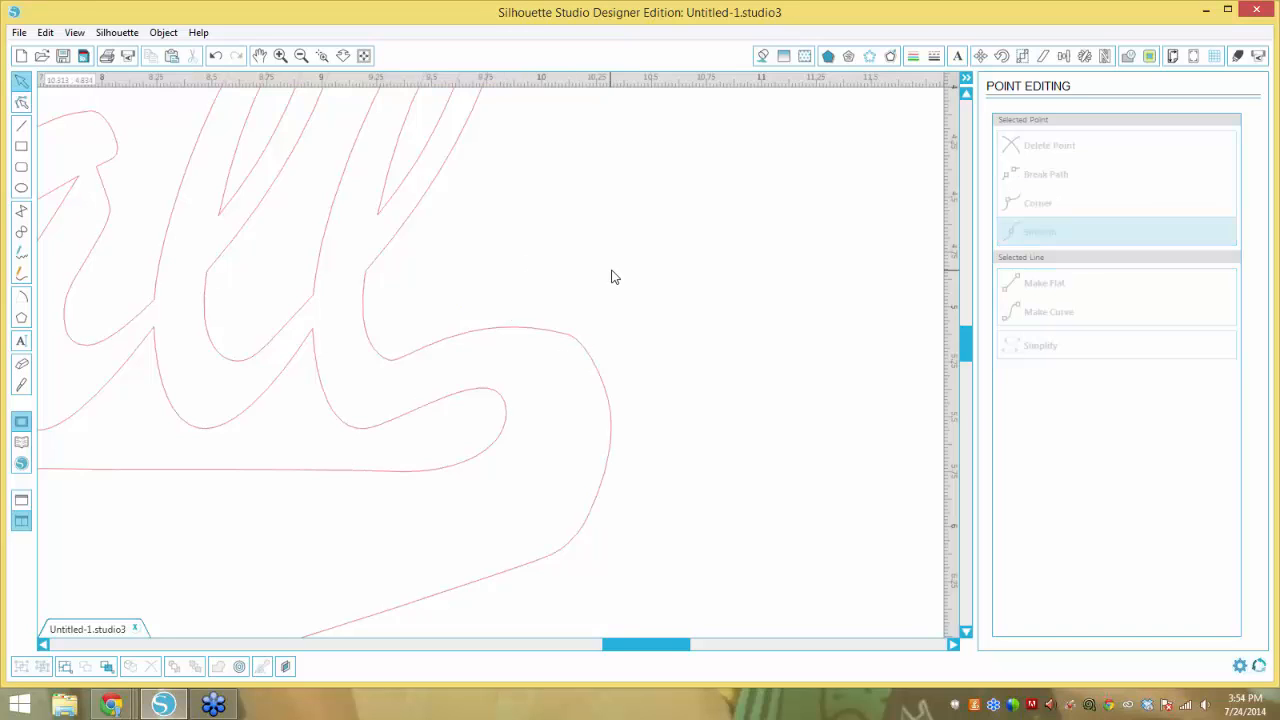
Try reshaping the tail's outer bend by swinging its top point's curve handle upward, and undo the change.
{"action": "left_click", "coordinate": [300, 56]}
{"action": "left_click", "coordinate": [303, 58]}
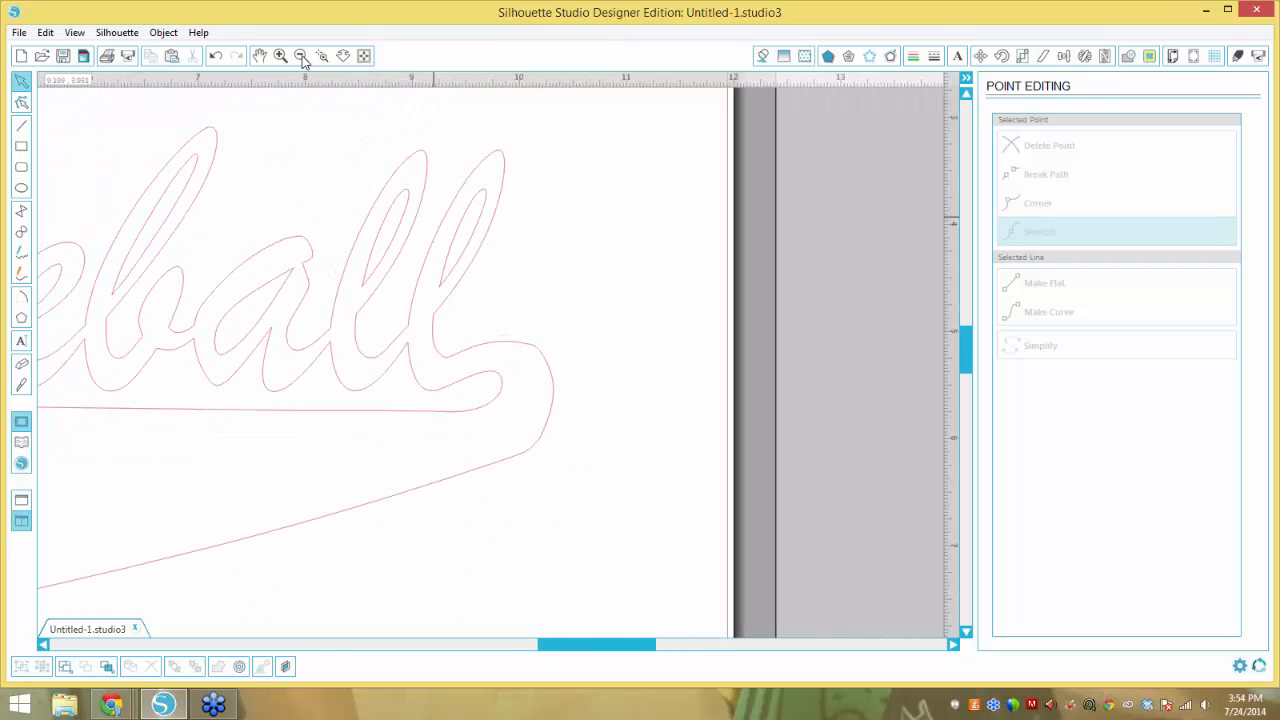
{"action": "left_click", "coordinate": [303, 58]}
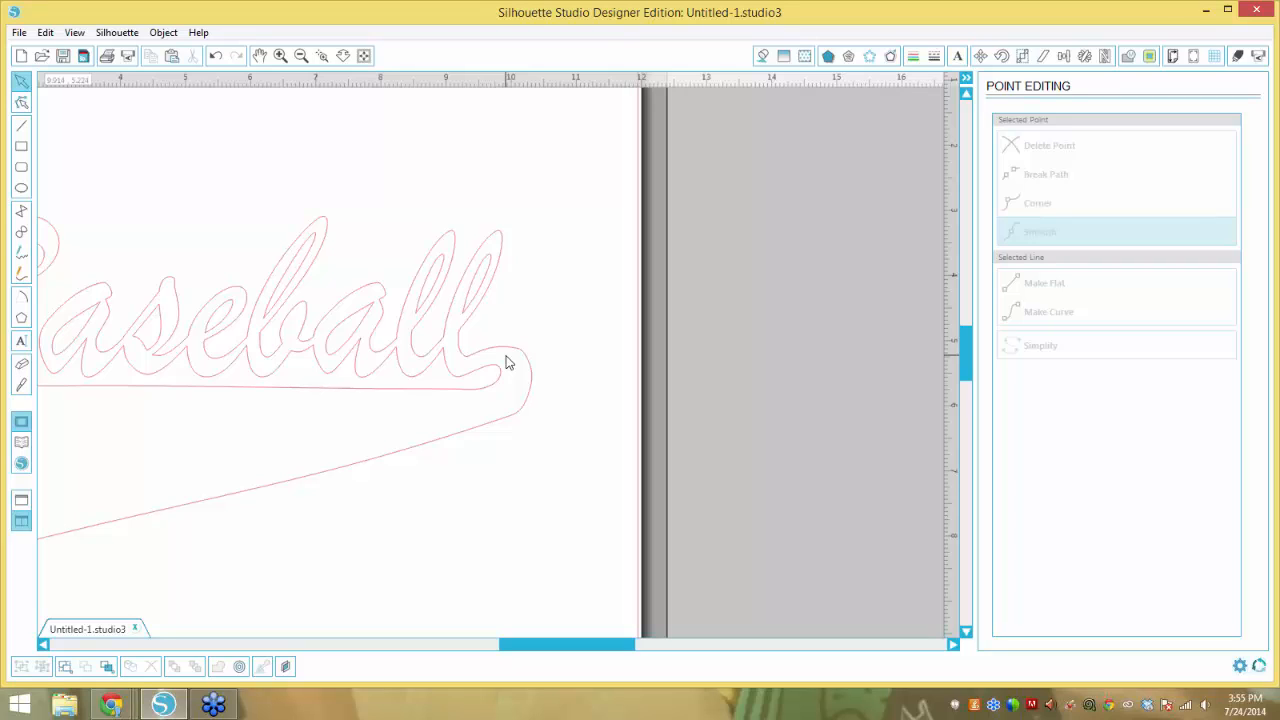
{"action": "scroll", "coordinate": [520, 360], "scroll_direction": "up", "scroll_amount": 1}
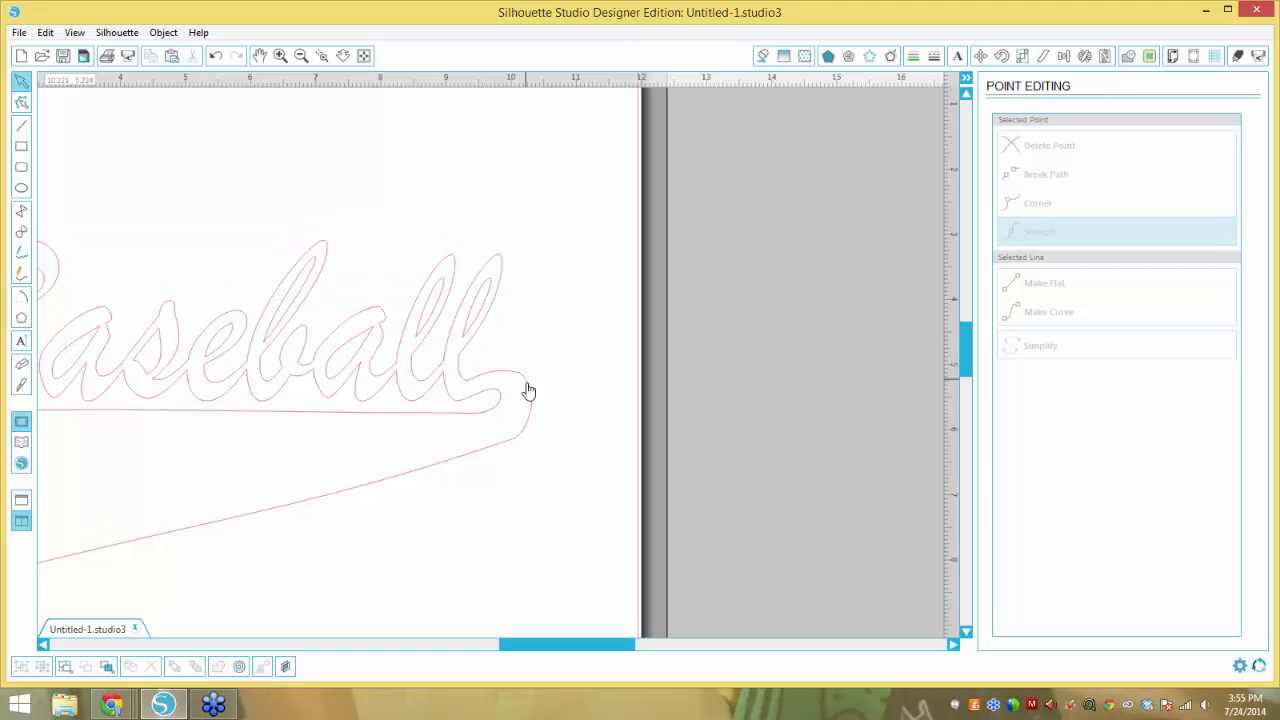
{"action": "left_click", "coordinate": [528, 384]}
{"action": "double_click", "coordinate": [528, 384]}
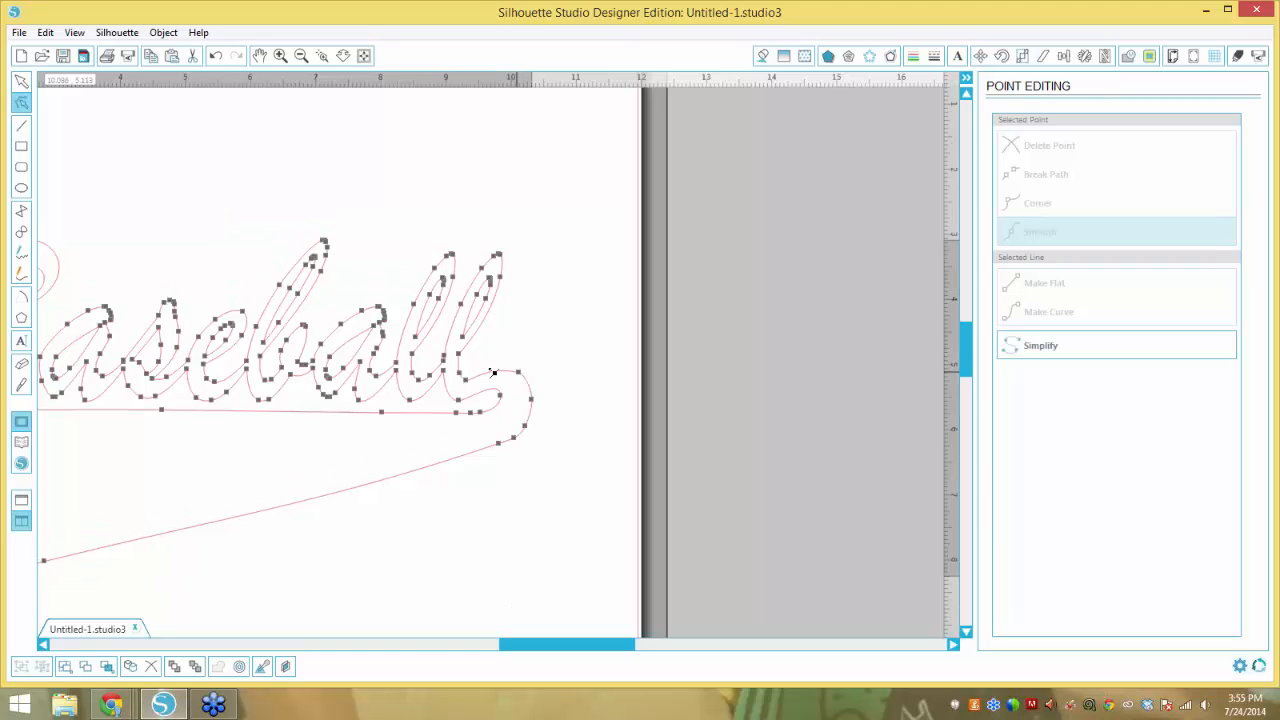
{"action": "left_click", "coordinate": [490, 368]}
{"action": "left_click_drag", "start_coordinate": [490, 368], "coordinate": [590, 327]}
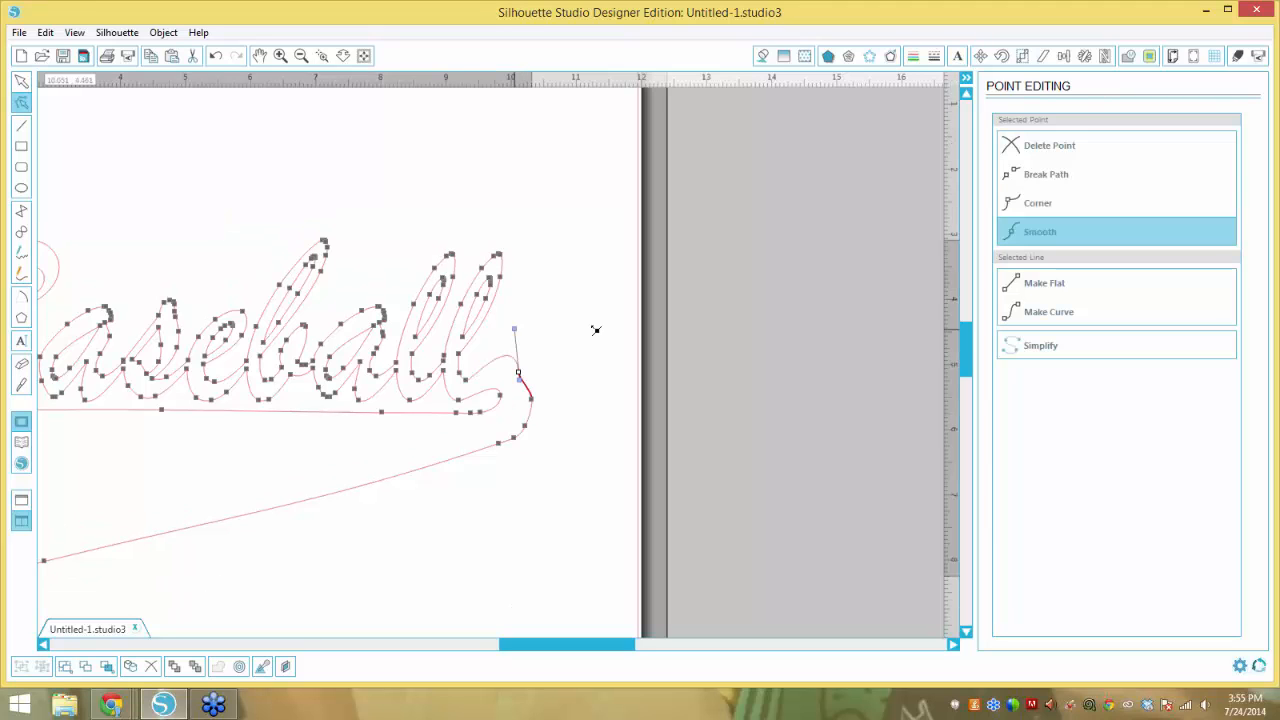
{"action": "key", "text": "ctrl+z"}
{"action": "left_click", "coordinate": [561, 378]}
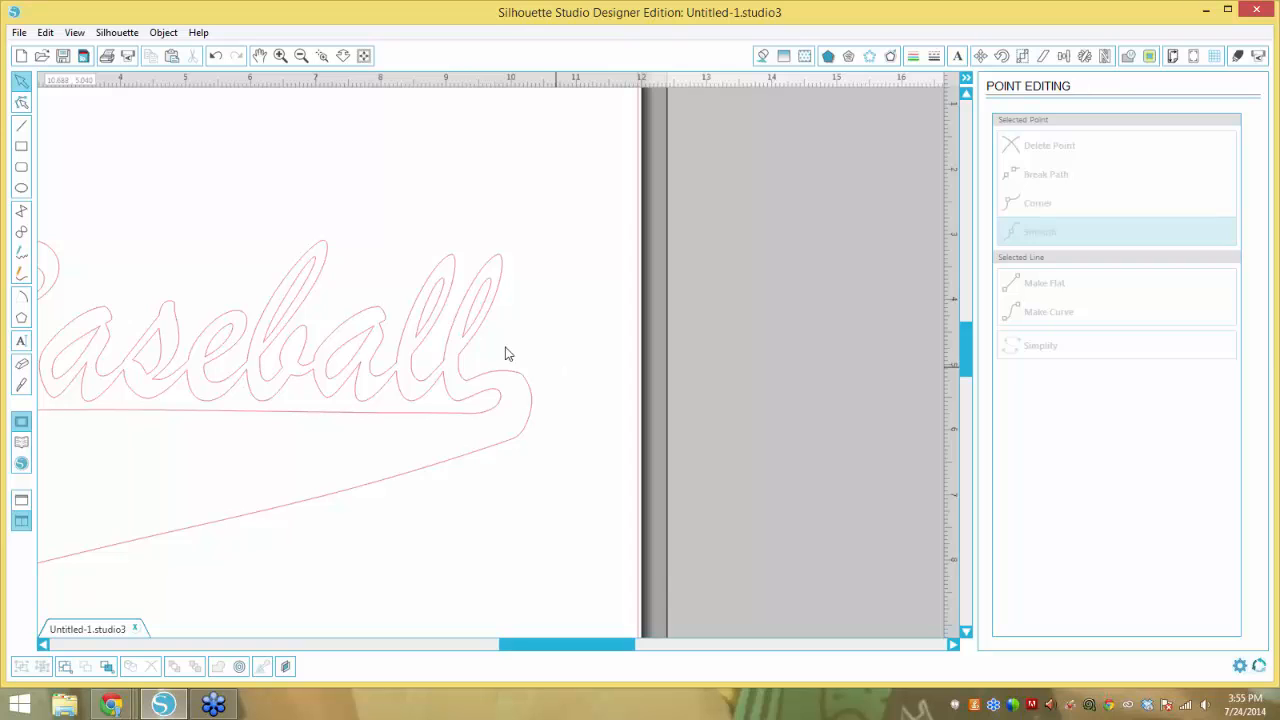
Try shifting the welded lettering and tail away from the capital B, and undo the move.
{"action": "scroll", "coordinate": [506, 355], "scroll_direction": "down", "scroll_amount": 1}
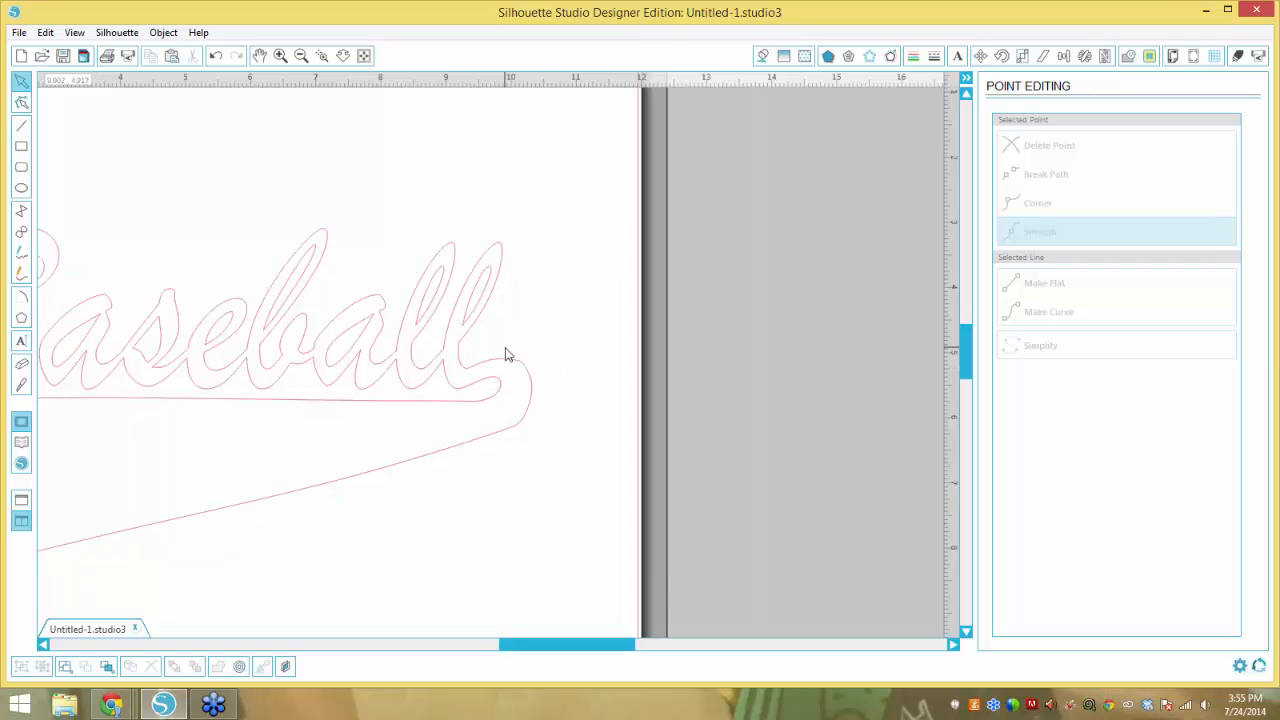
{"action": "left_click", "coordinate": [302, 56]}
{"action": "mouse_move", "coordinate": [368, 342]}
{"action": "left_mouse_down"}
{"action": "mouse_move", "coordinate": [392, 296]}
{"action": "mouse_move", "coordinate": [377, 352]}
{"action": "left_mouse_up"}
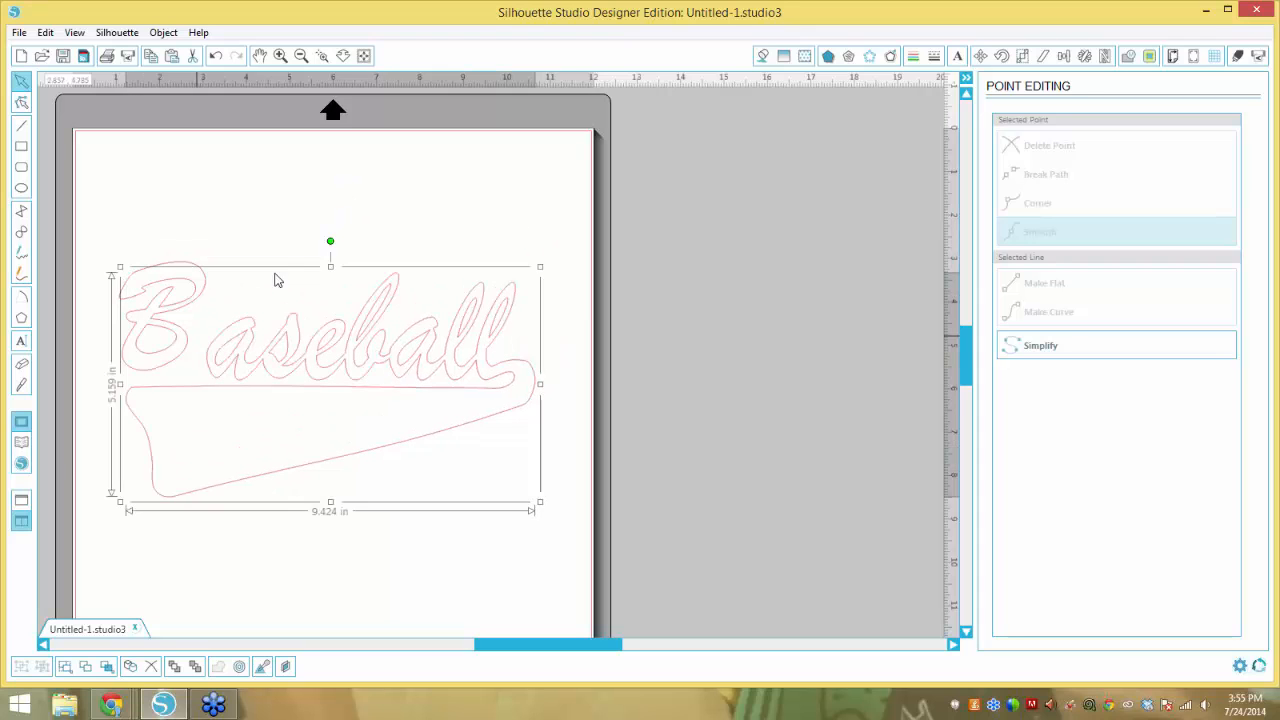
{"action": "key", "text": "ctrl+z"}
Group the capital B with the welded lettering and tail so the whole Baseball design is one object.
{"action": "left_click", "coordinate": [277, 223]}
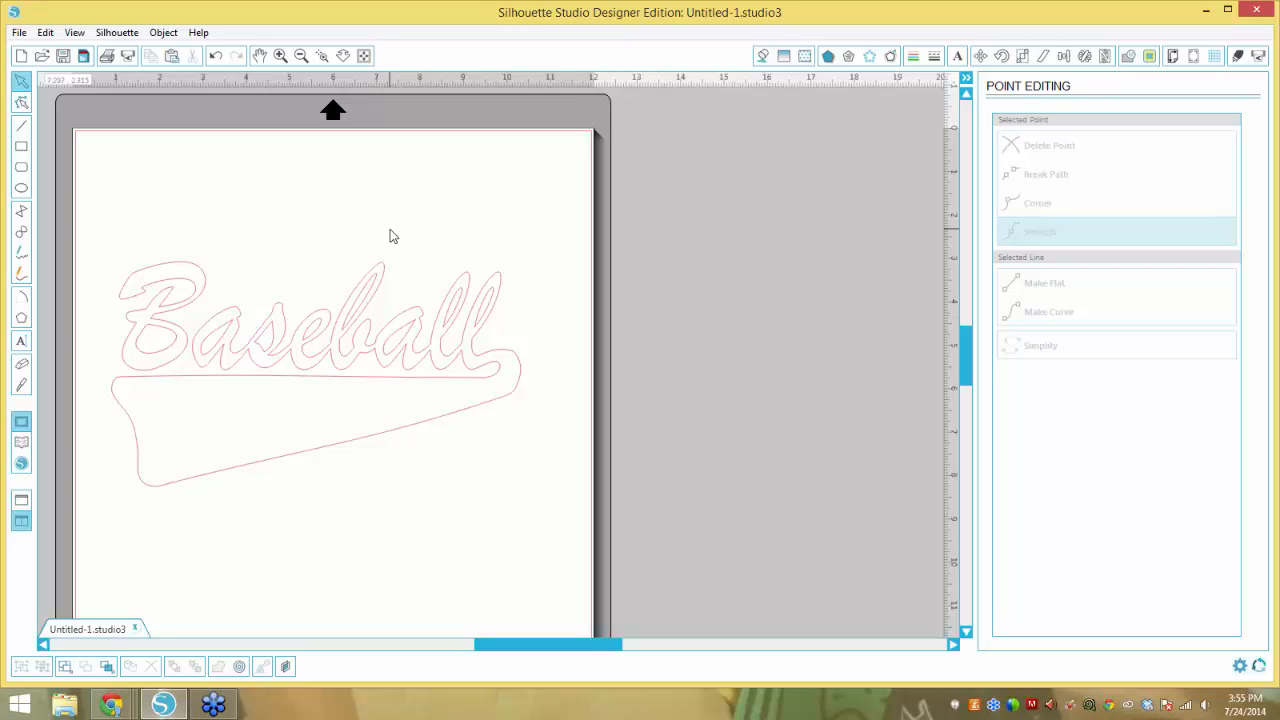
{"action": "left_click_drag", "start_coordinate": [558, 210], "coordinate": [94, 534]}
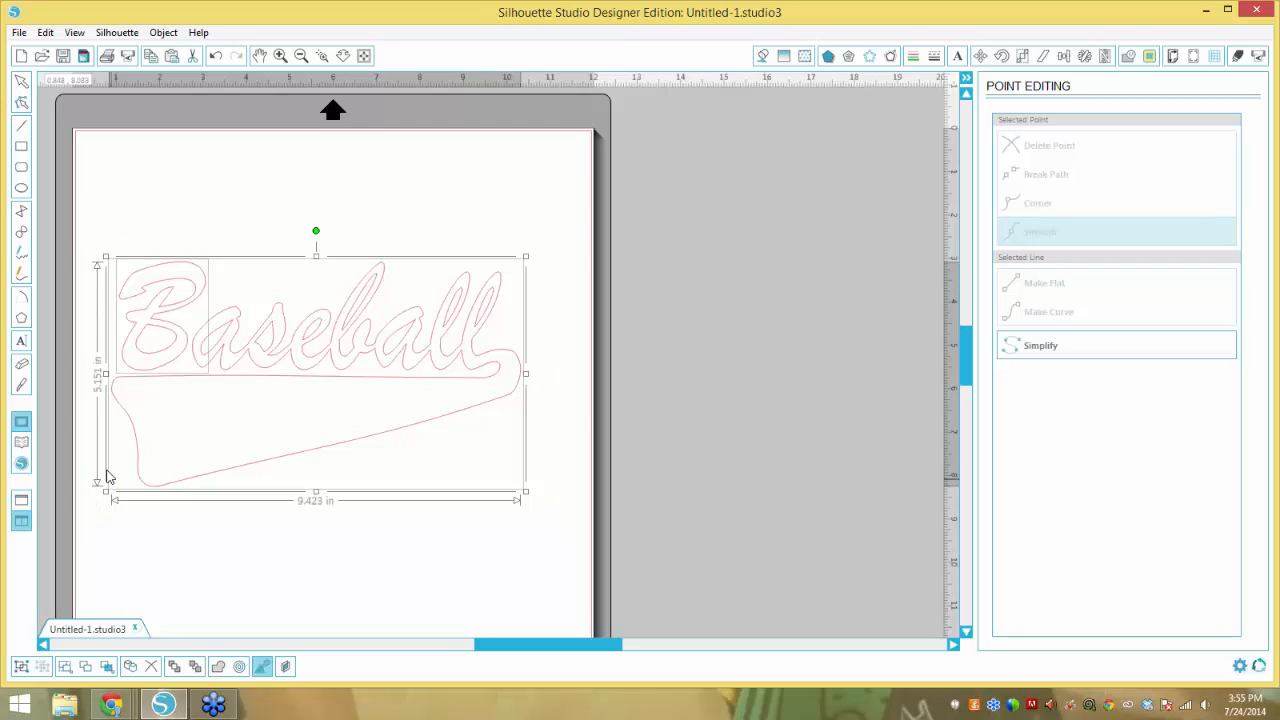
{"action": "key", "text": "ctrl+g"}
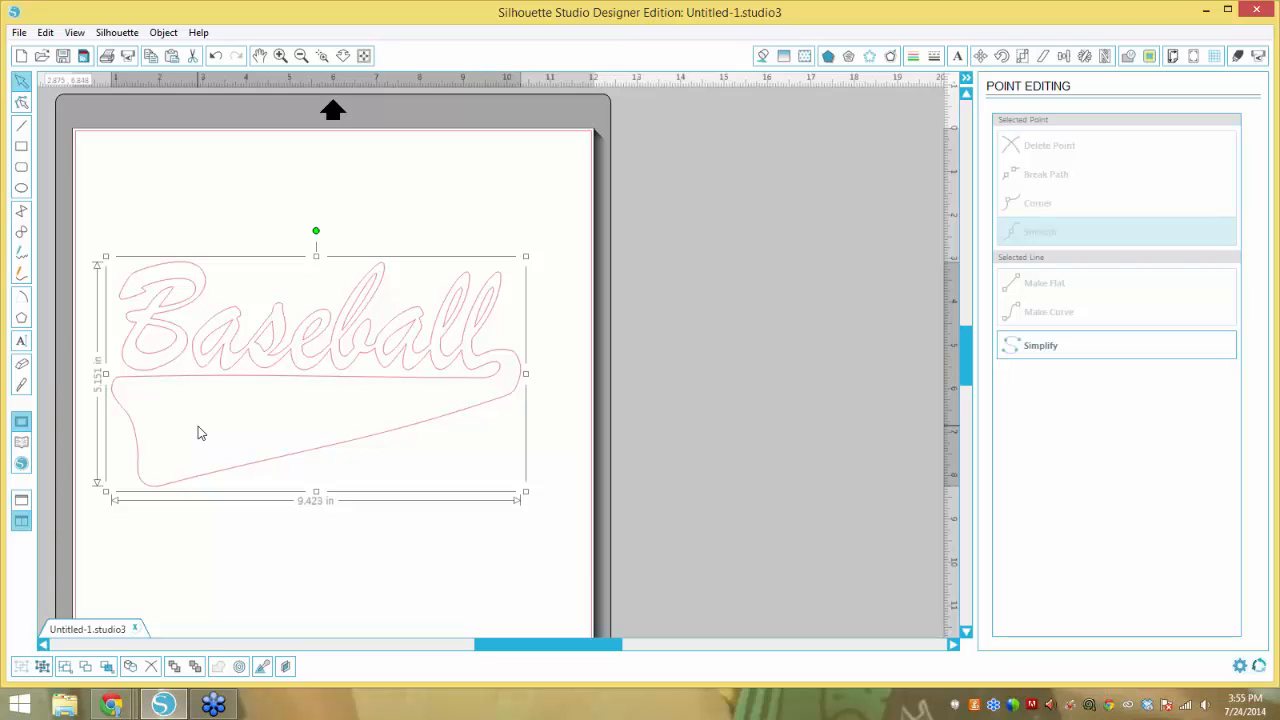
Try repositioning the grouped Baseball design on the page, and undo the moves and the grouping.
{"action": "mouse_move", "coordinate": [234, 357]}
{"action": "left_mouse_down"}
{"action": "mouse_move", "coordinate": [264, 323]}
{"action": "mouse_move", "coordinate": [253, 367]}
{"action": "left_mouse_up"}
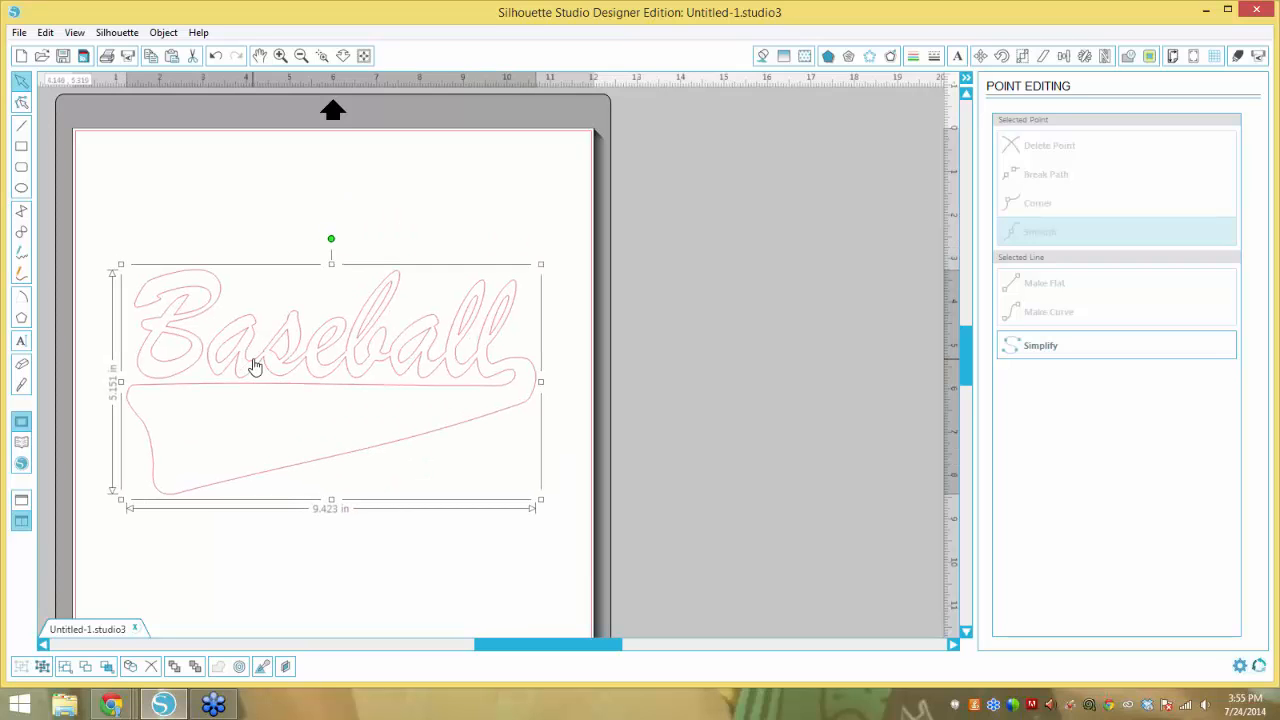
{"action": "left_click", "coordinate": [230, 178]}
{"action": "key", "text": "ctrl+a"}
{"action": "key", "text": "i"}
{"action": "key", "text": "ctrl+z"}
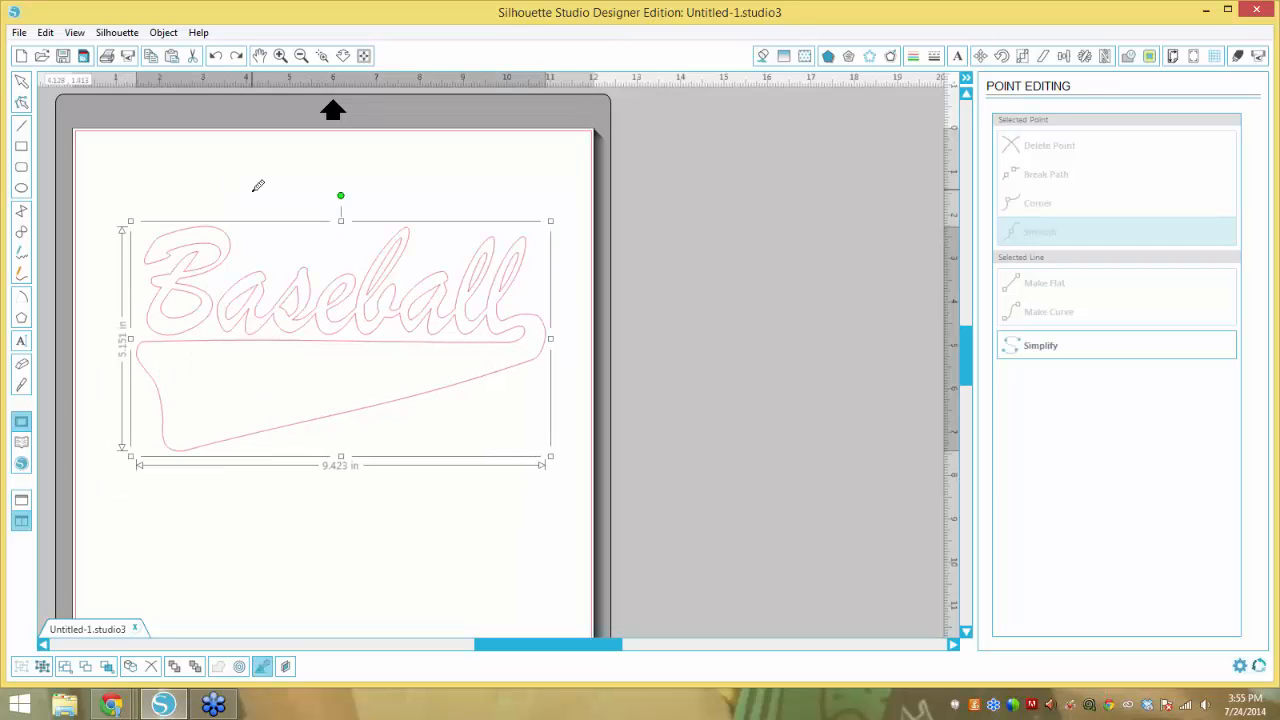
{"action": "key", "text": "ctrl+shift+z"}
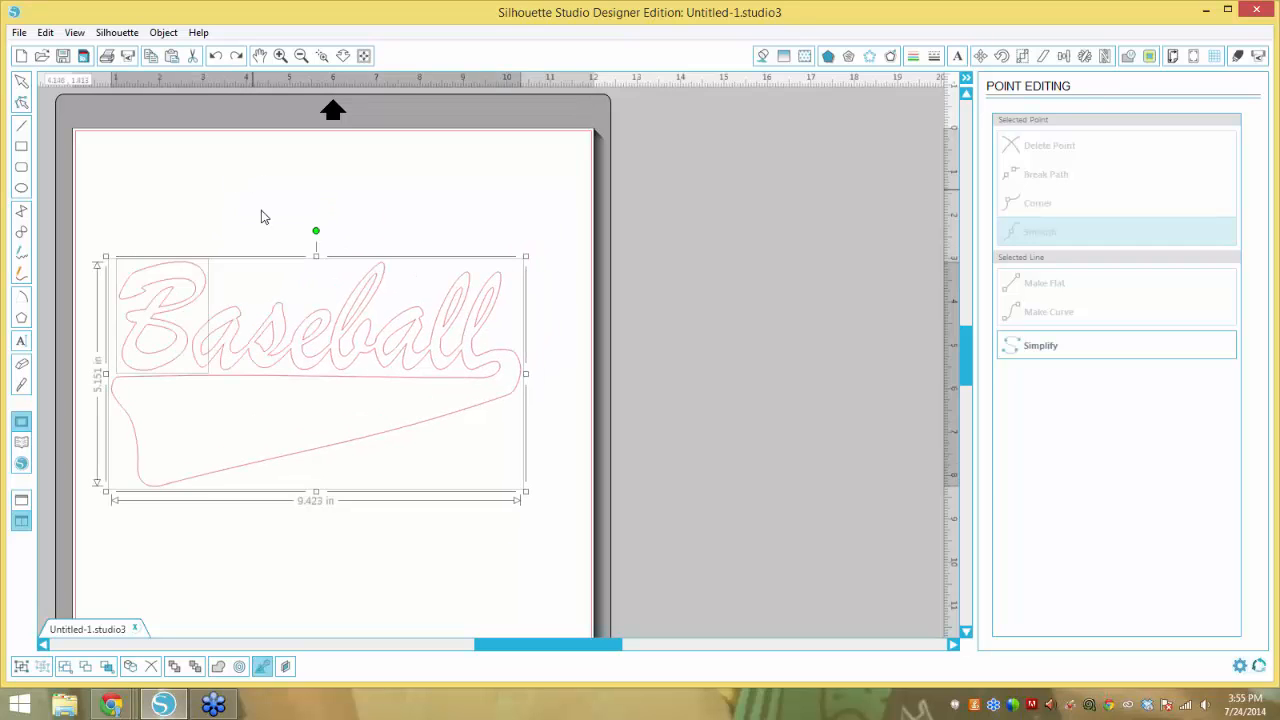
Try pulling the welded lettering and tail away from the capital B, and undo the move.
{"action": "key", "text": "Escape"}
{"action": "left_click_drag", "start_coordinate": [275, 318], "coordinate": [336, 294]}
{"action": "left_click", "coordinate": [217, 293]}
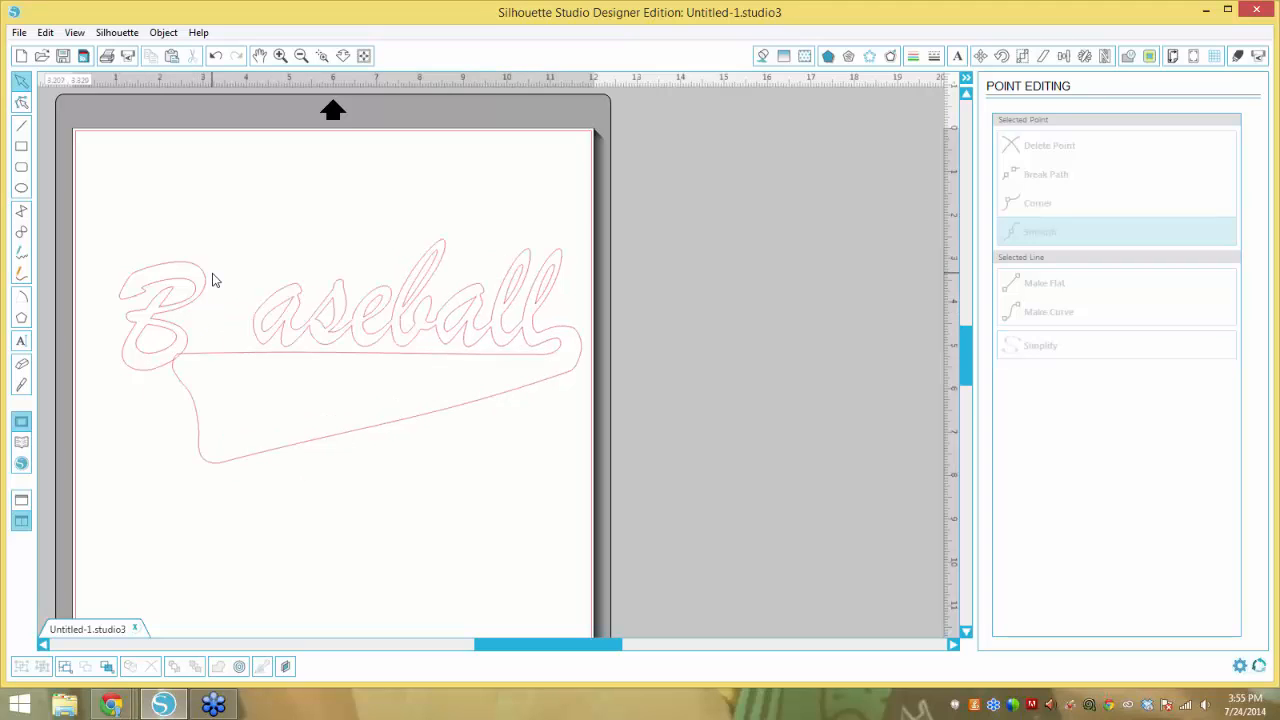
{"action": "key", "text": "ctrl+z"}
Select the capital B with the welded lettering and tail, reposition them together slightly, and group them into one object.
{"action": "left_click", "coordinate": [206, 292]}
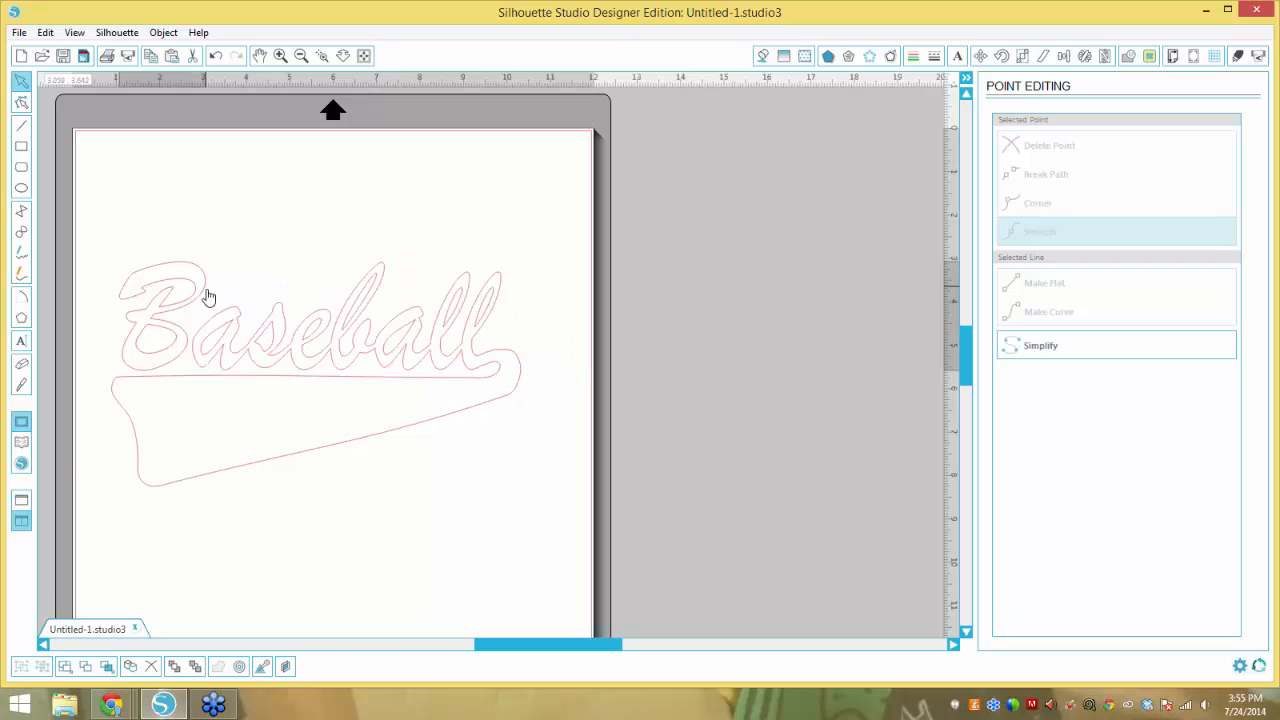
{"action": "left_click", "coordinate": [261, 339], "text": "shift"}
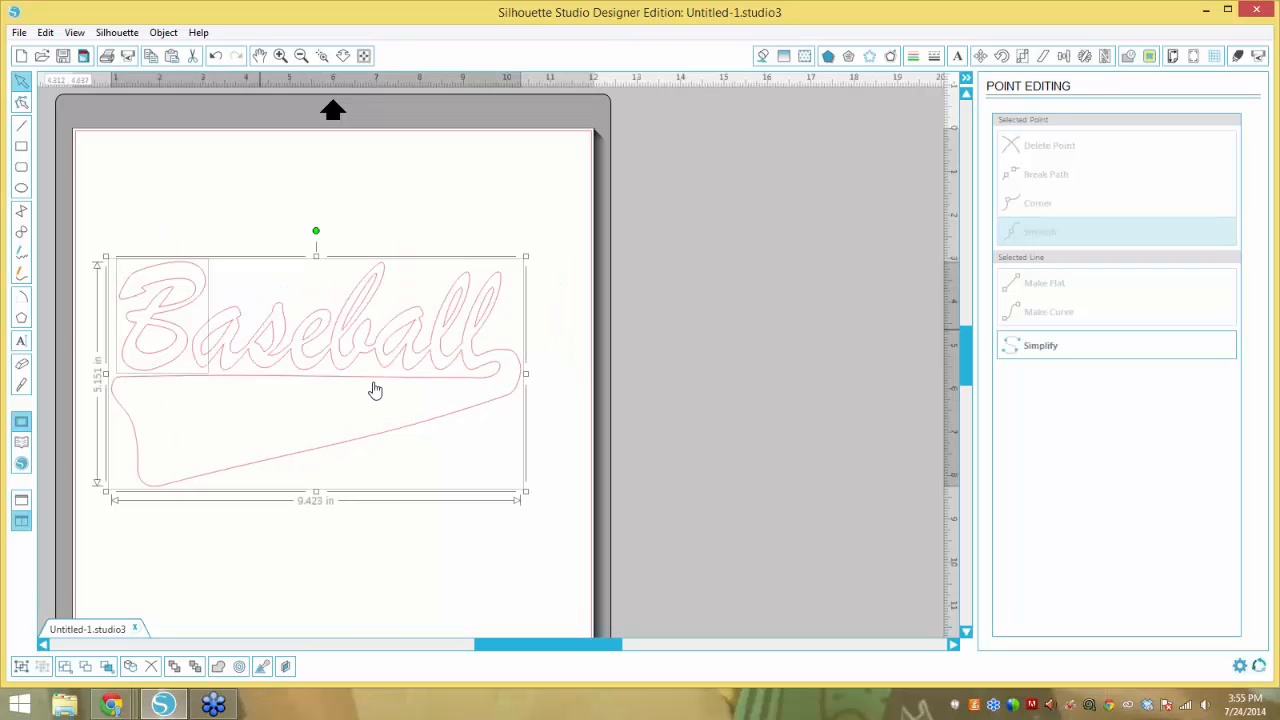
{"action": "left_click_drag", "start_coordinate": [306, 354], "coordinate": [312, 351]}
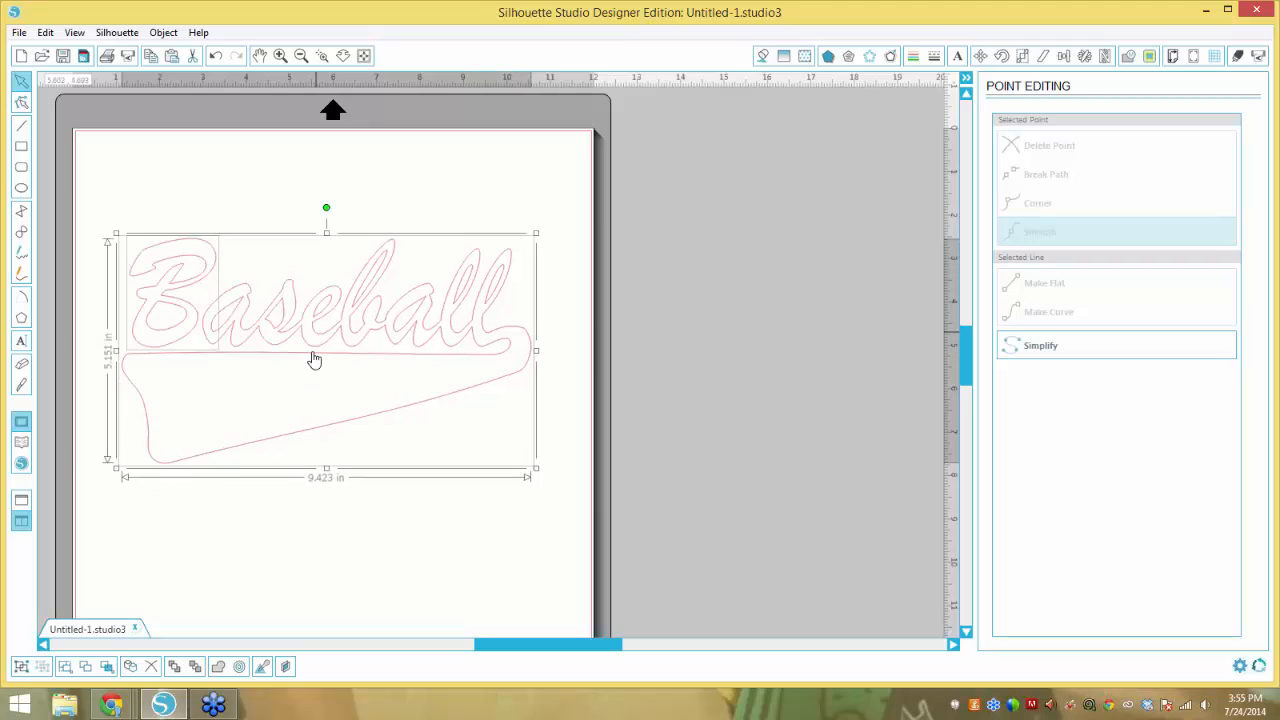
{"action": "key", "text": "i"}
{"action": "key", "text": "ctrl+g"}
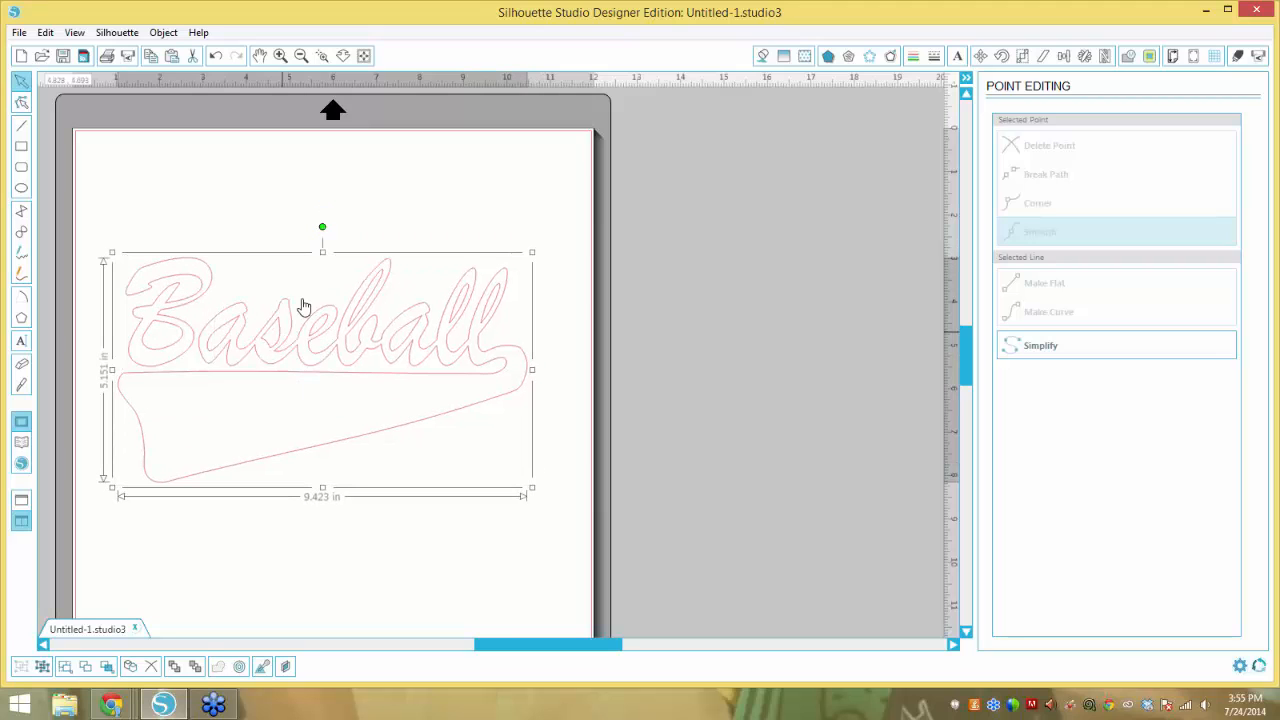
{"action": "left_click", "coordinate": [428, 351]}
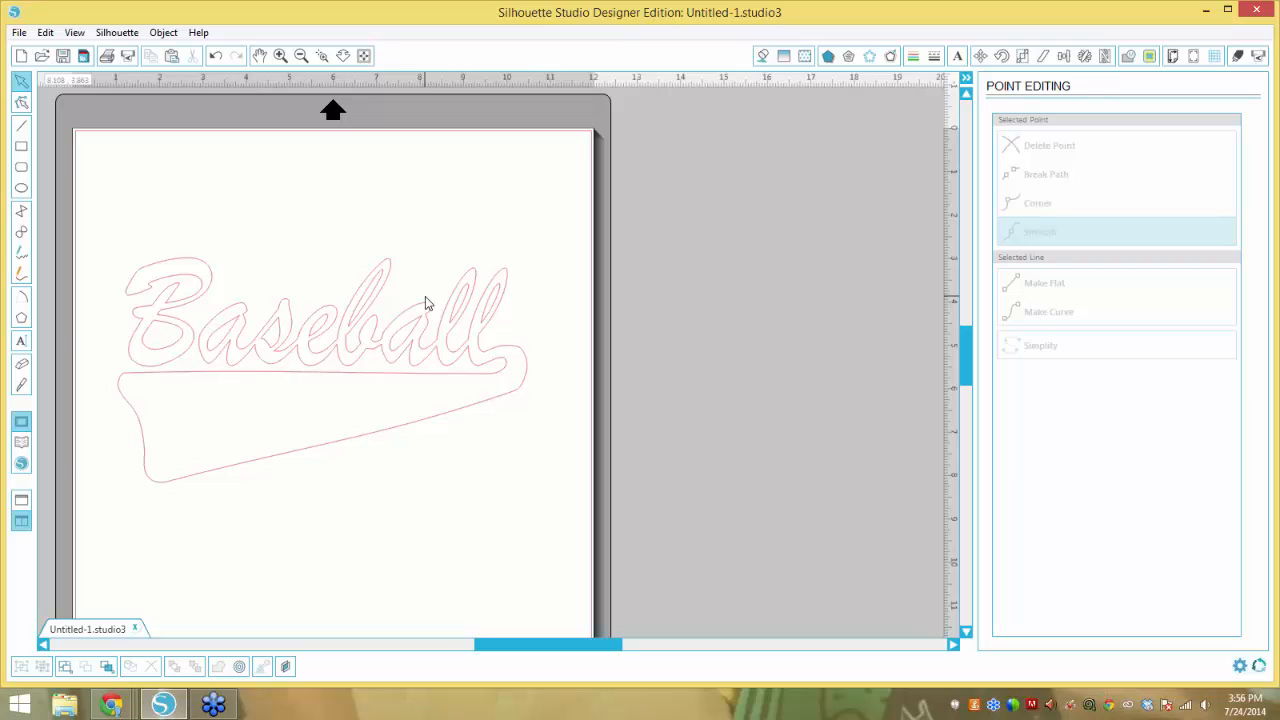
Nudge the grouped Baseball design and create a rounded outer offset of 0.125 in around it.
{"action": "left_click", "coordinate": [453, 324]}
{"action": "left_click_drag", "start_coordinate": [448, 325], "coordinate": [453, 316]}
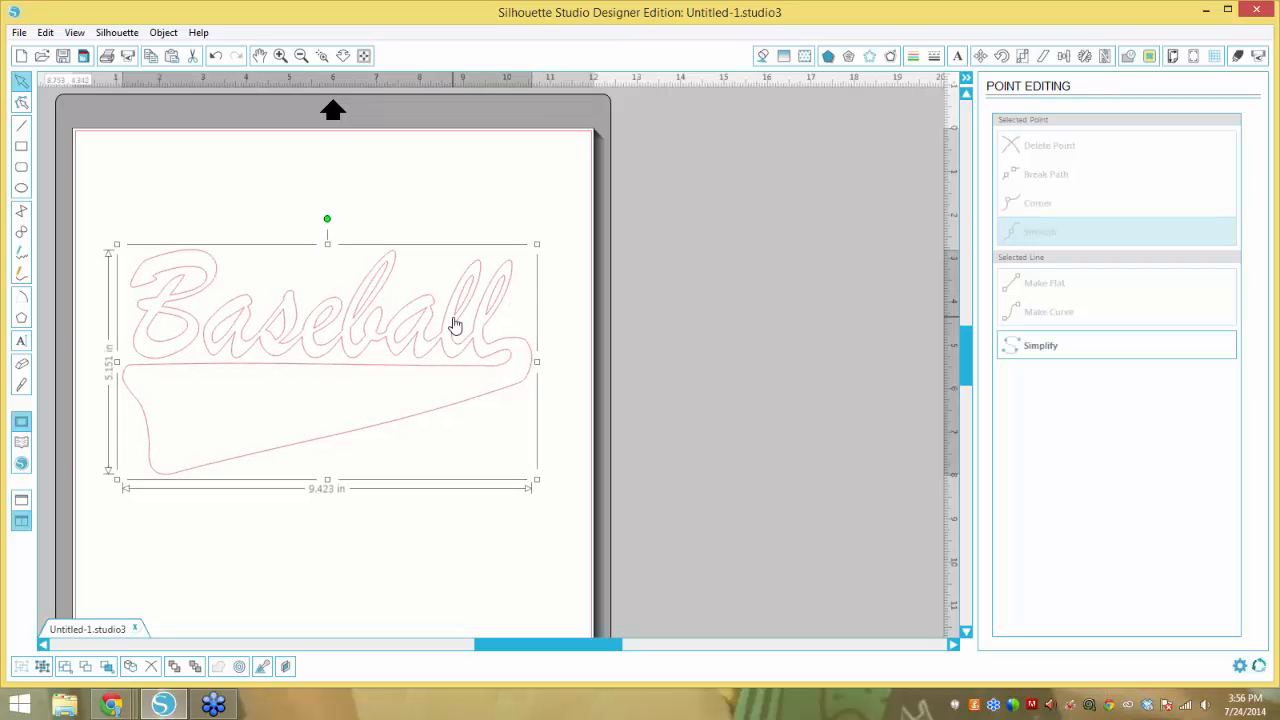
{"action": "left_click", "coordinate": [890, 58]}
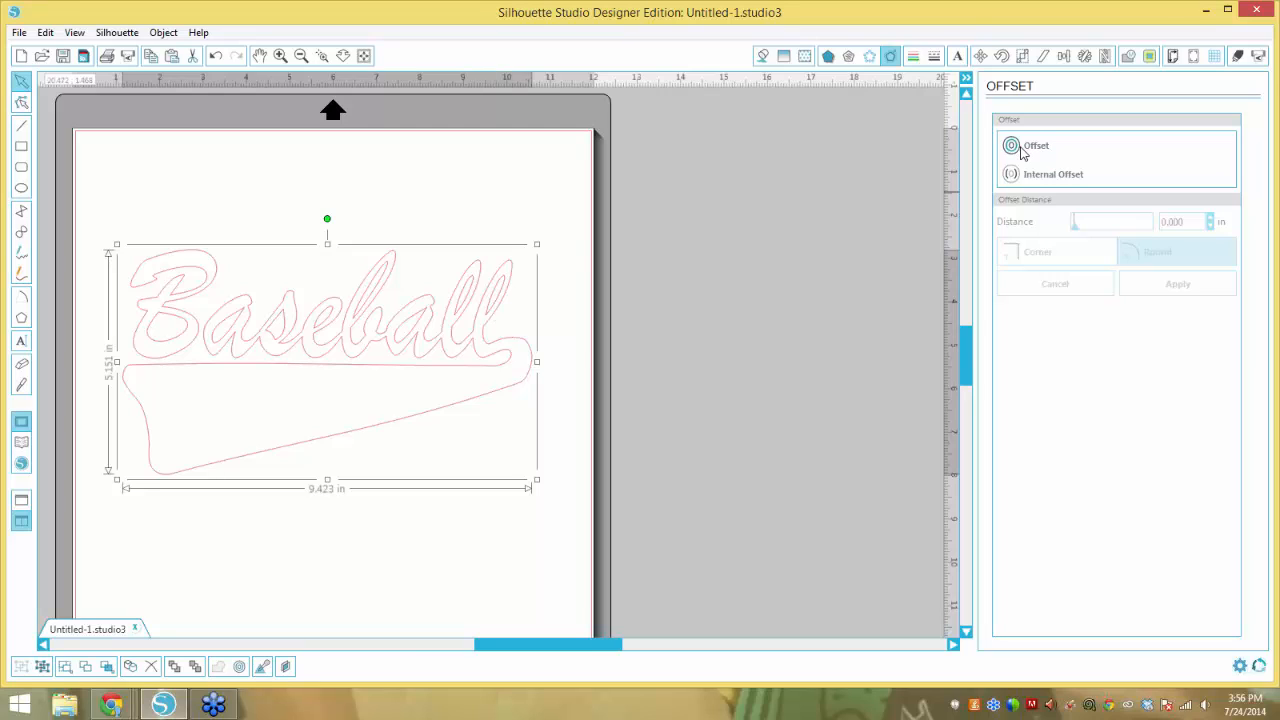
{"action": "left_click", "coordinate": [1020, 152]}
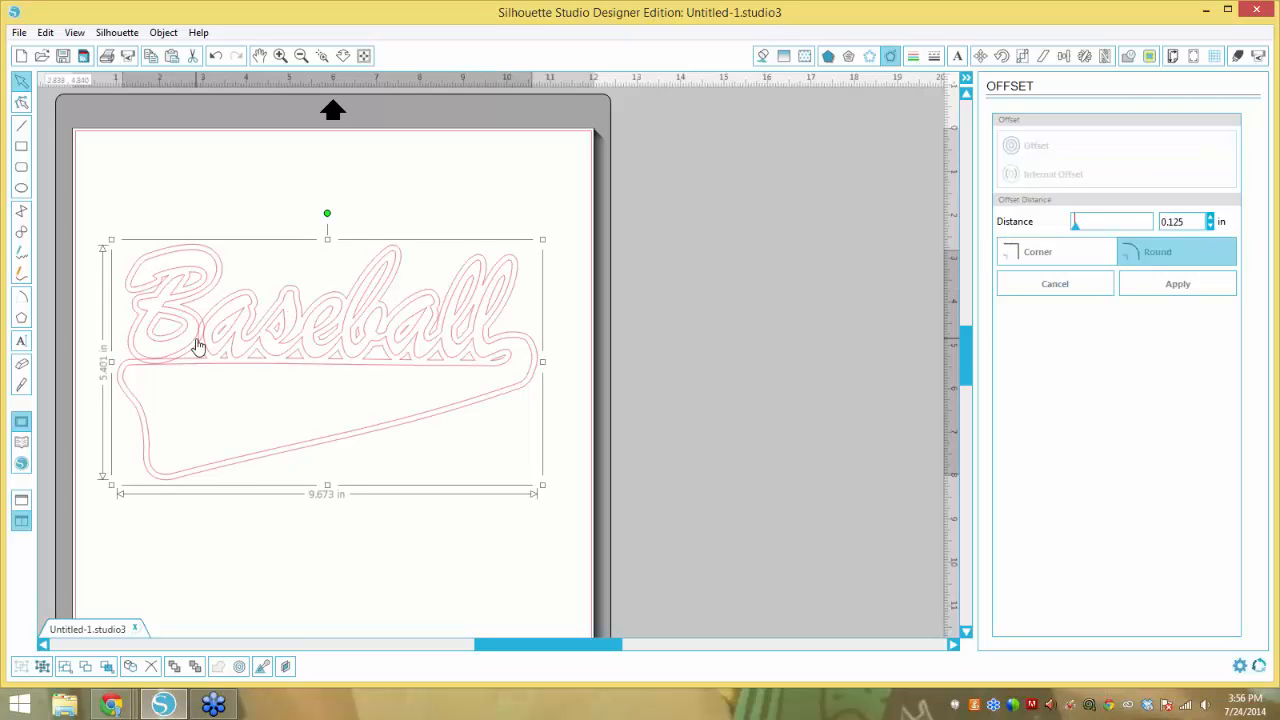
{"action": "left_click", "coordinate": [369, 189]}
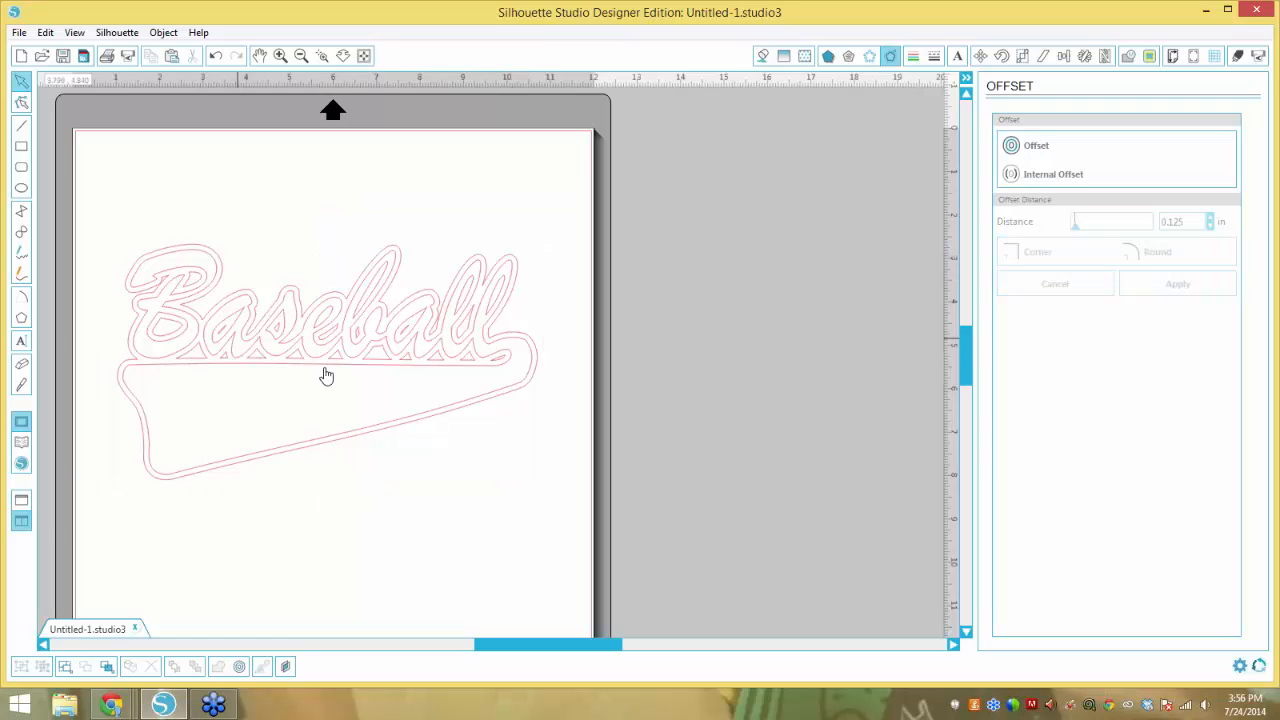
Move the offset outline below the lettering to show it separately, and undo both the move and the offset.
{"action": "left_click_drag", "start_coordinate": [537, 366], "coordinate": [561, 536]}
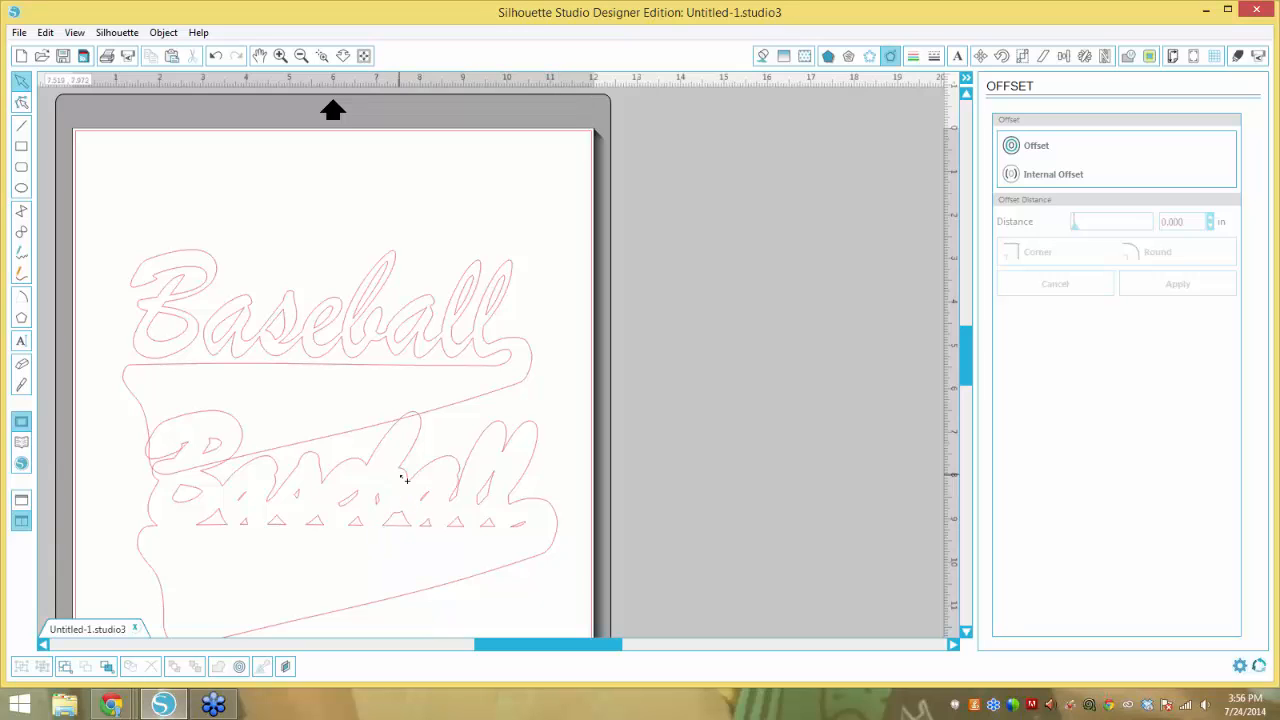
{"action": "key", "text": "ctrl+z"}
{"action": "left_click", "coordinate": [365, 263]}
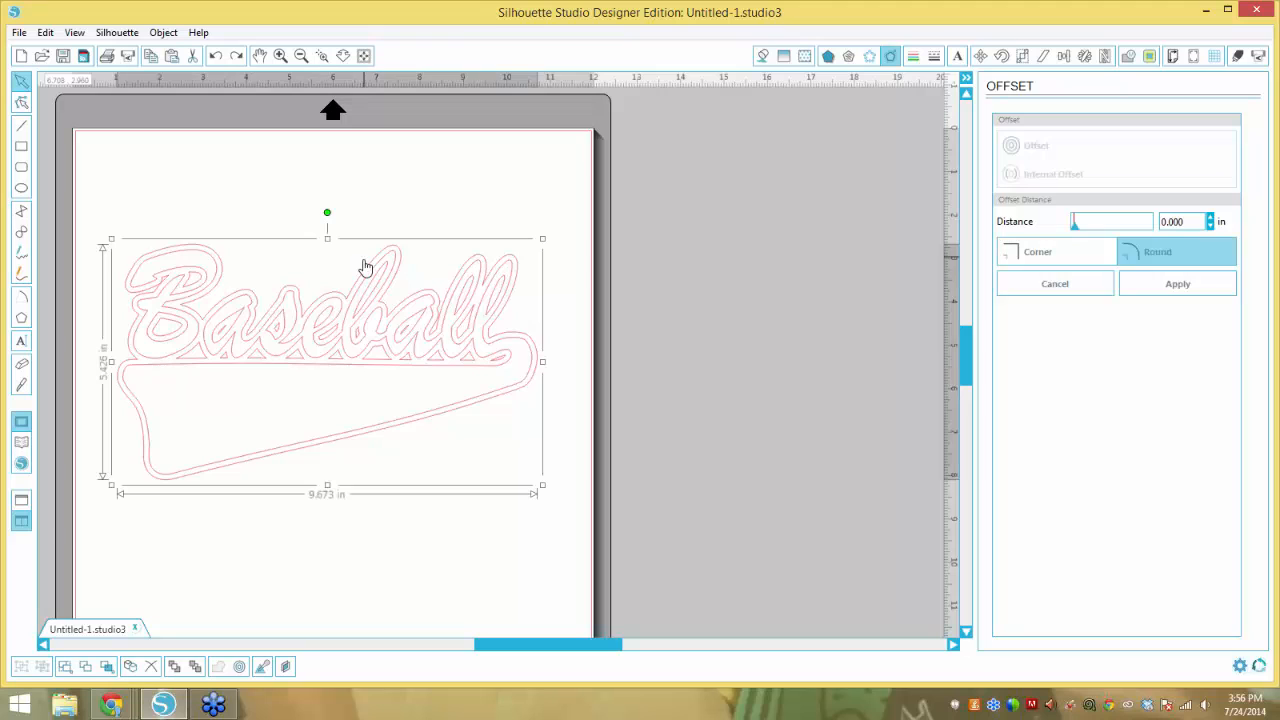
{"action": "left_click", "coordinate": [486, 231]}
{"action": "left_click", "coordinate": [503, 320]}
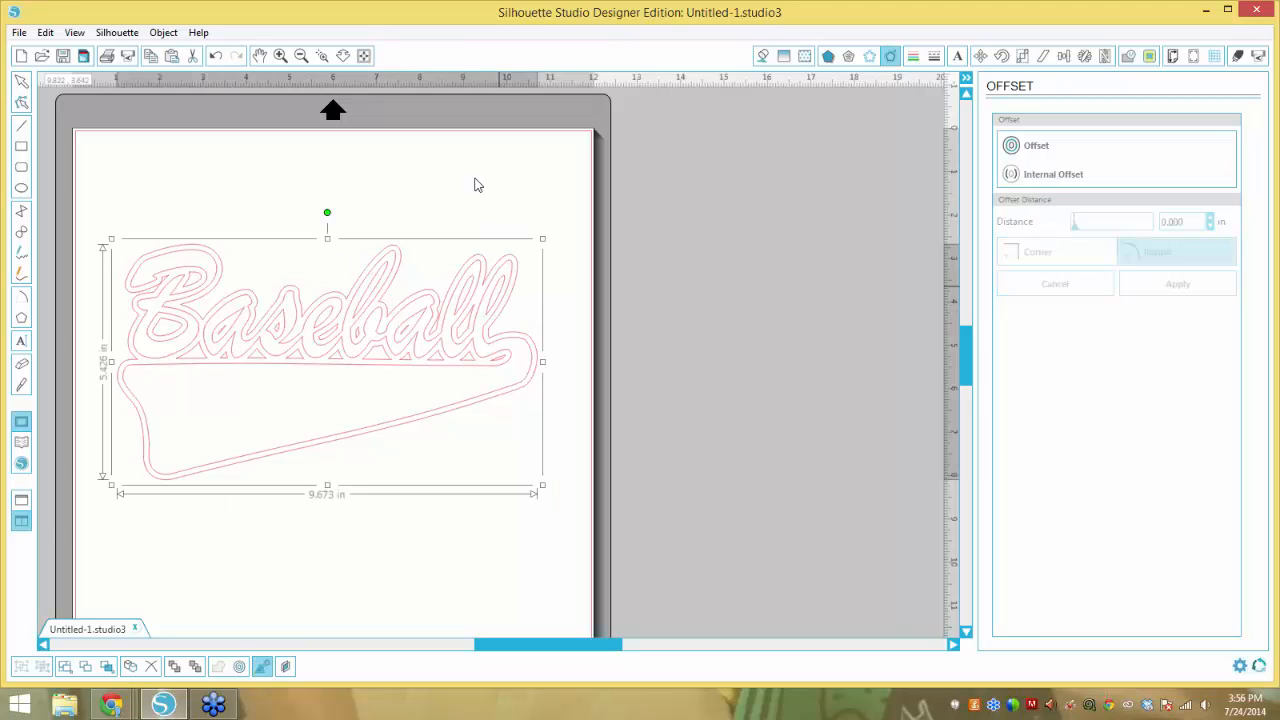
{"action": "left_click", "coordinate": [474, 186]}
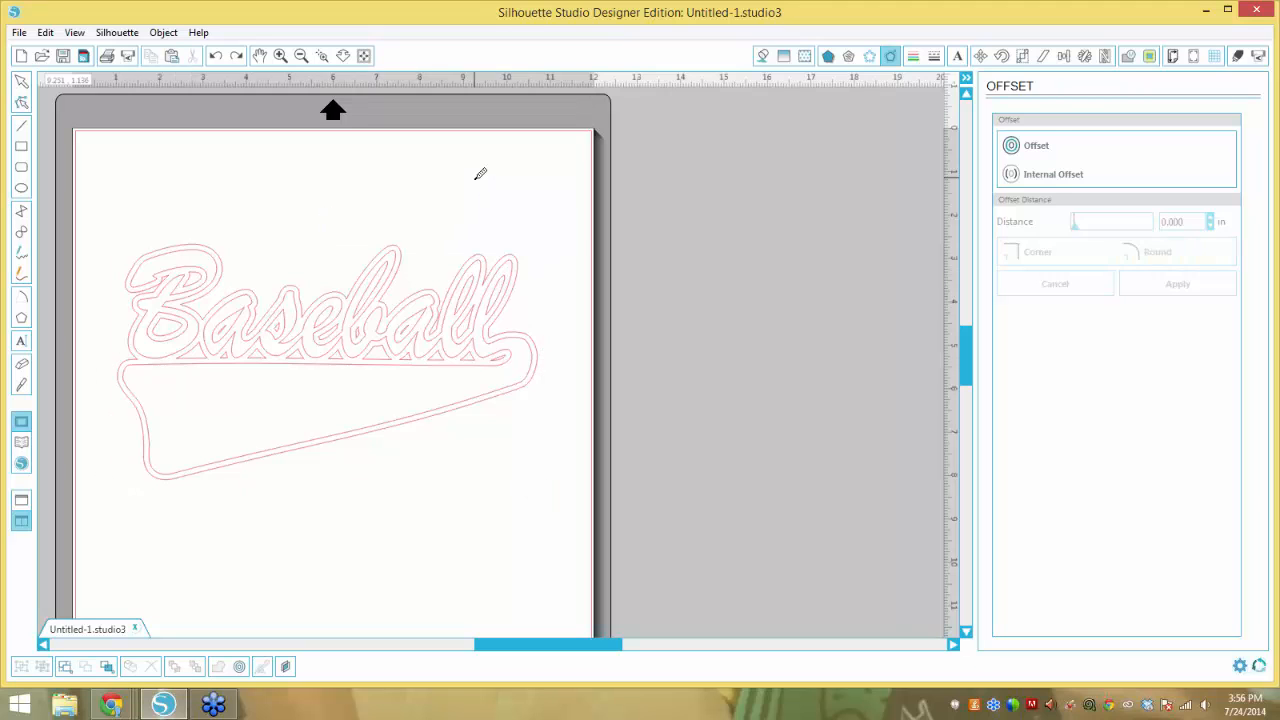
{"action": "key", "text": "ctrl+z"}
{"action": "key", "text": "ctrl+z"}
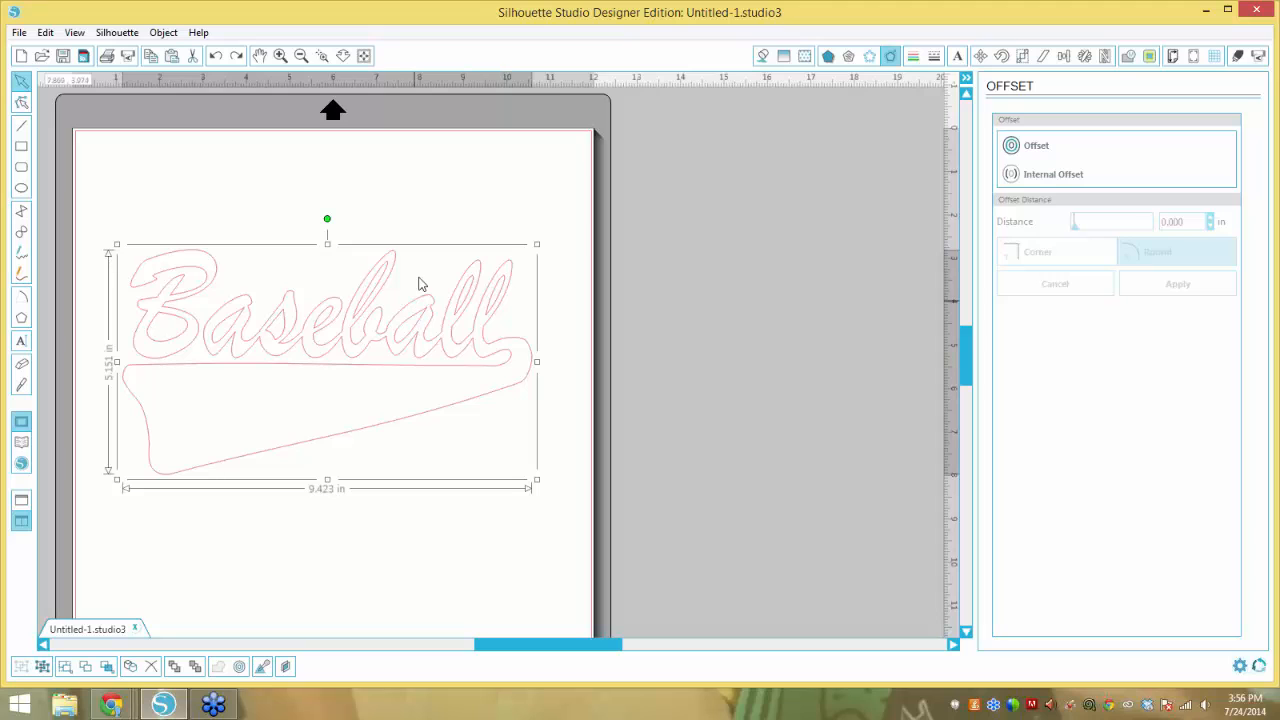
Create a rounded outer offset around the grouped Baseball design with a distance of 0.180 in.
{"action": "left_click", "coordinate": [403, 188]}
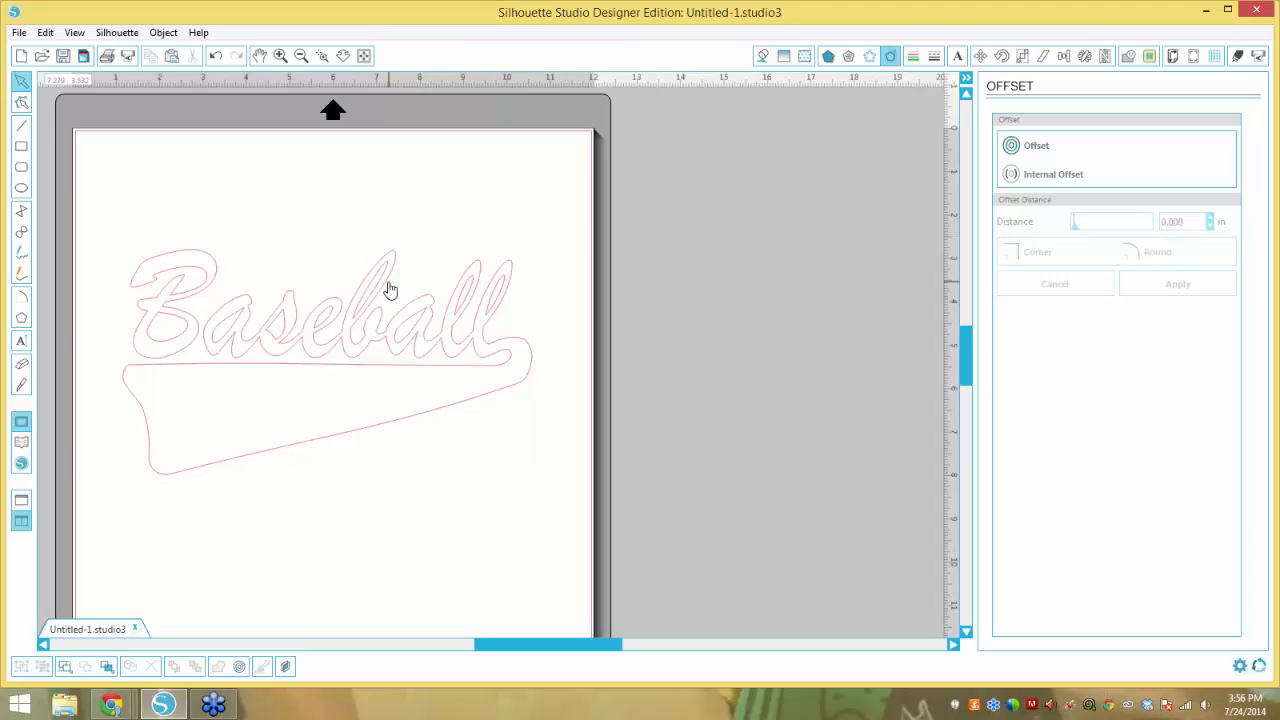
{"action": "left_click", "coordinate": [388, 284]}
{"action": "left_click_drag", "start_coordinate": [390, 296], "coordinate": [393, 302]}
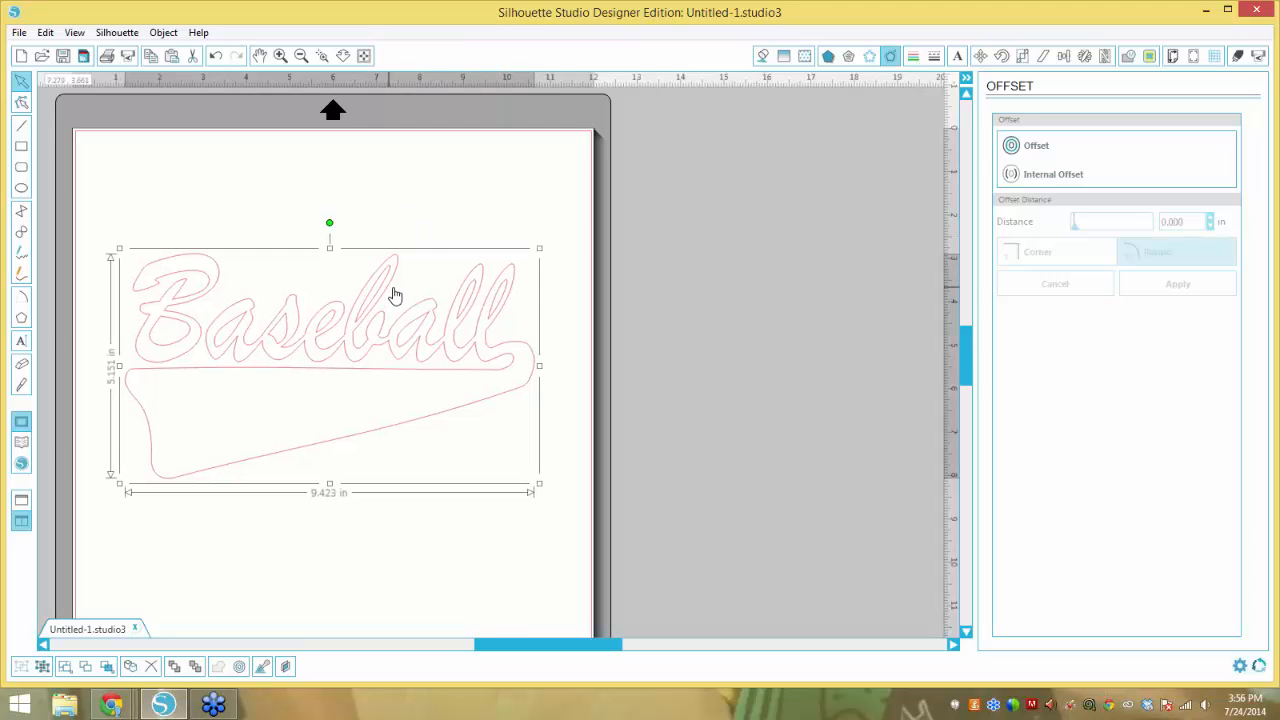
{"action": "left_click", "coordinate": [1012, 148]}
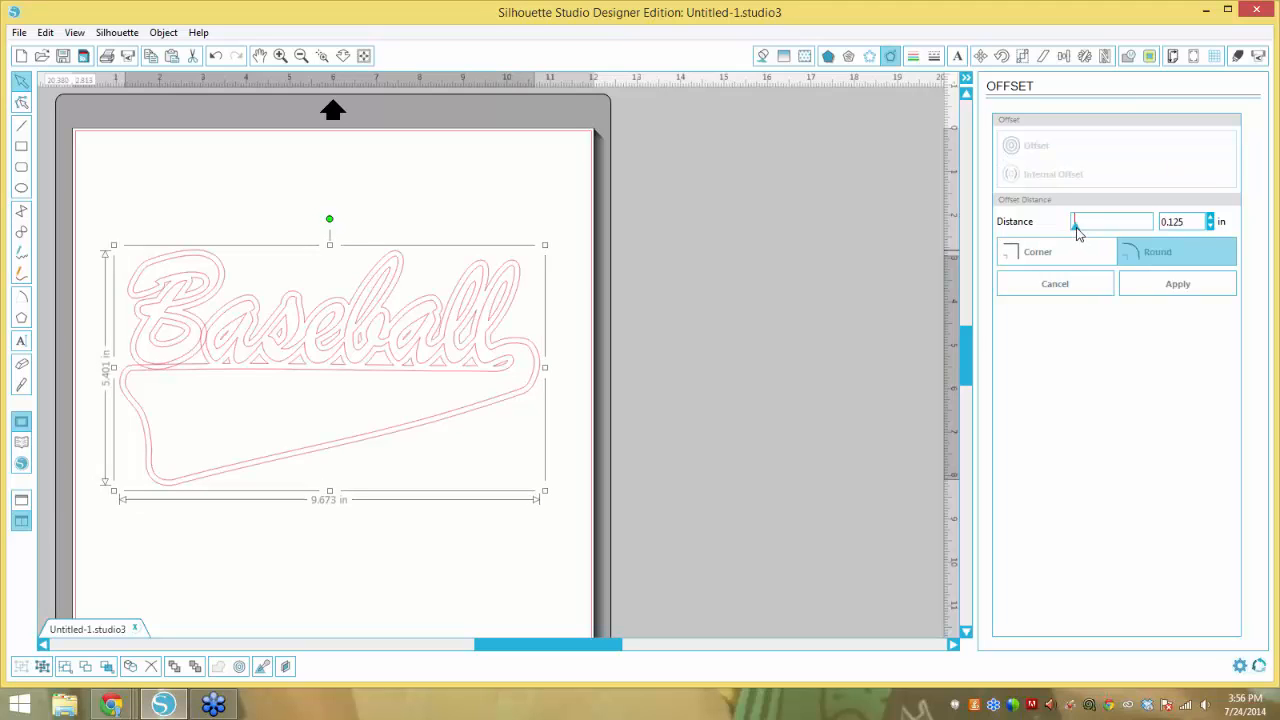
{"action": "left_click_drag", "start_coordinate": [1076, 230], "coordinate": [1075, 226]}
{"action": "left_click_drag", "start_coordinate": [1185, 222], "coordinate": [1173, 222]}
{"action": "type", "text": "8"}
{"action": "key", "text": "Return"}
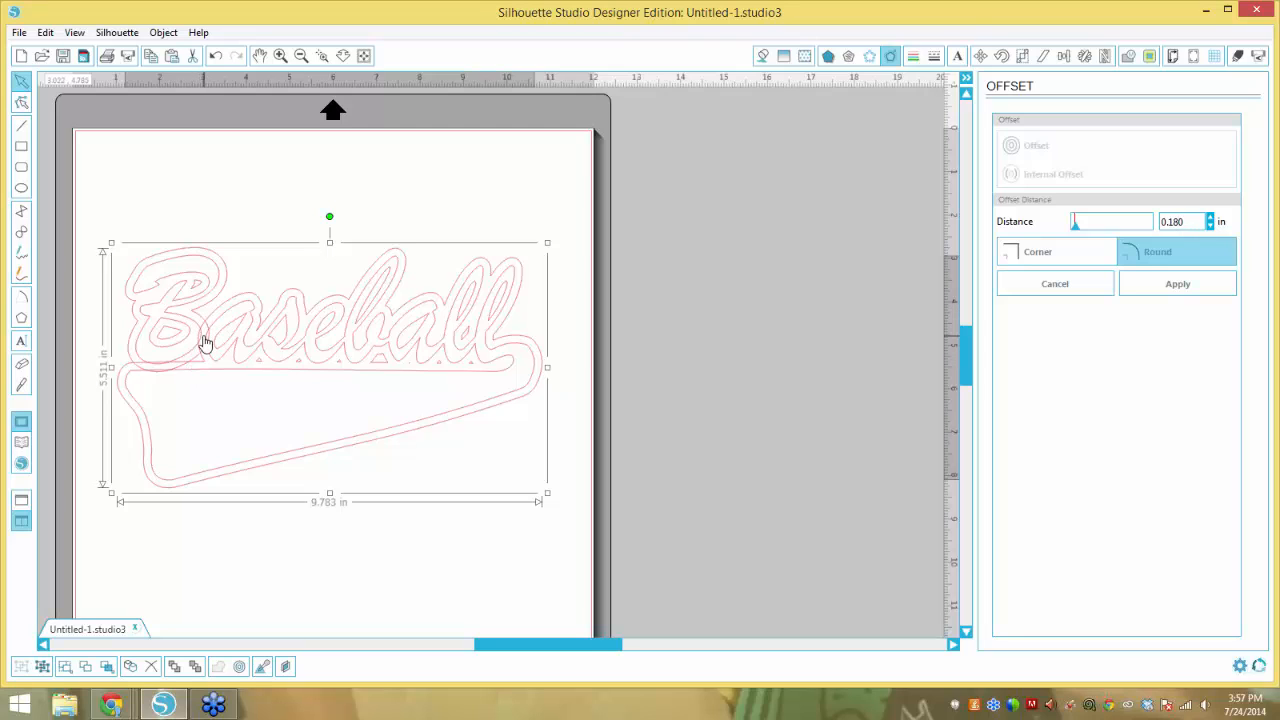
{"action": "left_click", "coordinate": [210, 237]}
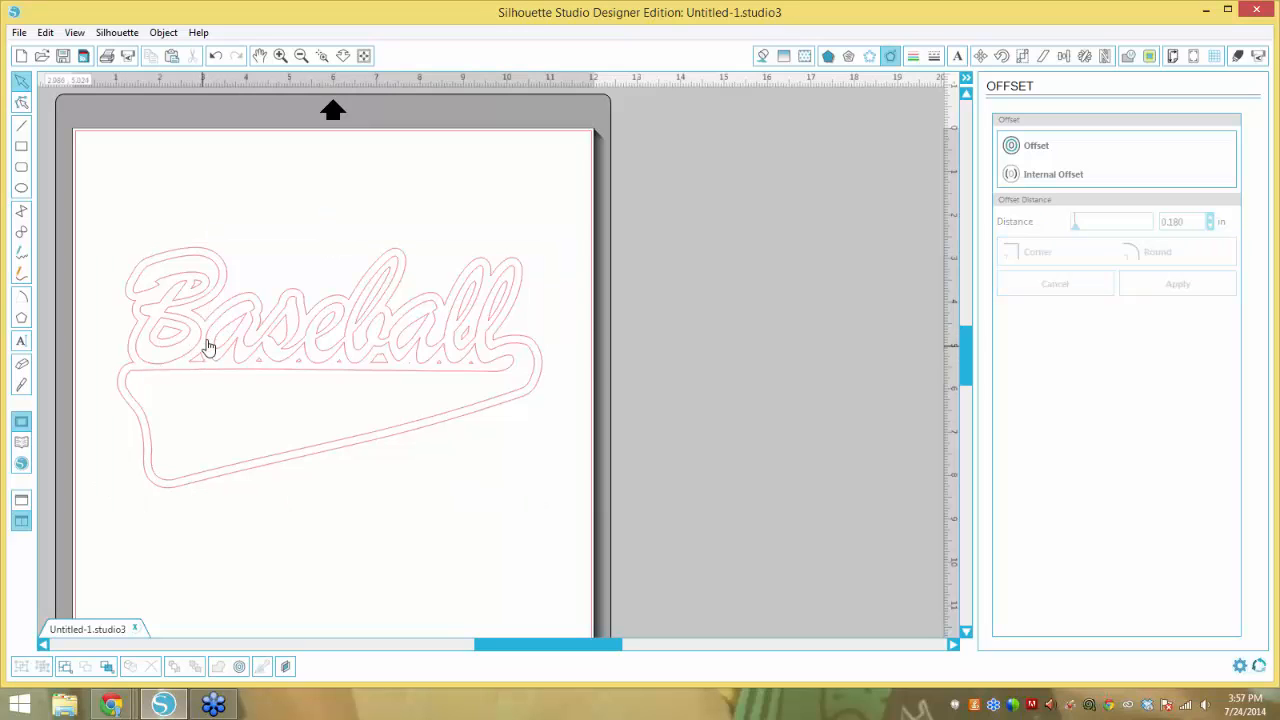
Fill the original Baseball lettering and tail with black.
{"action": "left_click", "coordinate": [541, 360]}
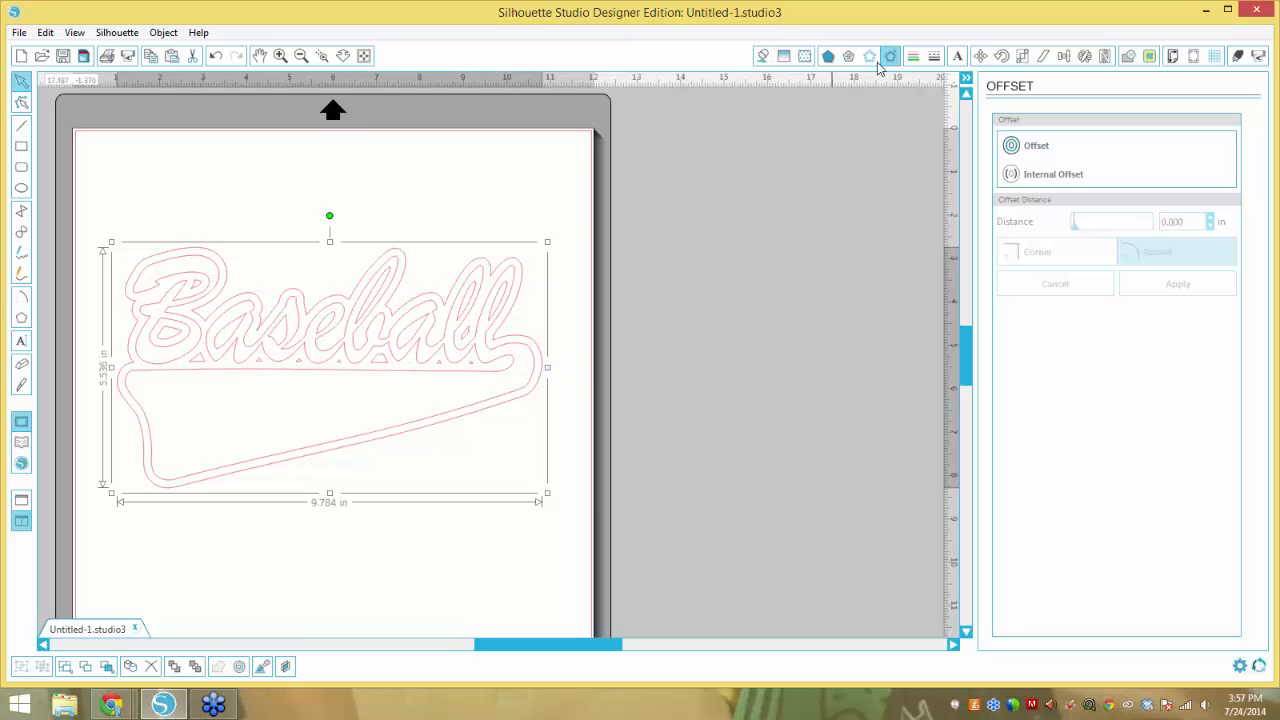
{"action": "left_click", "coordinate": [764, 56]}
{"action": "left_click", "coordinate": [402, 410]}
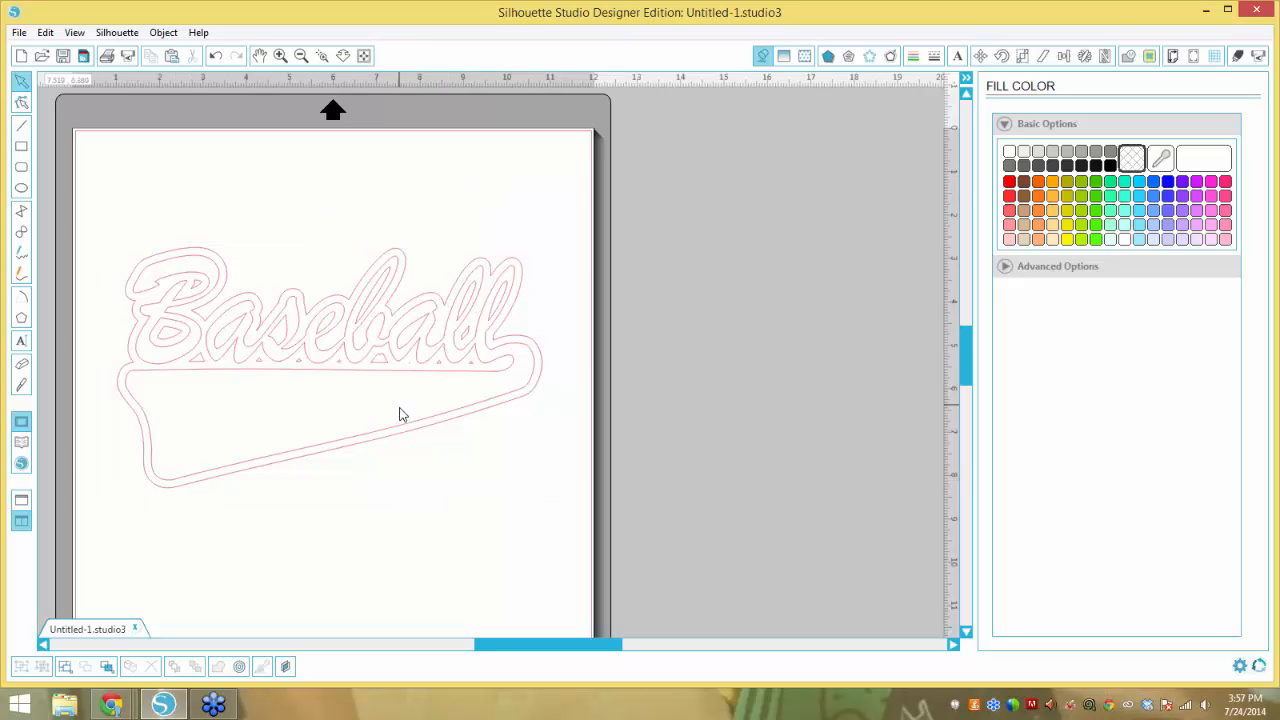
{"action": "left_click", "coordinate": [408, 425]}
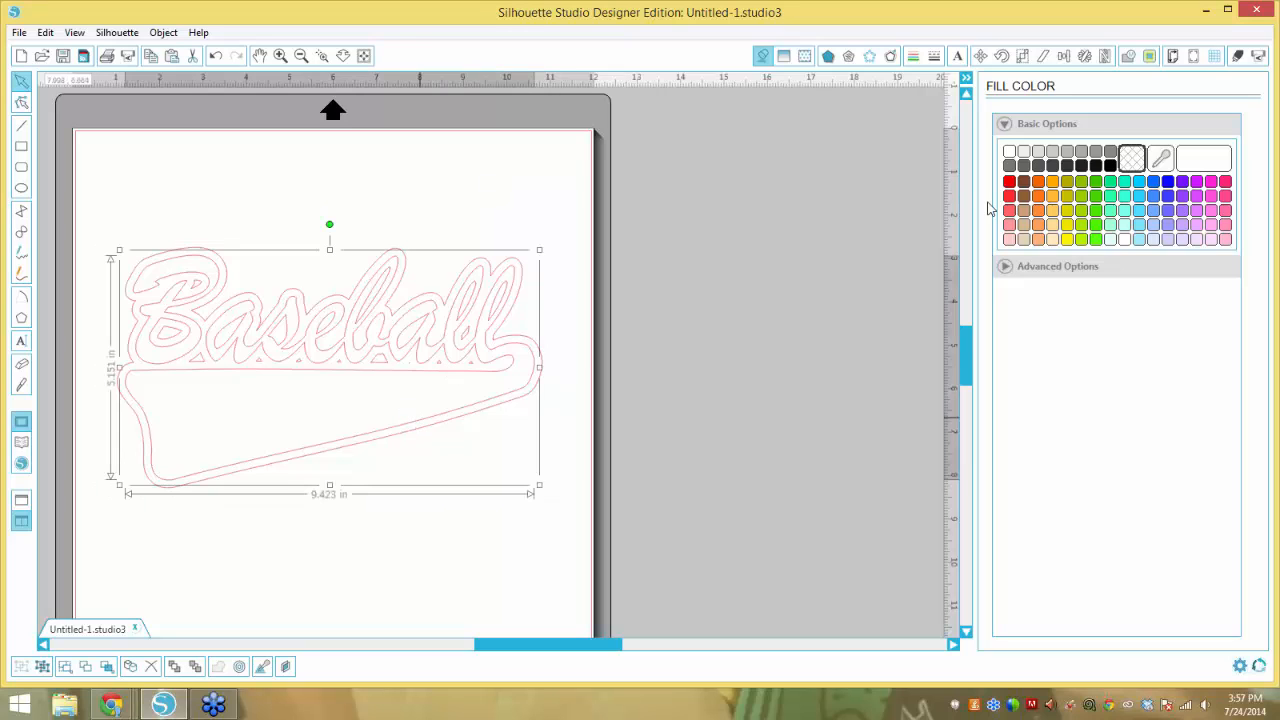
{"action": "left_click", "coordinate": [1107, 166]}
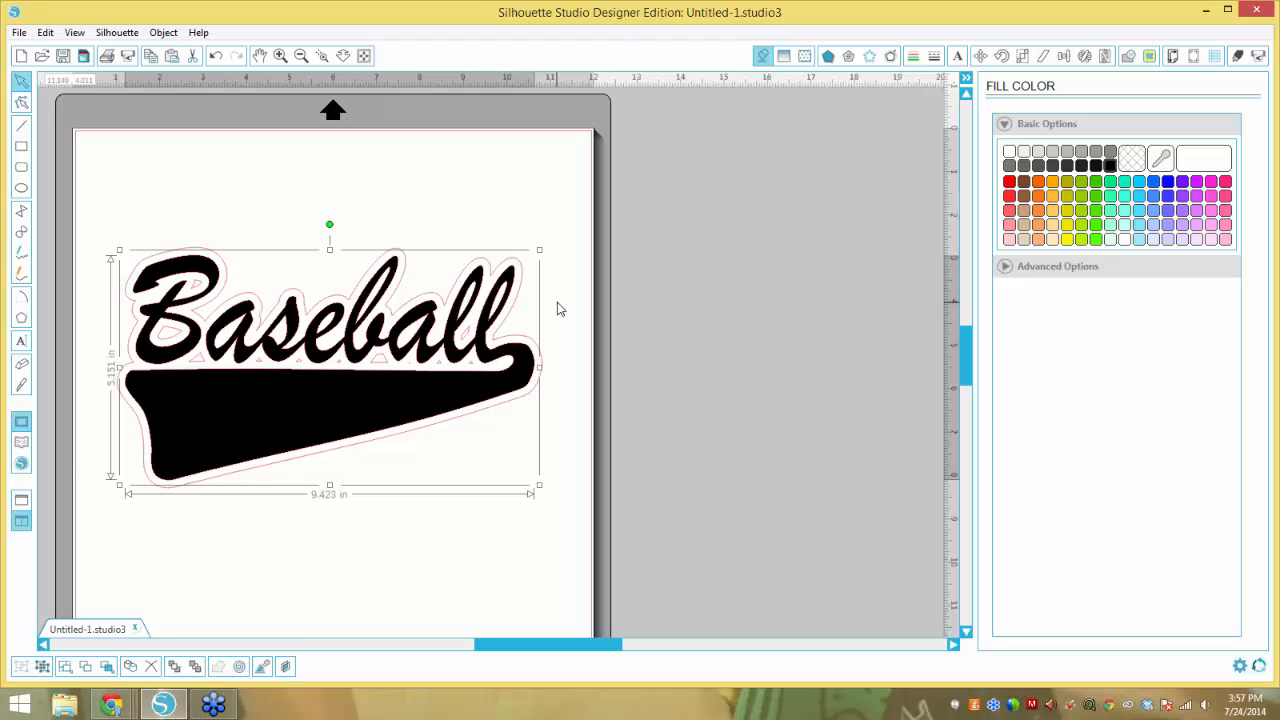
Fill the offset shape around the Baseball lettering with orange.
{"action": "left_click", "coordinate": [557, 309]}
{"action": "left_click", "coordinate": [521, 290]}
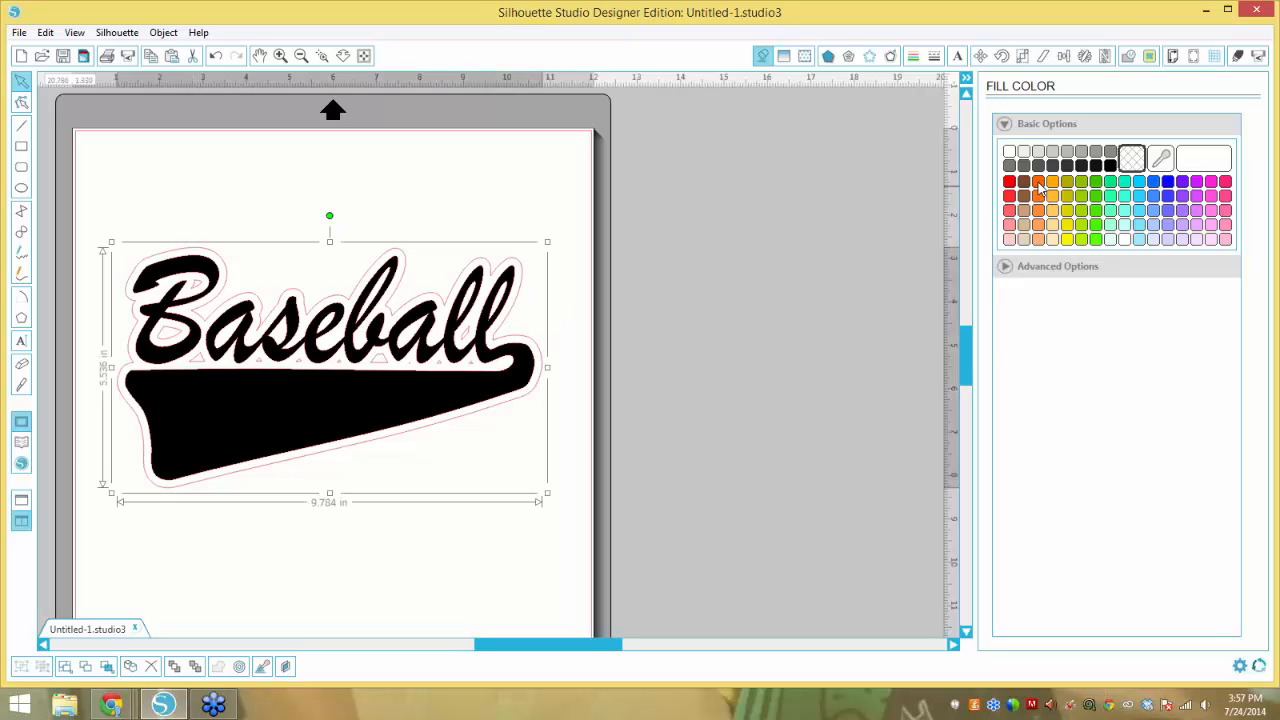
{"action": "left_click", "coordinate": [1038, 197]}
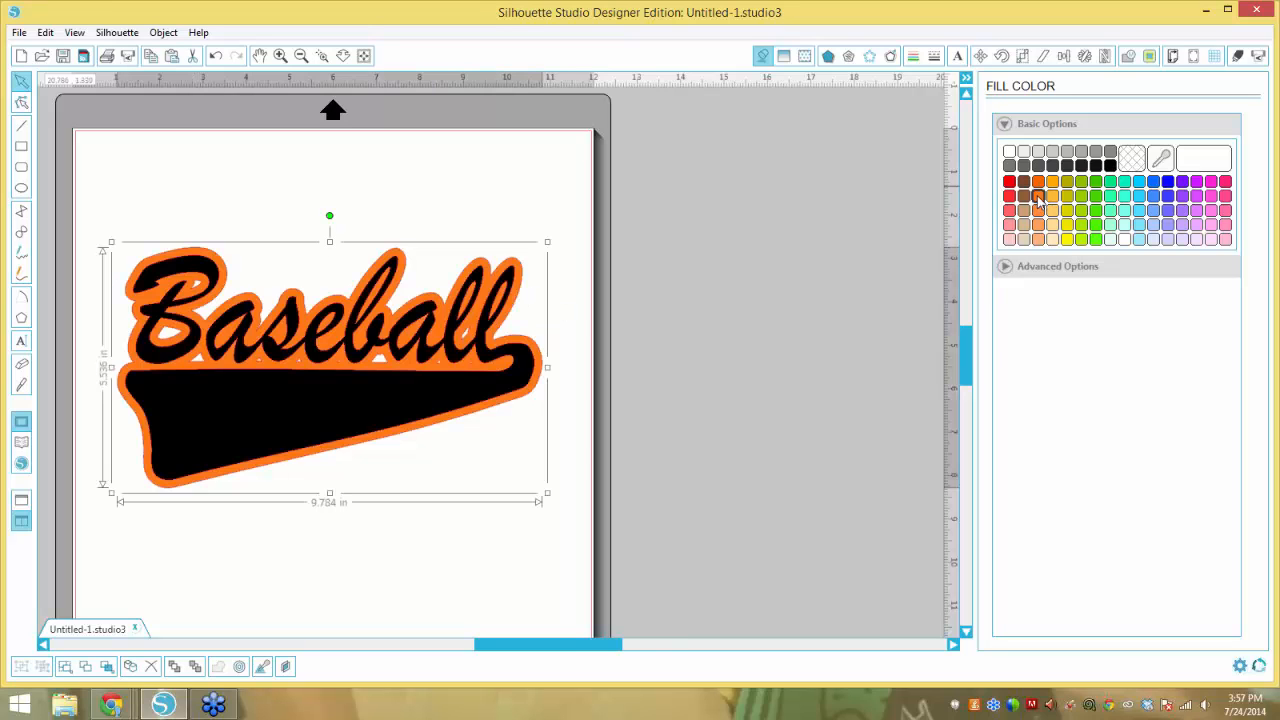
Set the line color of the orange offset and the black lettering to transparent.
{"action": "left_click", "coordinate": [520, 273]}
{"action": "left_click", "coordinate": [522, 273]}
{"action": "left_click", "coordinate": [913, 56]}
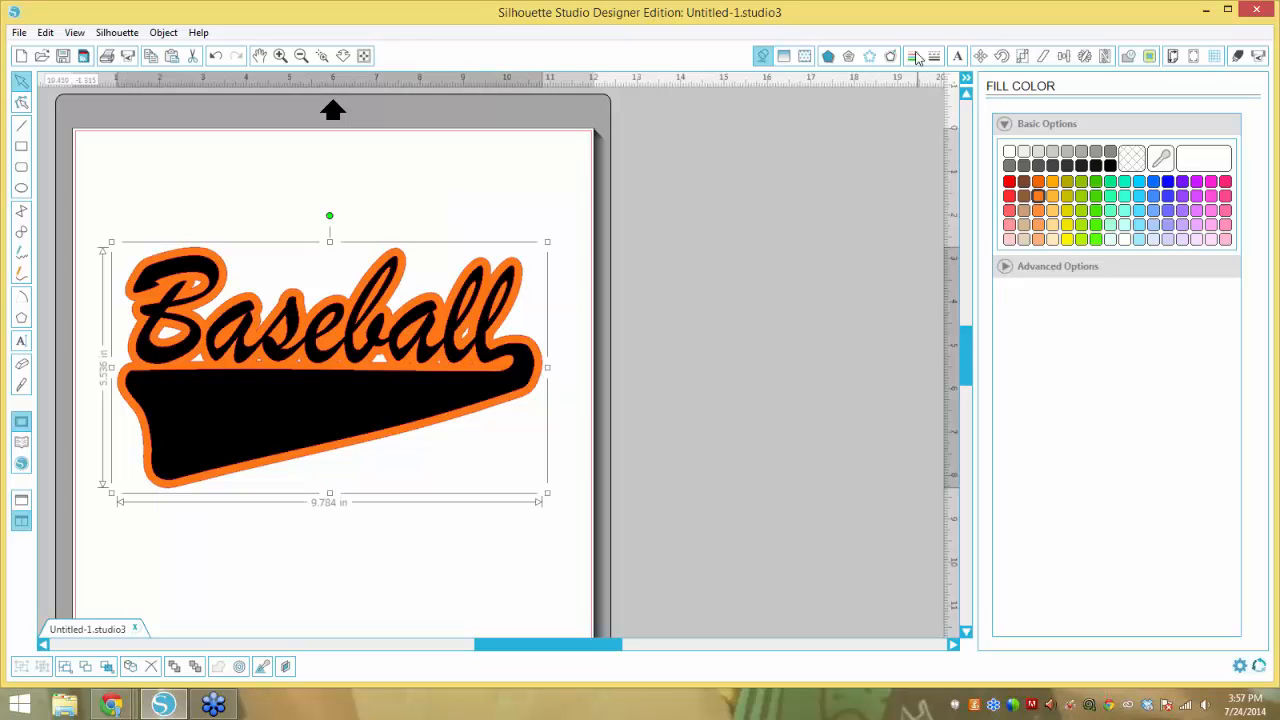
{"action": "left_click", "coordinate": [1131, 158]}
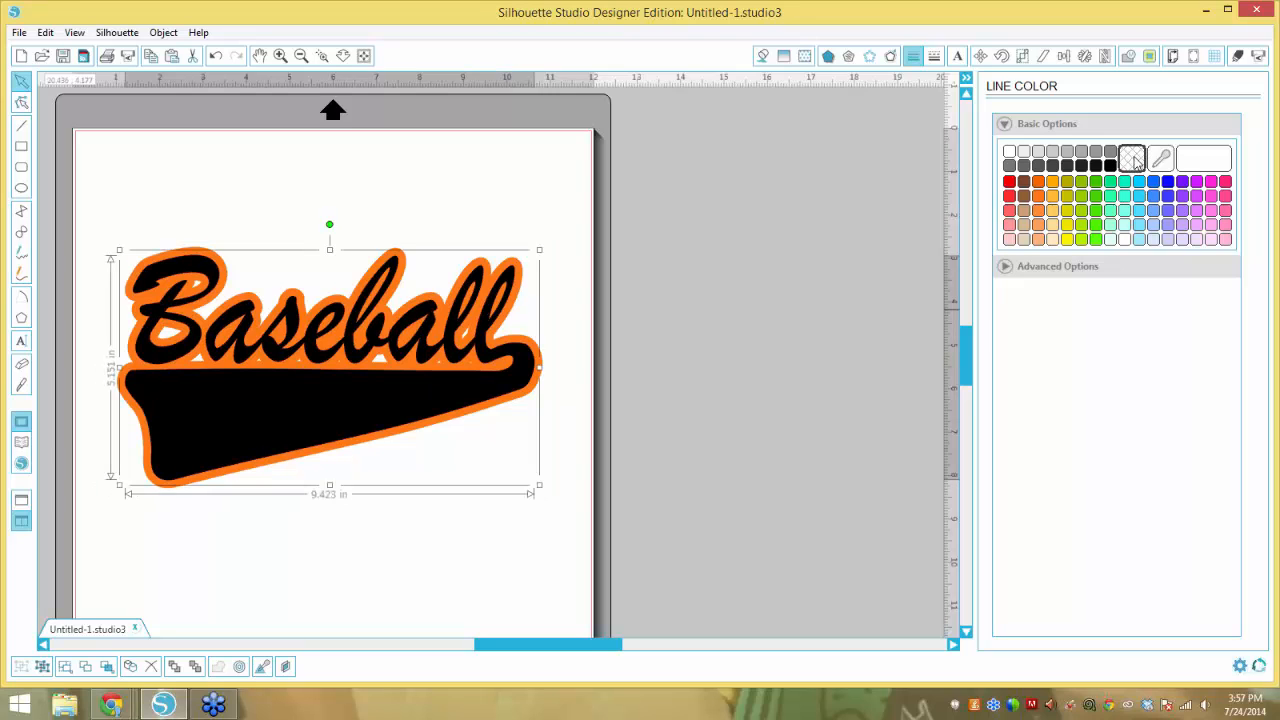
{"action": "left_click", "coordinate": [560, 314]}
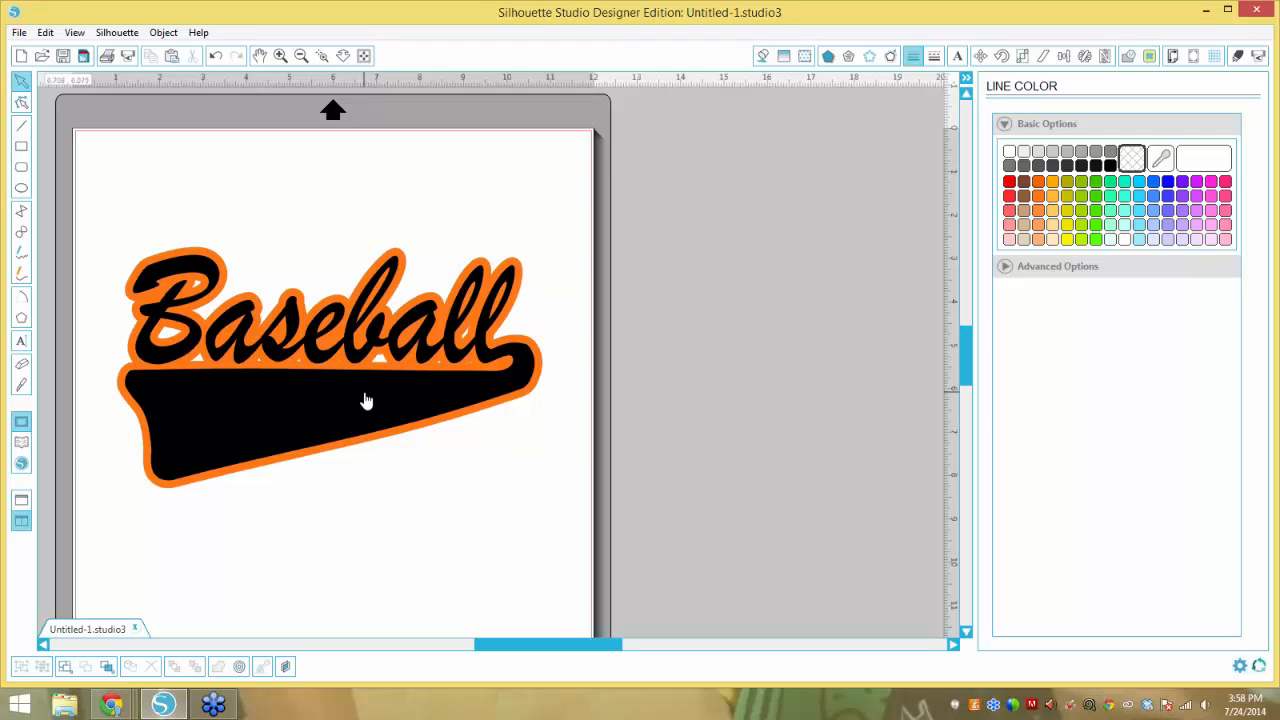
Try moving the black lettering off the orange offset to show the separate layers, and undo the moves.
{"action": "left_click", "coordinate": [387, 446]}
{"action": "left_click_drag", "start_coordinate": [387, 446], "coordinate": [434, 536]}
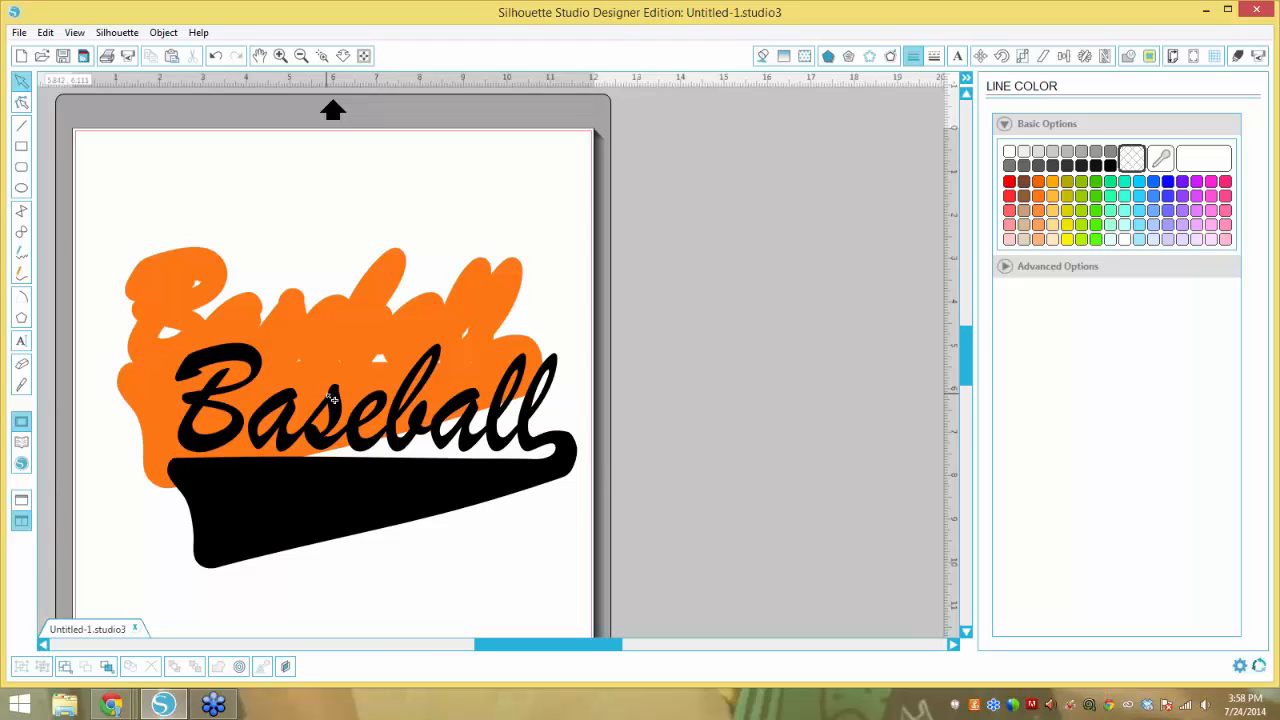
{"action": "left_click", "coordinate": [328, 397]}
{"action": "key", "text": "ctrl+z"}
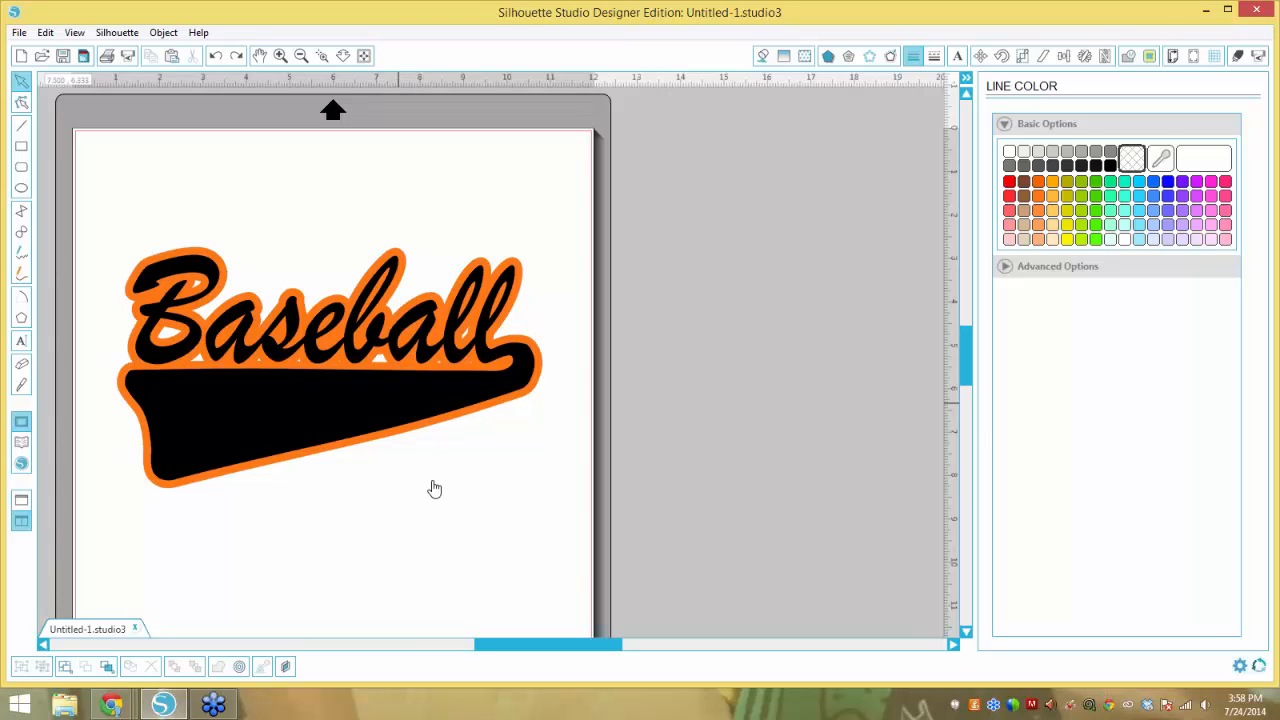
{"action": "key", "text": "ctrl+y"}
{"action": "key", "text": "ctrl+z"}
{"action": "left_click_drag", "start_coordinate": [437, 397], "coordinate": [466, 477]}
{"action": "key", "text": "ctrl+z"}
{"action": "key", "text": "ctrl+z"}
{"action": "left_click", "coordinate": [383, 394]}
{"action": "left_click", "coordinate": [428, 210]}
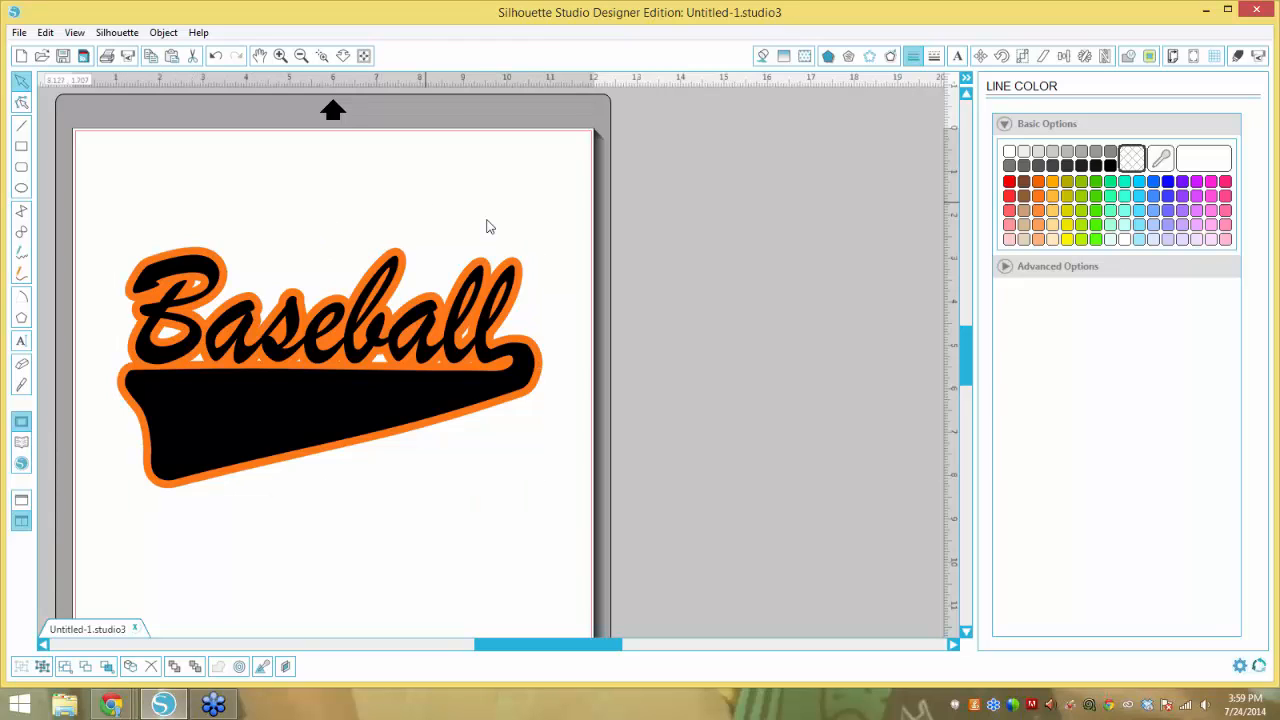
Try cutting the black Baseball lettering out of the orange offset with Subtract All, and shift the black lettering to check the layers.
{"action": "left_click_drag", "start_coordinate": [557, 191], "coordinate": [92, 548]}
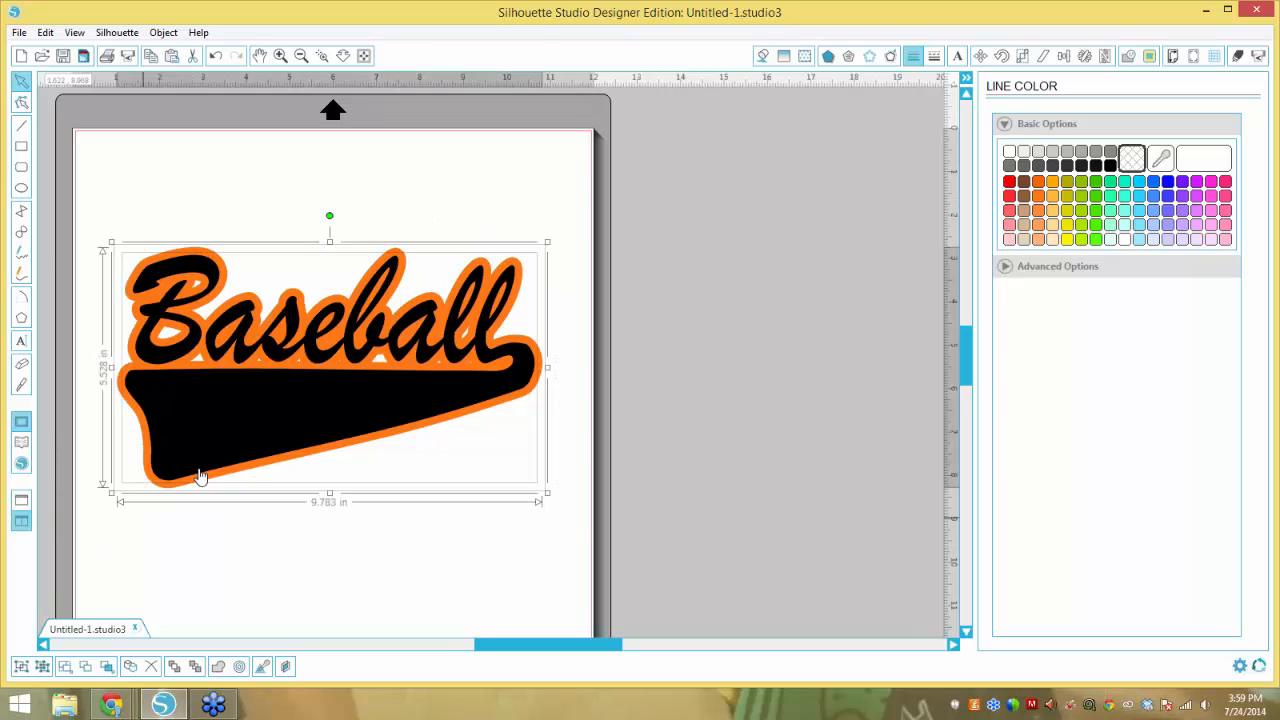
{"action": "left_click", "coordinate": [1128, 58]}
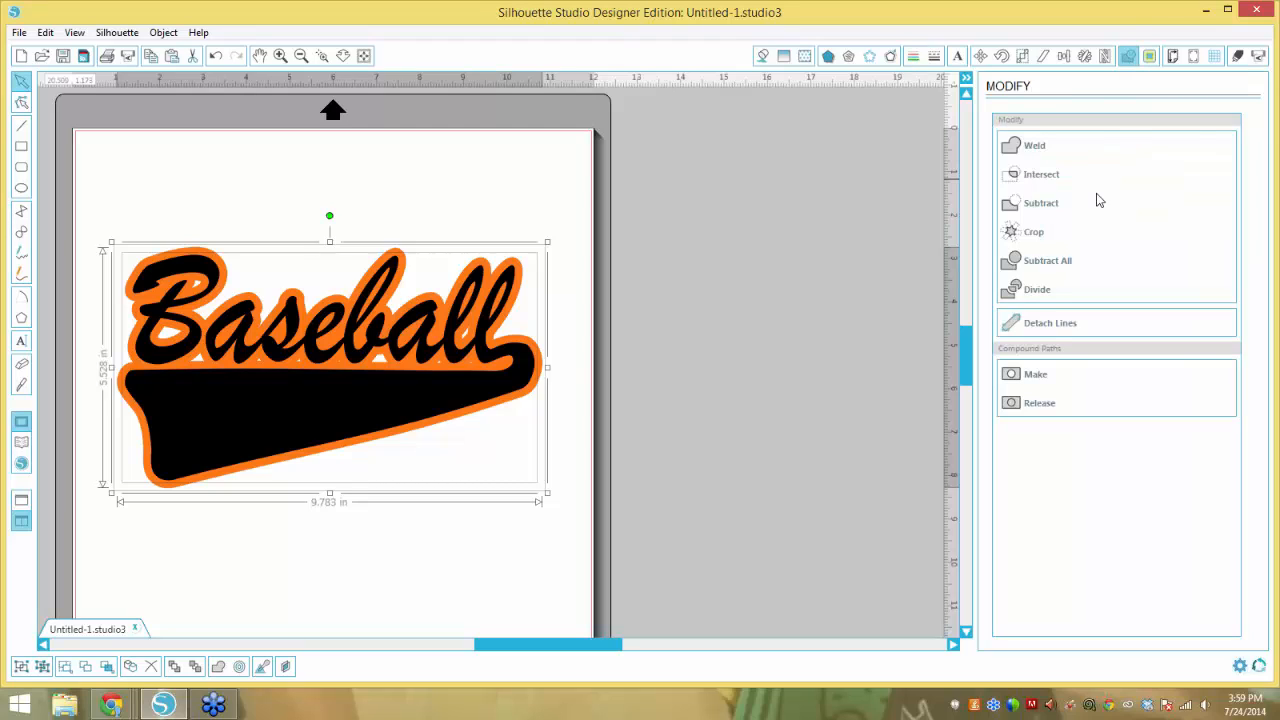
{"action": "left_click", "coordinate": [1036, 266]}
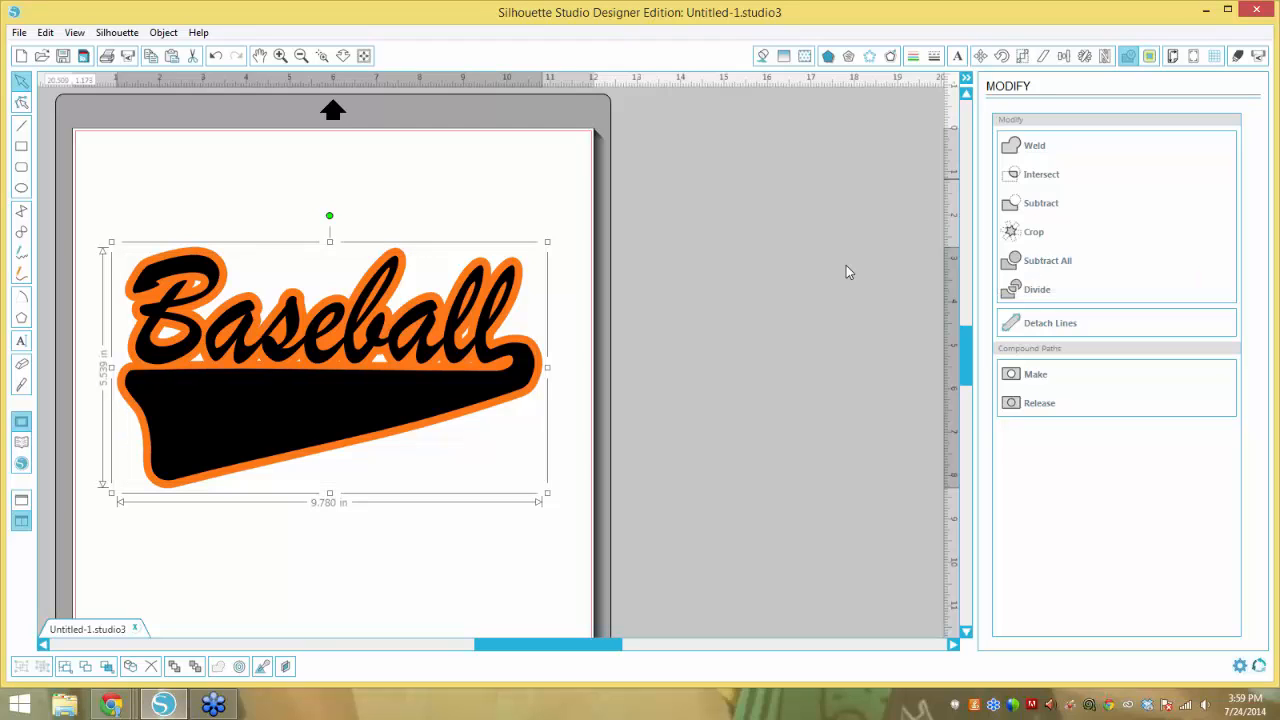
{"action": "left_click", "coordinate": [494, 223]}
{"action": "left_click_drag", "start_coordinate": [408, 414], "coordinate": [420, 438]}
{"action": "left_click", "coordinate": [420, 490]}
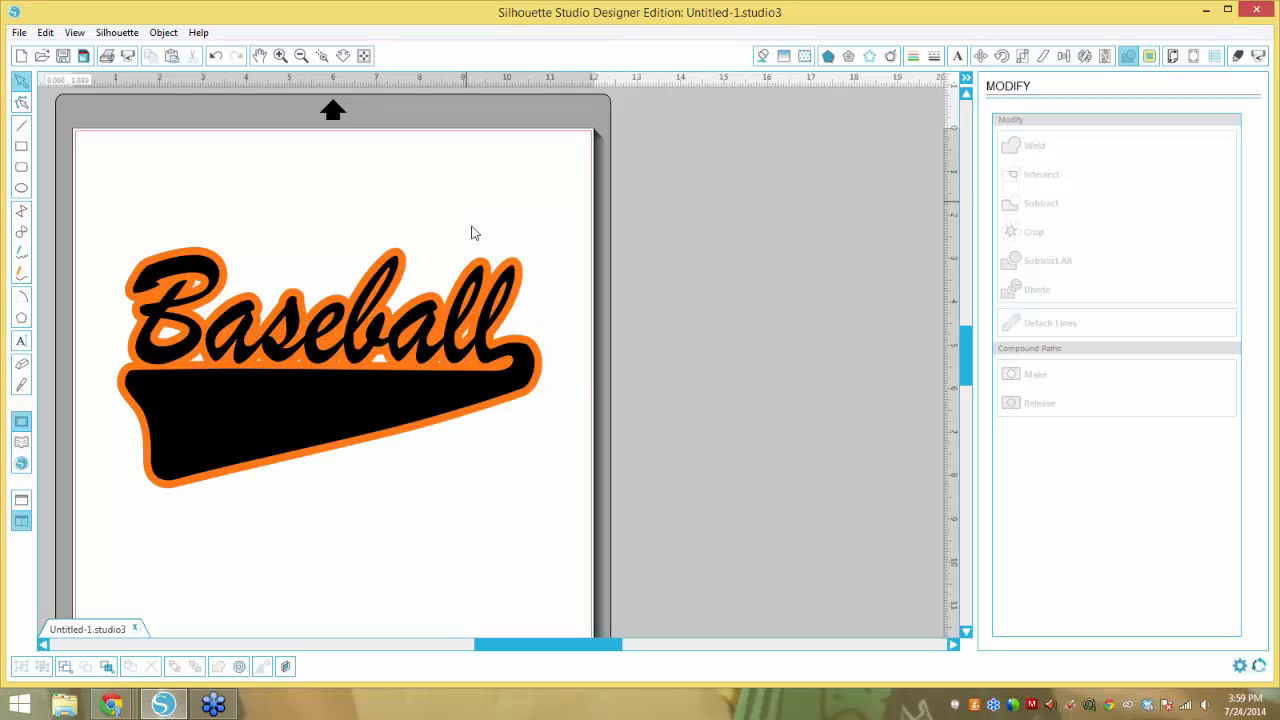
Try moving the black lettering down off the orange offset, and undo the moves.
{"action": "key", "text": "ctrl+a"}
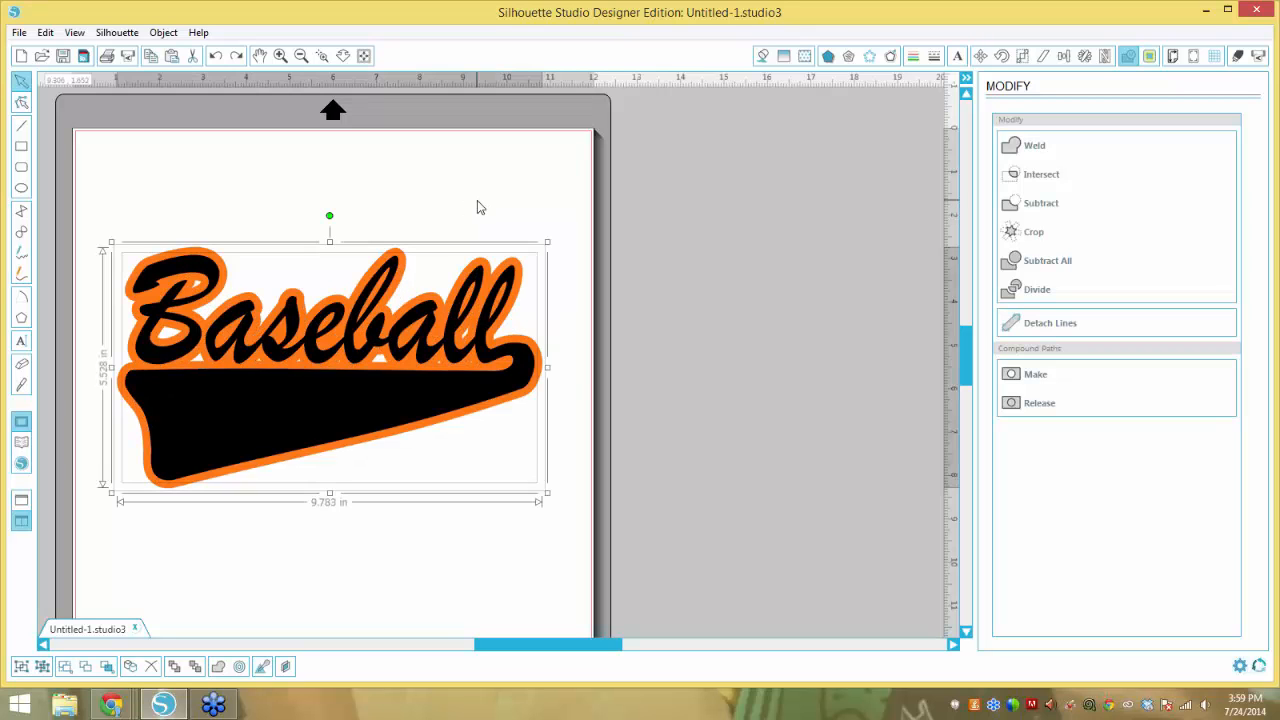
{"action": "left_click_drag", "start_coordinate": [443, 391], "coordinate": [457, 457]}
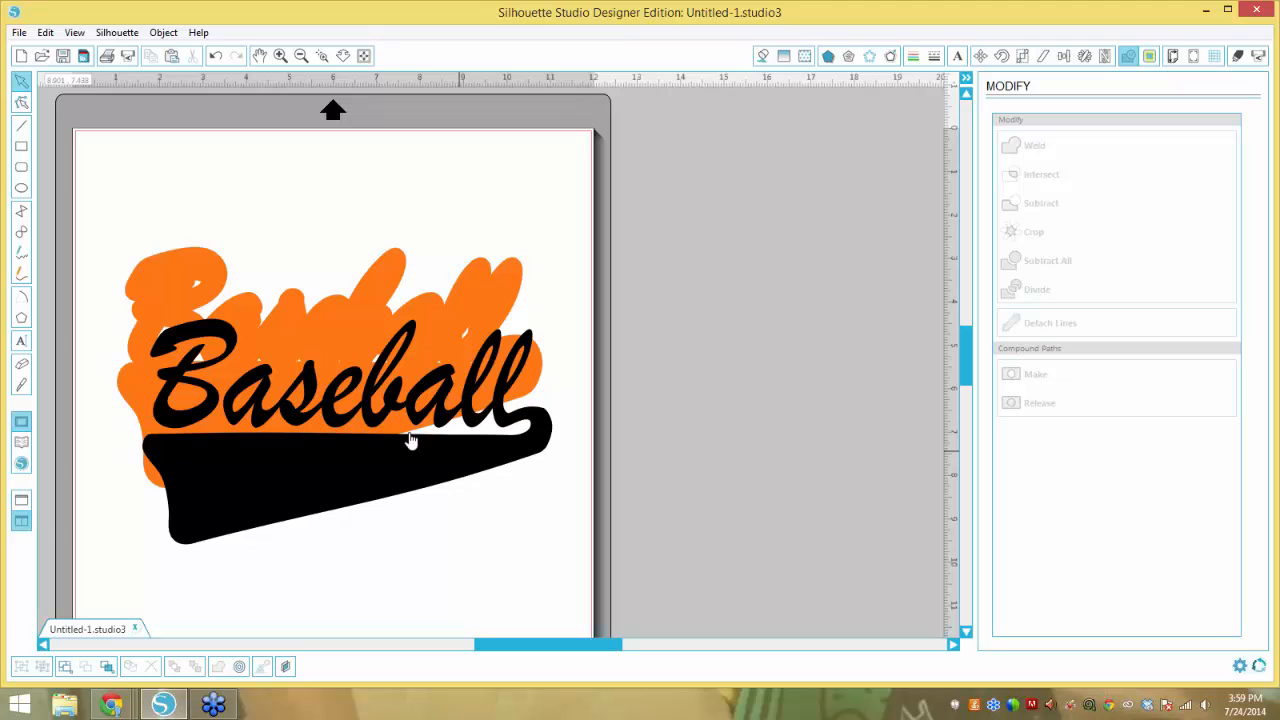
{"action": "key", "text": "ctrl+z"}
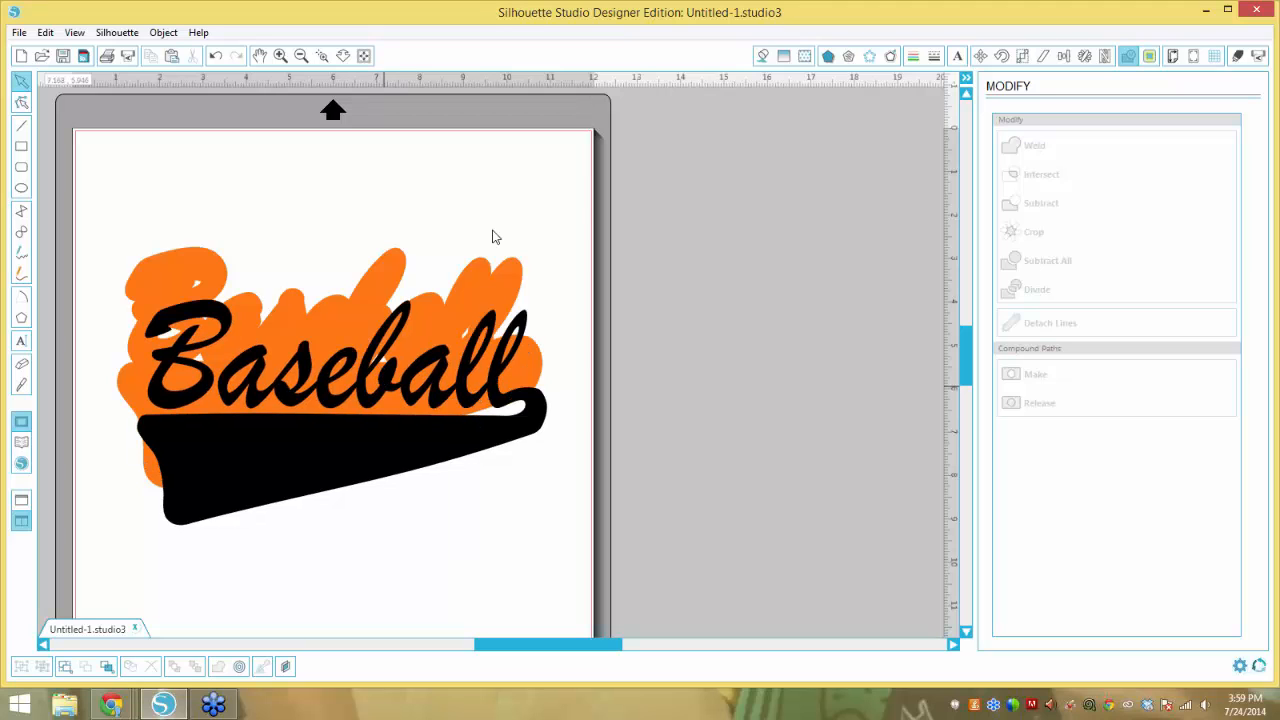
Apply Subtract All to the overlapping black lettering and orange offset.
{"action": "left_click_drag", "start_coordinate": [580, 189], "coordinate": [90, 550]}
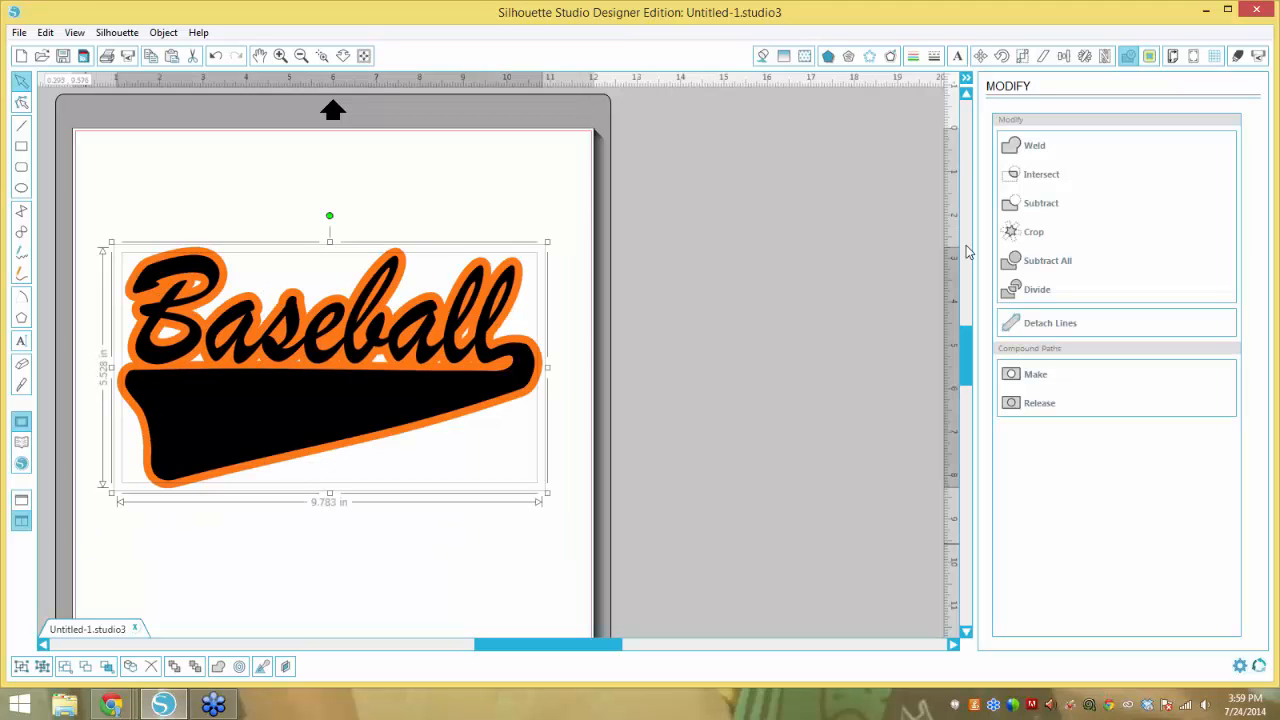
{"action": "left_click", "coordinate": [1027, 262]}
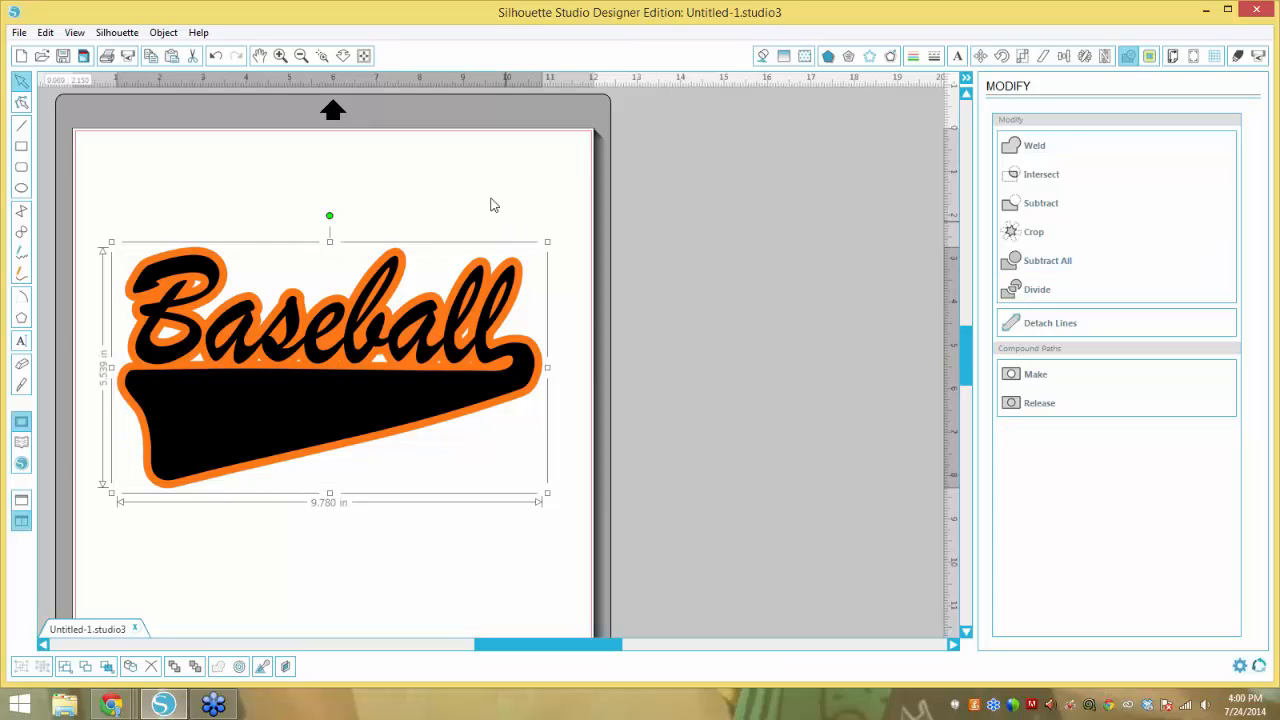
{"action": "left_click", "coordinate": [491, 203]}
Move the black lettering and the orange outline apart to inspect the cut-out, and undo the moves.
{"action": "left_click_drag", "start_coordinate": [384, 391], "coordinate": [418, 513]}
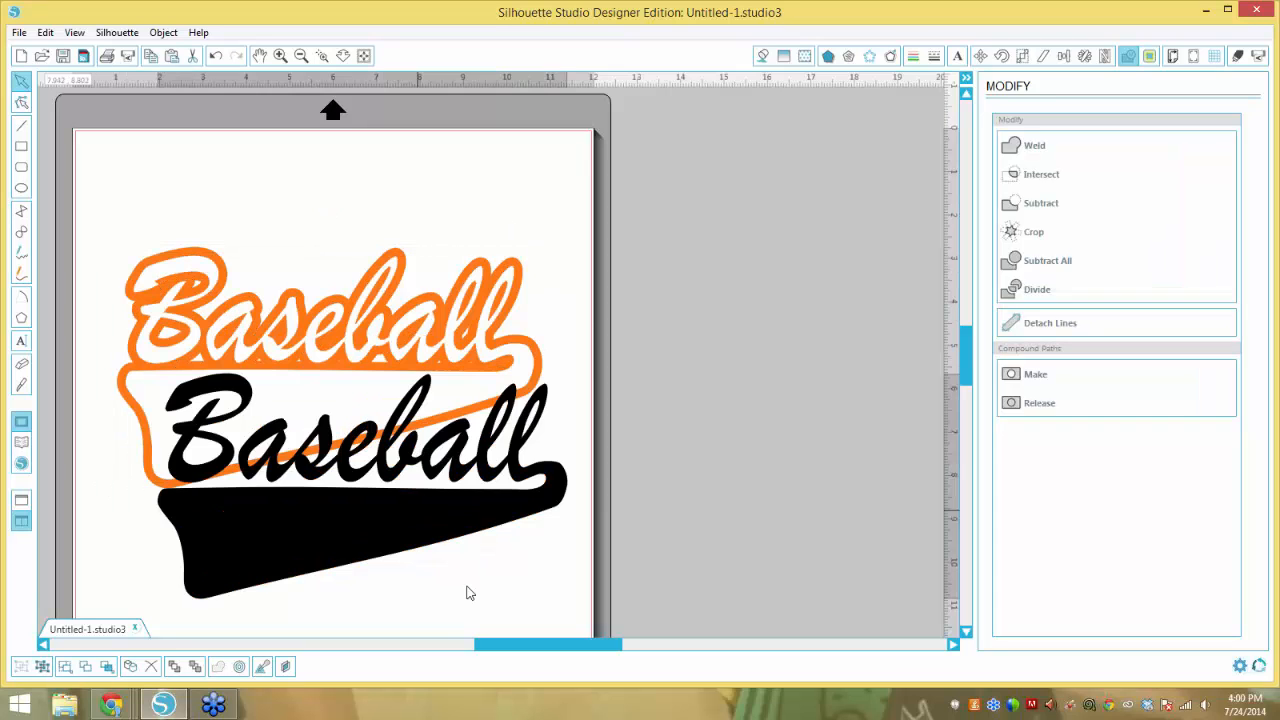
{"action": "left_click", "coordinate": [468, 589]}
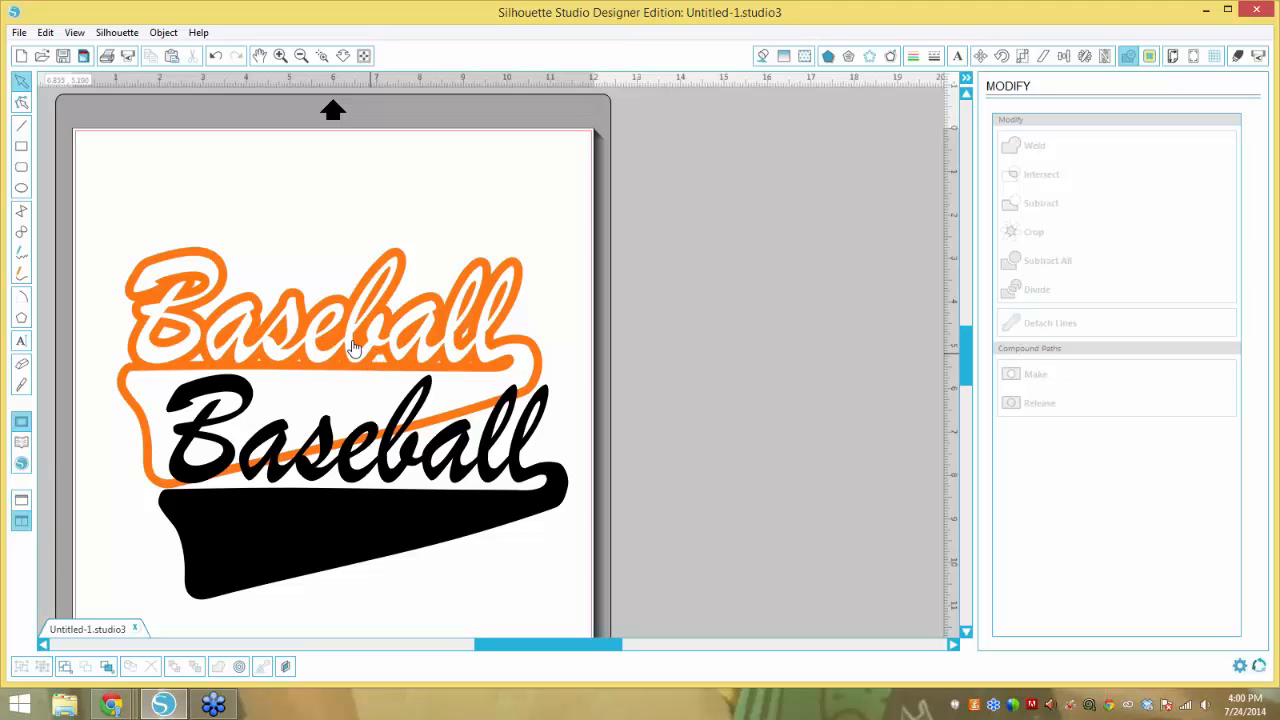
{"action": "left_click_drag", "start_coordinate": [352, 347], "coordinate": [376, 293]}
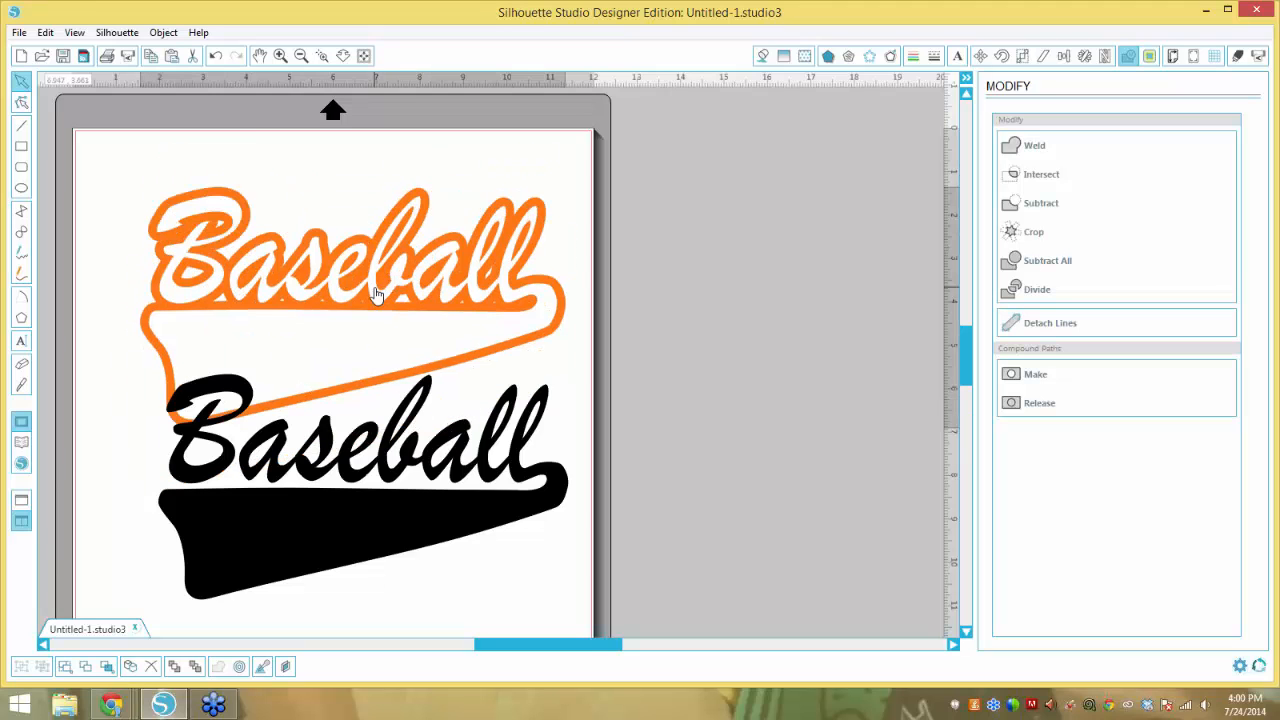
{"action": "left_click", "coordinate": [360, 343]}
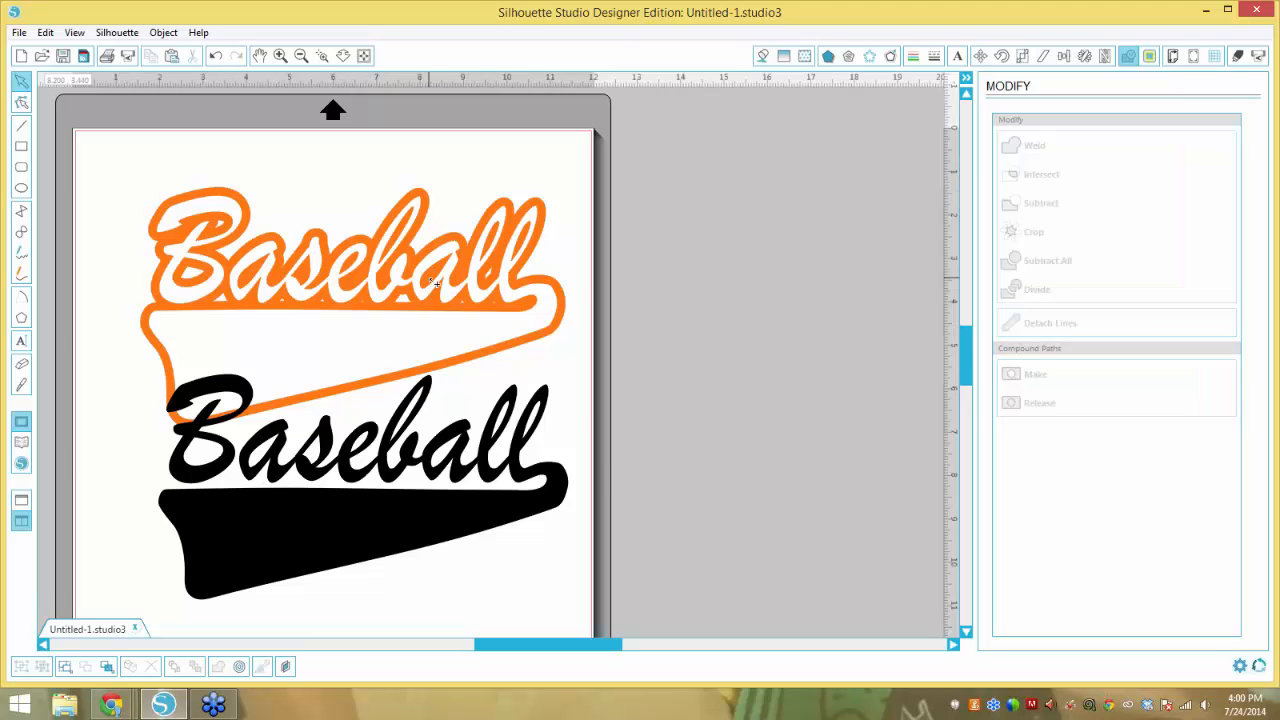
{"action": "key", "text": "ctrl+z"}
{"action": "key", "text": "ctrl+z"}
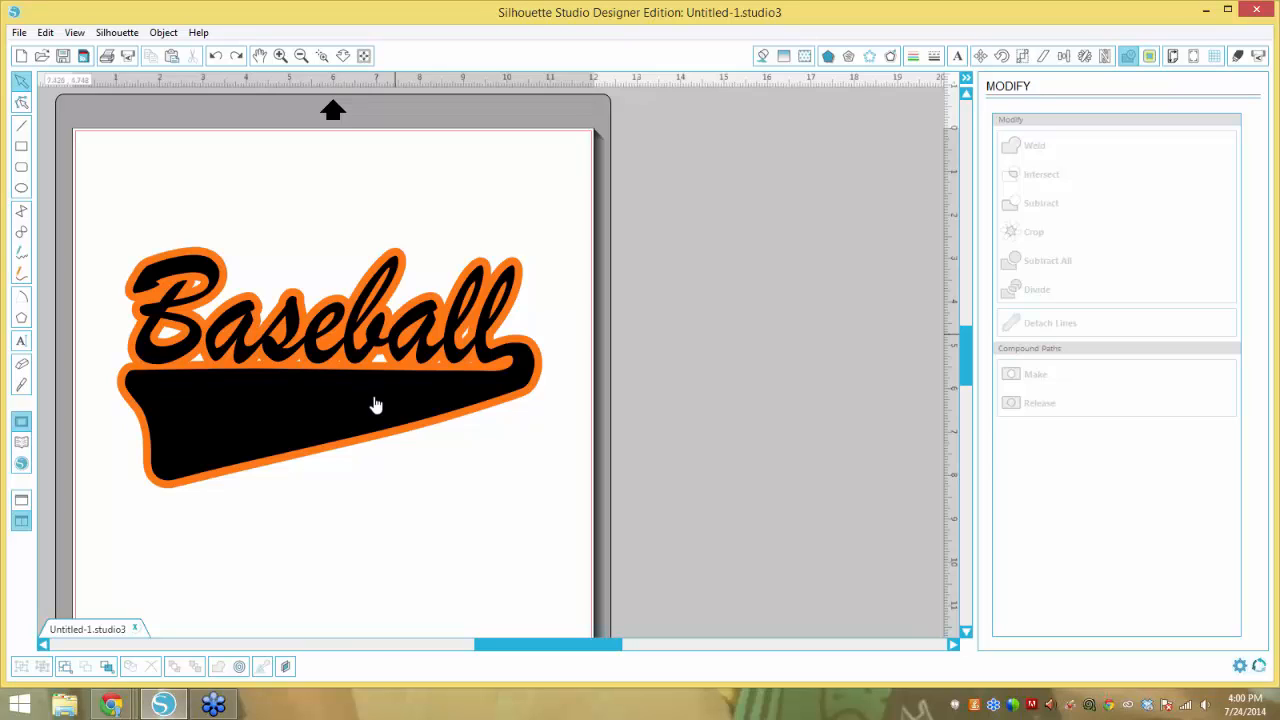
Set the line color of the orange outline shape to black.
{"action": "left_click", "coordinate": [538, 352]}
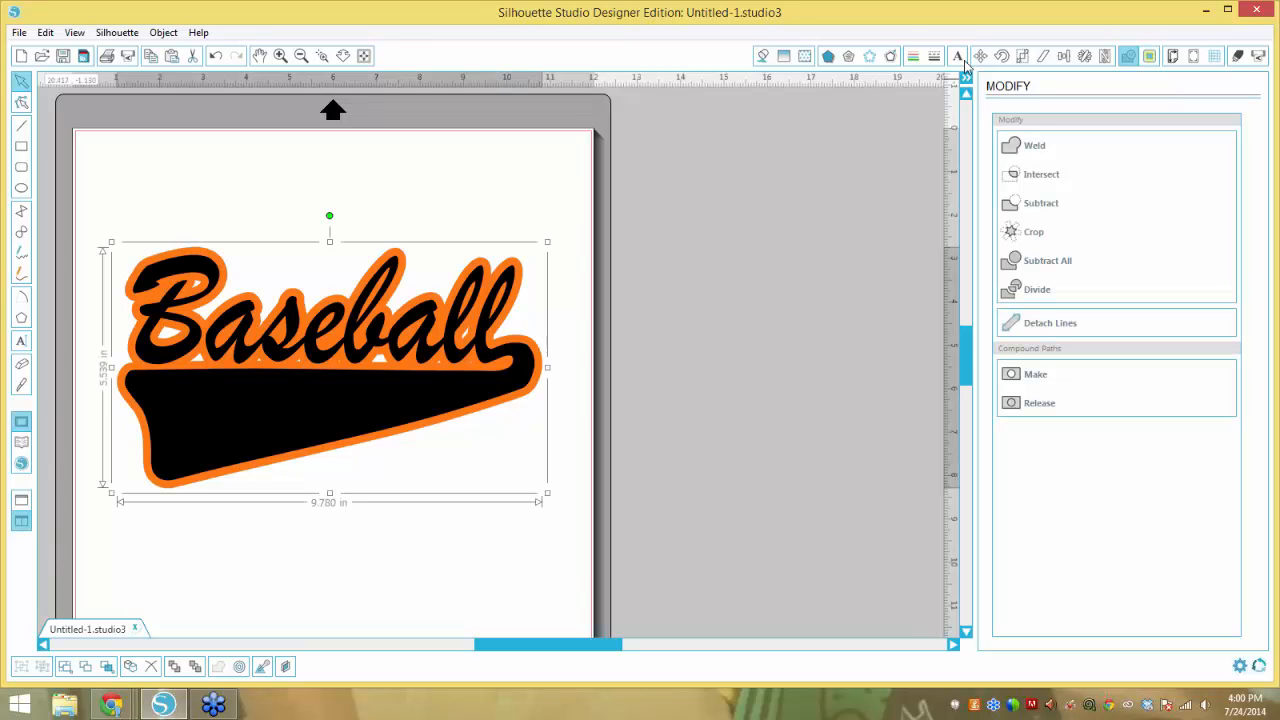
{"action": "left_click", "coordinate": [913, 58]}
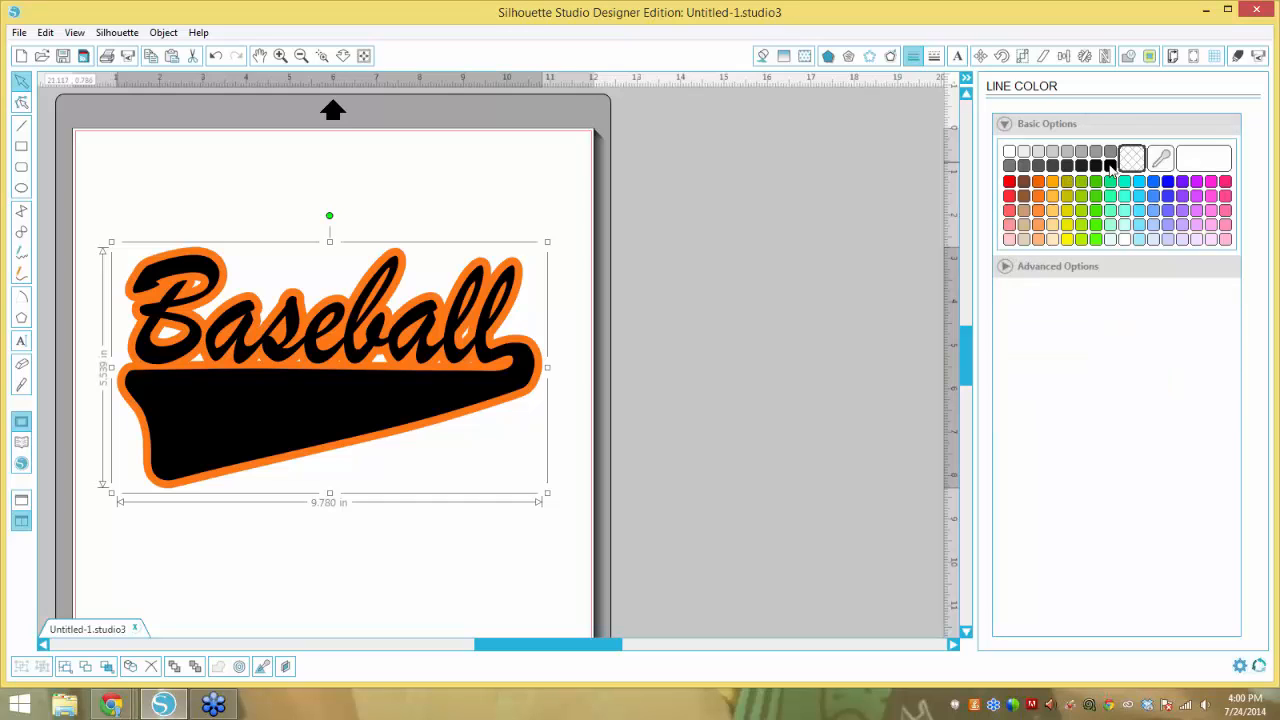
{"action": "left_click", "coordinate": [1110, 166]}
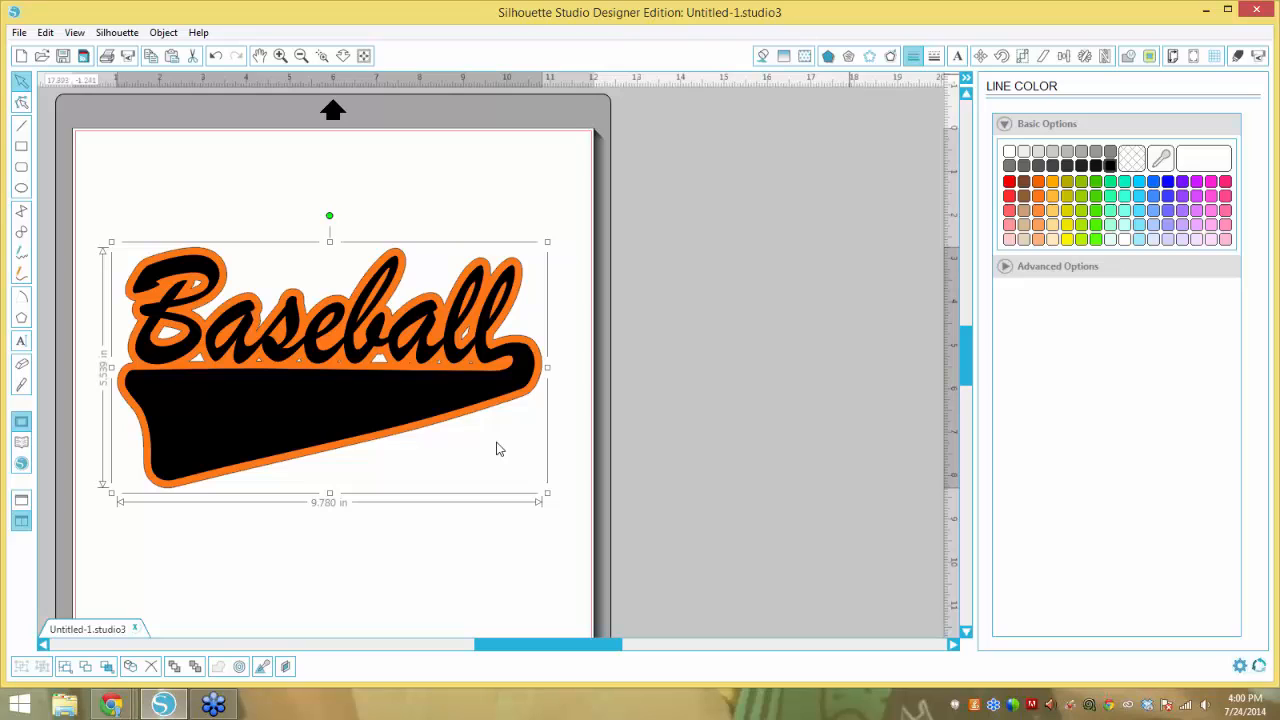
{"action": "left_click", "coordinate": [552, 373]}
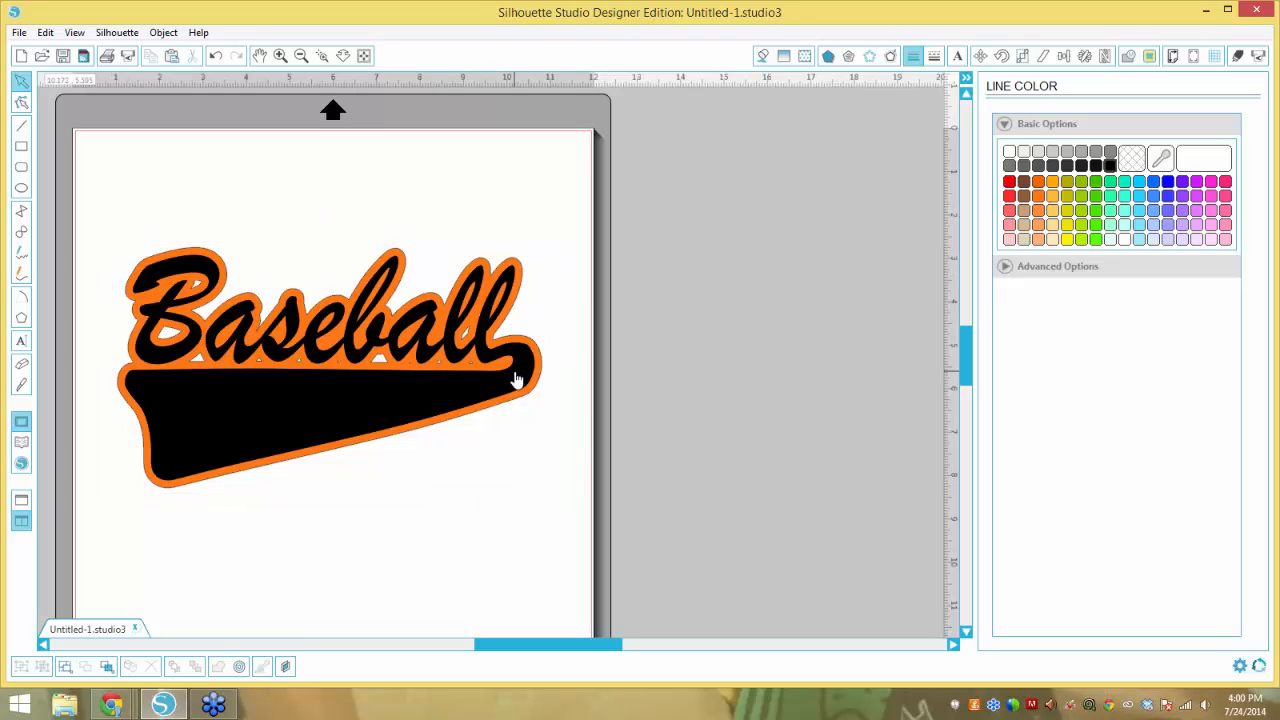
Set the line color of the black Baseball lettering and tail to orange.
{"action": "left_click", "coordinate": [515, 377]}
{"action": "left_click", "coordinate": [1040, 190]}
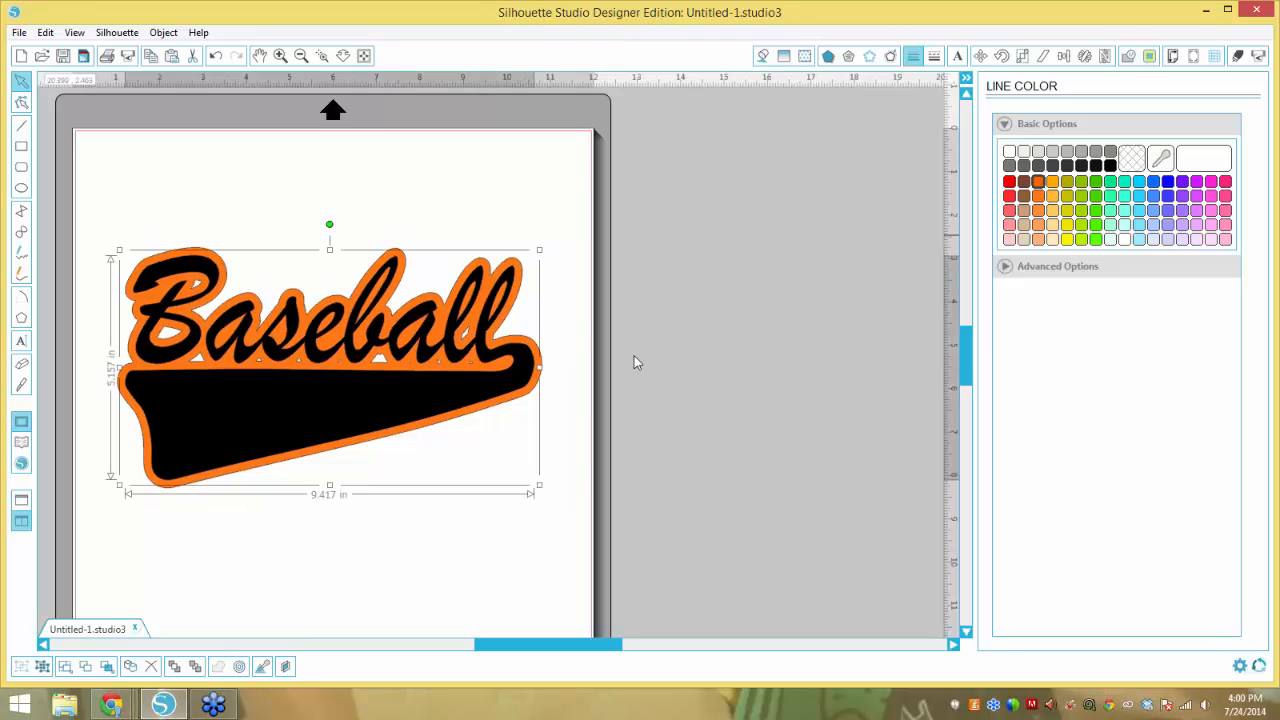
{"action": "left_click", "coordinate": [560, 368]}
Open the fill color options for the orange outline shape.
{"action": "left_click", "coordinate": [545, 370]}
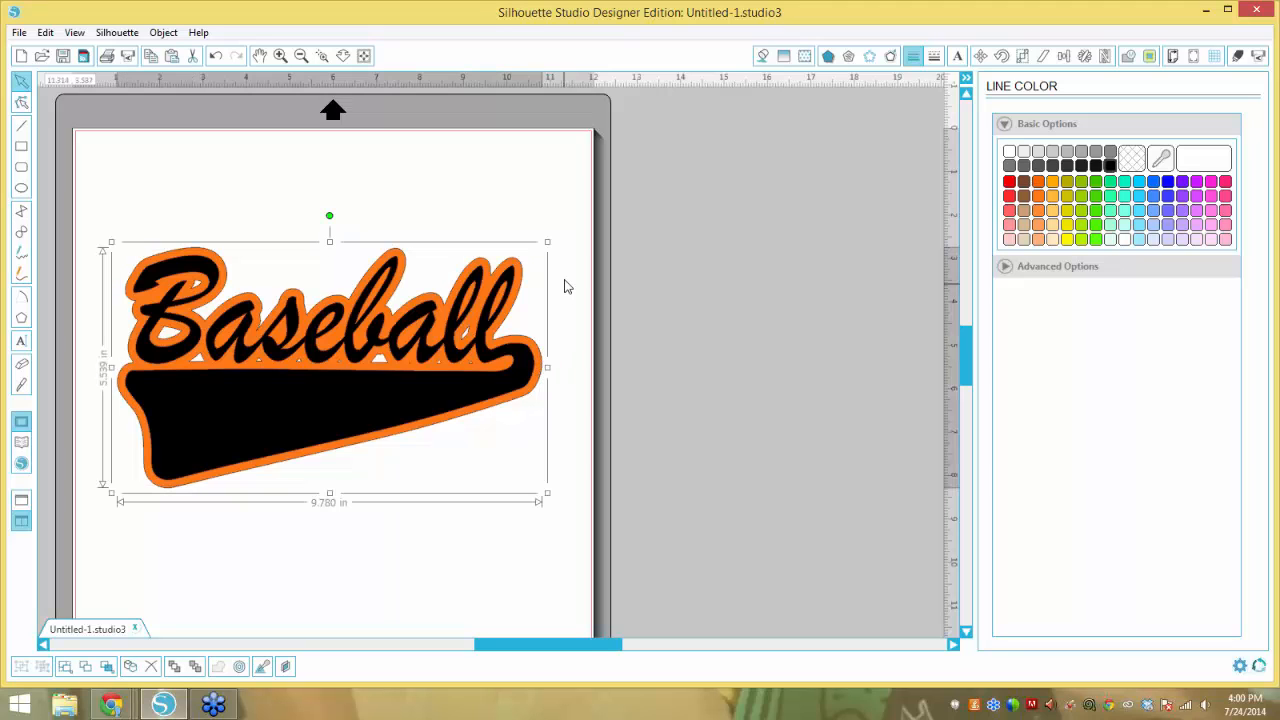
{"action": "left_click", "coordinate": [764, 57]}
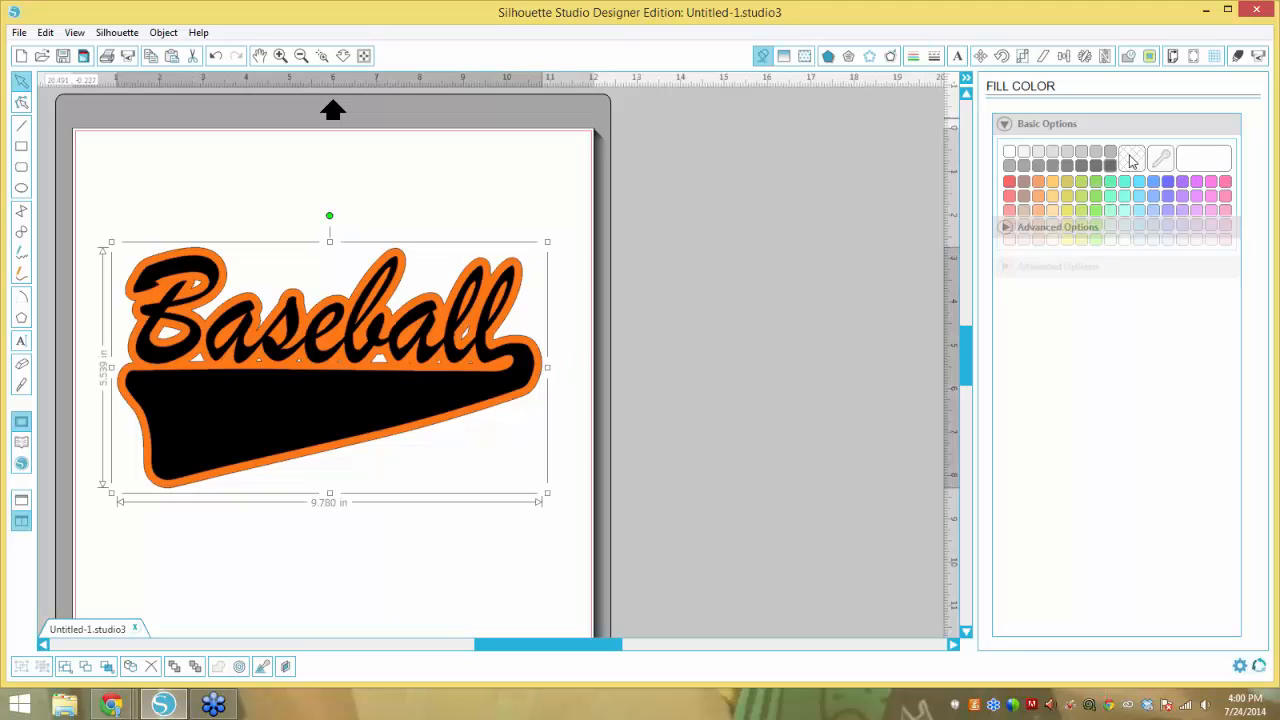
Remove the fill color from both the orange outline shape and the black Baseball lettering.
{"action": "left_click", "coordinate": [1131, 158]}
{"action": "left_click", "coordinate": [470, 393]}
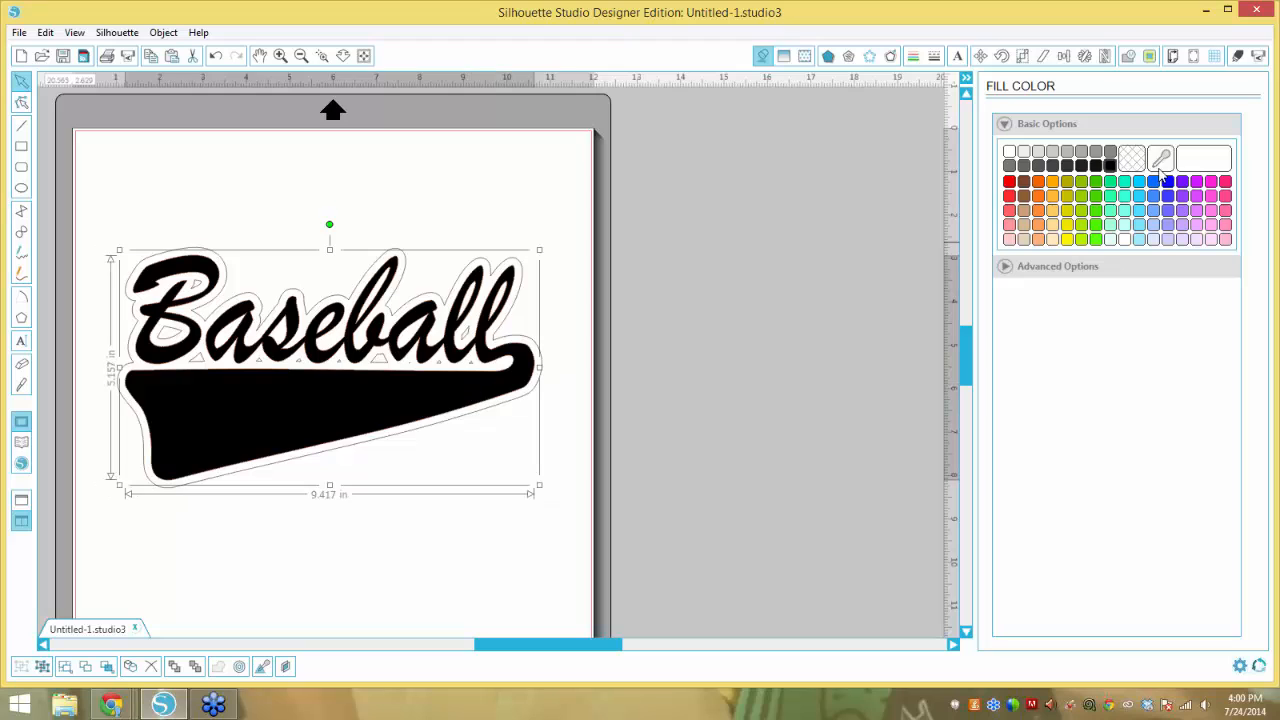
{"action": "left_click", "coordinate": [1134, 159]}
{"action": "left_click", "coordinate": [517, 216]}
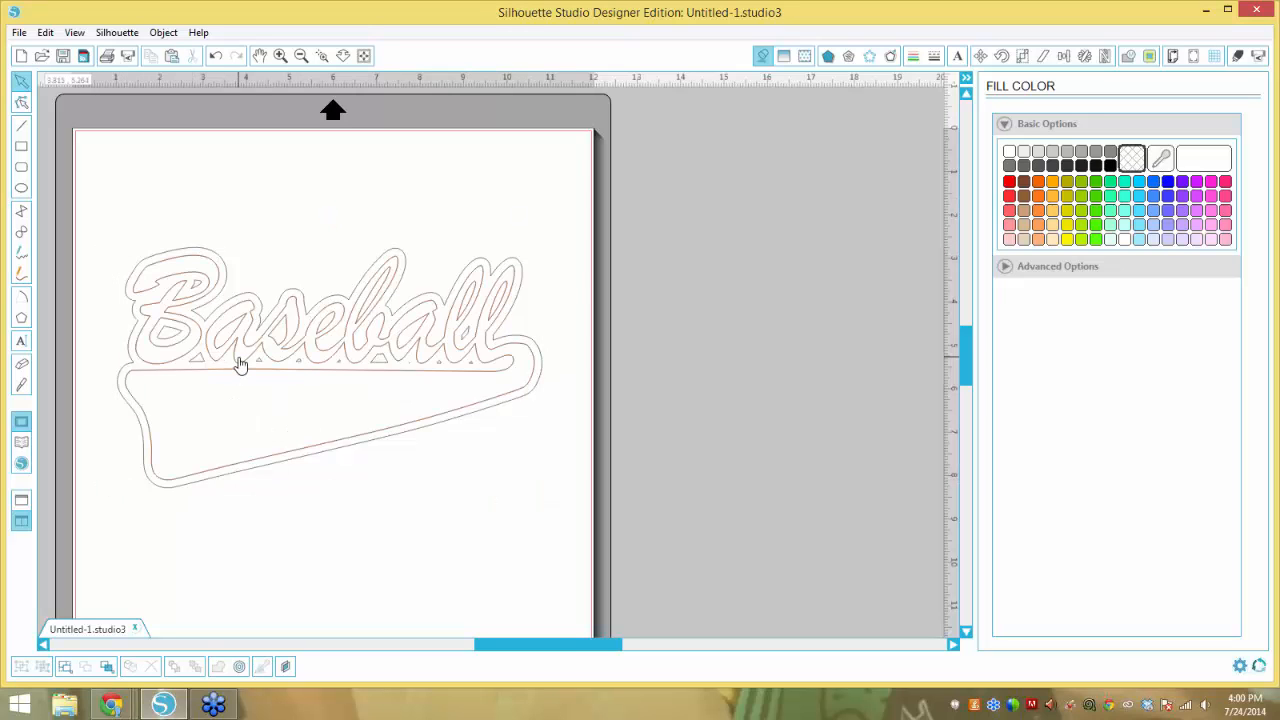
Examine how the lettering edges coincide with the outline shape's cut-out around the final letters, nudging the lettering and undoing each nudge.
{"action": "left_click", "coordinate": [510, 294]}
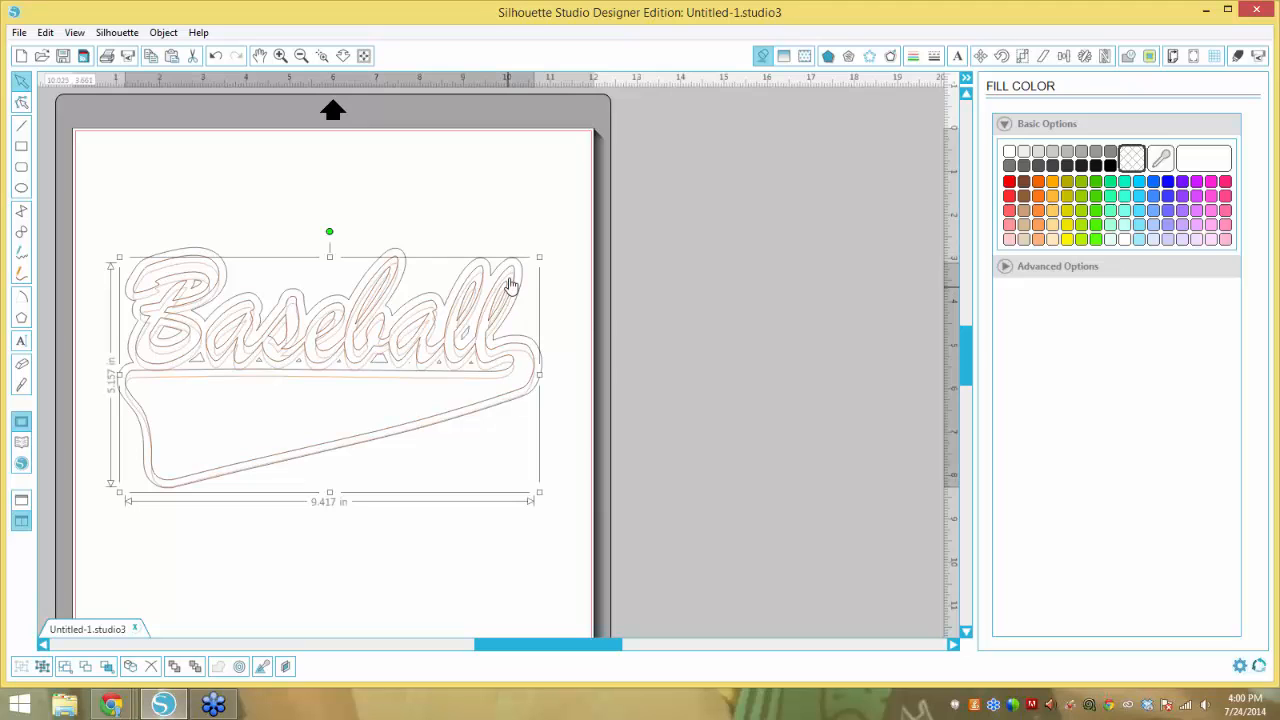
{"action": "left_click", "coordinate": [240, 100]}
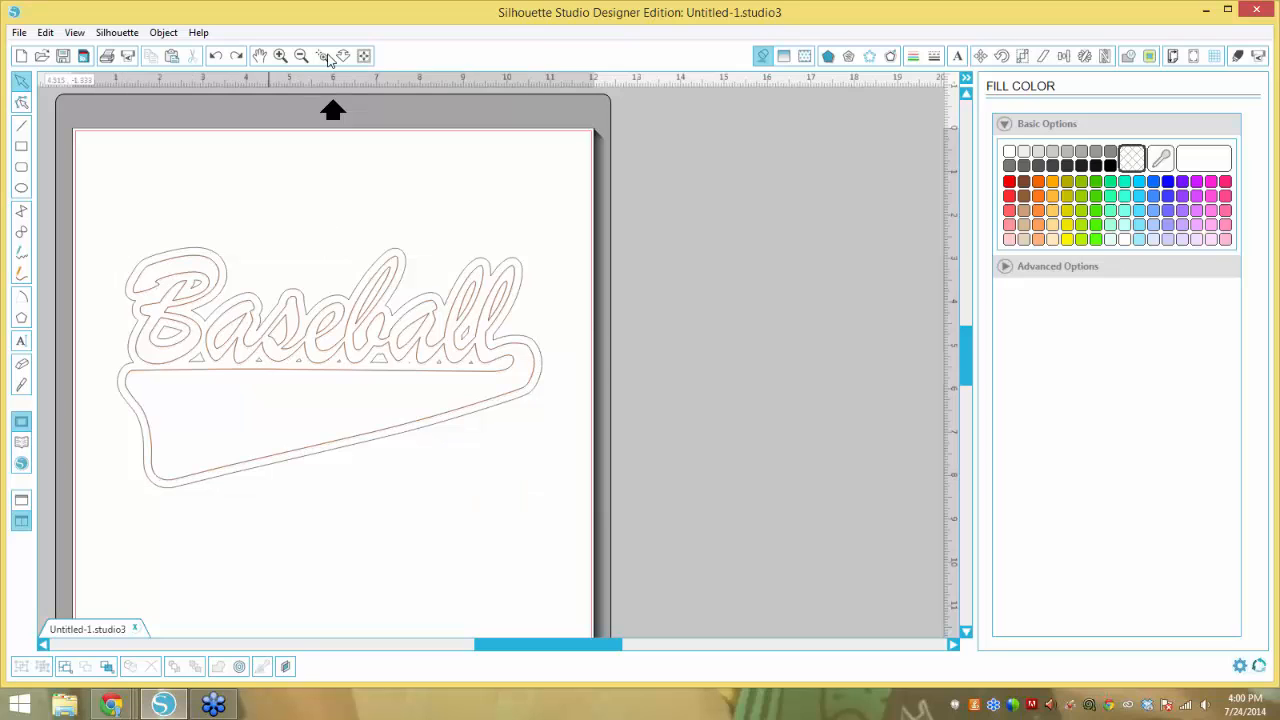
{"action": "left_click", "coordinate": [322, 55]}
{"action": "left_click", "coordinate": [513, 277]}
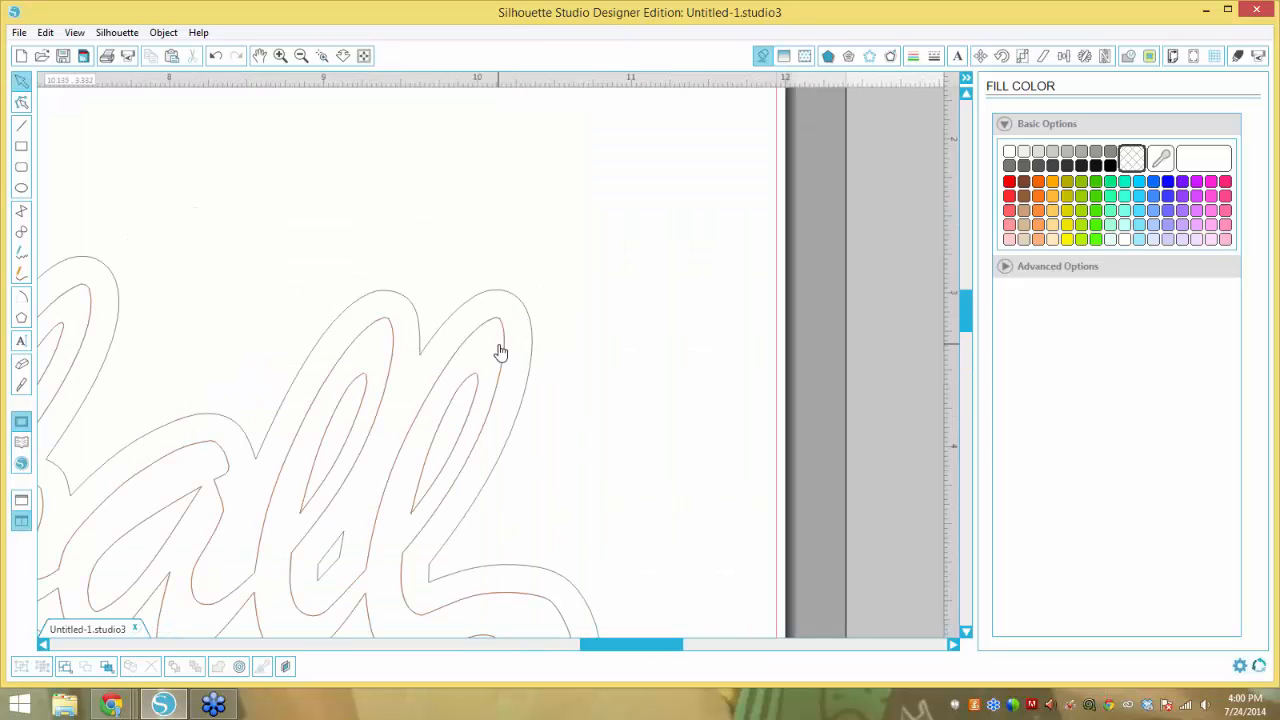
{"action": "left_click", "coordinate": [500, 352]}
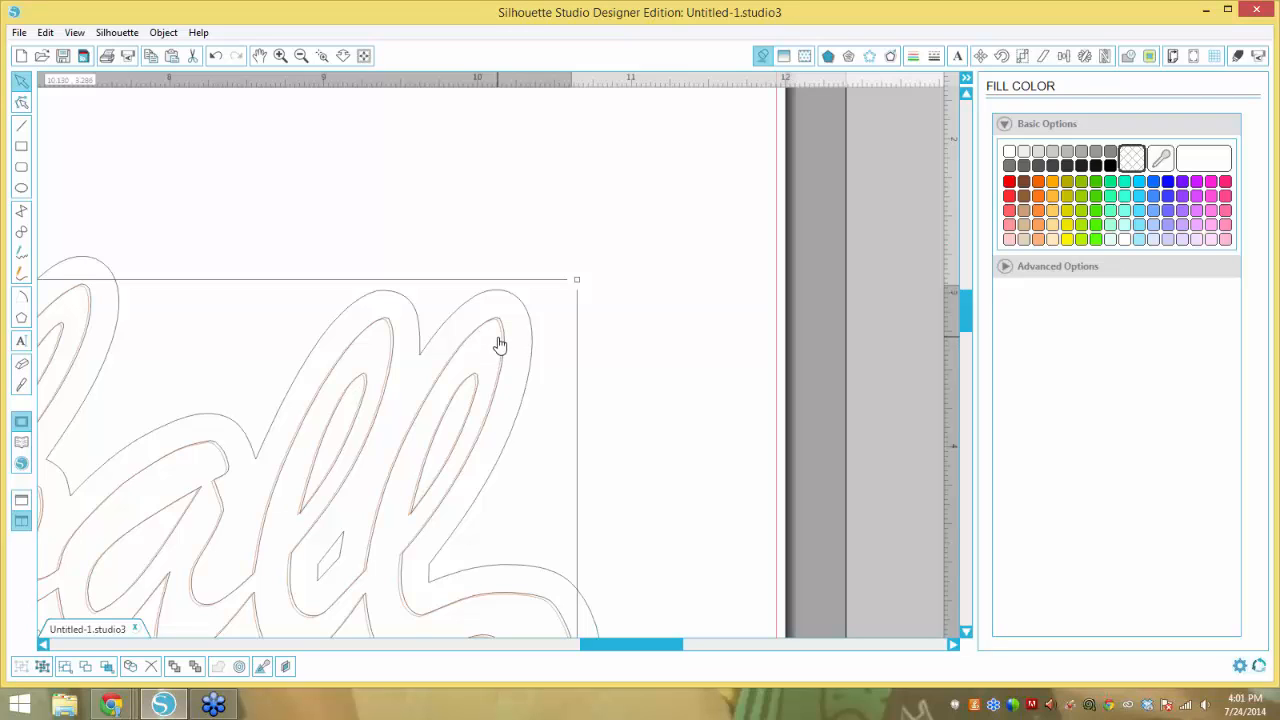
{"action": "key", "text": "k"}
{"action": "key", "text": "ctrl+z"}
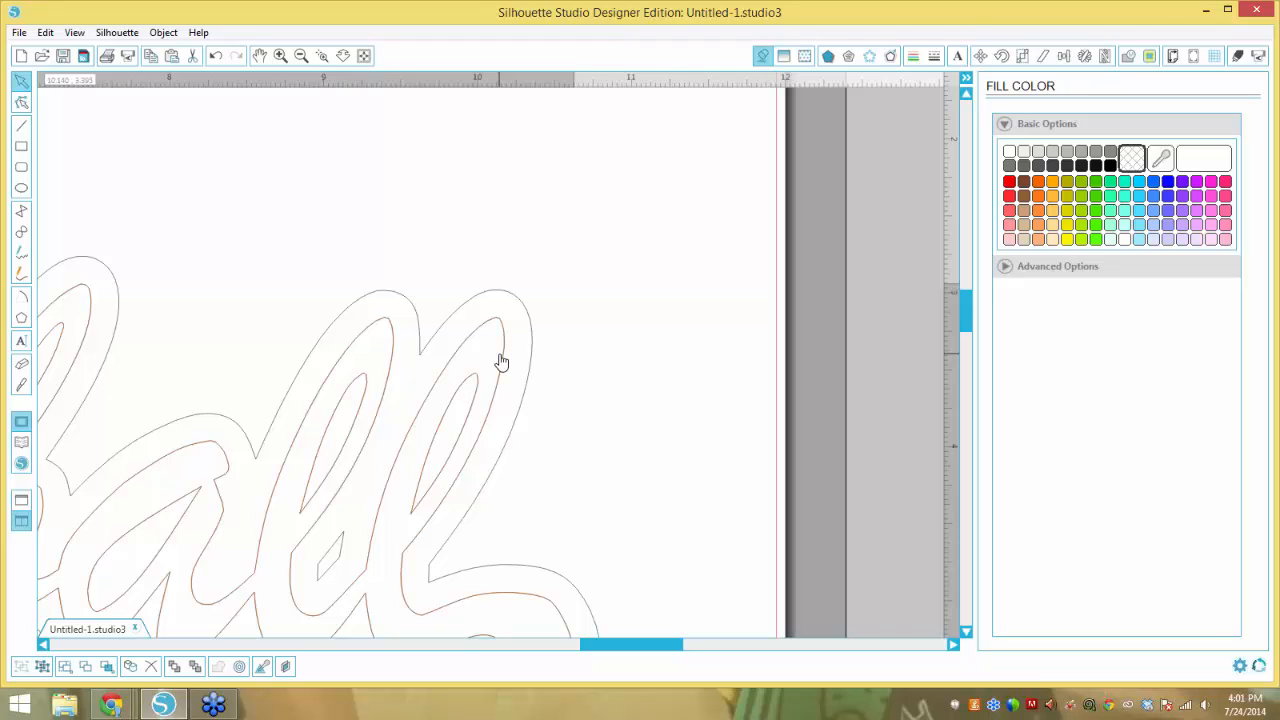
{"action": "left_click", "coordinate": [498, 362]}
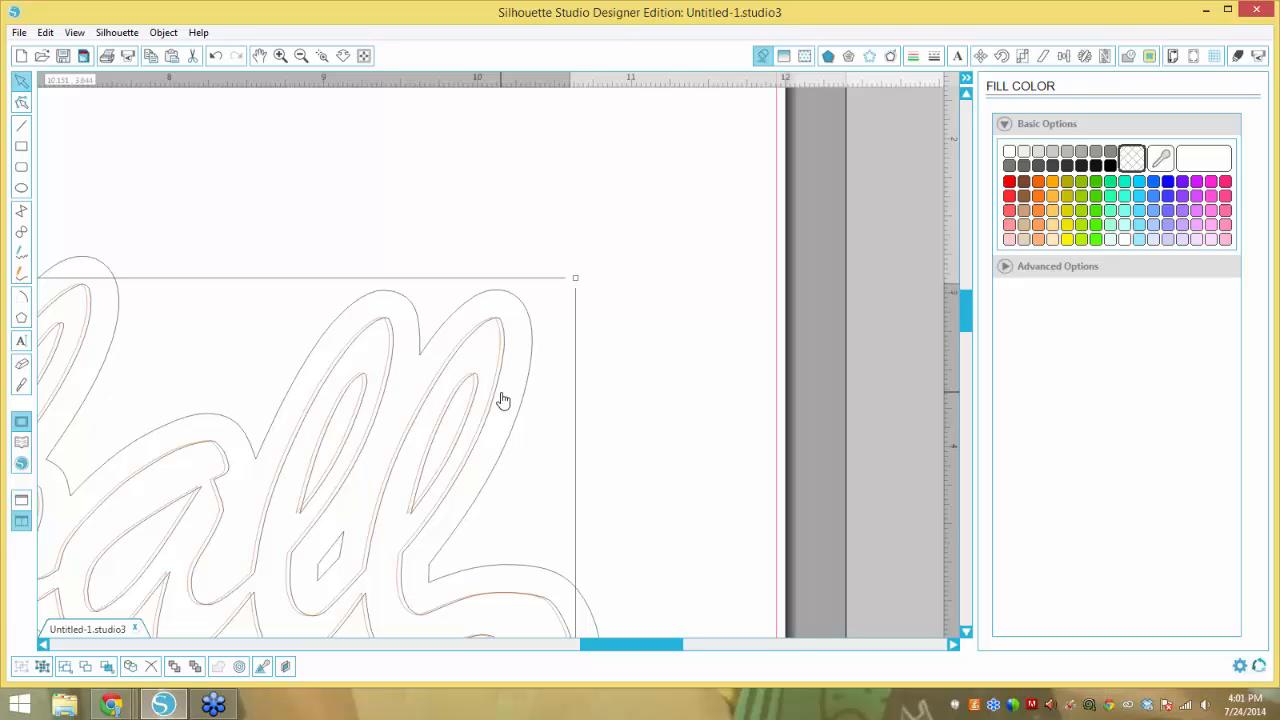
{"action": "left_click", "coordinate": [598, 400]}
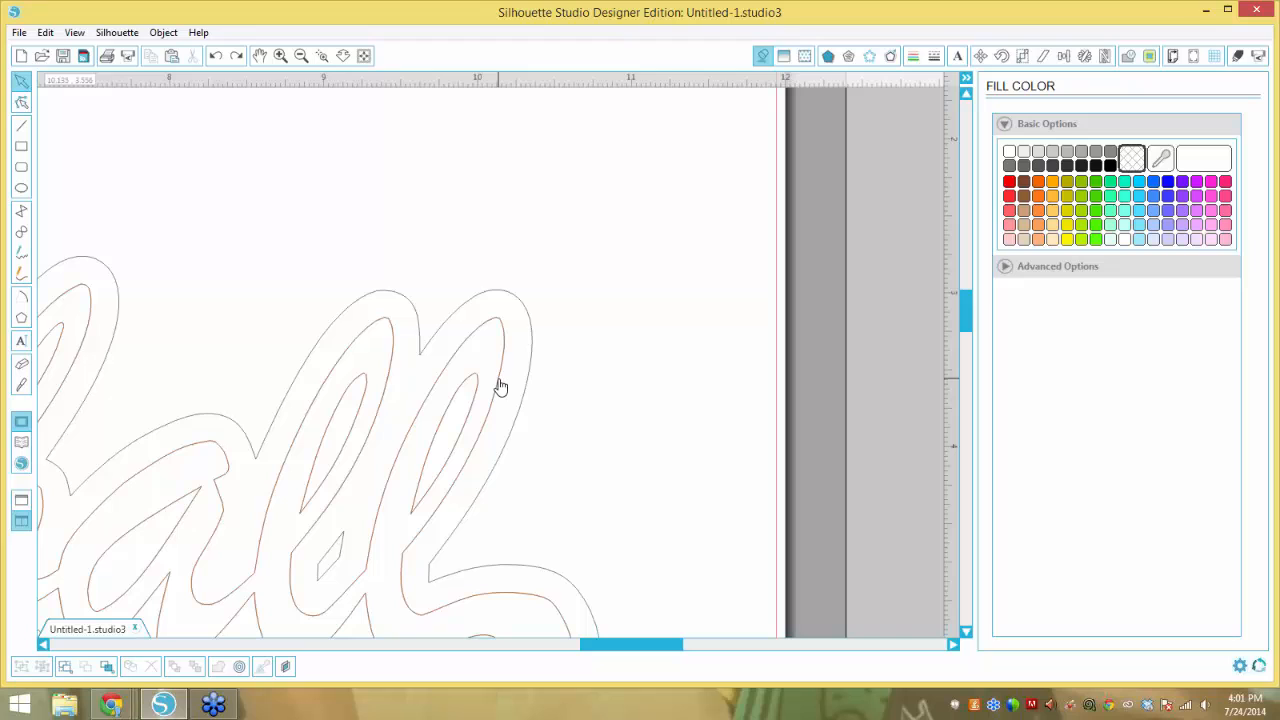
{"action": "left_click", "coordinate": [300, 57]}
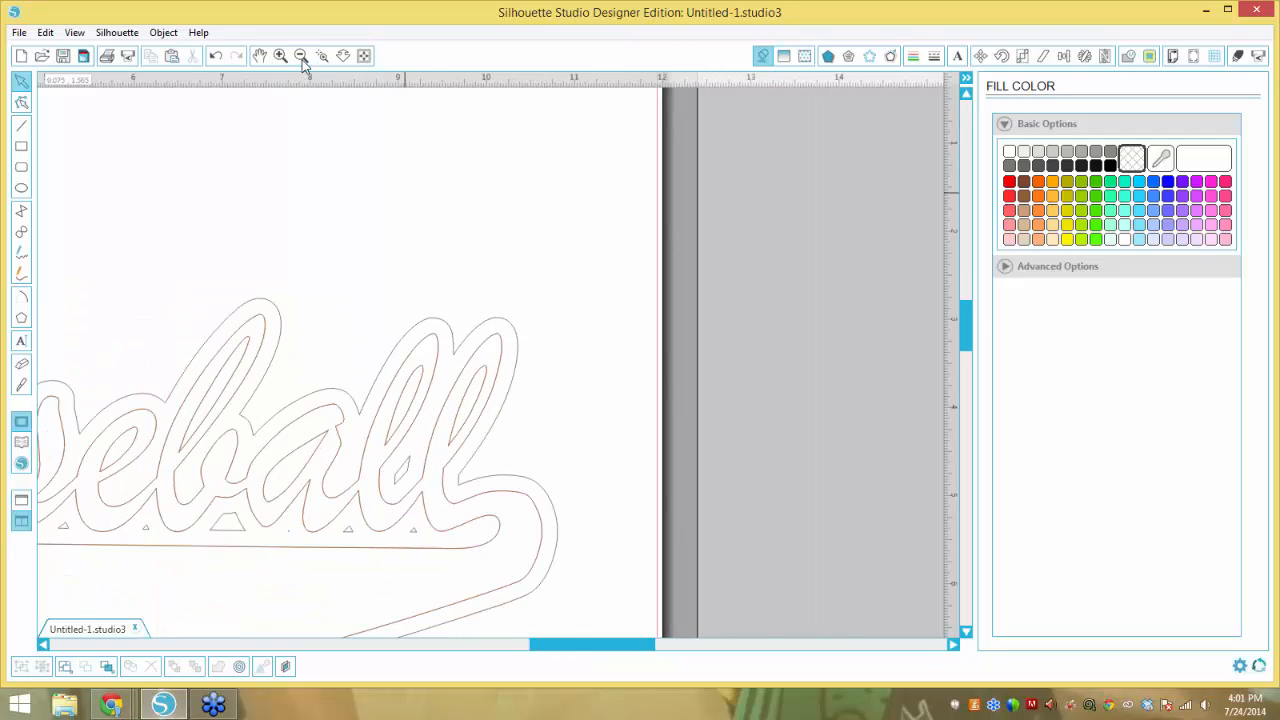
{"action": "left_click", "coordinate": [300, 57]}
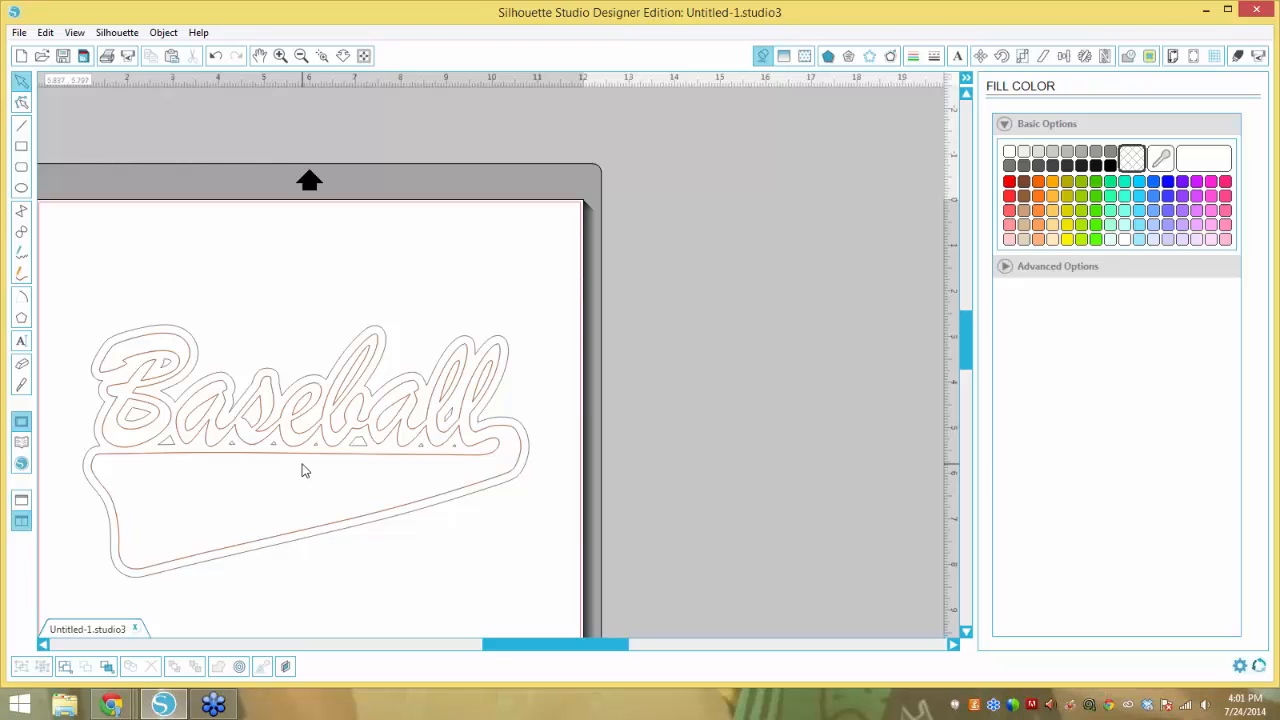
Move the lettering and then the outline shape a short way down and to the right, undoing each move.
{"action": "left_click", "coordinate": [472, 443]}
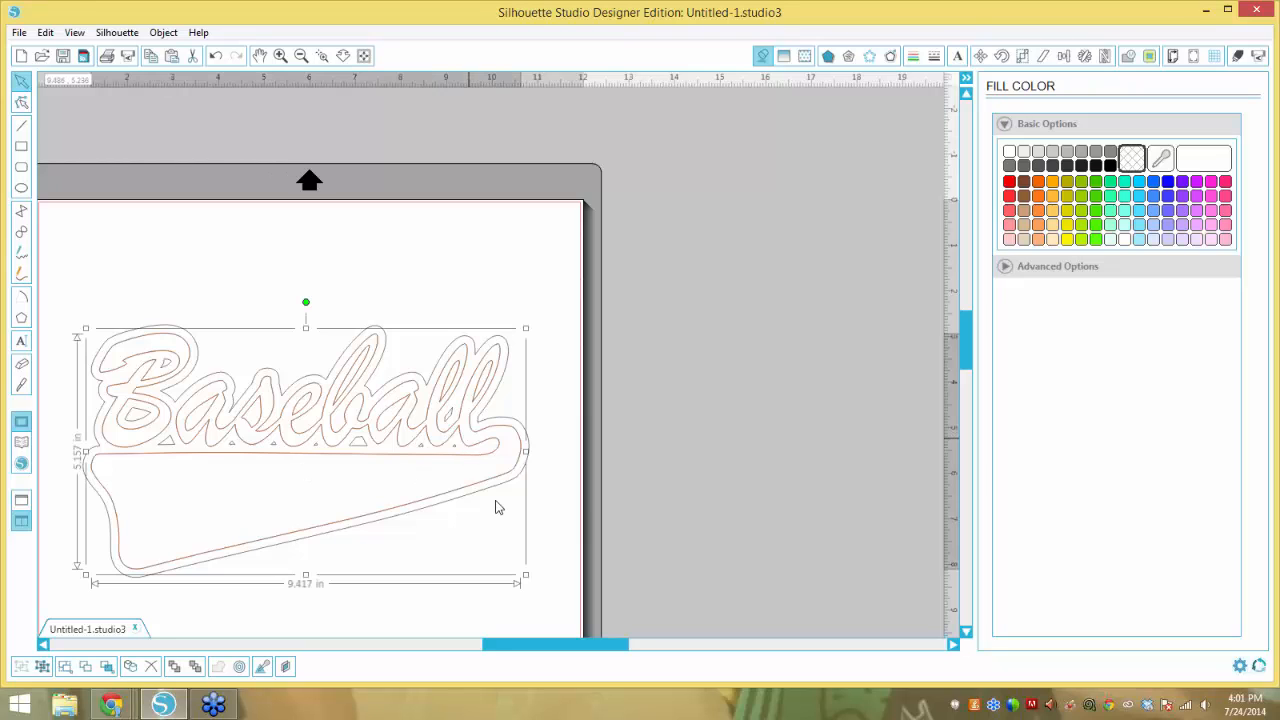
{"action": "left_click_drag", "start_coordinate": [459, 487], "coordinate": [485, 528]}
{"action": "left_click", "coordinate": [440, 489]}
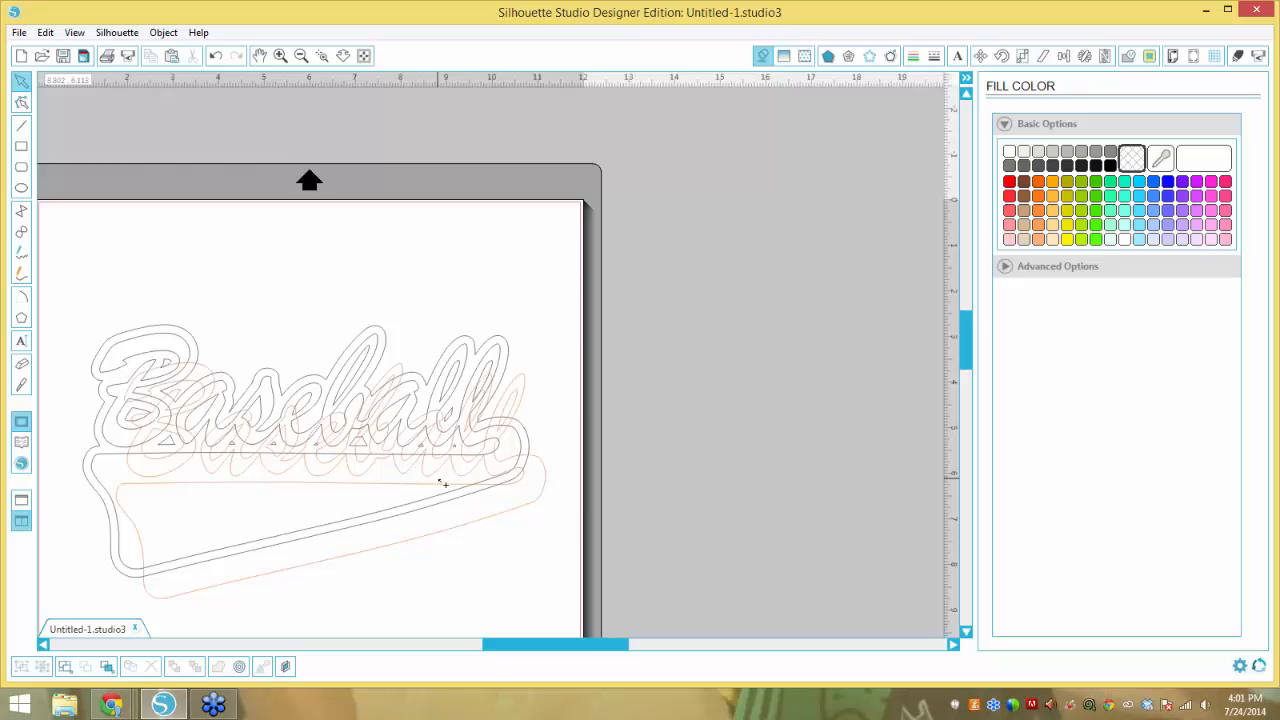
{"action": "key", "text": "ctrl+z"}
{"action": "left_click_drag", "start_coordinate": [503, 375], "coordinate": [523, 392]}
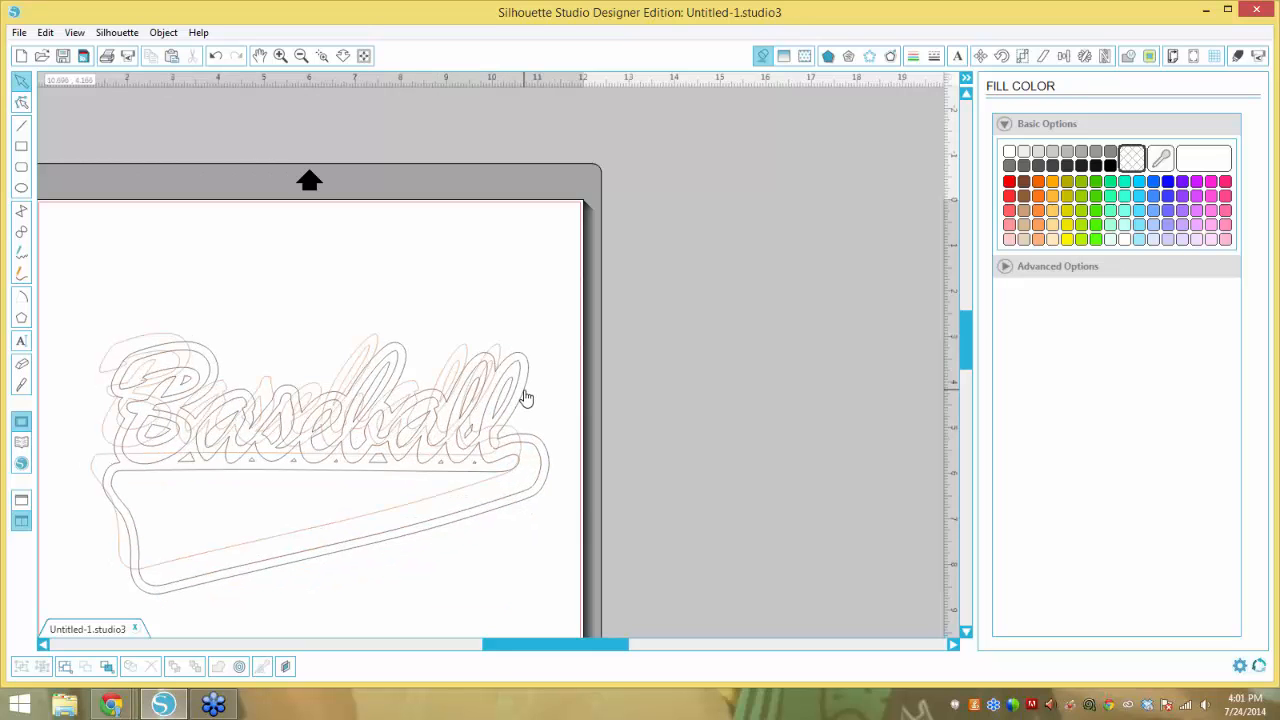
{"action": "key", "text": "ctrl+z"}
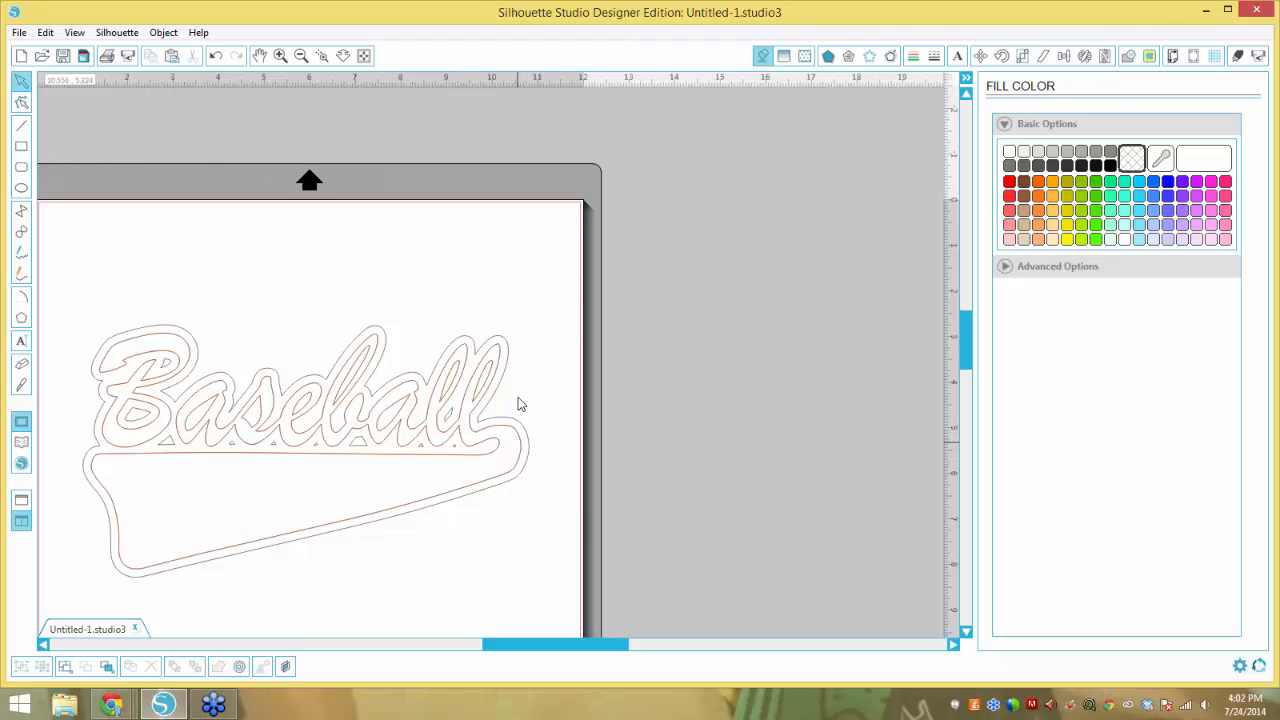
{"action": "left_click_drag", "start_coordinate": [523, 436], "coordinate": [538, 460]}
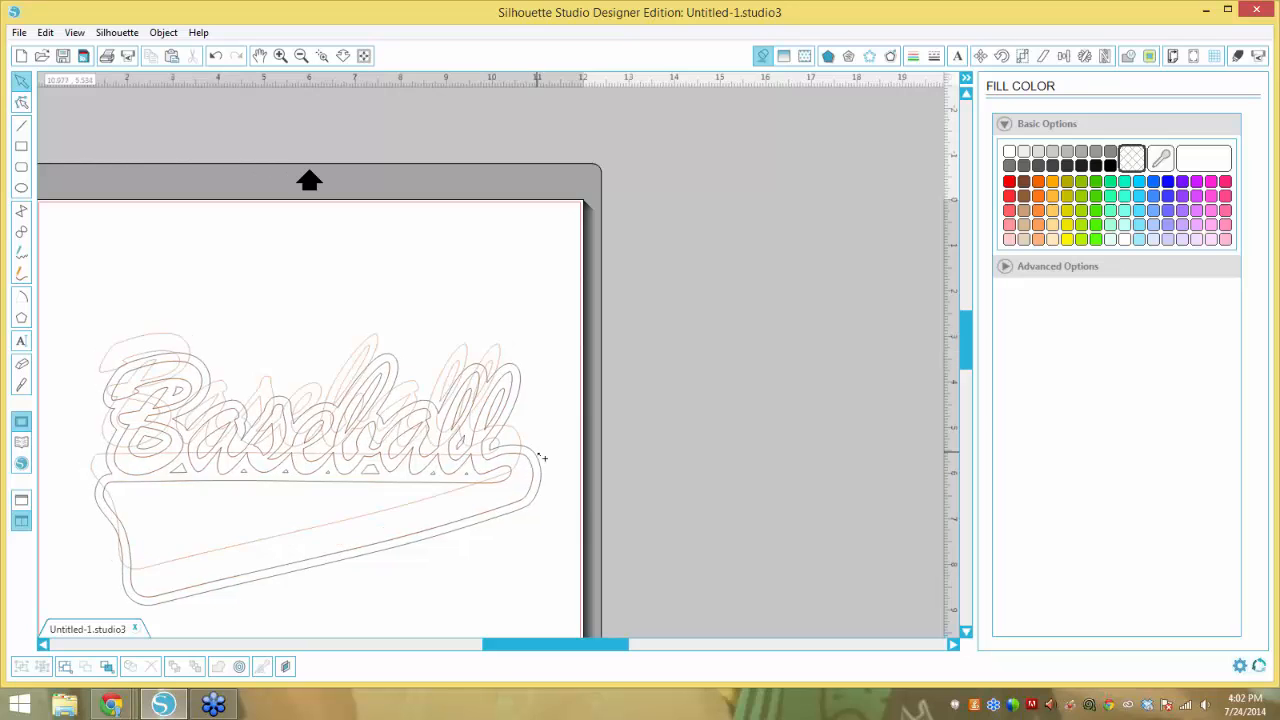
{"action": "key", "text": "ctrl+z"}
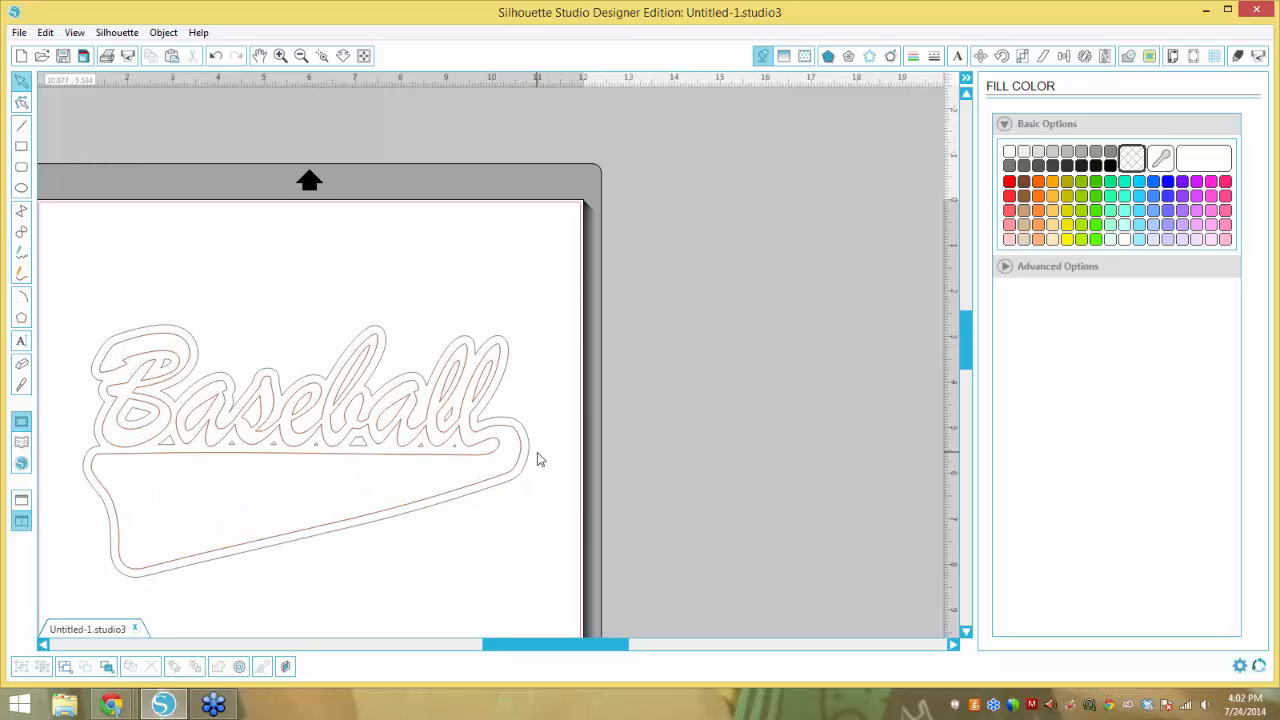
Offset the Baseball outline shape by 0.030 in with round corners.
{"action": "left_click", "coordinate": [527, 436]}
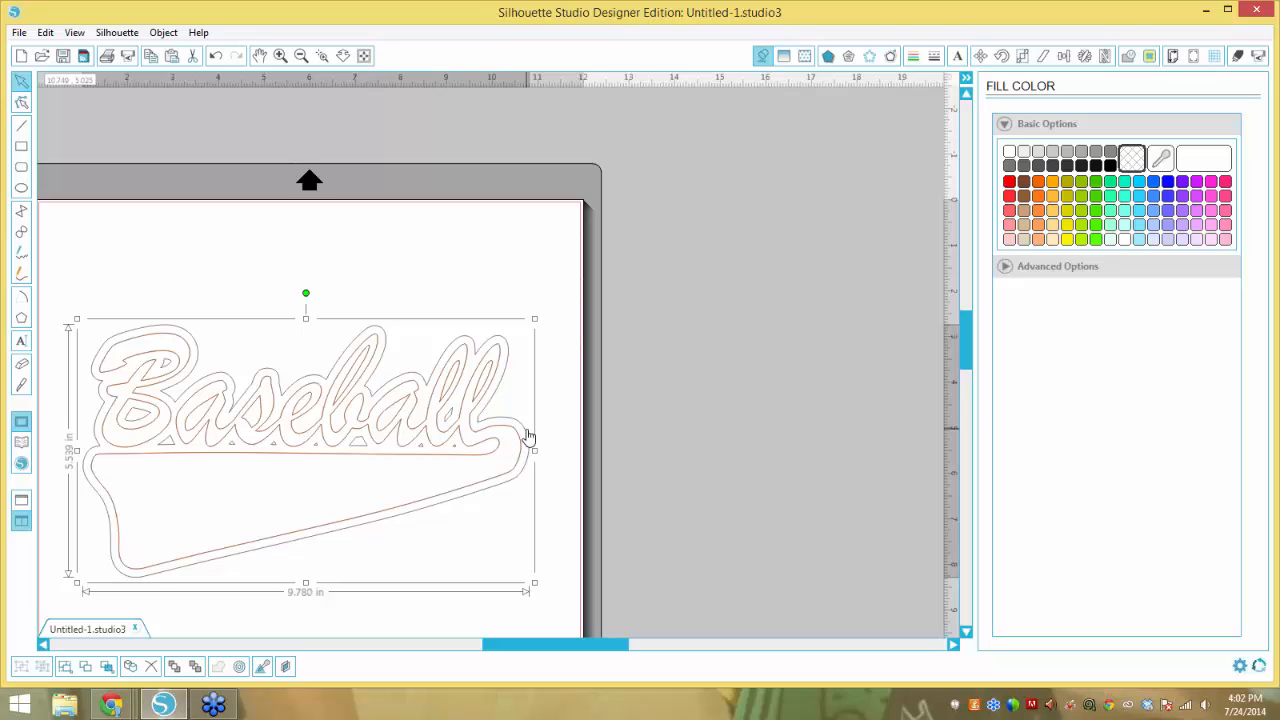
{"action": "left_click", "coordinate": [891, 57]}
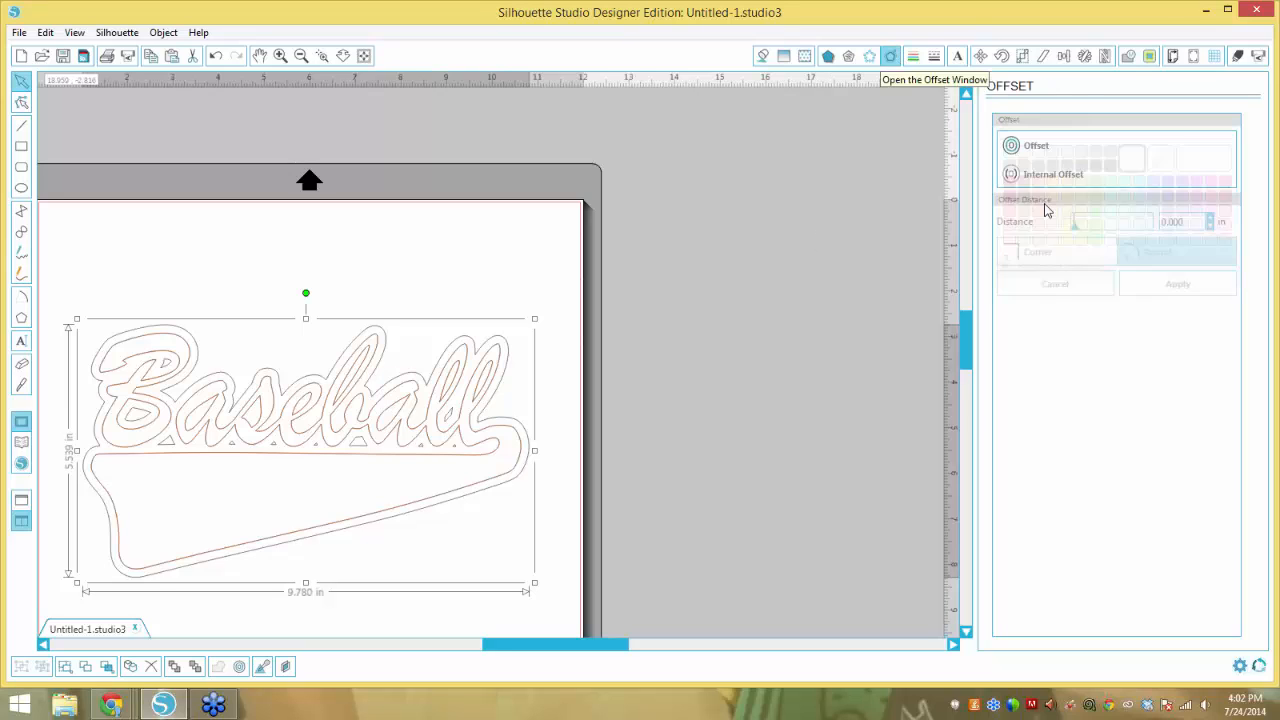
{"action": "left_click", "coordinate": [1040, 148]}
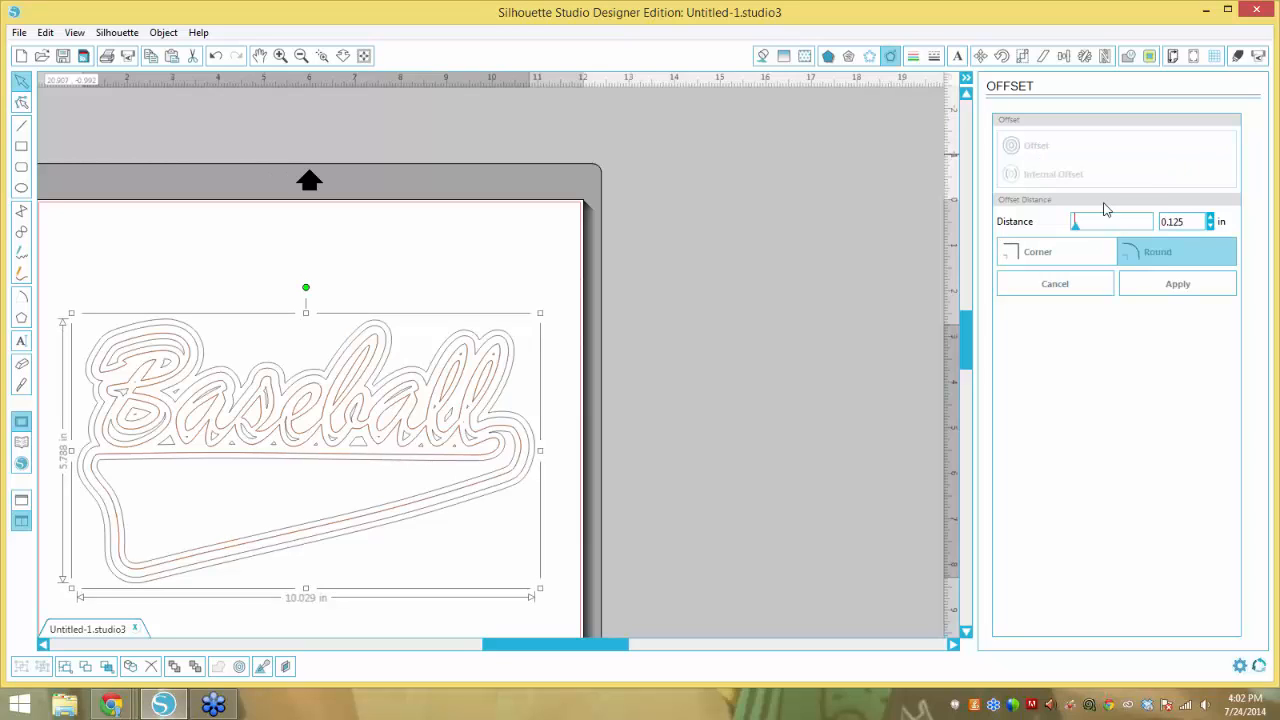
{"action": "left_click_drag", "start_coordinate": [1184, 222], "coordinate": [1168, 222]}
{"action": "type", "text": "0.03"}
{"action": "left_click", "coordinate": [1181, 258]}
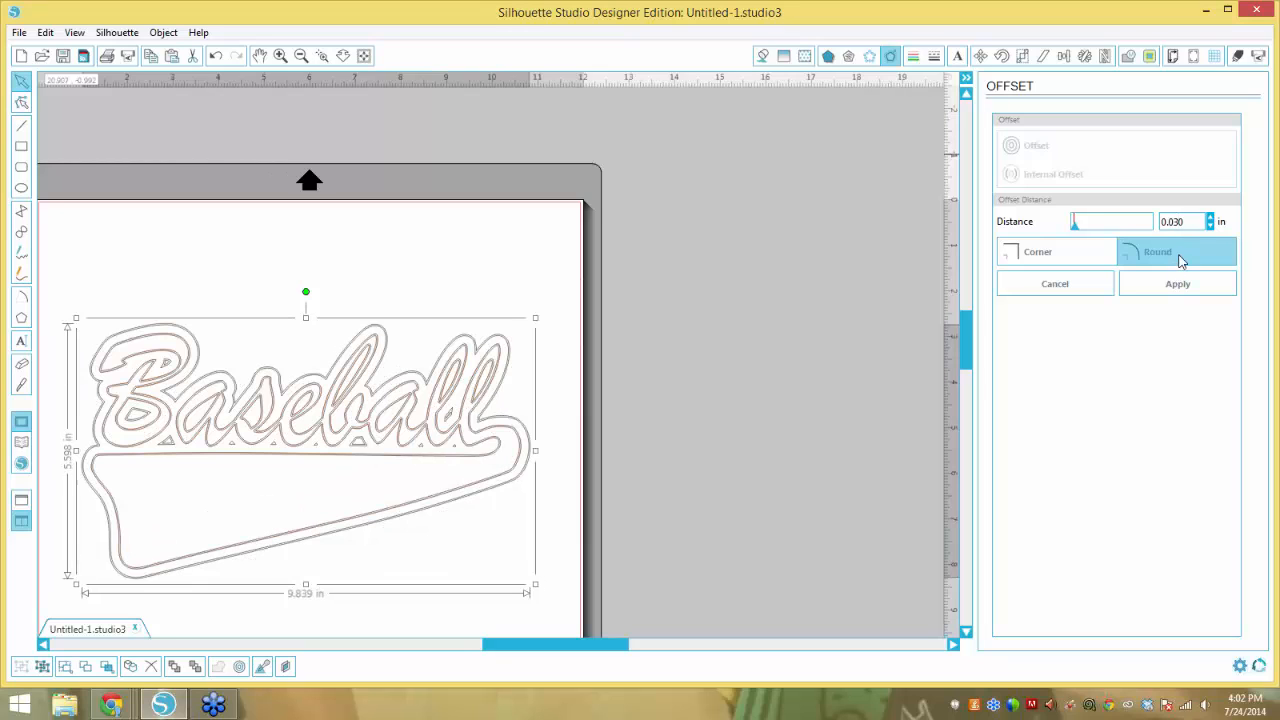
{"action": "left_click", "coordinate": [524, 293]}
Pull the original outline shape away from its offset copy and delete it, keeping the offset outline.
{"action": "left_click", "coordinate": [321, 55]}
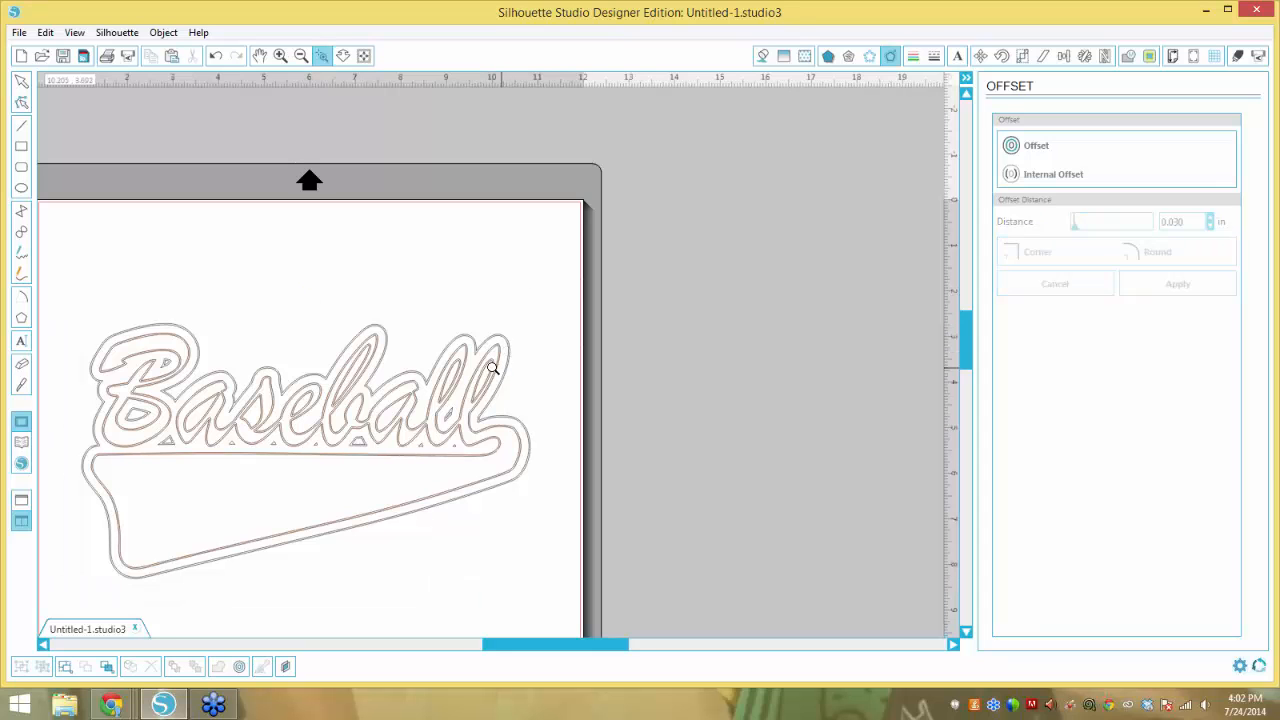
{"action": "left_click", "coordinate": [494, 370]}
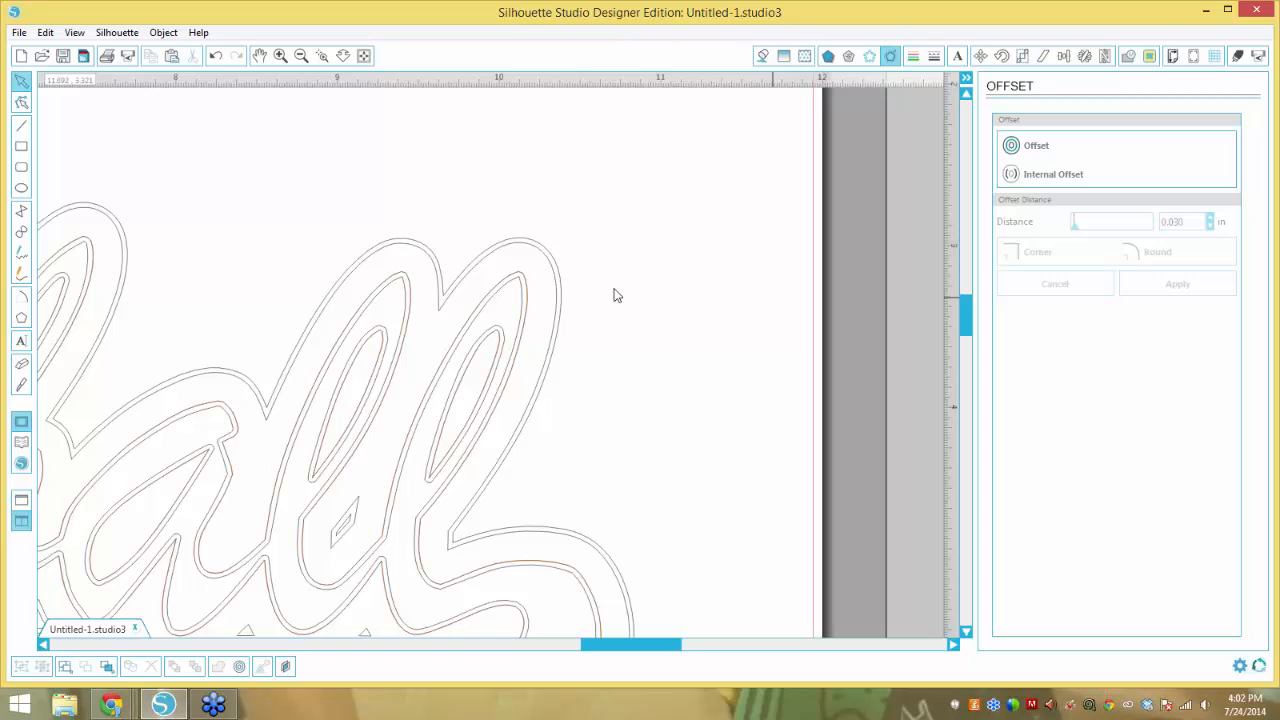
{"action": "left_click", "coordinate": [555, 305]}
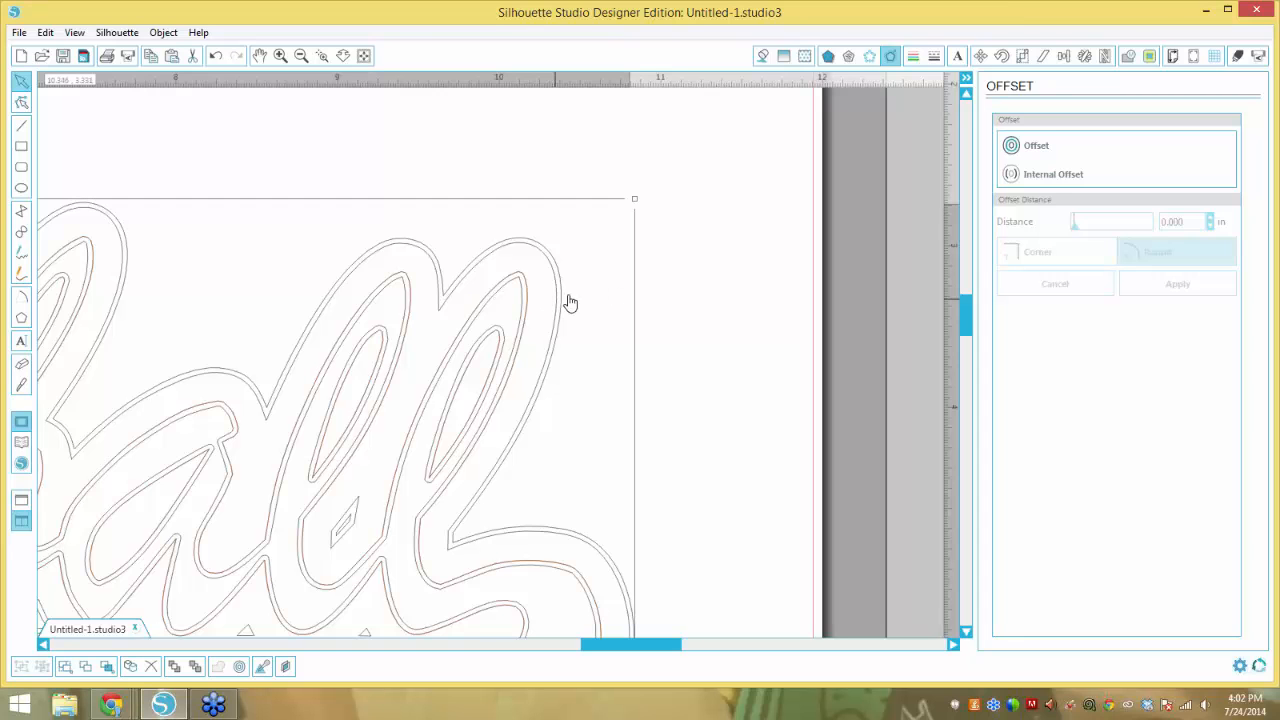
{"action": "left_click_drag", "start_coordinate": [569, 302], "coordinate": [650, 277]}
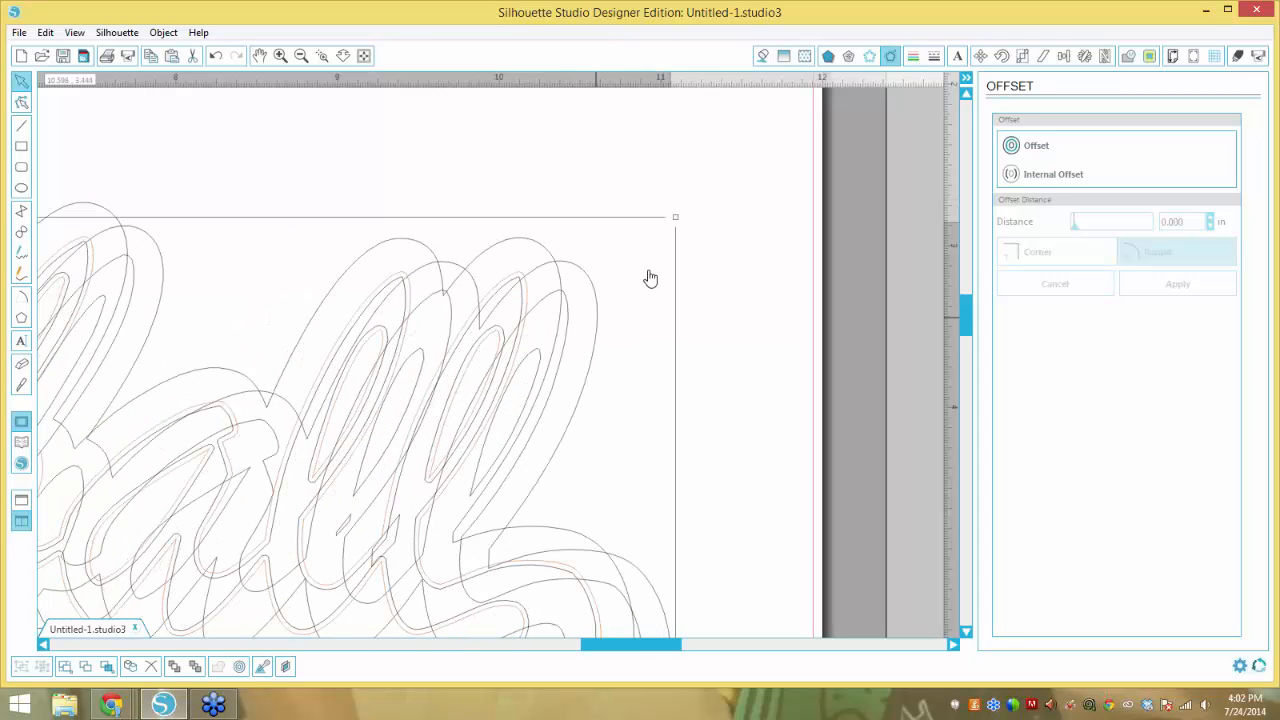
{"action": "key", "text": "Escape"}
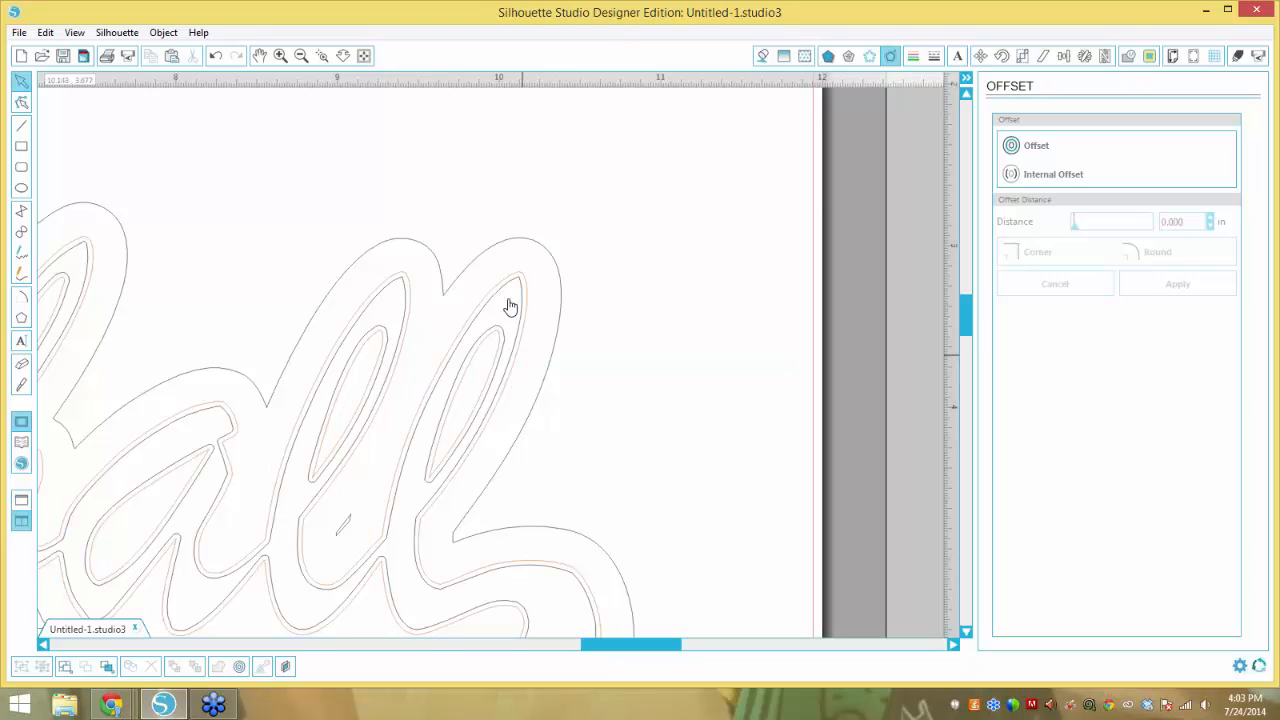
Fill the Baseball lettering and its tail with blue.
{"action": "left_click", "coordinate": [301, 56]}
{"action": "left_click", "coordinate": [301, 58]}
{"action": "left_click", "coordinate": [301, 58]}
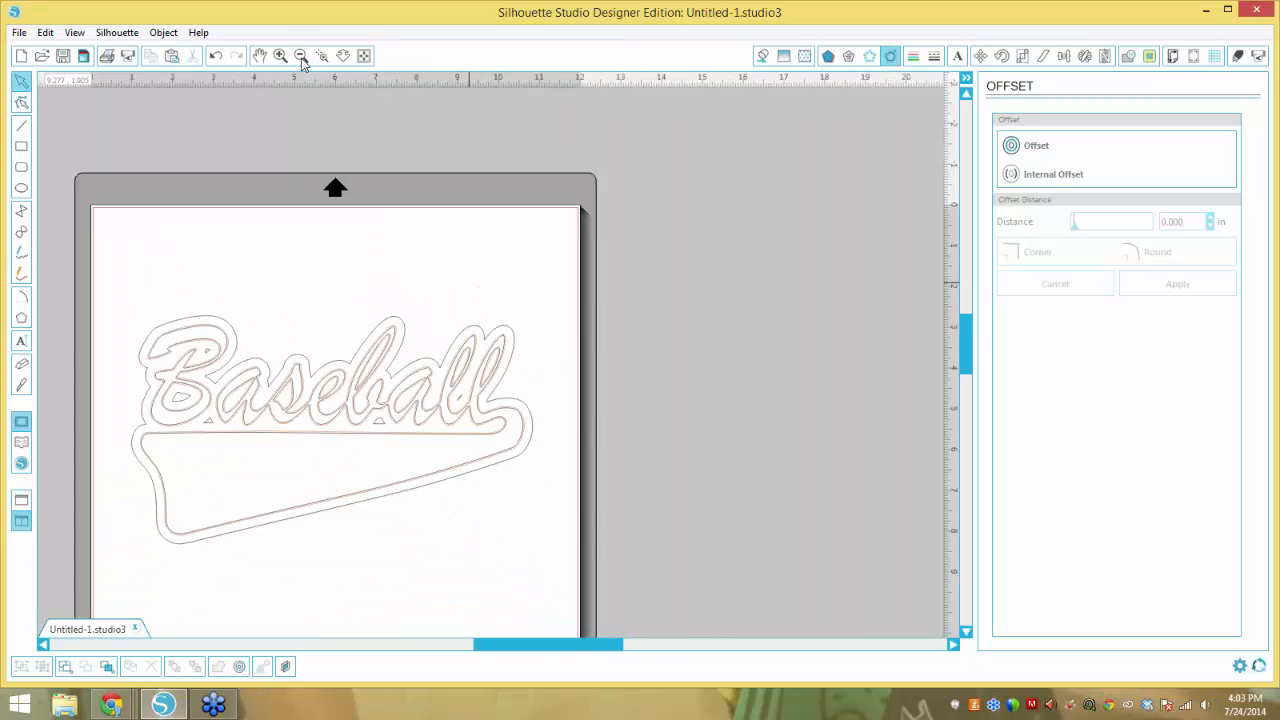
{"action": "left_click", "coordinate": [301, 58]}
{"action": "left_click", "coordinate": [302, 60]}
{"action": "left_click", "coordinate": [301, 56]}
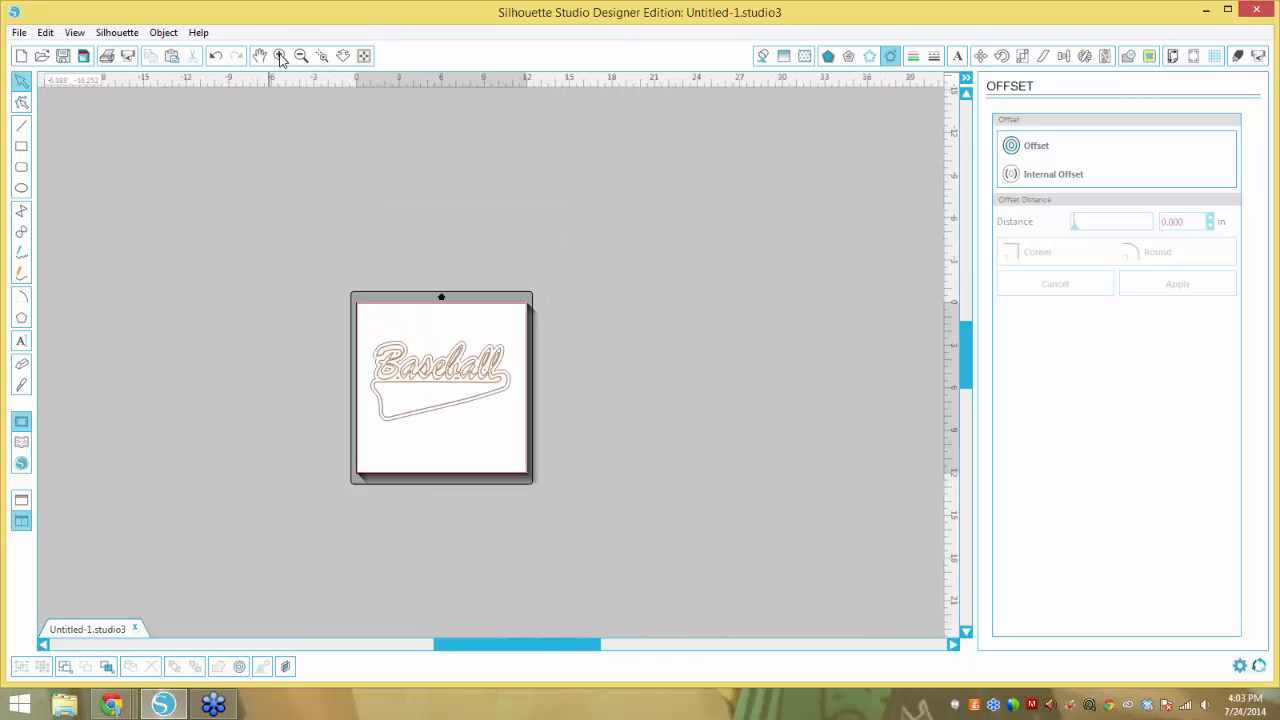
{"action": "left_click", "coordinate": [281, 56]}
{"action": "left_click", "coordinate": [281, 57]}
{"action": "left_click", "coordinate": [281, 57]}
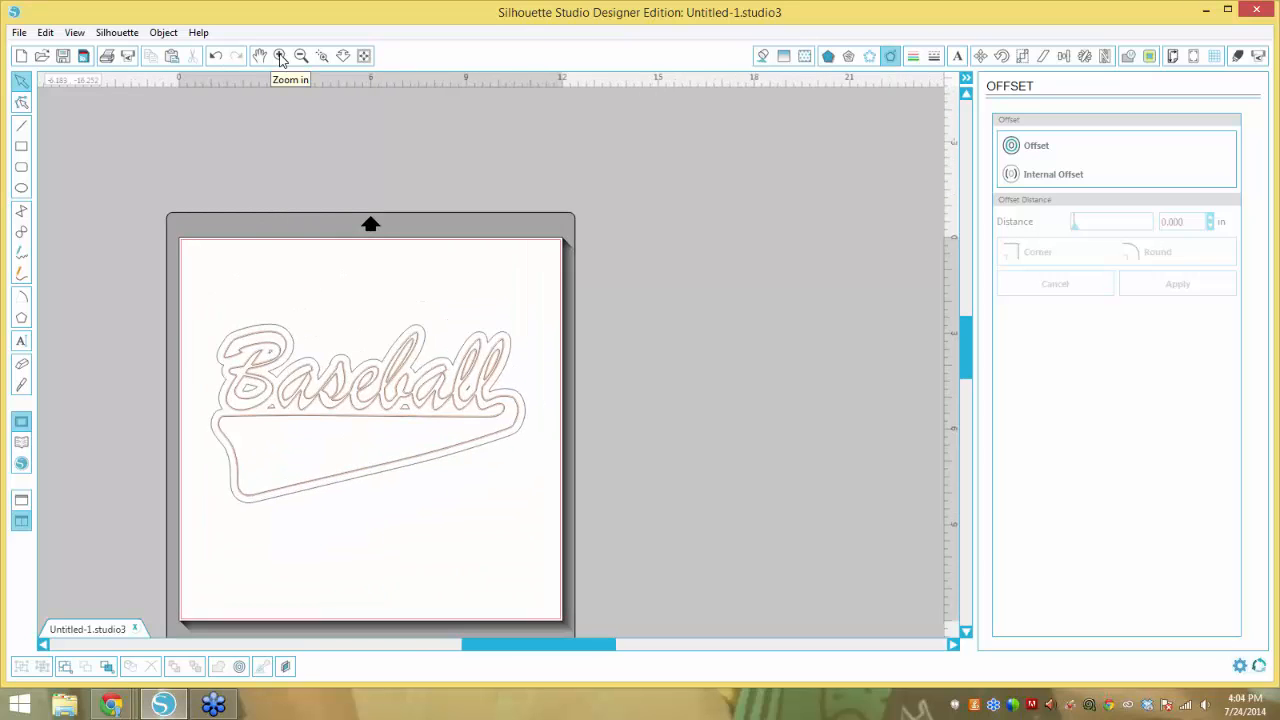
{"action": "left_click", "coordinate": [510, 347]}
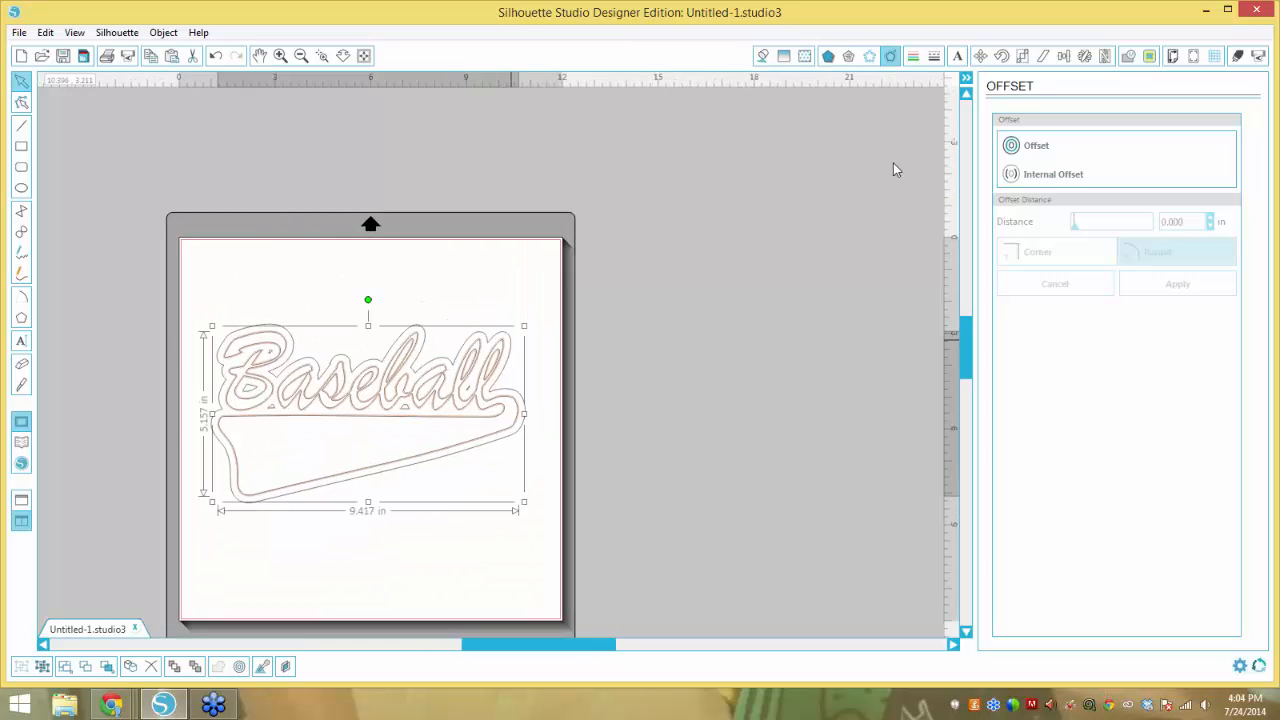
{"action": "left_click", "coordinate": [762, 57]}
{"action": "left_click", "coordinate": [1168, 182]}
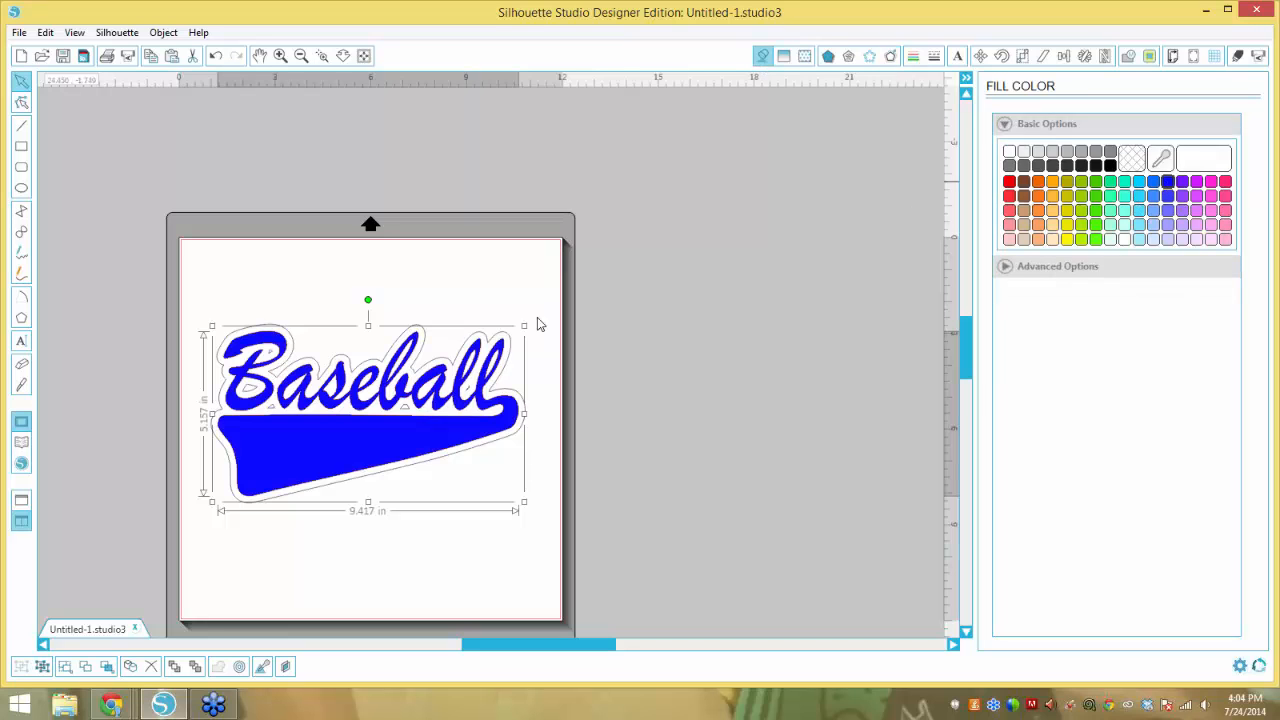
{"action": "left_click", "coordinate": [485, 298]}
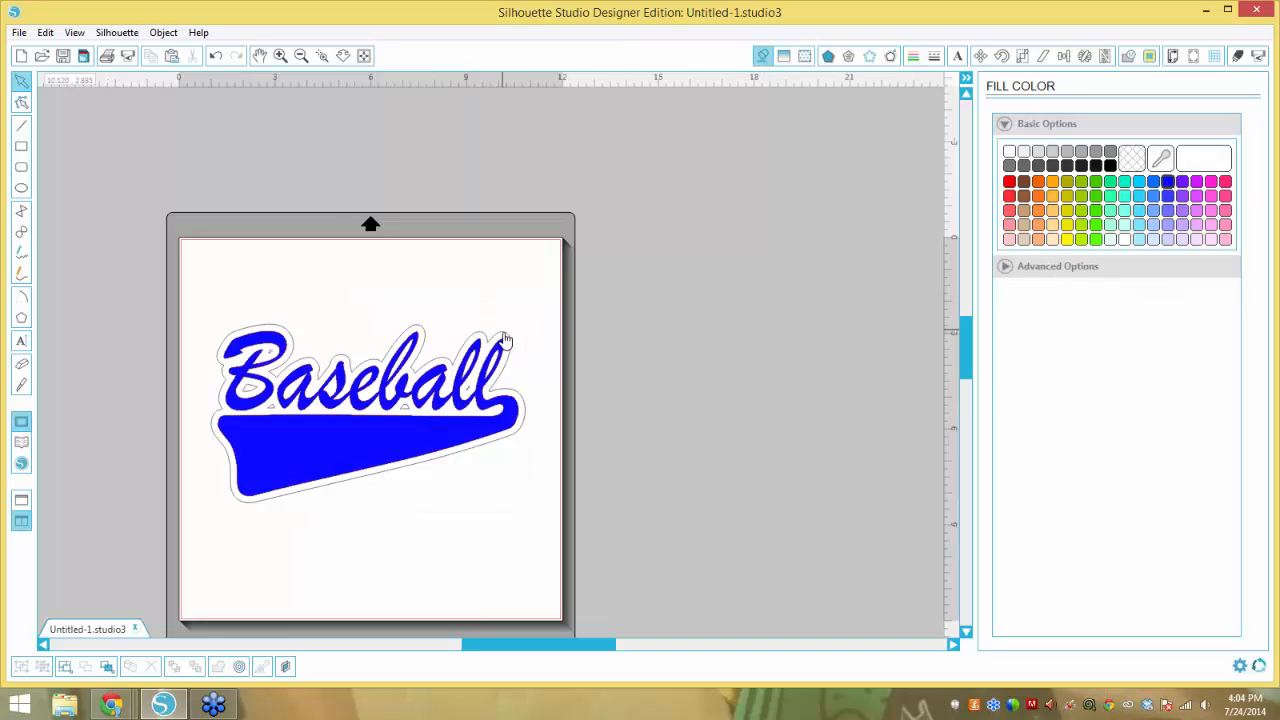
Fill the offset outline shape behind the lettering with orange.
{"action": "left_click", "coordinate": [508, 334]}
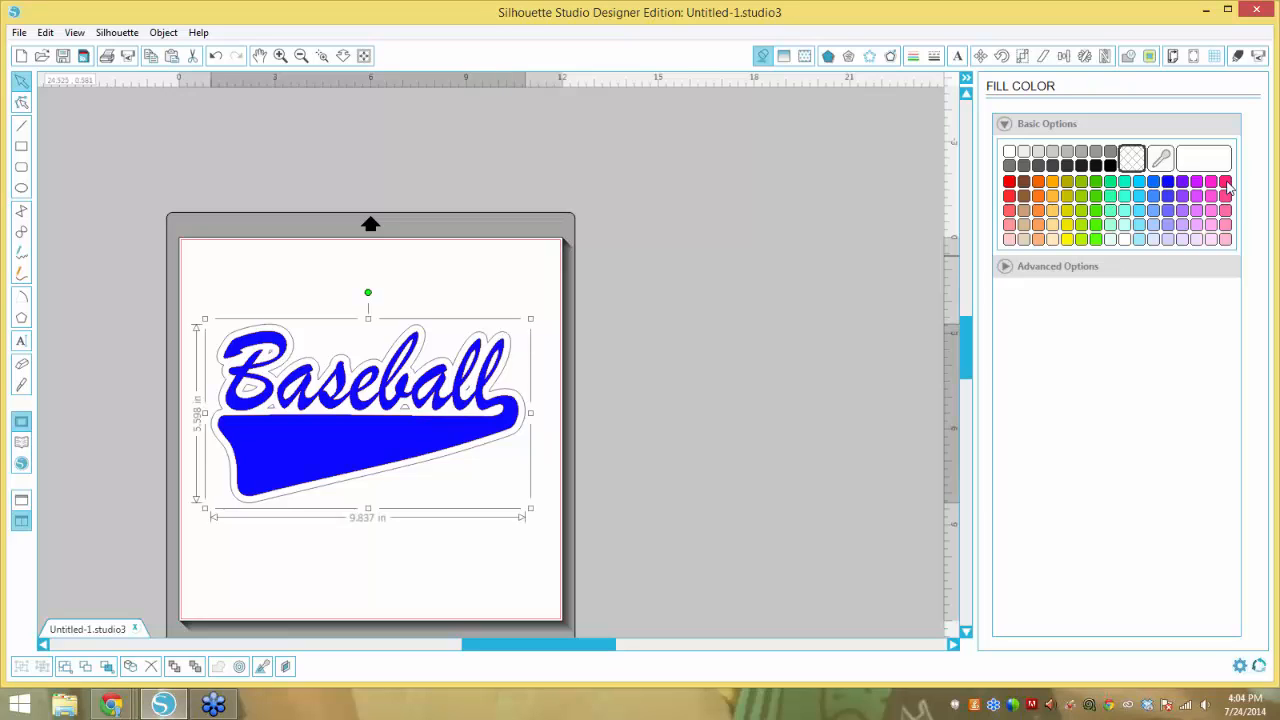
{"action": "left_click", "coordinate": [1038, 182]}
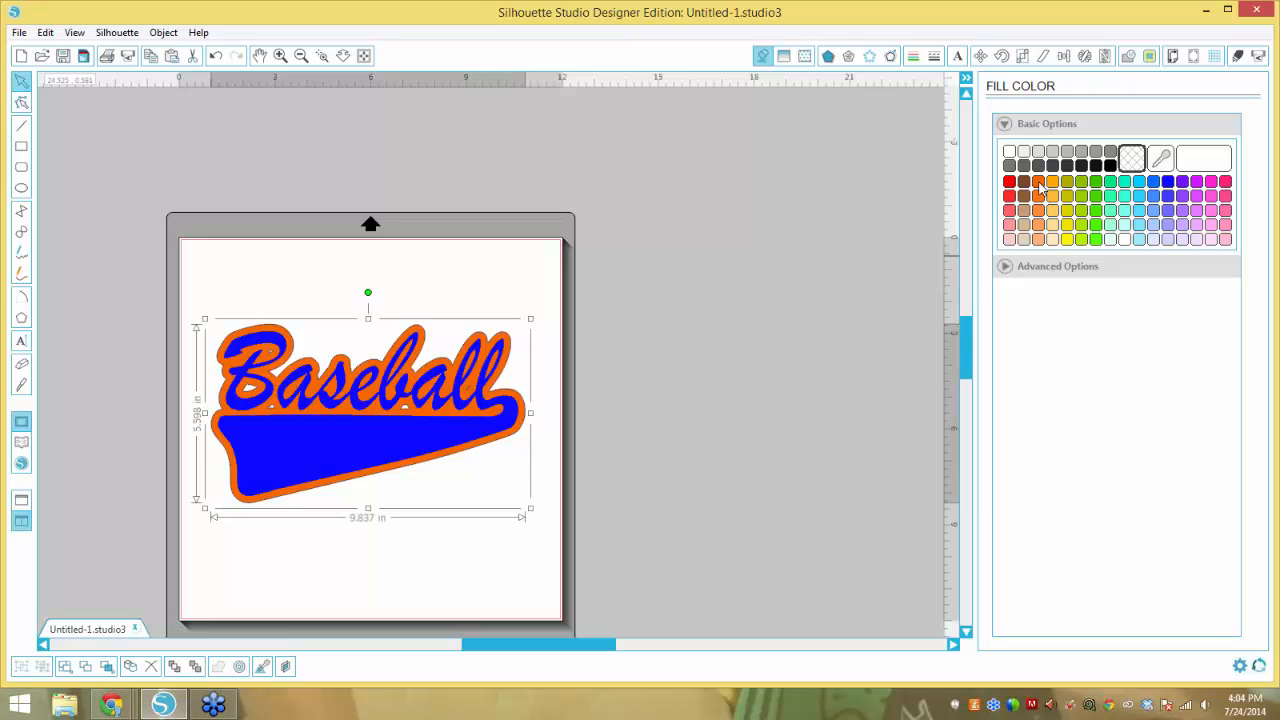
{"action": "left_click", "coordinate": [512, 346]}
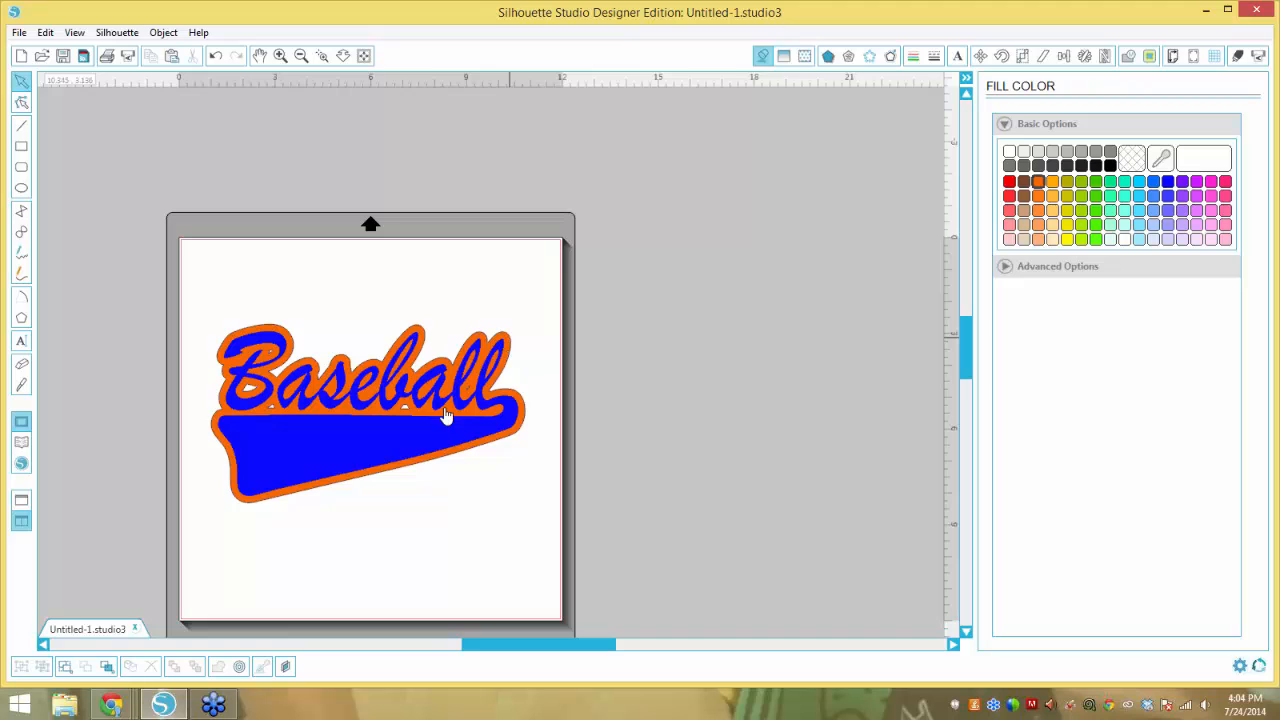
Remove the line color from both the orange outline shape and the blue Baseball lettering by making it transparent.
{"action": "left_click", "coordinate": [282, 56]}
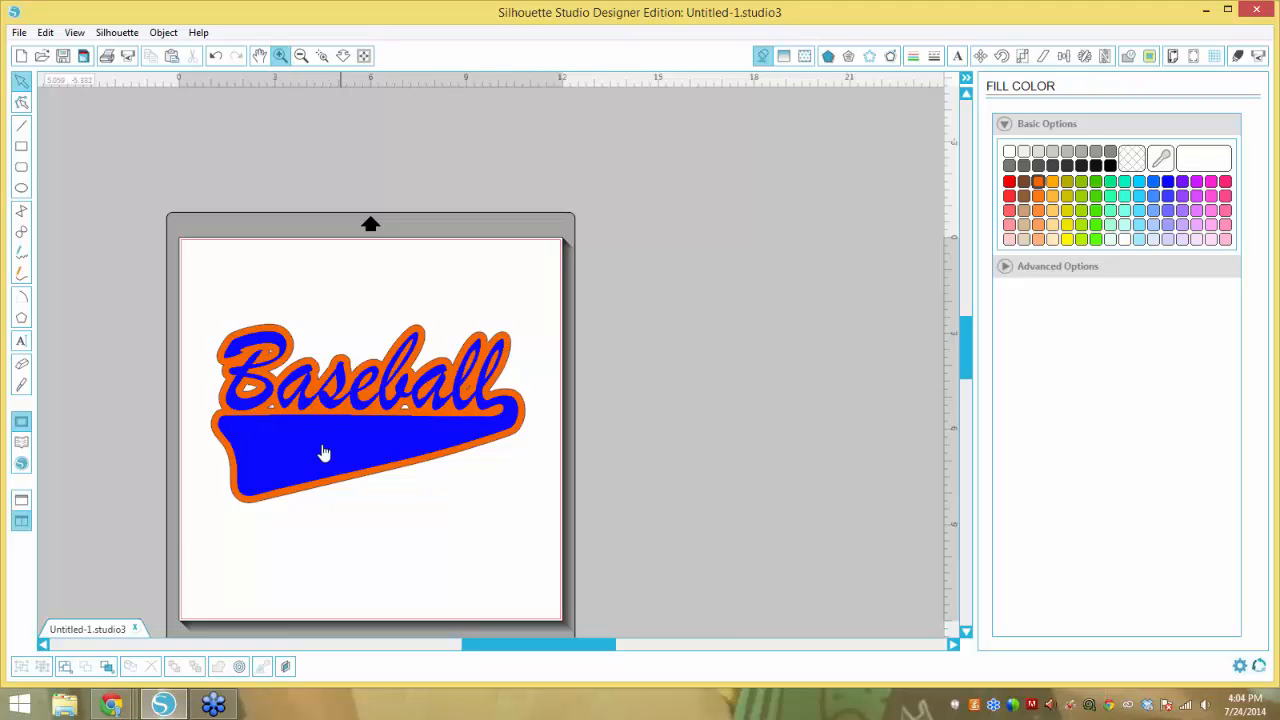
{"action": "left_click", "coordinate": [514, 338]}
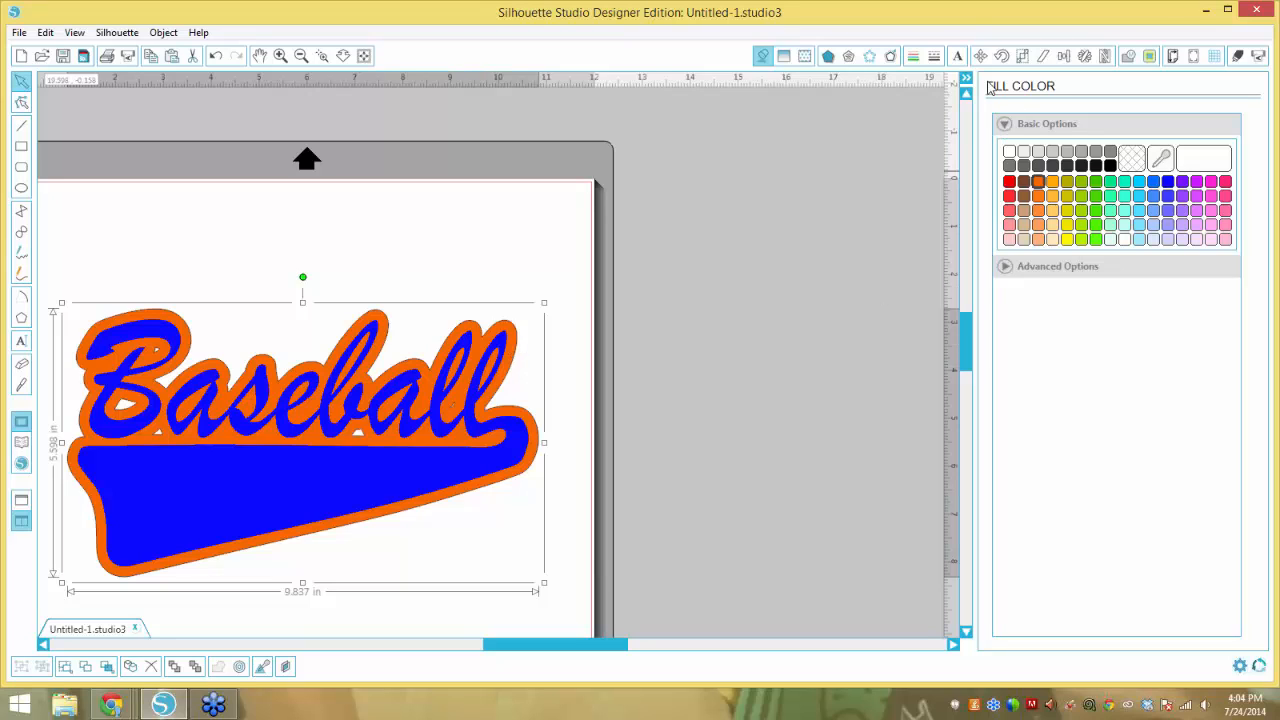
{"action": "left_click", "coordinate": [914, 58]}
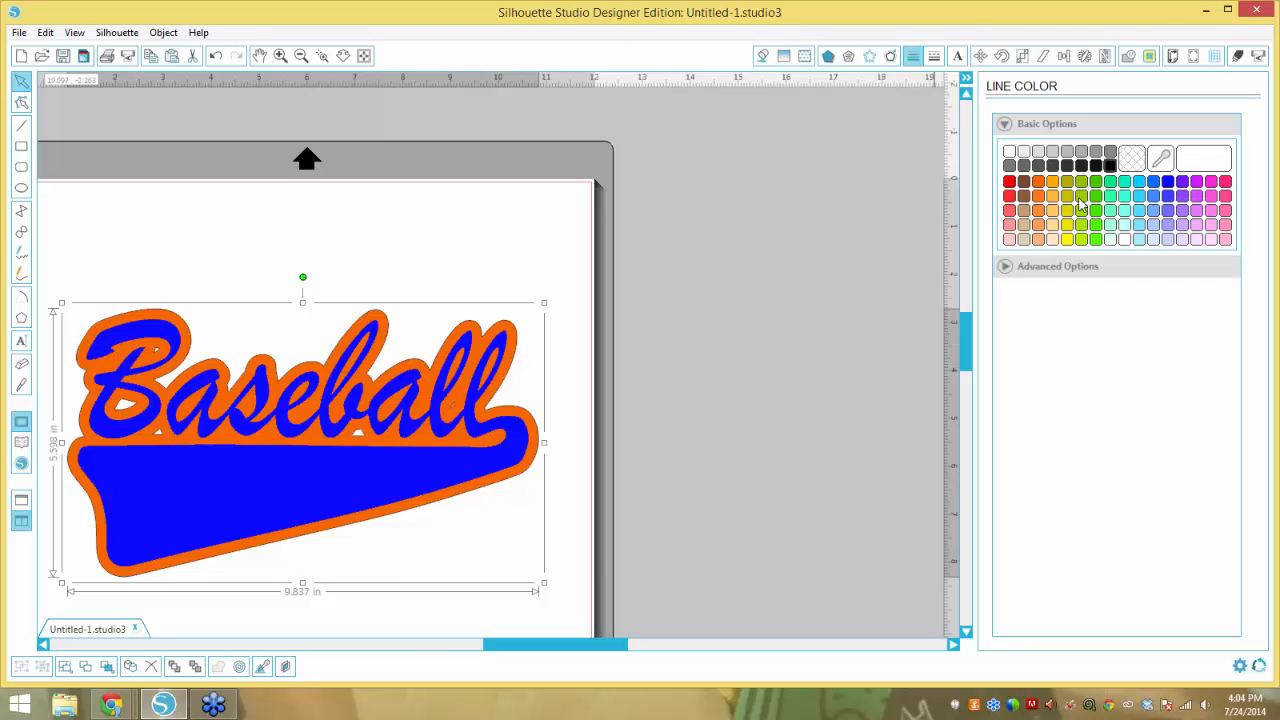
{"action": "left_click", "coordinate": [471, 466]}
{"action": "left_click", "coordinate": [1131, 158]}
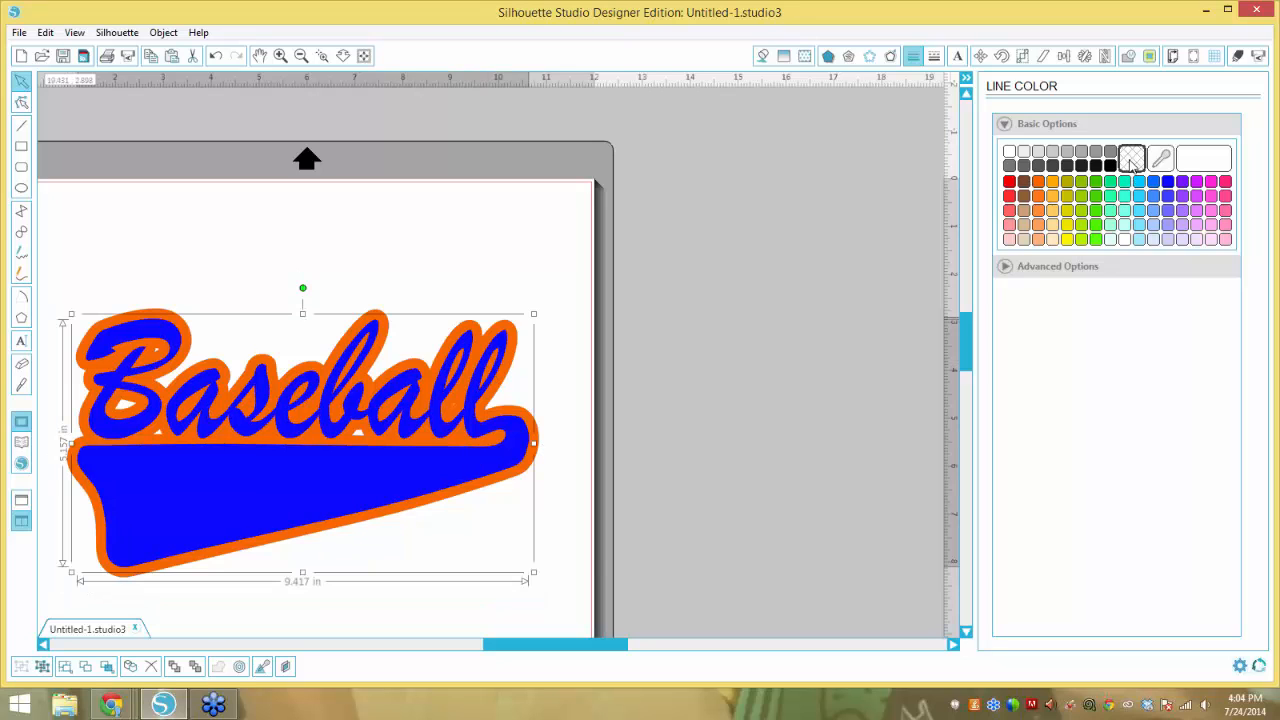
{"action": "left_click", "coordinate": [412, 292]}
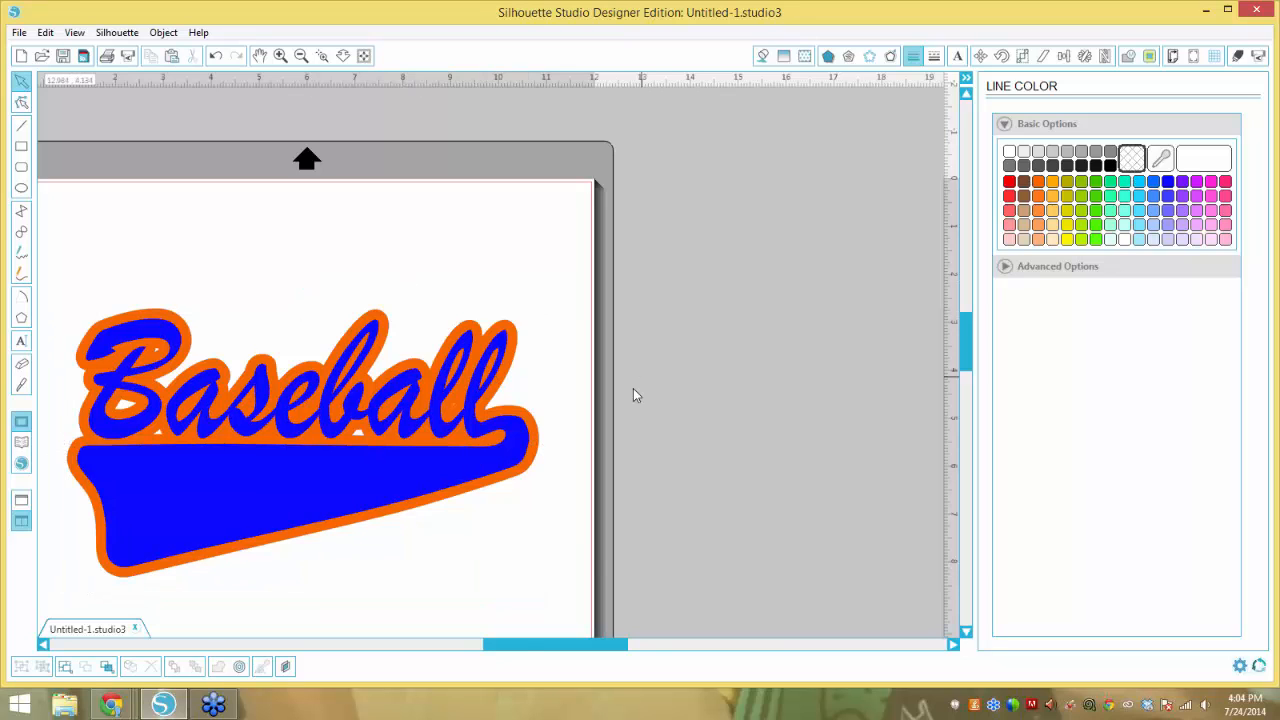
Add the text MOM just below the Baseball tail and set its font to College-Black.
{"action": "left_click_drag", "start_coordinate": [489, 648], "coordinate": [447, 648]}
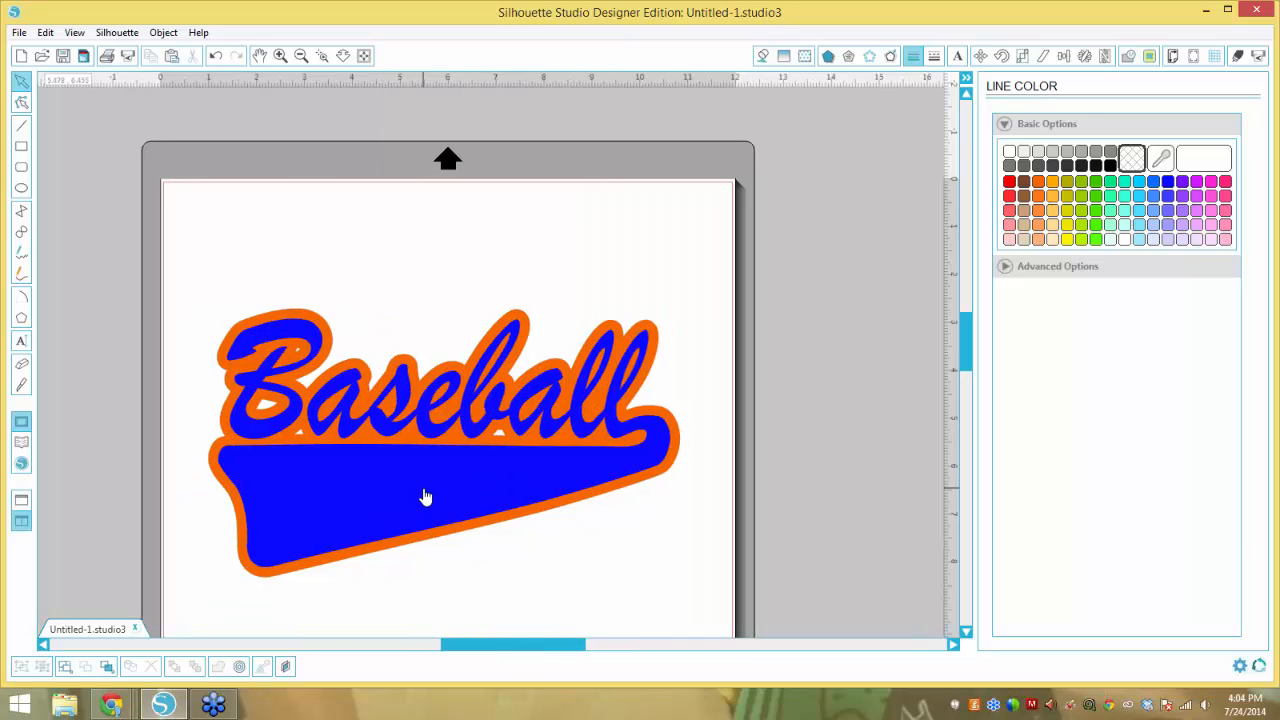
{"action": "left_click", "coordinate": [18, 343]}
{"action": "left_click", "coordinate": [491, 576]}
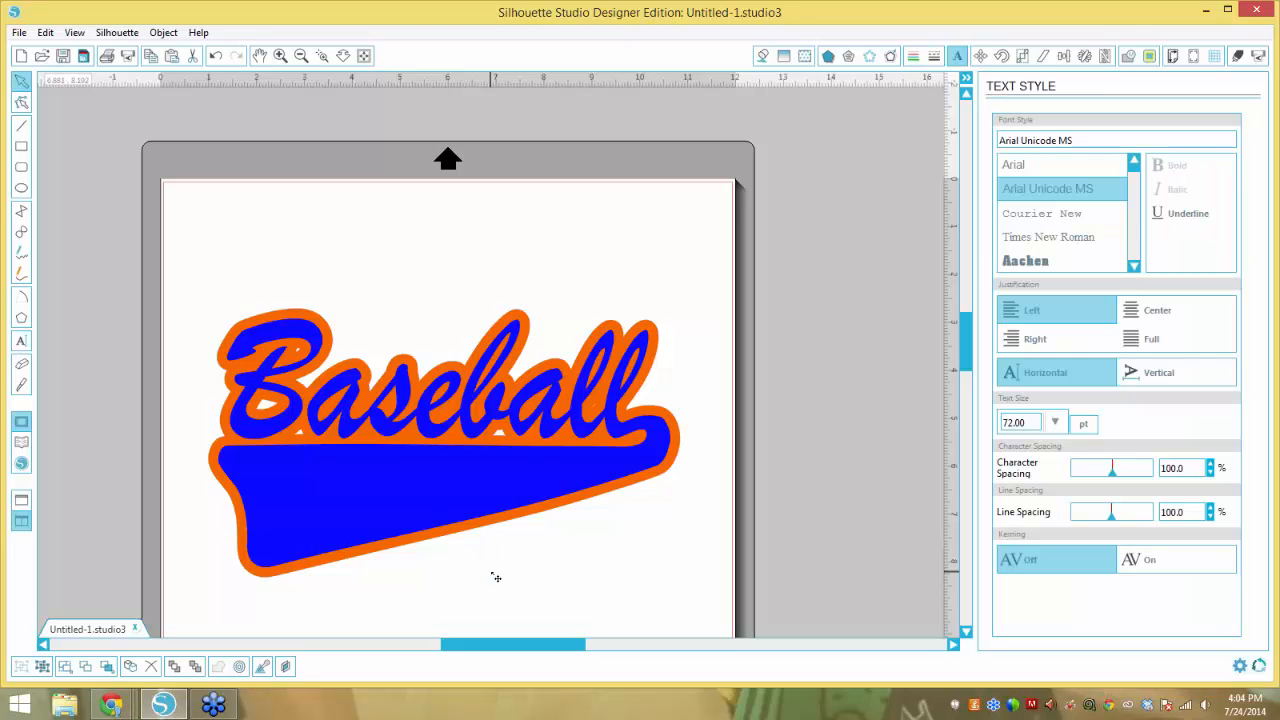
{"action": "type", "text": "MOM"}
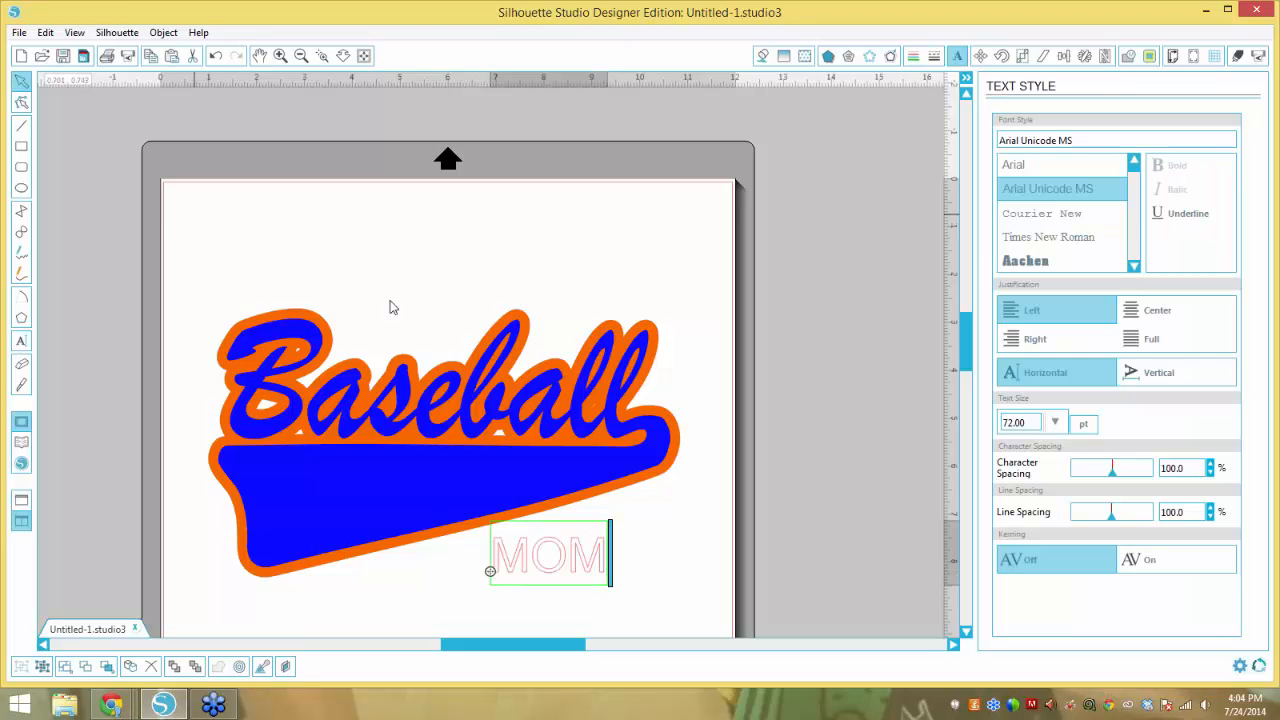
{"action": "left_click", "coordinate": [557, 577]}
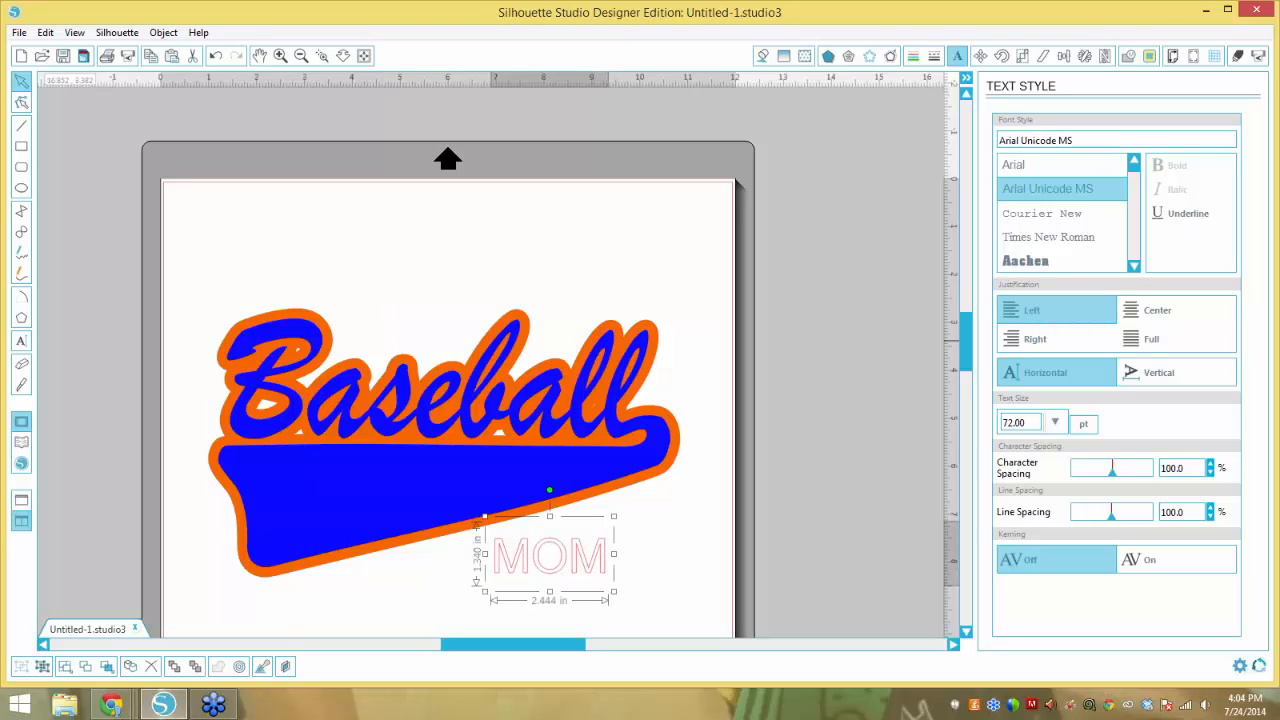
{"action": "left_click_drag", "start_coordinate": [1083, 141], "coordinate": [937, 144]}
{"action": "type", "text": "college-Black"}
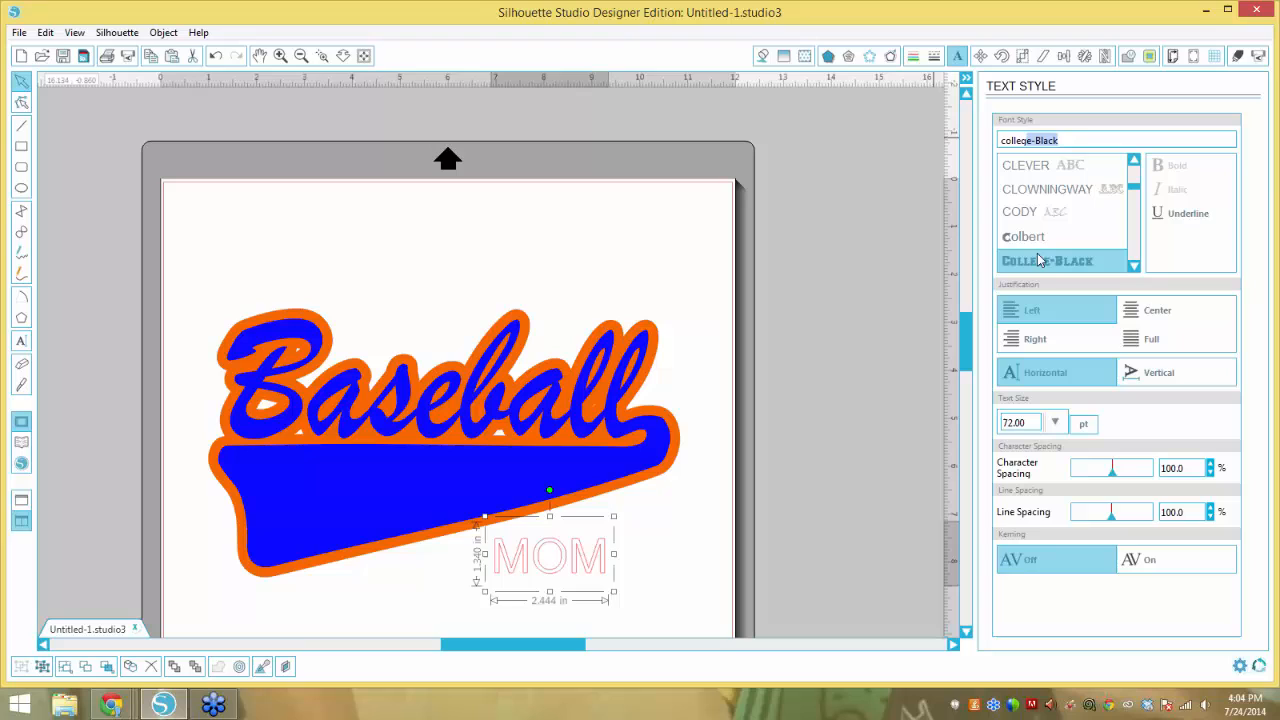
{"action": "left_click", "coordinate": [1040, 260]}
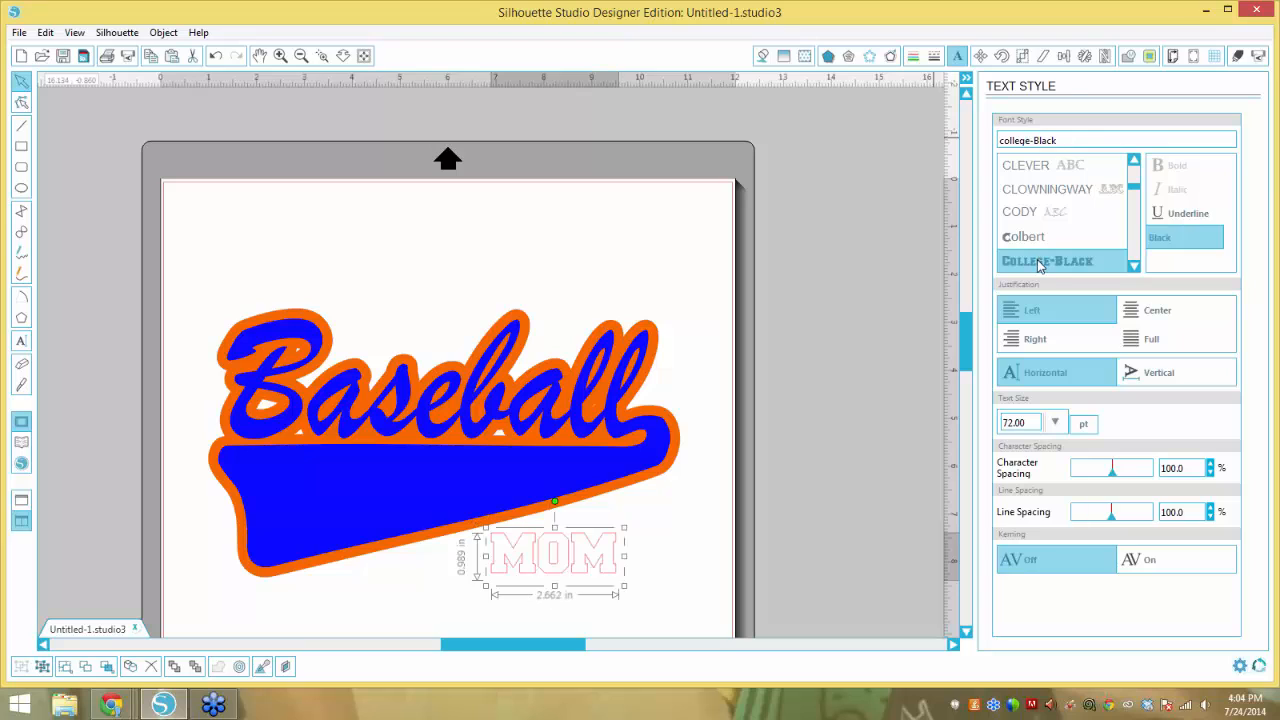
Move the MOM text onto the wide end of the blue tail, keeping the Baseball lettering in its original position.
{"action": "left_click_drag", "start_coordinate": [593, 554], "coordinate": [394, 498]}
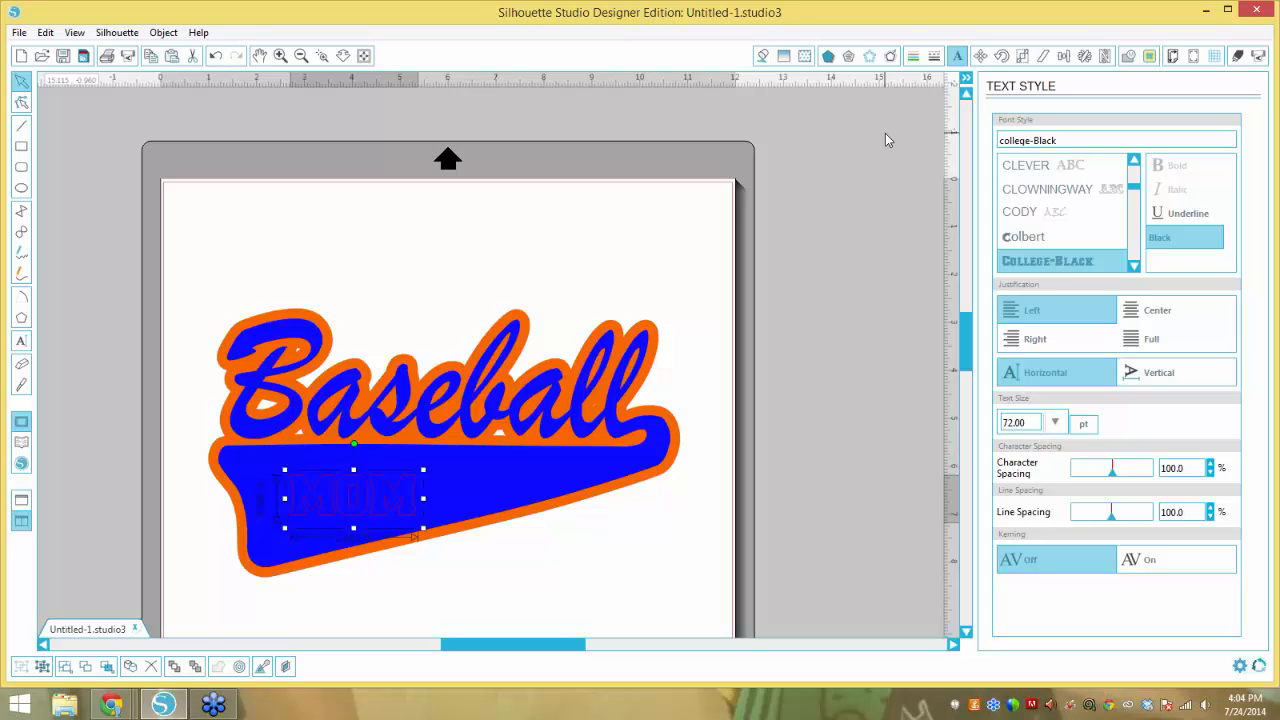
{"action": "left_click", "coordinate": [394, 474]}
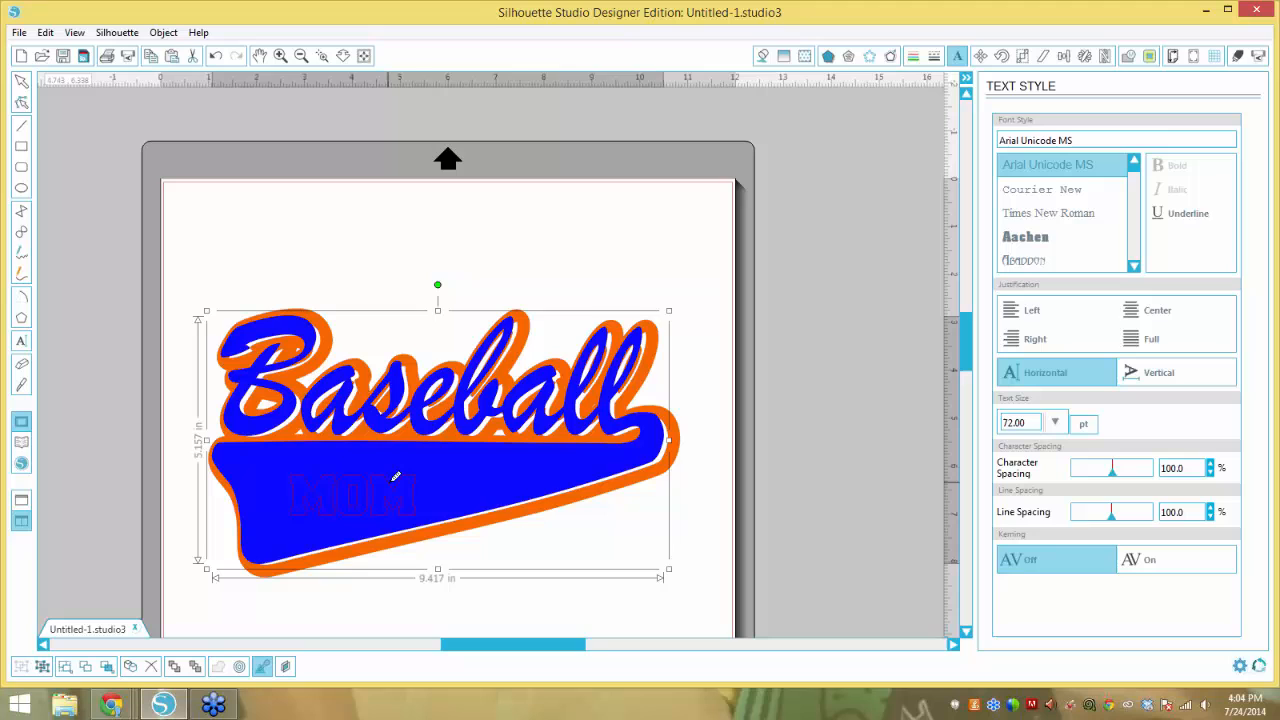
{"action": "key", "text": "ctrl+z"}
Fill the MOM text with orange and make its line color transparent.
{"action": "left_click", "coordinate": [538, 592]}
{"action": "left_click", "coordinate": [415, 512]}
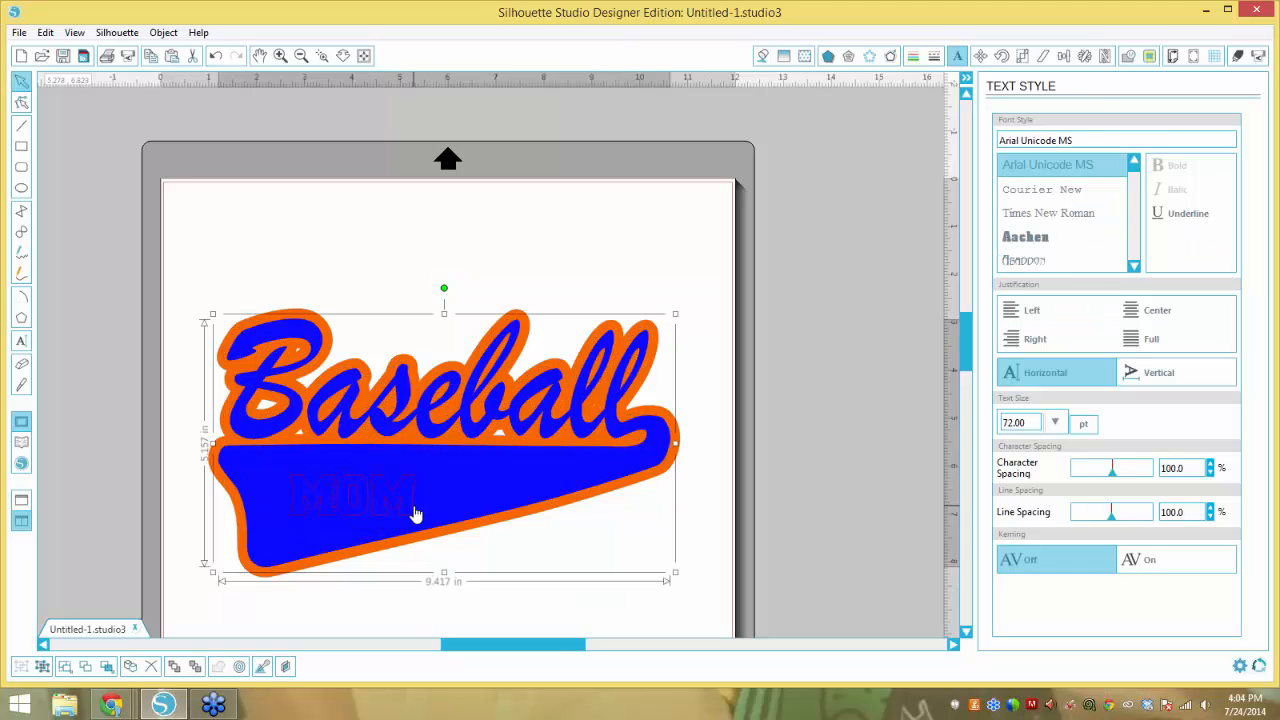
{"action": "left_click", "coordinate": [415, 514]}
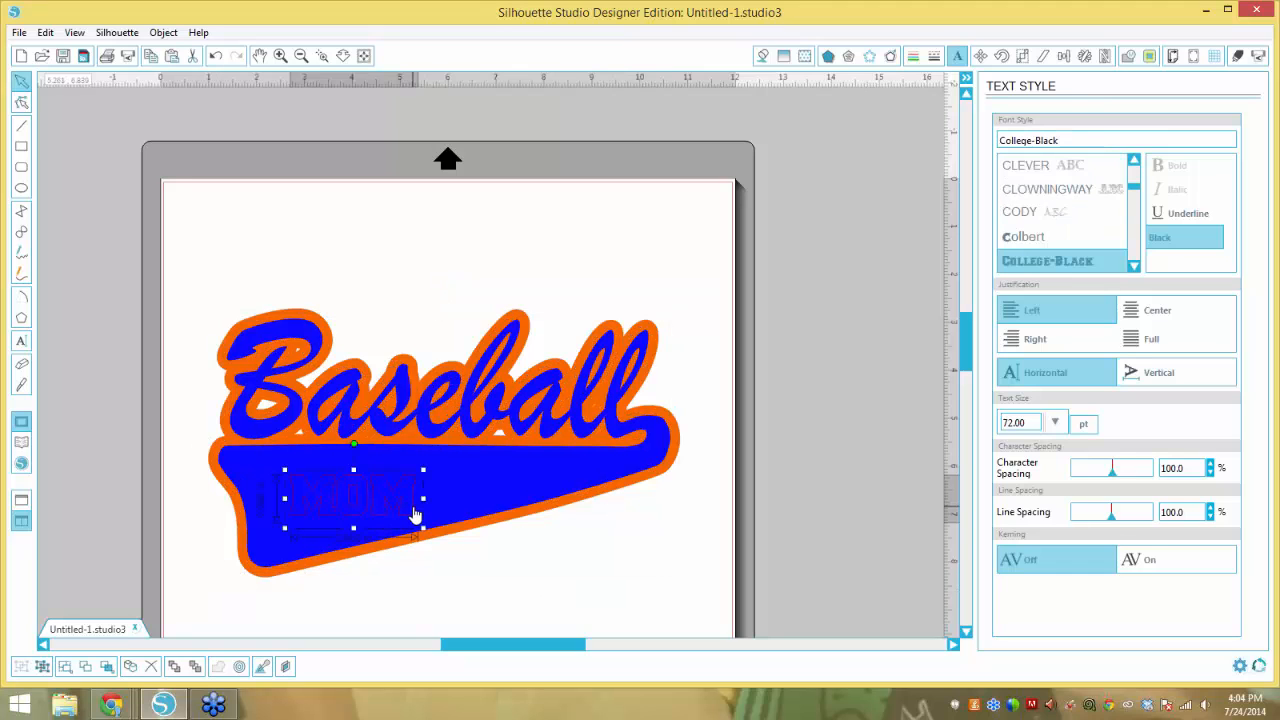
{"action": "left_click", "coordinate": [910, 58]}
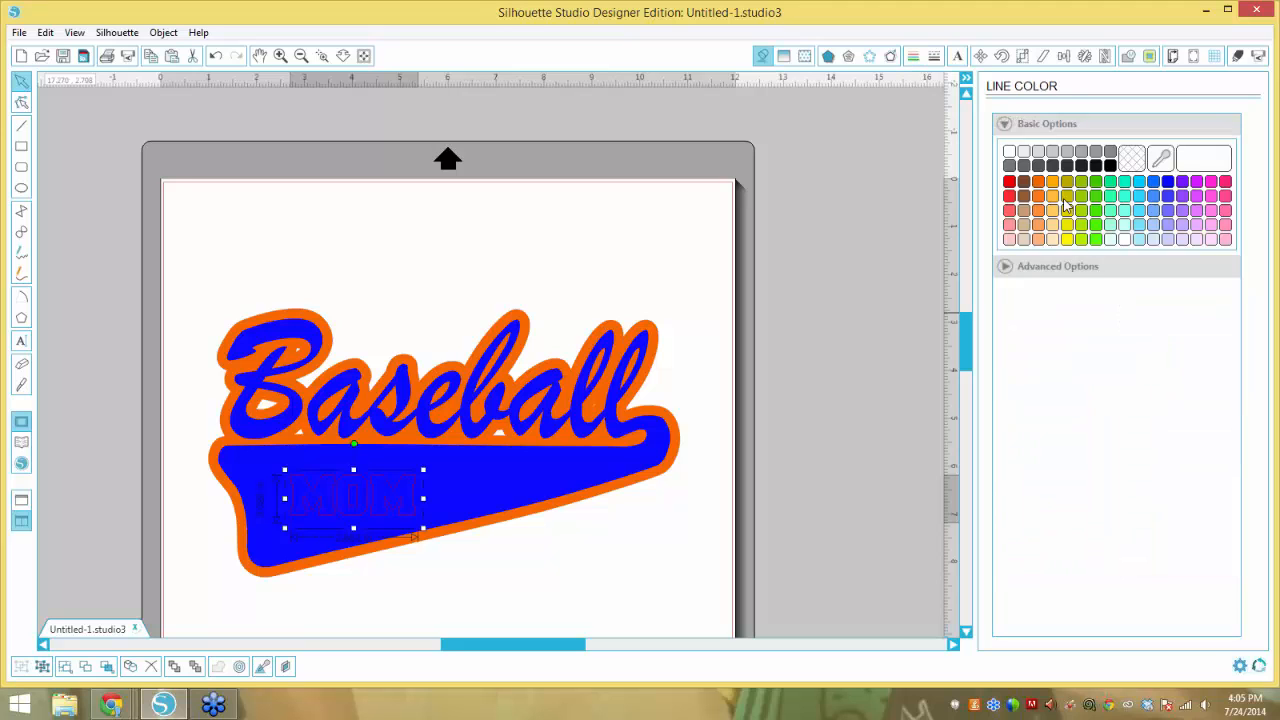
{"action": "left_click", "coordinate": [828, 56]}
{"action": "left_click", "coordinate": [1039, 182]}
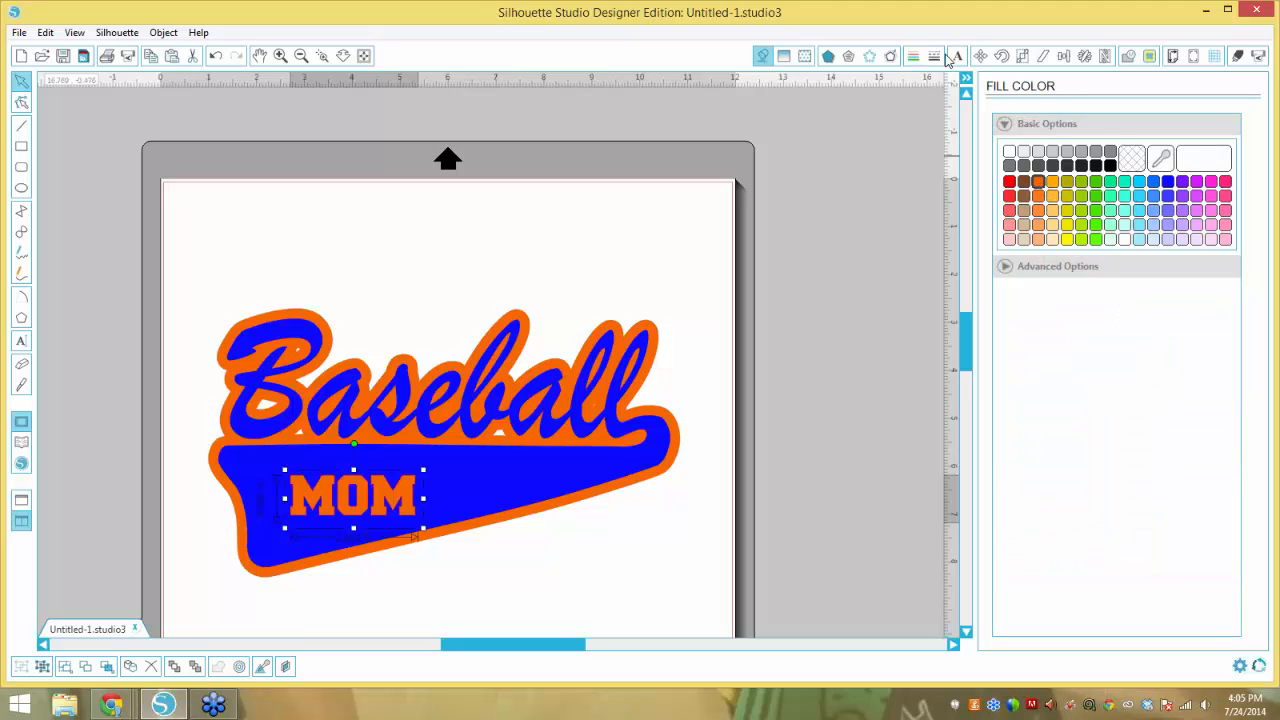
{"action": "left_click", "coordinate": [913, 56]}
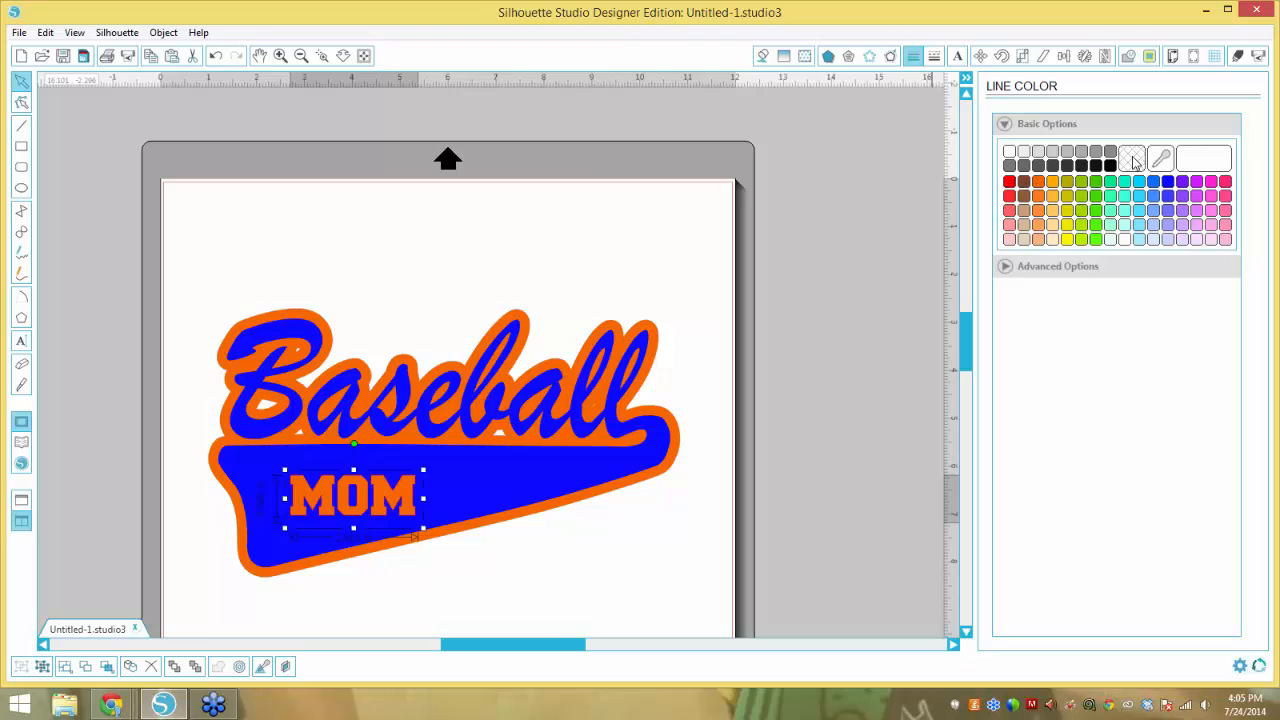
{"action": "left_click", "coordinate": [1133, 160]}
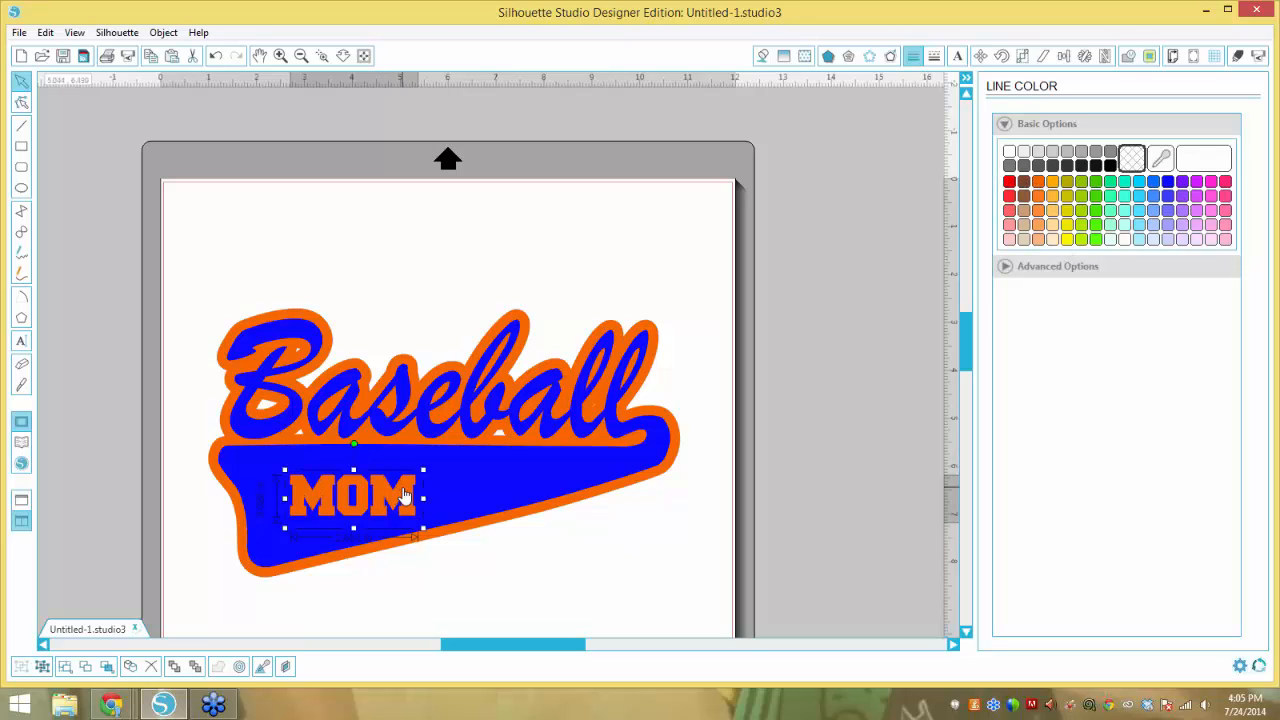
Tilt the MOM text slightly counterclockwise and scale it to about 0.98 in tall at the tail's wide end.
{"action": "left_click_drag", "start_coordinate": [405, 495], "coordinate": [390, 492]}
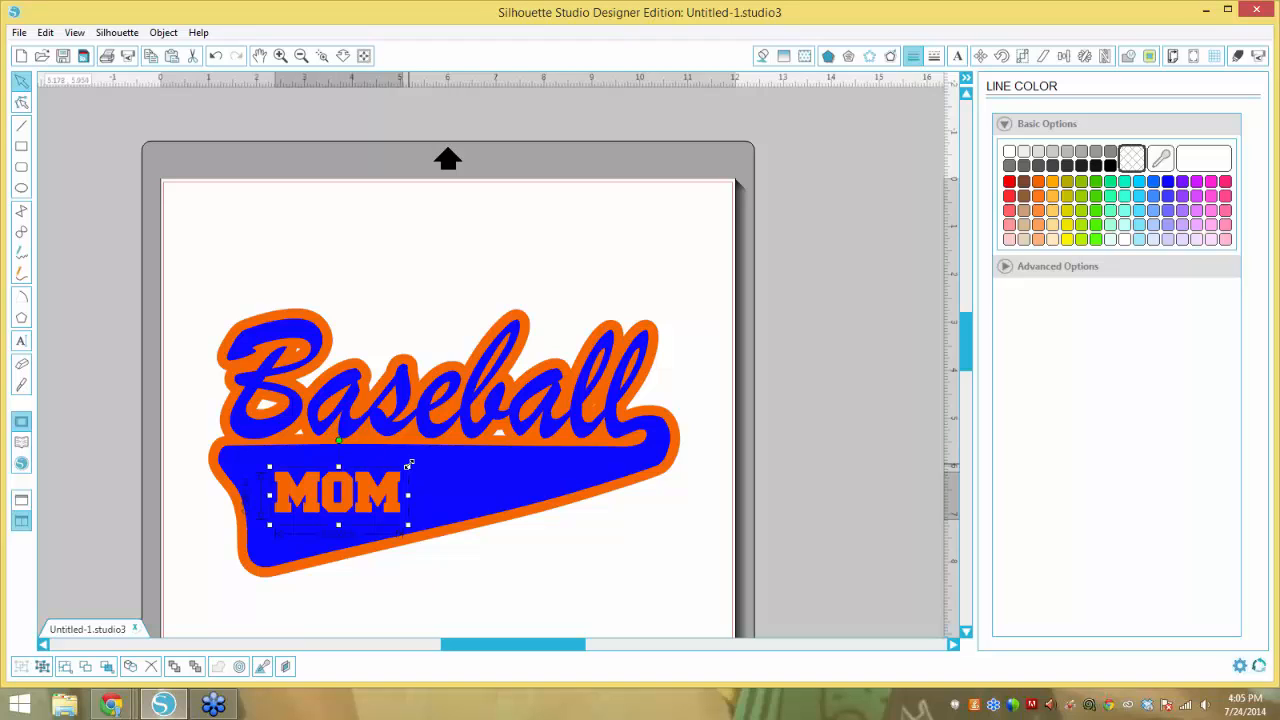
{"action": "left_click_drag", "start_coordinate": [408, 467], "coordinate": [442, 454]}
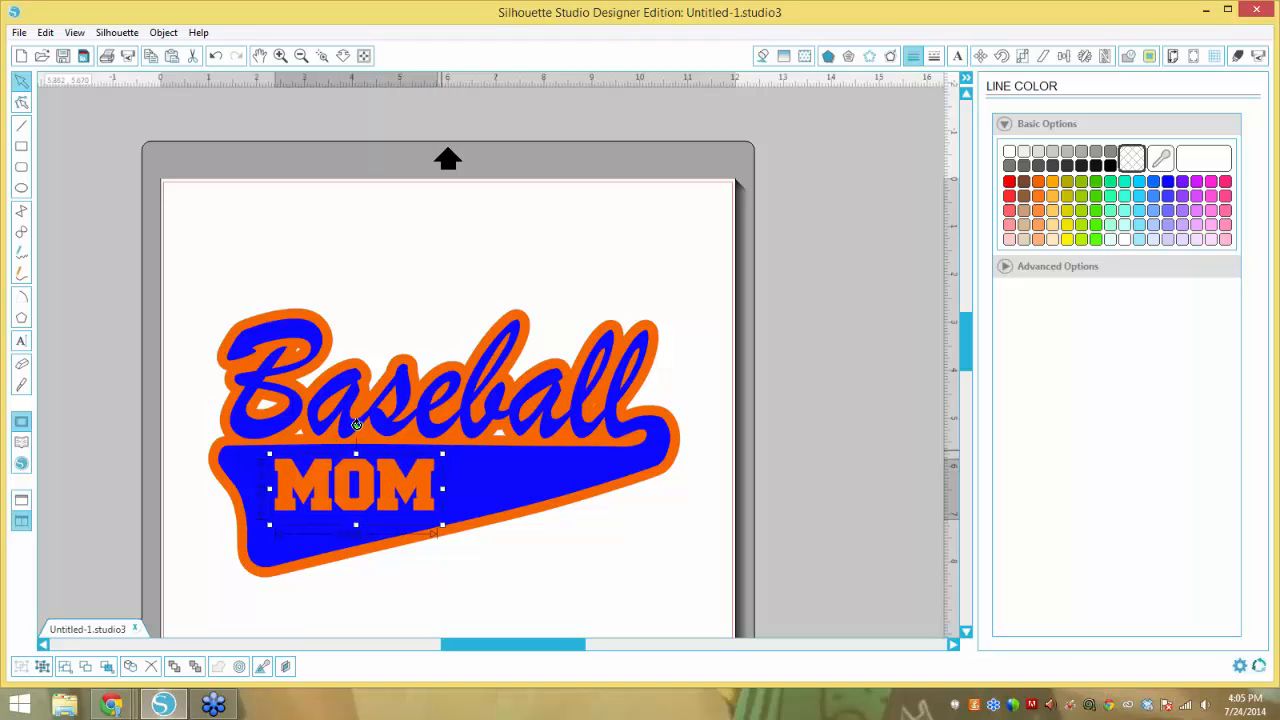
{"action": "left_click_drag", "start_coordinate": [353, 426], "coordinate": [348, 428]}
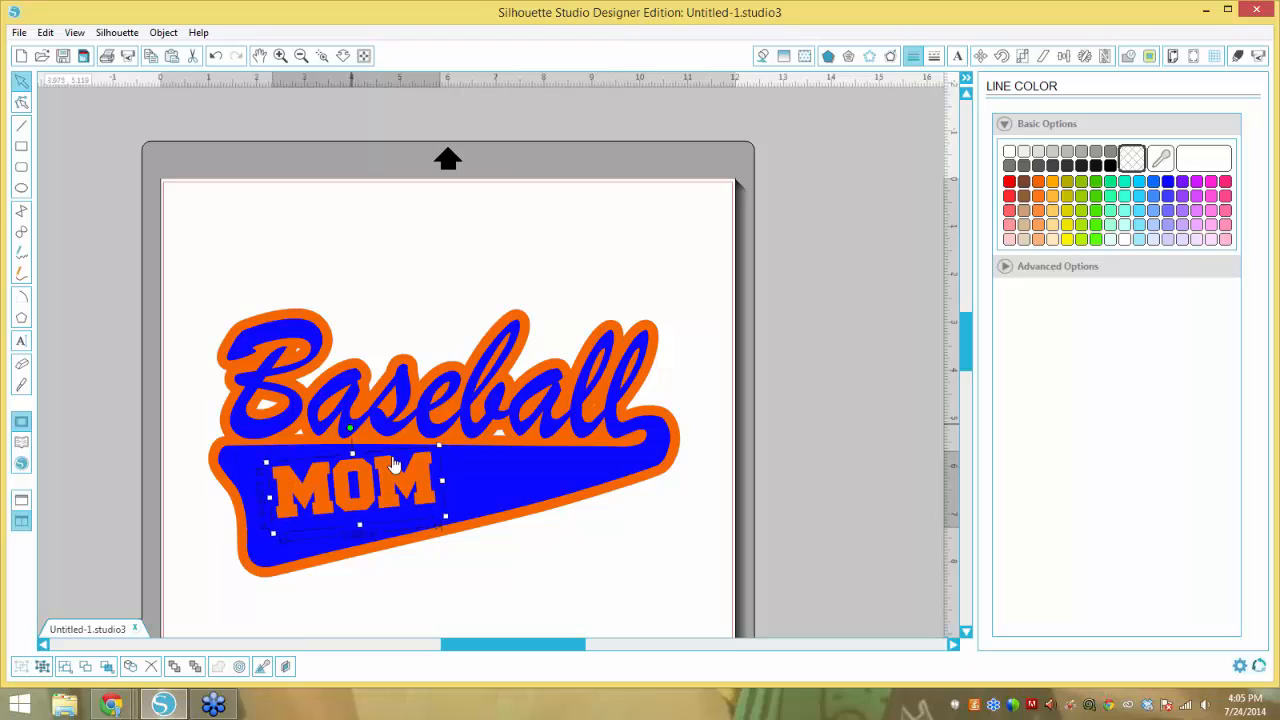
{"action": "left_click_drag", "start_coordinate": [398, 490], "coordinate": [385, 502]}
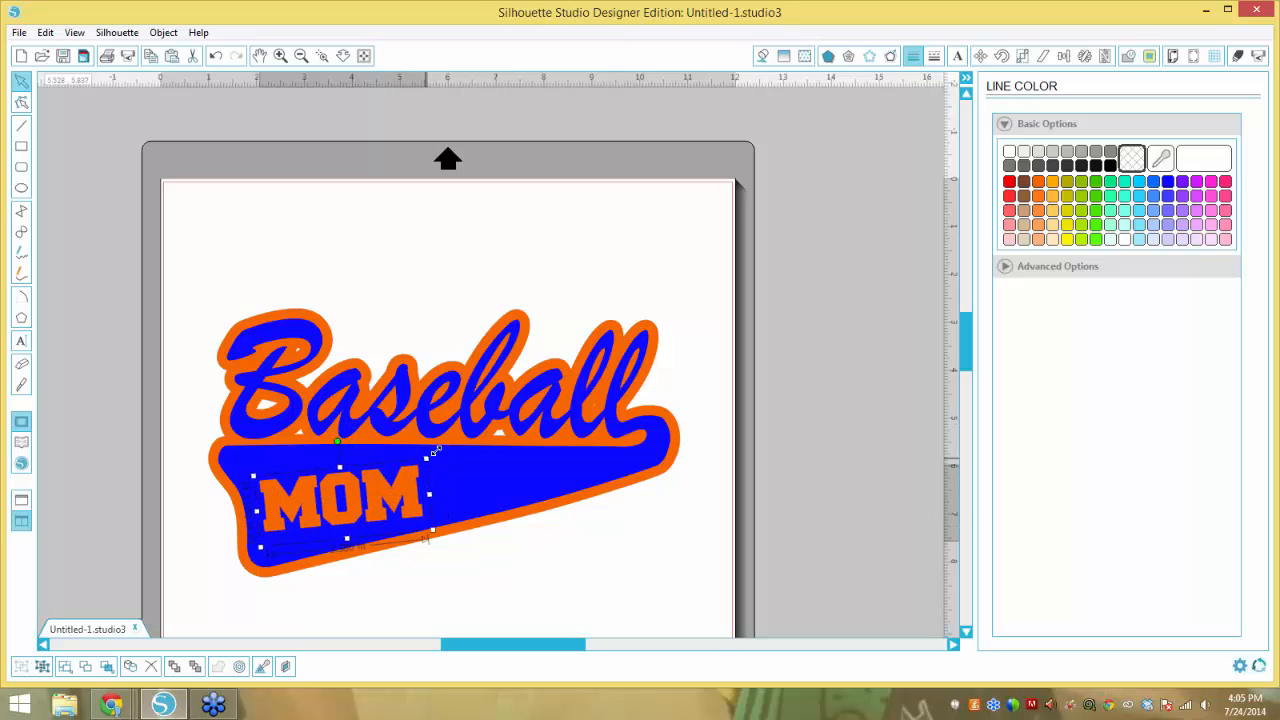
{"action": "left_click_drag", "start_coordinate": [434, 453], "coordinate": [440, 452]}
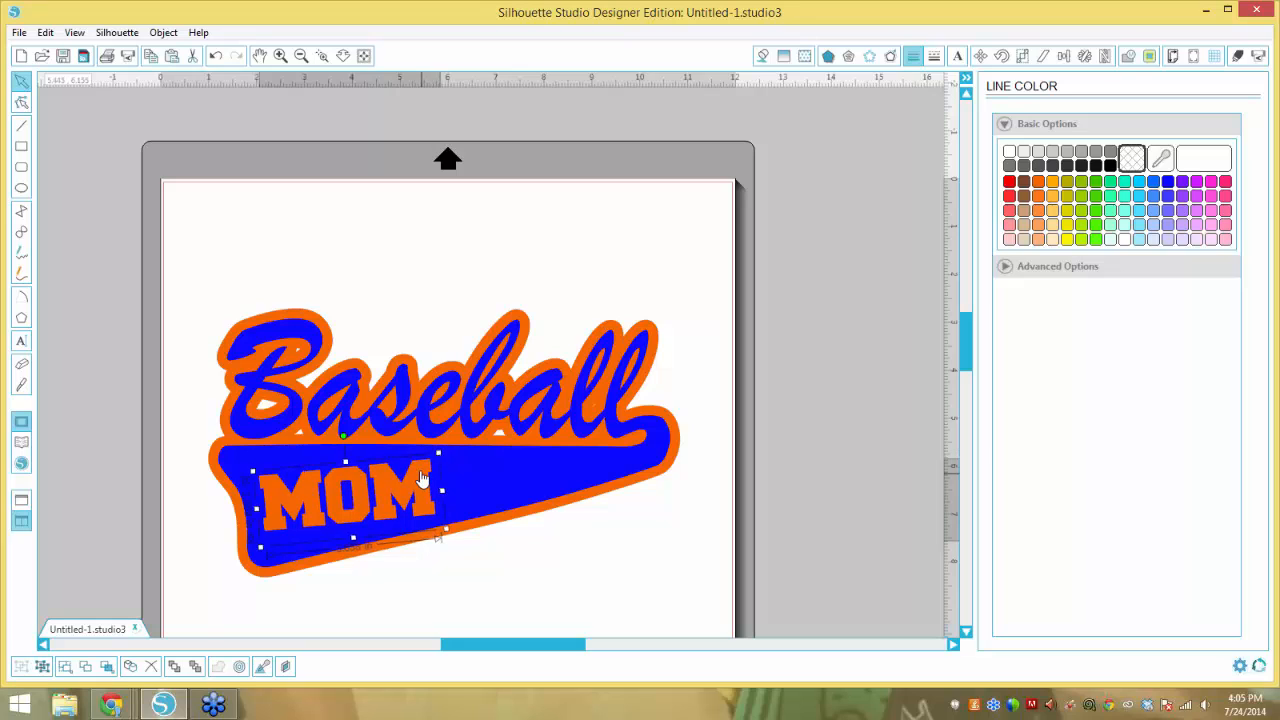
{"action": "left_click_drag", "start_coordinate": [438, 450], "coordinate": [338, 482]}
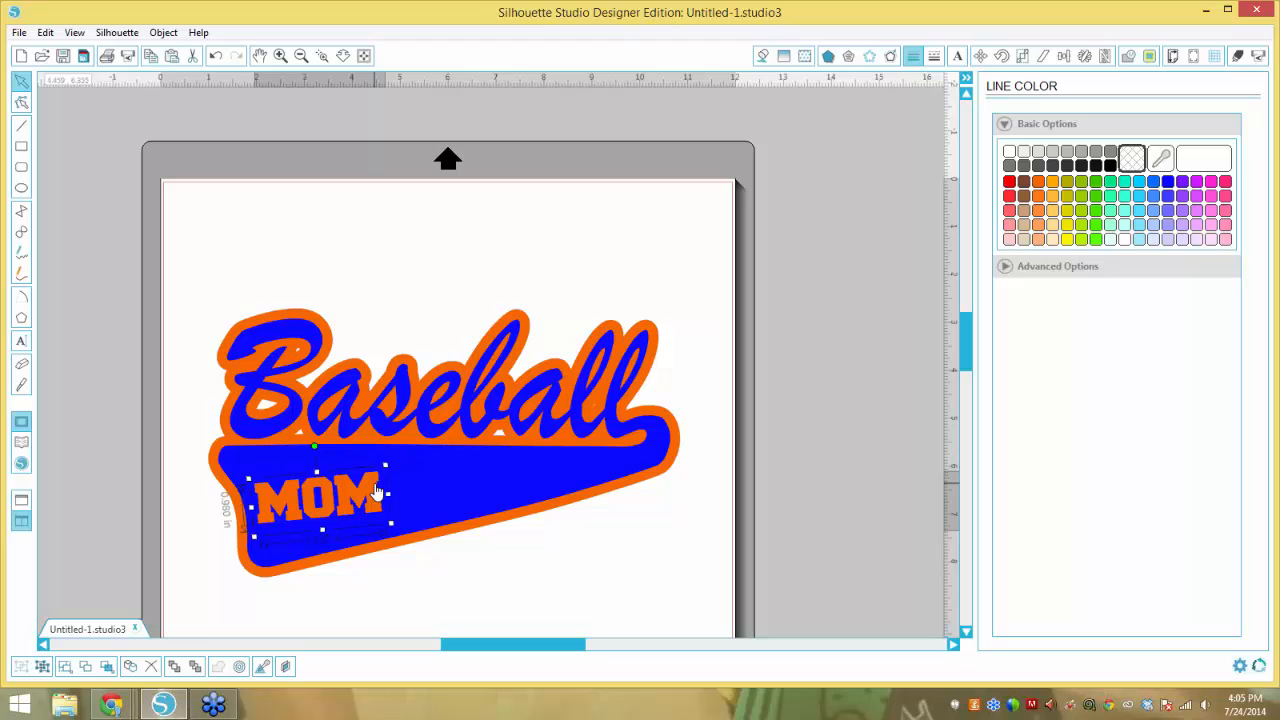
Extend the MOM text on the tail to read MOM OF #3.
{"action": "double_click", "coordinate": [377, 491]}
{"action": "type", "text": "OF"}
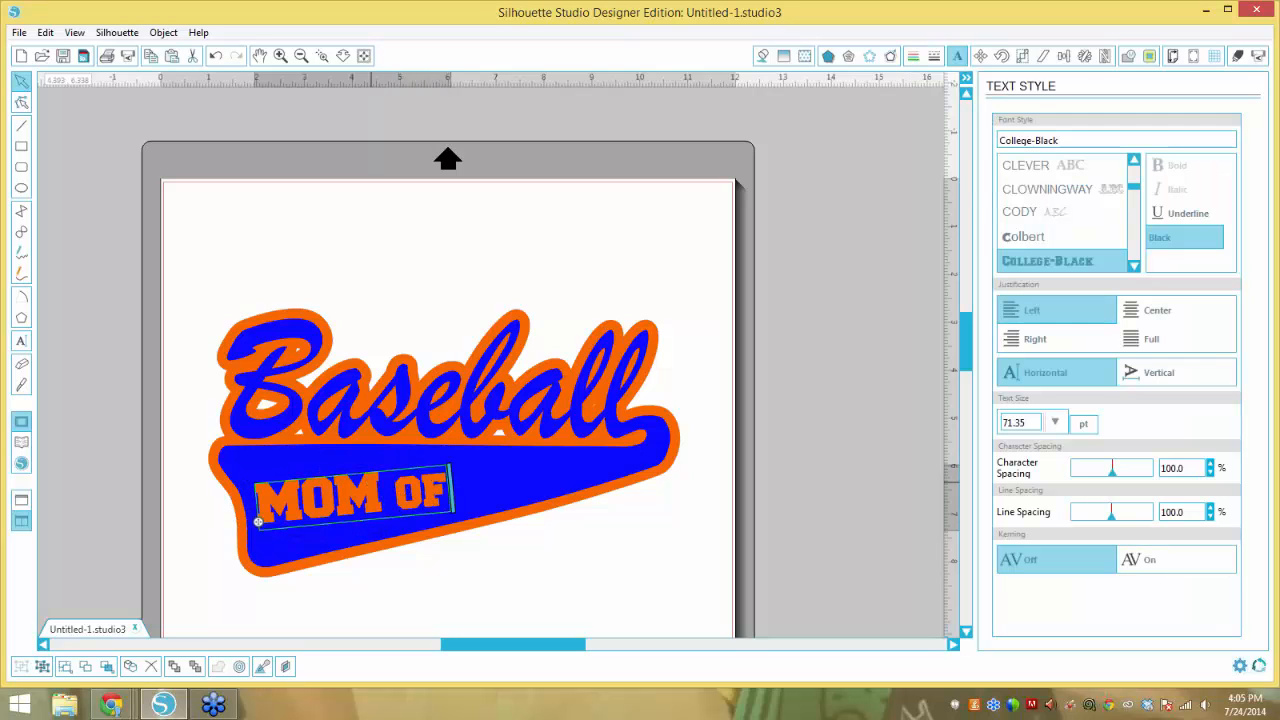
{"action": "type", "text": " #3"}
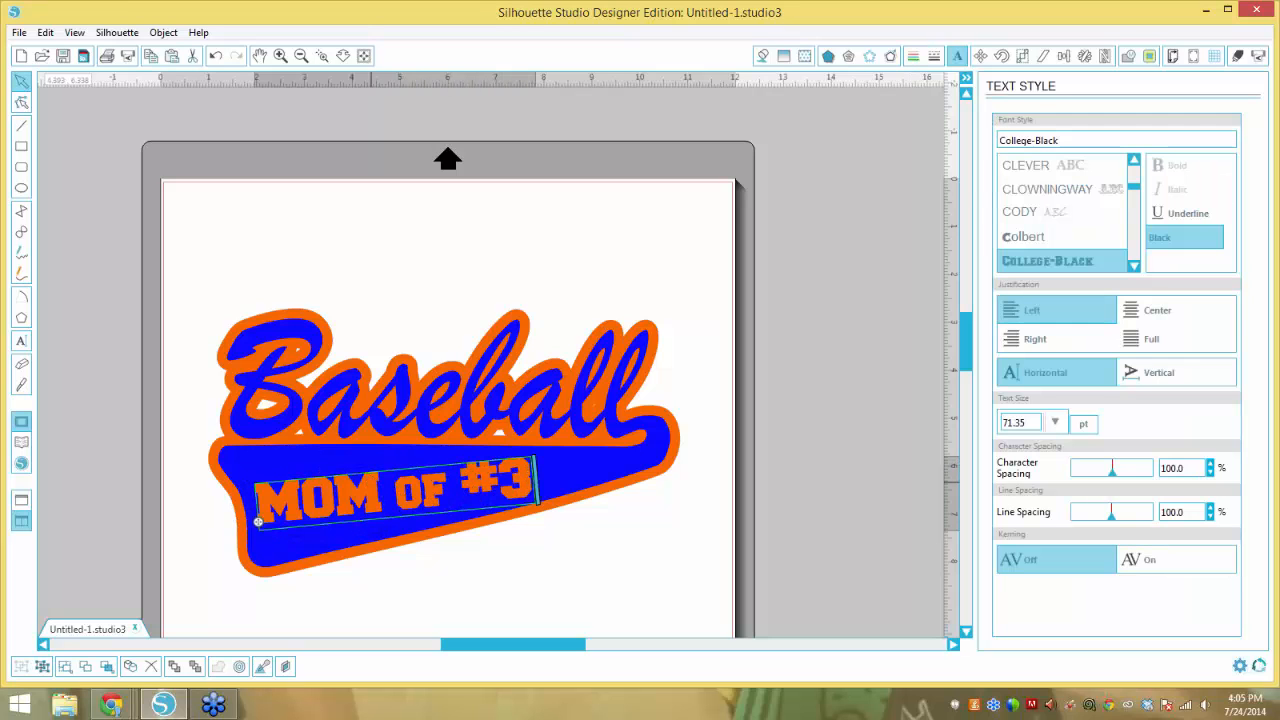
{"action": "left_click", "coordinate": [252, 261]}
Stretch the MOM OF #3 text vertically to about 1.11 in tall.
{"action": "left_click", "coordinate": [424, 487]}
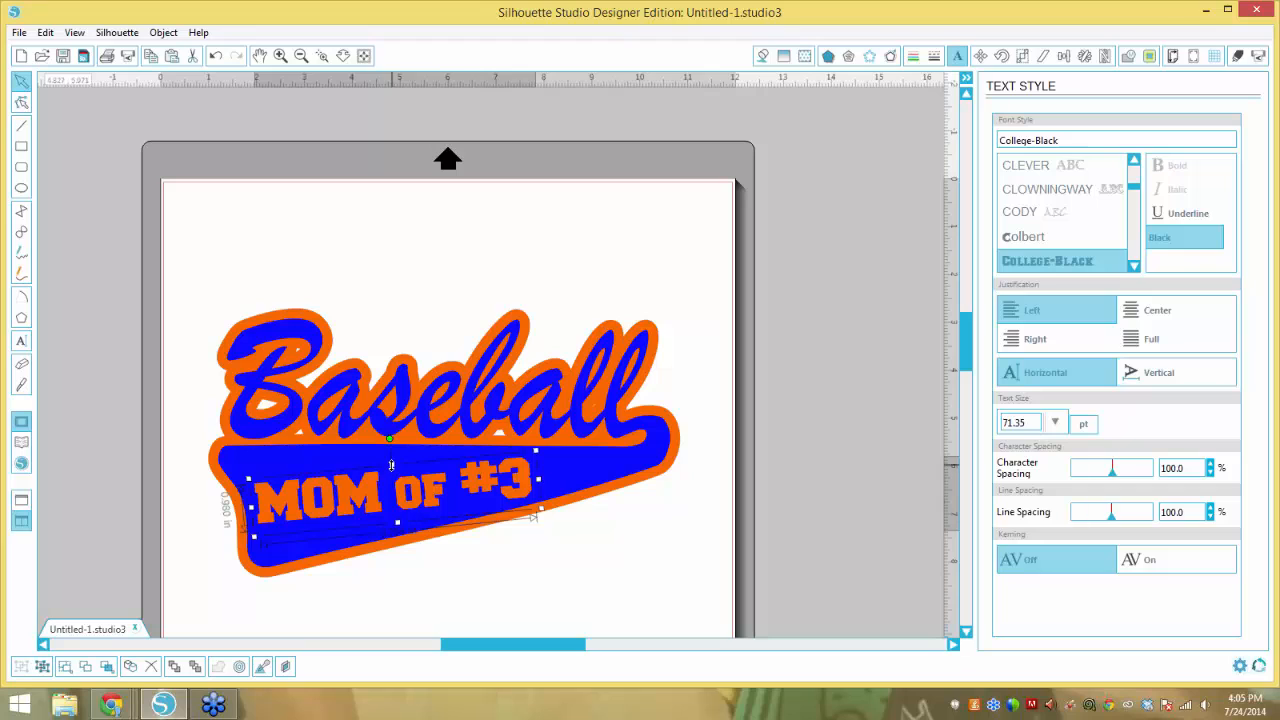
{"action": "left_click_drag", "start_coordinate": [391, 465], "coordinate": [391, 458]}
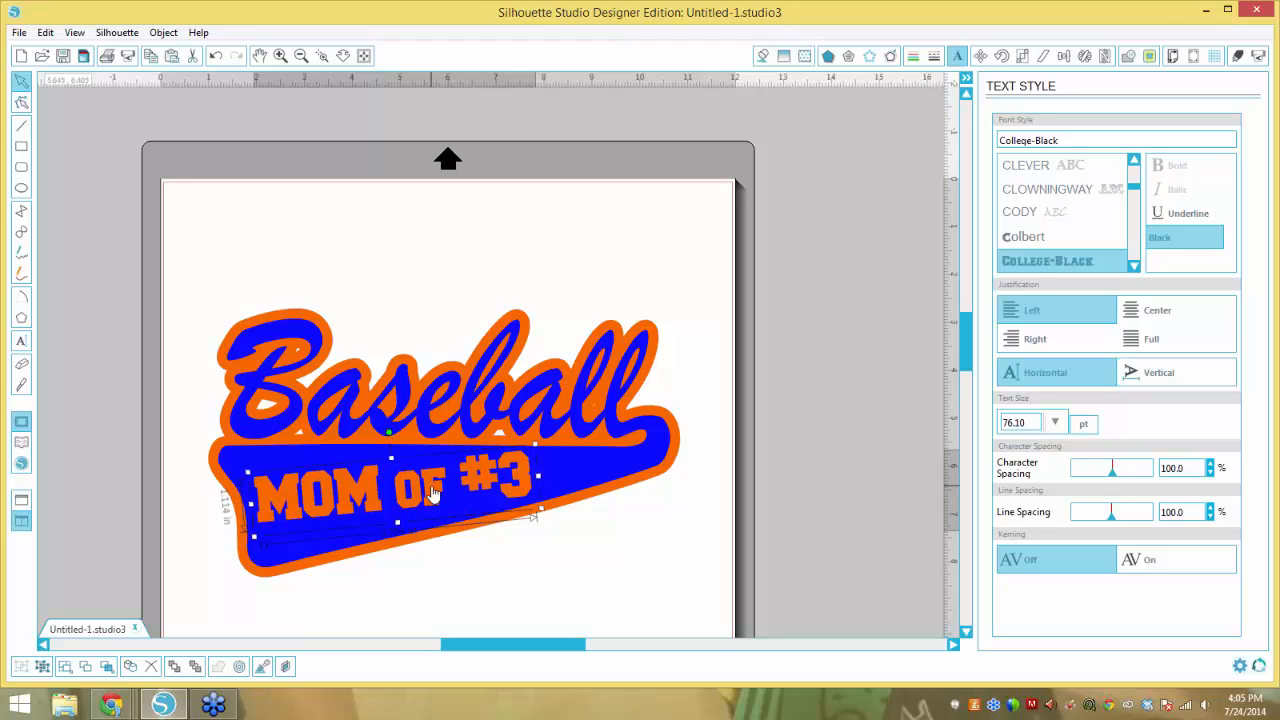
{"action": "left_click", "coordinate": [574, 558]}
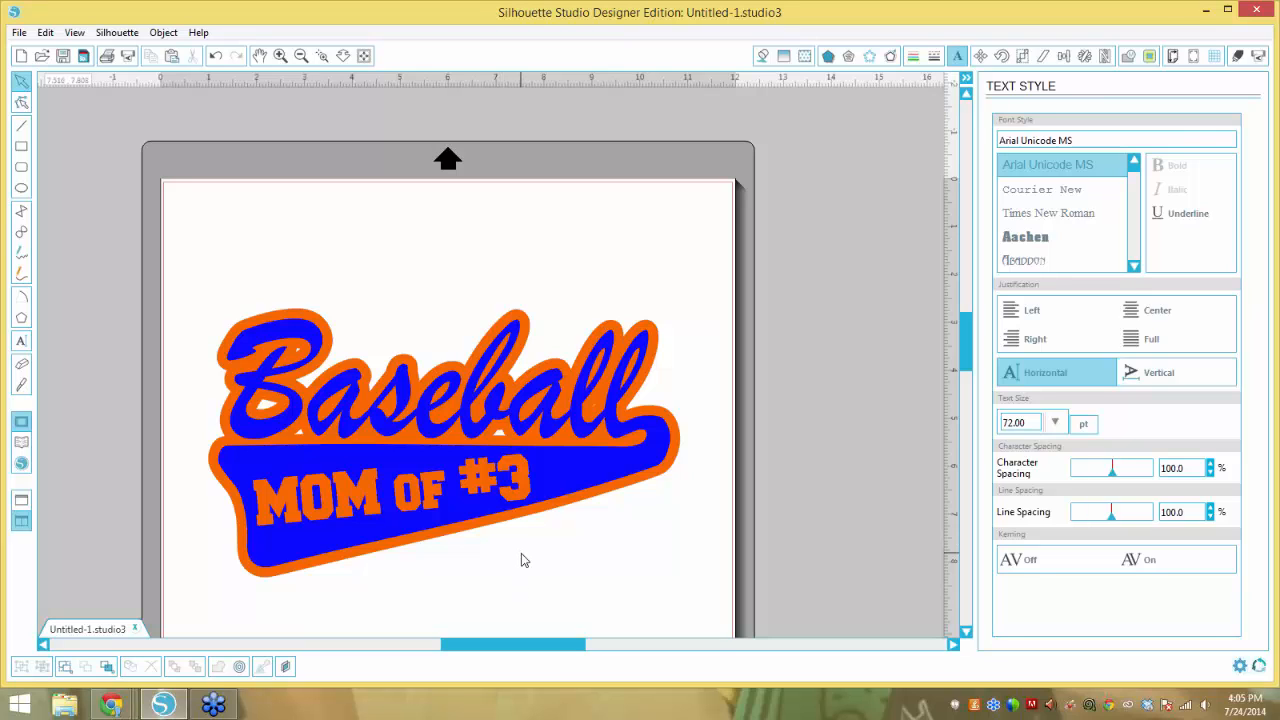
Select the MOM OF #3 text together with the blue Baseball lettering and move both down and right, away from the orange outline.
{"action": "left_click", "coordinate": [430, 499]}
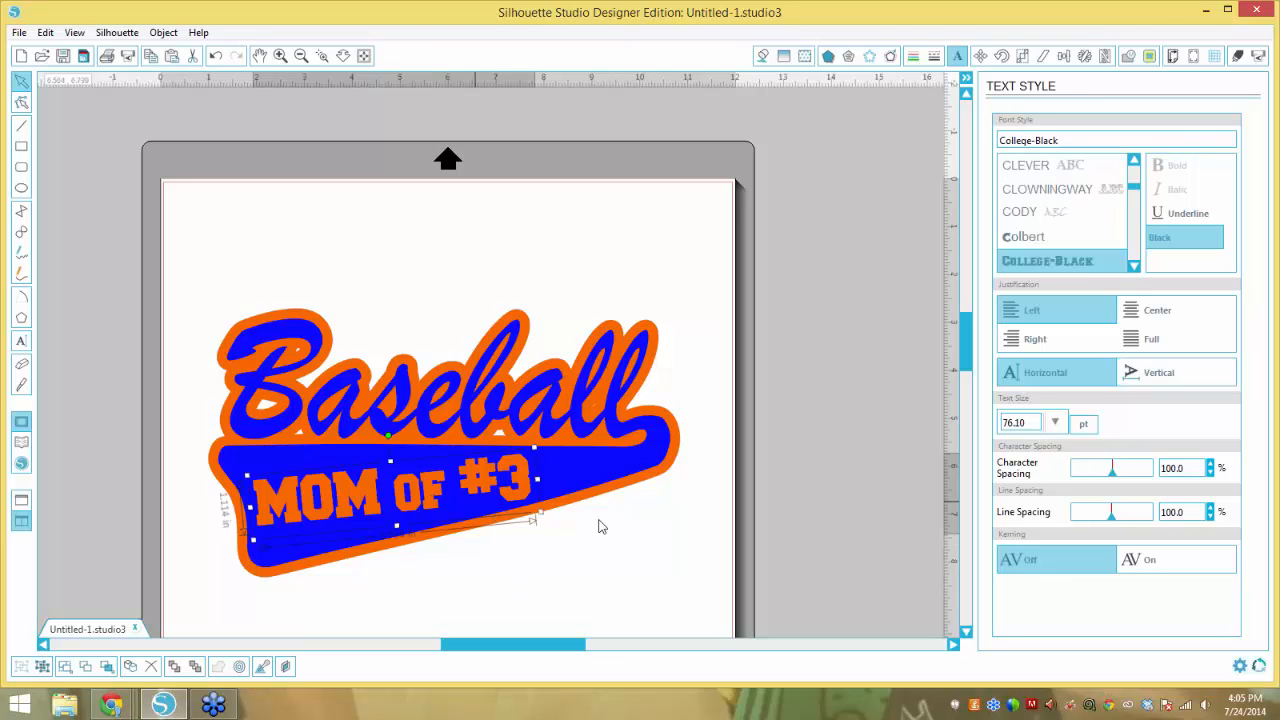
{"action": "left_click", "coordinate": [522, 490]}
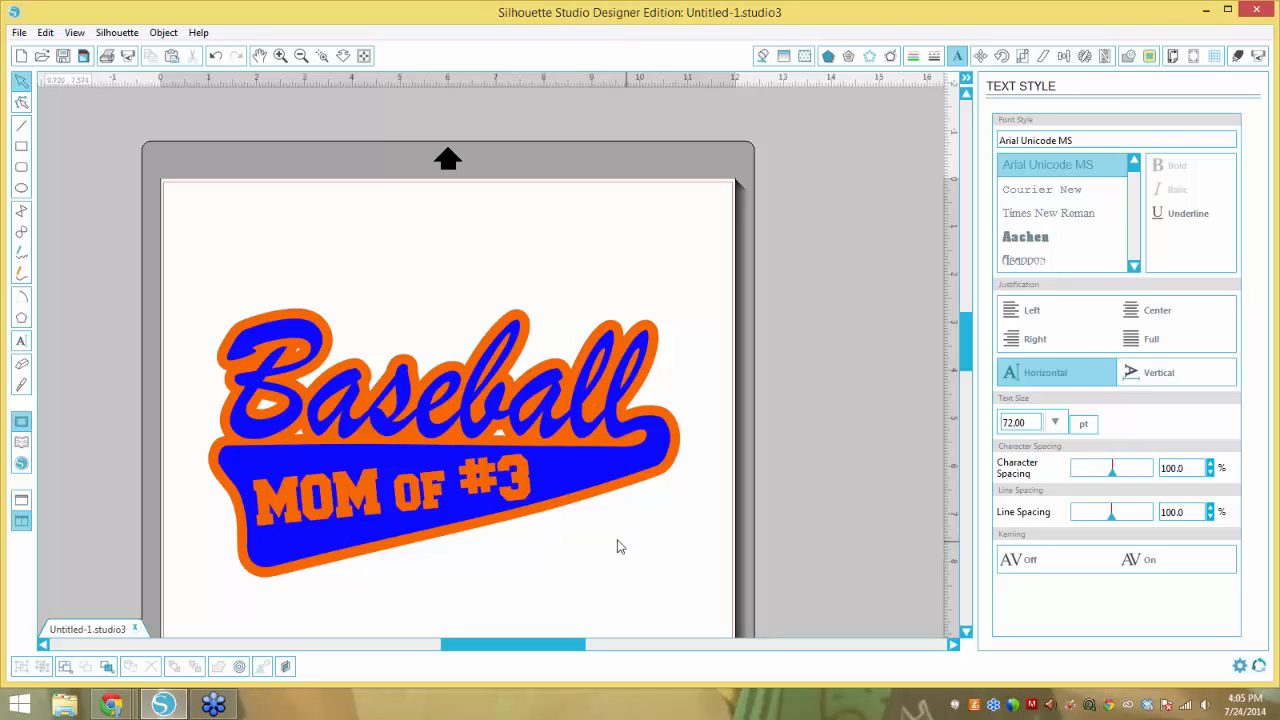
{"action": "left_click", "coordinate": [518, 486]}
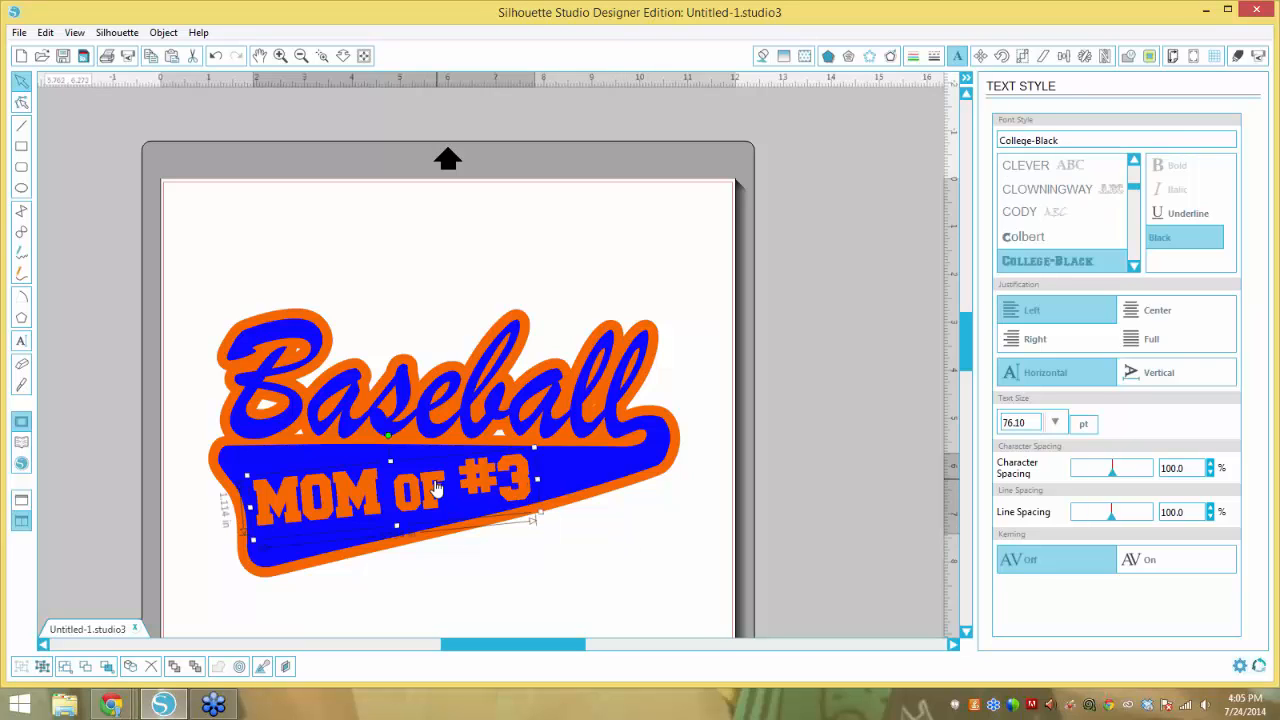
{"action": "left_click", "coordinate": [564, 482]}
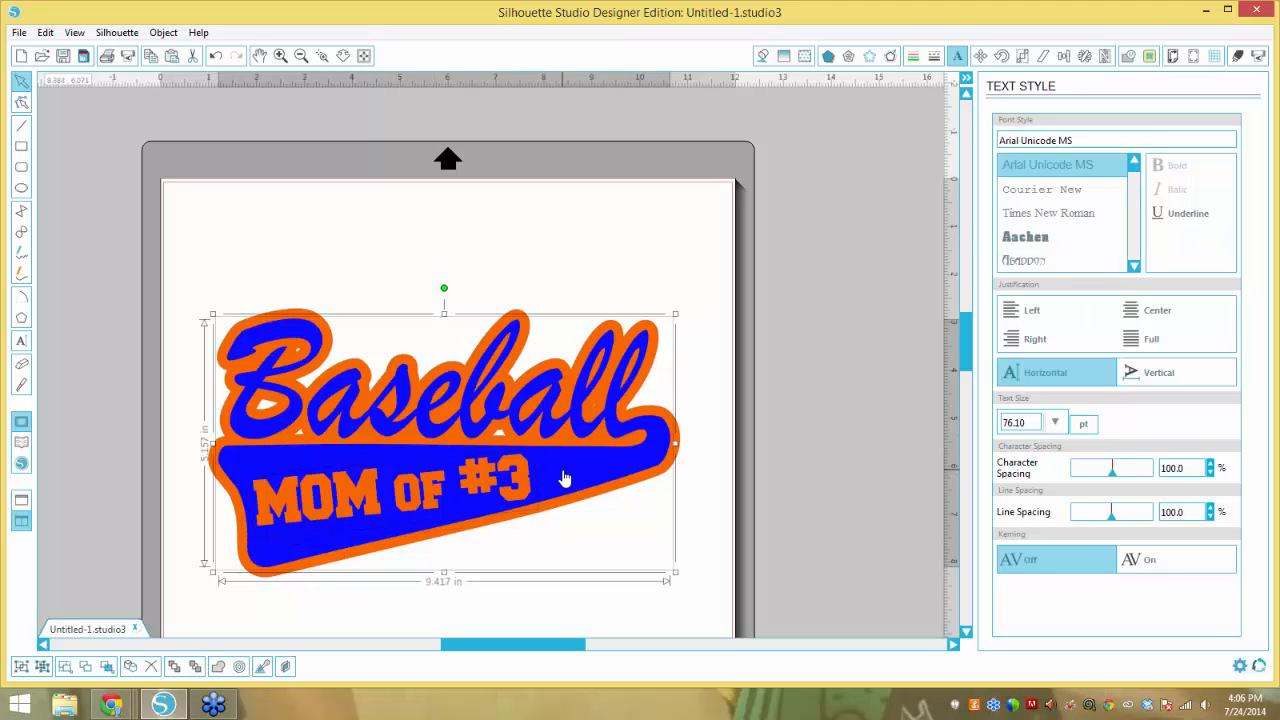
{"action": "left_click_drag", "start_coordinate": [564, 478], "coordinate": [622, 530]}
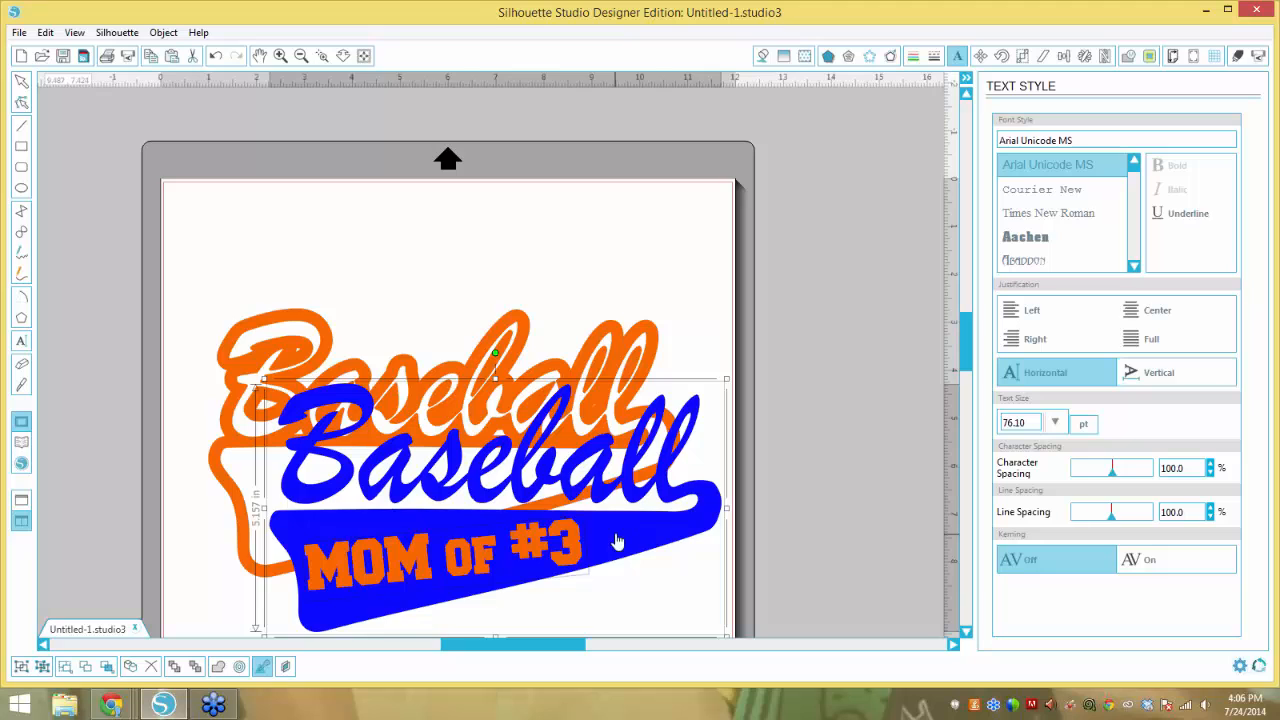
Realign the blue lettering and tail over the orange outline, cut MOM OF #3 out of both layers, and delete the leftover orange text.
{"action": "left_click_drag", "start_coordinate": [614, 537], "coordinate": [559, 474]}
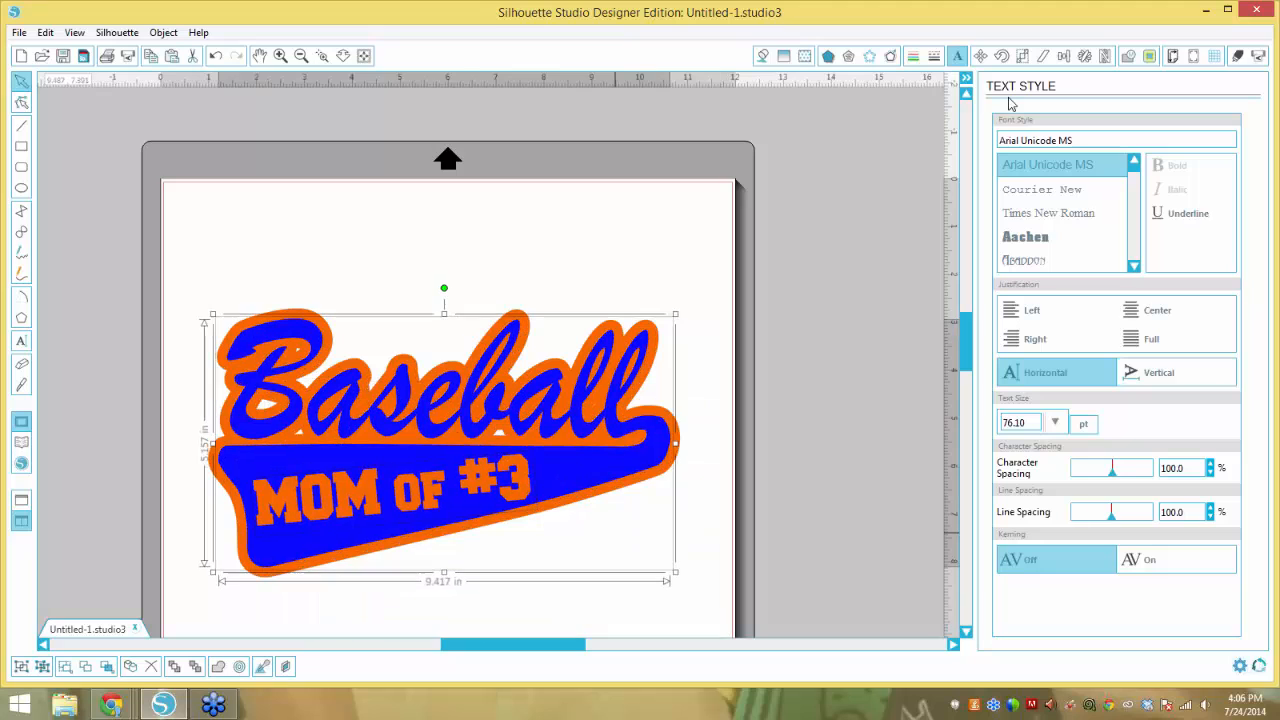
{"action": "left_click", "coordinate": [1130, 58]}
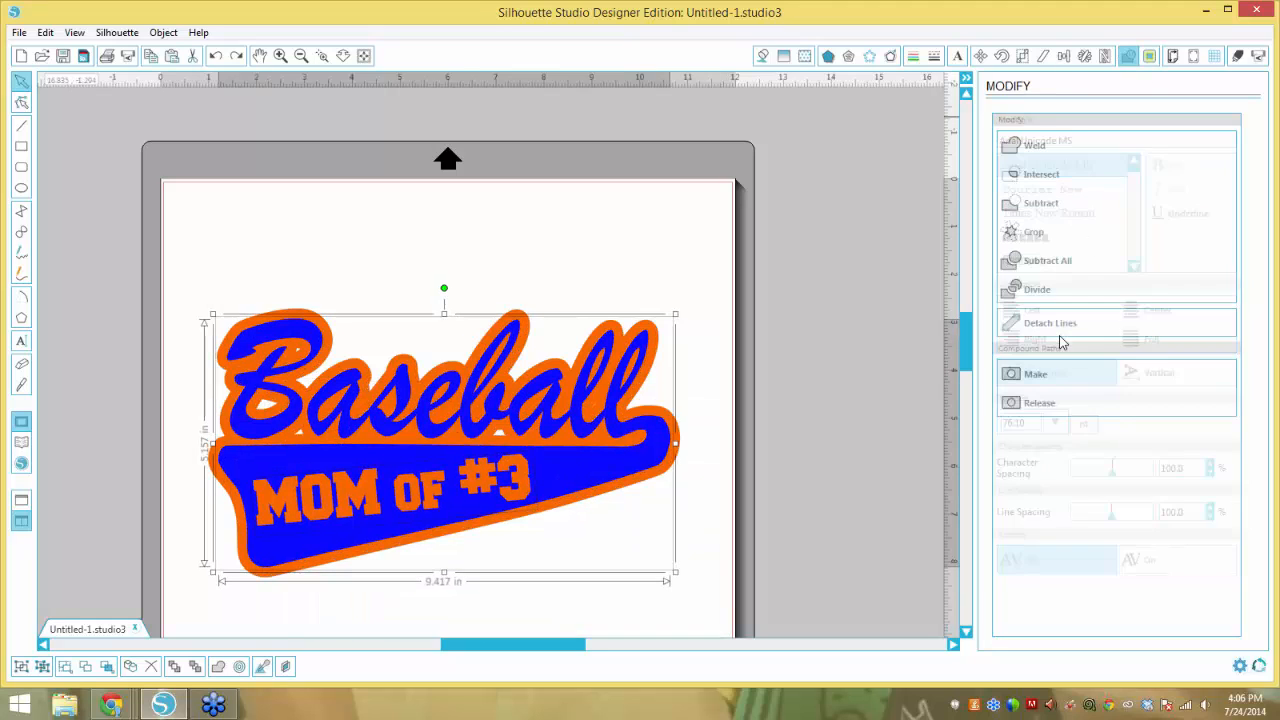
{"action": "left_click", "coordinate": [717, 491]}
{"action": "left_click_drag", "start_coordinate": [525, 474], "coordinate": [618, 566]}
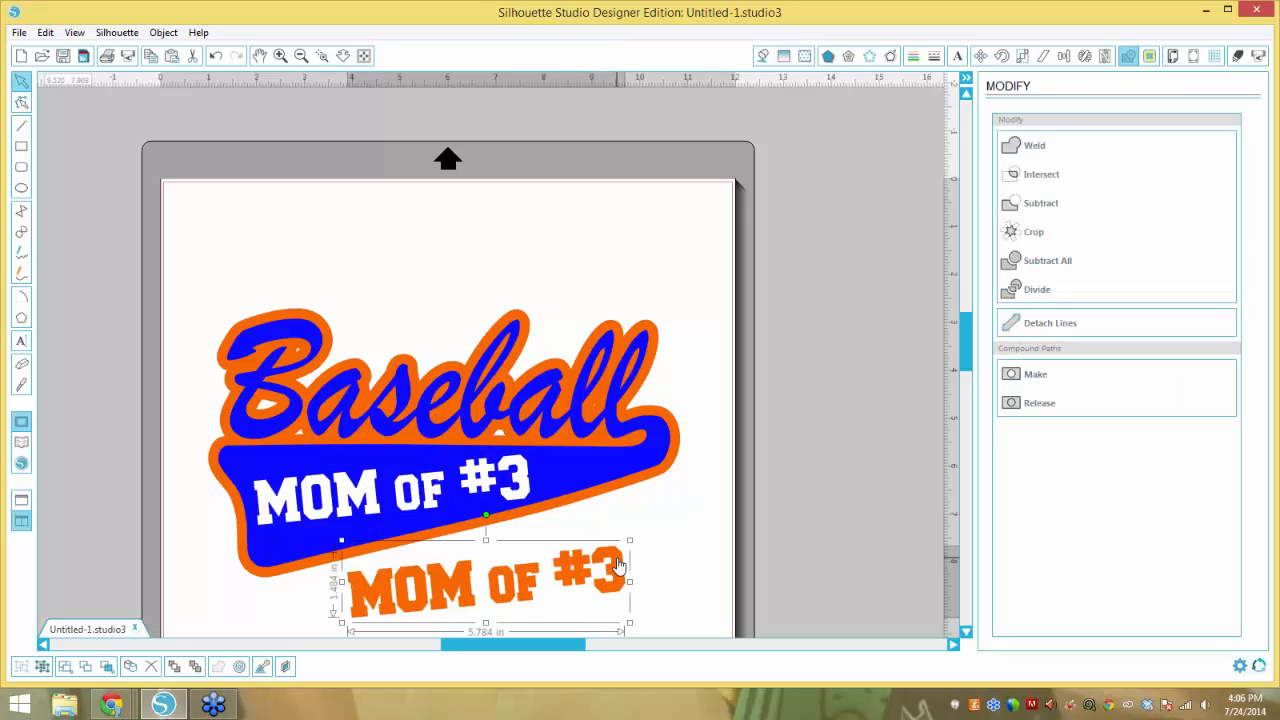
{"action": "key", "text": "Delete"}
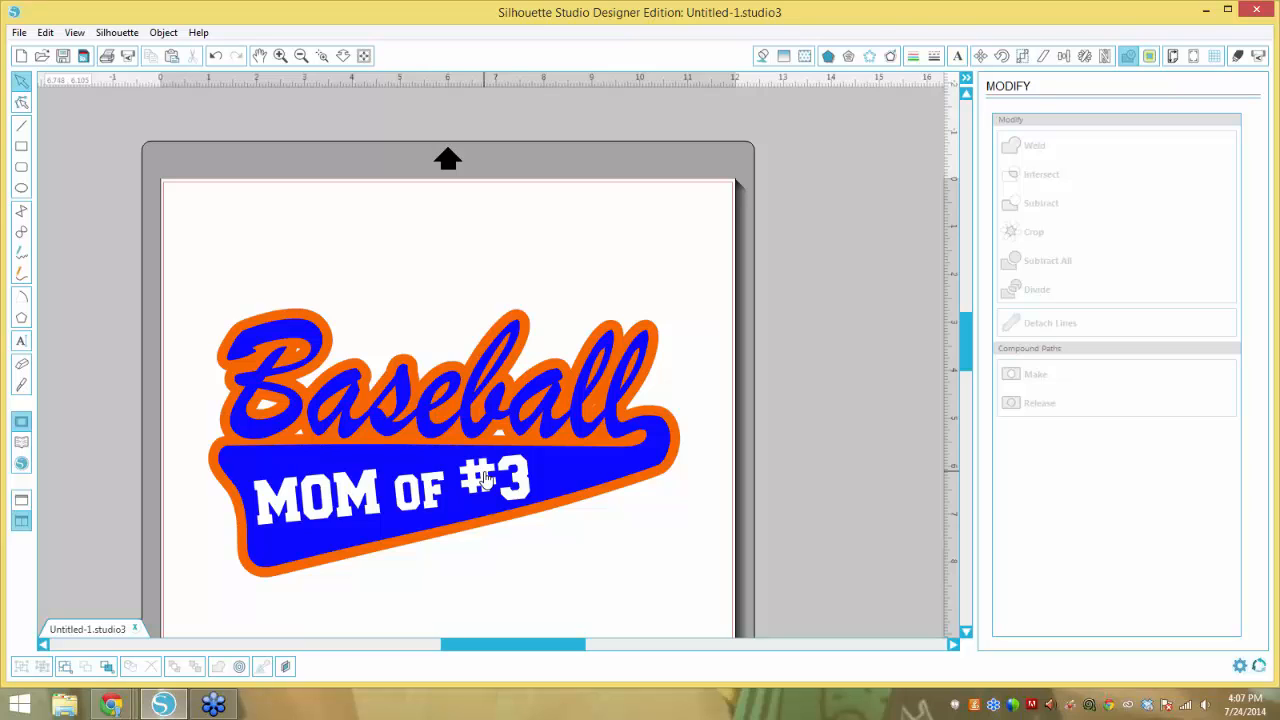
Try a 0.100 in offset with rounded corners around the orange outline.
{"action": "left_click", "coordinate": [585, 507]}
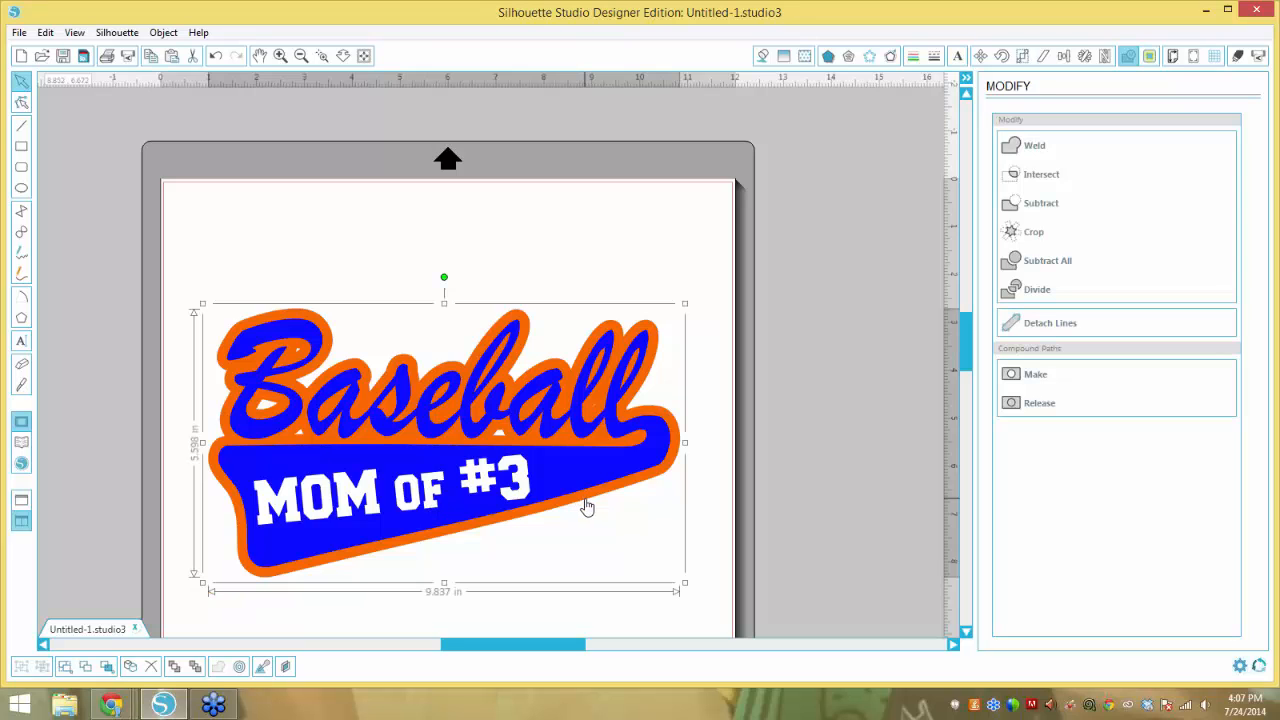
{"action": "left_click", "coordinate": [573, 257]}
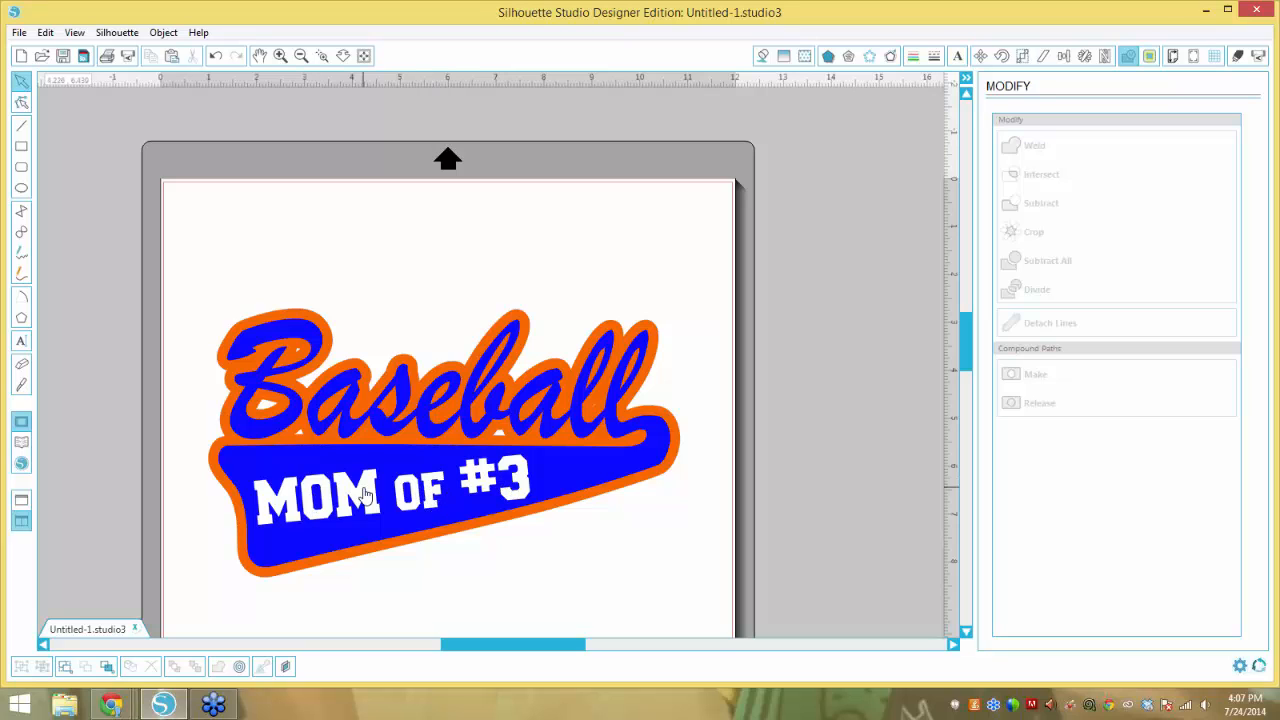
{"action": "left_click", "coordinate": [672, 467]}
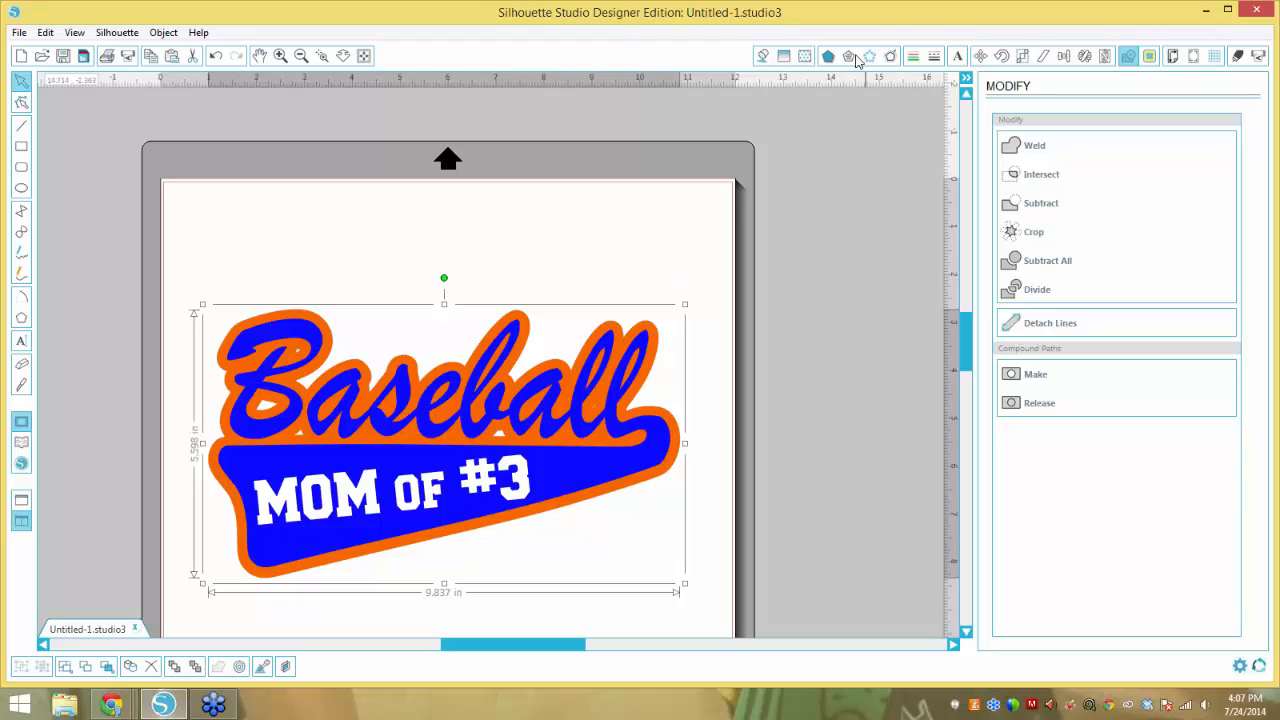
{"action": "left_click", "coordinate": [890, 57]}
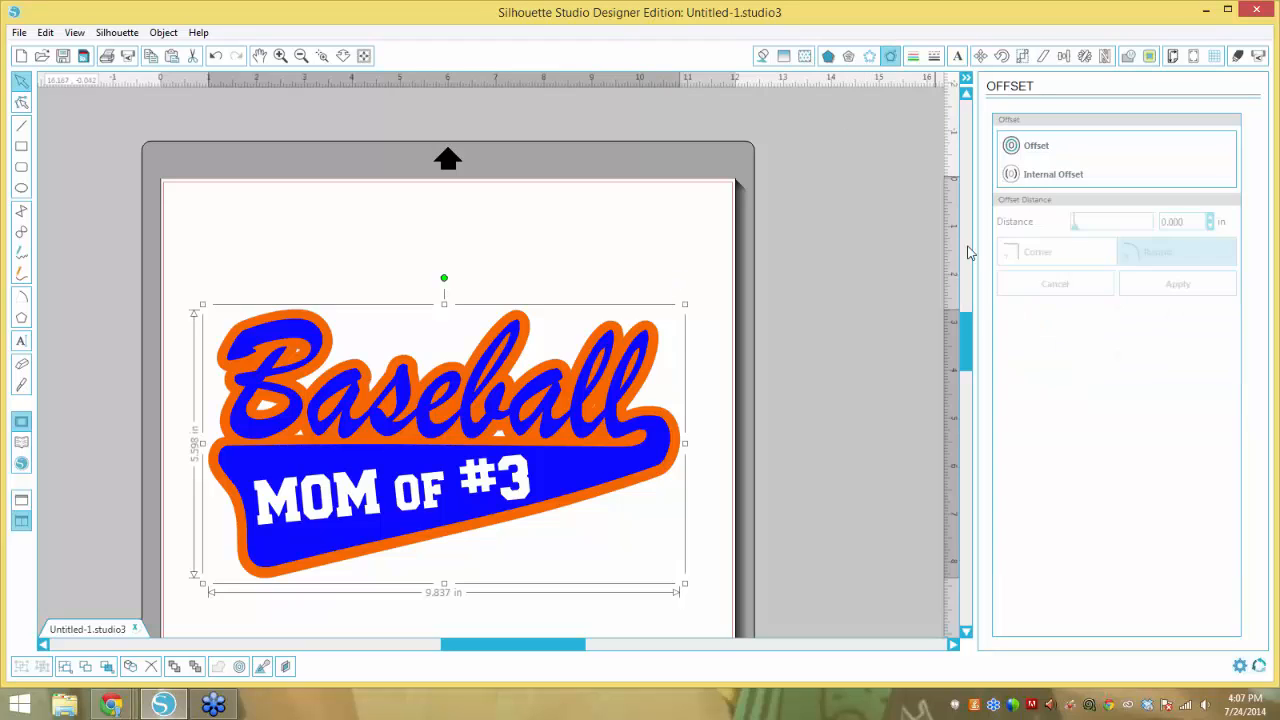
{"action": "left_click", "coordinate": [1040, 148]}
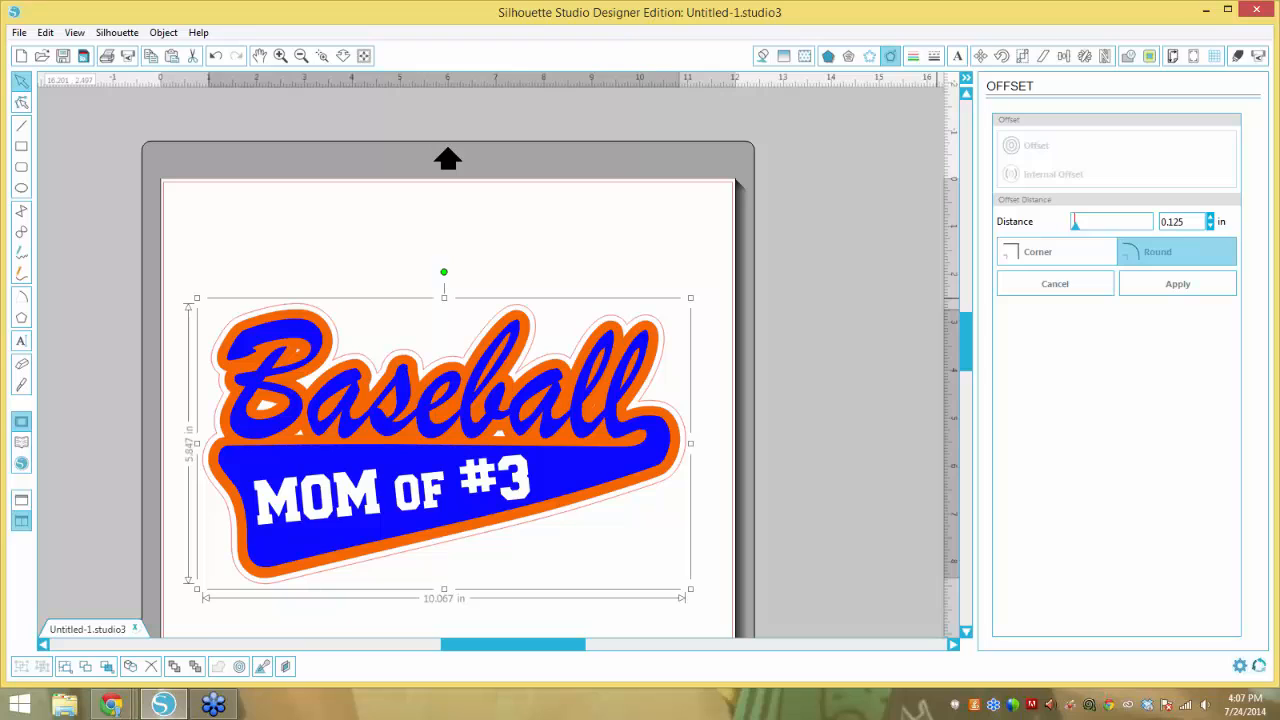
{"action": "left_click_drag", "start_coordinate": [1185, 222], "coordinate": [1173, 222]}
{"action": "type", "text": "10"}
{"action": "left_click", "coordinate": [1199, 257]}
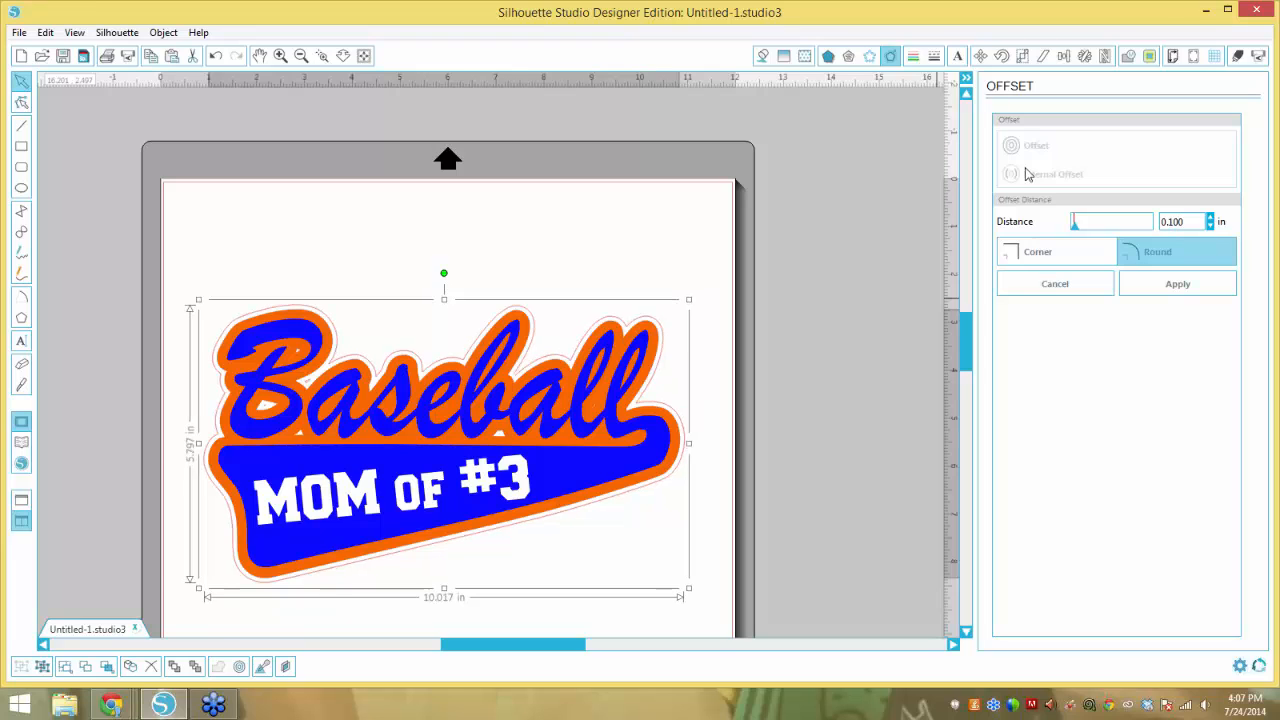
Try the Edge rhinestone effect with 10ss stones on the wider offset, undo it, and try it on the closer offset.
{"action": "left_click", "coordinate": [870, 57]}
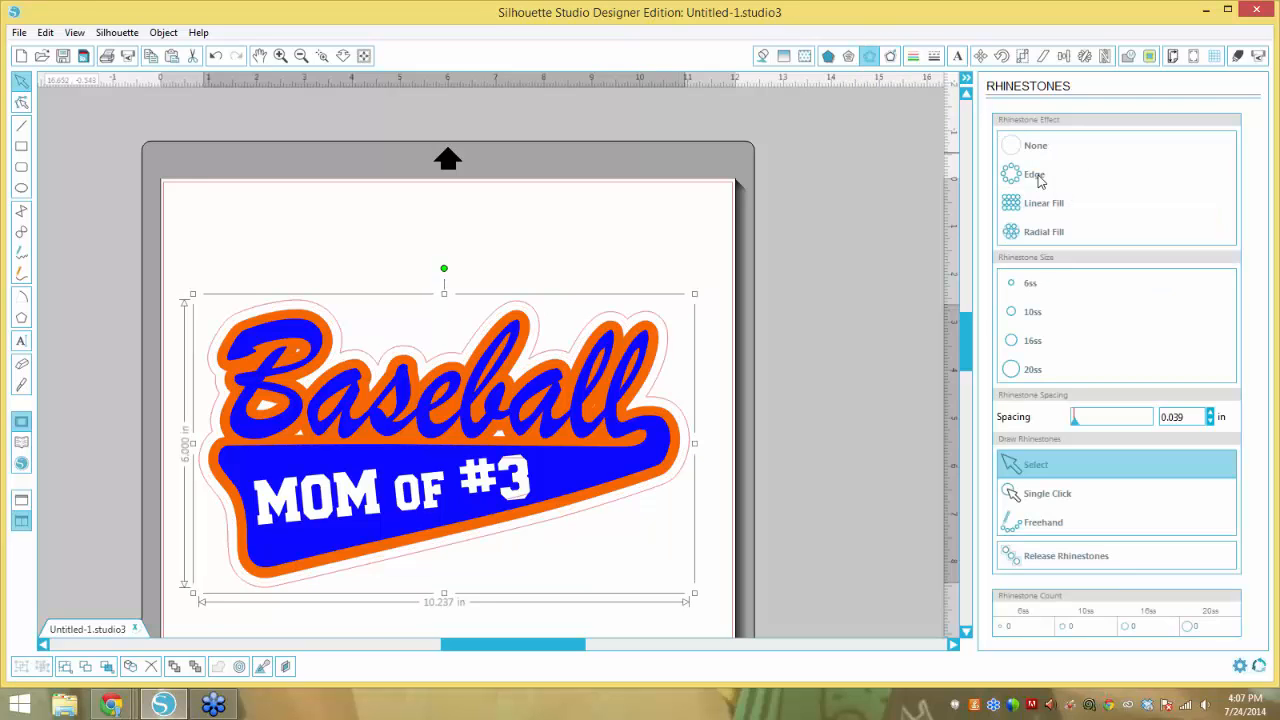
{"action": "left_click", "coordinate": [1035, 313]}
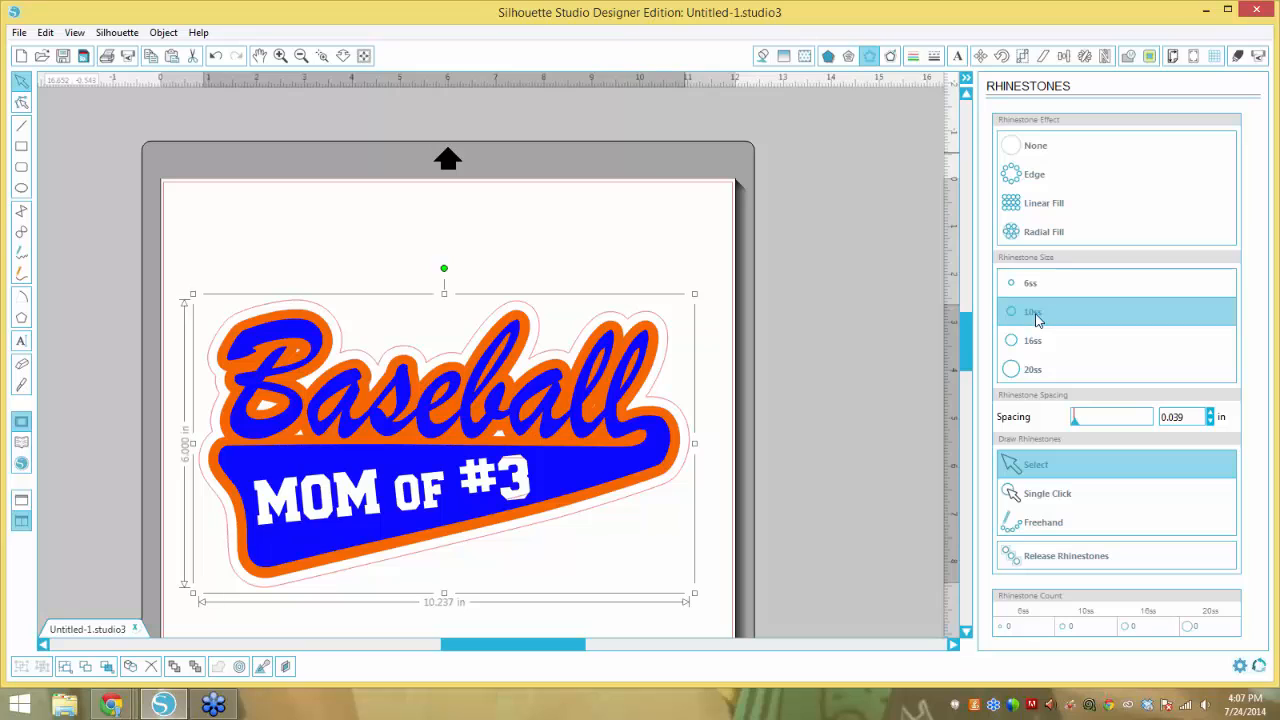
{"action": "left_click", "coordinate": [1035, 176]}
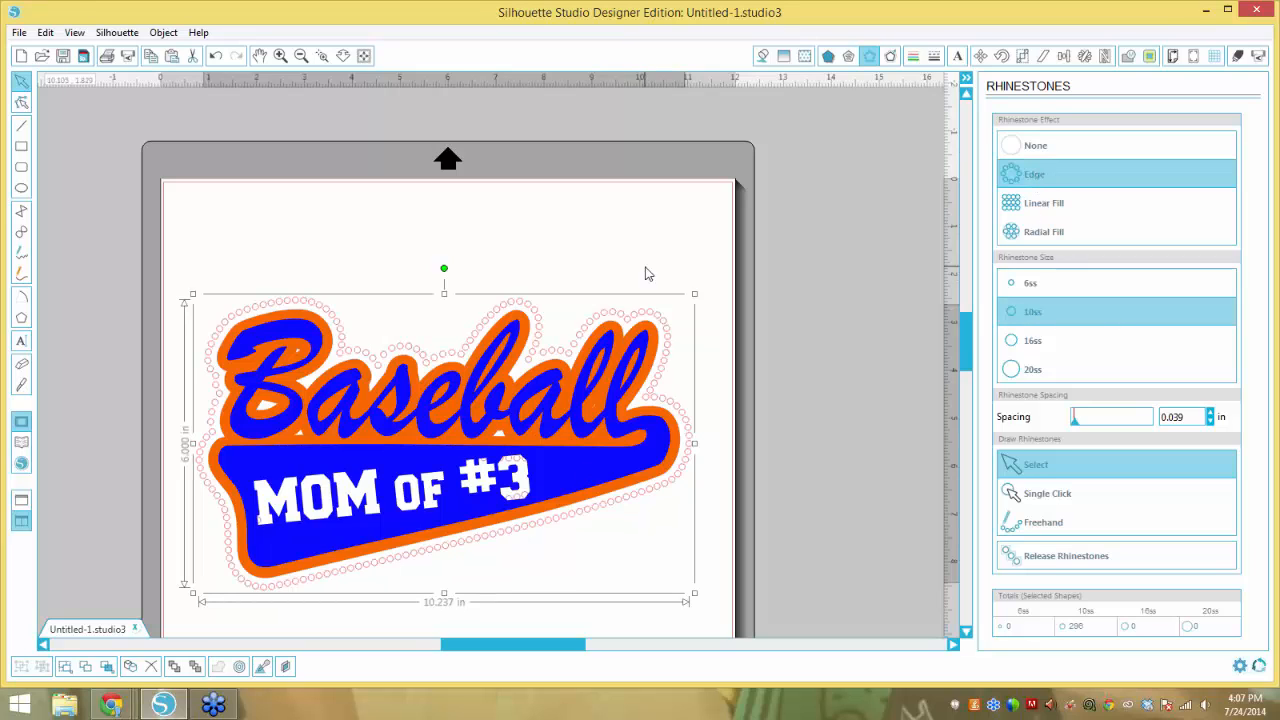
{"action": "key", "text": "ctrl+z"}
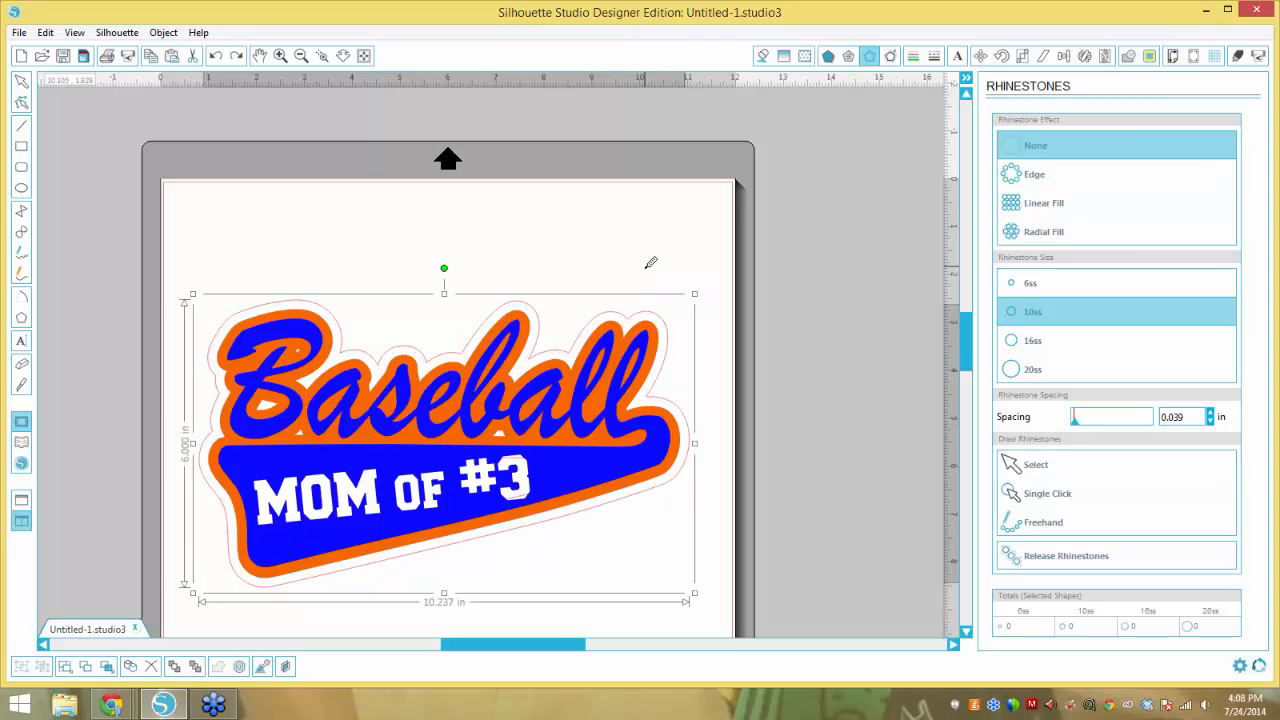
{"action": "key", "text": "ctrl+z"}
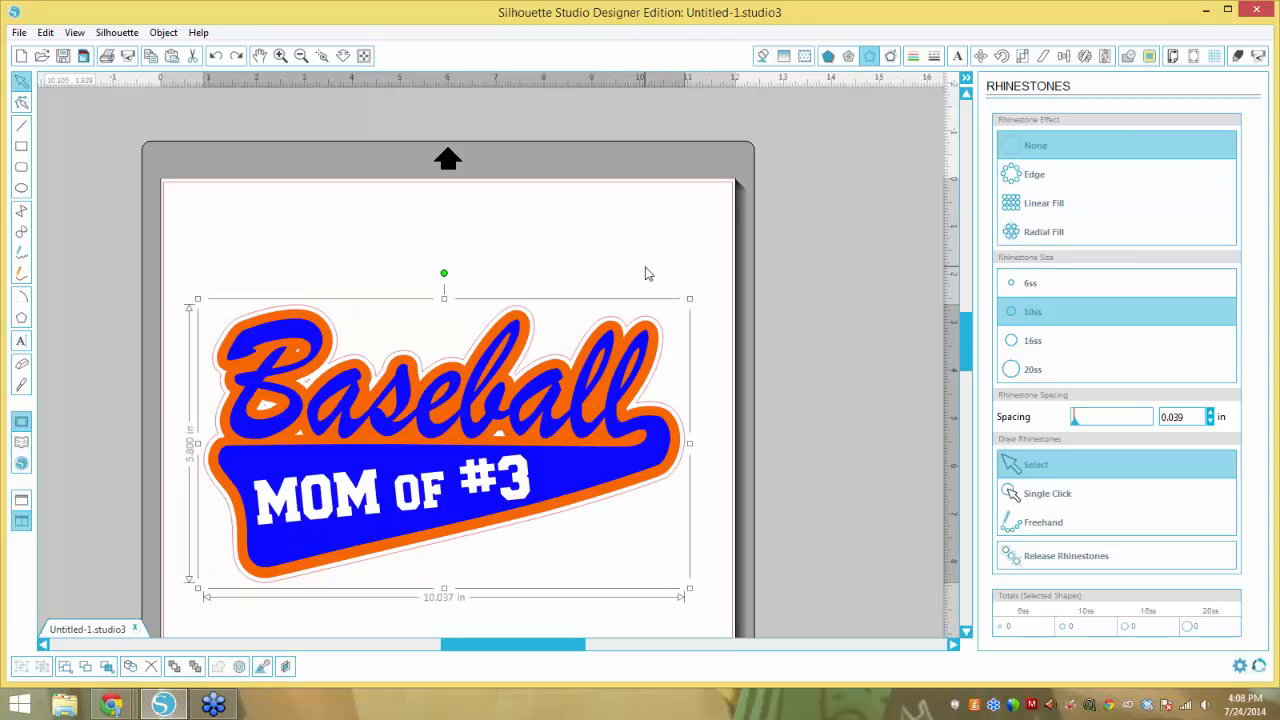
{"action": "left_click", "coordinate": [1036, 175]}
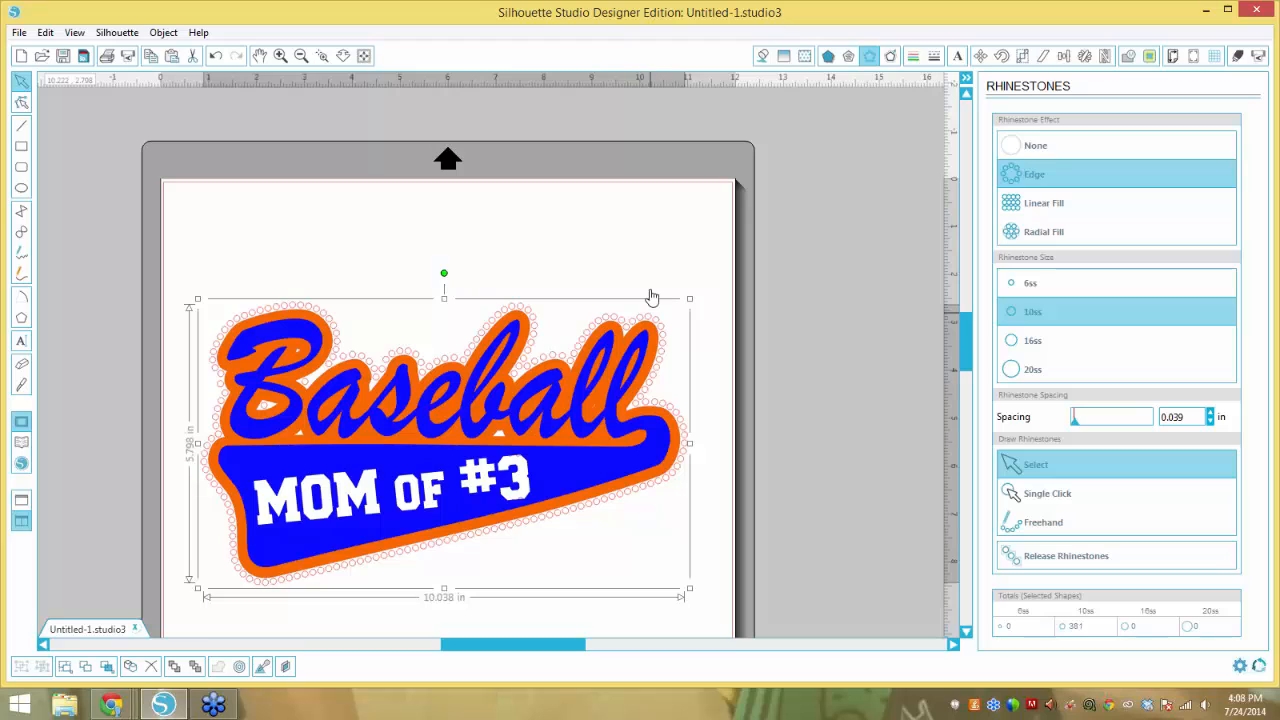
{"action": "left_click", "coordinate": [661, 229]}
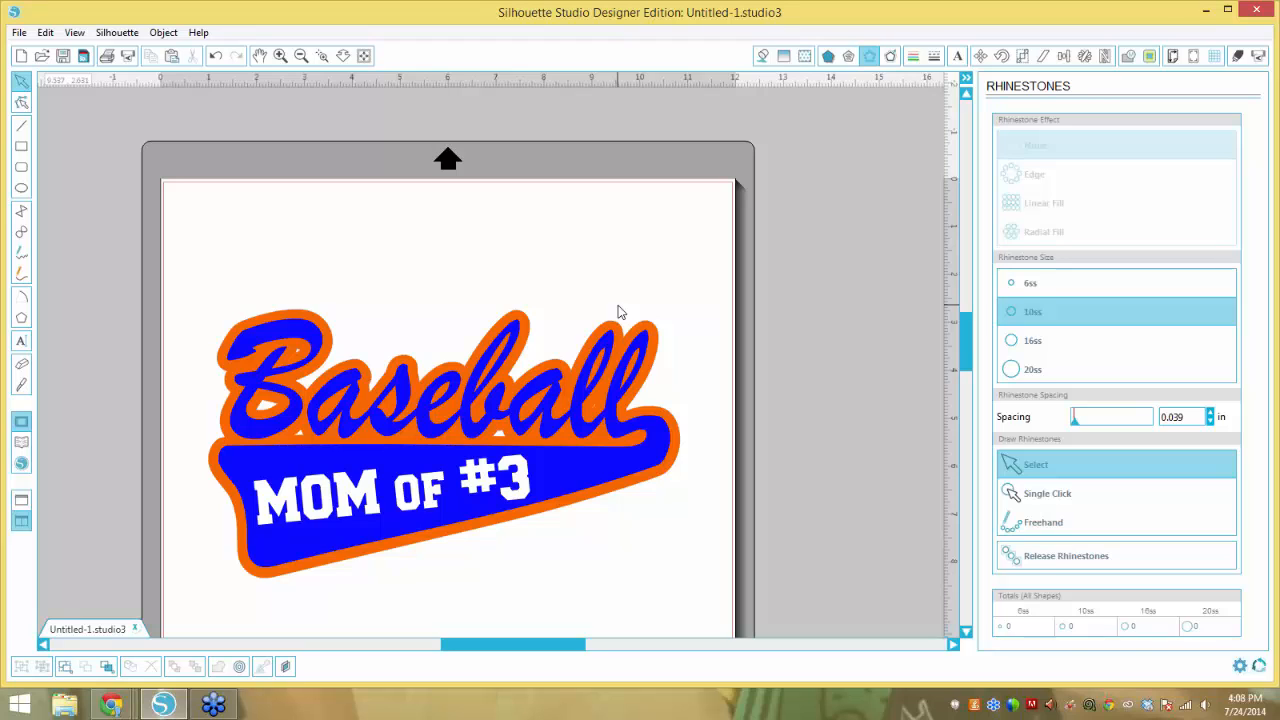
Offset the orange outline by 0.100 in with rounded corners.
{"action": "left_click", "coordinate": [656, 331]}
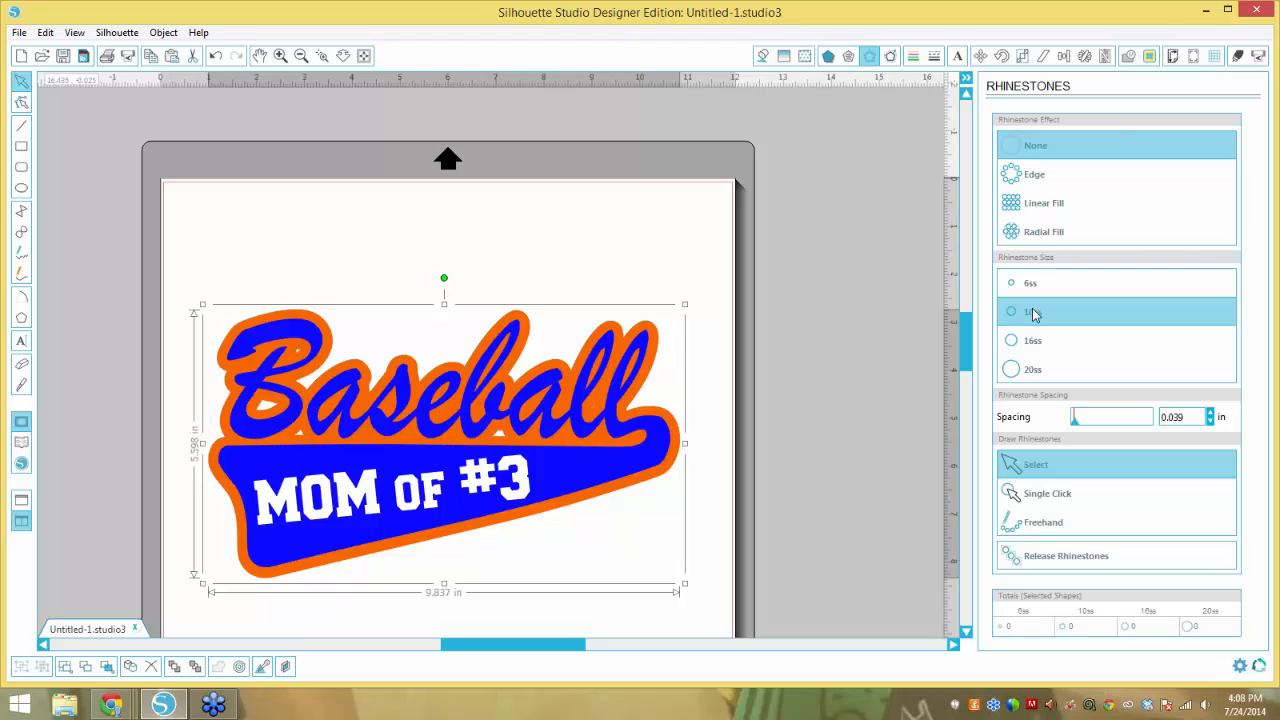
{"action": "left_click", "coordinate": [890, 57]}
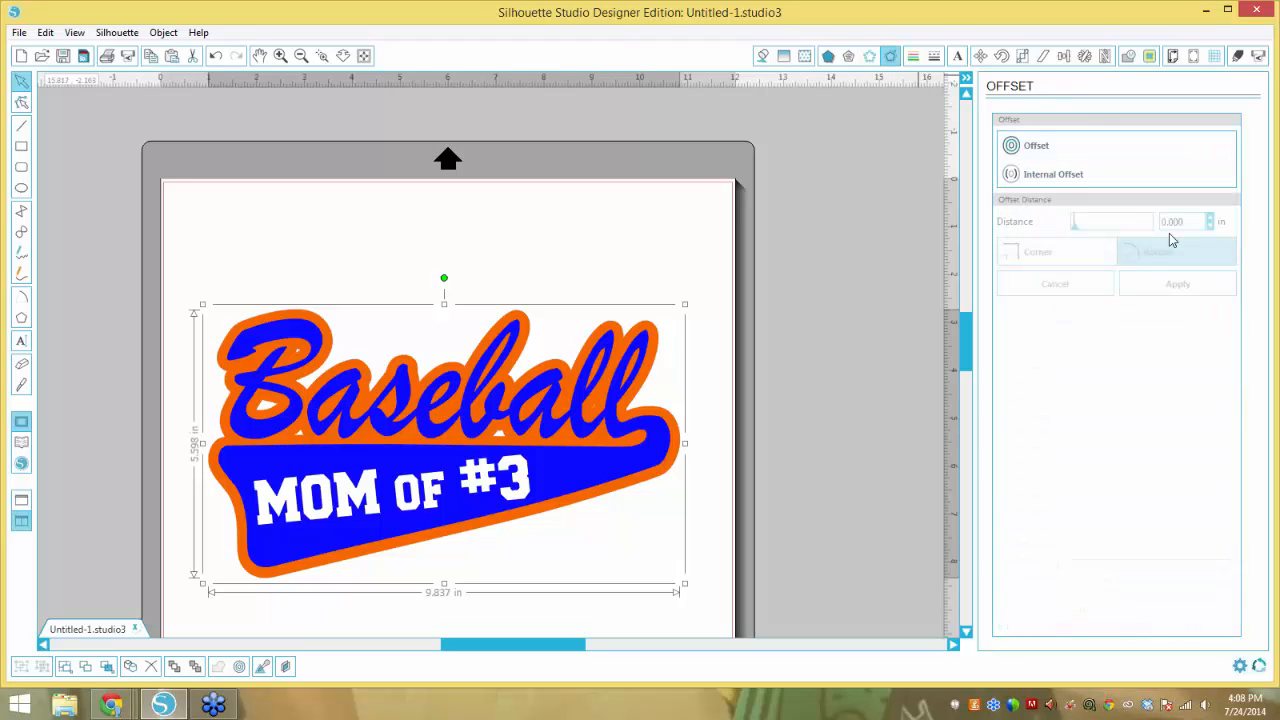
{"action": "left_click", "coordinate": [1032, 148]}
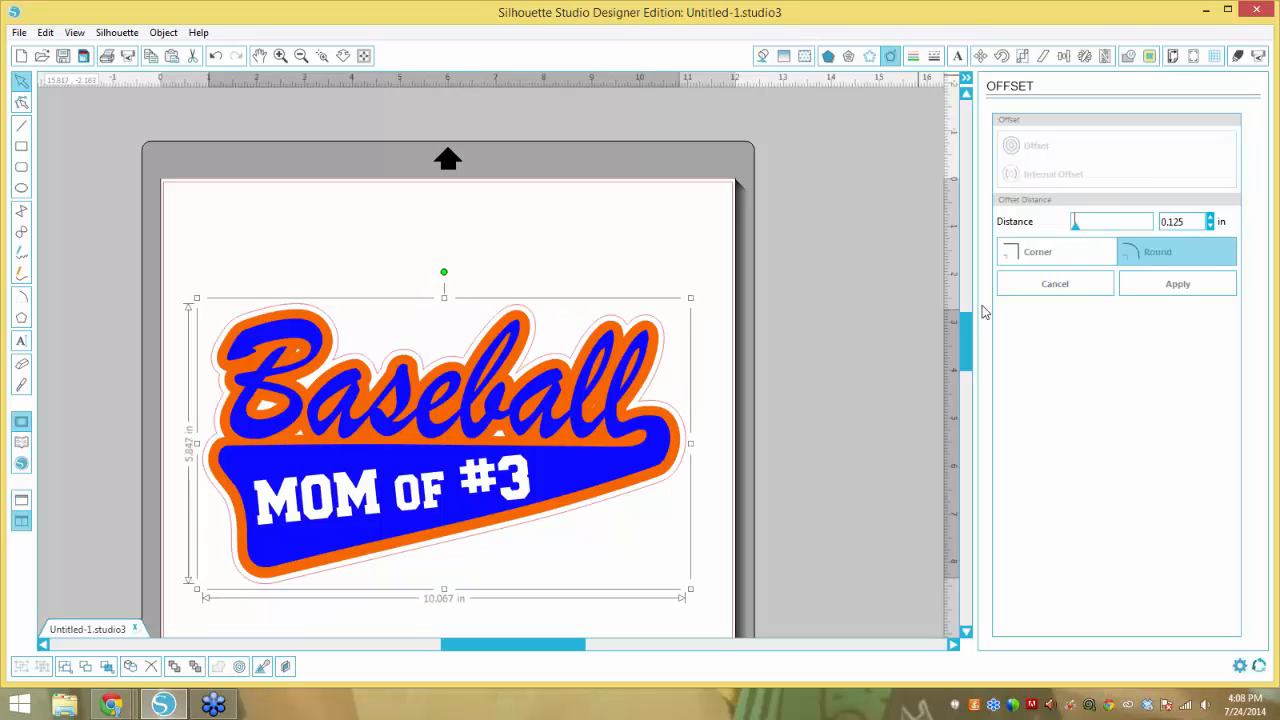
{"action": "left_click_drag", "start_coordinate": [1184, 222], "coordinate": [1174, 222]}
{"action": "type", "text": "0"}
{"action": "left_click", "coordinate": [660, 277]}
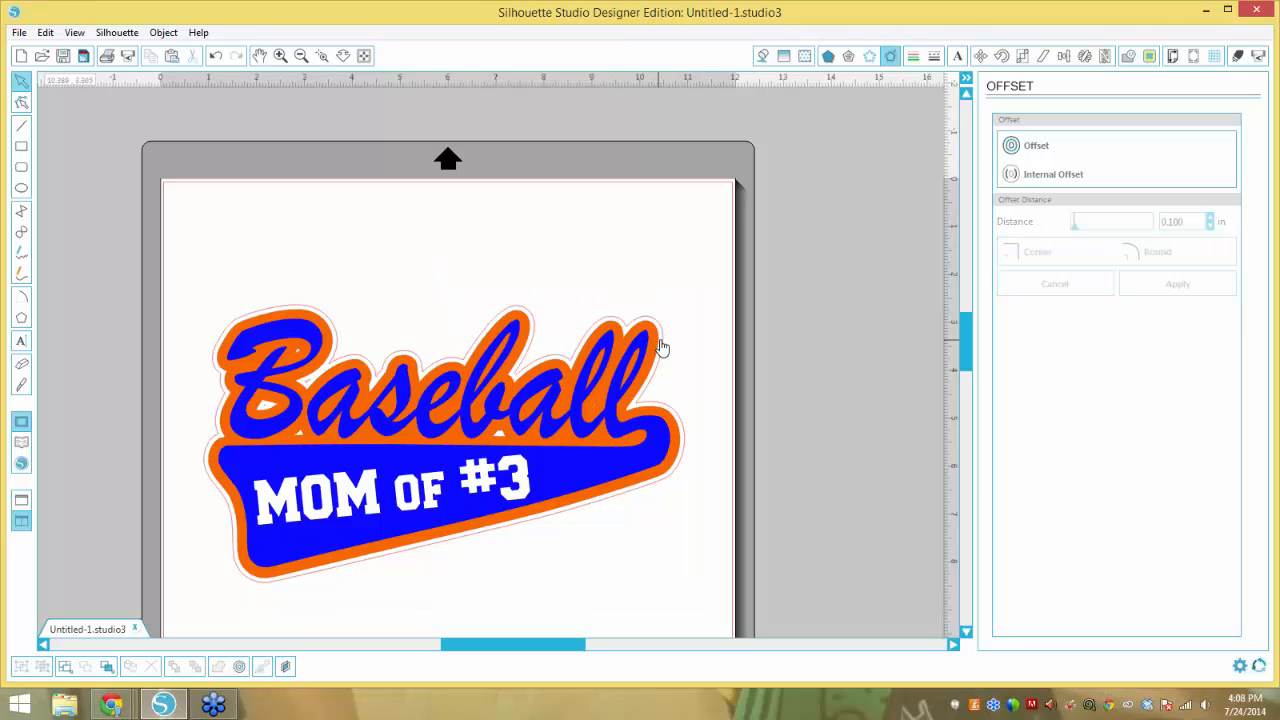
Apply the Edge rhinestone effect with 10ss stones to the offset line around the logo.
{"action": "left_click", "coordinate": [868, 59]}
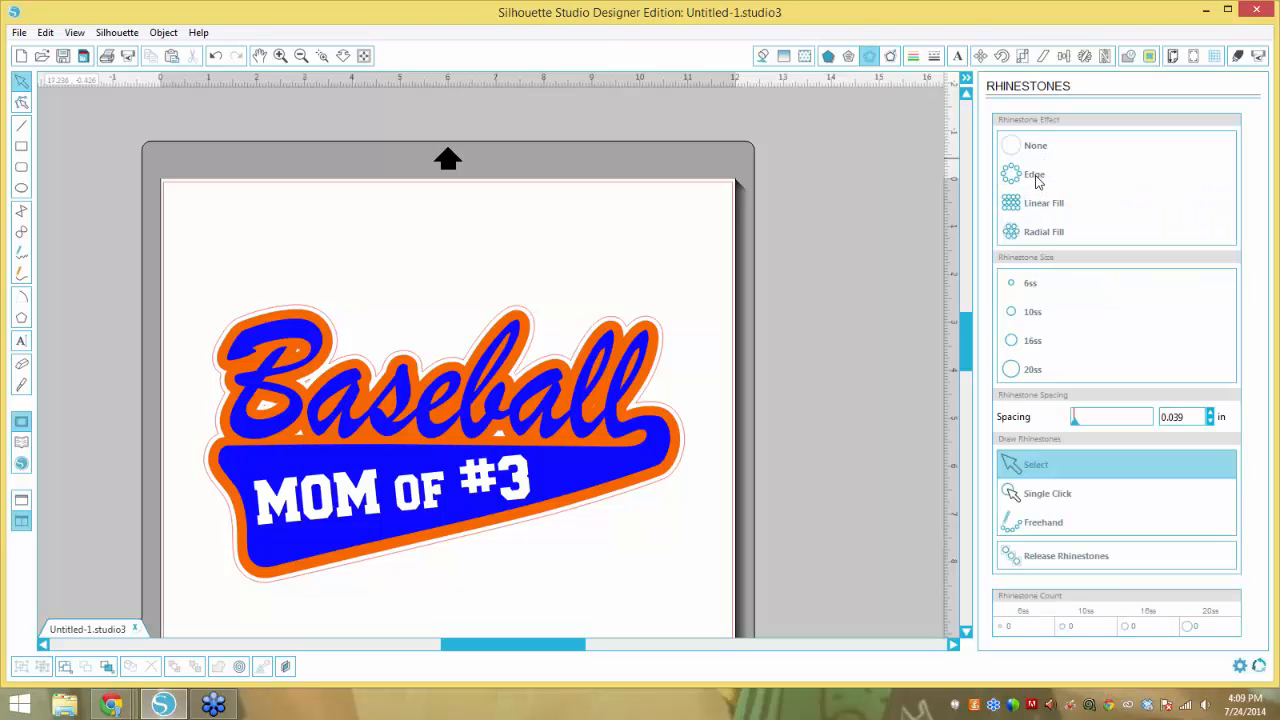
{"action": "left_click", "coordinate": [1036, 178]}
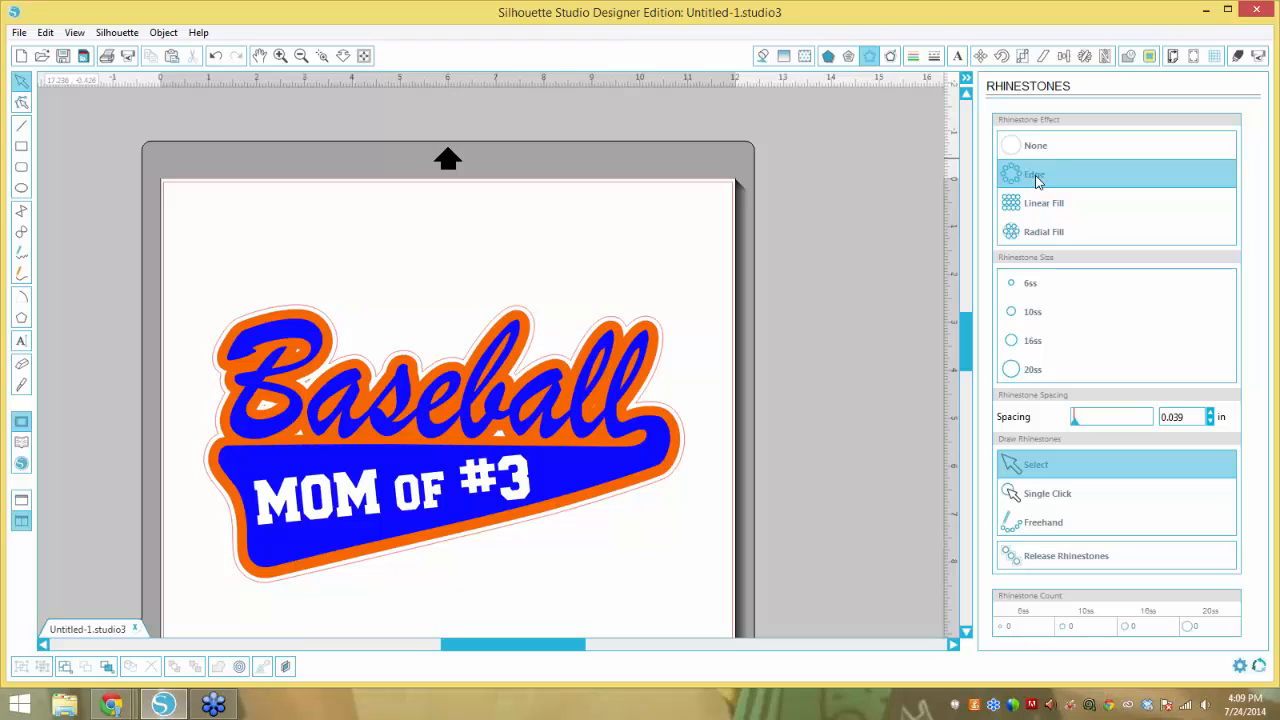
{"action": "left_click", "coordinate": [1036, 312]}
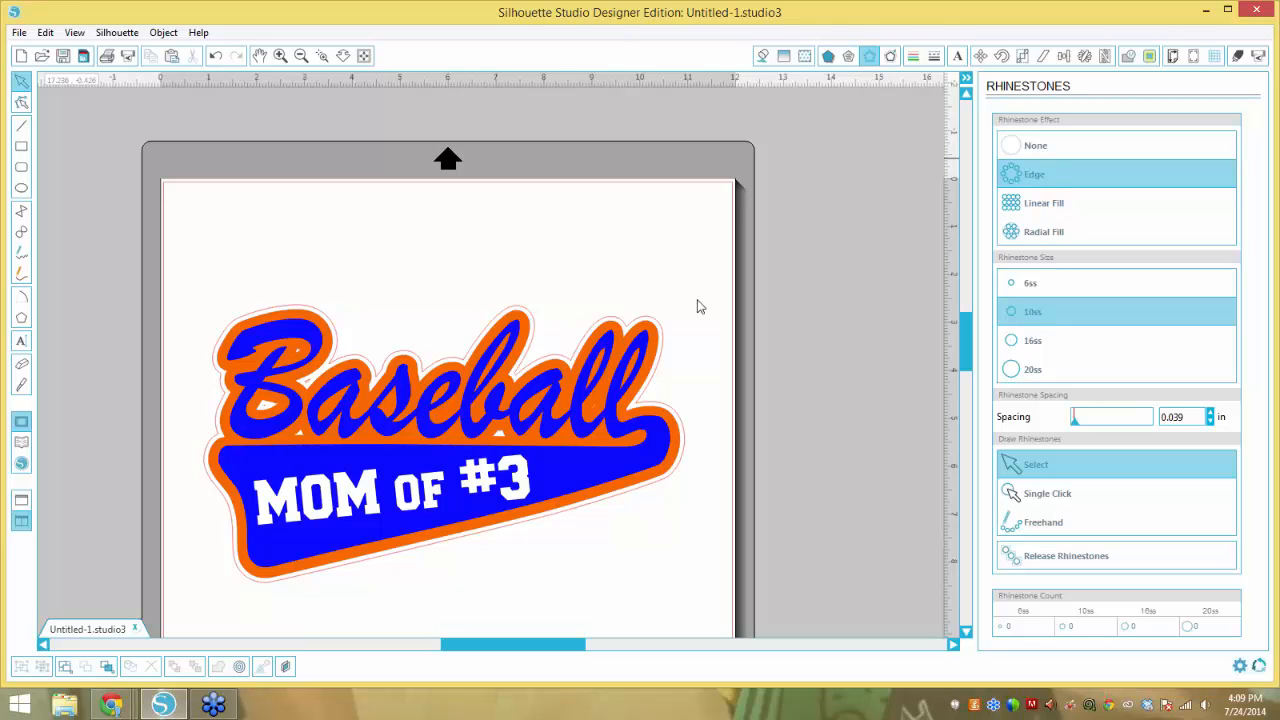
{"action": "left_click", "coordinate": [662, 352]}
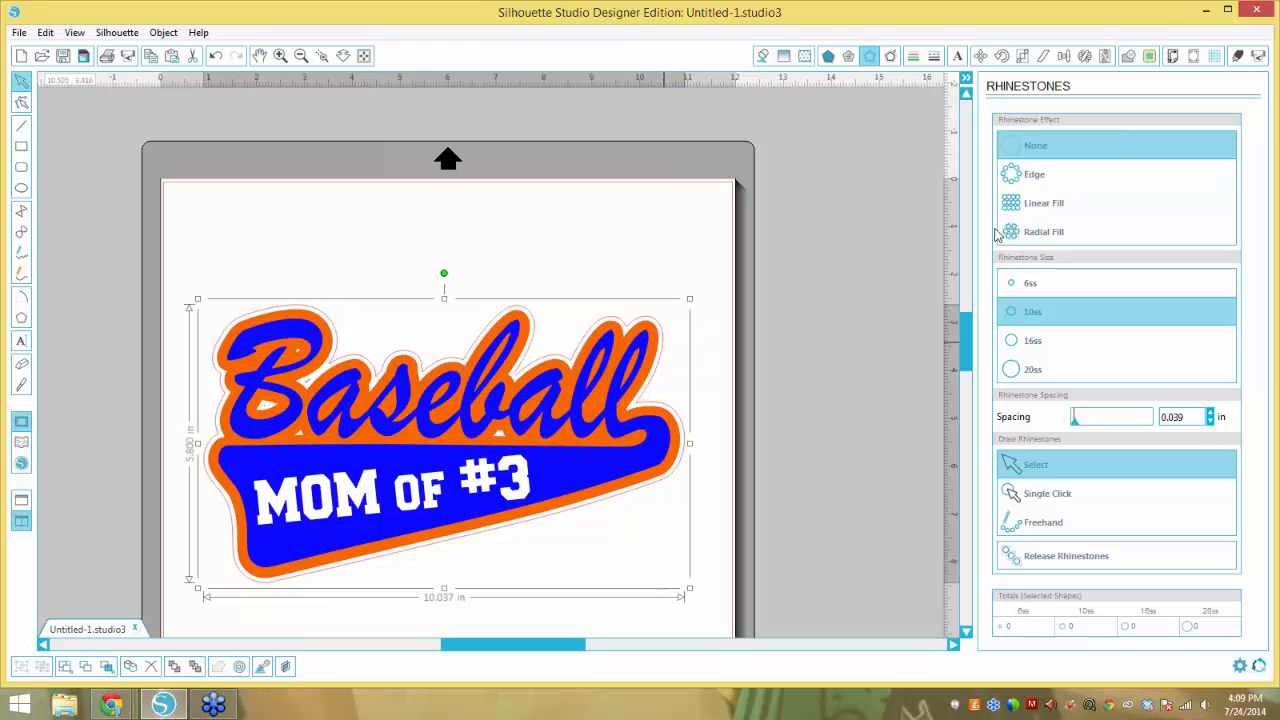
{"action": "left_click", "coordinate": [1033, 176]}
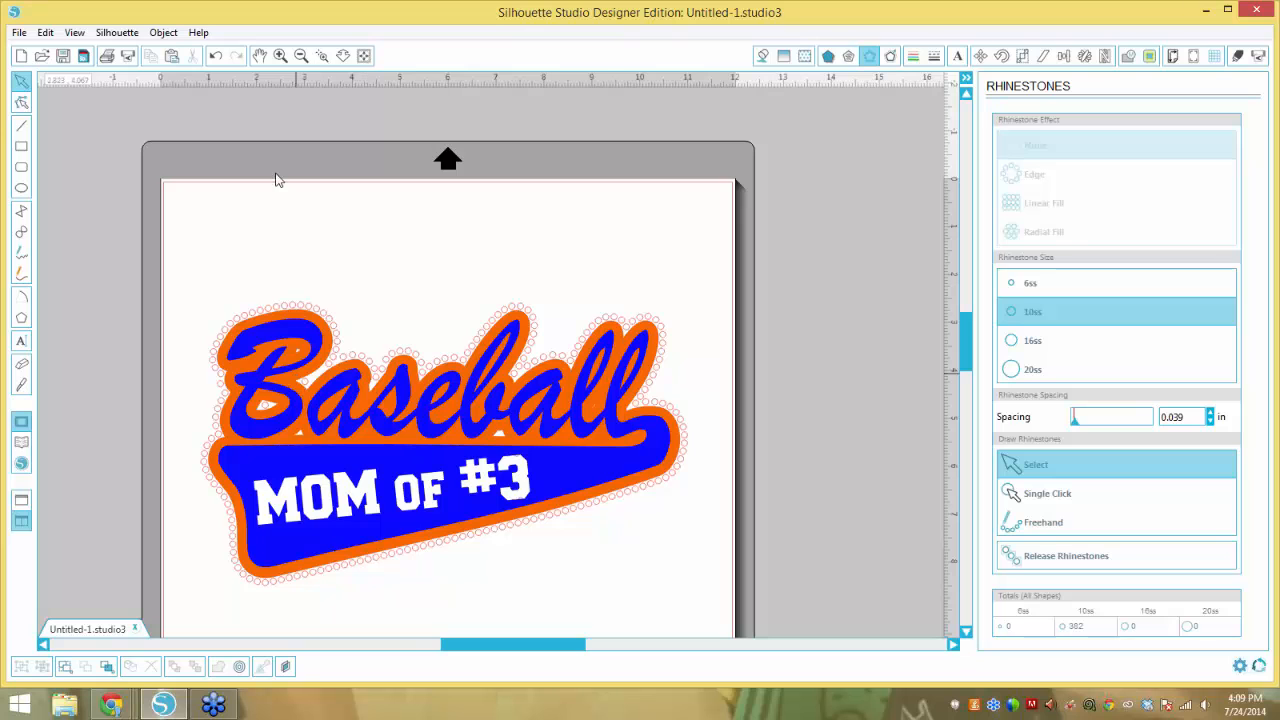
Release the rhinestone border into individual stones, working around the gap between the B and the first a.
{"action": "scroll", "coordinate": [268, 390], "scroll_direction": "up", "scroll_amount": 1}
{"action": "scroll", "coordinate": [212, 392], "scroll_direction": "up", "scroll_amount": 1}
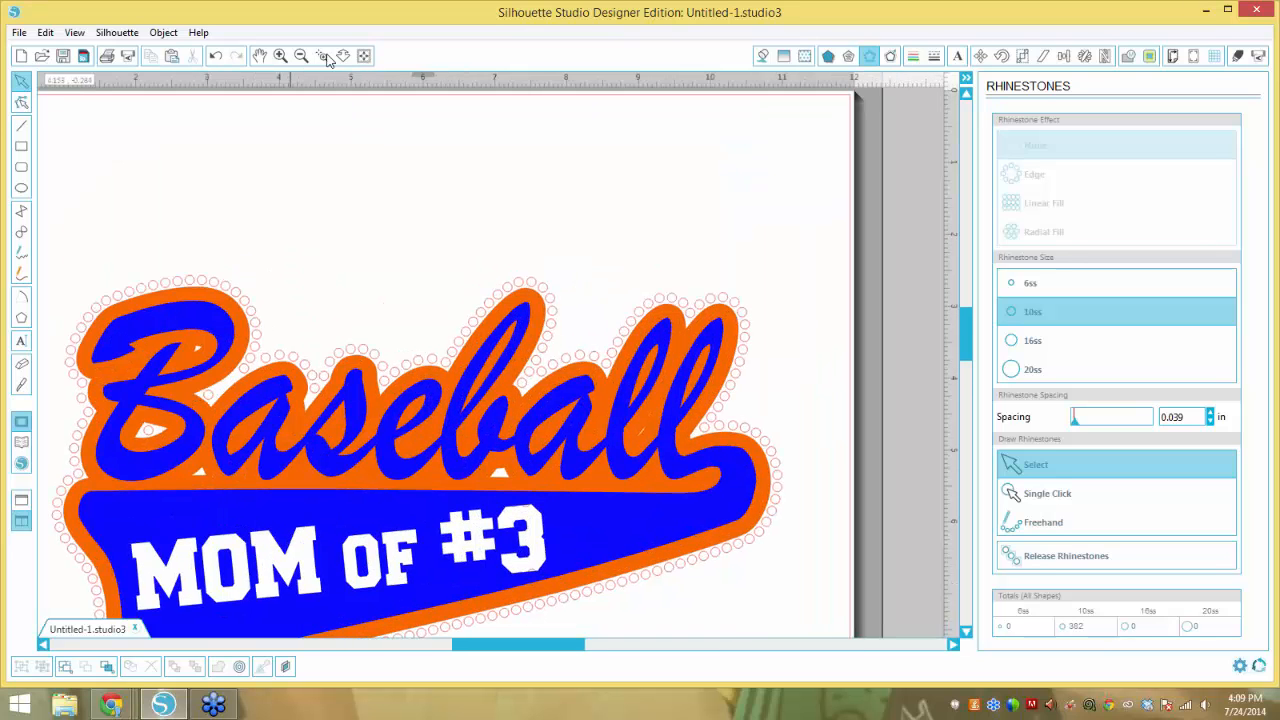
{"action": "left_click", "coordinate": [322, 55]}
{"action": "left_click", "coordinate": [212, 395]}
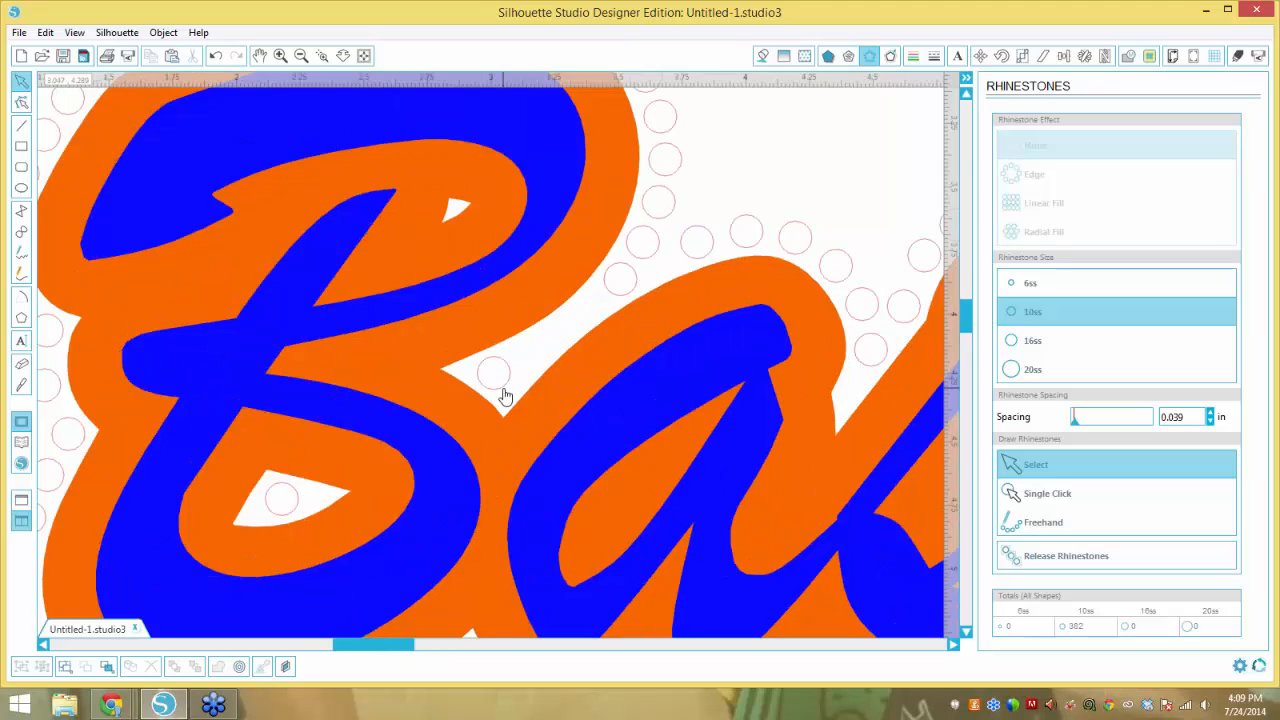
{"action": "left_click", "coordinate": [504, 395]}
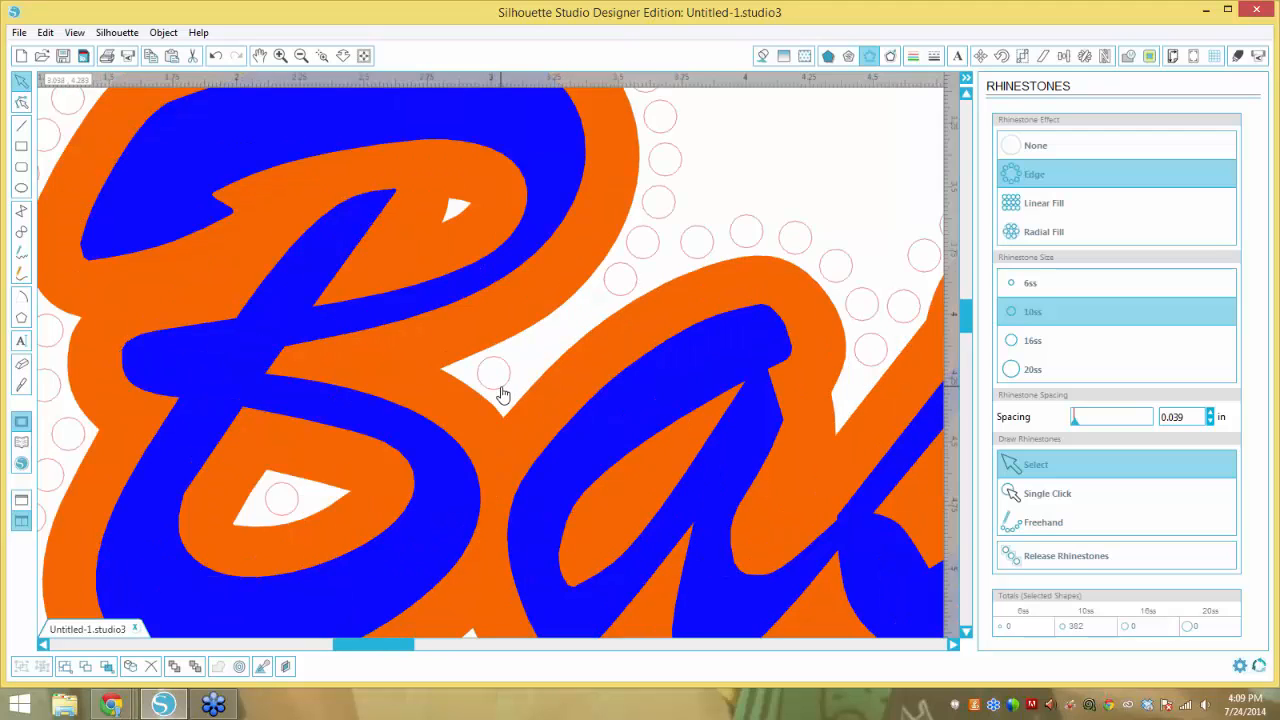
{"action": "left_click", "coordinate": [1066, 556]}
{"action": "left_click", "coordinate": [510, 380]}
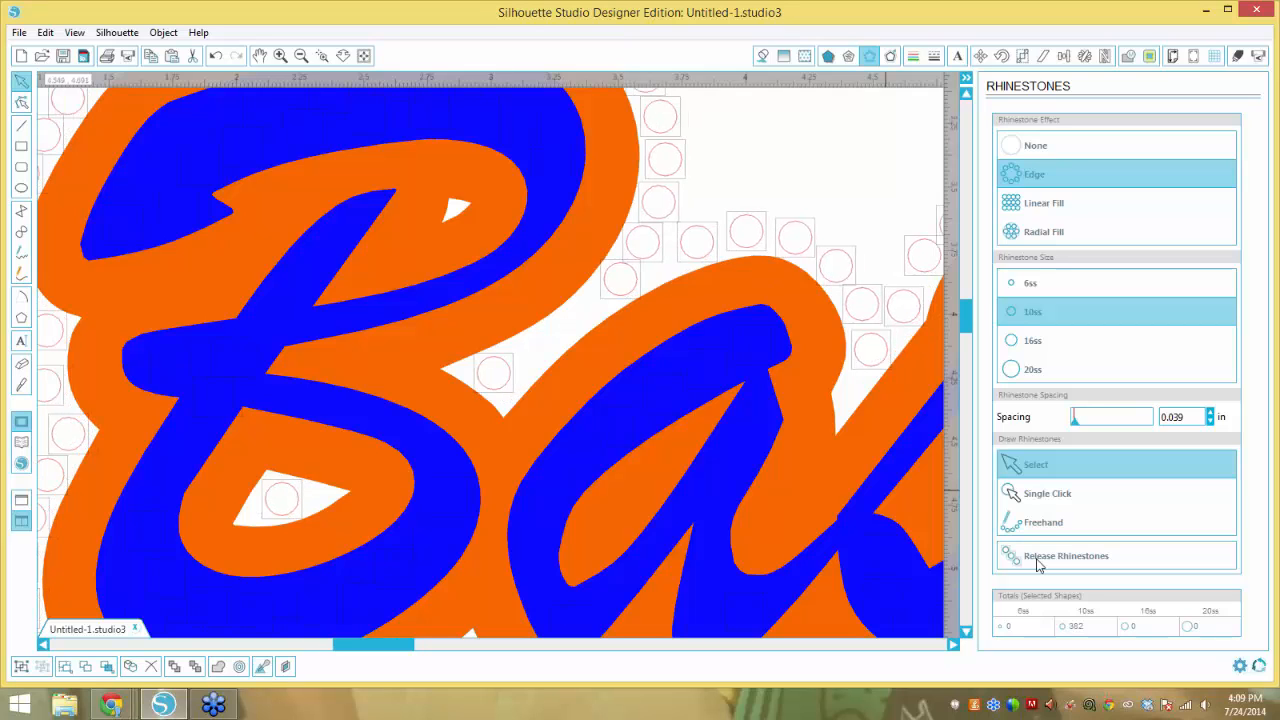
Place three single 10ss rhinestones to fill the gap in the border between the B and the first a.
{"action": "left_click", "coordinate": [516, 382]}
{"action": "left_click", "coordinate": [616, 296]}
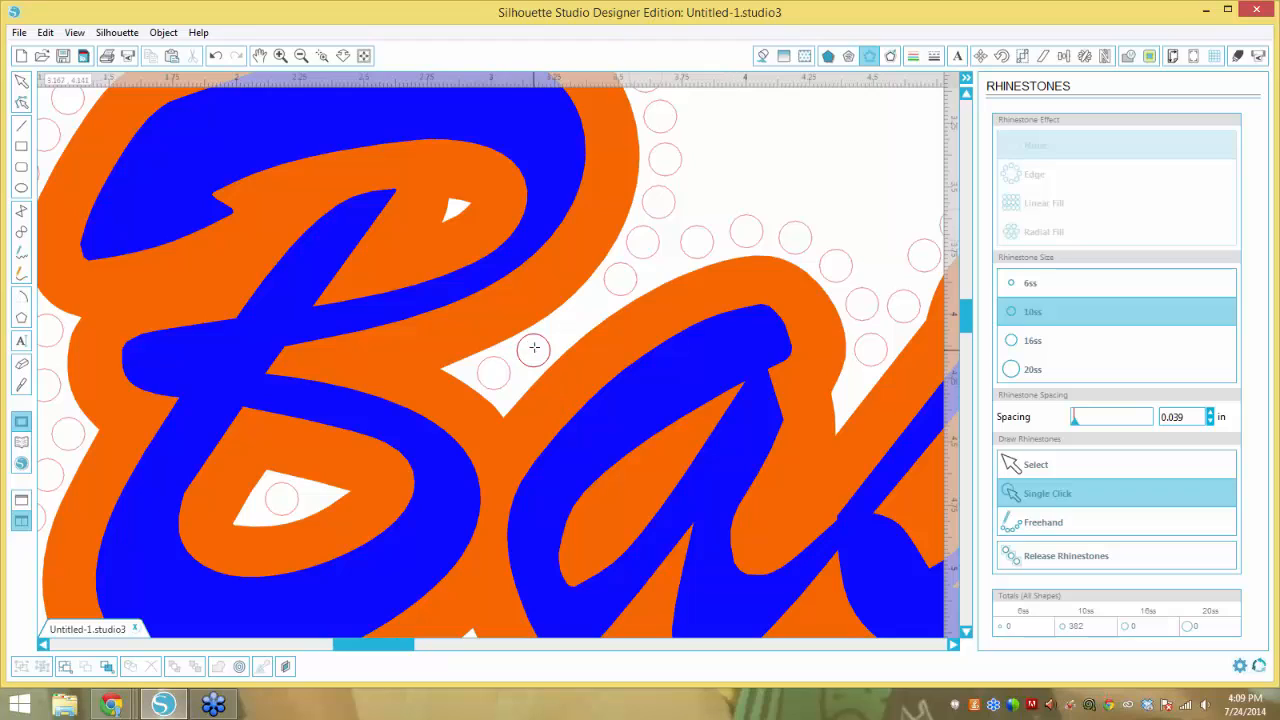
{"action": "left_click", "coordinate": [533, 346]}
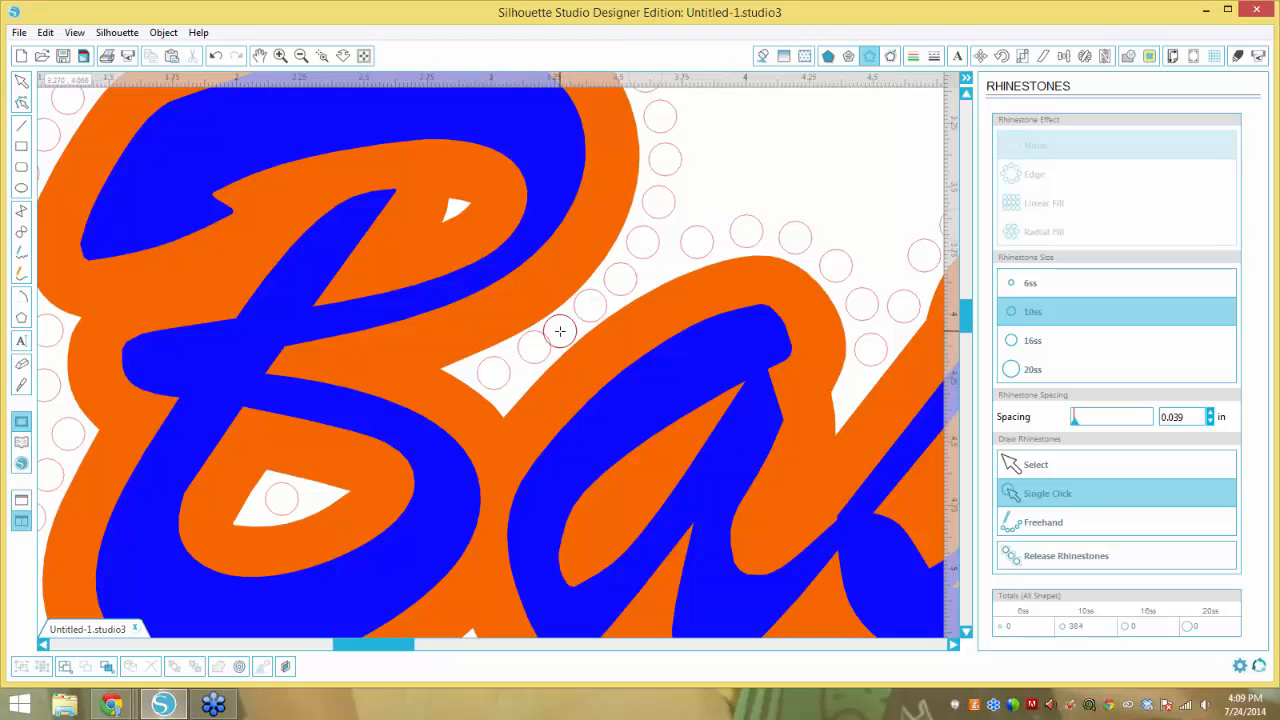
{"action": "left_click", "coordinate": [560, 331]}
Select one of the added rhinestones between the B and the a and nudge it slightly away from its overlapping neighbour.
{"action": "left_click", "coordinate": [1052, 524]}
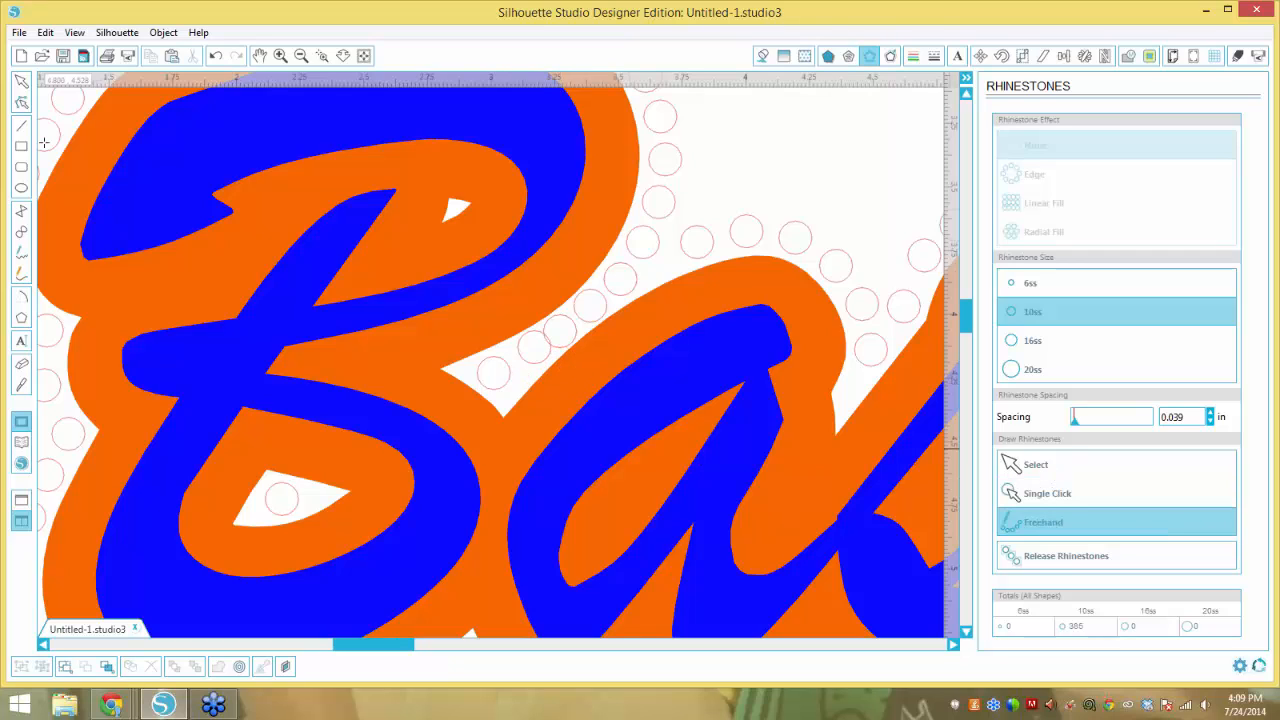
{"action": "left_click", "coordinate": [24, 86]}
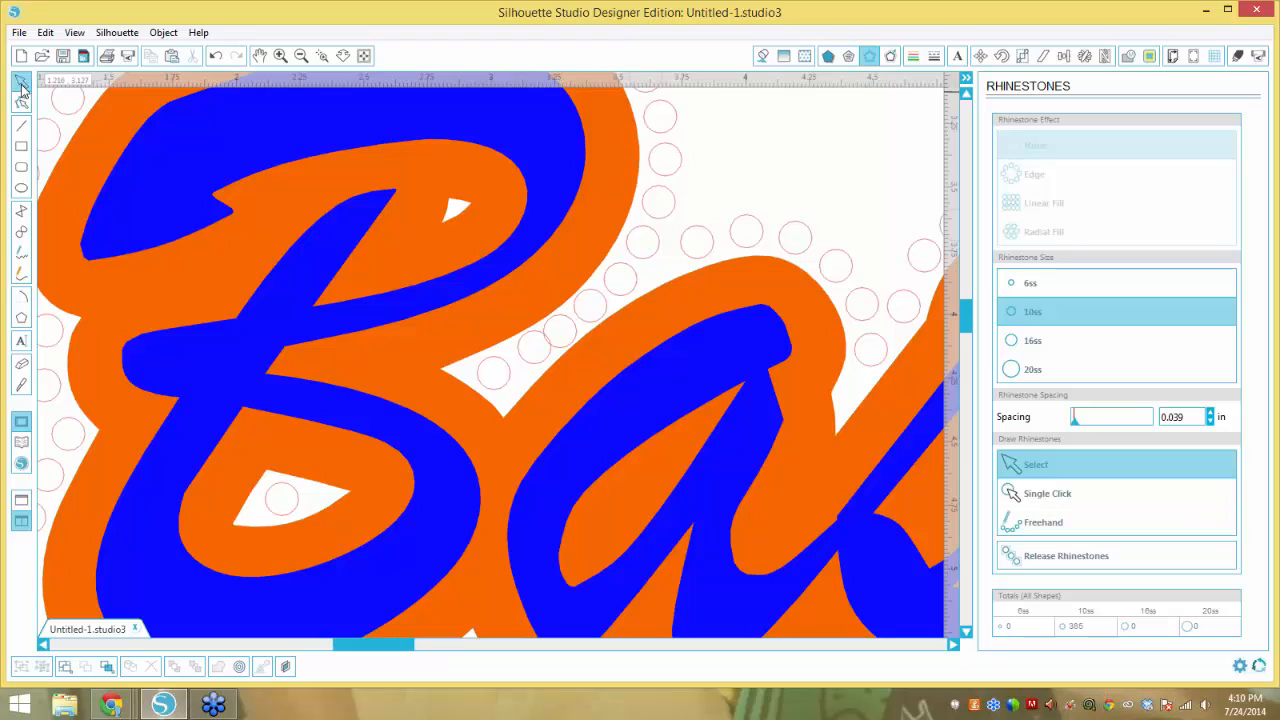
{"action": "left_click", "coordinate": [541, 363]}
{"action": "left_click_drag", "start_coordinate": [541, 363], "coordinate": [537, 363]}
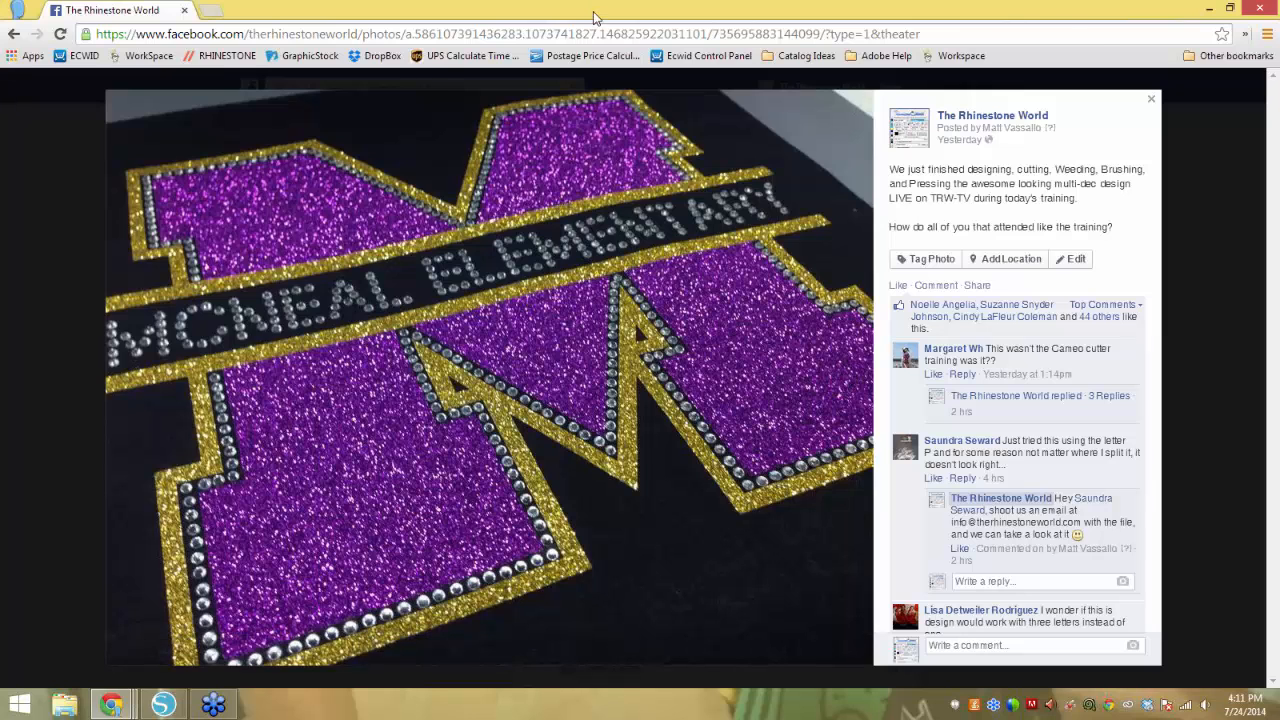
Switch back to Silhouette Studio and examine the full Baseball logo with its rhinestone border.
{"action": "left_click_drag", "start_coordinate": [593, 12], "coordinate": [1, 3]}
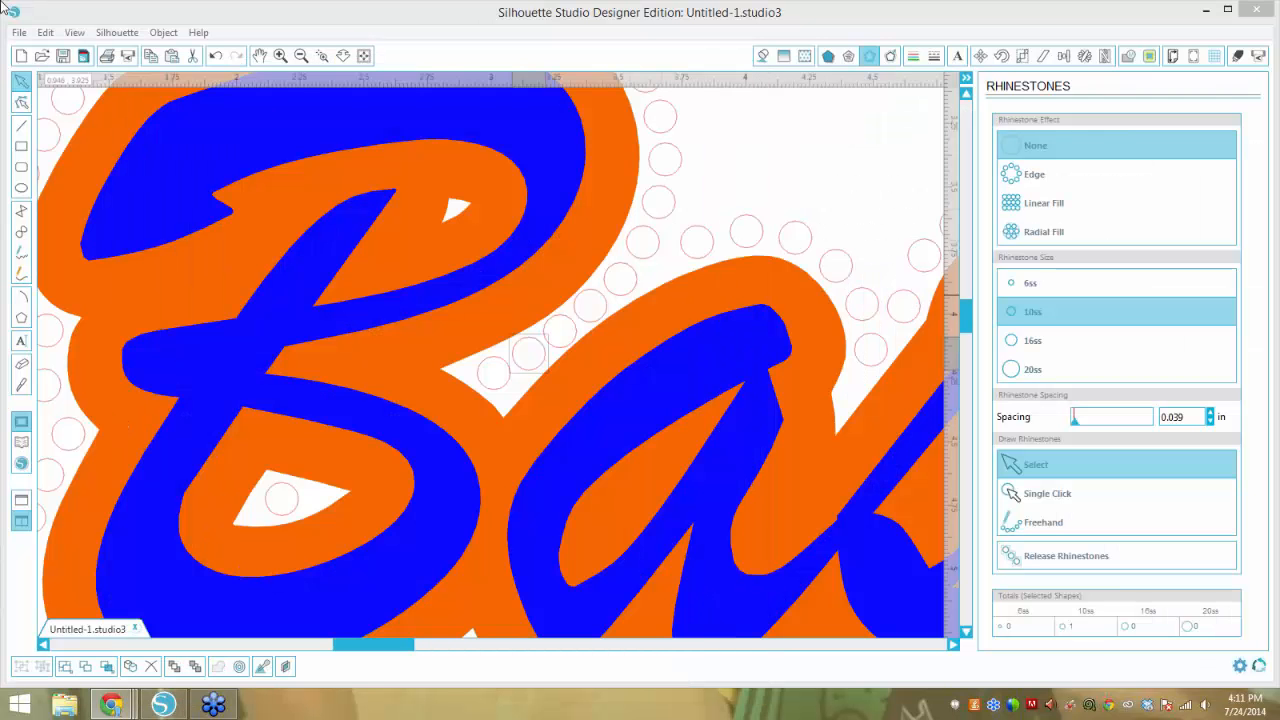
{"action": "left_click", "coordinate": [845, 185]}
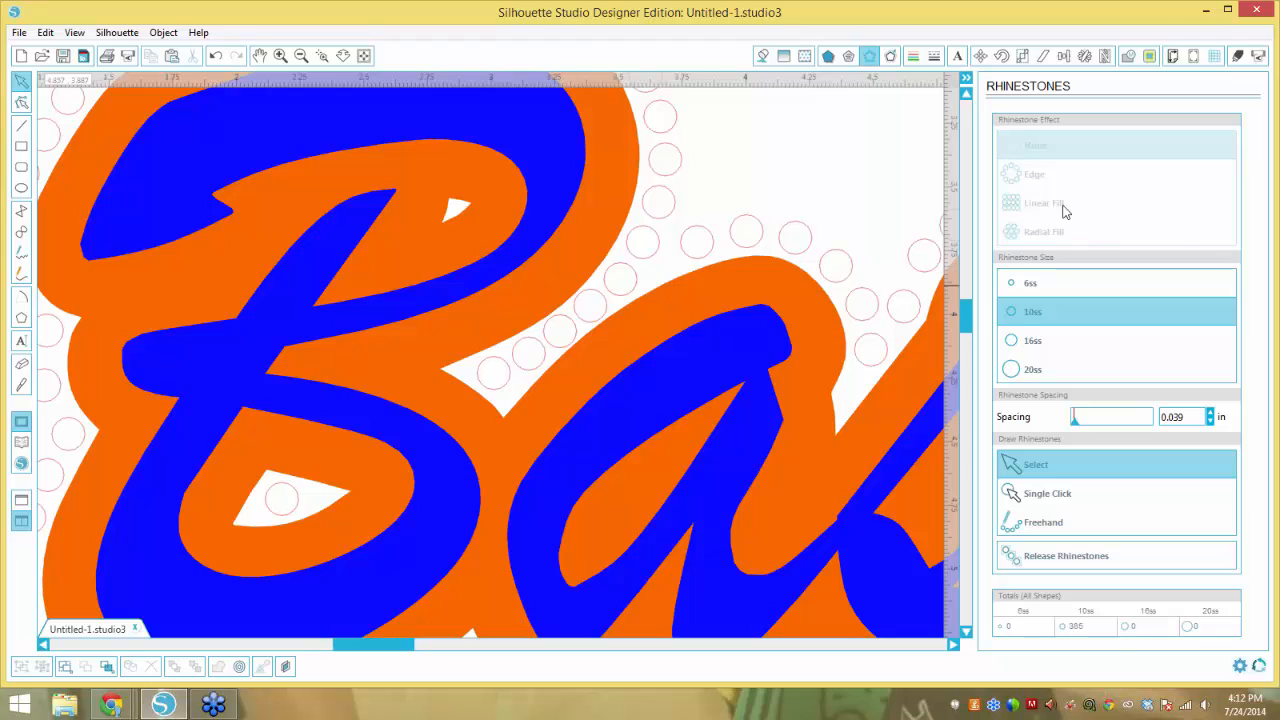
{"action": "scroll", "coordinate": [748, 255], "scroll_direction": "down", "scroll_amount": 1}
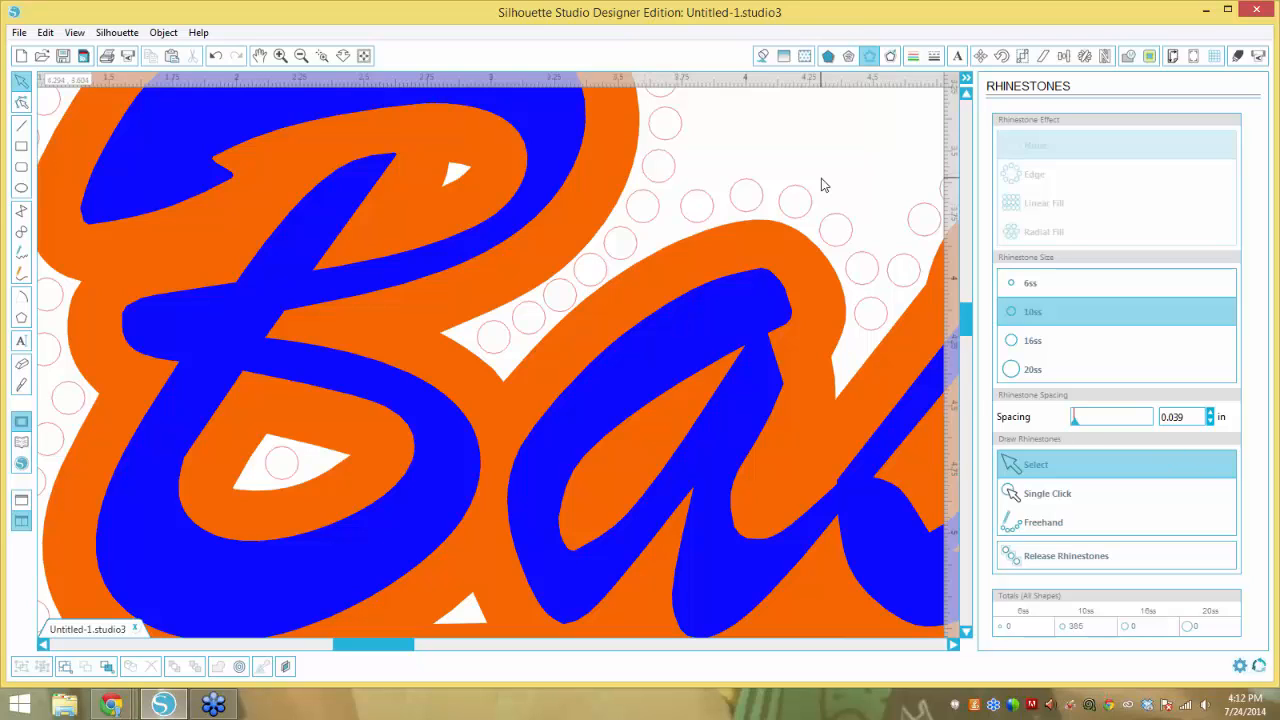
{"action": "left_click", "coordinate": [300, 57]}
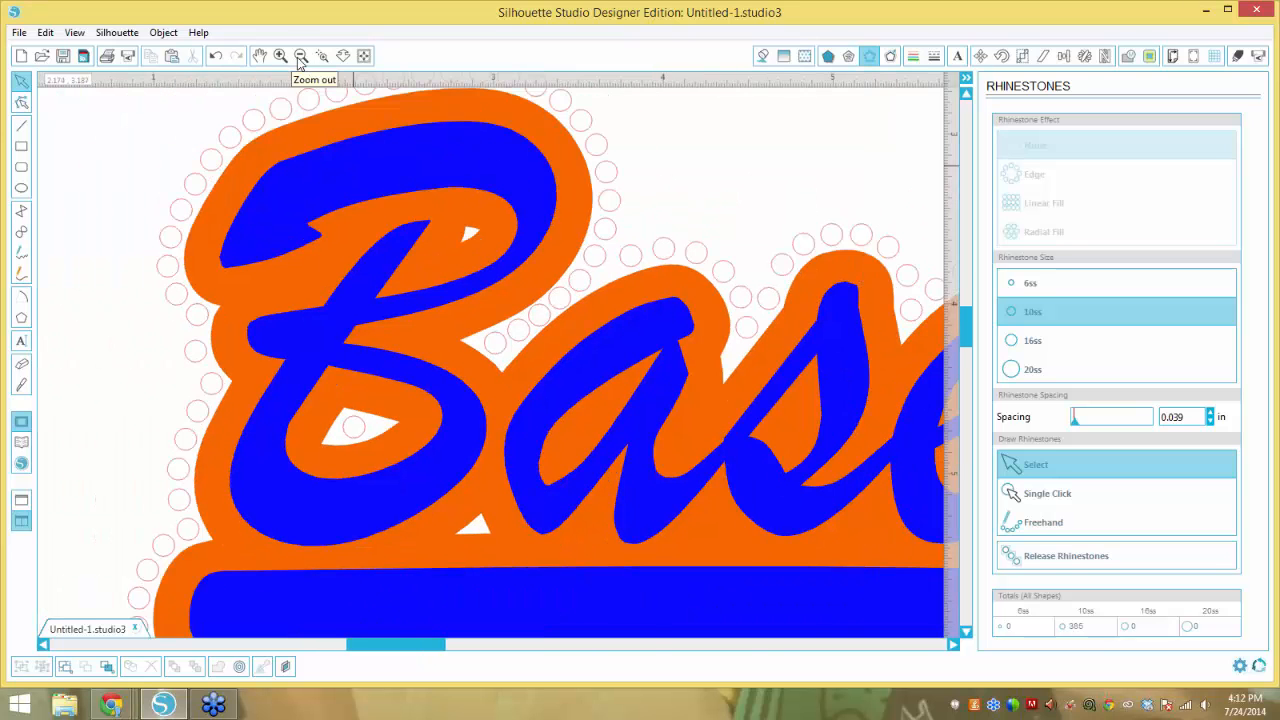
{"action": "left_click", "coordinate": [300, 57]}
{"action": "left_click", "coordinate": [300, 57]}
{"action": "left_click", "coordinate": [300, 57]}
{"action": "left_click", "coordinate": [300, 57]}
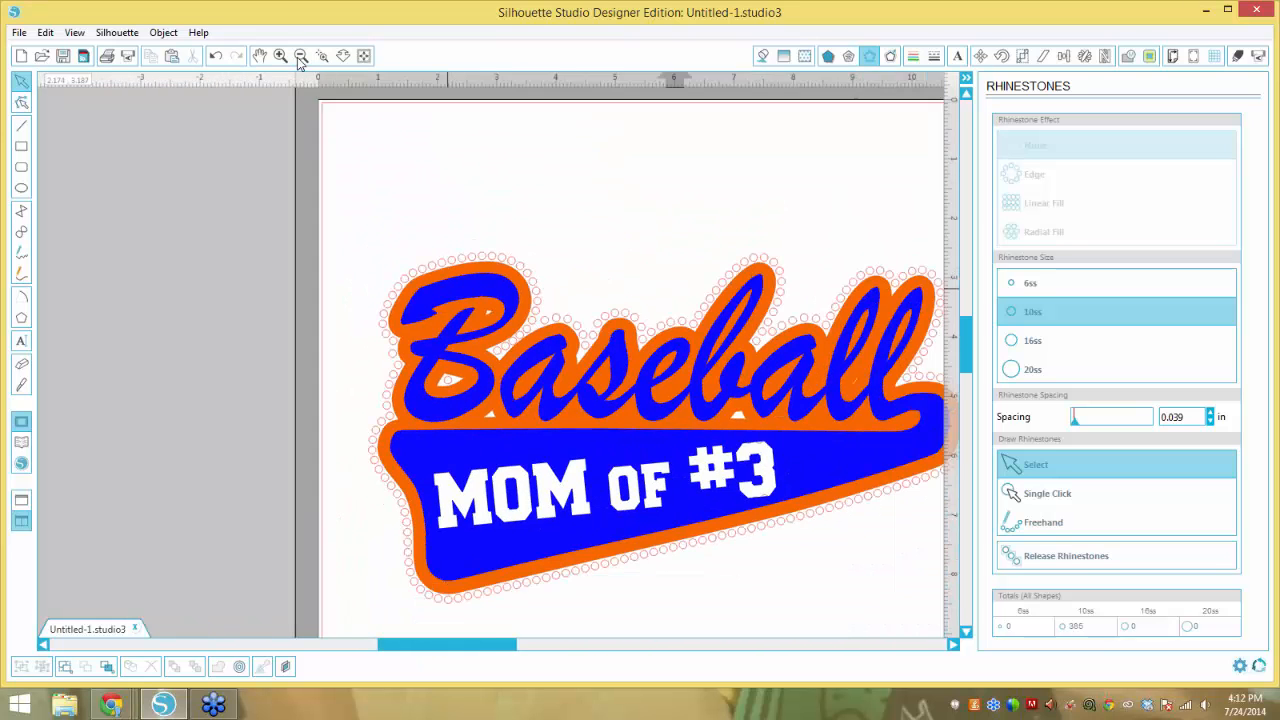
{"action": "left_click", "coordinate": [300, 57]}
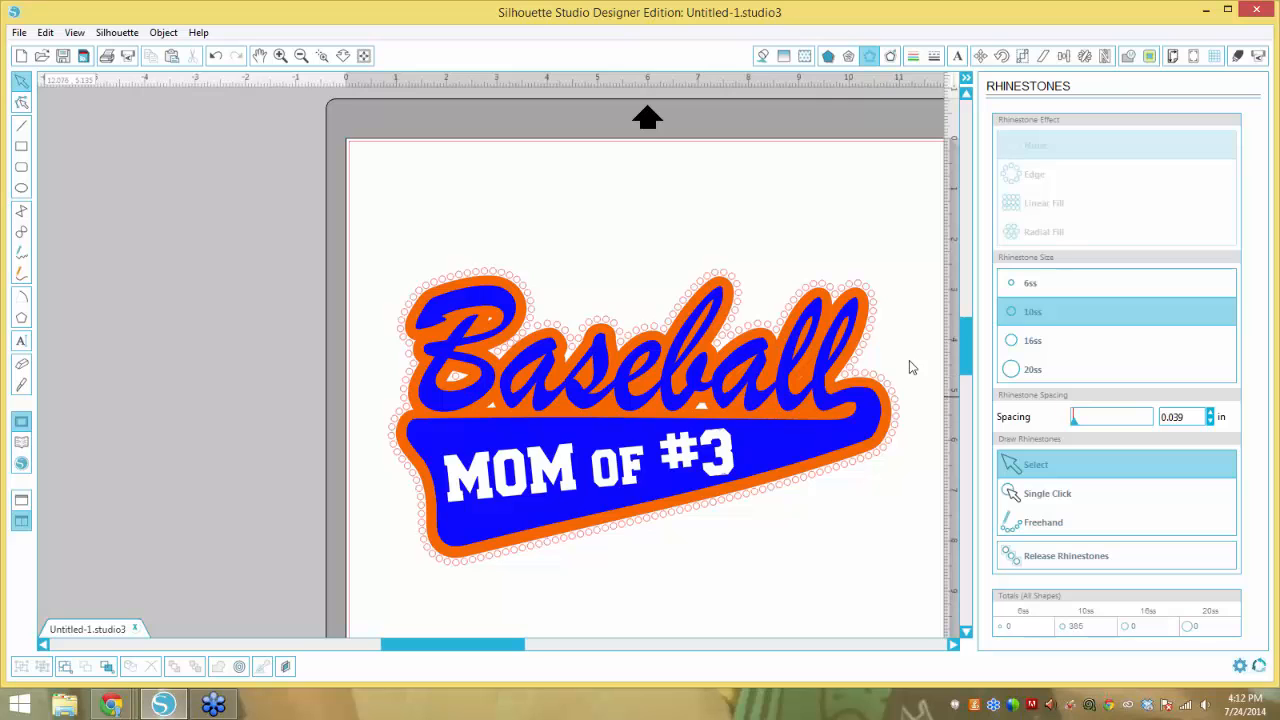
{"action": "left_click", "coordinate": [281, 56]}
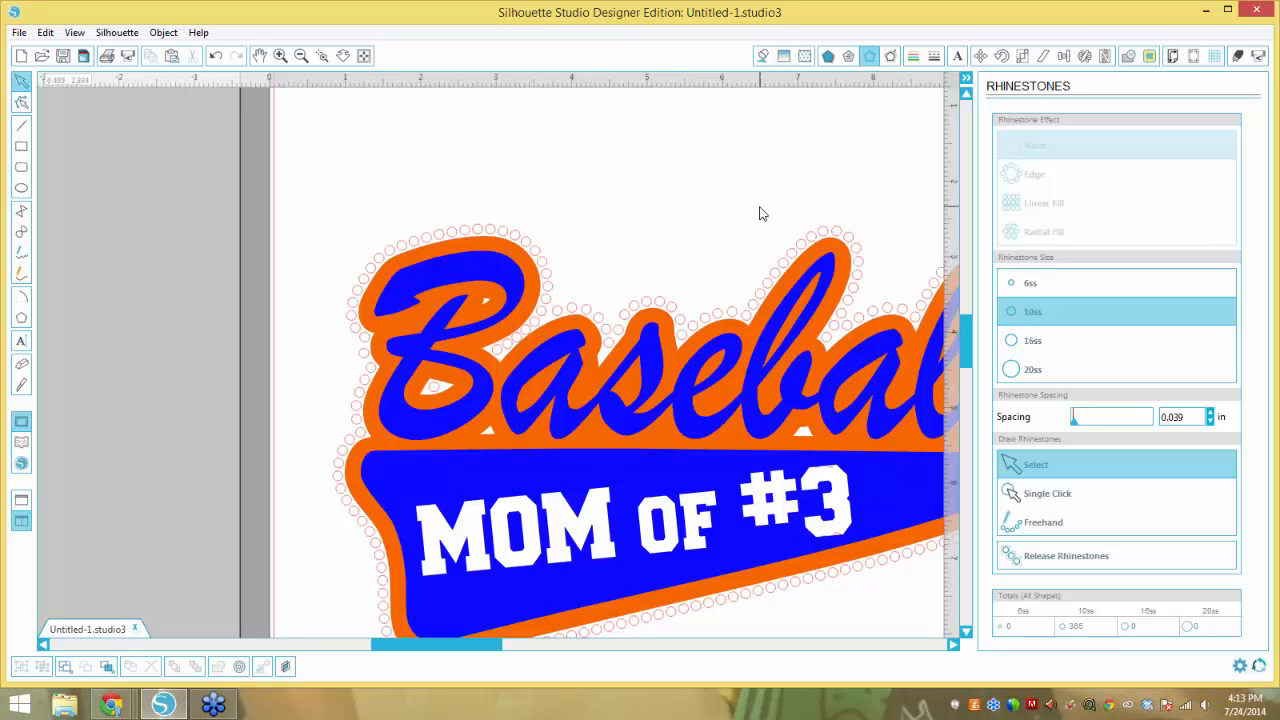
{"action": "left_click", "coordinate": [301, 57]}
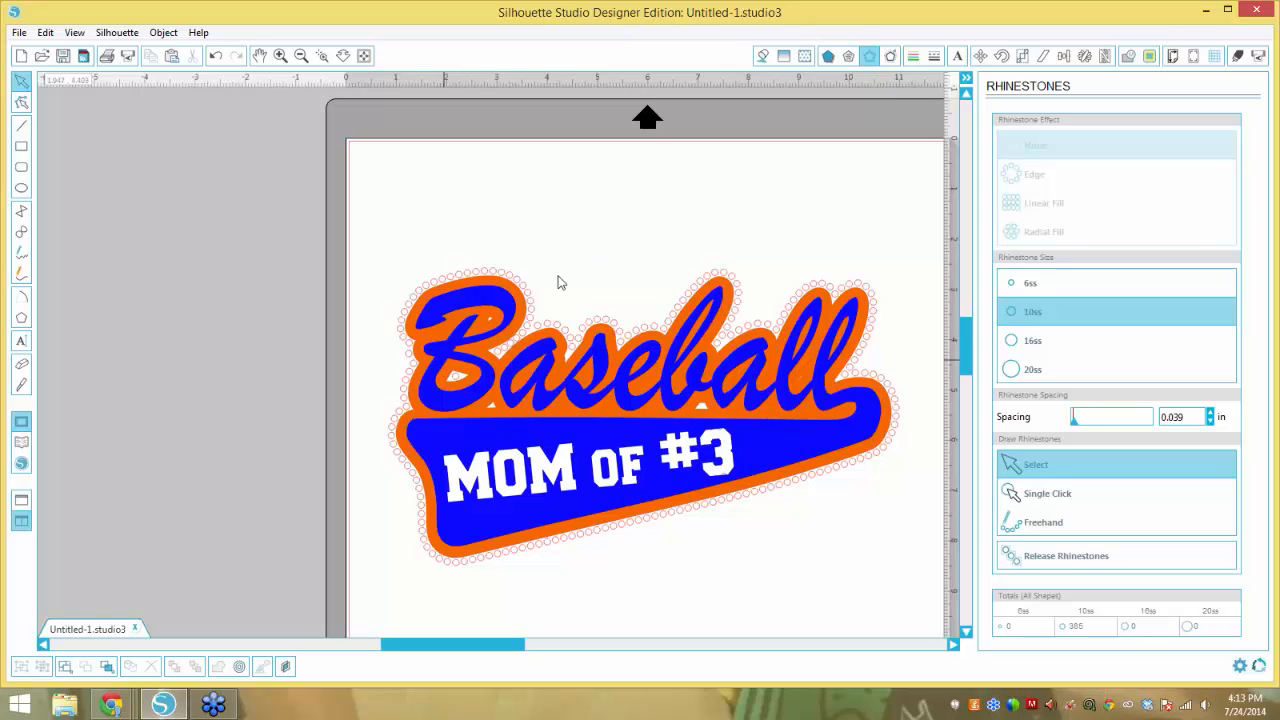
Edit the points of the orange outline layer to delete the two white holes inside the letter B.
{"action": "left_click", "coordinate": [280, 56]}
{"action": "left_click", "coordinate": [280, 56]}
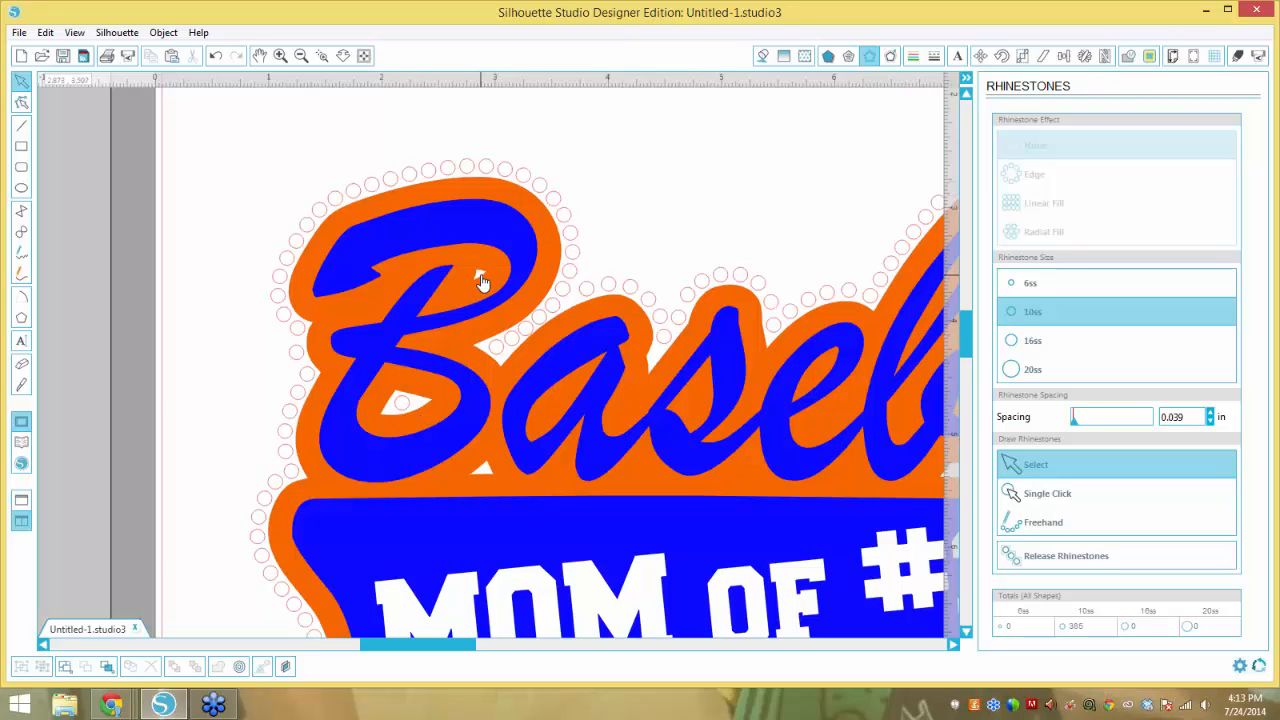
{"action": "double_click", "coordinate": [427, 414]}
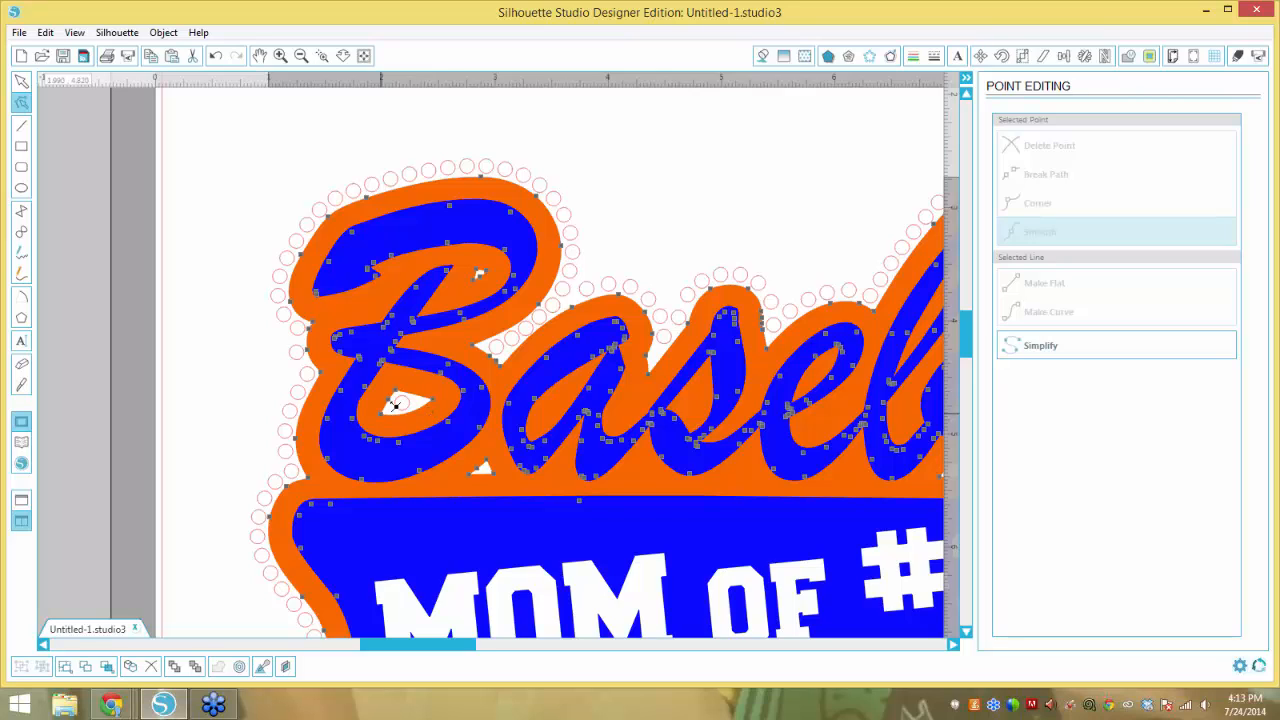
{"action": "left_click", "coordinate": [395, 405]}
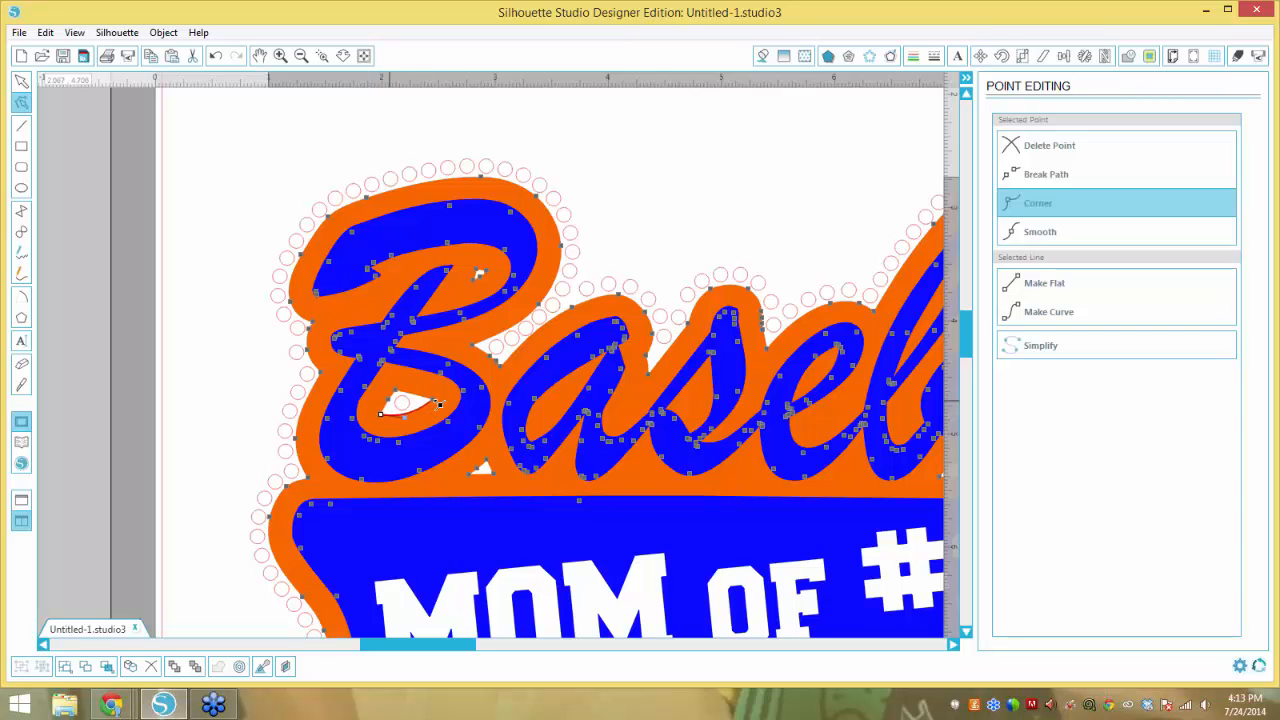
{"action": "right_click", "coordinate": [433, 400]}
{"action": "left_click", "coordinate": [480, 411]}
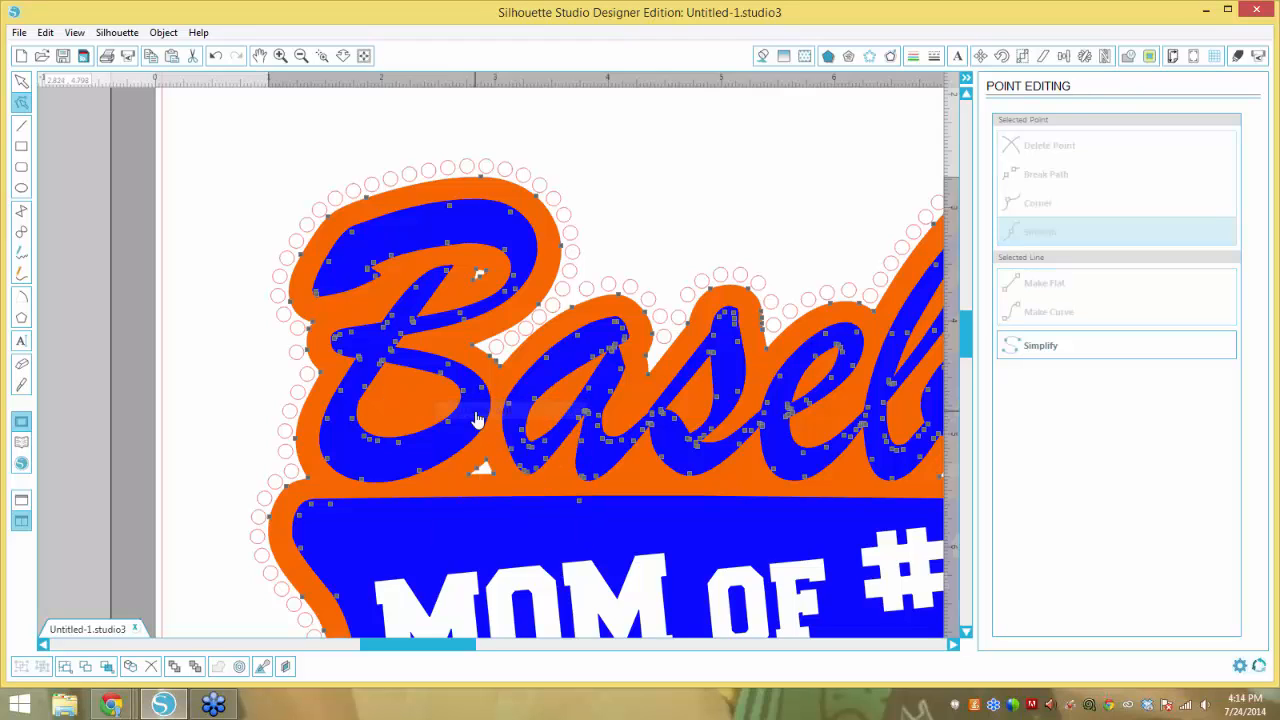
{"action": "left_click", "coordinate": [490, 285]}
{"action": "right_click", "coordinate": [486, 272]}
{"action": "left_click", "coordinate": [530, 322]}
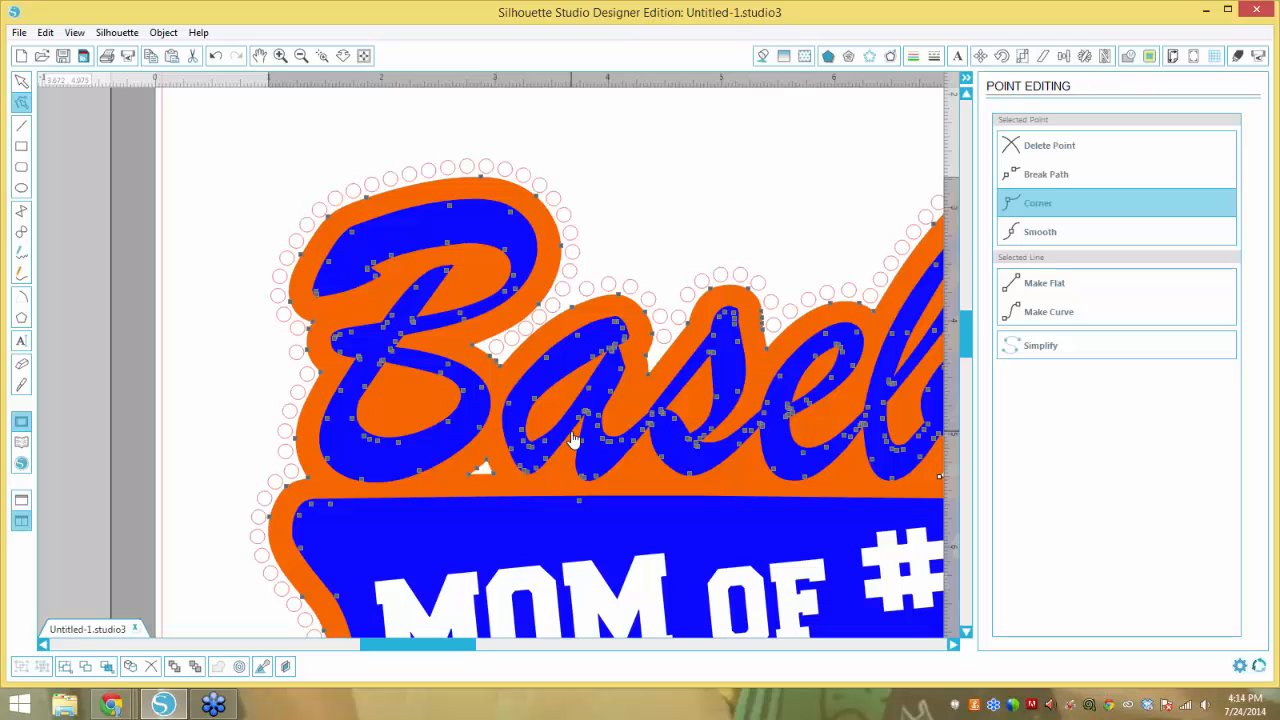
{"action": "left_click", "coordinate": [531, 309]}
Draw a sample rectangle about 2.1 by 1.03 in below the logo and apply the Edge rhinestone effect with 10ss stones.
{"action": "scroll", "coordinate": [531, 309], "scroll_direction": "down", "scroll_amount": 2}
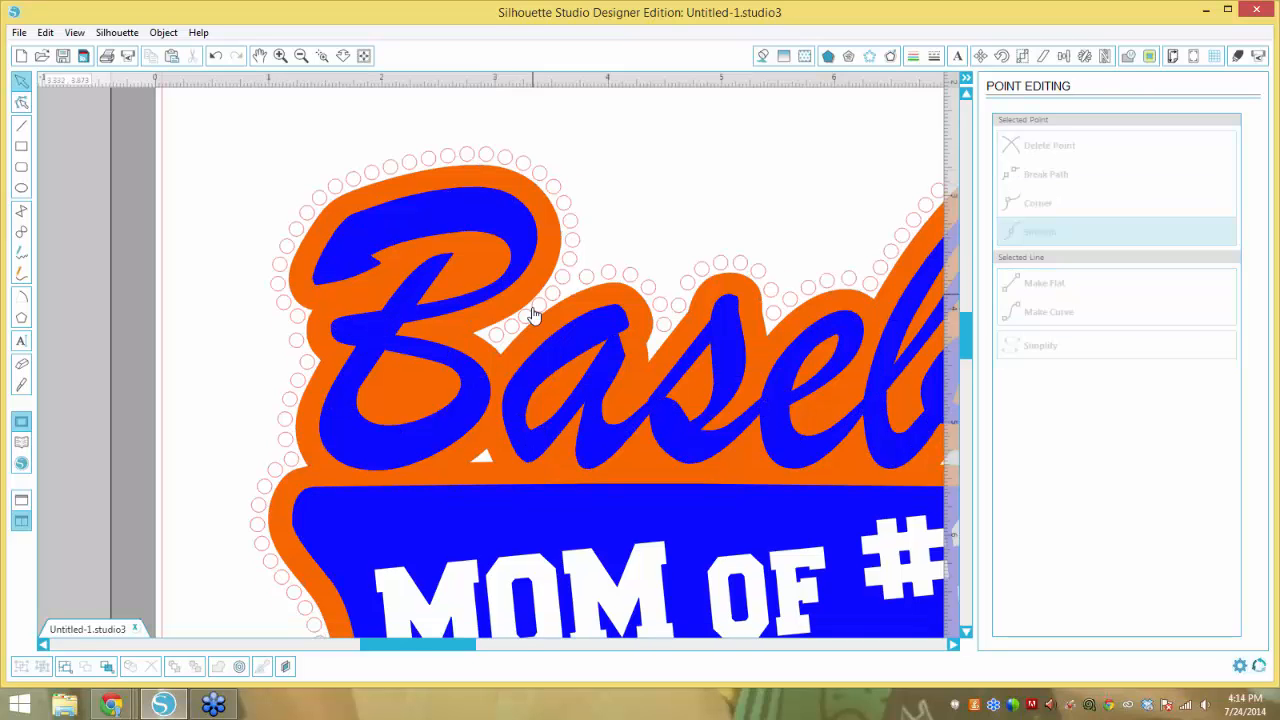
{"action": "left_click", "coordinate": [301, 56]}
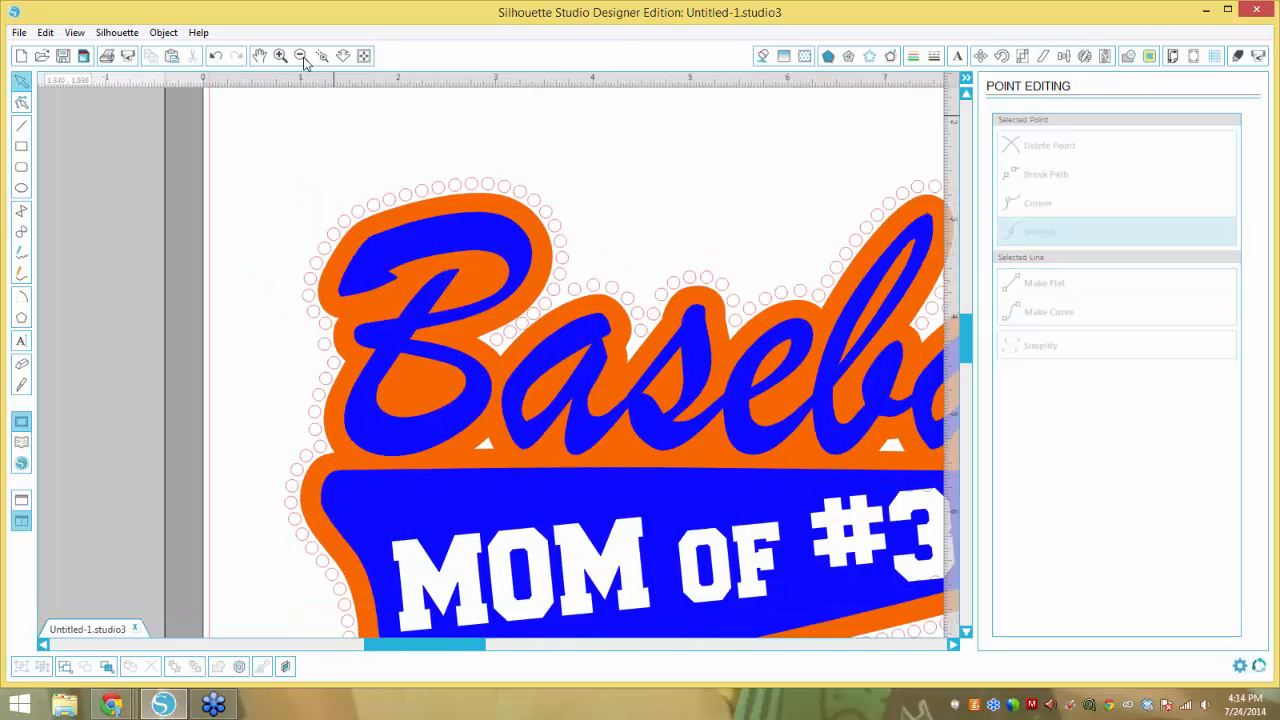
{"action": "left_click", "coordinate": [301, 56]}
{"action": "left_click", "coordinate": [301, 56]}
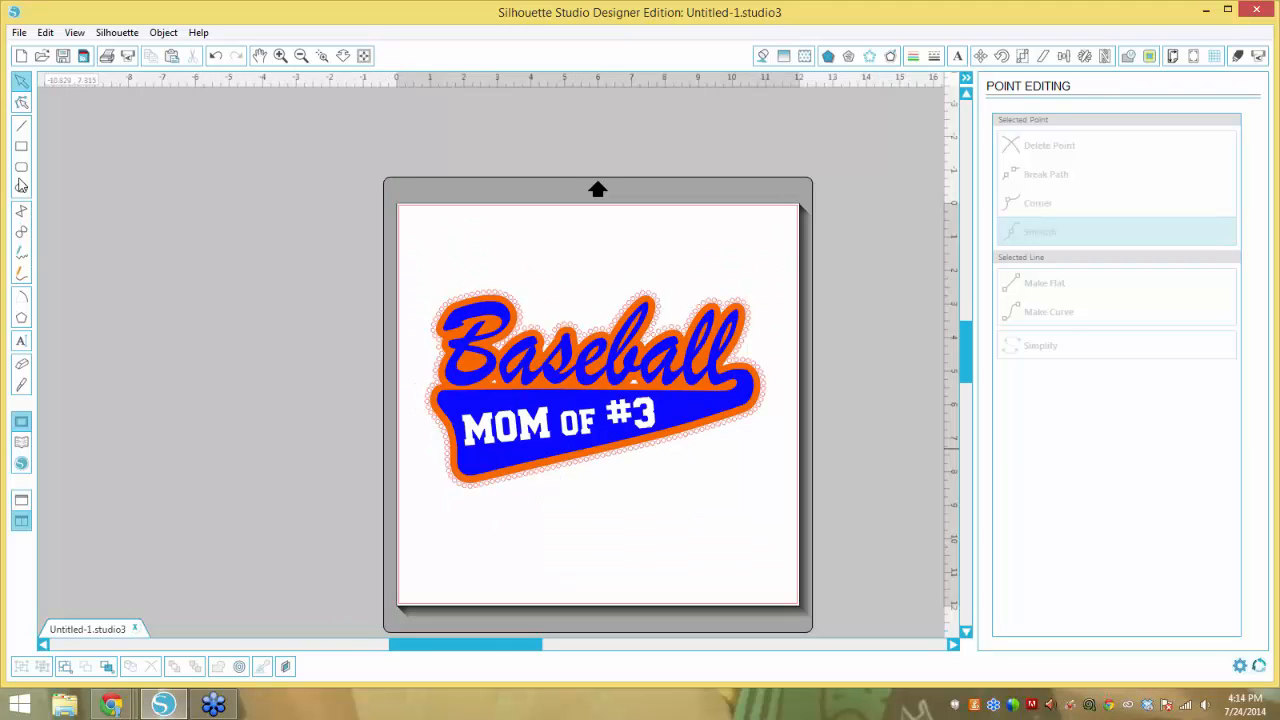
{"action": "left_click", "coordinate": [21, 146]}
{"action": "left_click_drag", "start_coordinate": [667, 534], "coordinate": [596, 500]}
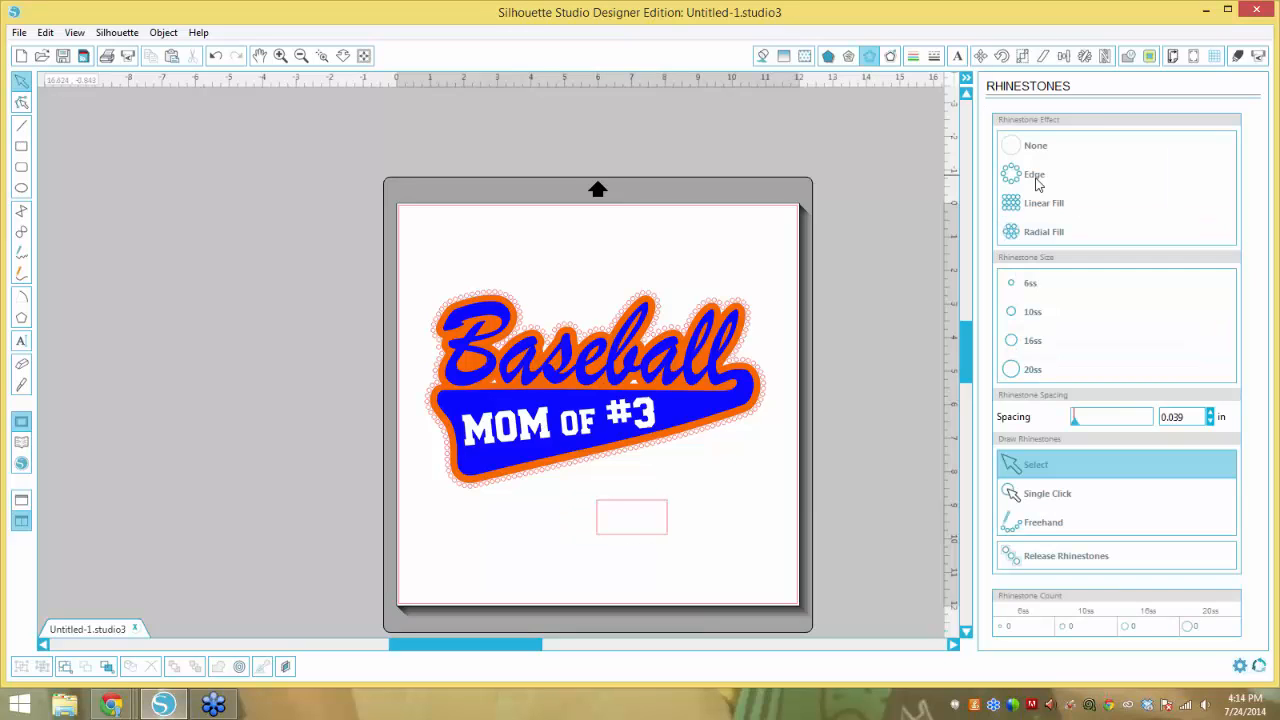
{"action": "left_click", "coordinate": [1034, 176]}
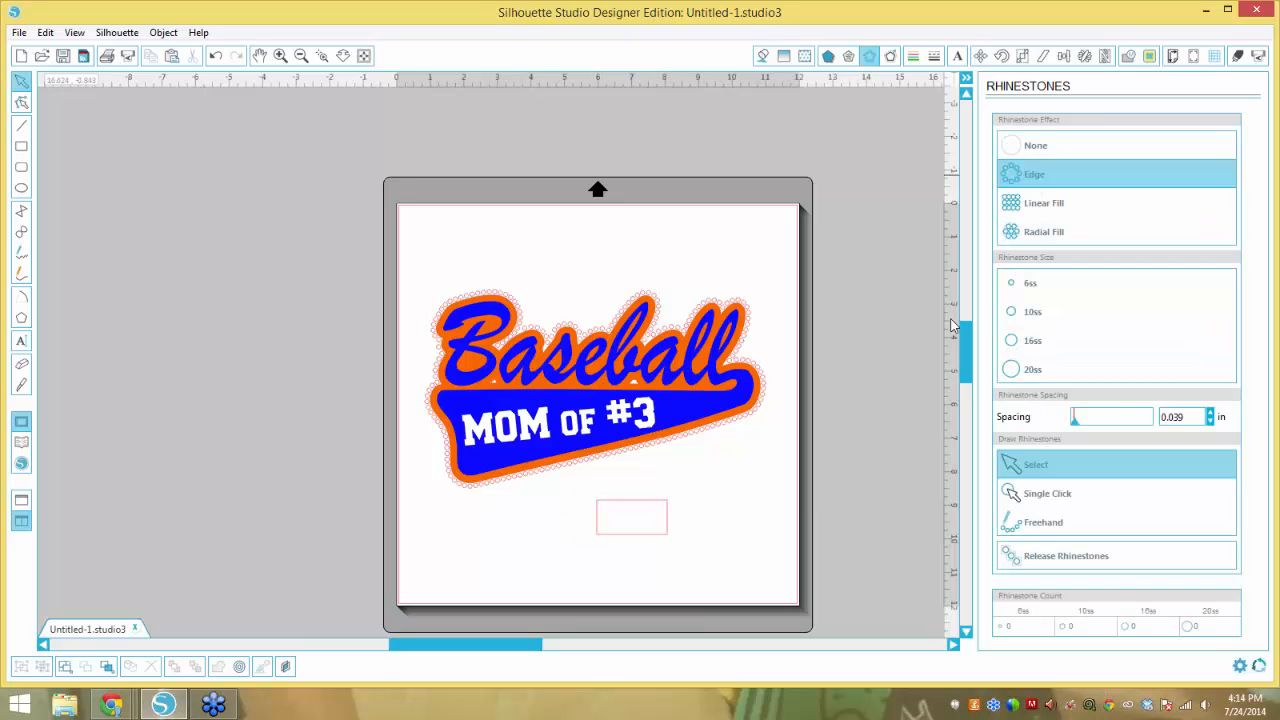
{"action": "left_click", "coordinate": [1031, 318]}
{"action": "left_click", "coordinate": [672, 534]}
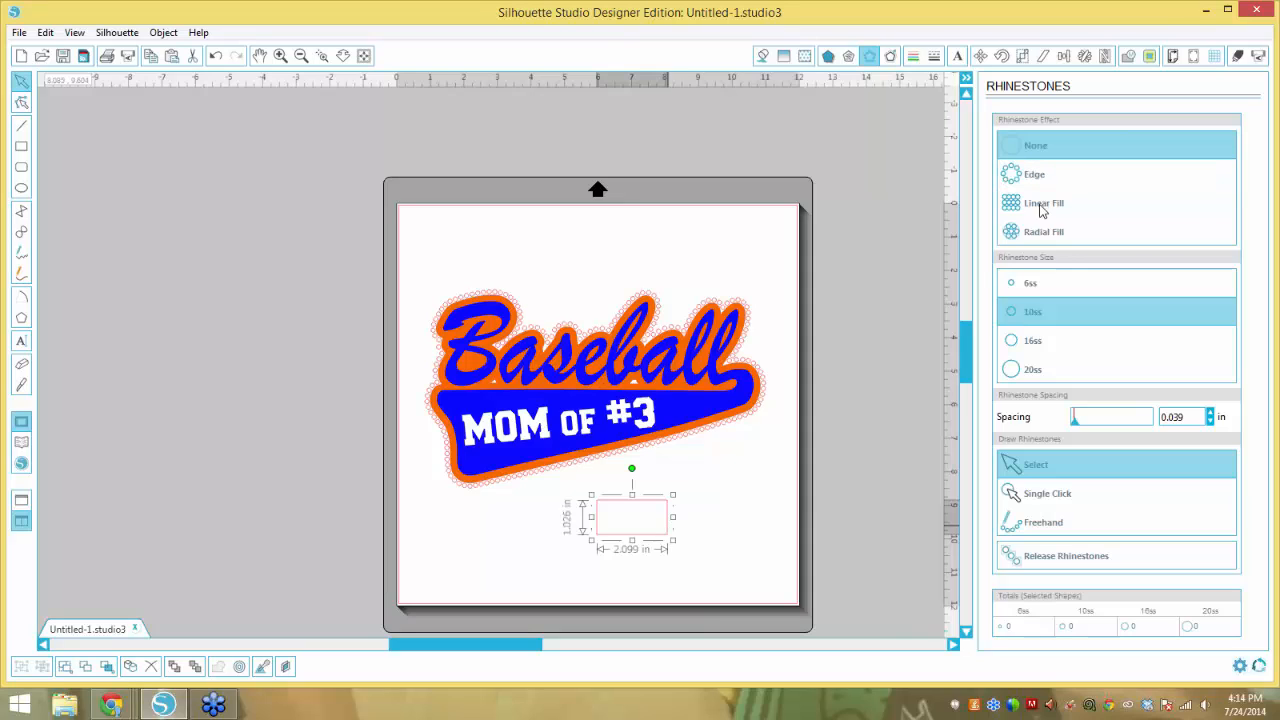
{"action": "left_click", "coordinate": [1040, 178]}
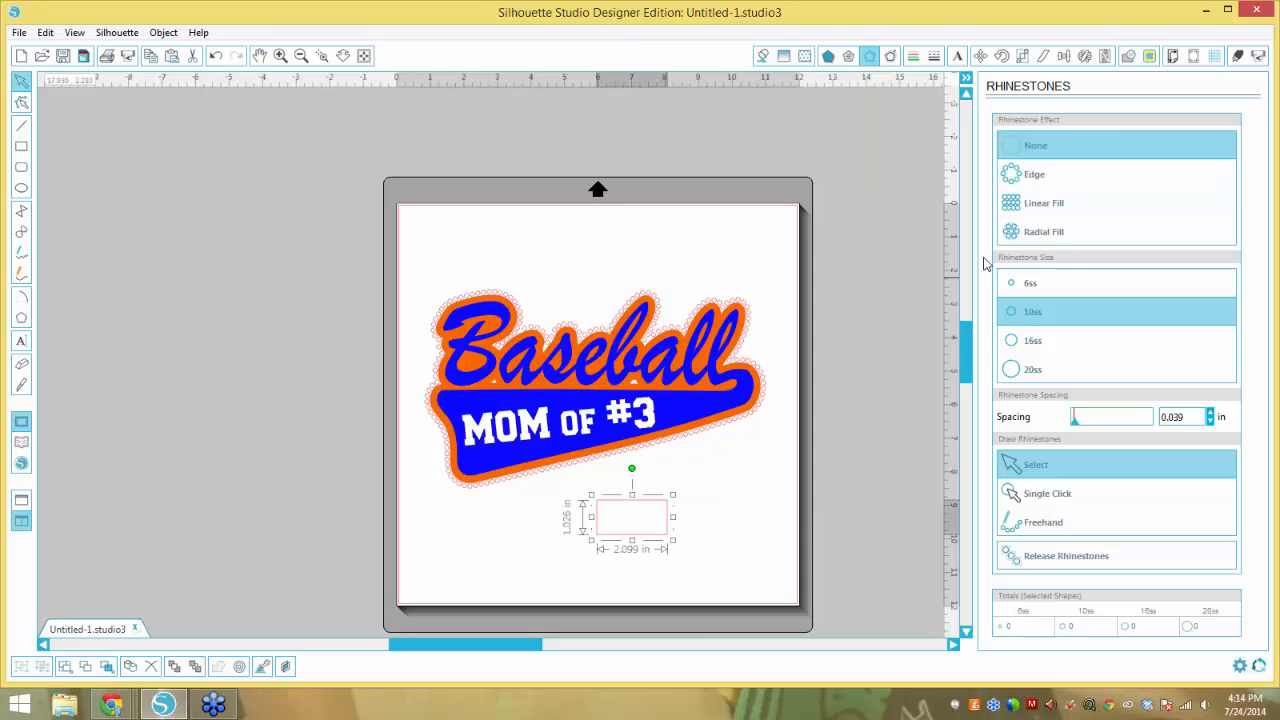
{"action": "left_click", "coordinate": [666, 527]}
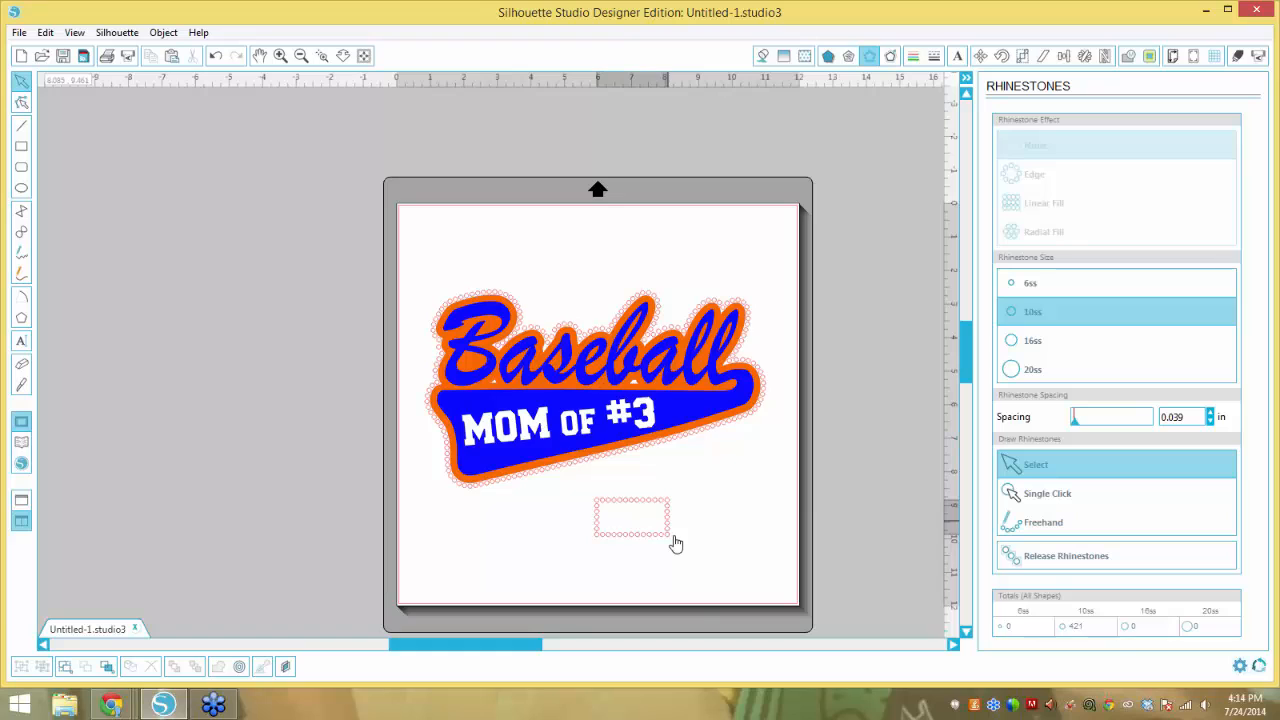
Move the sample rhinestone rectangle slightly to the right and release it into individual stones.
{"action": "left_click_drag", "start_coordinate": [672, 534], "coordinate": [730, 514]}
{"action": "left_click", "coordinate": [1088, 562]}
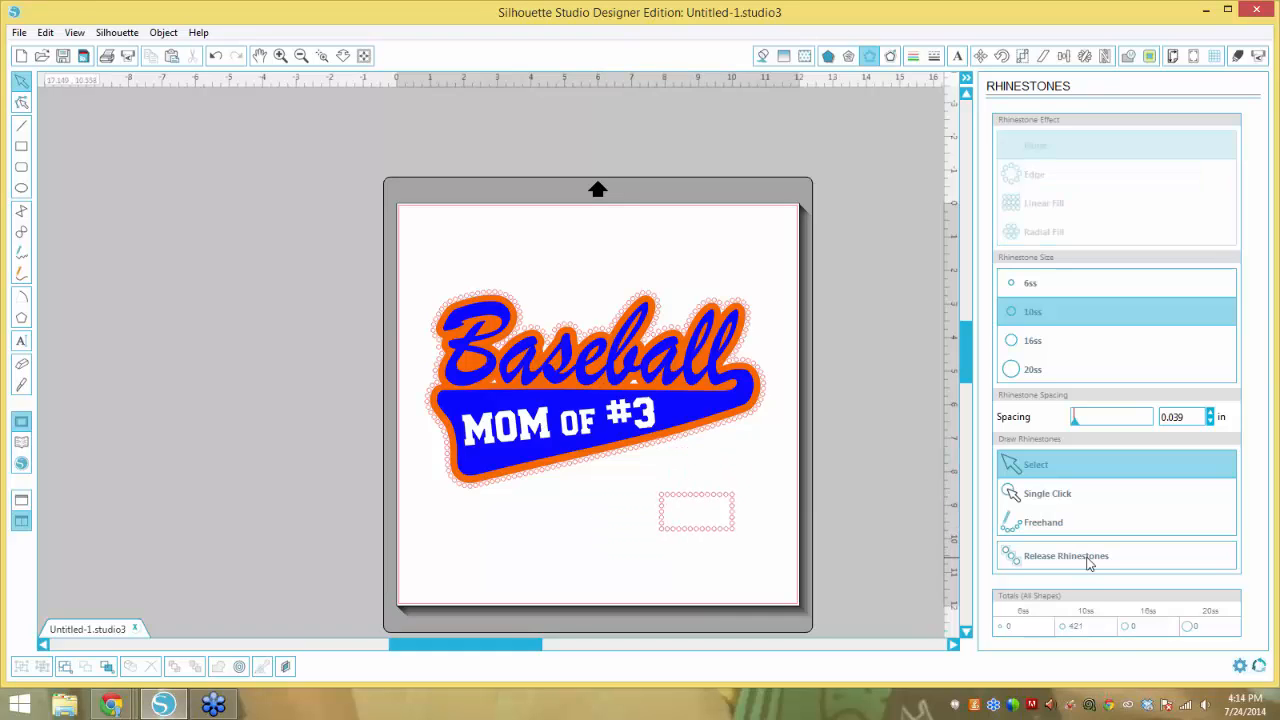
{"action": "left_click", "coordinate": [731, 523]}
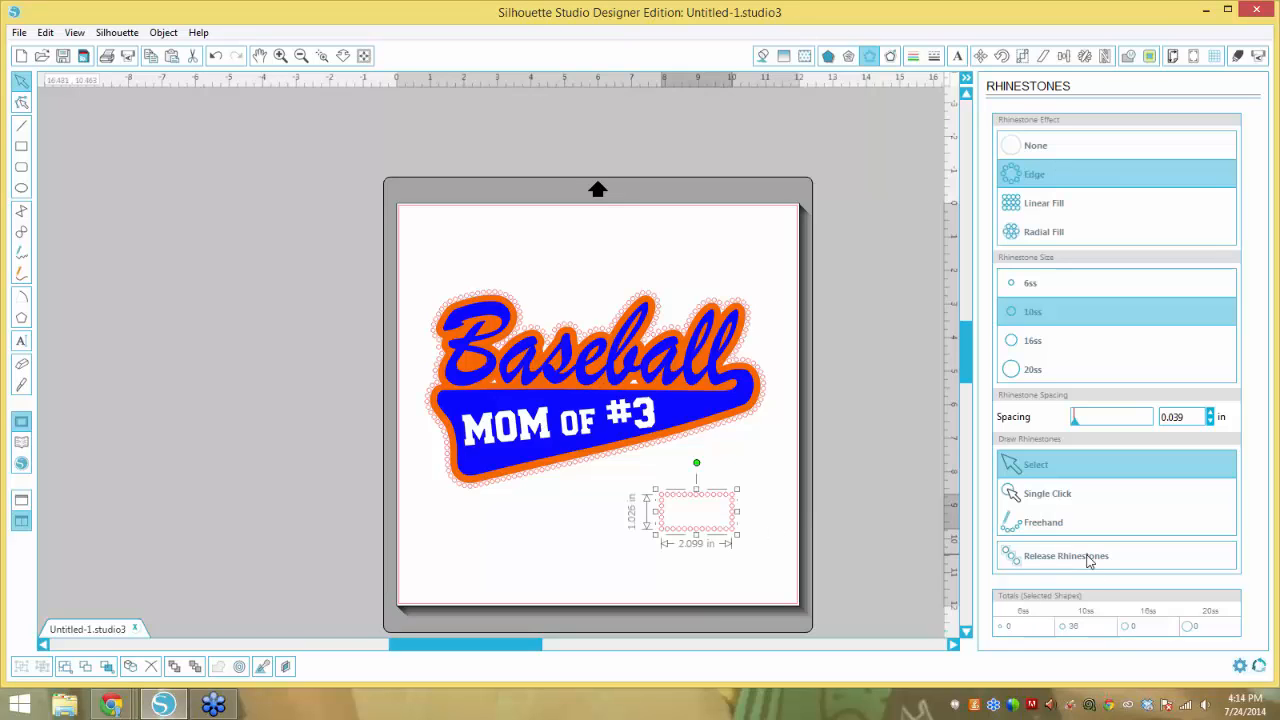
{"action": "left_click", "coordinate": [731, 509]}
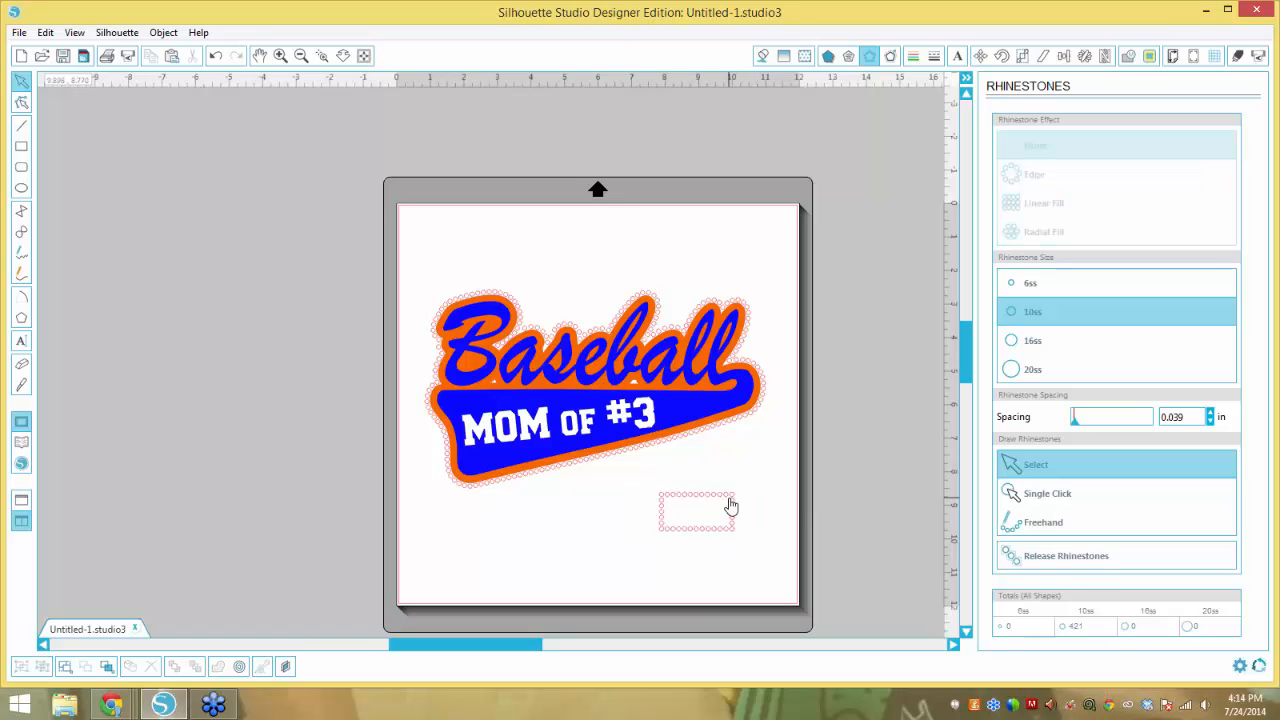
Pull several individual stones away from the right and lower edges of the sample rectangle.
{"action": "left_click", "coordinate": [733, 518]}
{"action": "left_click", "coordinate": [736, 520]}
{"action": "mouse_move", "coordinate": [735, 518]}
{"action": "left_mouse_down"}
{"action": "mouse_move", "coordinate": [757, 499]}
{"action": "mouse_move", "coordinate": [709, 540]}
{"action": "mouse_move", "coordinate": [676, 544]}
{"action": "left_mouse_up"}
{"action": "left_click_drag", "start_coordinate": [721, 529], "coordinate": [731, 538]}
{"action": "key", "text": "i"}
Undo the moves of the individual stones and delete the whole sample rhinestone rectangle.
{"action": "key", "text": "ctrl+z"}
{"action": "key", "text": "ctrl+z"}
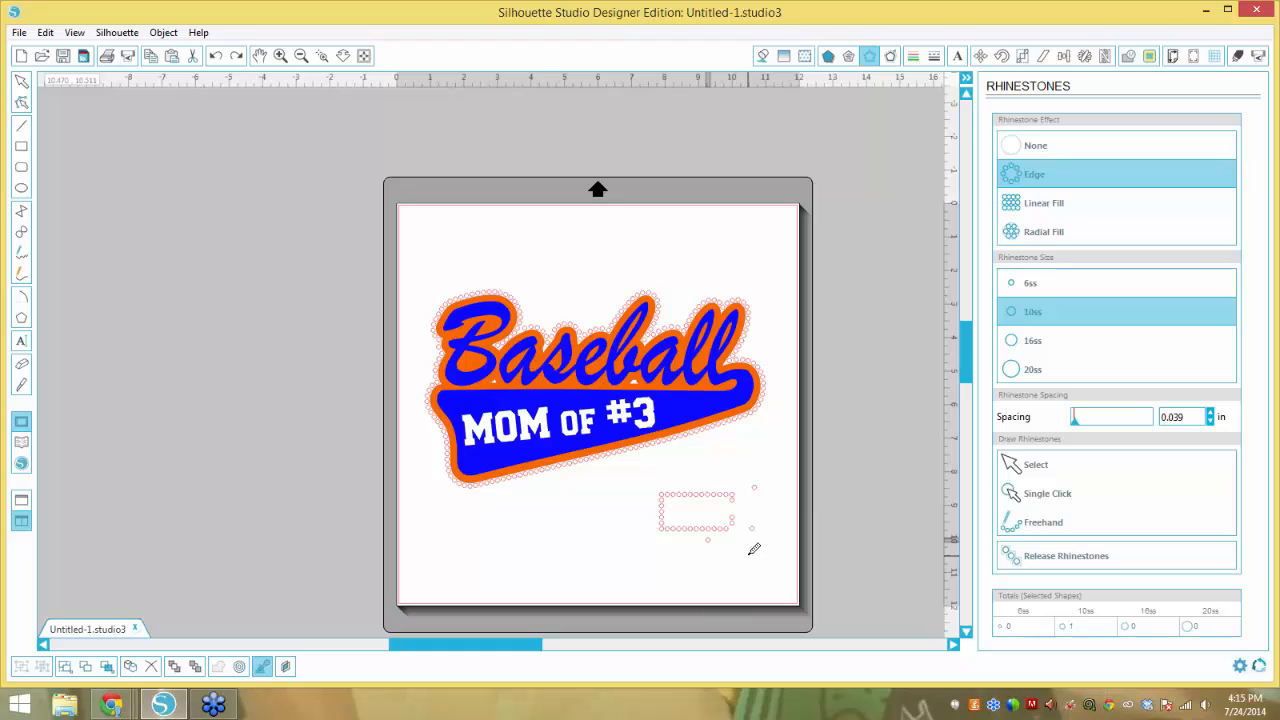
{"action": "key", "text": "ctrl+z"}
{"action": "key", "text": "ctrl+z"}
{"action": "key", "text": "ctrl+z"}
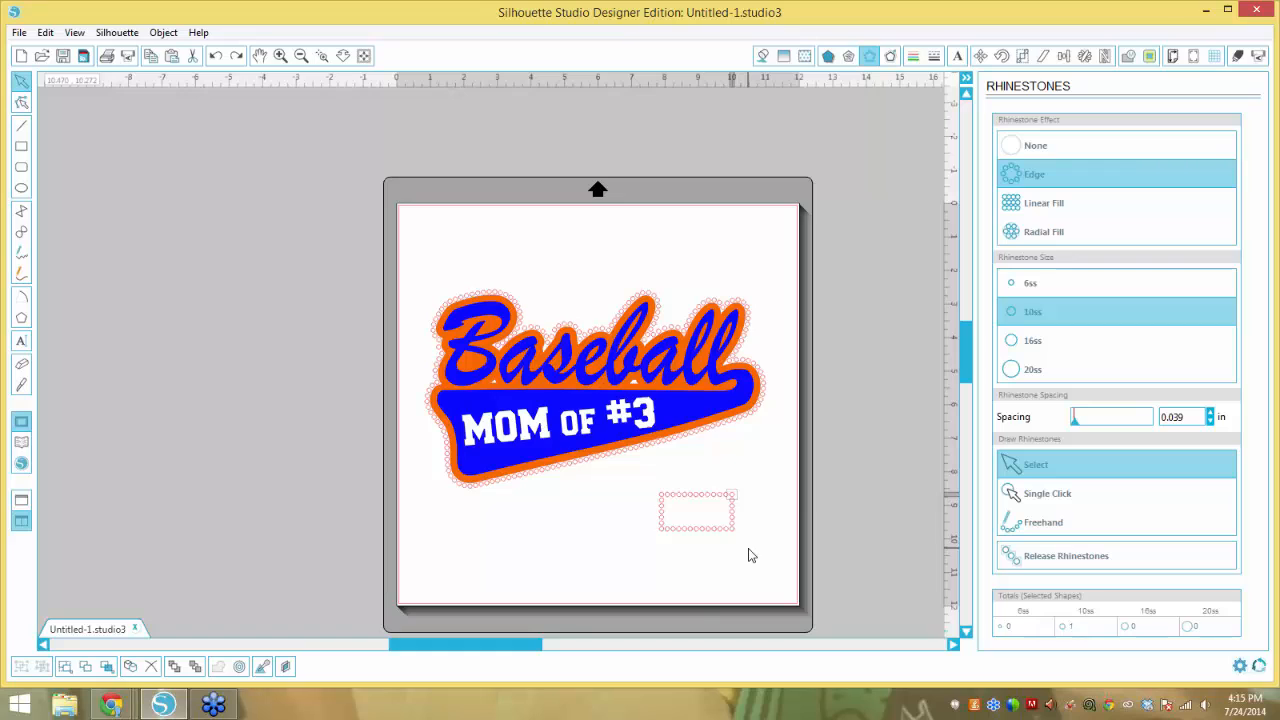
{"action": "left_click_drag", "start_coordinate": [768, 494], "coordinate": [615, 568]}
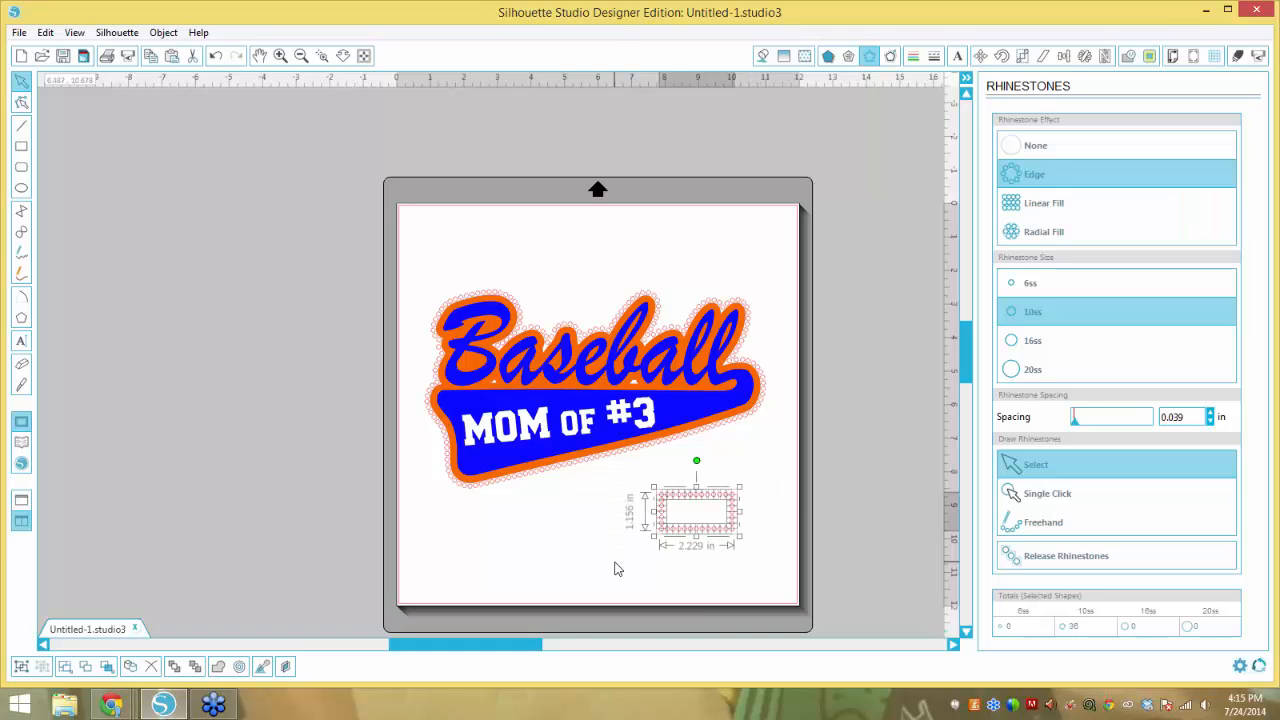
{"action": "key", "text": "Delete"}
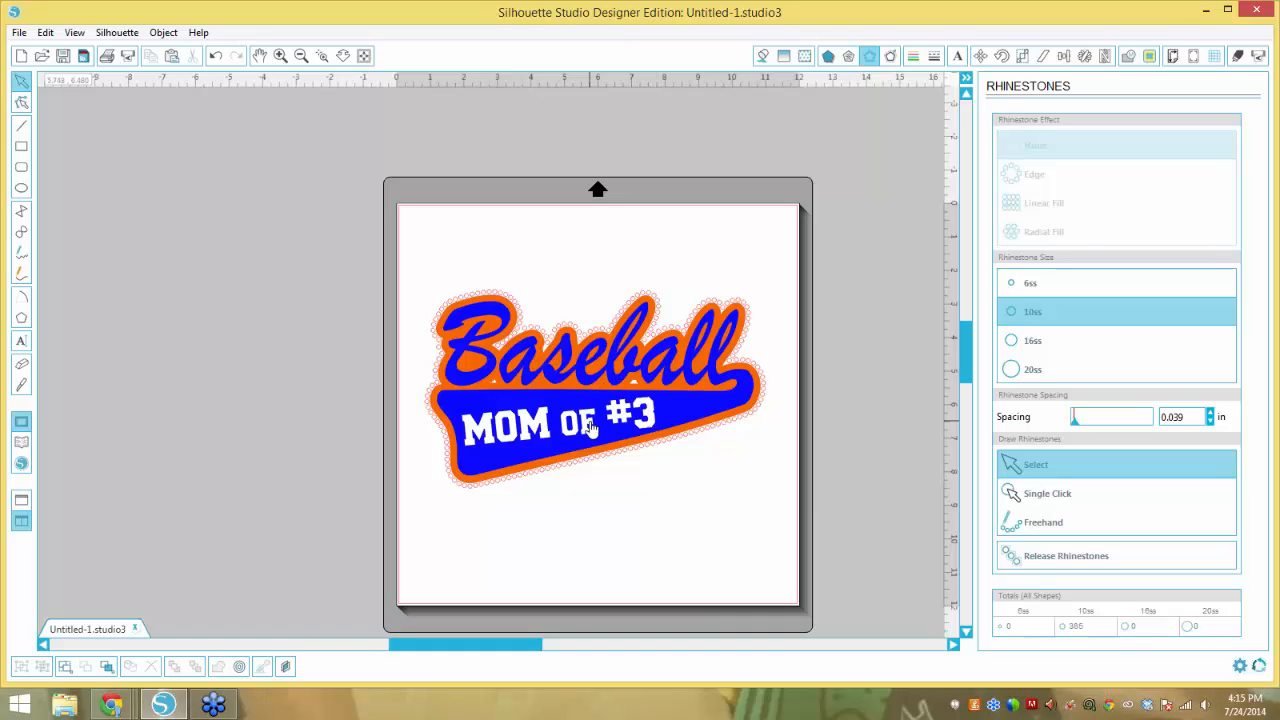
Select the logo group and check its edit points around the MOM OF #3 lettering.
{"action": "left_click", "coordinate": [521, 420]}
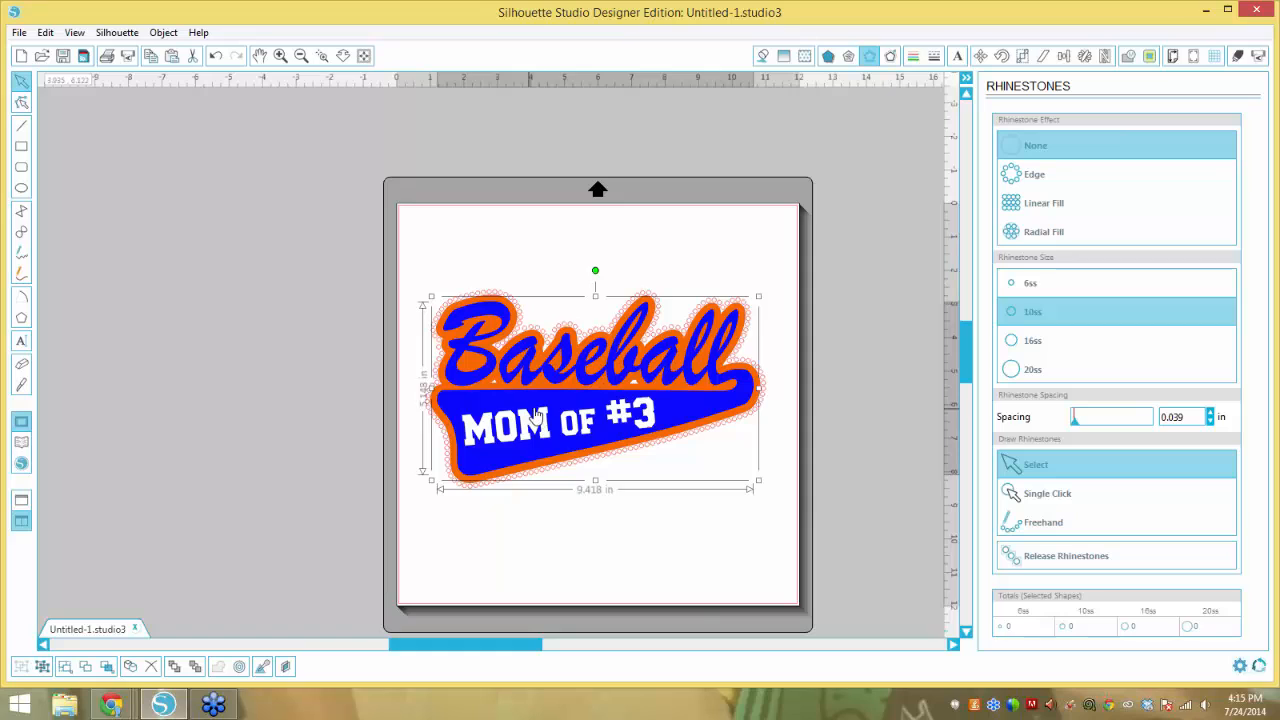
{"action": "left_click", "coordinate": [617, 515]}
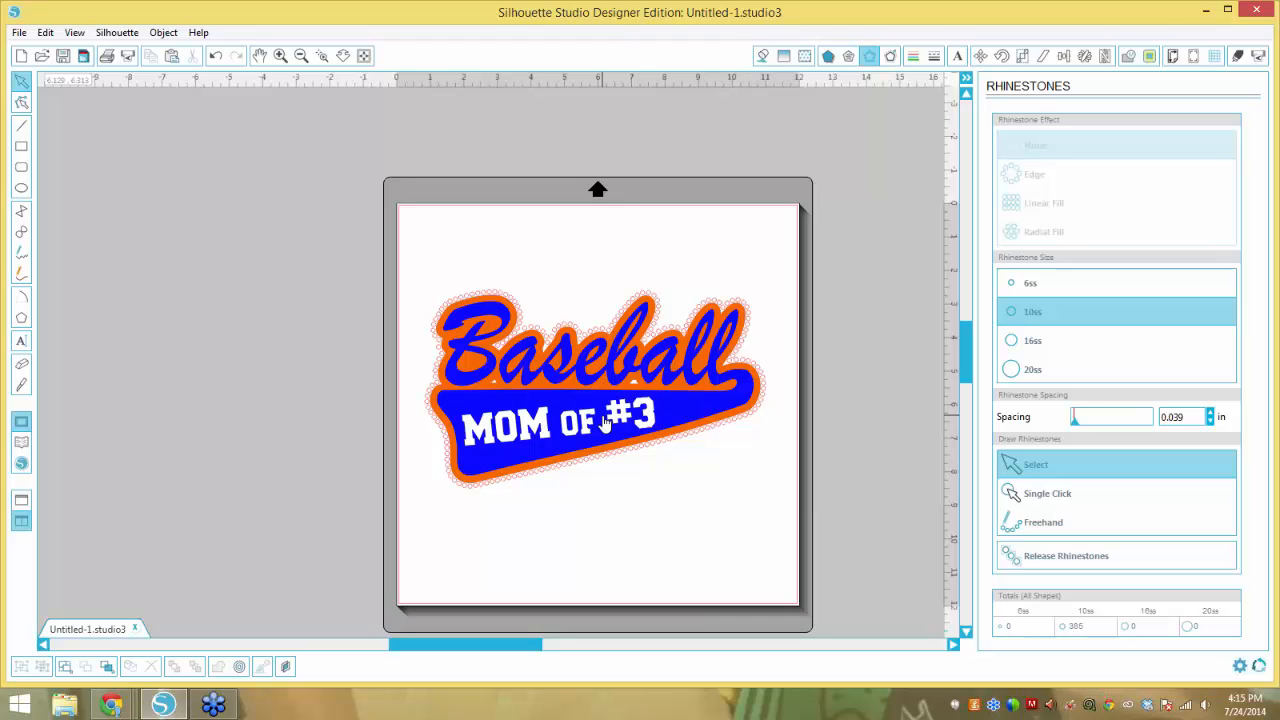
{"action": "left_click", "coordinate": [550, 414]}
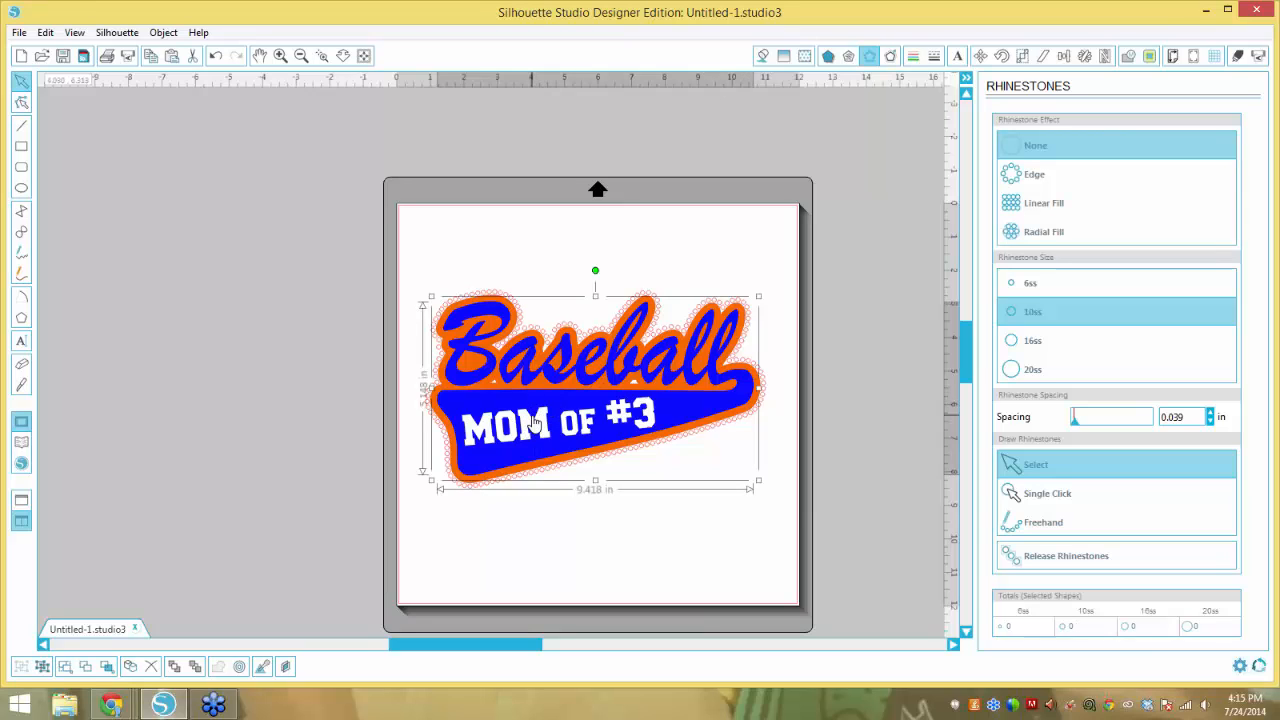
{"action": "left_click", "coordinate": [552, 469]}
{"action": "double_click", "coordinate": [548, 432]}
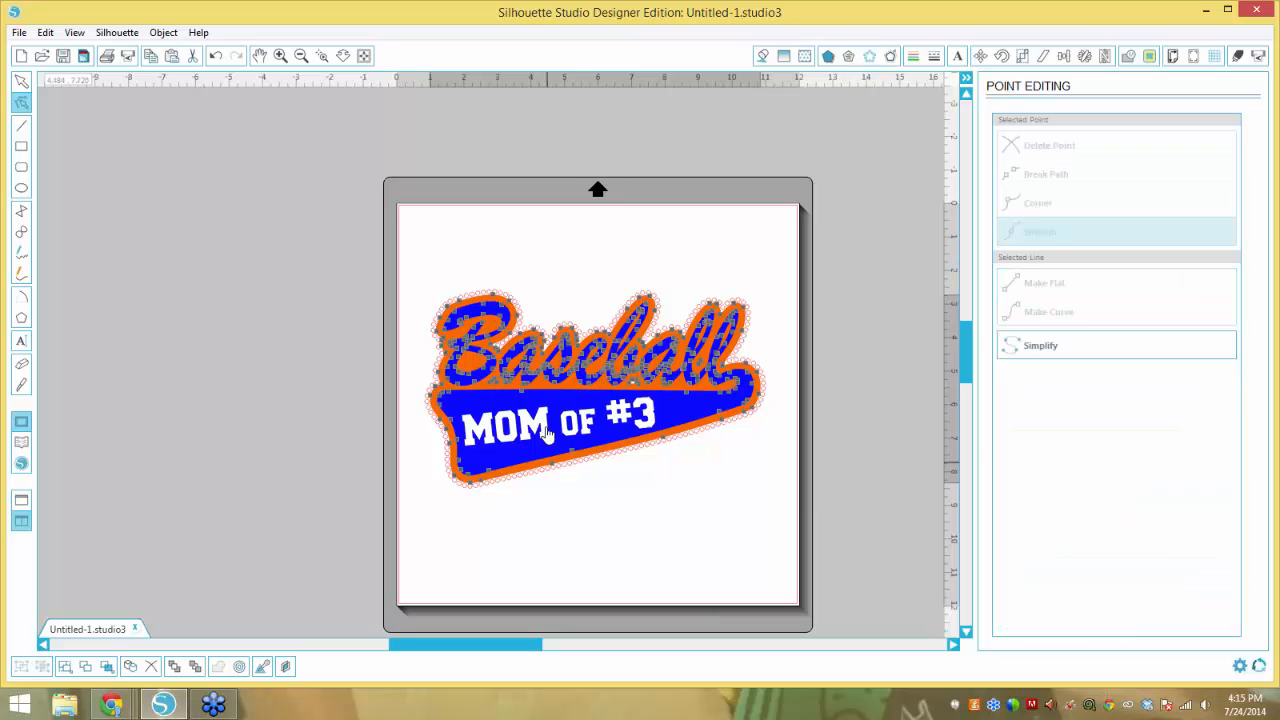
{"action": "double_click", "coordinate": [550, 431]}
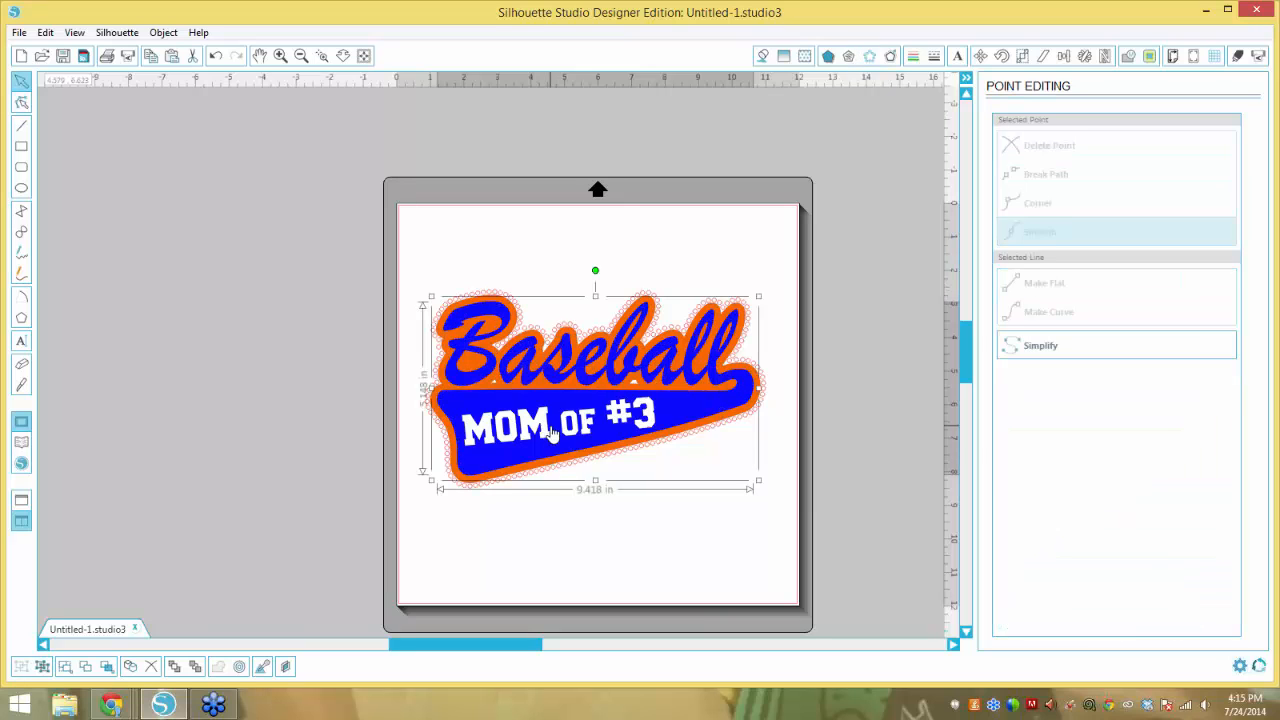
Convert the selected logo group to a path and deselect it.
{"action": "left_click", "coordinate": [164, 32]}
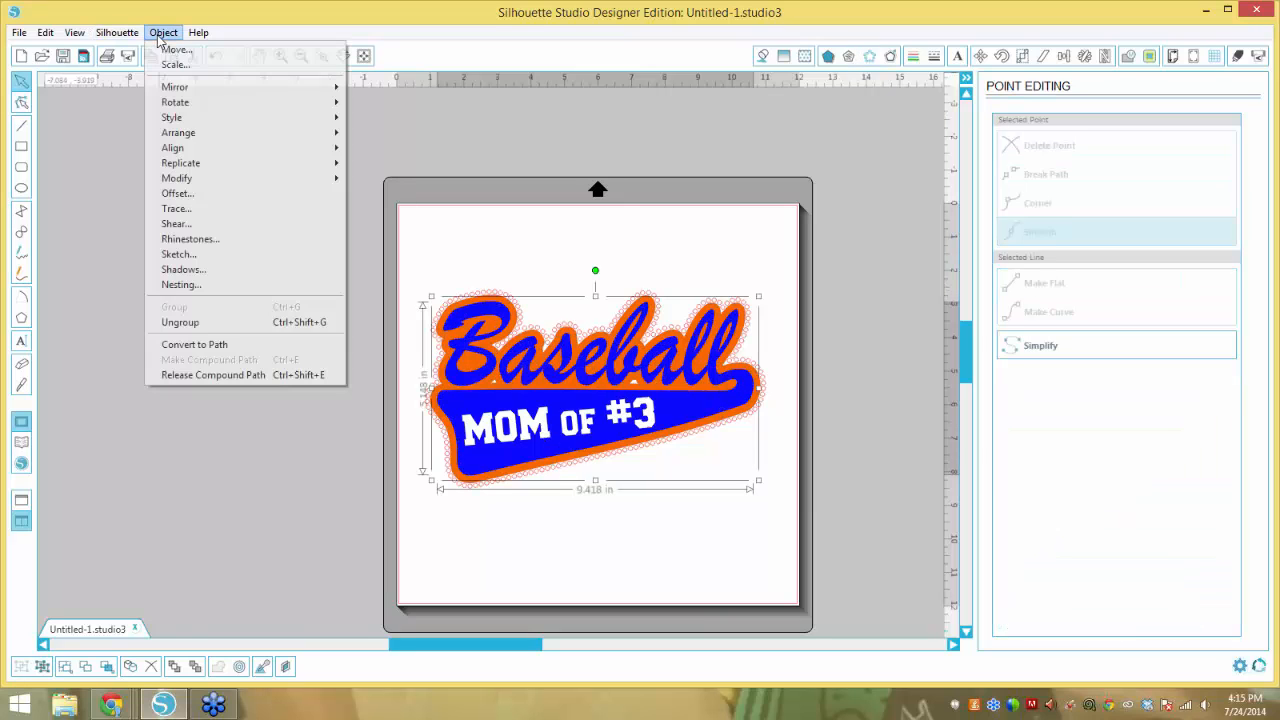
{"action": "left_click", "coordinate": [242, 346]}
{"action": "left_click", "coordinate": [560, 534]}
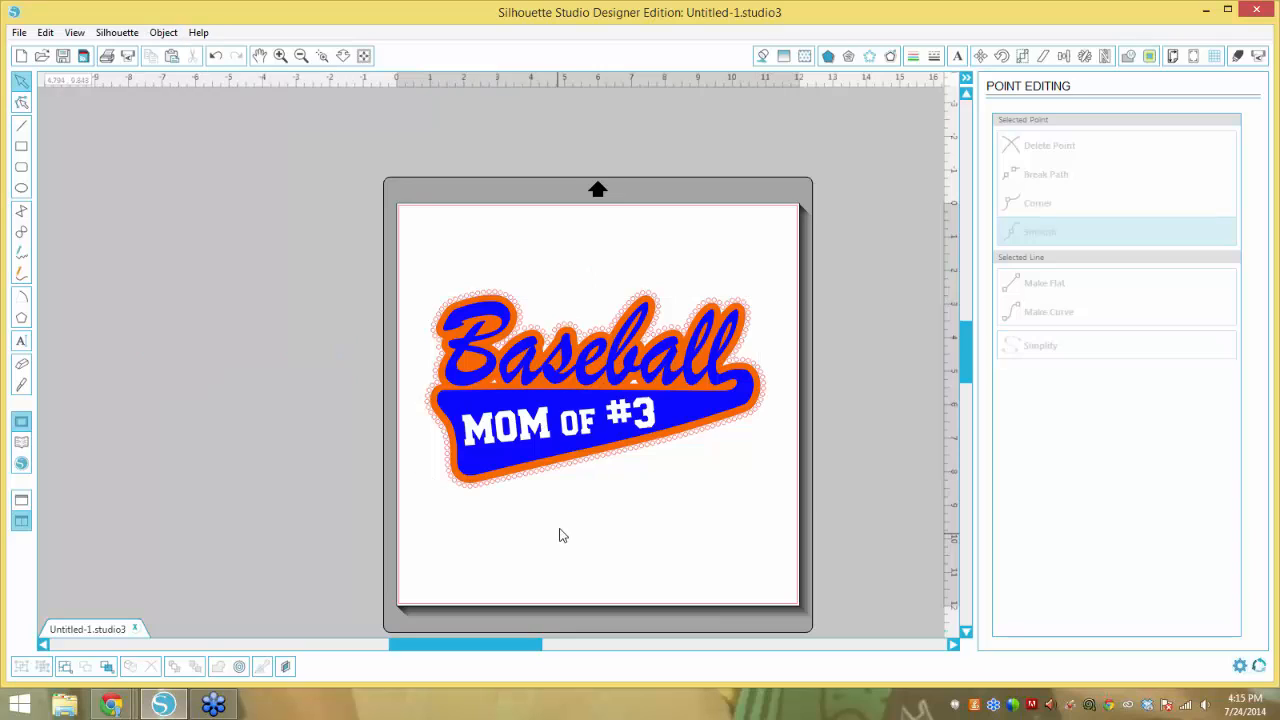
Ungroup the logo and delete the edit points that form the word MOM in the blue tail.
{"action": "left_click", "coordinate": [555, 413]}
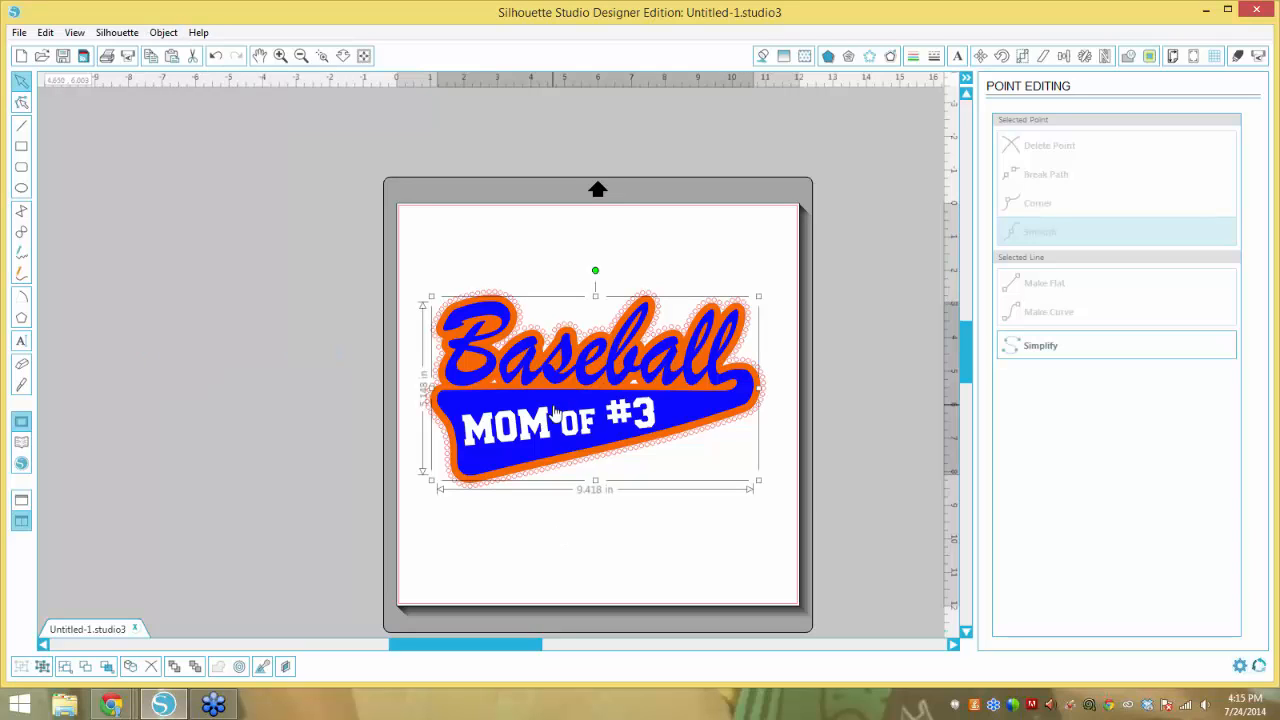
{"action": "left_click", "coordinate": [163, 32]}
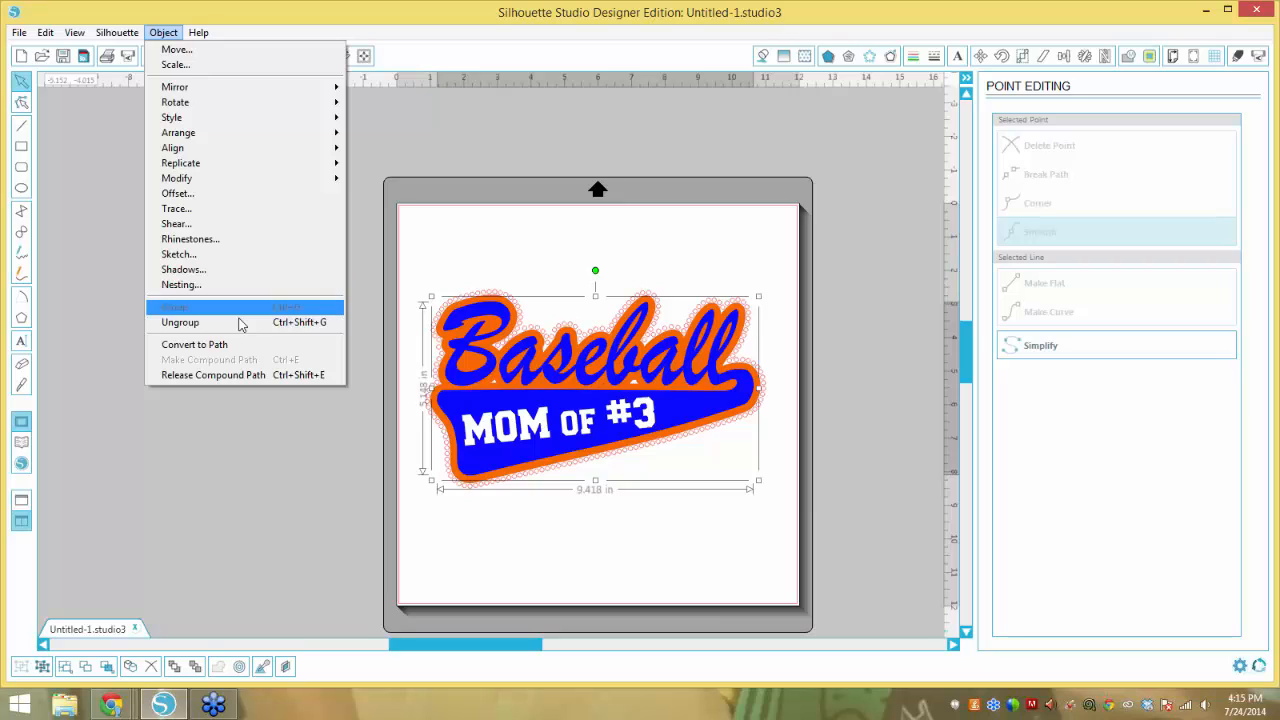
{"action": "left_click", "coordinate": [240, 322]}
{"action": "double_click", "coordinate": [560, 413]}
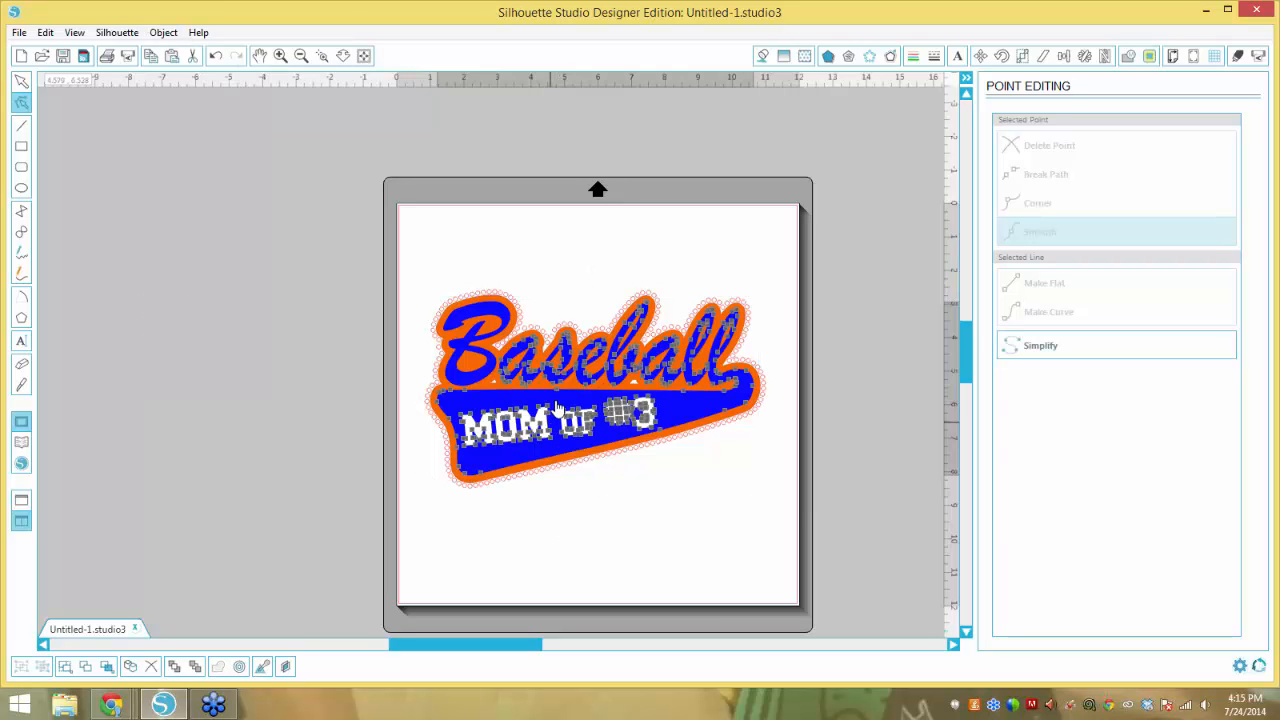
{"action": "left_click", "coordinate": [518, 440]}
{"action": "left_click_drag", "start_coordinate": [490, 449], "coordinate": [463, 450]}
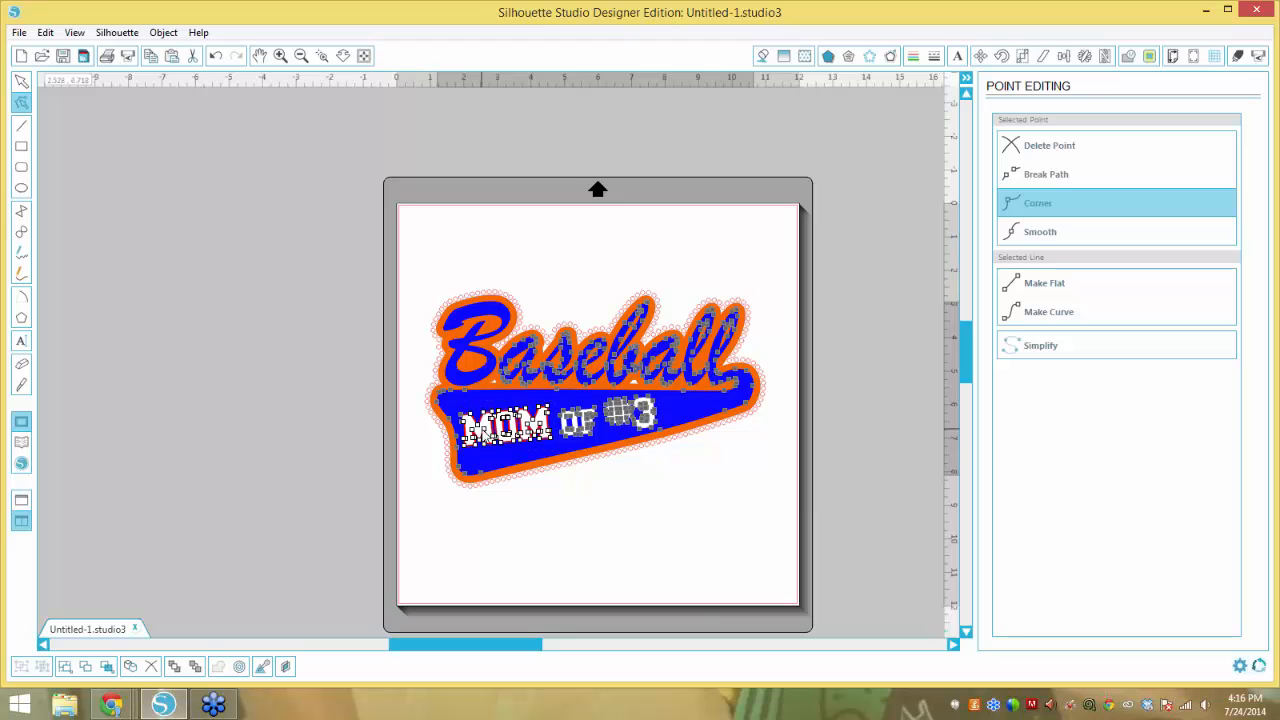
{"action": "right_click", "coordinate": [482, 431]}
{"action": "left_click", "coordinate": [534, 440]}
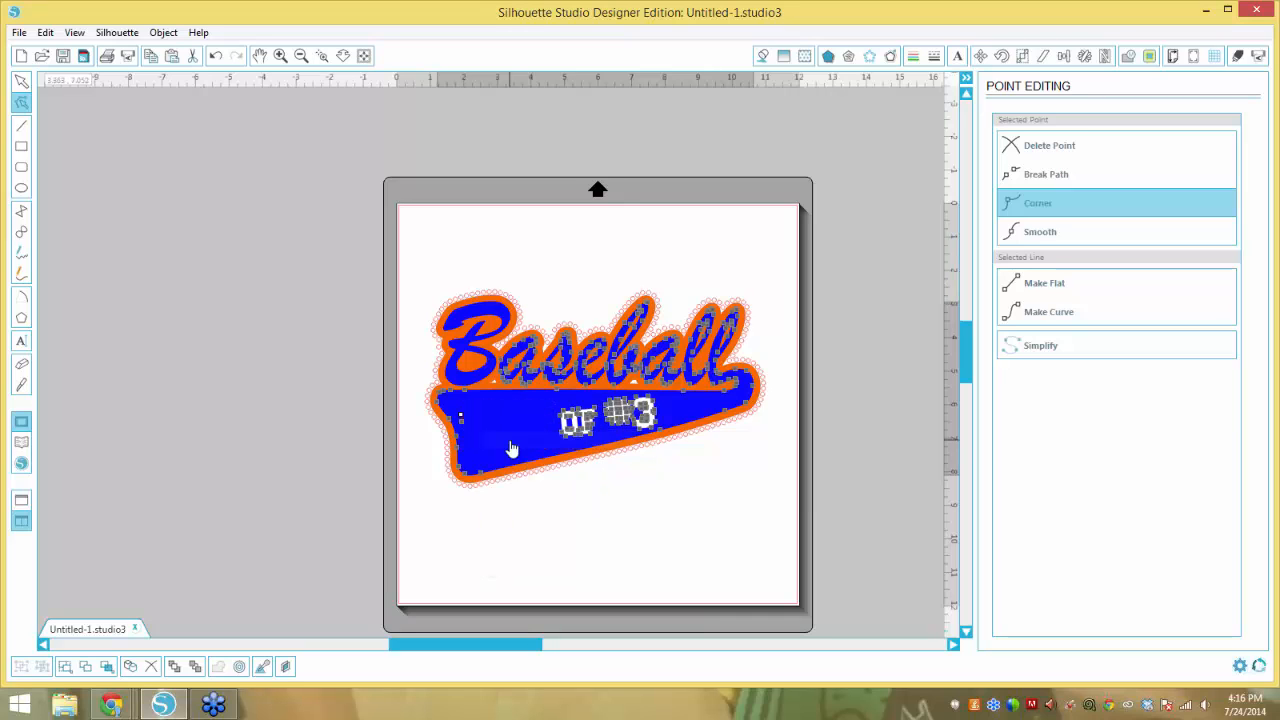
Delete the leftover edit points and those forming OF and #3 in the tail, and exit point editing.
{"action": "right_click", "coordinate": [460, 417]}
{"action": "right_click", "coordinate": [592, 427]}
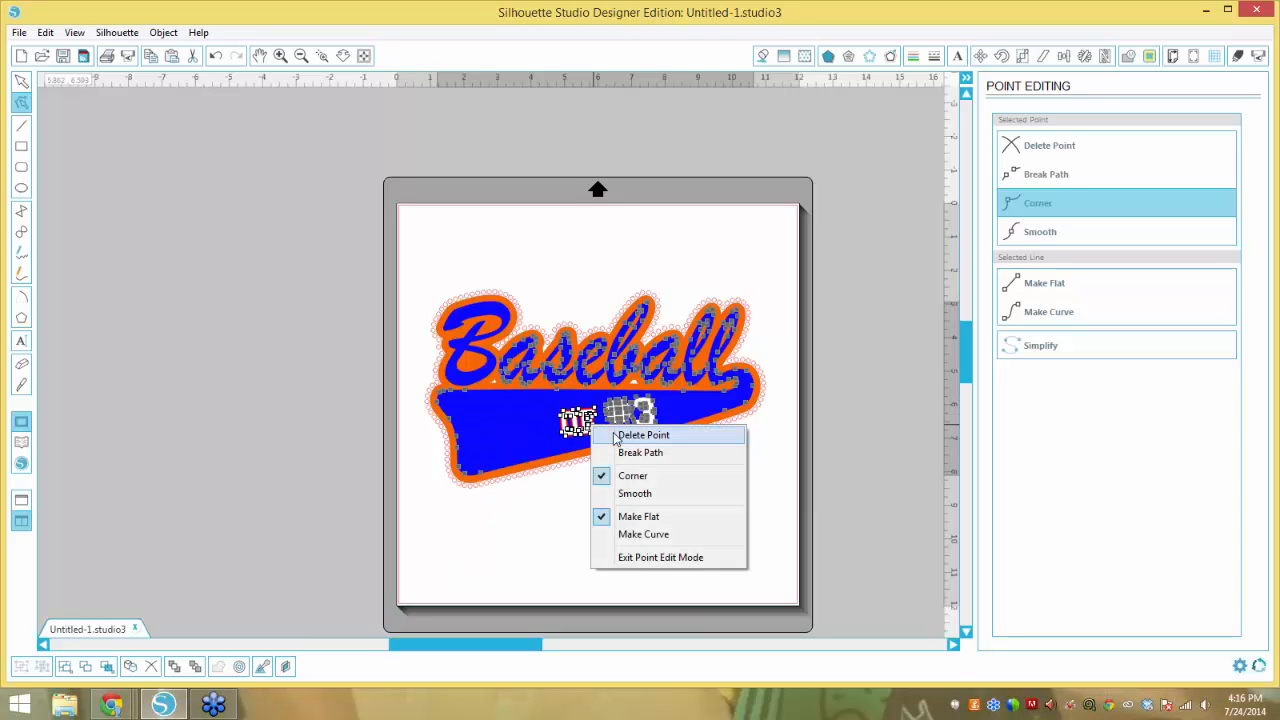
{"action": "left_click", "coordinate": [640, 435]}
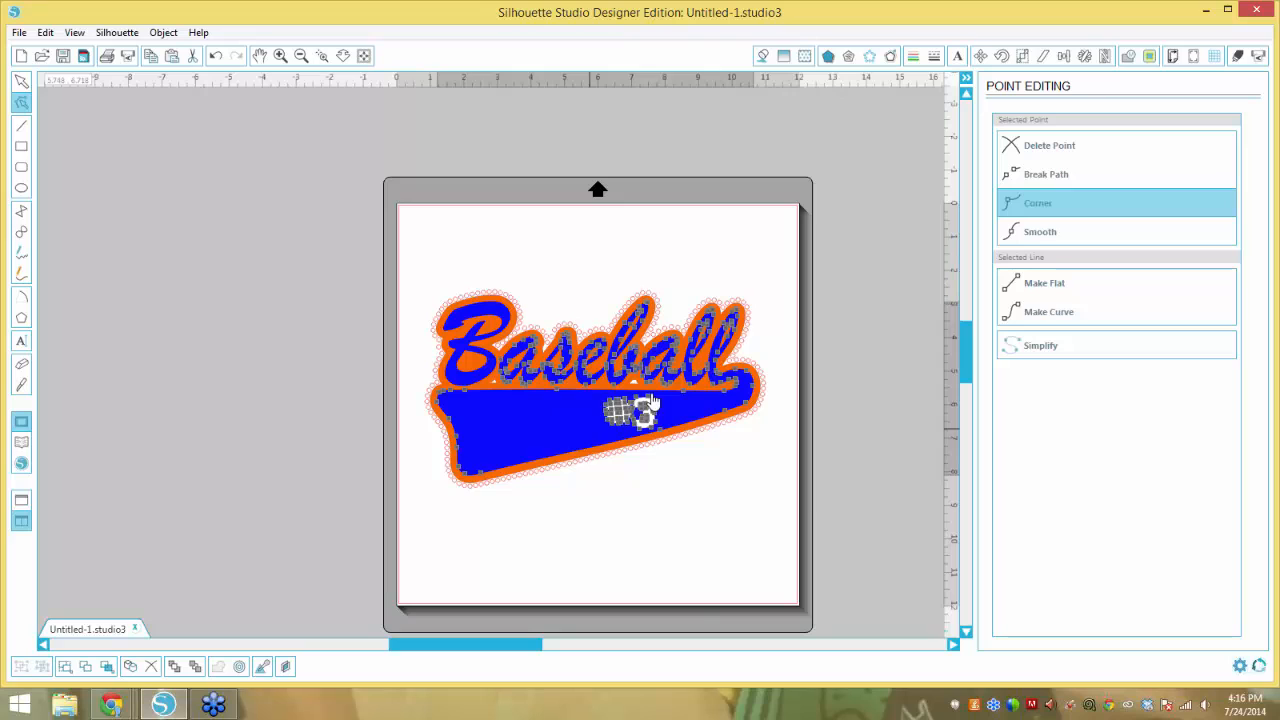
{"action": "right_click", "coordinate": [651, 404]}
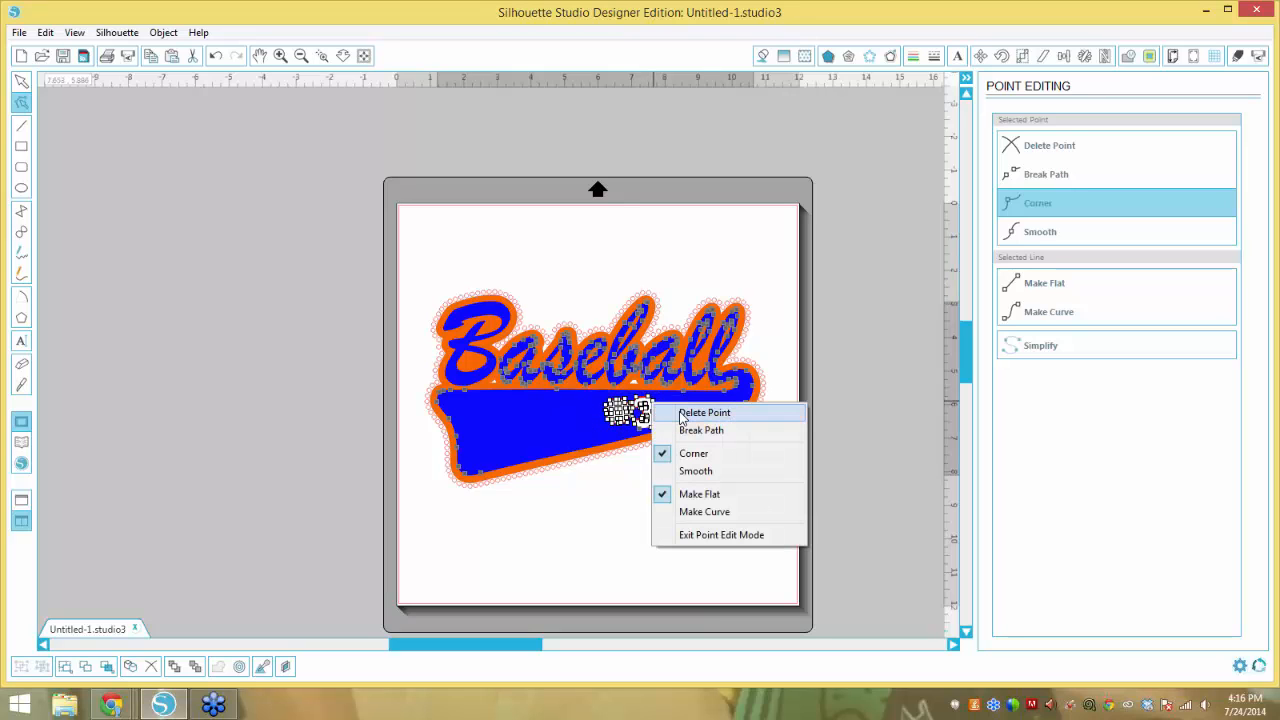
{"action": "left_click", "coordinate": [681, 413]}
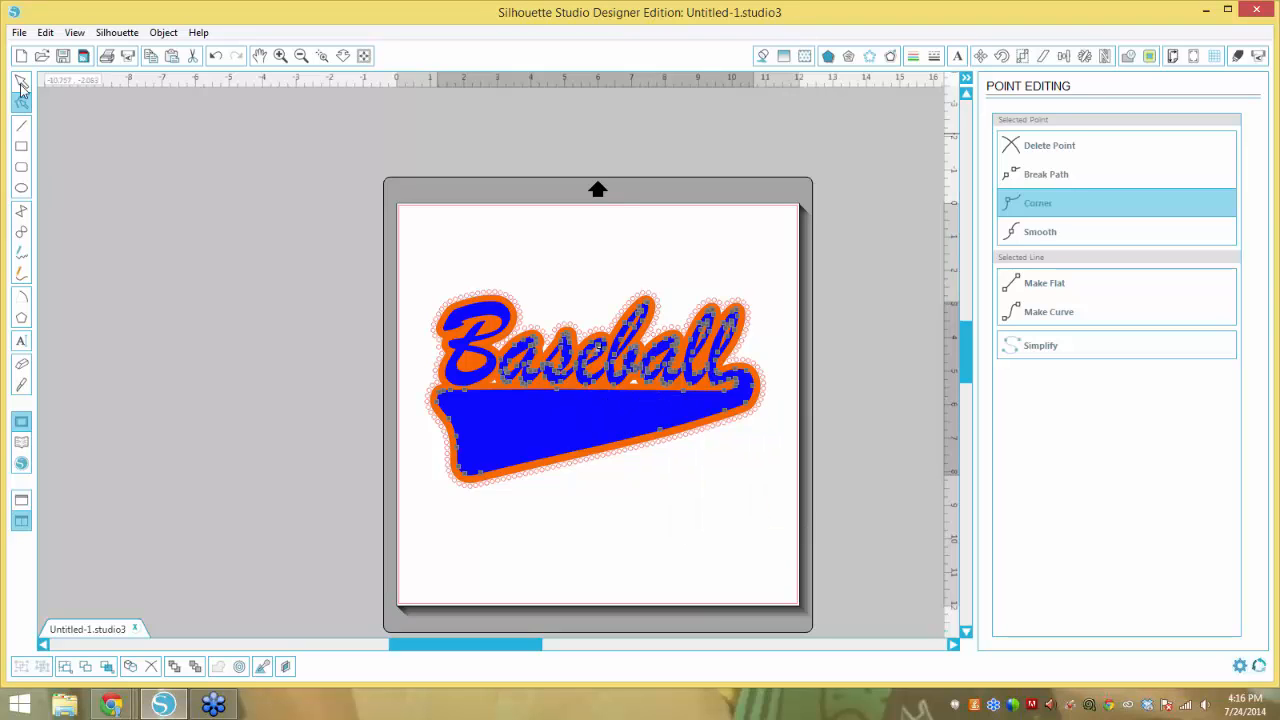
{"action": "left_click", "coordinate": [21, 82]}
{"action": "left_click", "coordinate": [568, 436]}
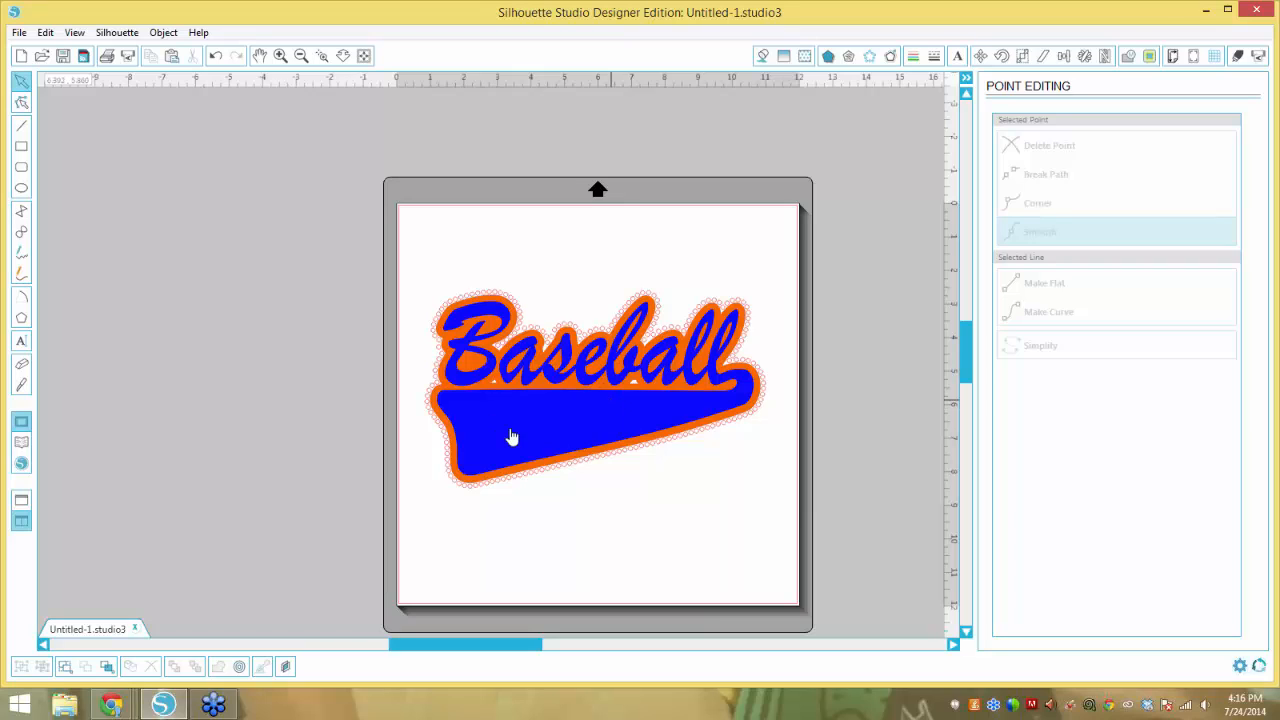
{"action": "left_click", "coordinate": [637, 455]}
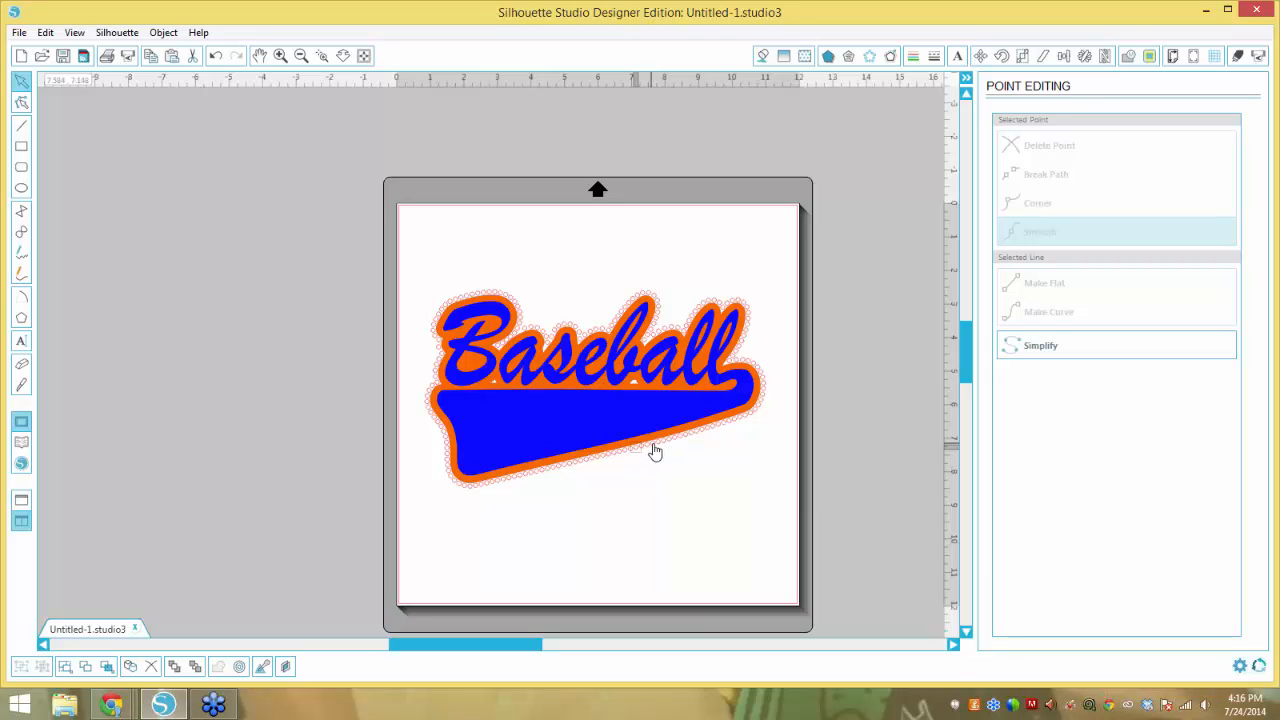
{"action": "left_click", "coordinate": [653, 452]}
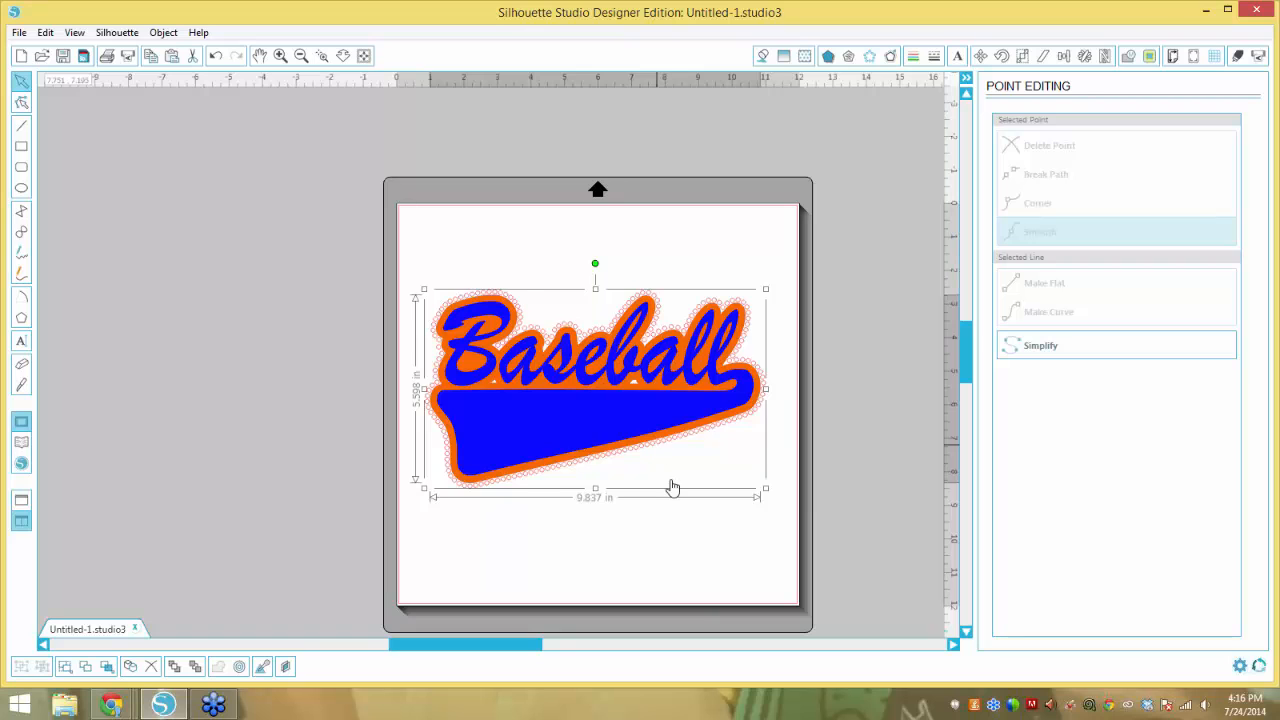
{"action": "left_click_drag", "start_coordinate": [663, 441], "coordinate": [675, 471]}
{"action": "key", "text": "ctrl+z"}
{"action": "left_click", "coordinate": [673, 525]}
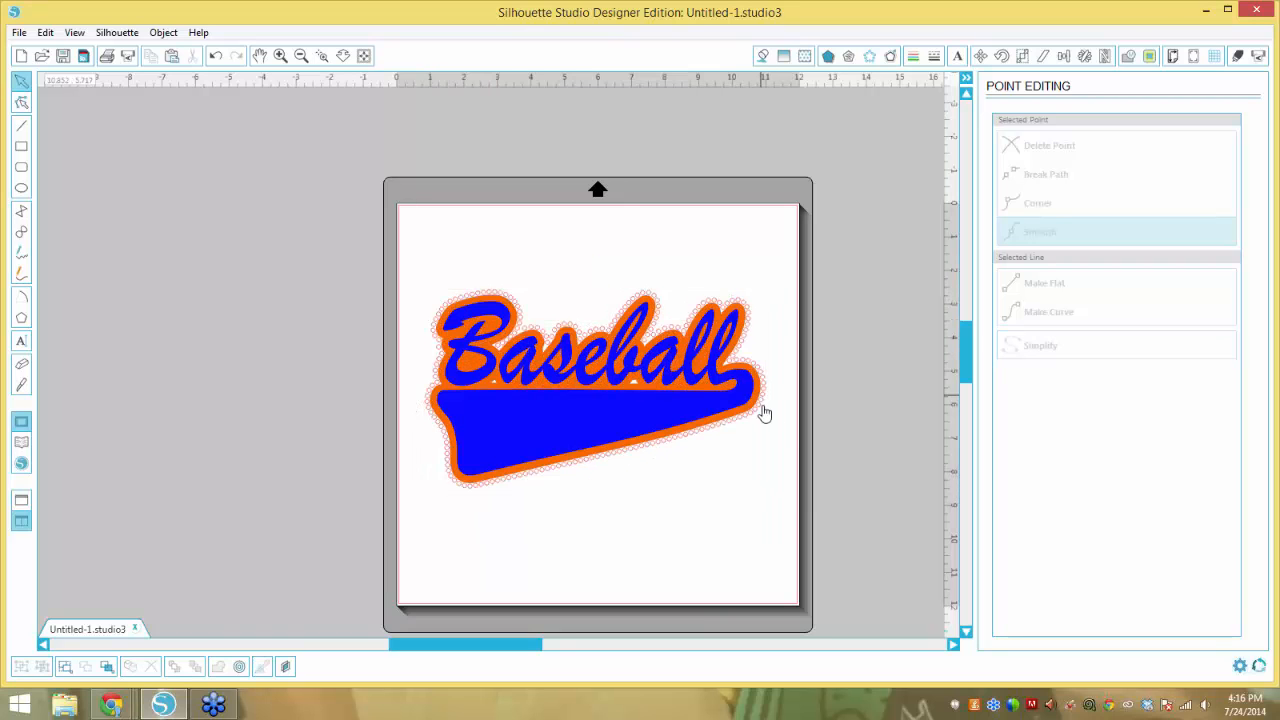
{"action": "left_click", "coordinate": [763, 411]}
{"action": "mouse_move", "coordinate": [763, 443]}
{"action": "left_mouse_down"}
{"action": "mouse_move", "coordinate": [765, 490]}
{"action": "mouse_move", "coordinate": [762, 457]}
{"action": "left_mouse_up"}
{"action": "key", "text": "ctrl+z"}
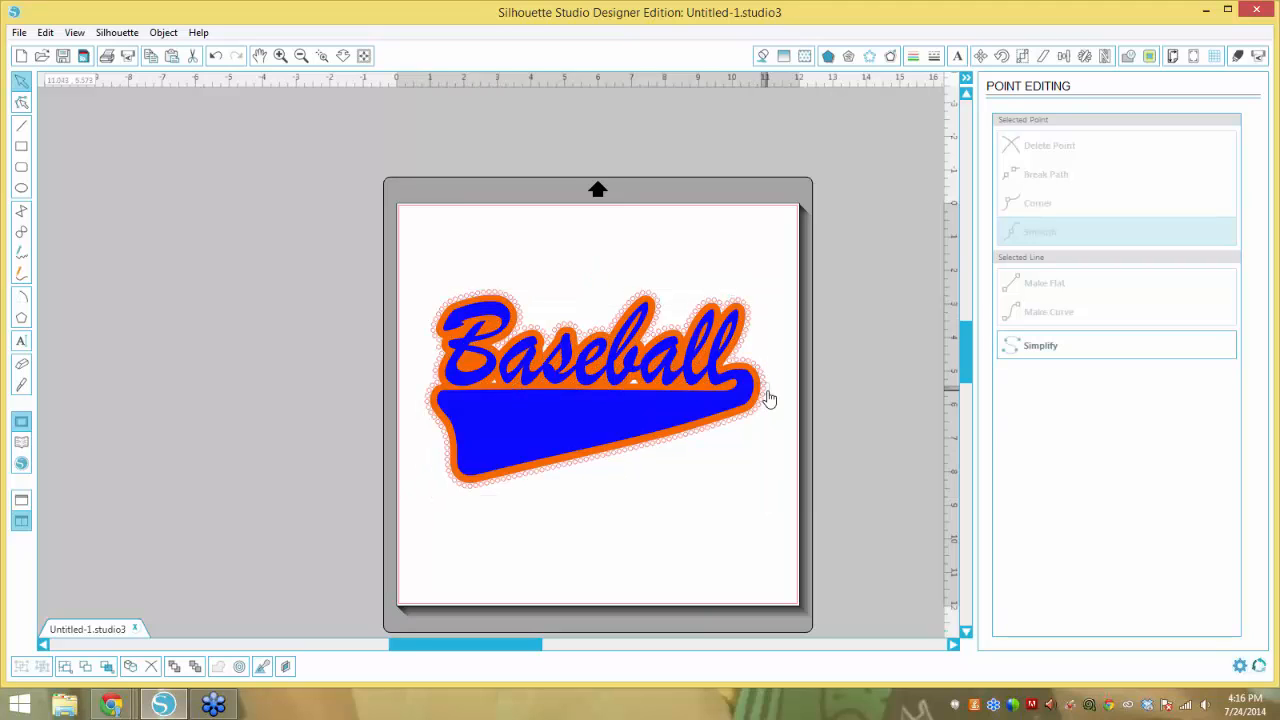
Delete the orange outline behind the logo and the rhinestones around the logo's right half.
{"action": "left_click", "coordinate": [870, 57]}
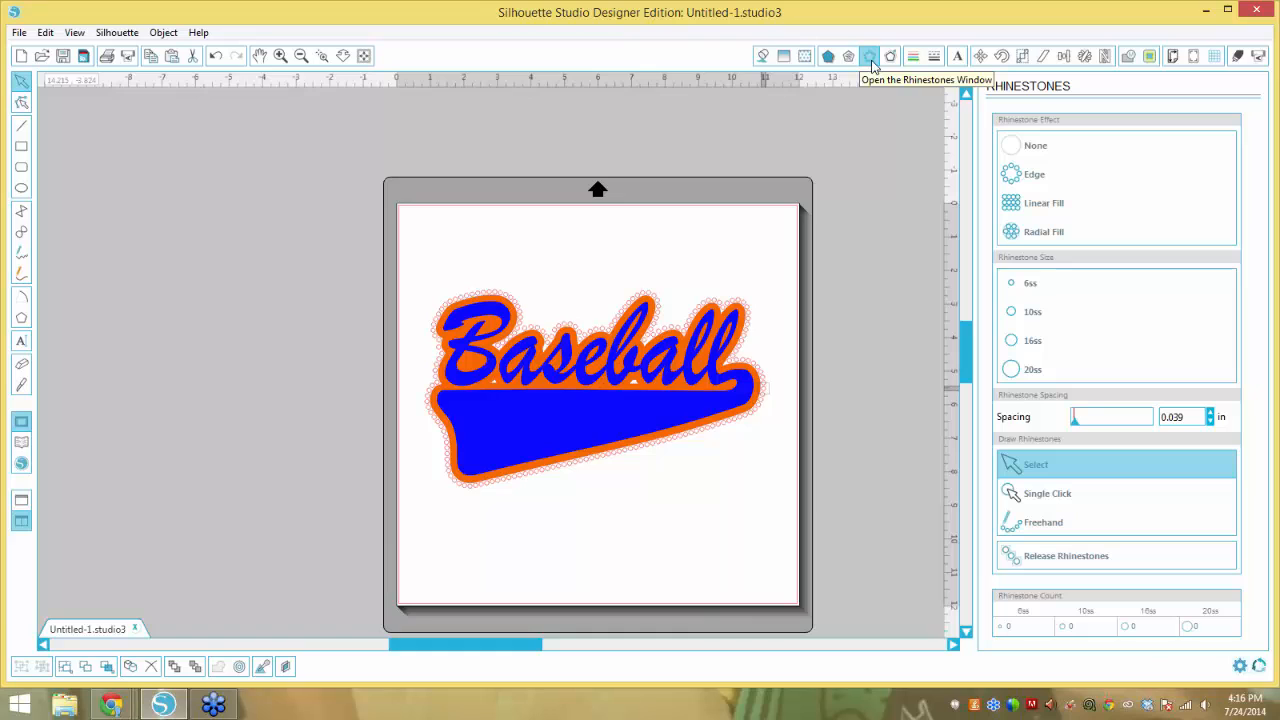
{"action": "left_click", "coordinate": [750, 416]}
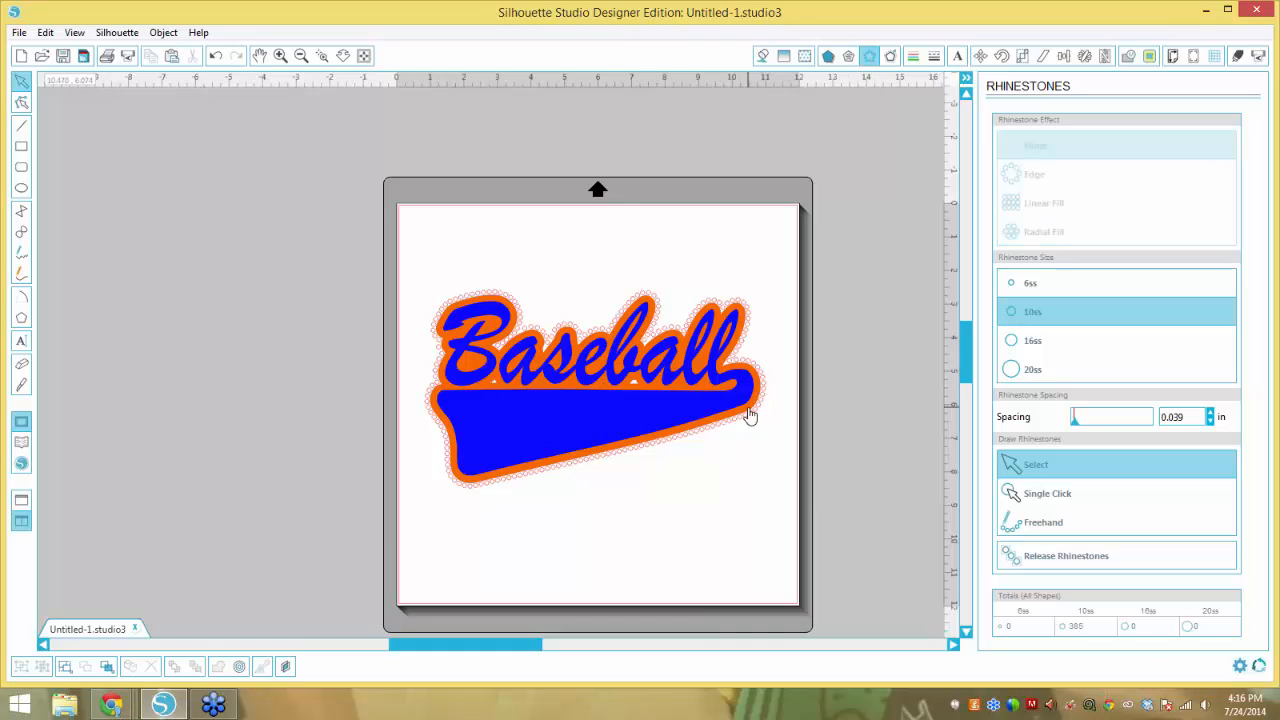
{"action": "left_click", "coordinate": [744, 447]}
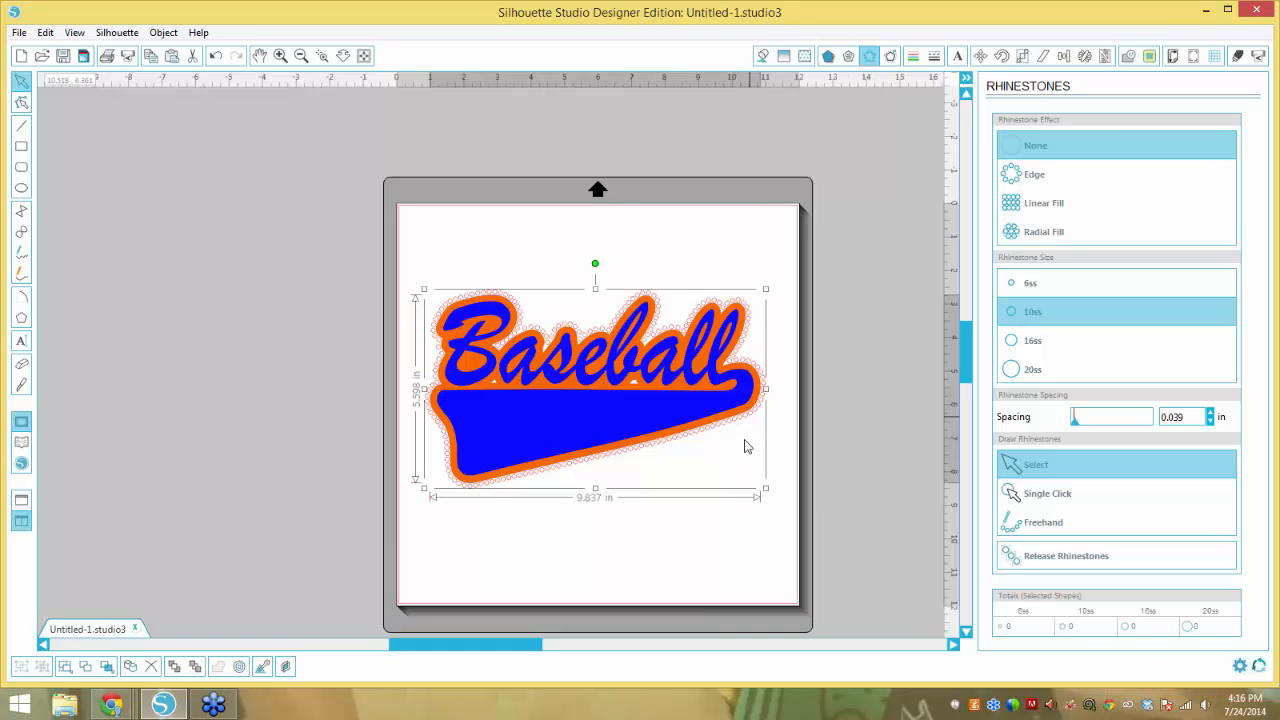
{"action": "left_click_drag", "start_coordinate": [700, 429], "coordinate": [703, 463]}
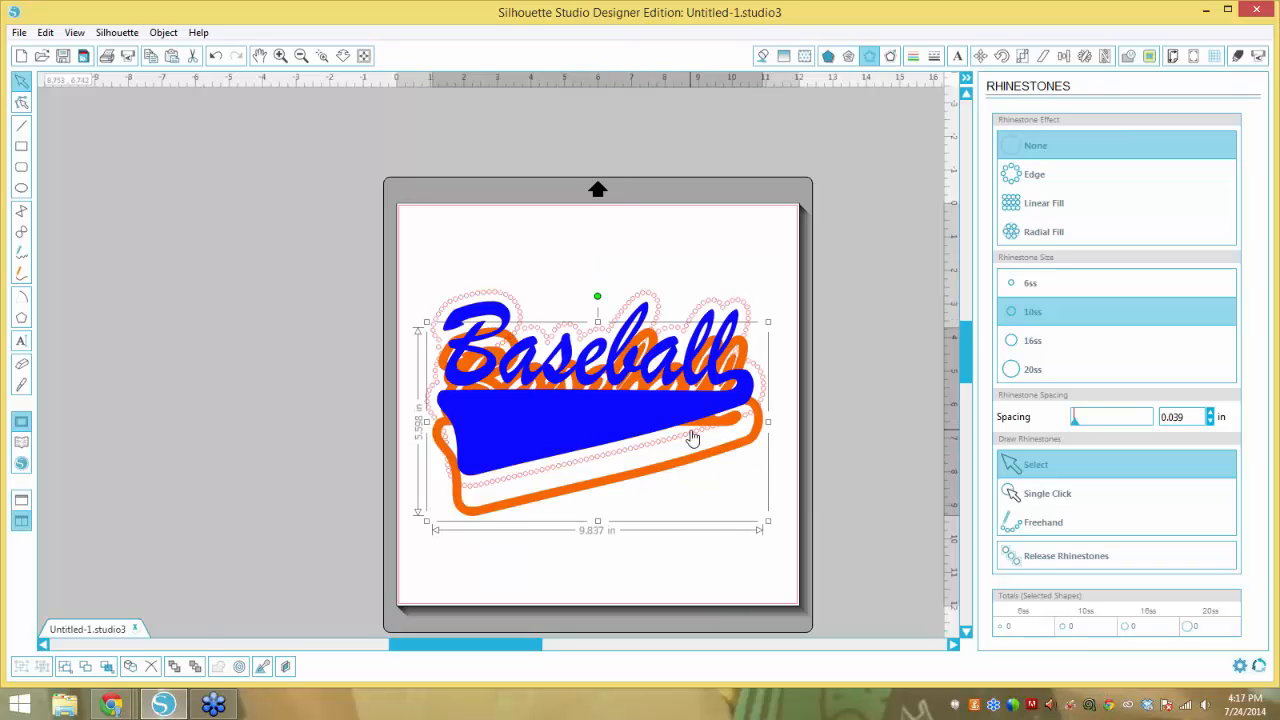
{"action": "key", "text": "Delete"}
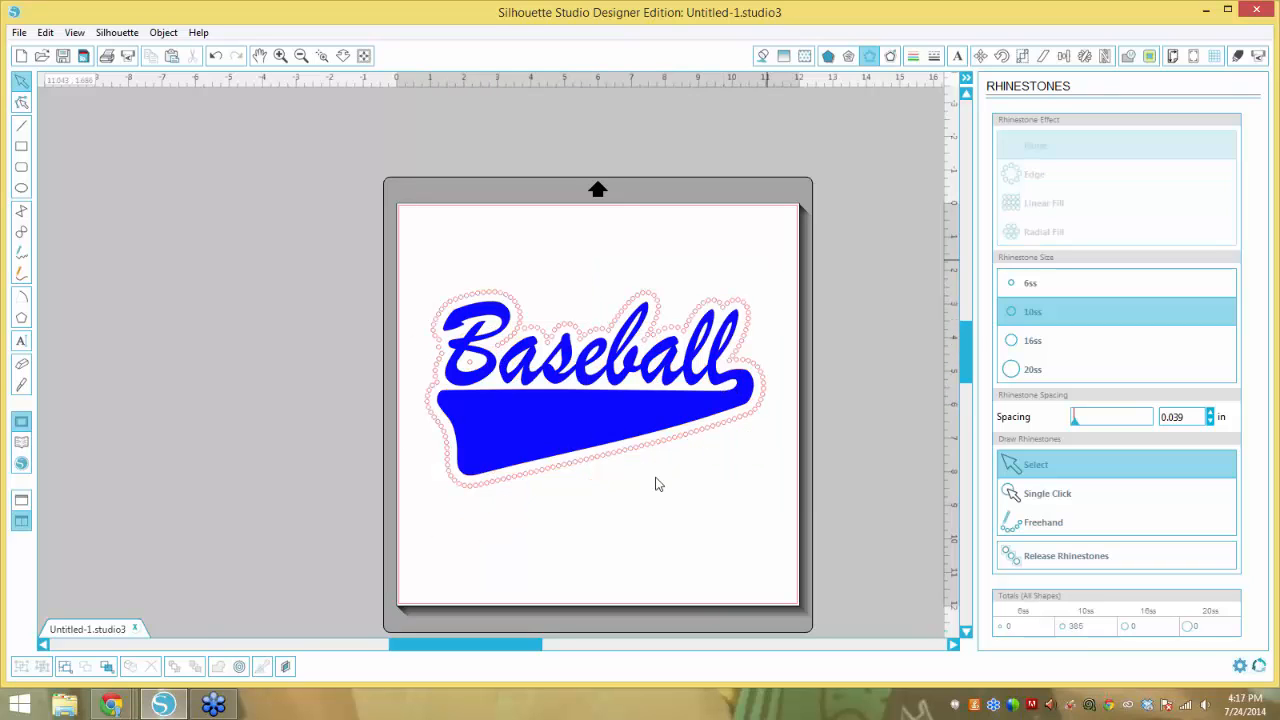
{"action": "left_click_drag", "start_coordinate": [656, 478], "coordinate": [590, 537]}
{"action": "key", "text": "Delete"}
{"action": "left_click_drag", "start_coordinate": [628, 230], "coordinate": [443, 458]}
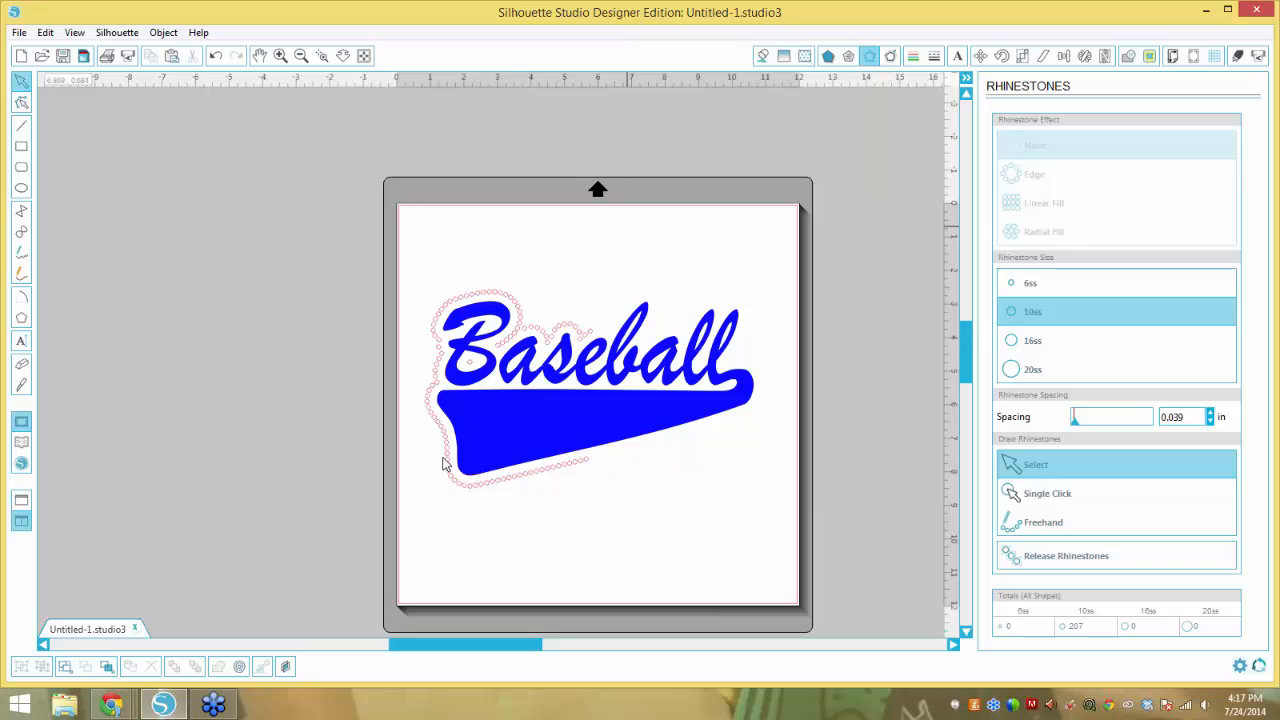
{"action": "left_click", "coordinate": [443, 463]}
{"action": "key", "text": "Delete"}
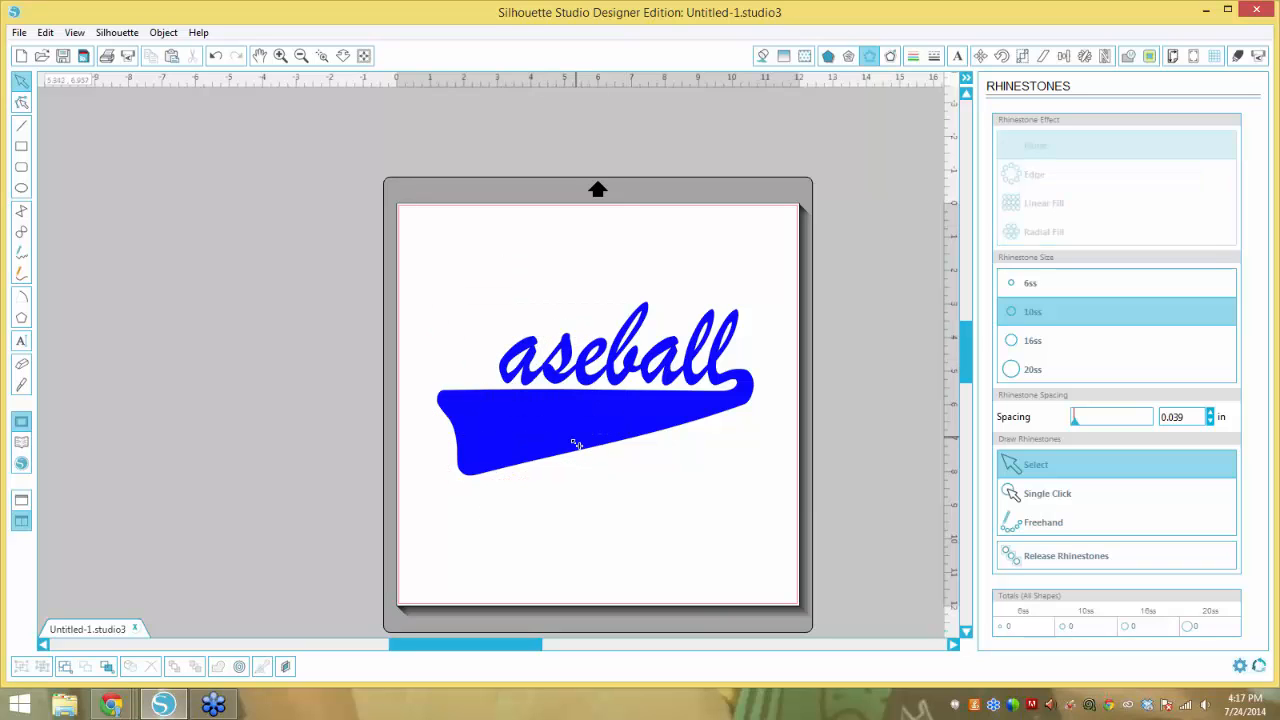
{"action": "key", "text": "ctrl+z"}
Delete the remaining rhinestones around the logo's left half and nudge the blue logo slightly upward.
{"action": "left_click", "coordinate": [513, 312]}
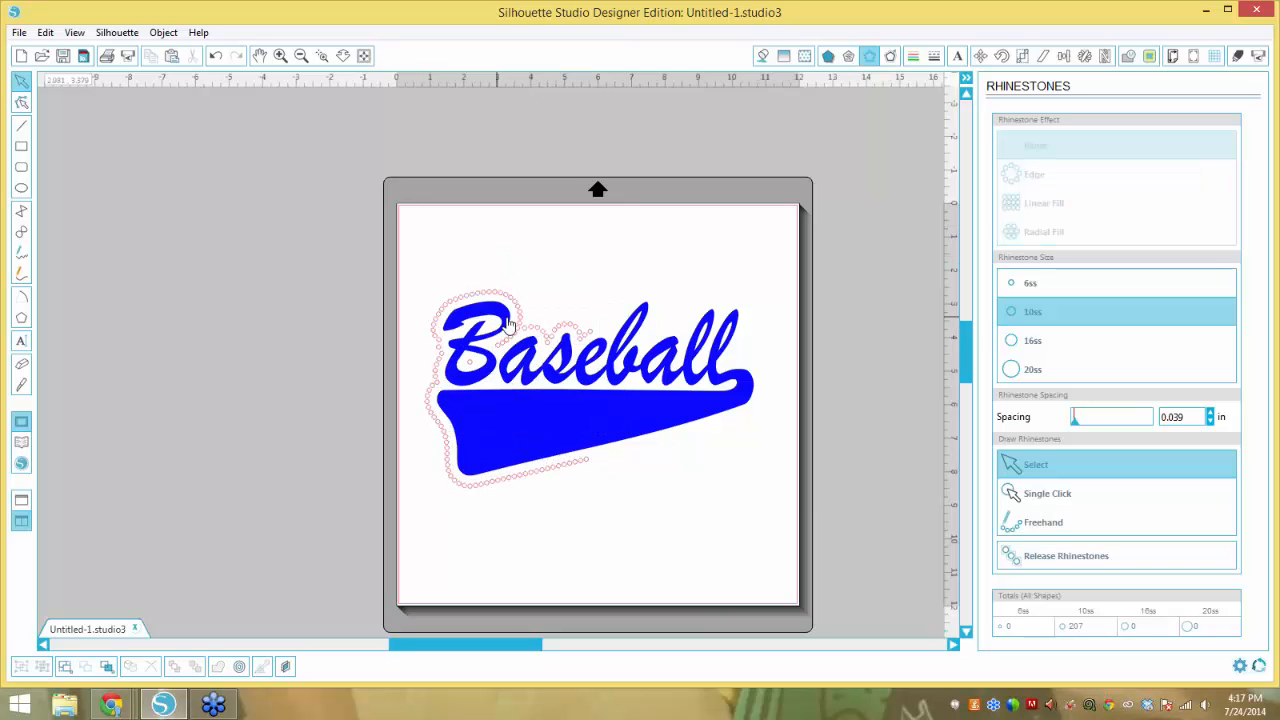
{"action": "left_click", "coordinate": [573, 427]}
{"action": "left_click", "coordinate": [633, 260]}
{"action": "left_click_drag", "start_coordinate": [634, 257], "coordinate": [423, 531]}
{"action": "key", "text": "Delete"}
{"action": "left_click", "coordinate": [588, 428]}
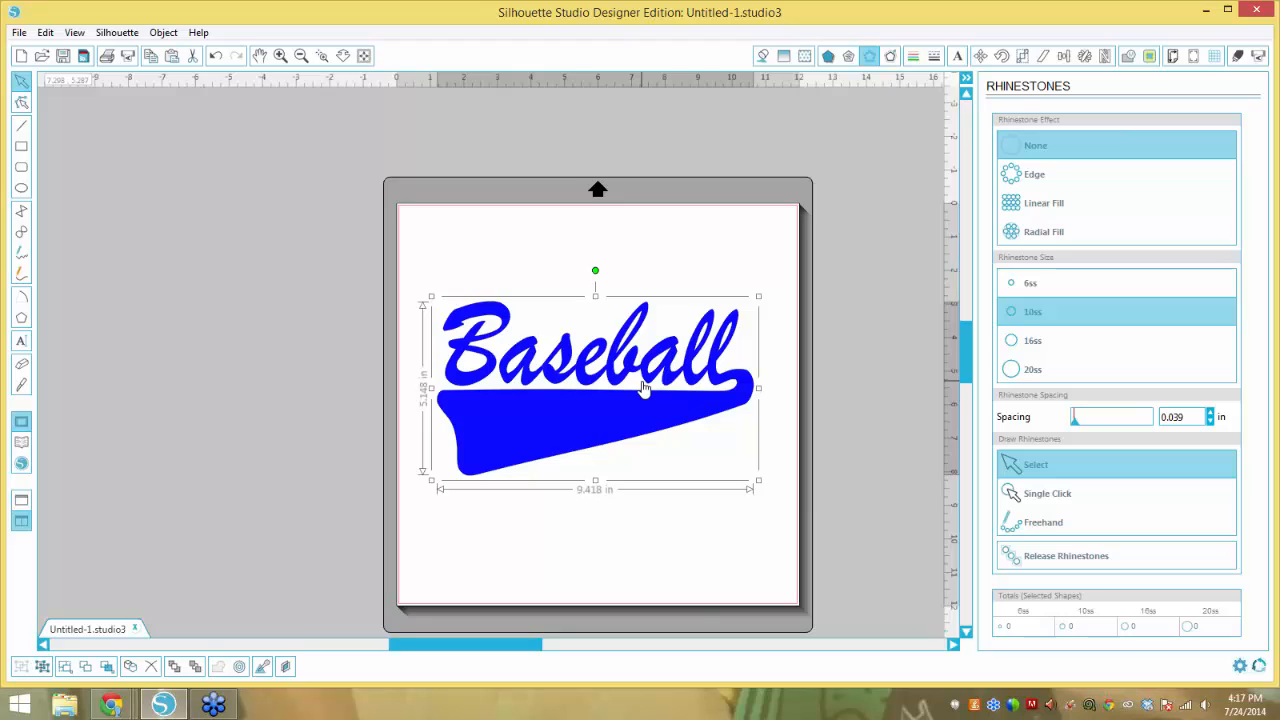
{"action": "left_click_drag", "start_coordinate": [637, 414], "coordinate": [640, 405]}
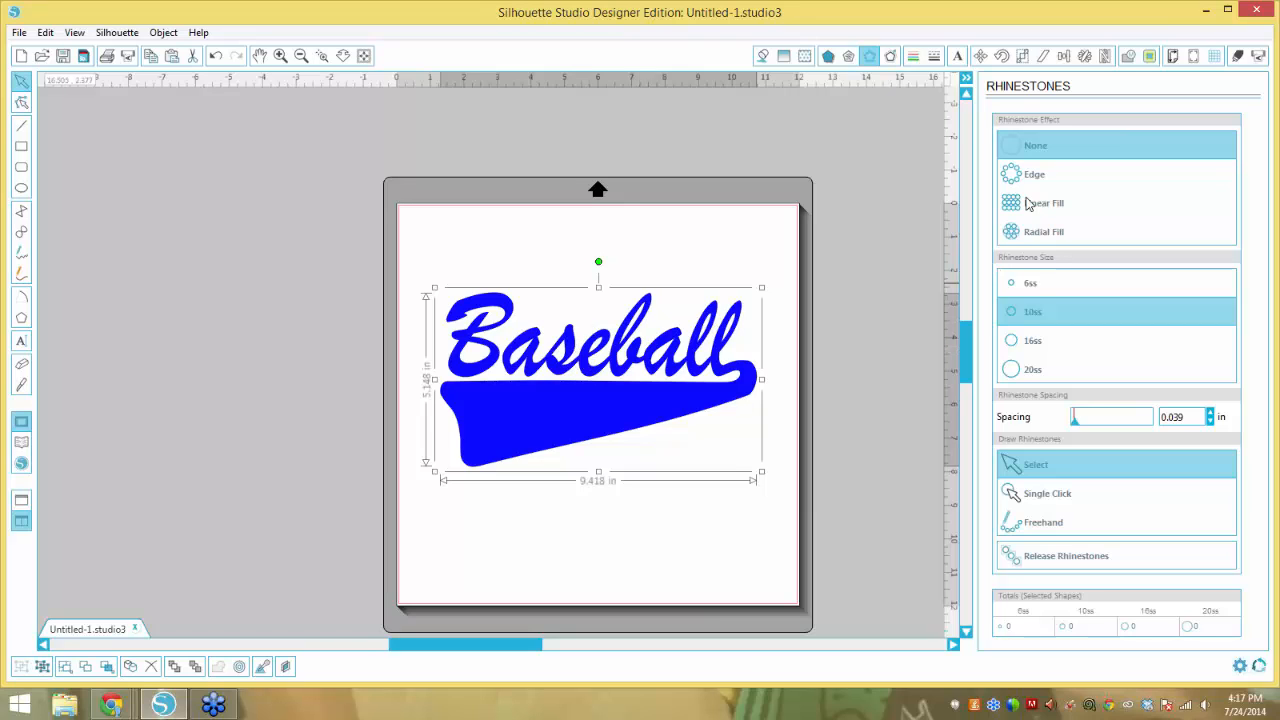
Set the rhinestone size to 6ss and add a round 0.080 in offset around the blue logo.
{"action": "left_click", "coordinate": [1031, 290]}
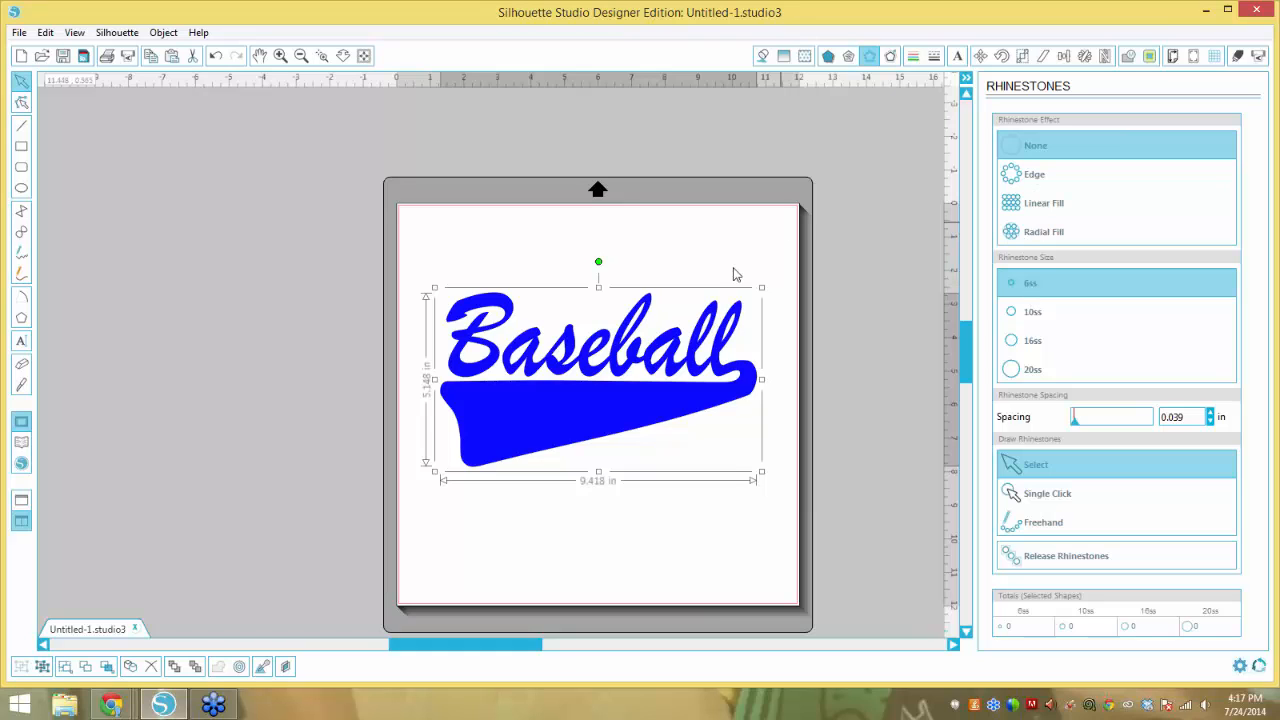
{"action": "left_click", "coordinate": [889, 57]}
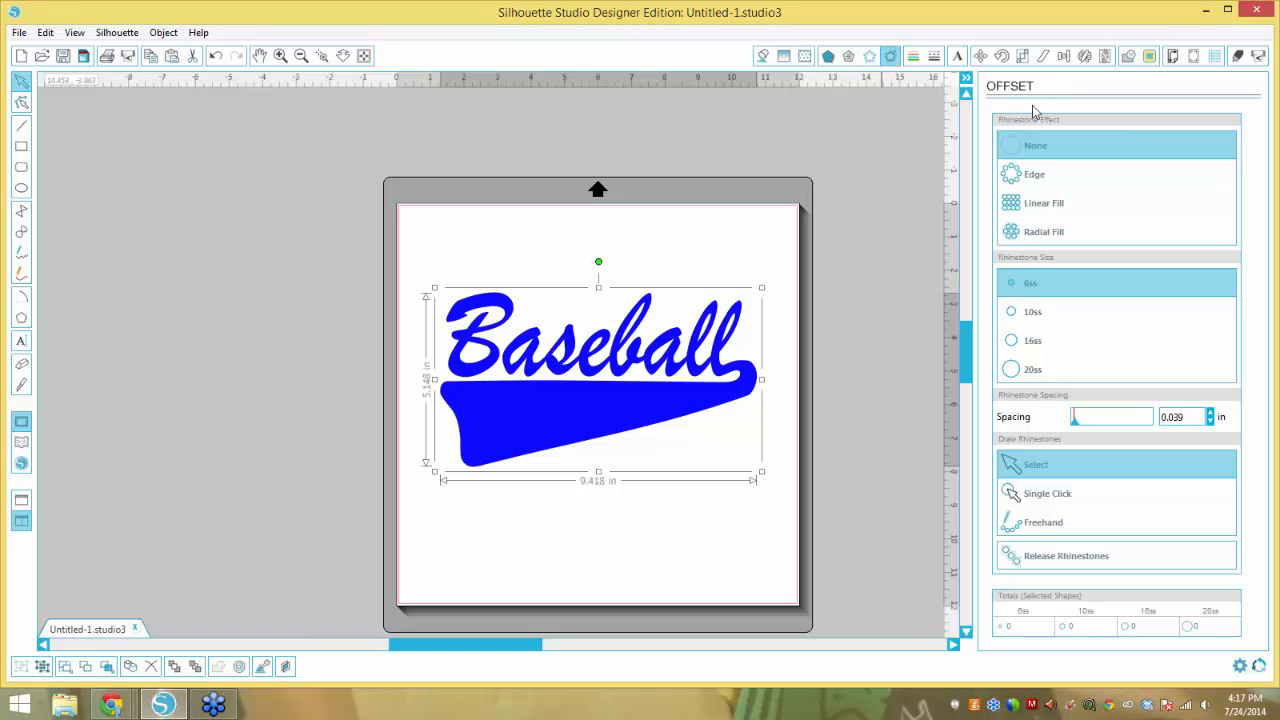
{"action": "left_click", "coordinate": [1031, 147]}
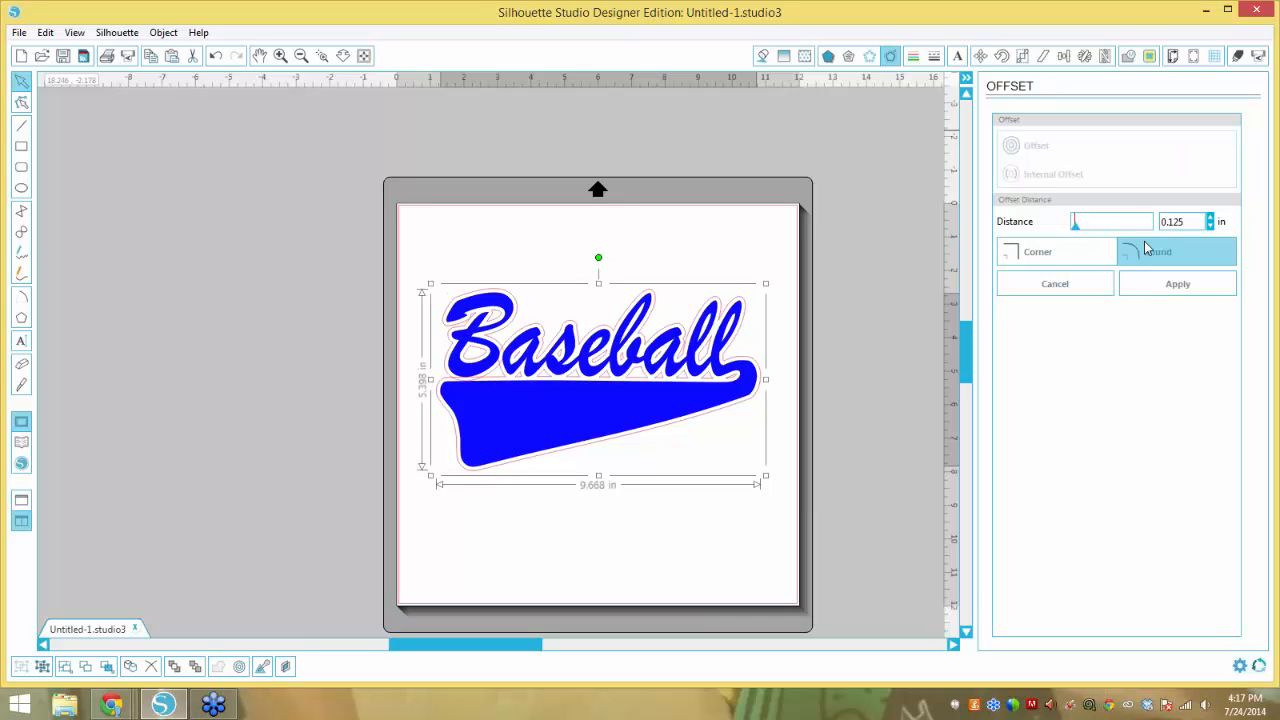
{"action": "left_click_drag", "start_coordinate": [1185, 222], "coordinate": [1169, 222]}
{"action": "type", "text": "080"}
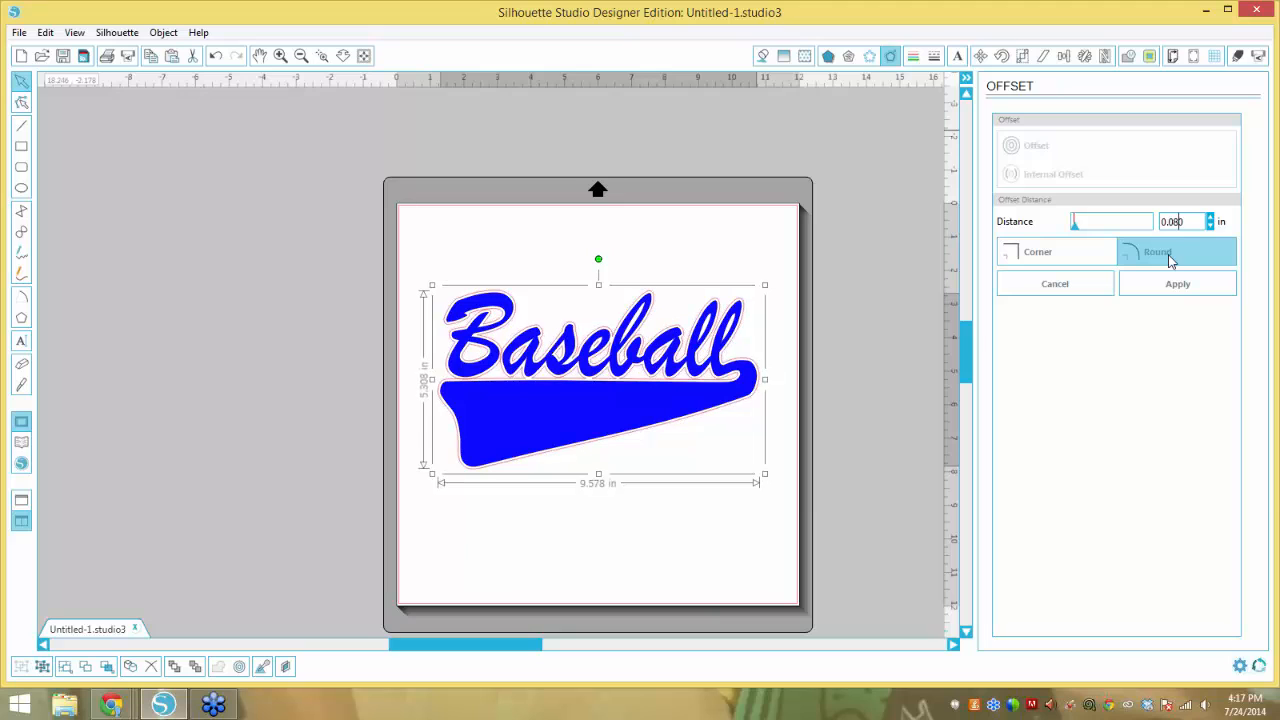
{"action": "left_click", "coordinate": [748, 296]}
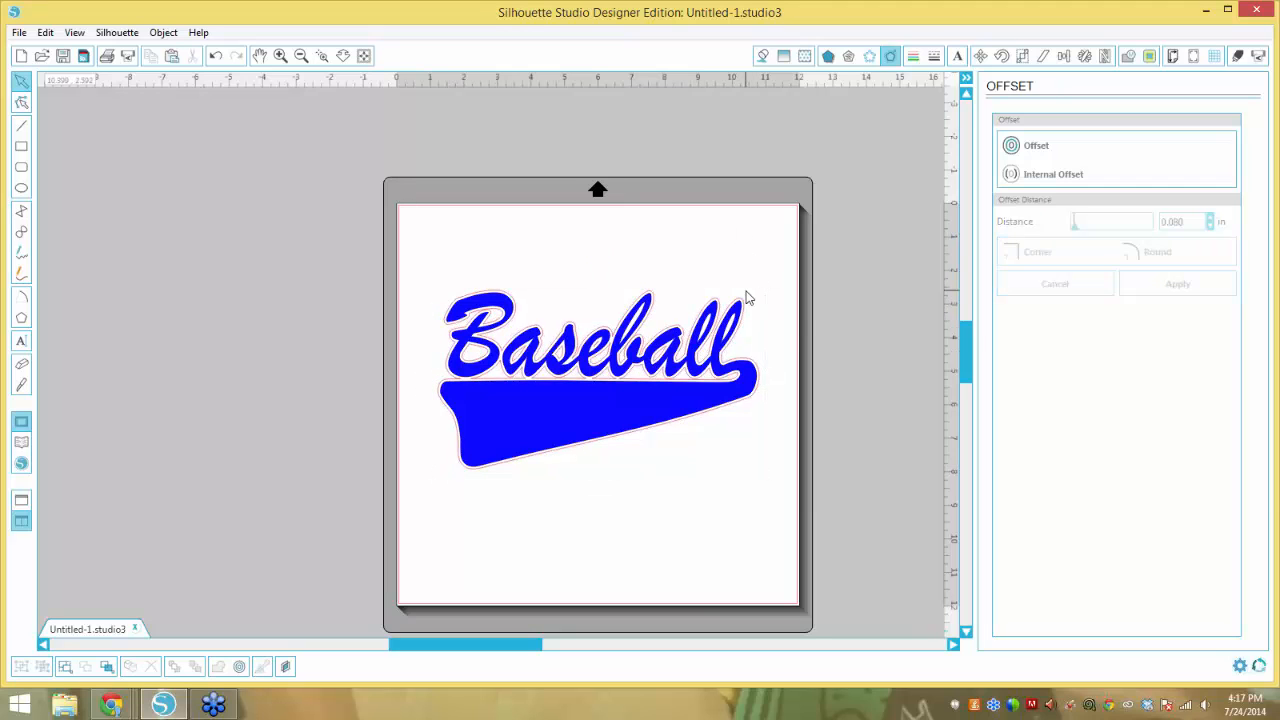
Try the Edge rhinestone effect on the blue Baseball logo.
{"action": "left_click", "coordinate": [748, 310]}
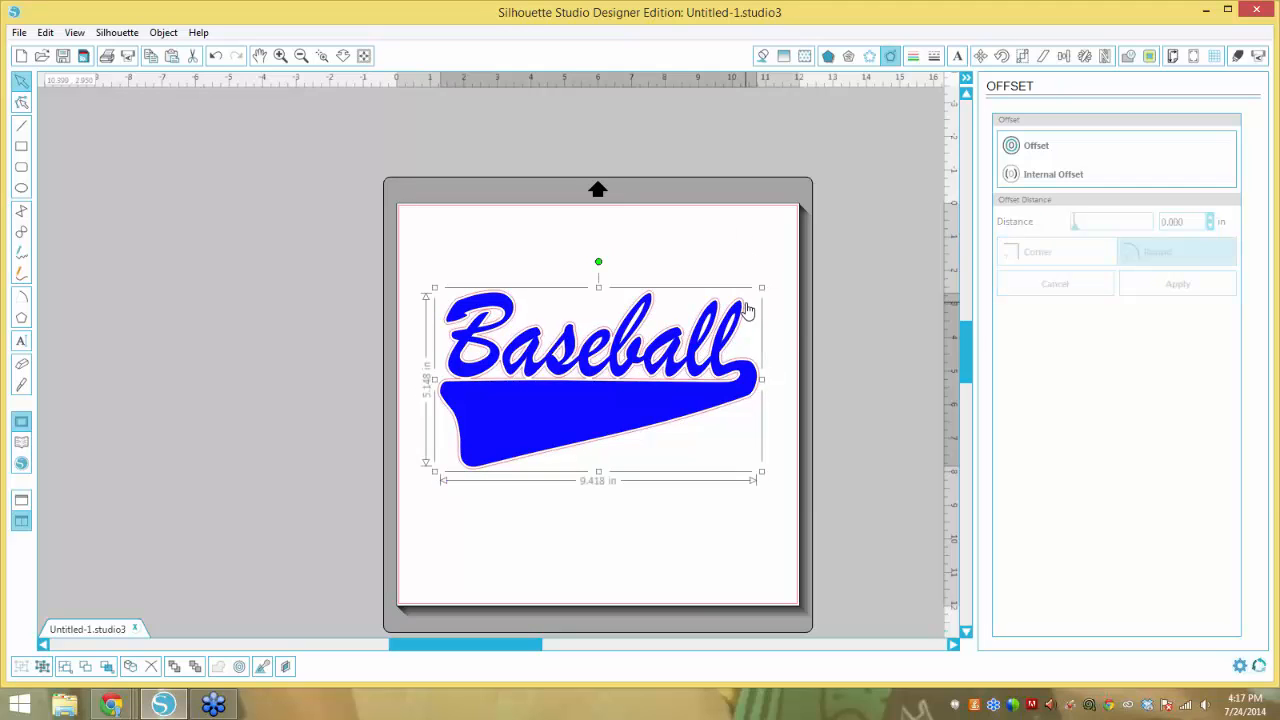
{"action": "left_click", "coordinate": [870, 57]}
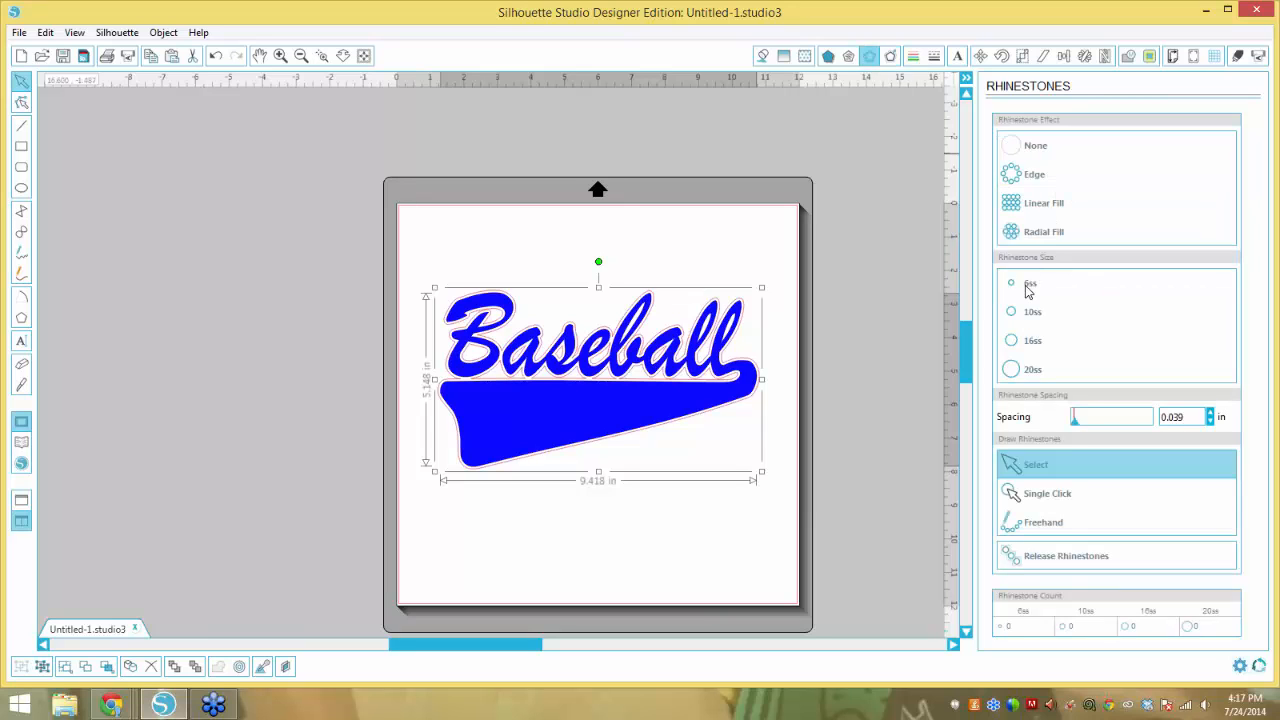
{"action": "left_click", "coordinate": [1030, 288]}
{"action": "left_click", "coordinate": [1035, 176]}
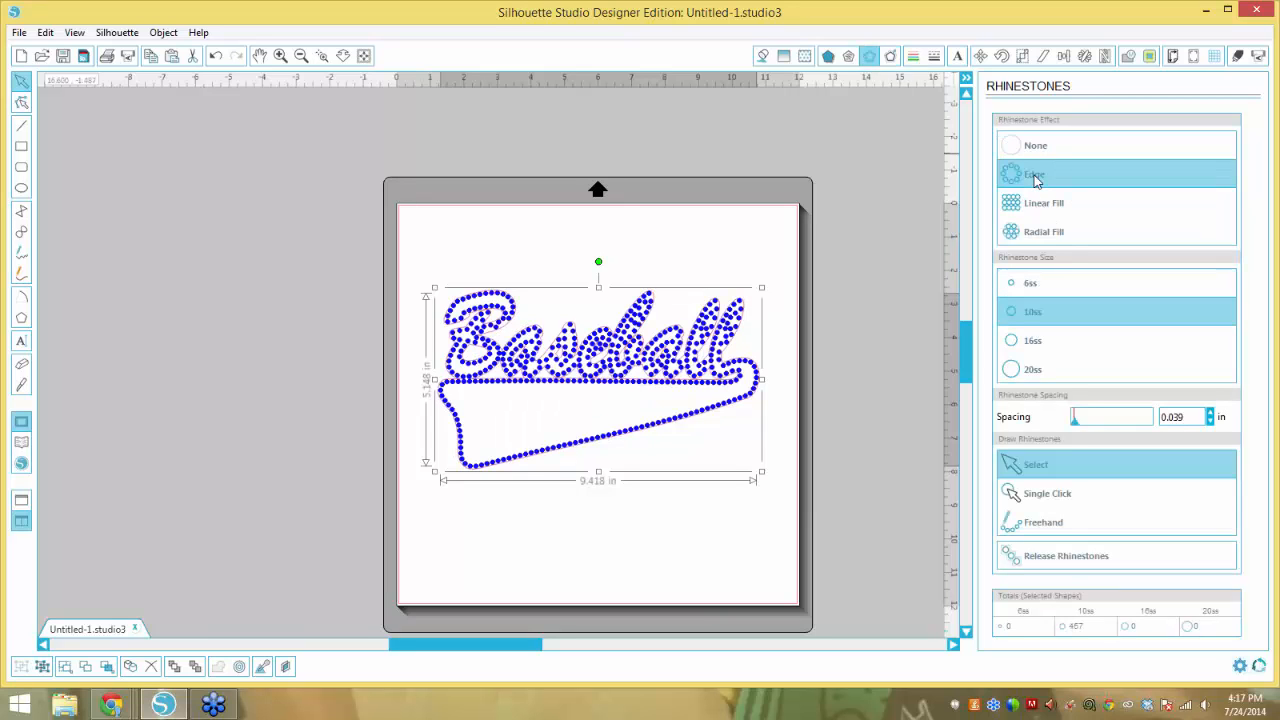
{"action": "left_click", "coordinate": [730, 237]}
{"action": "key", "text": "ctrl+z"}
{"action": "key", "text": "i"}
{"action": "key", "text": "ctrl+z"}
Select the thin offset outline around the blue Baseball logo.
{"action": "left_click", "coordinate": [748, 268]}
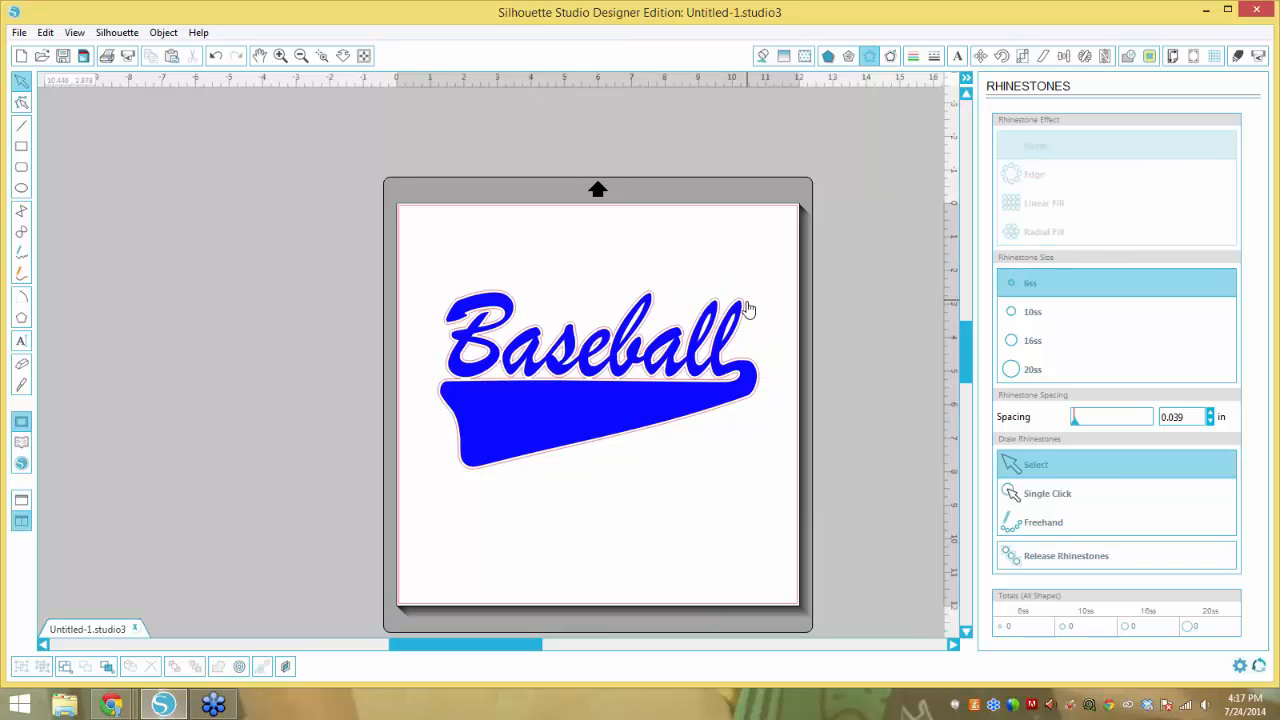
{"action": "left_click_drag", "start_coordinate": [747, 303], "coordinate": [757, 291]}
{"action": "key", "text": "ctrl+z"}
{"action": "left_click", "coordinate": [757, 397]}
{"action": "left_click", "coordinate": [757, 397]}
{"action": "left_click_drag", "start_coordinate": [768, 409], "coordinate": [780, 420]}
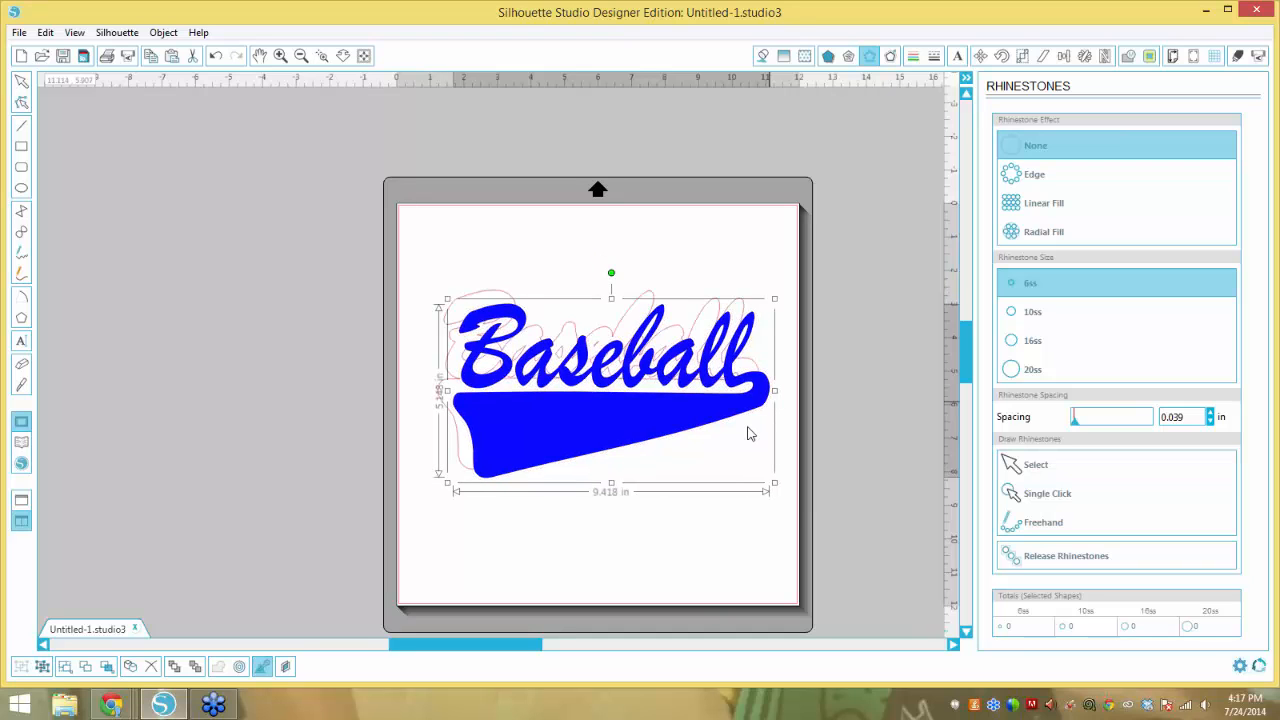
{"action": "key", "text": "ctrl+z"}
{"action": "left_click", "coordinate": [470, 474]}
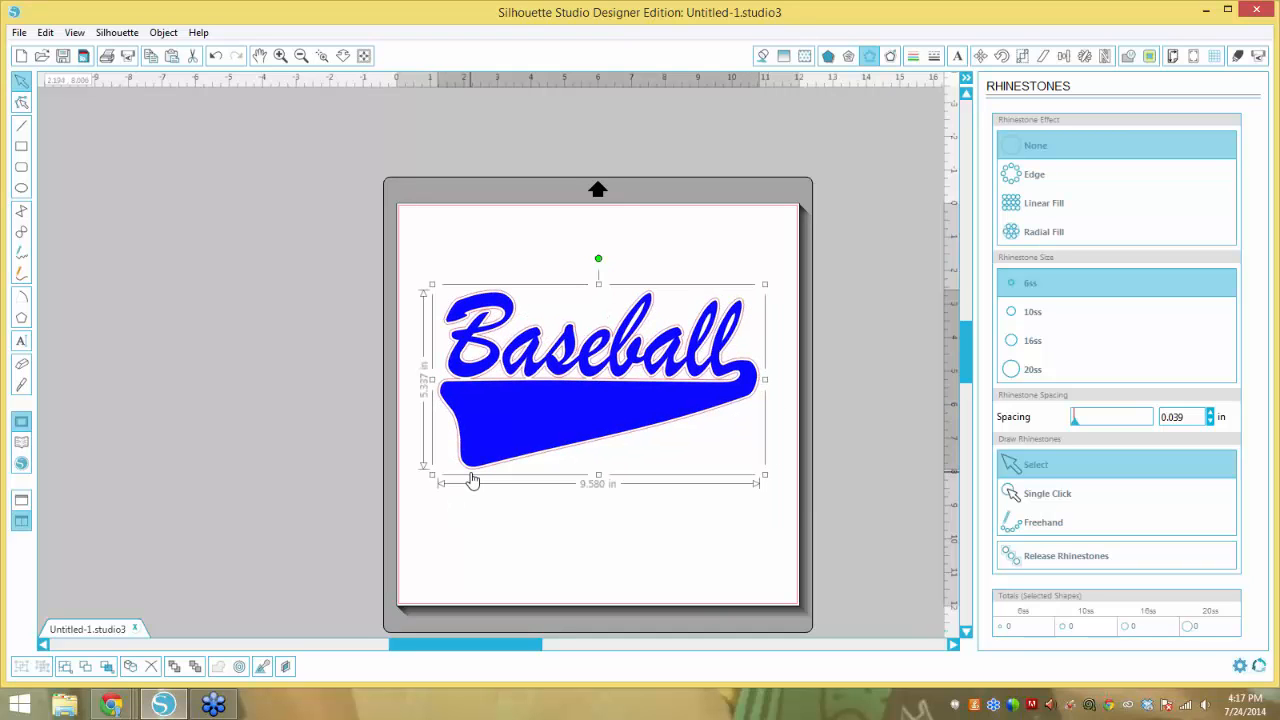
Try the Edge rhinestone effect on the thin offset outline in 6ss, 16ss and 20ss stones.
{"action": "left_click_drag", "start_coordinate": [471, 475], "coordinate": [473, 489]}
{"action": "key", "text": "ctrl+z"}
{"action": "left_click", "coordinate": [1032, 176]}
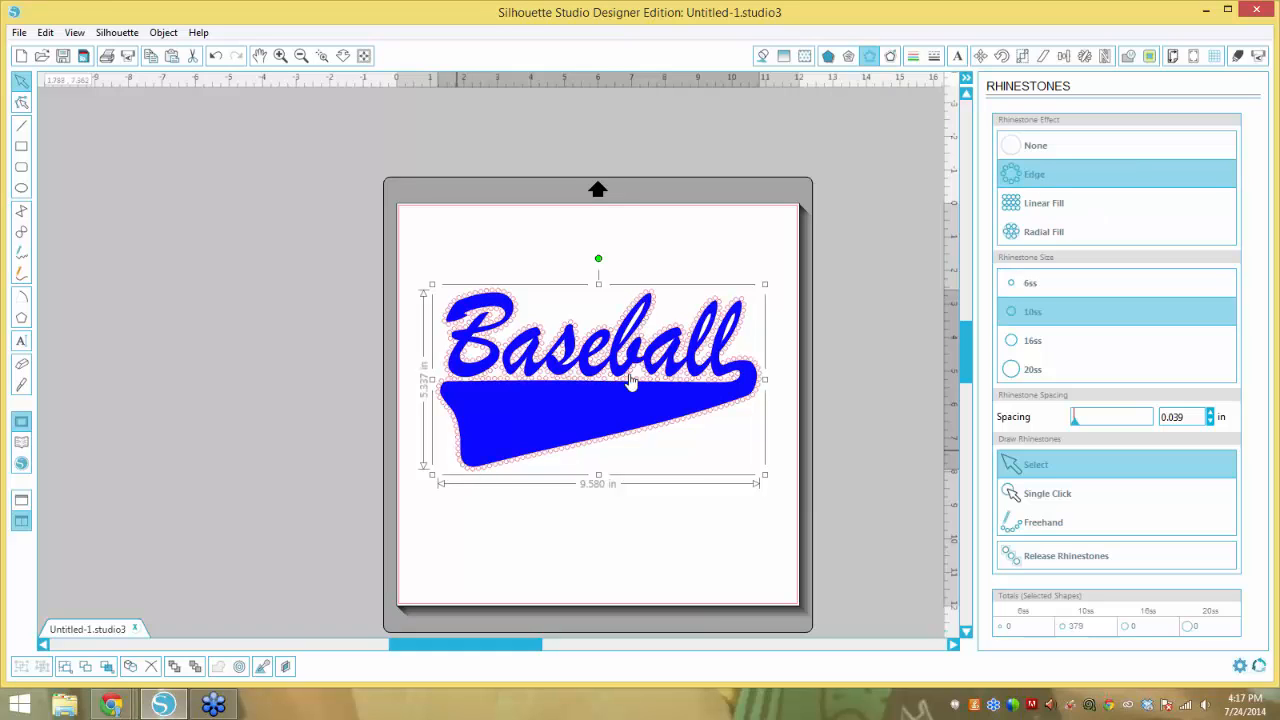
{"action": "left_click", "coordinate": [1032, 287]}
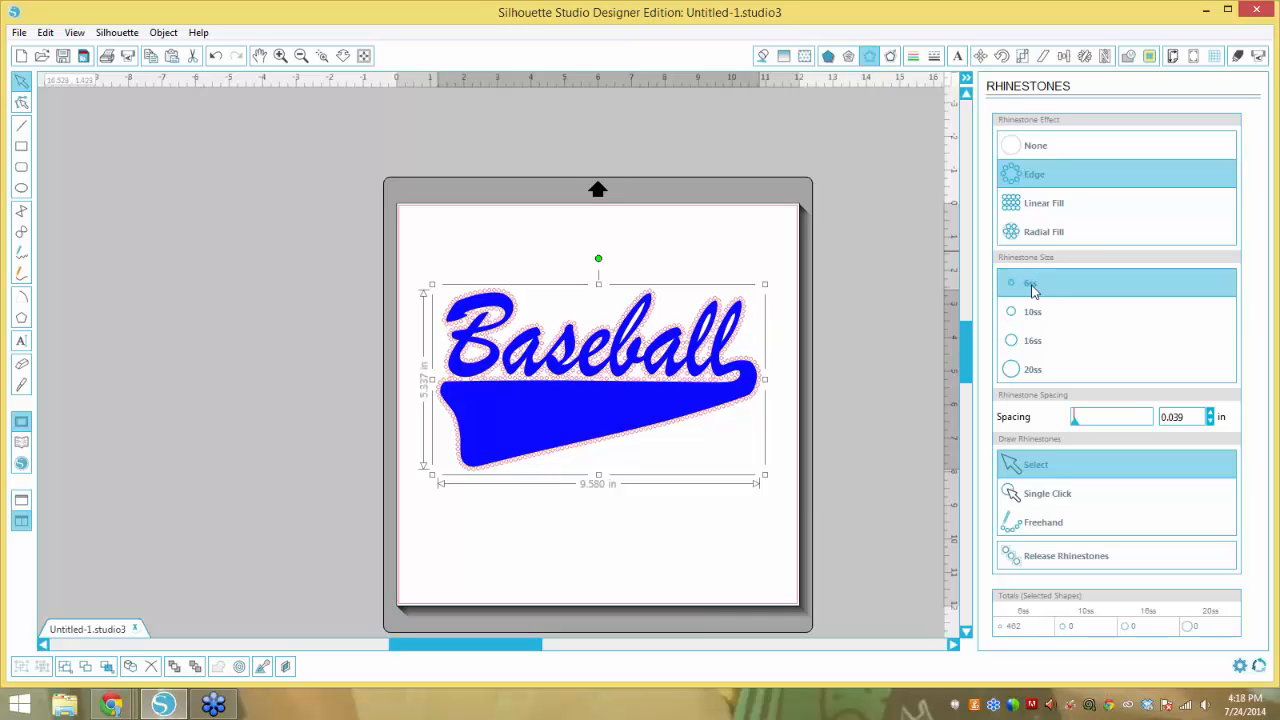
{"action": "left_click", "coordinate": [1034, 345]}
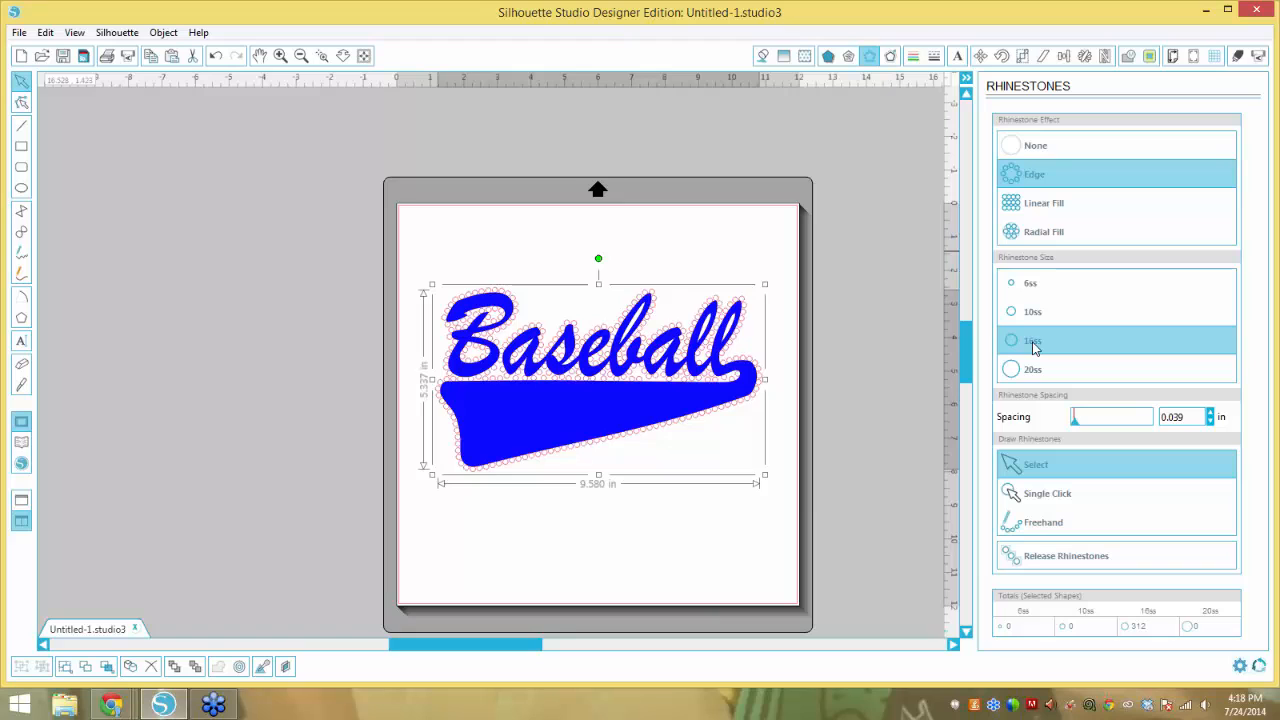
{"action": "left_click", "coordinate": [1032, 369]}
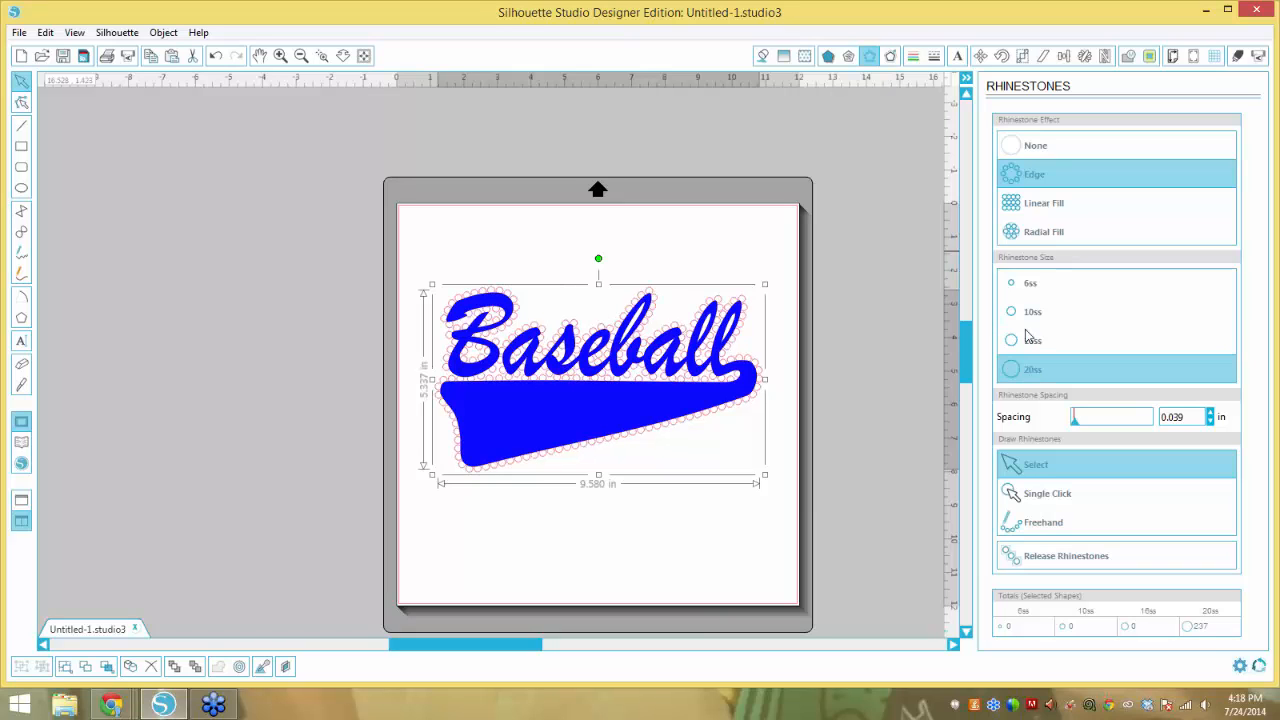
Switch the outline's rhinestones through 6ss, 10ss and 16ss again and return to 6ss.
{"action": "left_click", "coordinate": [1032, 284]}
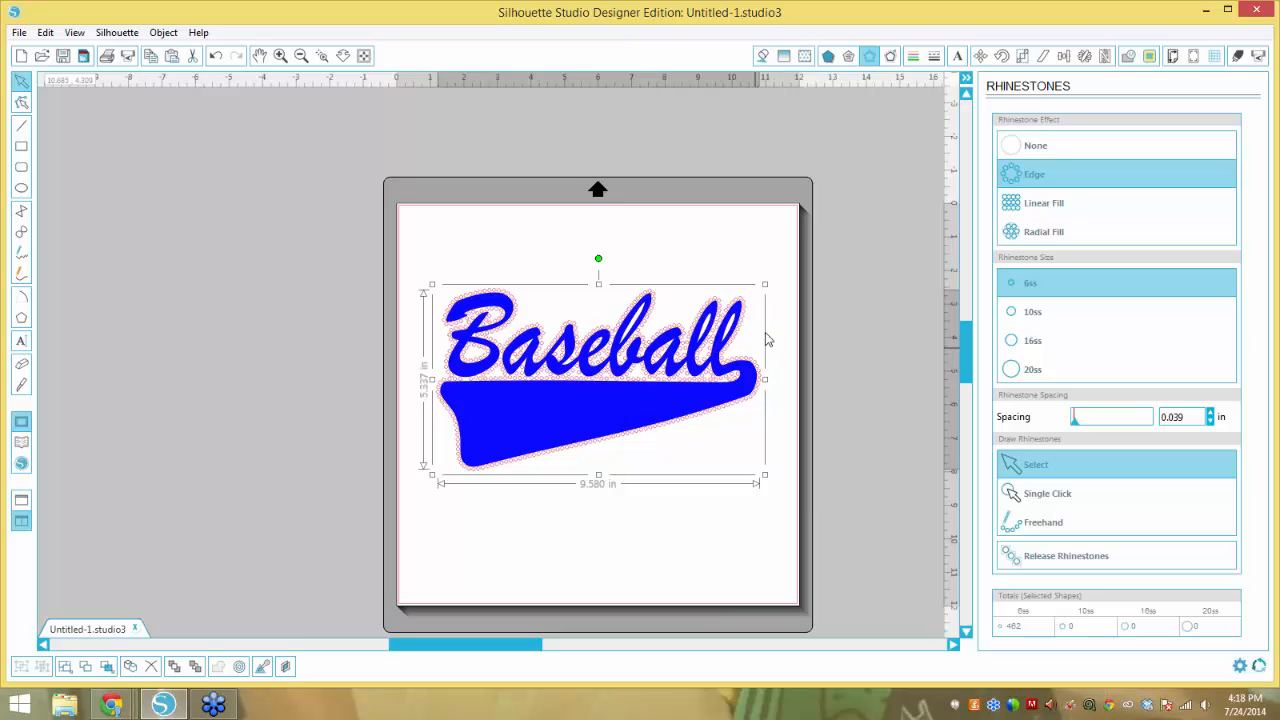
{"action": "left_click", "coordinate": [1032, 312]}
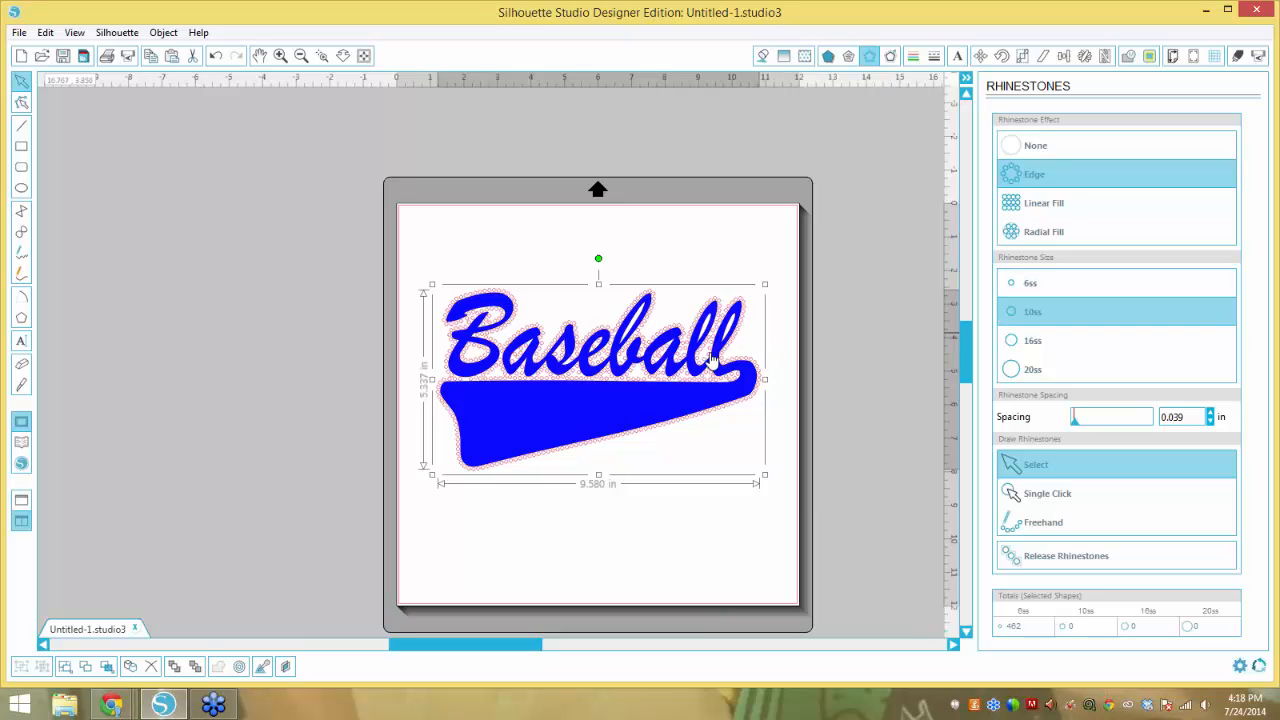
{"action": "left_click", "coordinate": [1027, 343]}
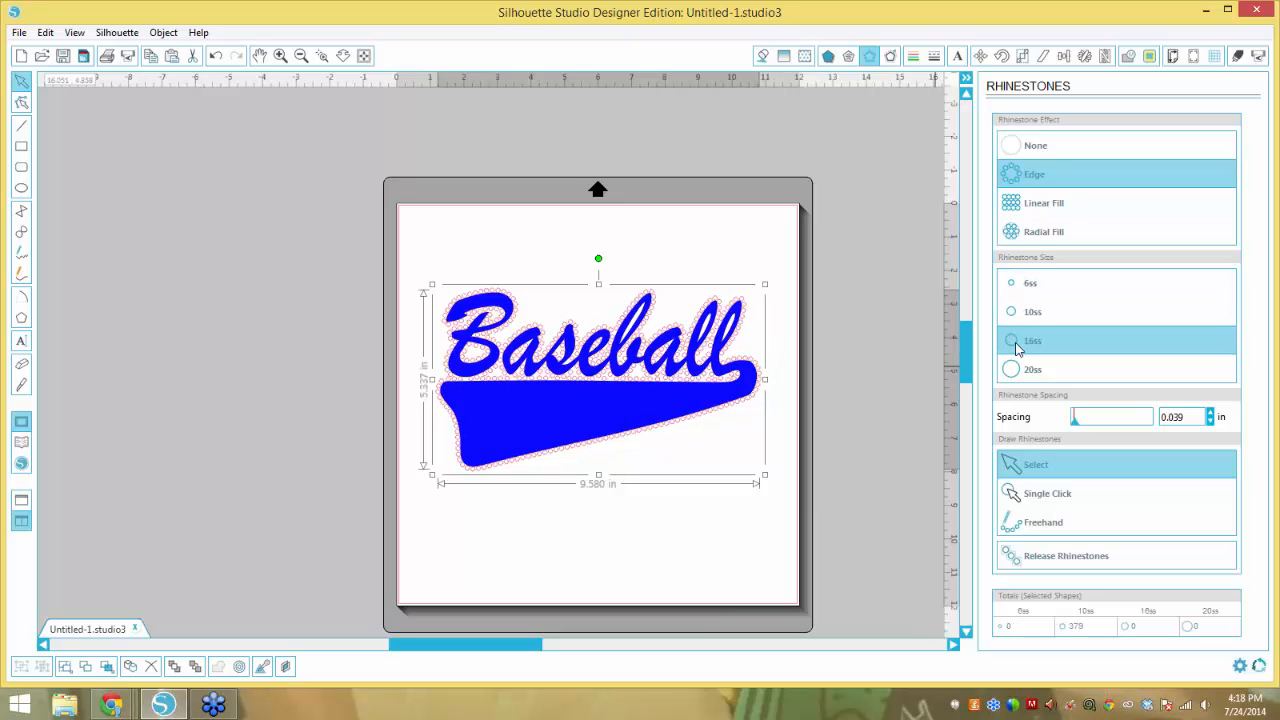
{"action": "left_click", "coordinate": [1033, 287]}
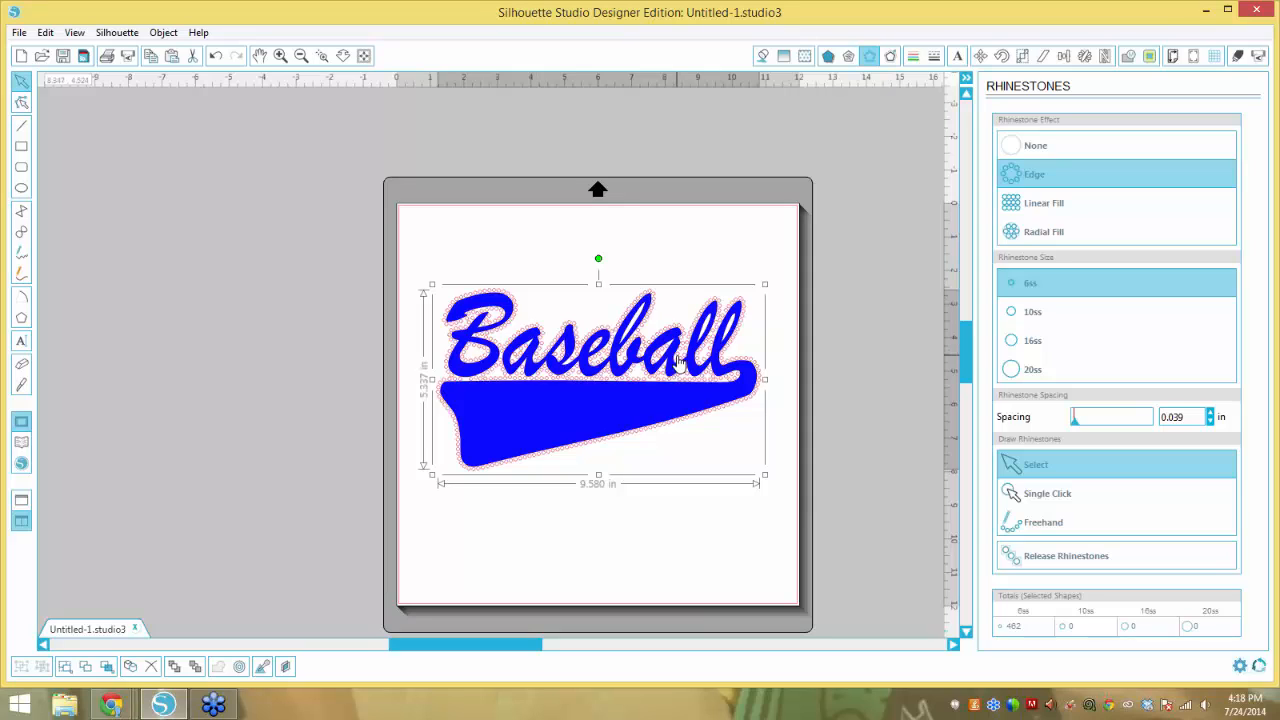
Undo the rhinestone changes and remove the thin offset outline, leaving only the blue Baseball logo.
{"action": "key", "text": "i"}
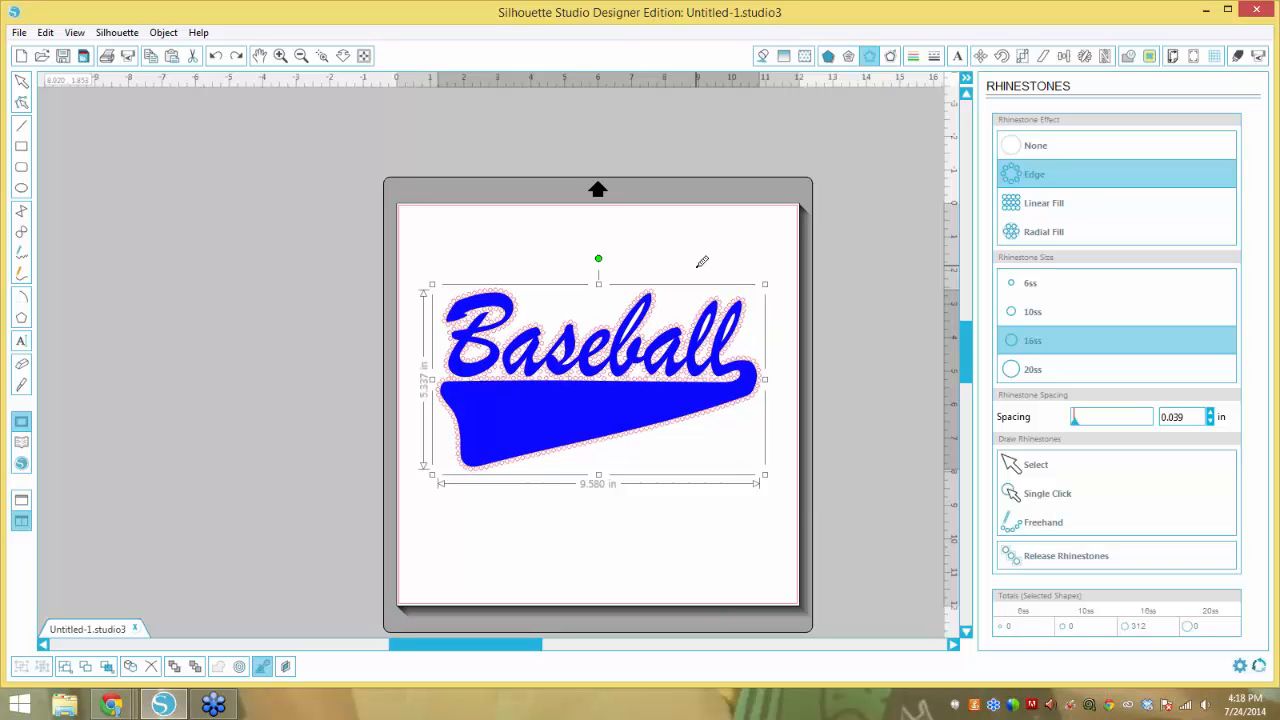
{"action": "key", "text": "ctrl+z"}
{"action": "key", "text": "ctrl+z"}
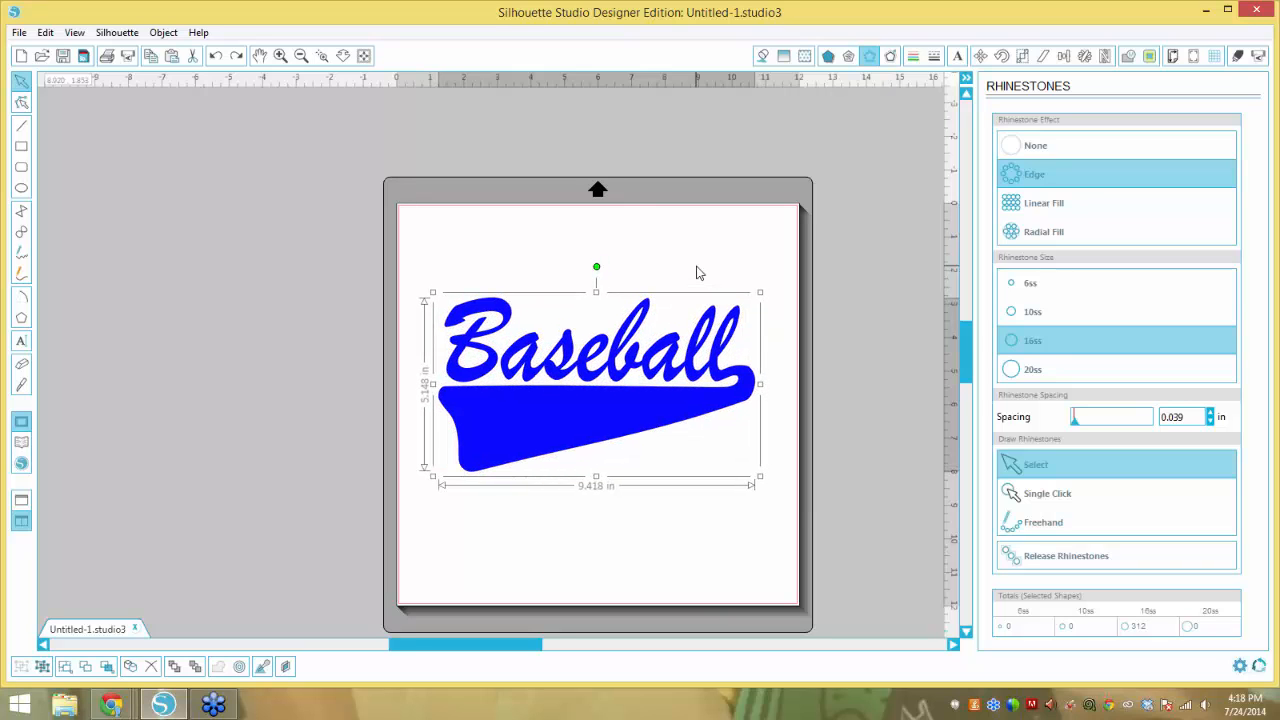
{"action": "key", "text": "ctrl+z"}
{"action": "key", "text": "ctrl+z"}
{"action": "key", "text": "Delete"}
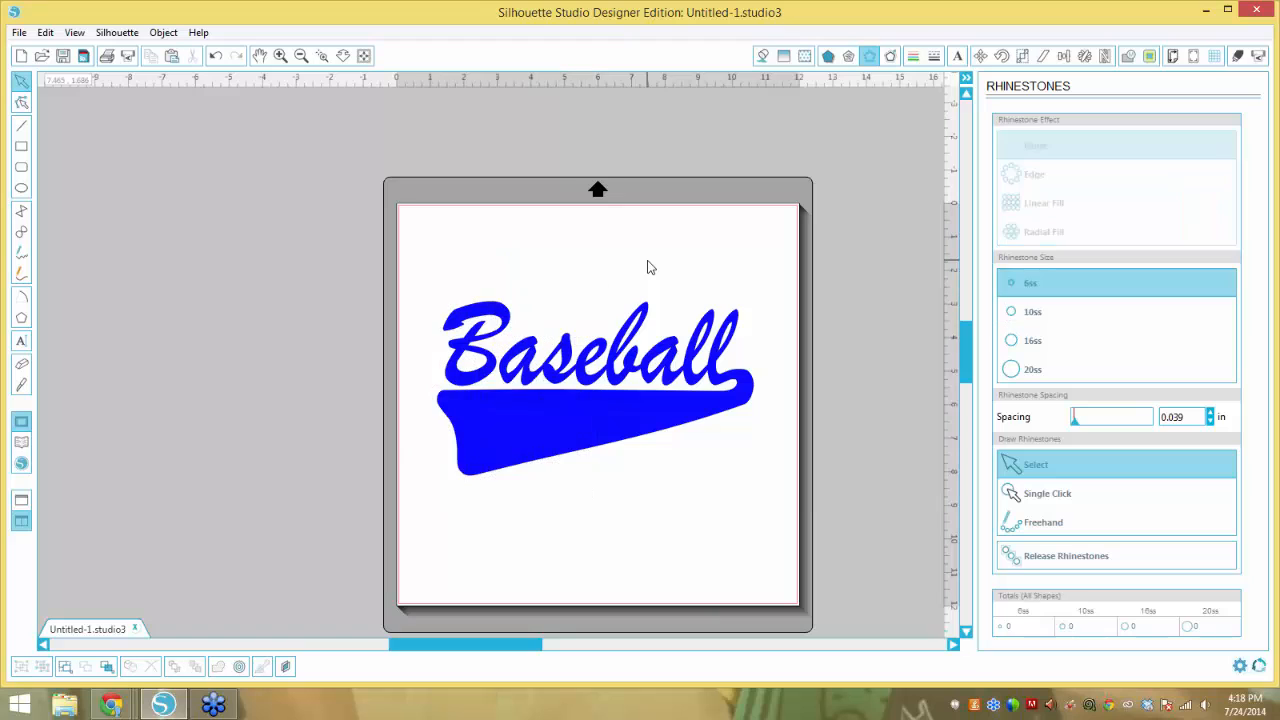
Add a round 0.190 in offset outline around the blue Baseball logo, keeping it aligned with the lettering.
{"action": "left_click", "coordinate": [644, 332]}
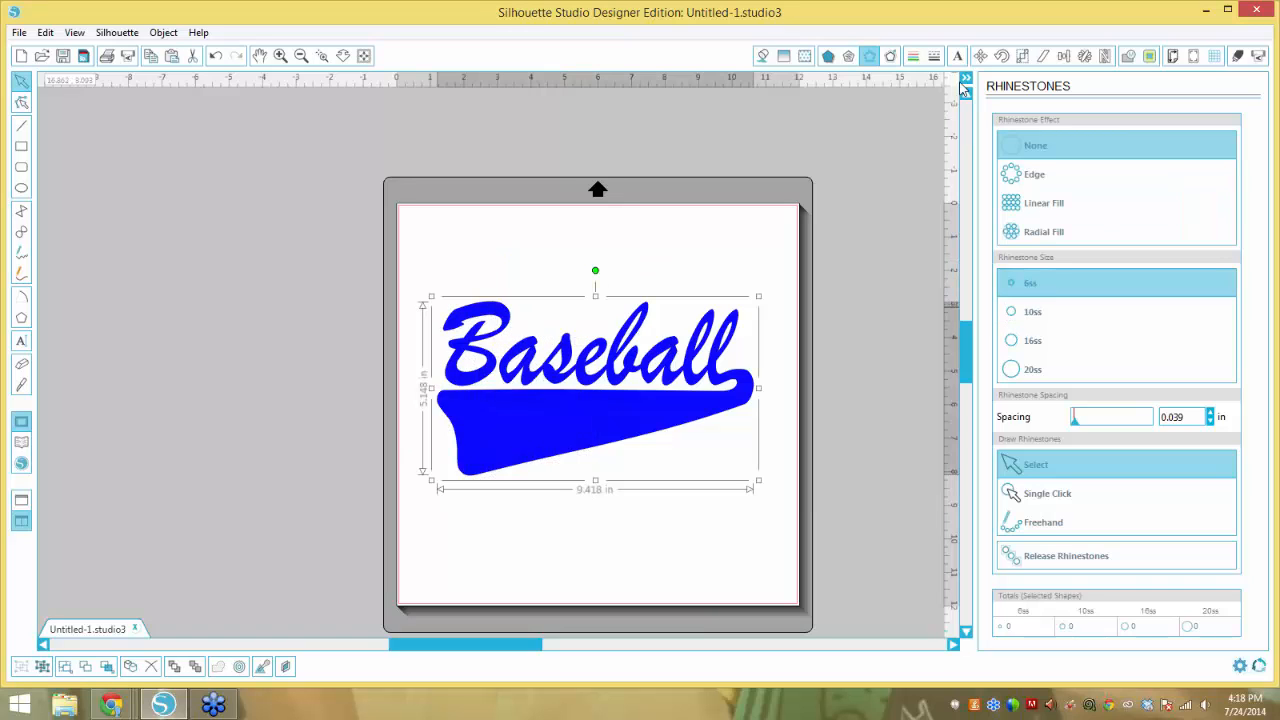
{"action": "left_click", "coordinate": [890, 56]}
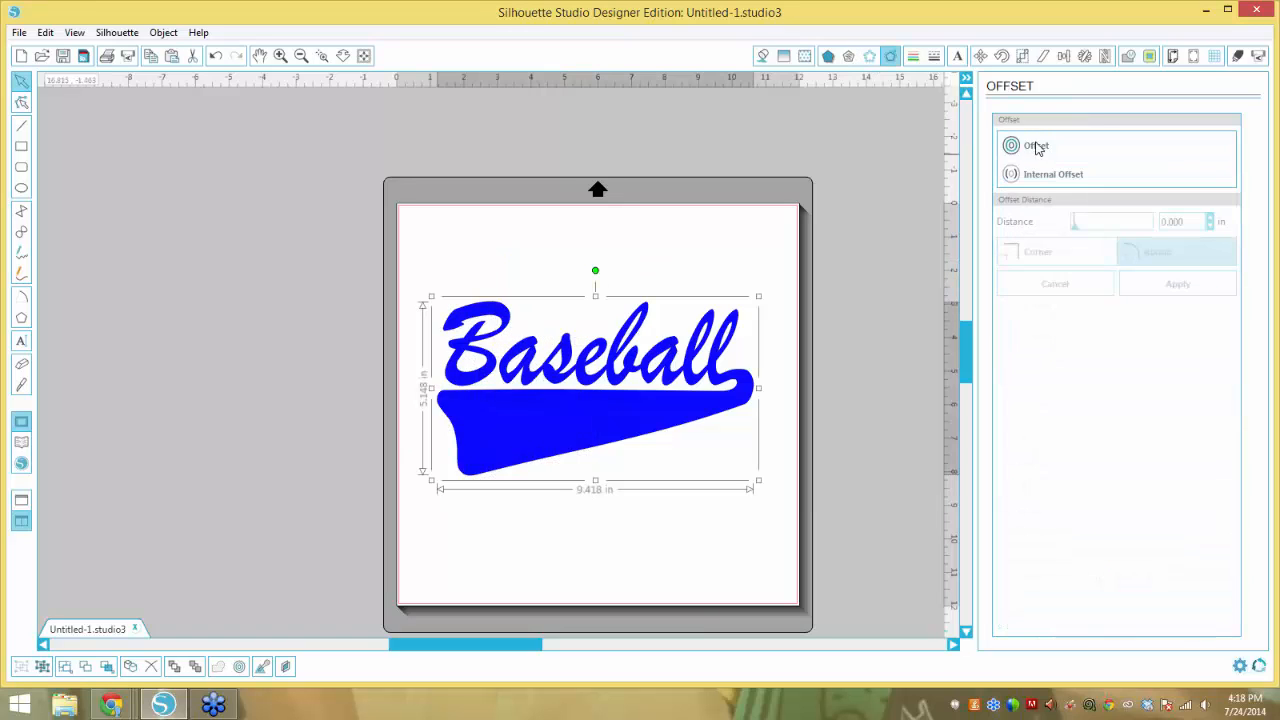
{"action": "left_click", "coordinate": [1036, 147]}
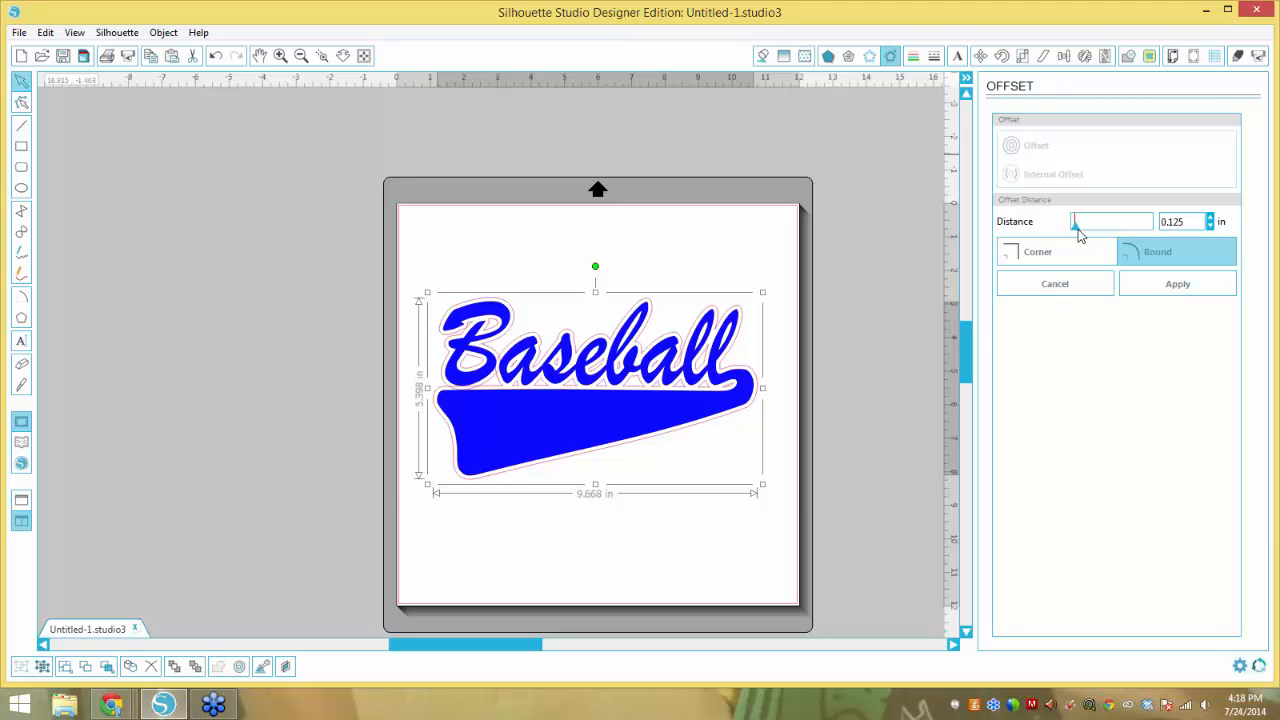
{"action": "left_click_drag", "start_coordinate": [1078, 234], "coordinate": [1077, 234]}
{"action": "type", "text": "90"}
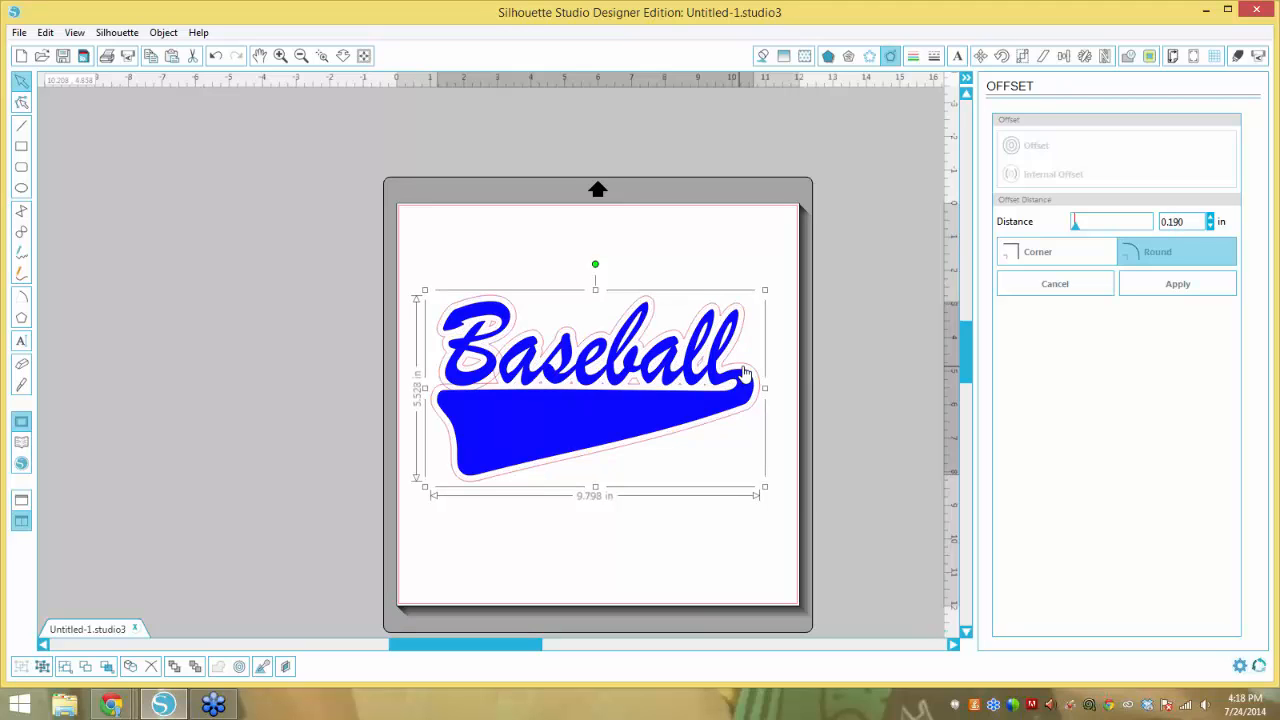
{"action": "key", "text": "Return"}
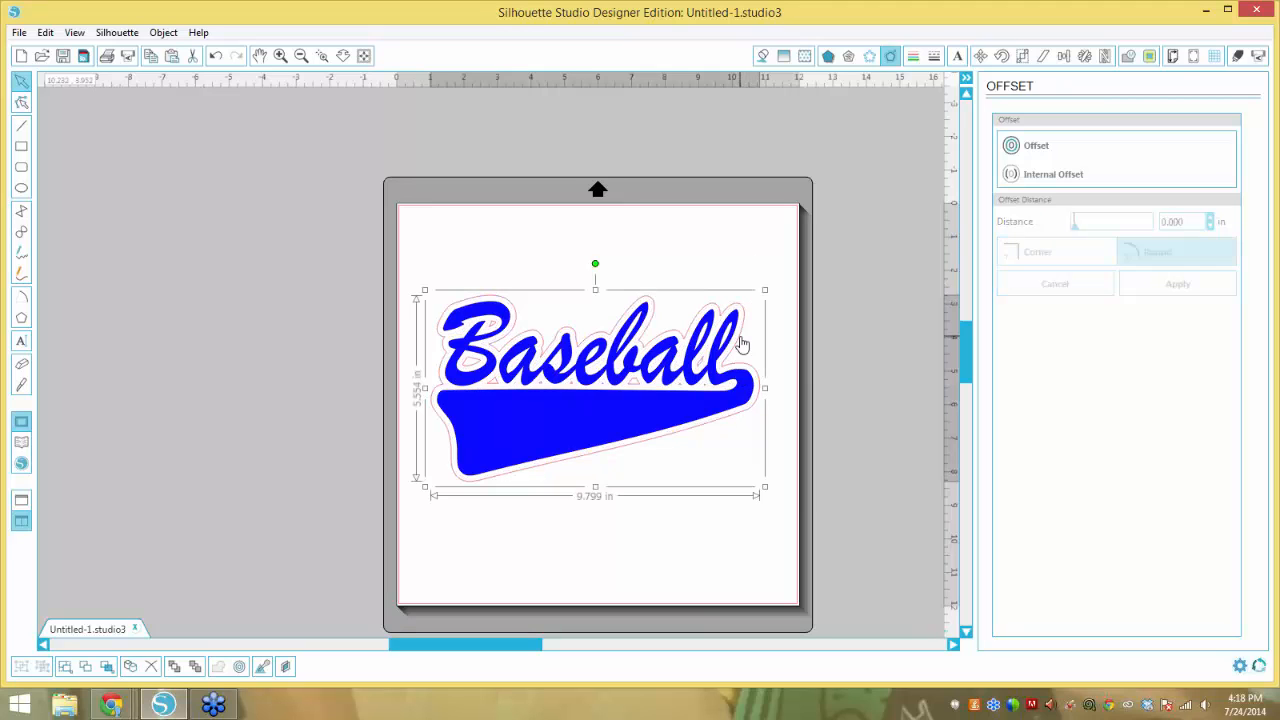
{"action": "left_click_drag", "start_coordinate": [742, 345], "coordinate": [755, 327]}
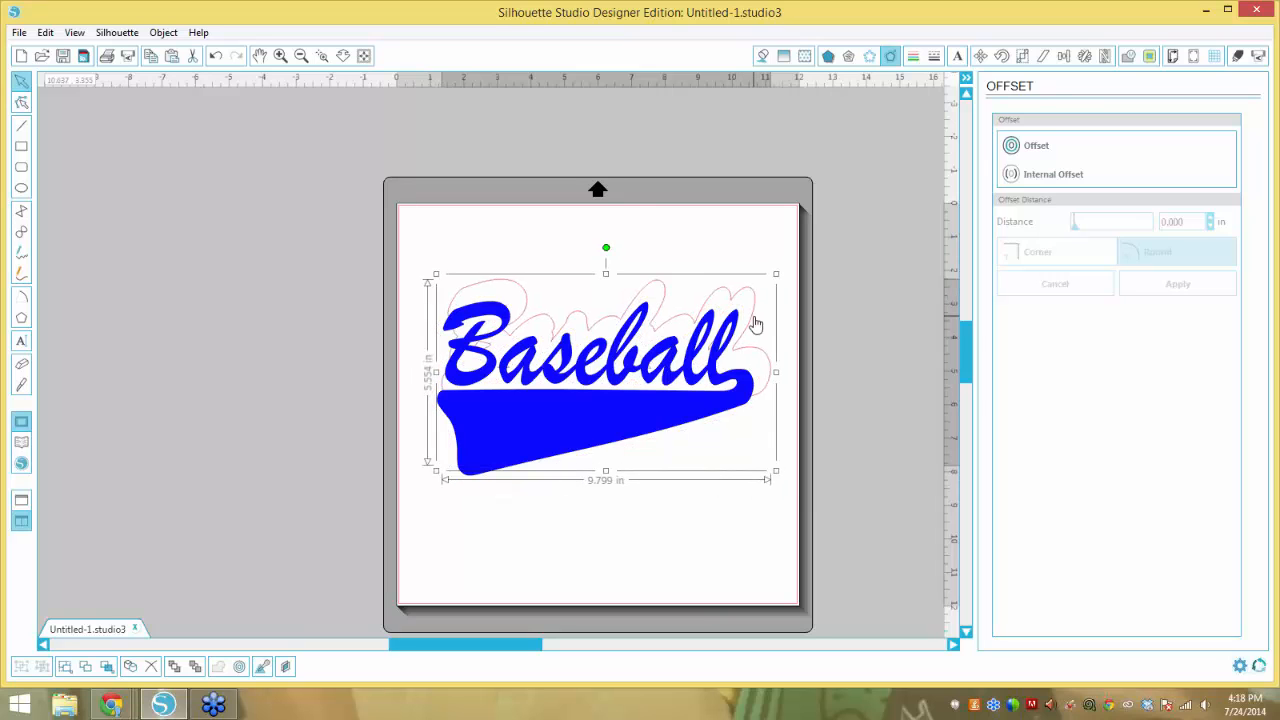
{"action": "key", "text": "ctrl+z"}
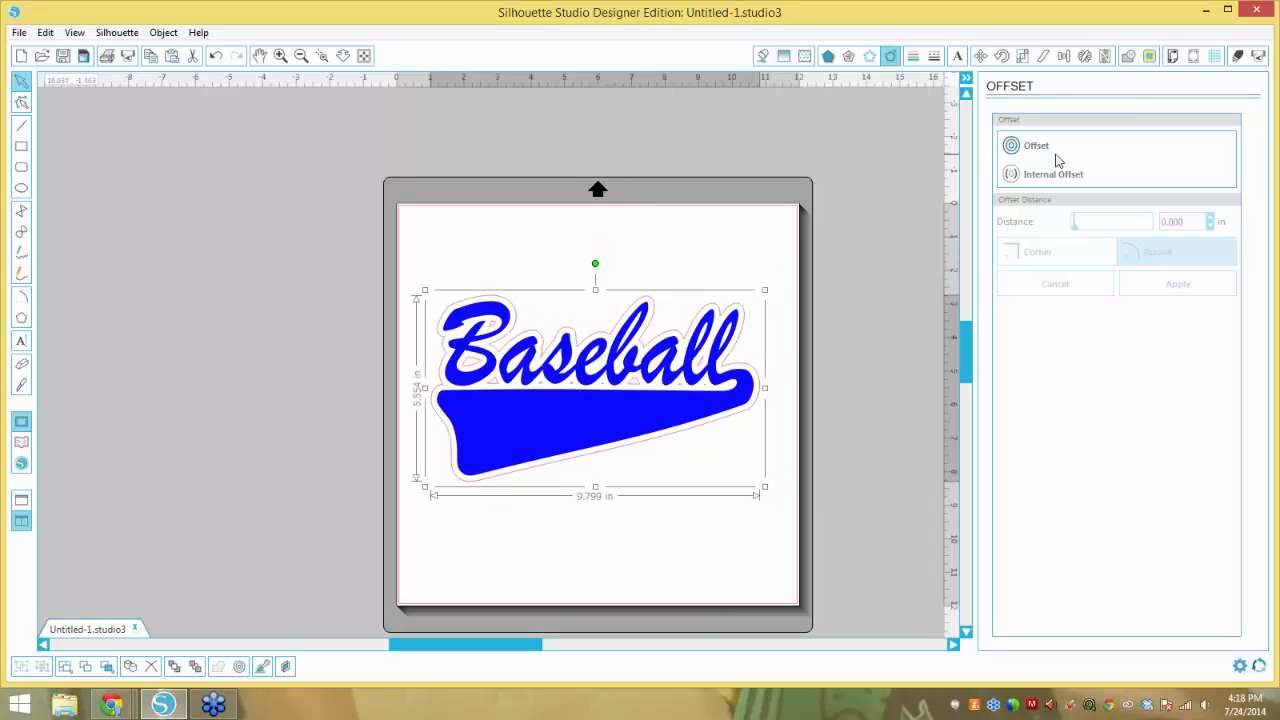
Fill the Baseball logo with orange and the offset shape around it with black.
{"action": "left_click", "coordinate": [870, 57]}
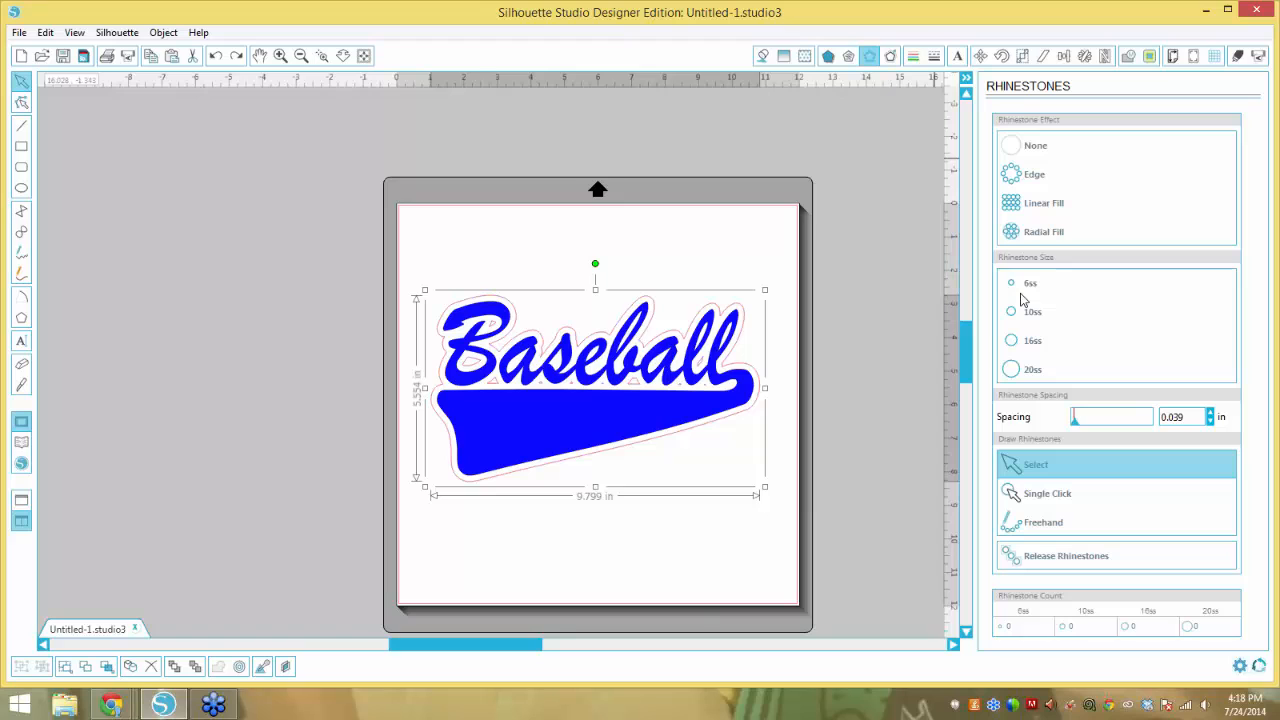
{"action": "left_click", "coordinate": [743, 334]}
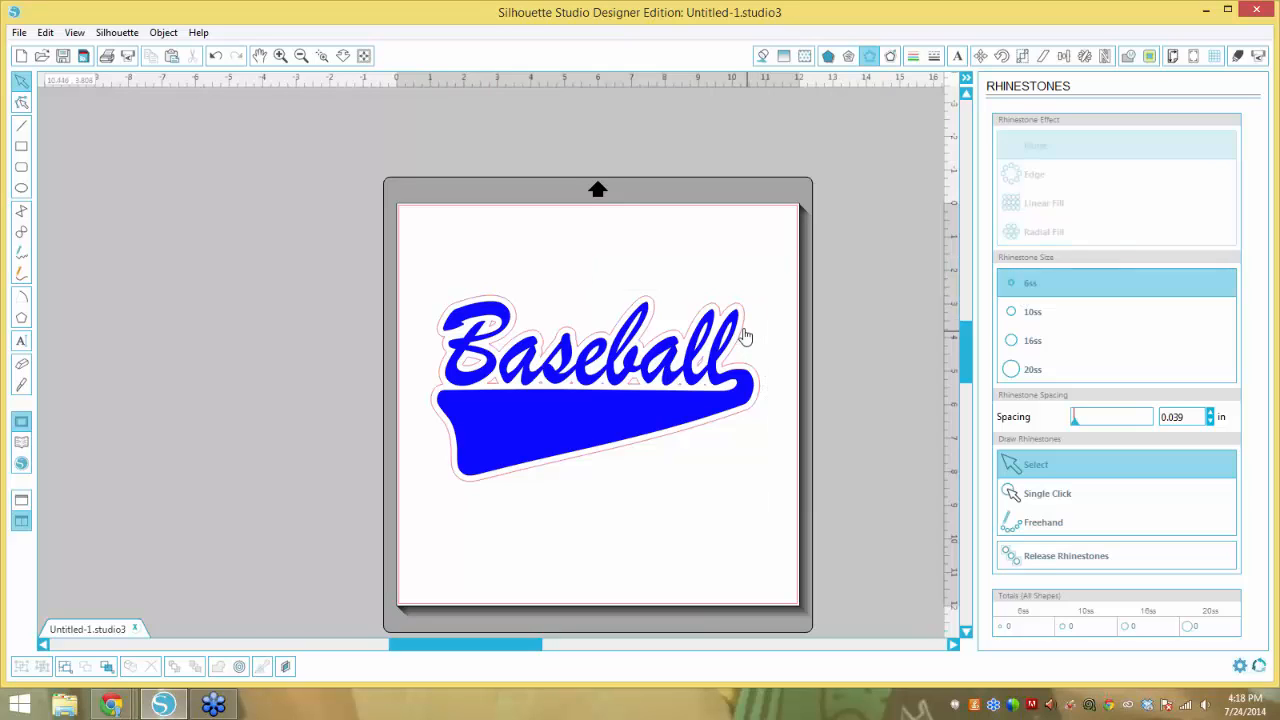
{"action": "left_click", "coordinate": [763, 57]}
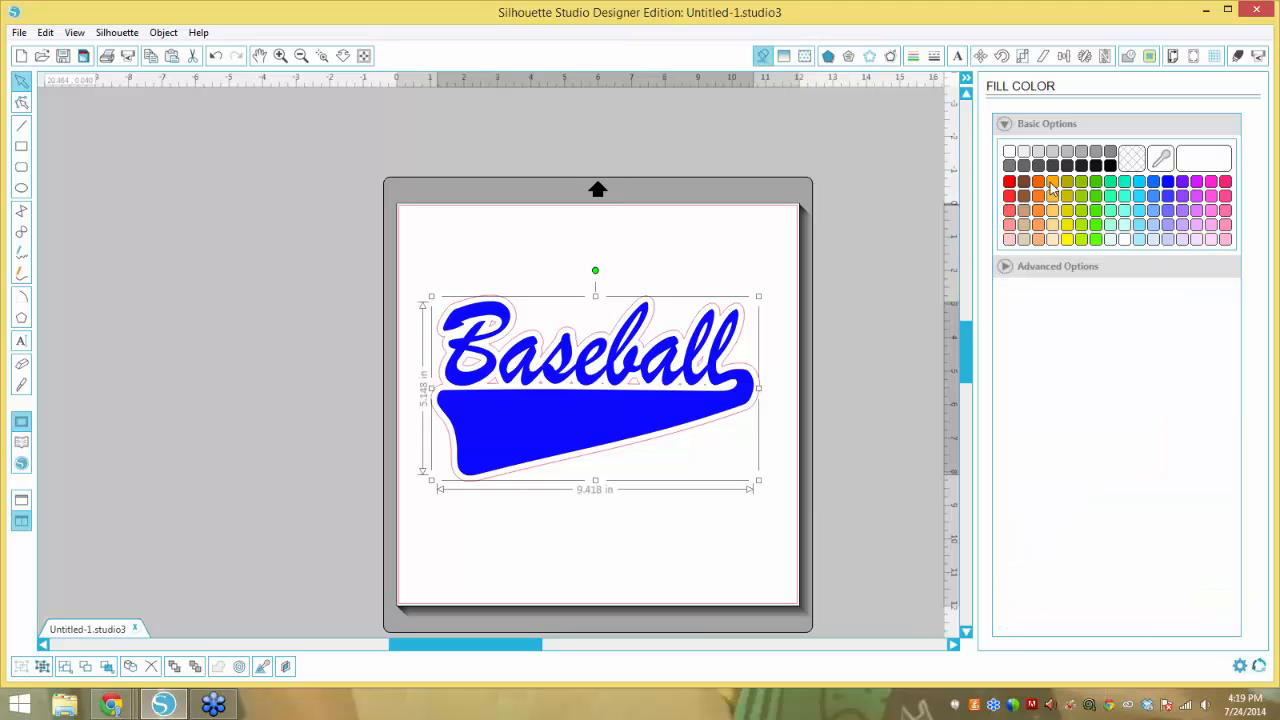
{"action": "left_click", "coordinate": [1052, 181]}
{"action": "left_click", "coordinate": [746, 314]}
{"action": "left_click", "coordinate": [746, 316]}
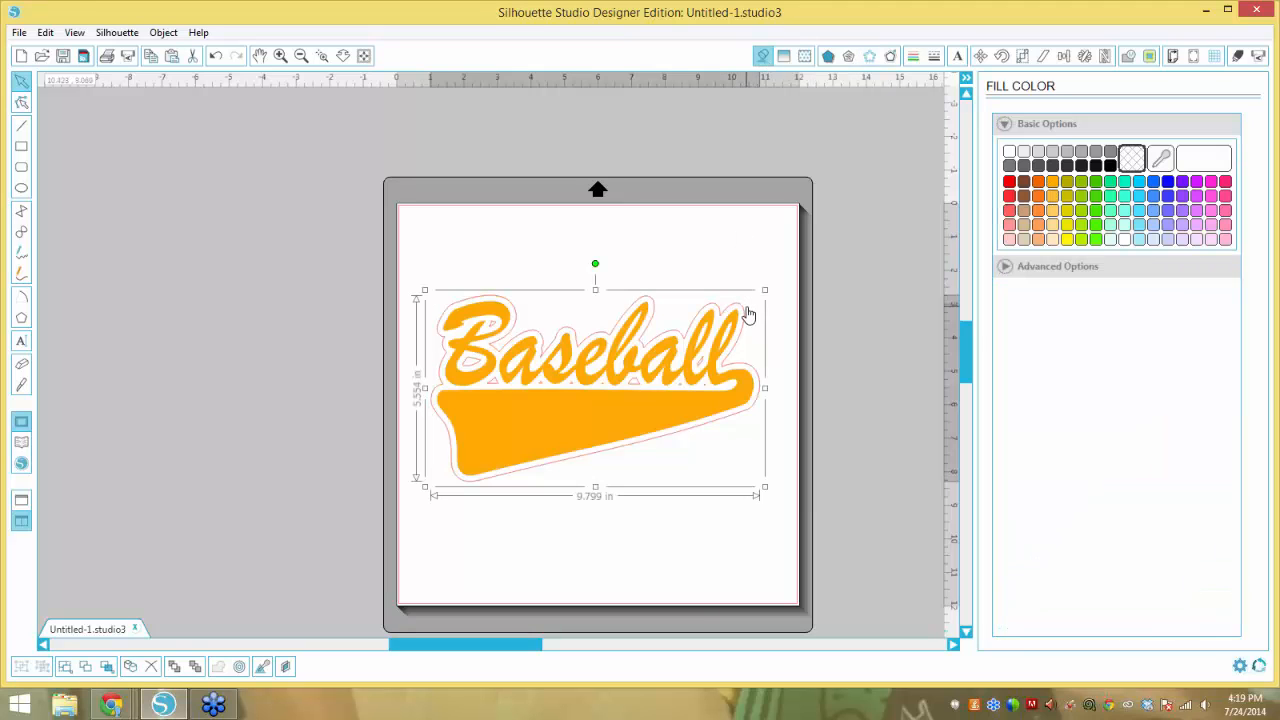
{"action": "left_click", "coordinate": [1110, 166]}
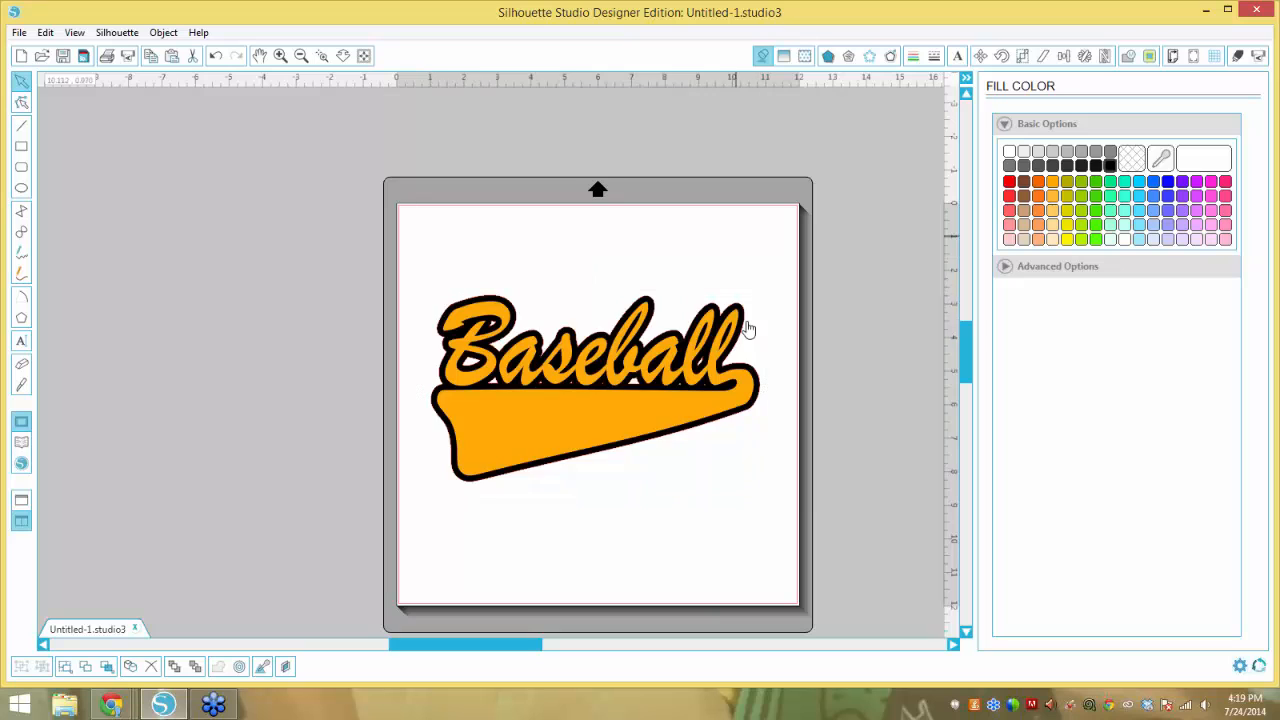
{"action": "left_click_drag", "start_coordinate": [747, 322], "coordinate": [754, 308]}
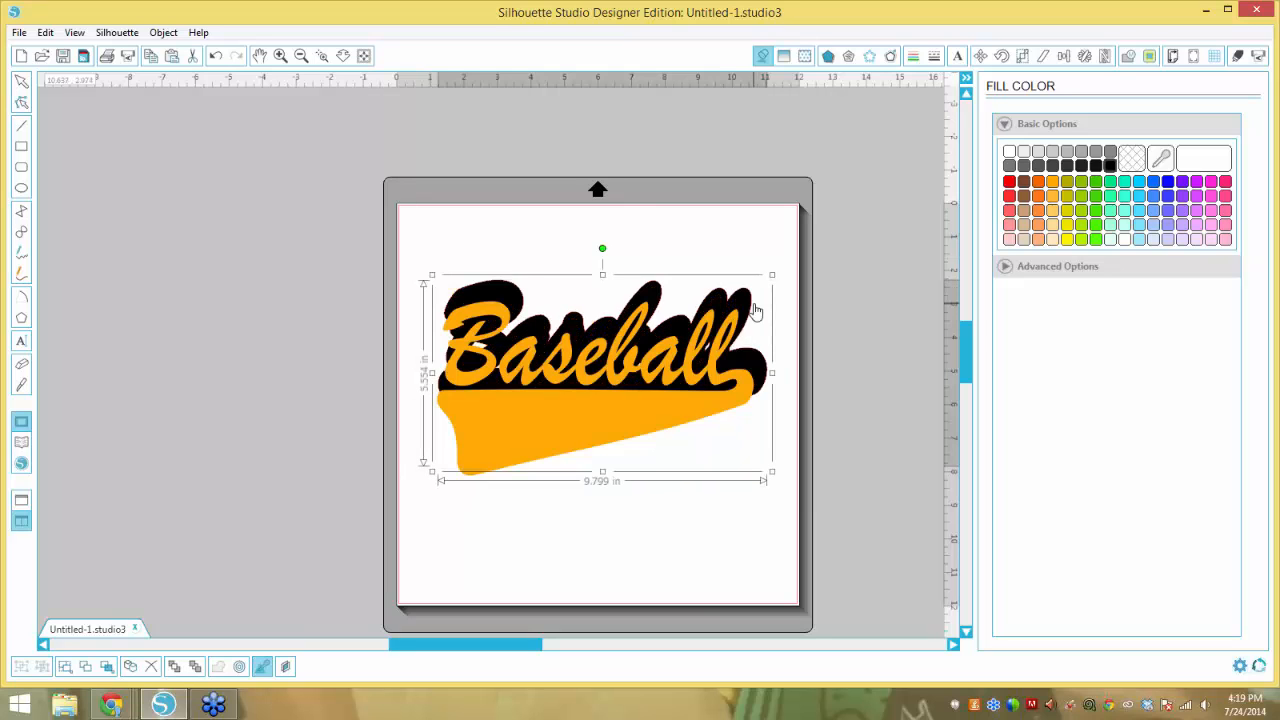
{"action": "key", "text": "ctrl+z"}
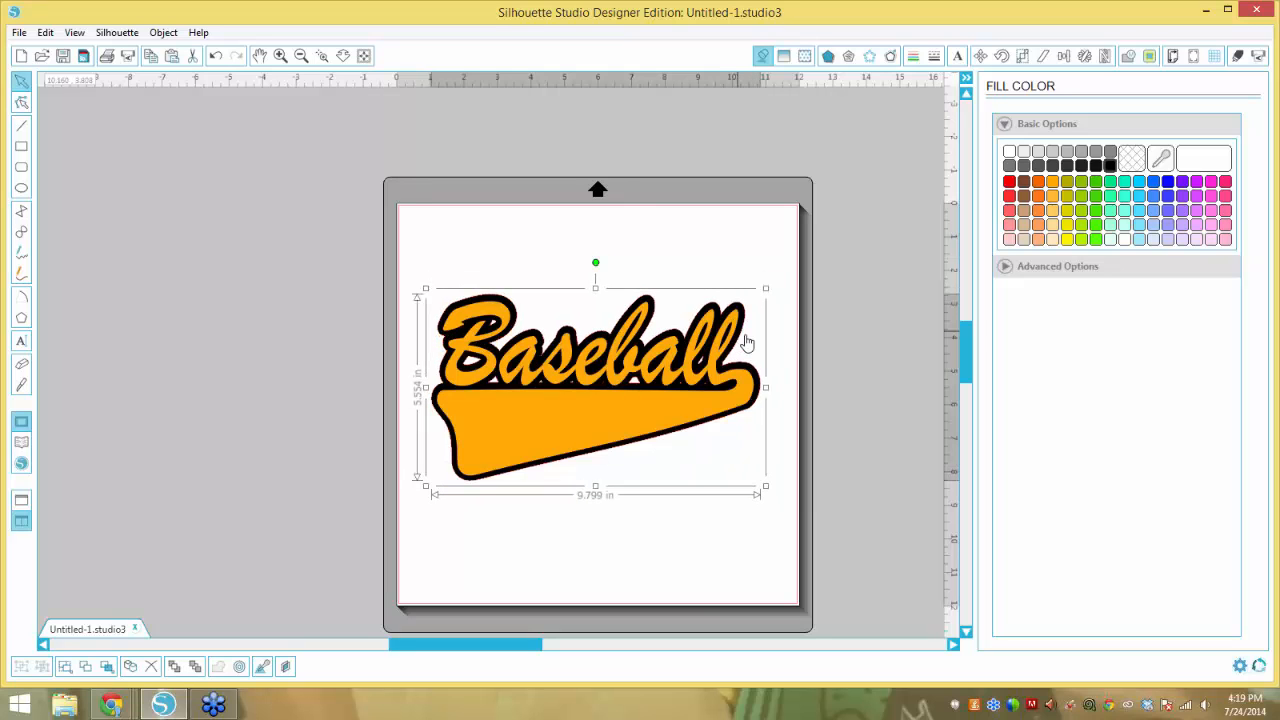
Add a second round offset outline around the black layer of the Baseball logo.
{"action": "left_click", "coordinate": [892, 57]}
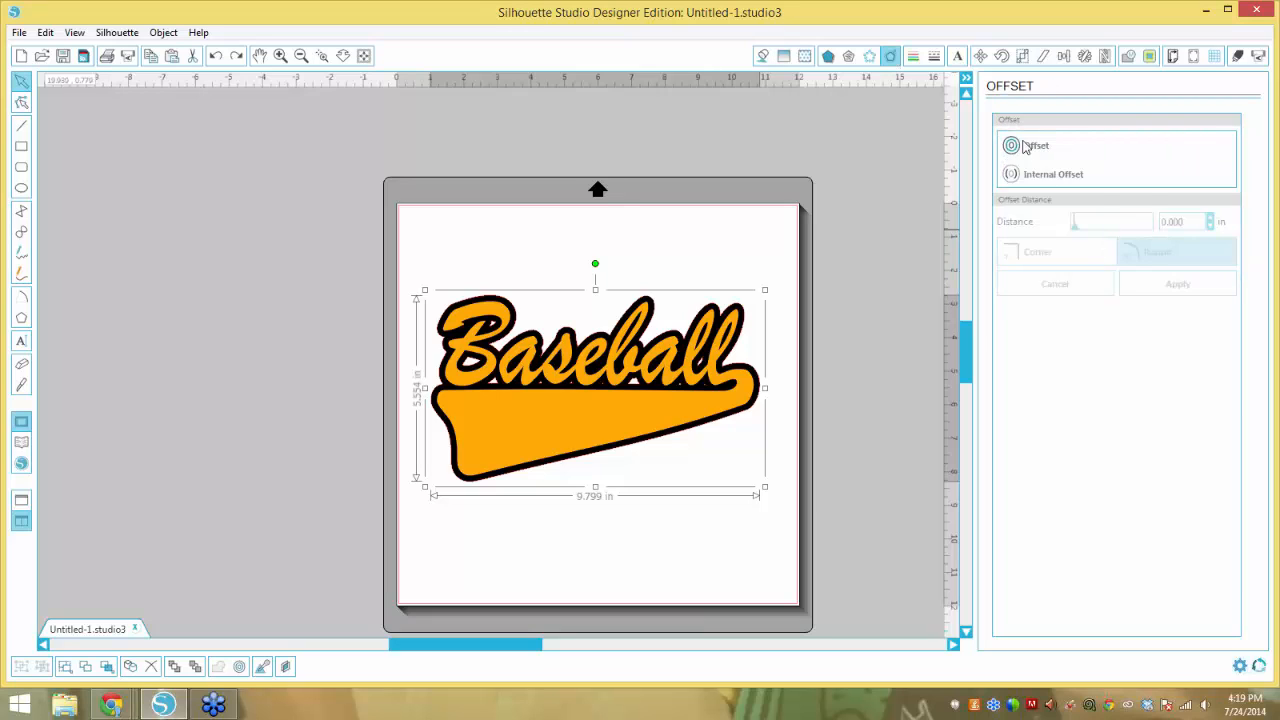
{"action": "left_click", "coordinate": [1036, 146]}
{"action": "left_click_drag", "start_coordinate": [1185, 222], "coordinate": [1173, 222]}
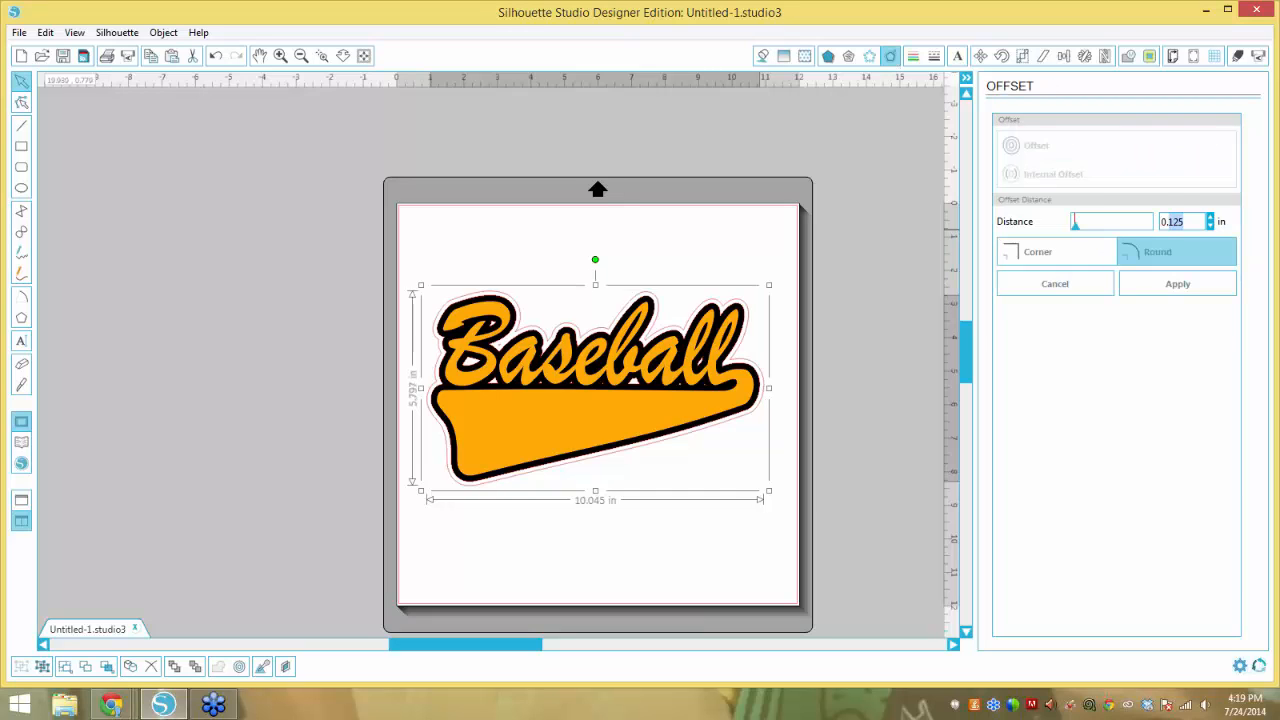
{"action": "type", "text": "08"}
{"action": "left_click", "coordinate": [1176, 257]}
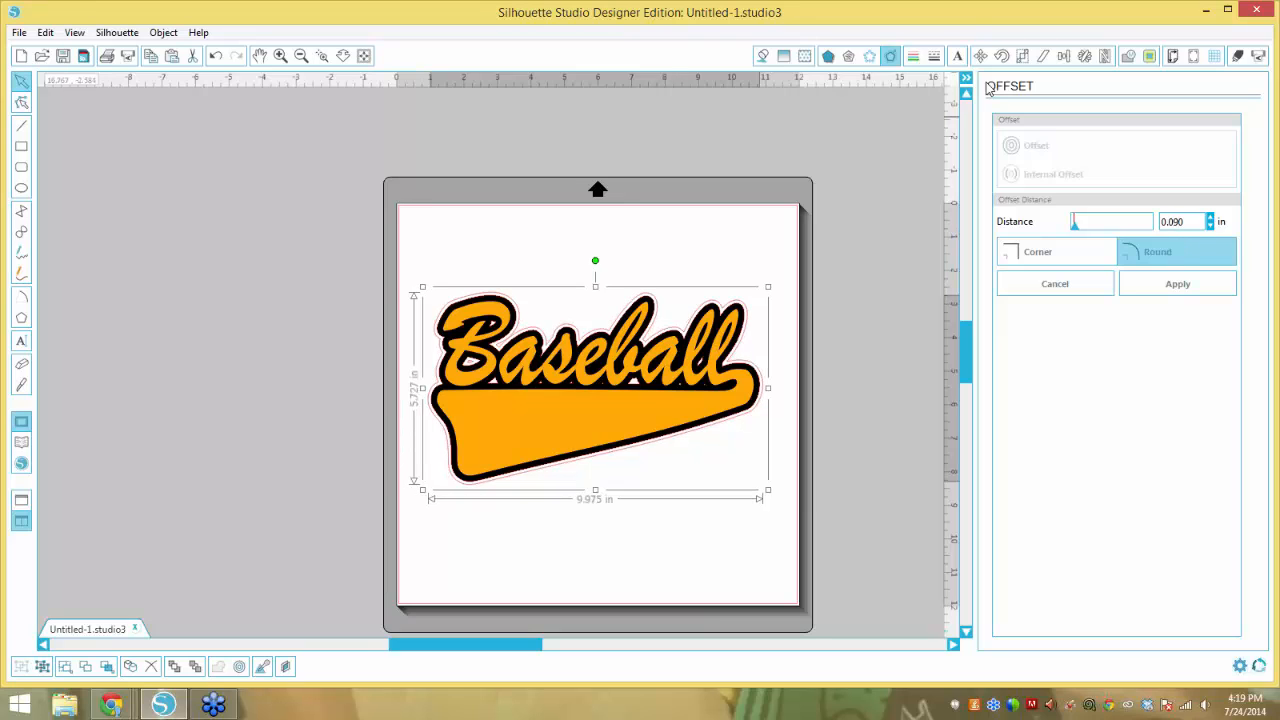
Apply the Edge rhinestone effect to the outer offset outline and set the stone size to 20ss.
{"action": "left_click", "coordinate": [869, 56]}
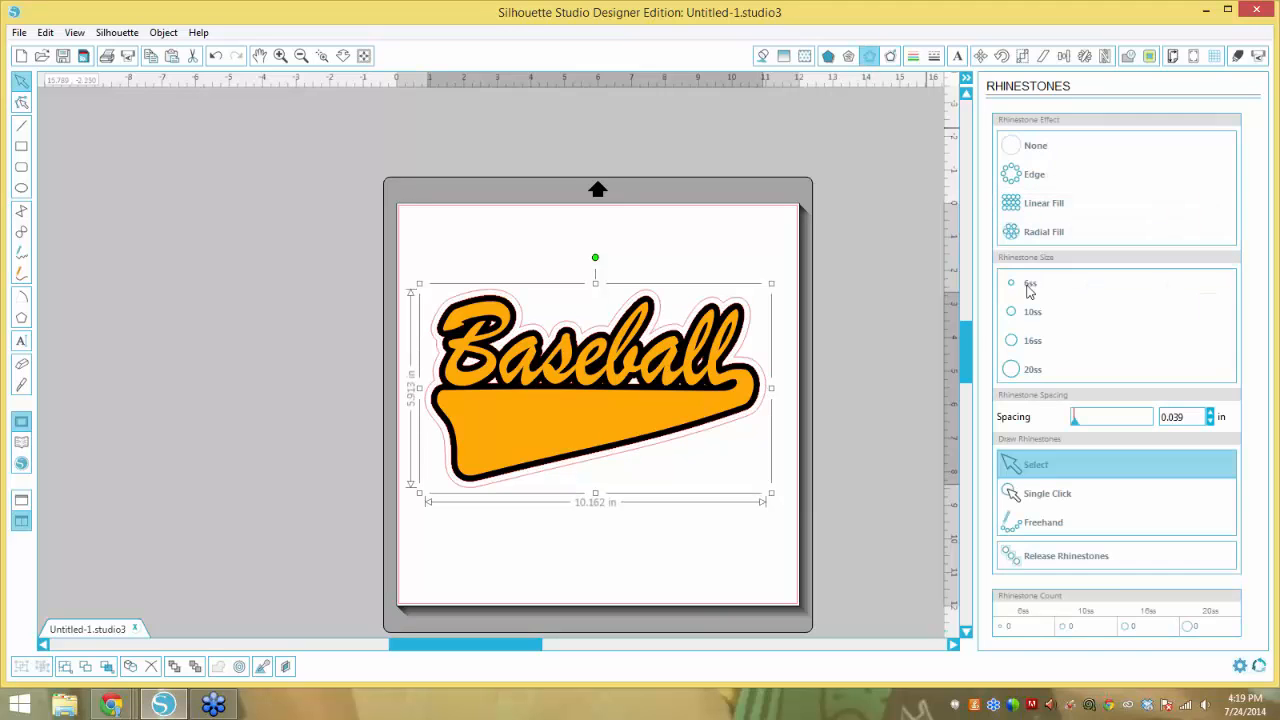
{"action": "left_click", "coordinate": [1034, 176]}
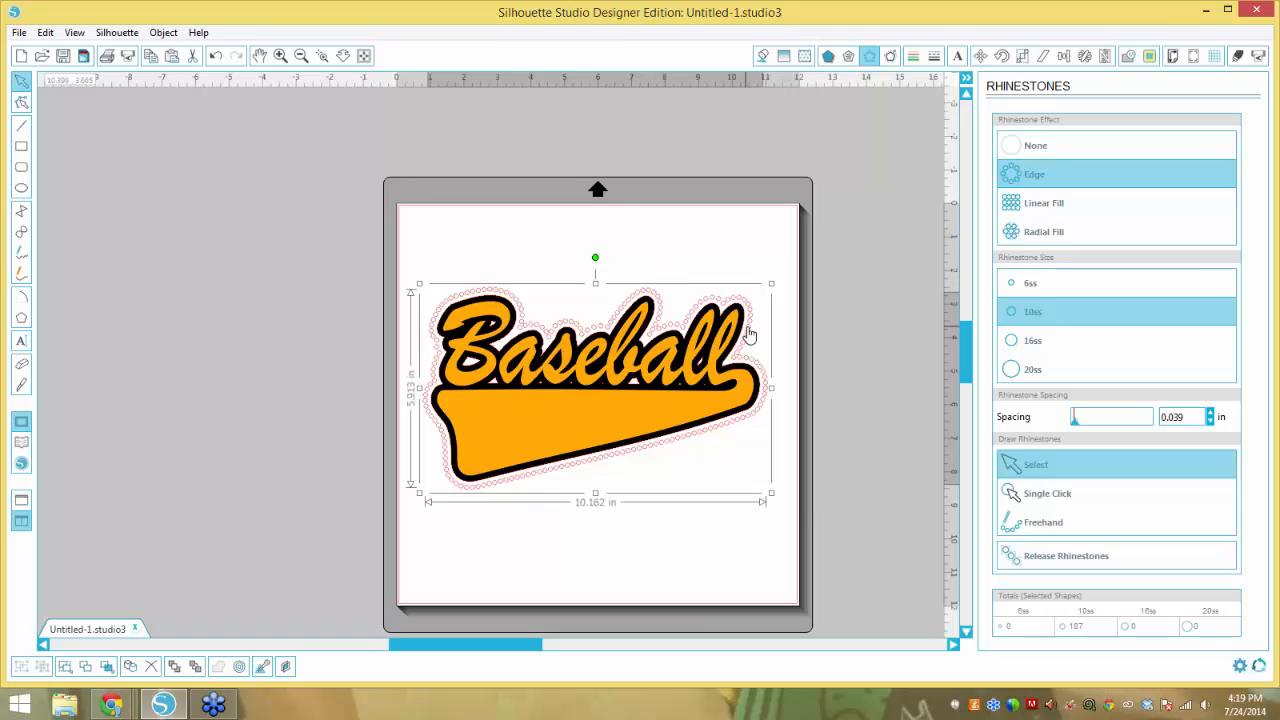
{"action": "left_click", "coordinate": [1017, 341]}
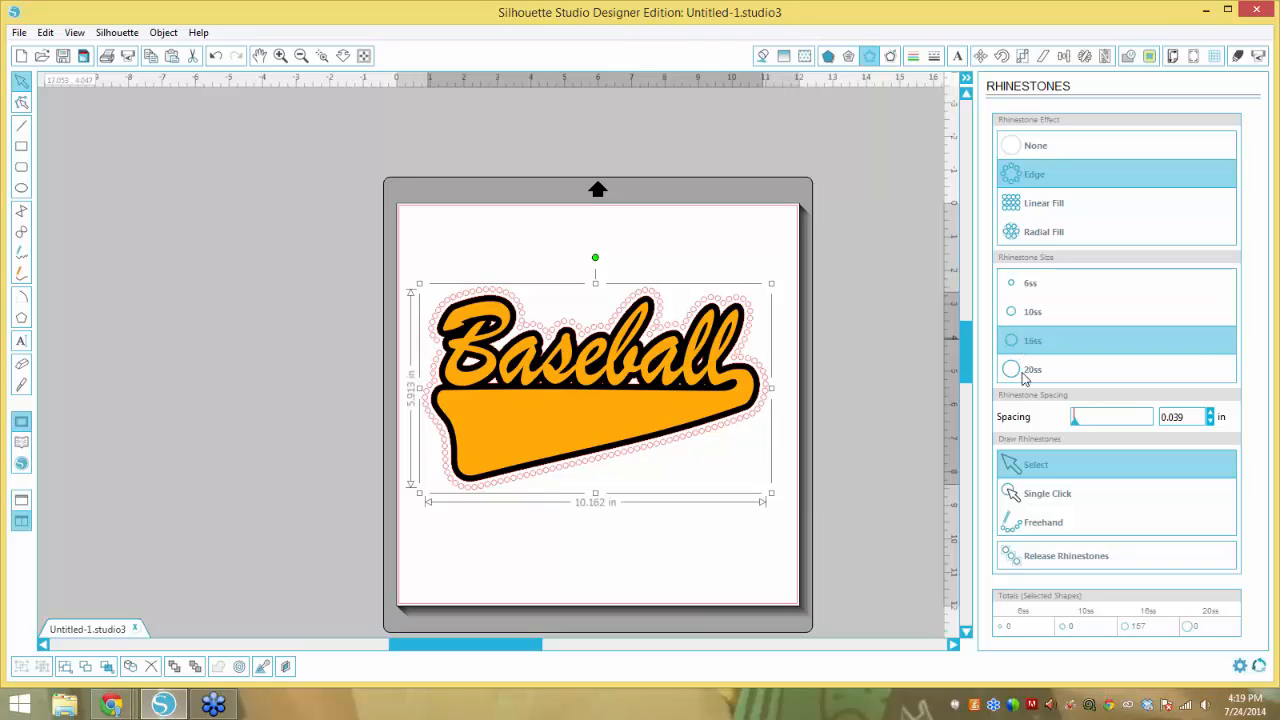
{"action": "left_click", "coordinate": [1022, 372]}
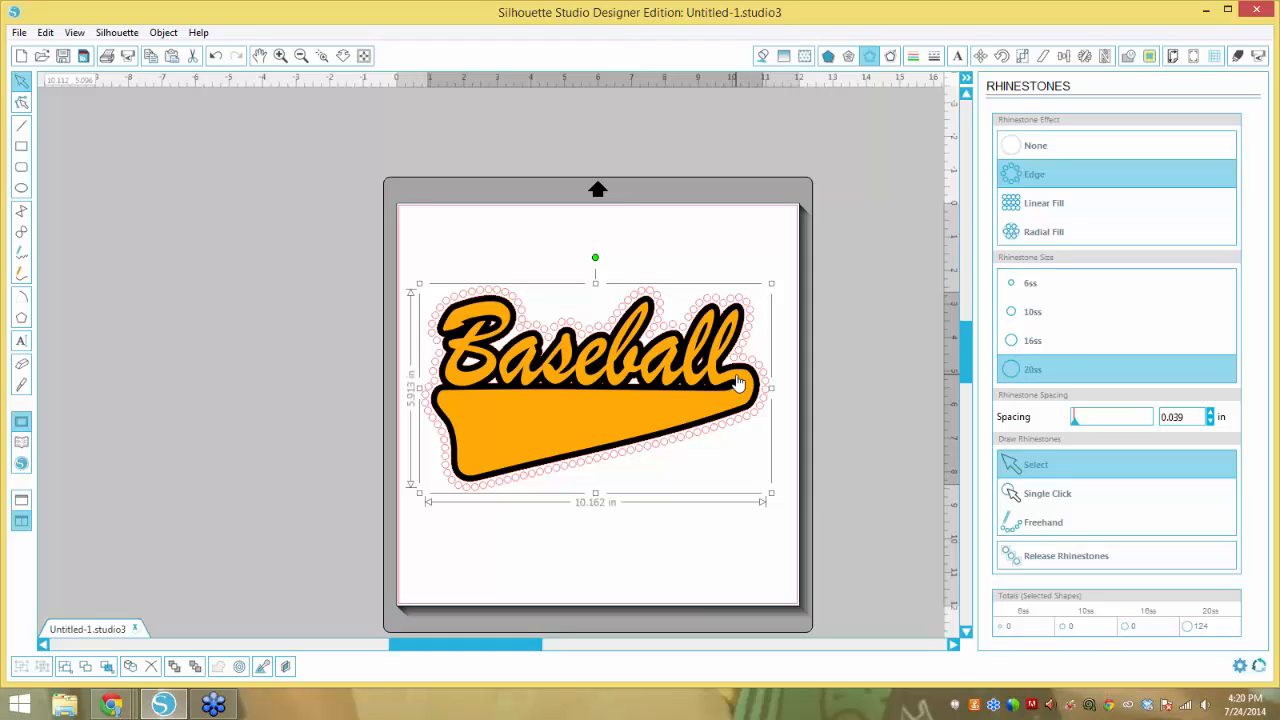
Try moving the orange Baseball logo down off its black layer and undo the move.
{"action": "left_click", "coordinate": [728, 253]}
{"action": "left_click", "coordinate": [665, 420]}
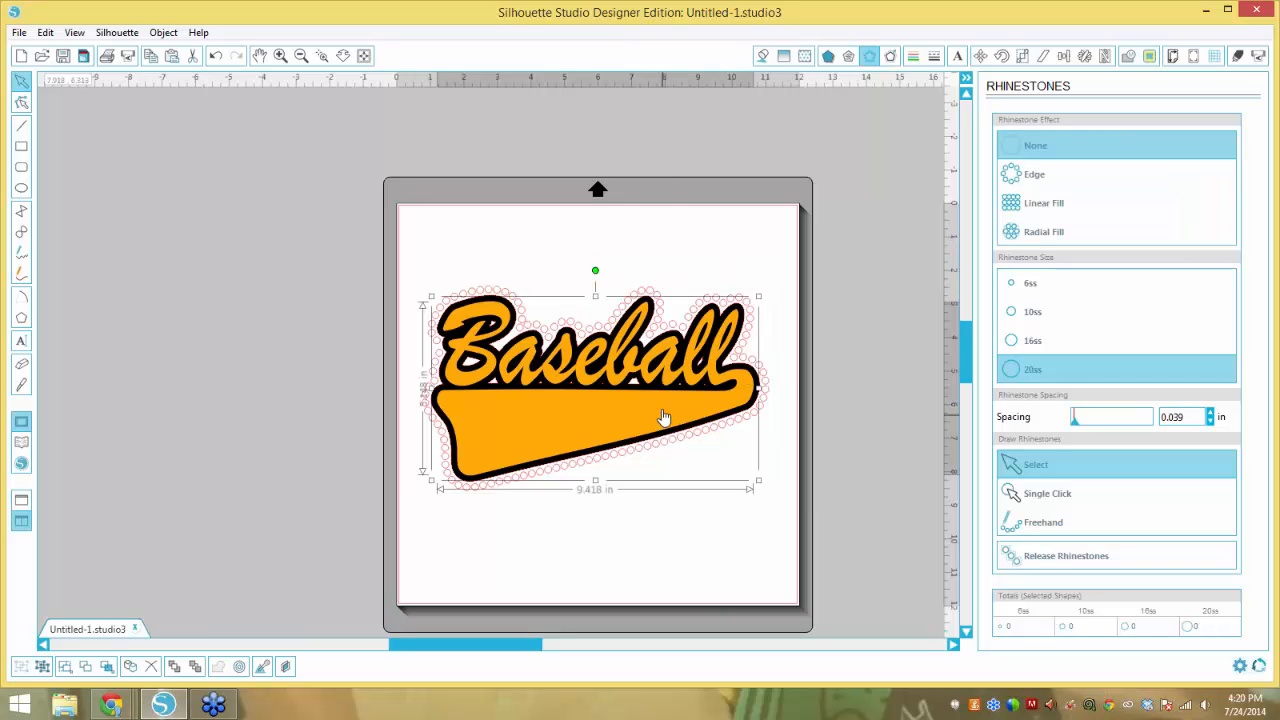
{"action": "left_click_drag", "start_coordinate": [663, 417], "coordinate": [643, 506]}
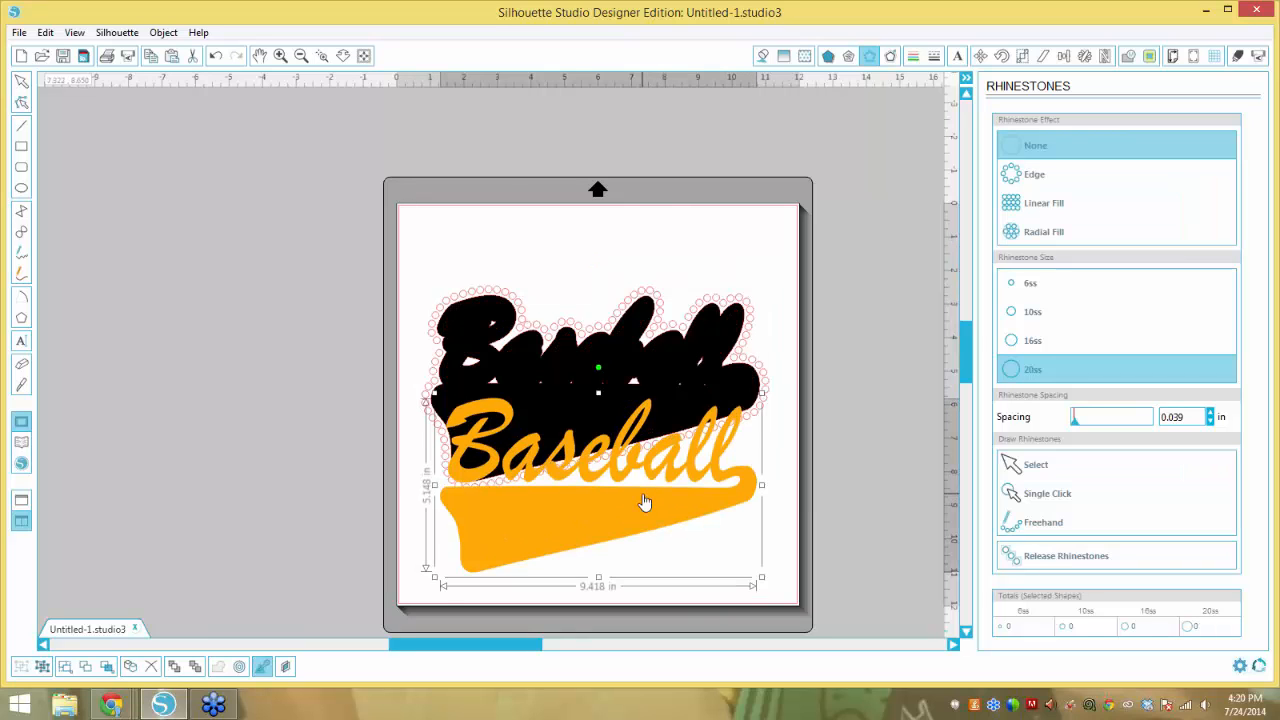
{"action": "key", "text": "ctrl+z"}
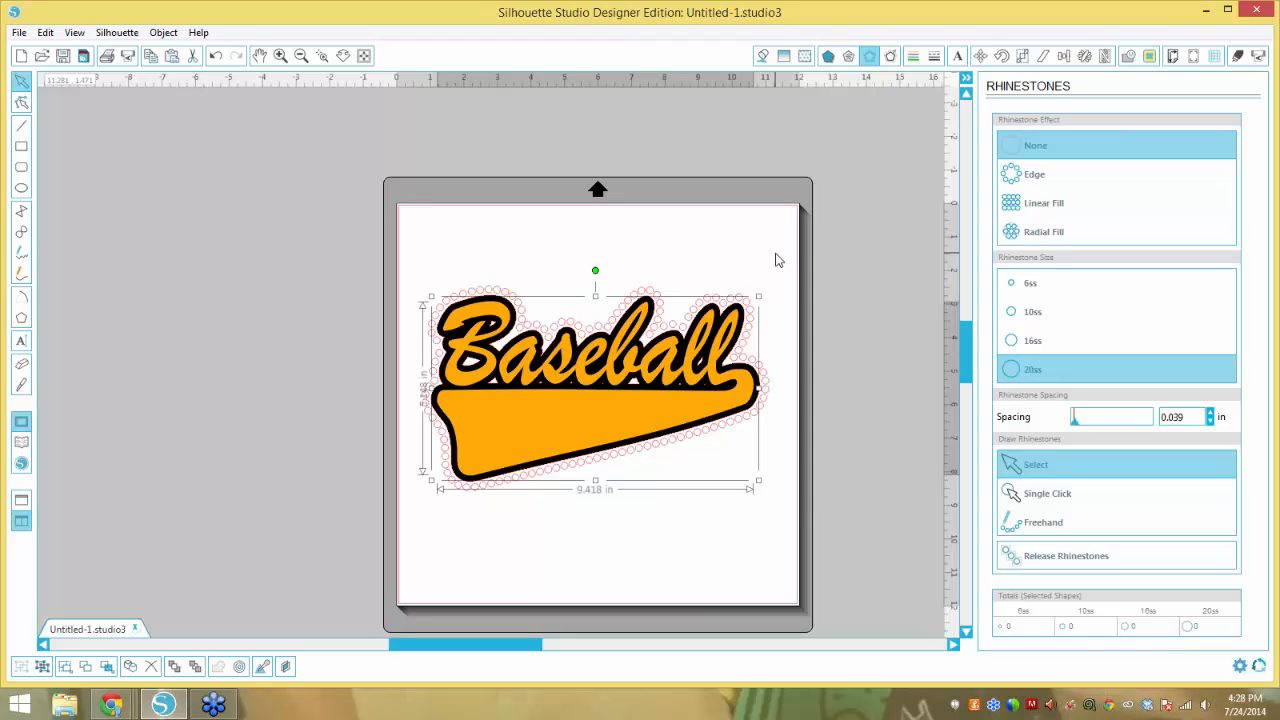
Add the text "TRWTVCAMEO1" below the Baseball logo.
{"action": "left_click", "coordinate": [21, 341]}
{"action": "left_click", "coordinate": [461, 522]}
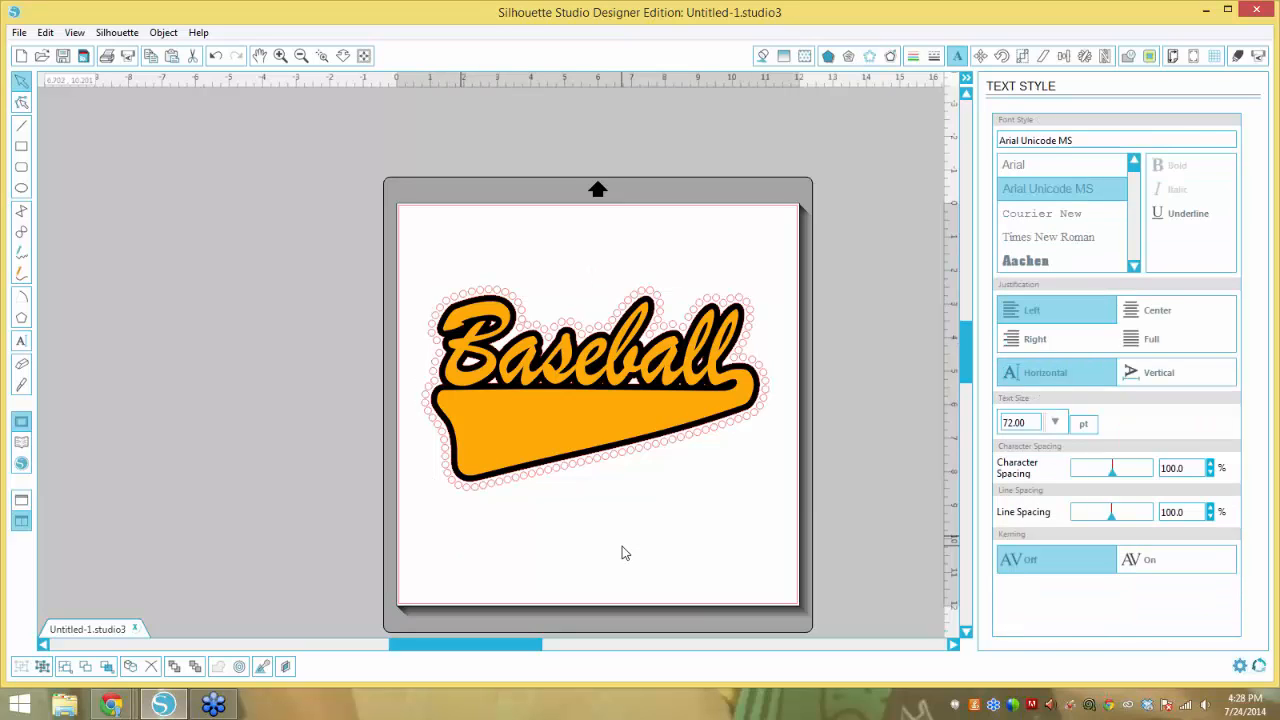
{"action": "type", "text": "TRW"}
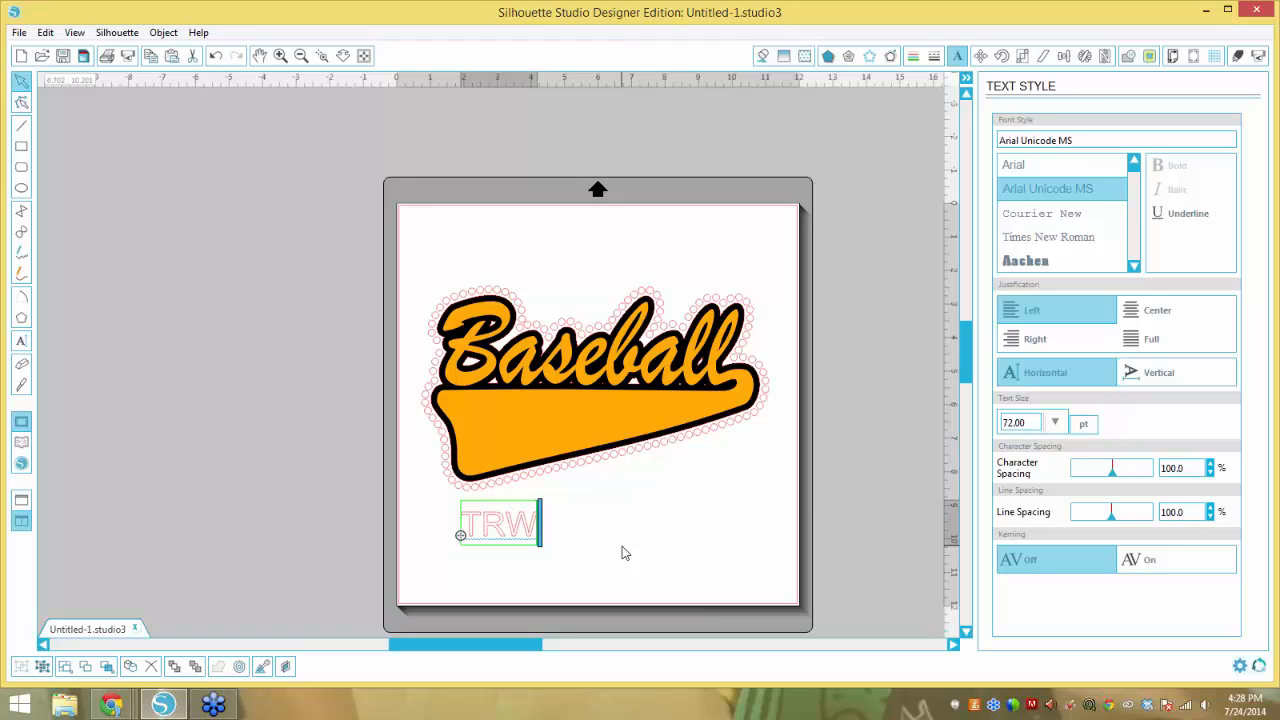
{"action": "type", "text": "TV"}
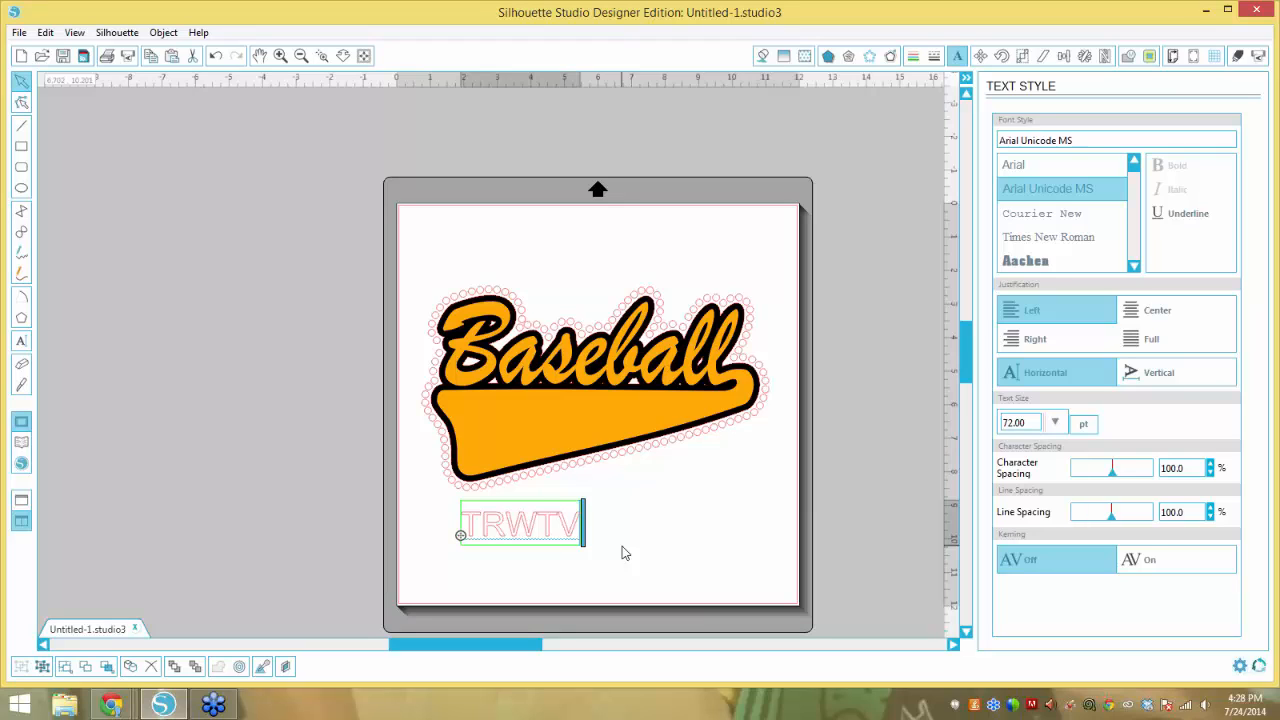
{"action": "type", "text": "CA"}
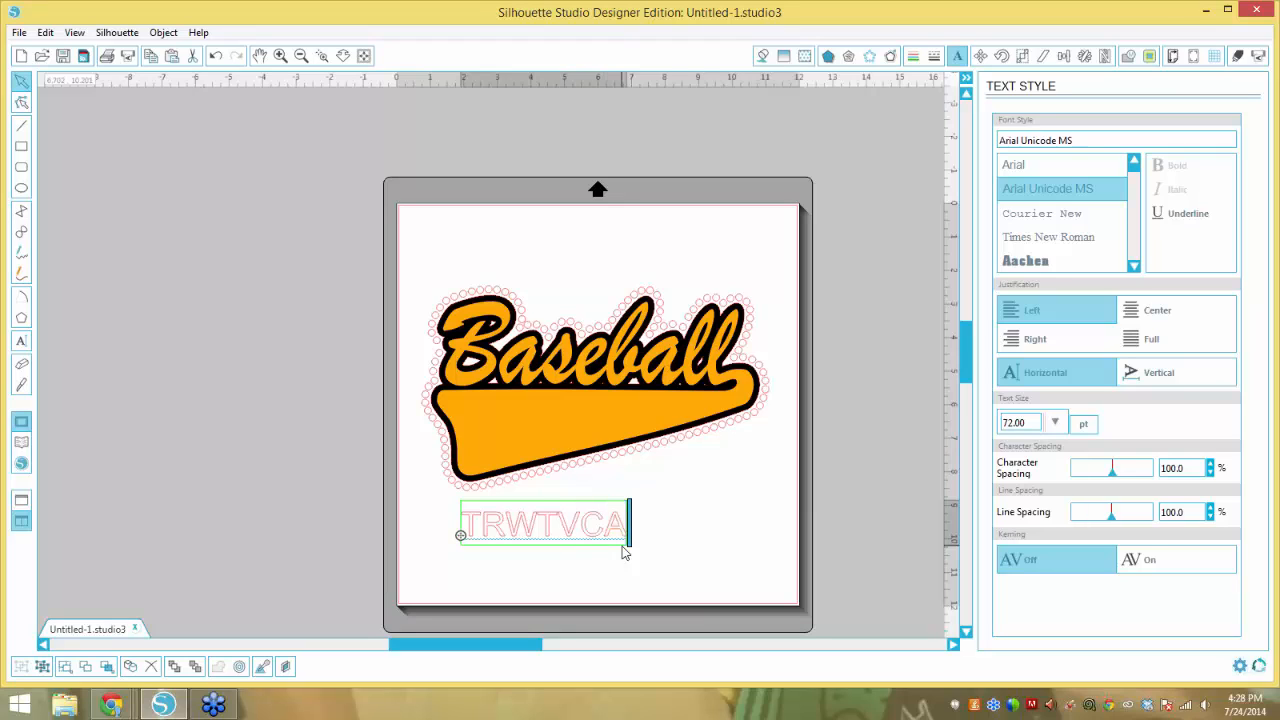
{"action": "type", "text": "MEO1"}
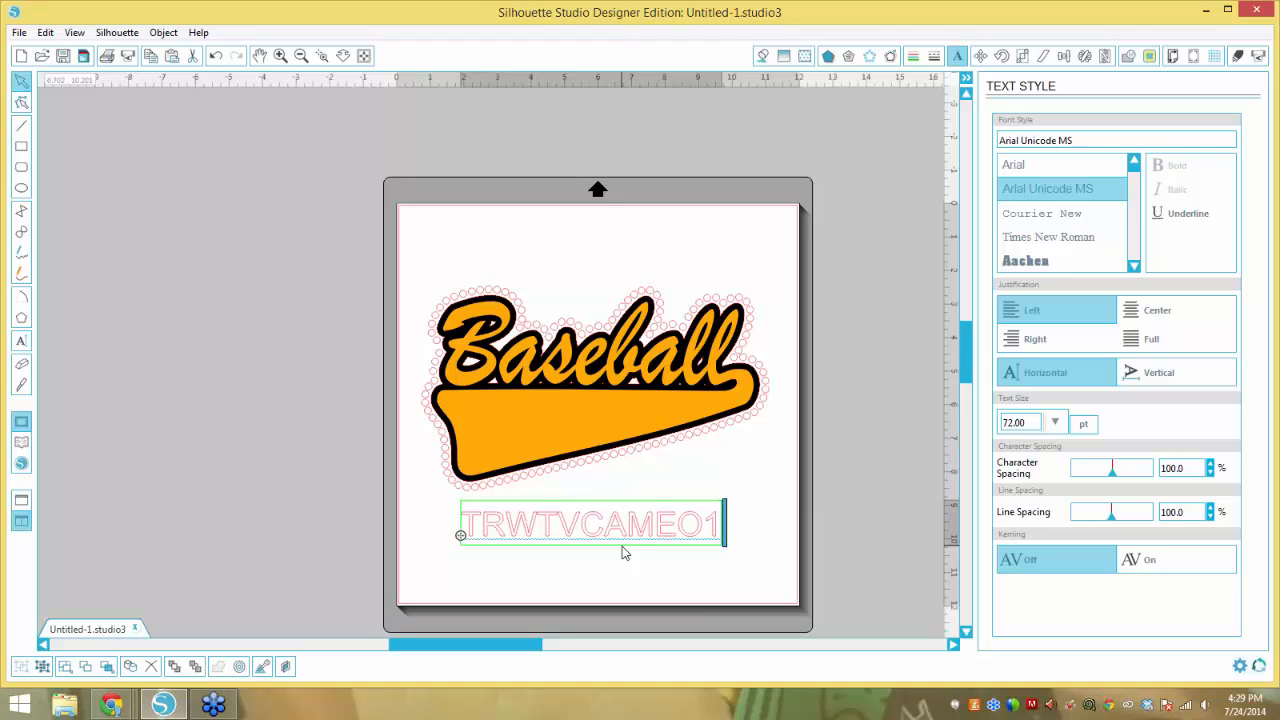
Add a second line reading "25% of Download Files" under TRWTVCAMEO1 and finish the text entry.
{"action": "key", "text": "Return"}
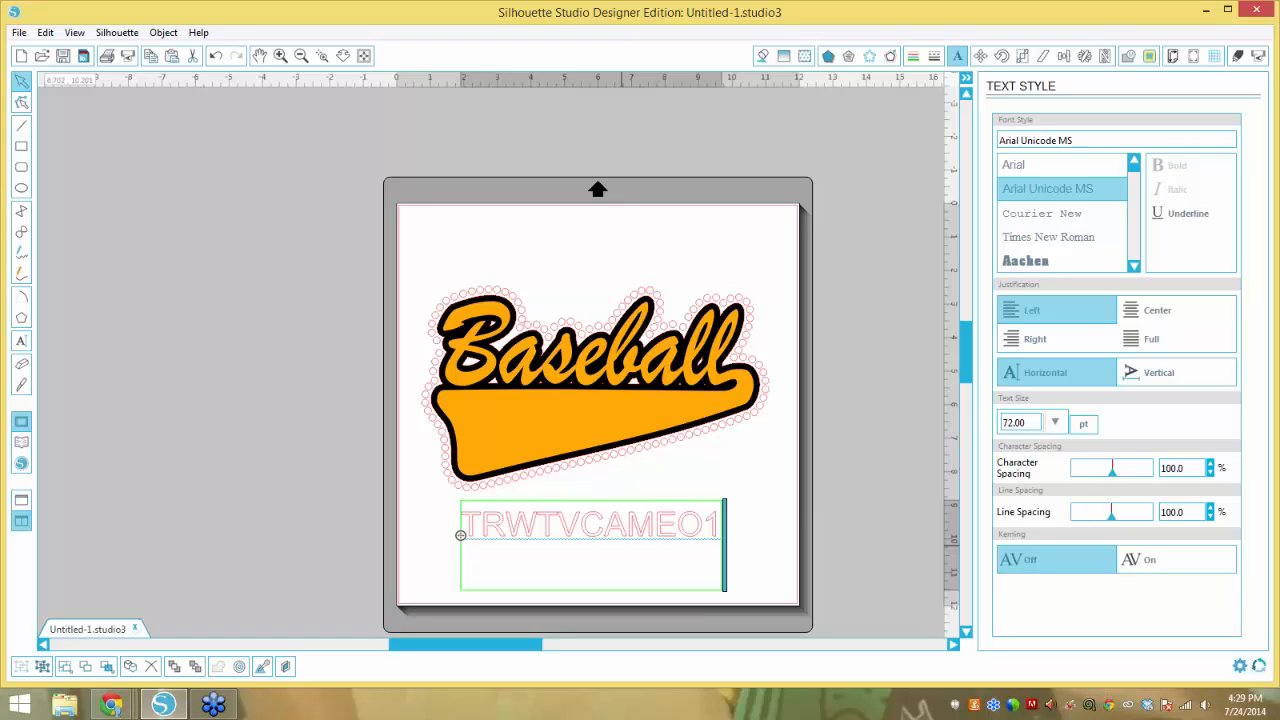
{"action": "type", "text": "25% of D"}
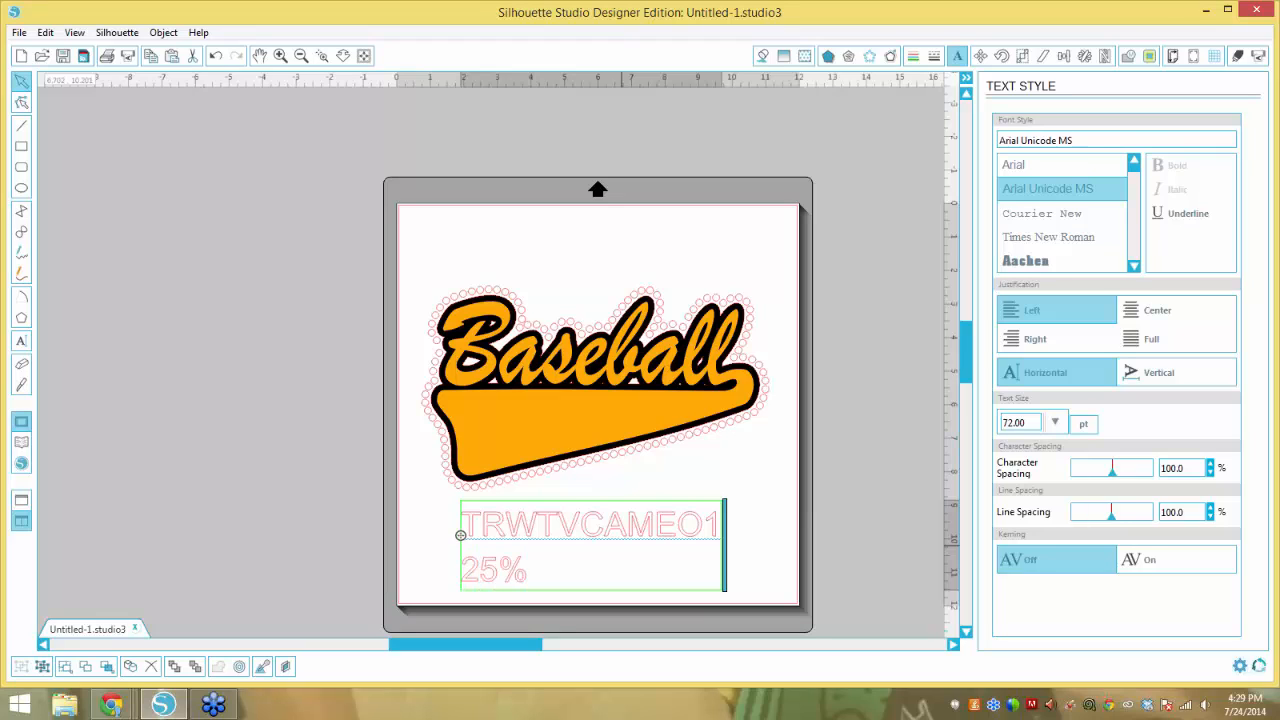
{"action": "type", "text": "ownload Files"}
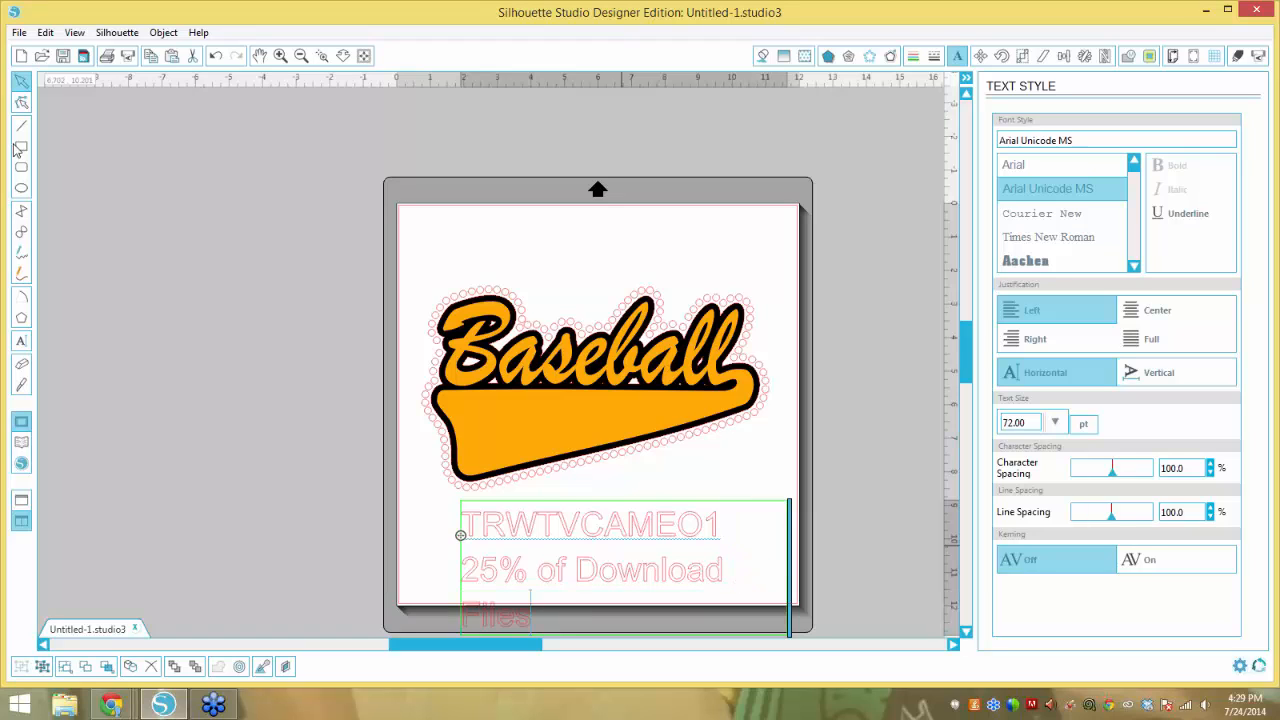
{"action": "left_click", "coordinate": [439, 524]}
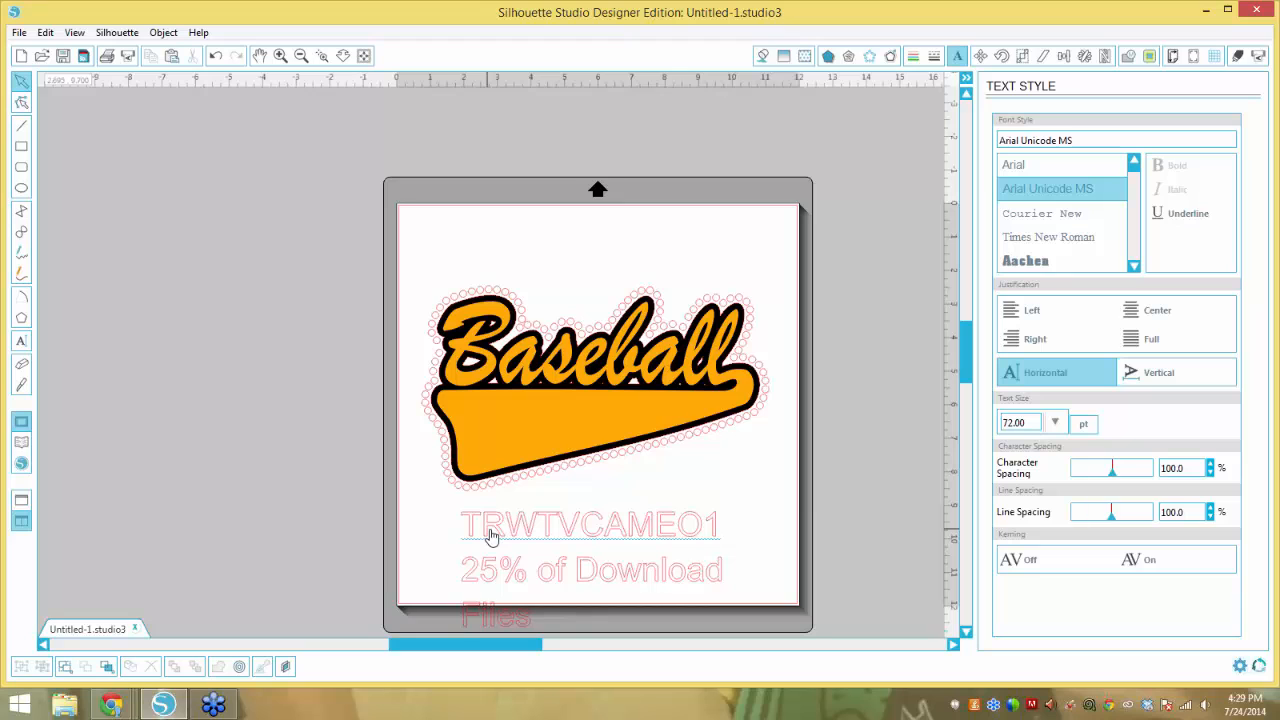
Move the text block up and to the right beneath the Baseball logo so all its lines sit on the page.
{"action": "left_click", "coordinate": [490, 537]}
{"action": "left_click_drag", "start_coordinate": [528, 507], "coordinate": [551, 509]}
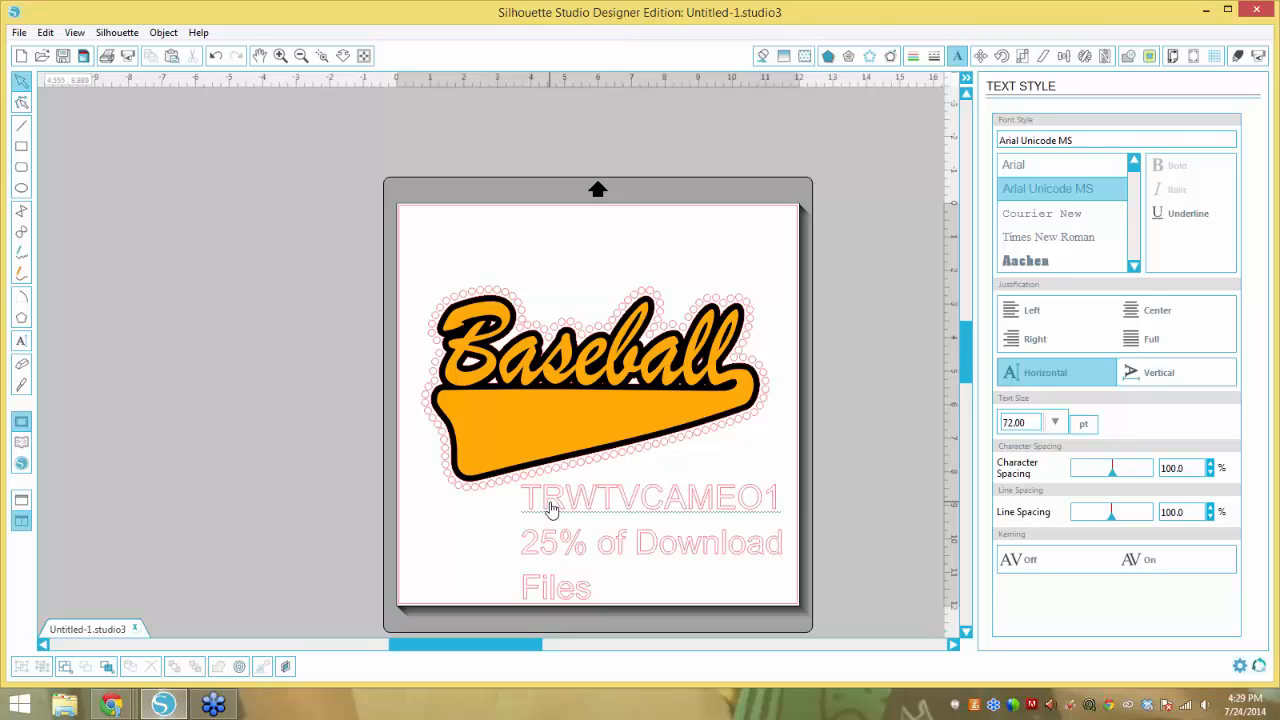
{"action": "left_click", "coordinate": [572, 556]}
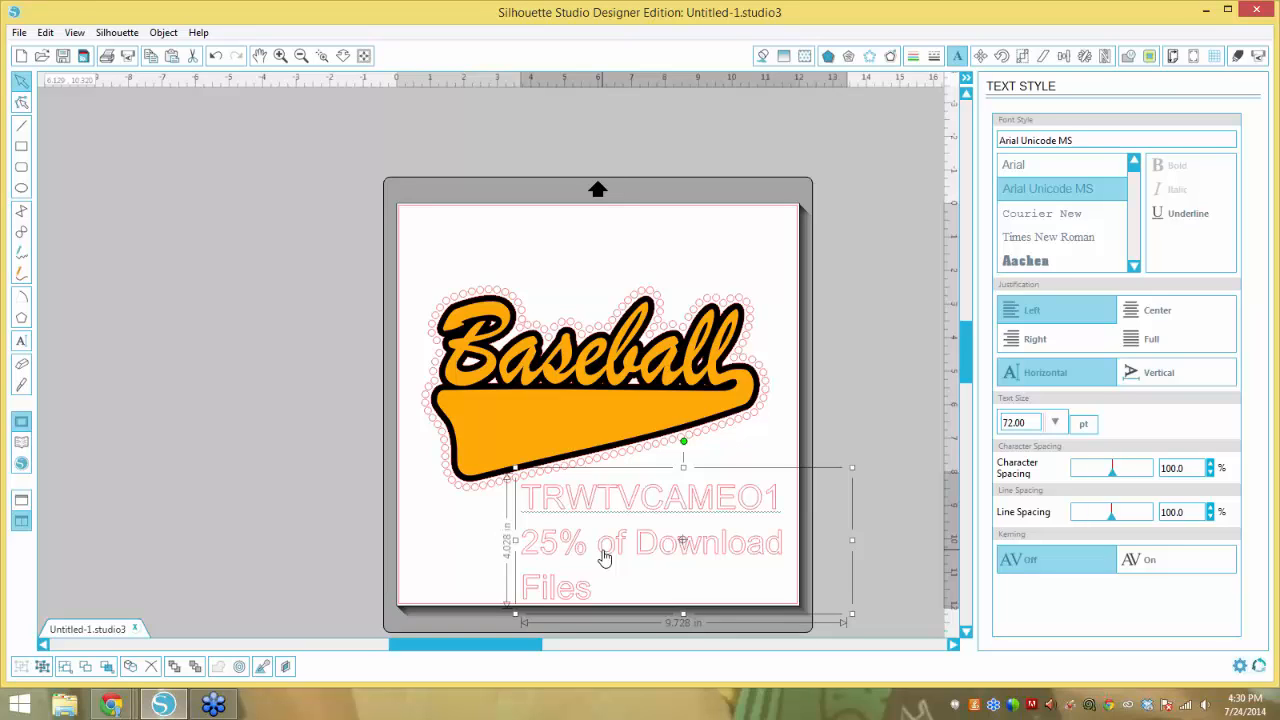
{"action": "left_click_drag", "start_coordinate": [665, 558], "coordinate": [671, 554]}
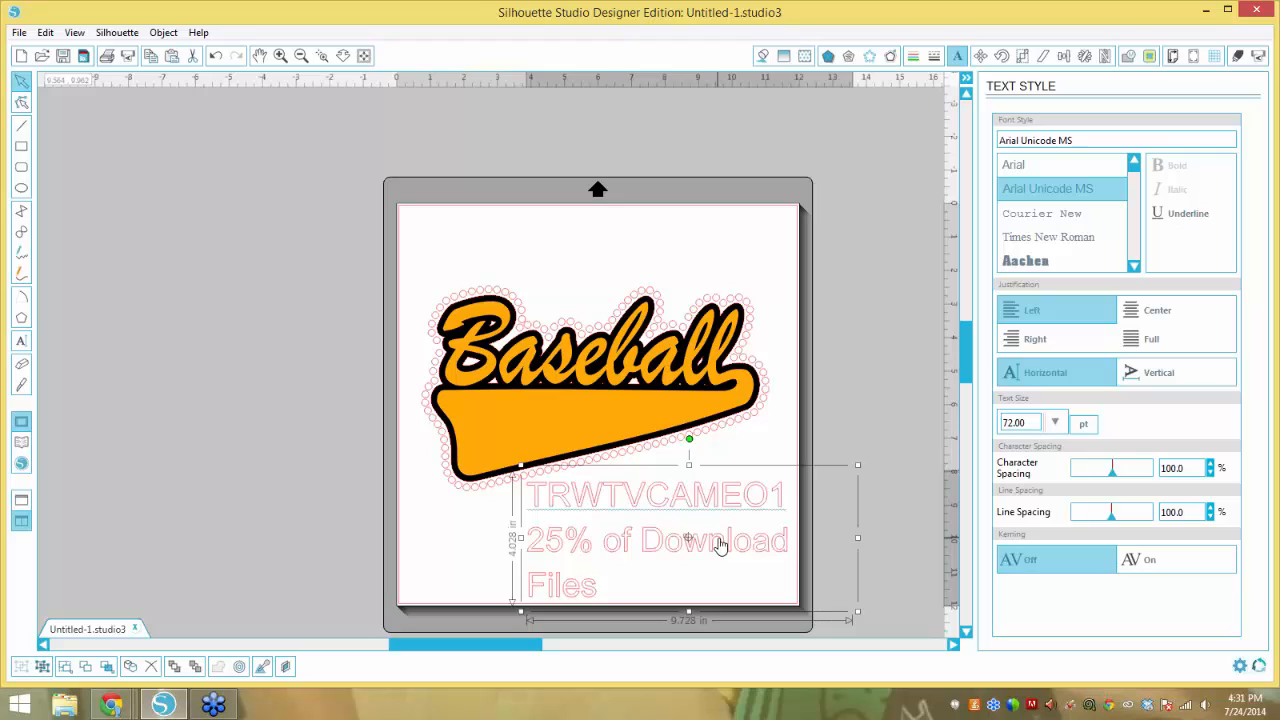
{"action": "left_click_drag", "start_coordinate": [720, 545], "coordinate": [727, 544]}
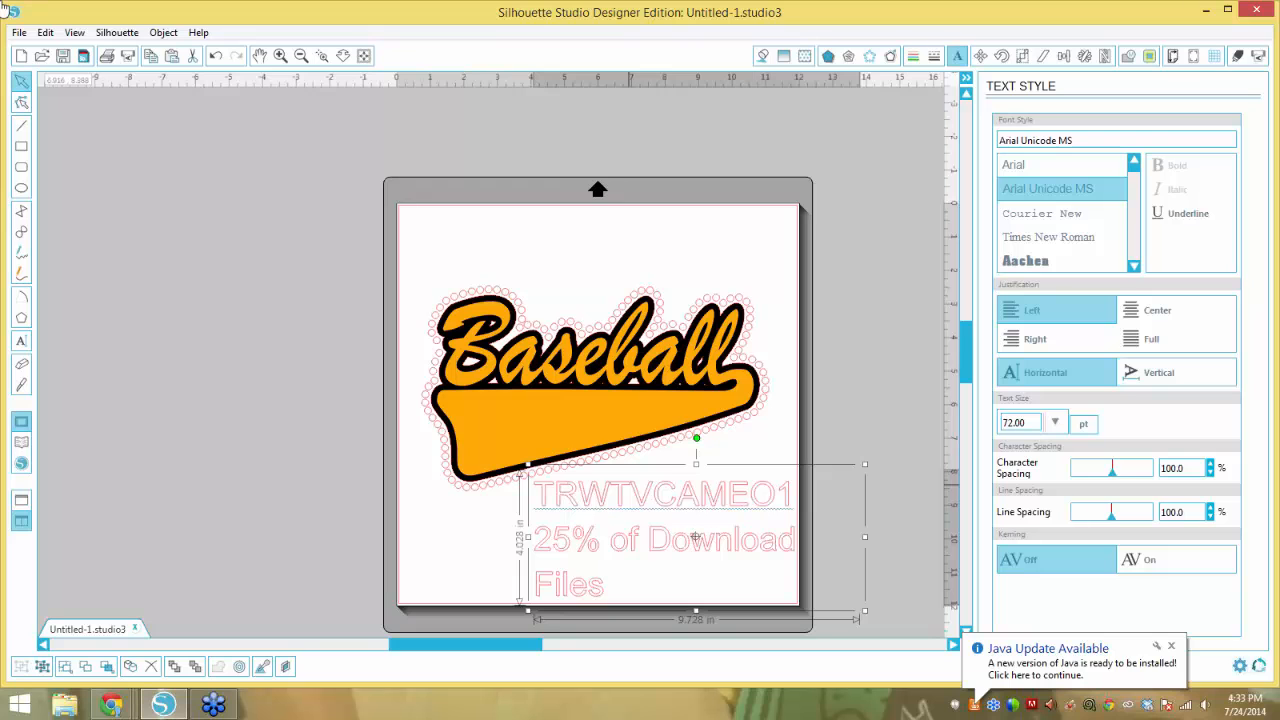
Bring the Chrome window with the Facebook photo of the purple and gold rhinestone design into view, and move it away after viewing.
{"action": "left_click_drag", "start_coordinate": [0, 79], "coordinate": [470, 7]}
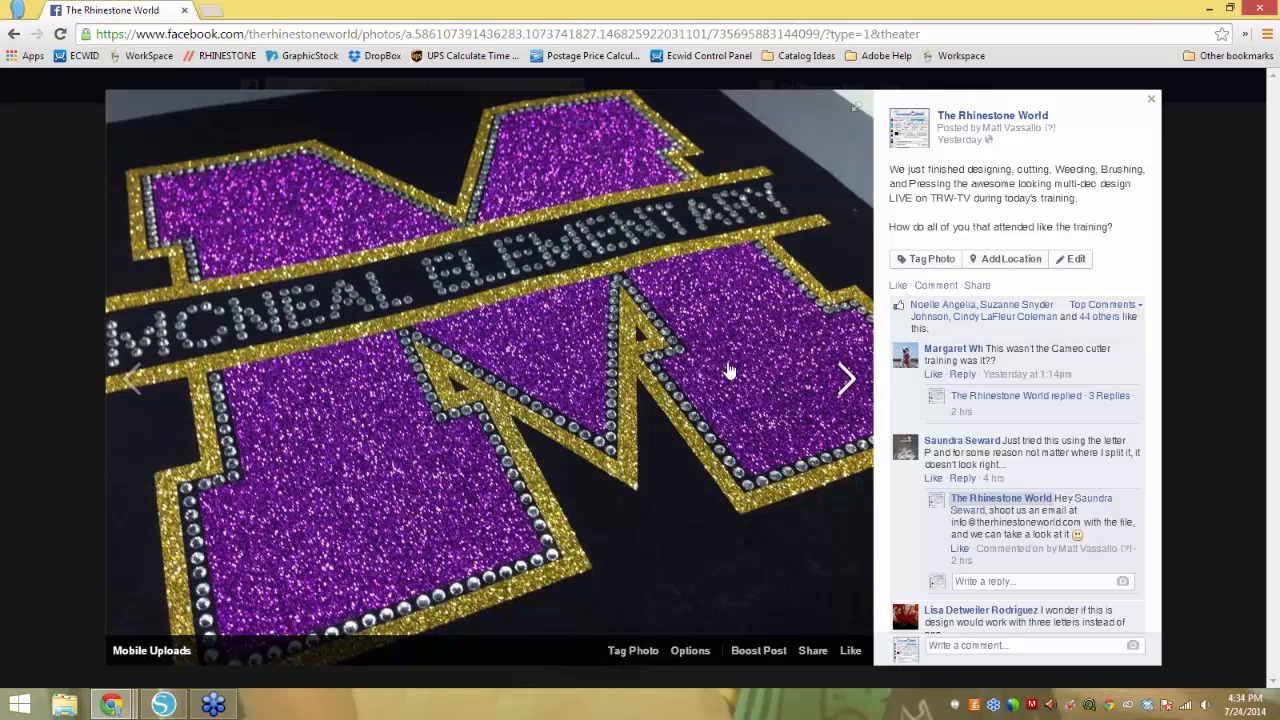
{"action": "left_click_drag", "start_coordinate": [843, 14], "coordinate": [0, 8]}
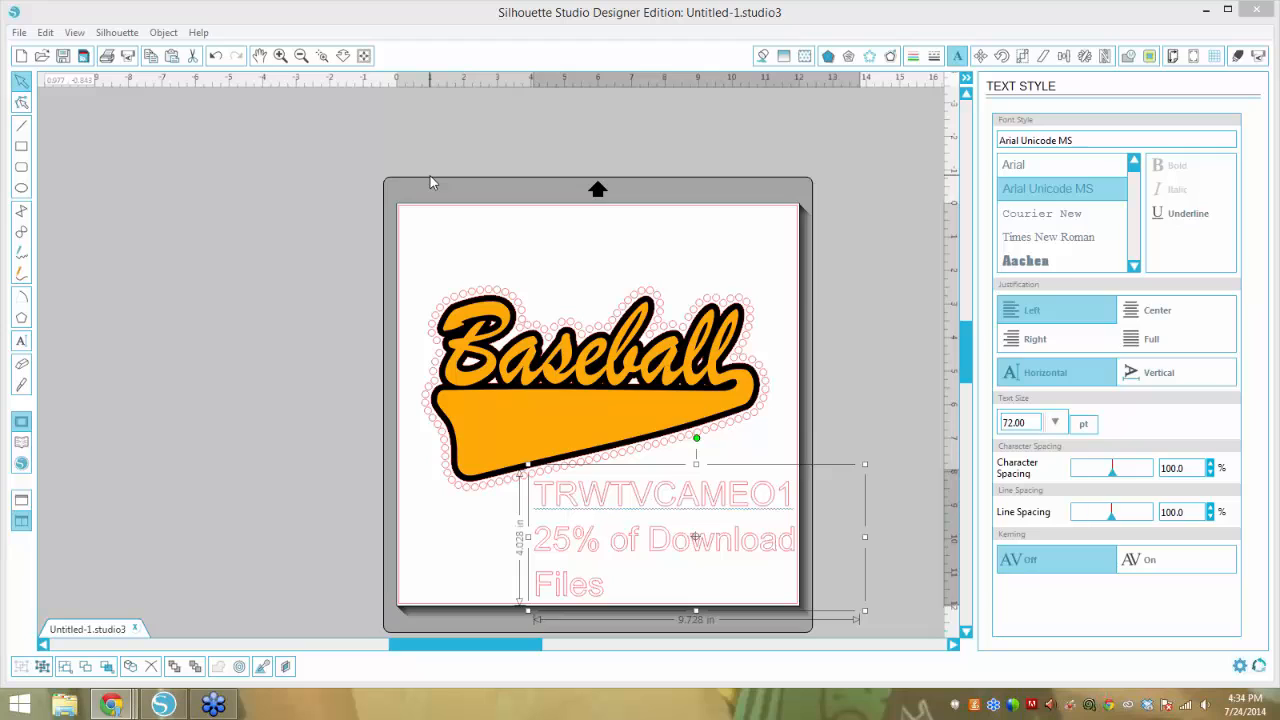